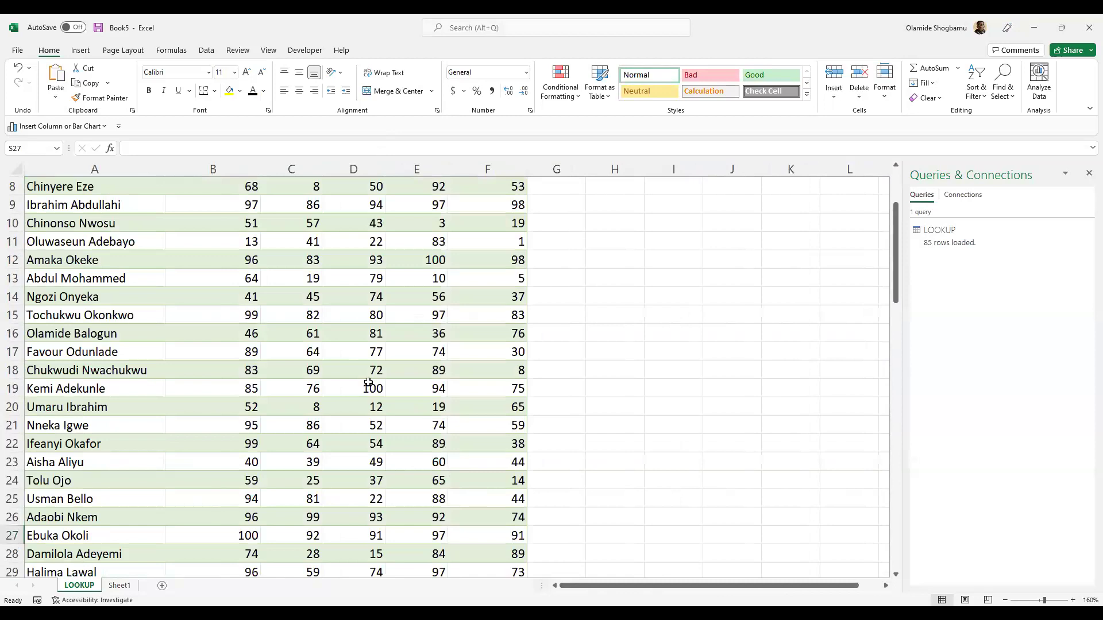
pyautogui.scroll(-1, 263, 330)
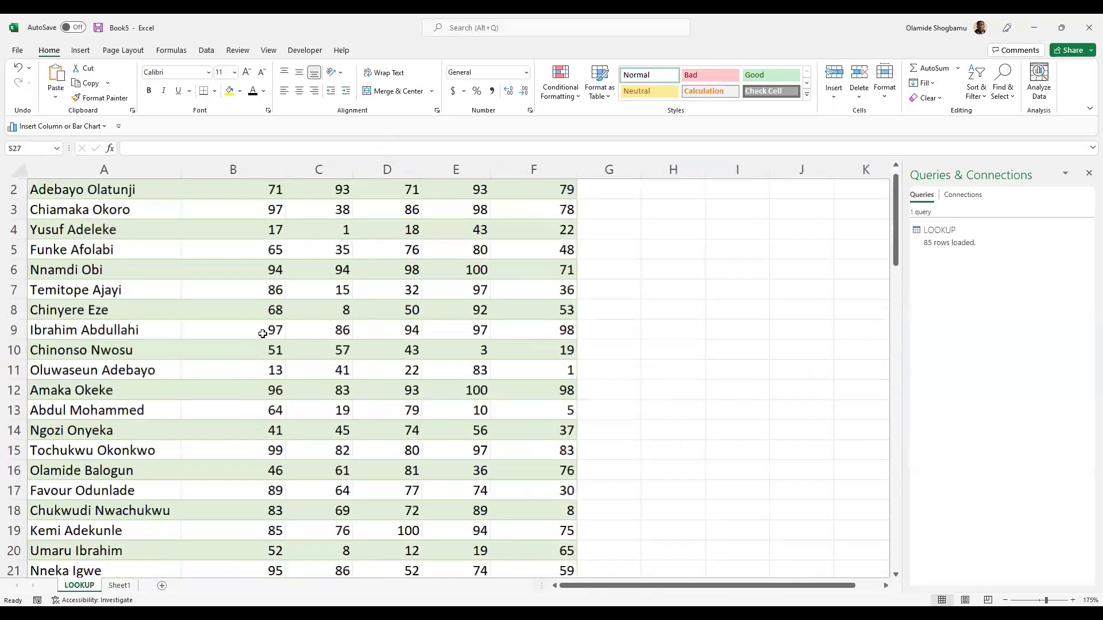
pyautogui.scroll(2, 263, 323)
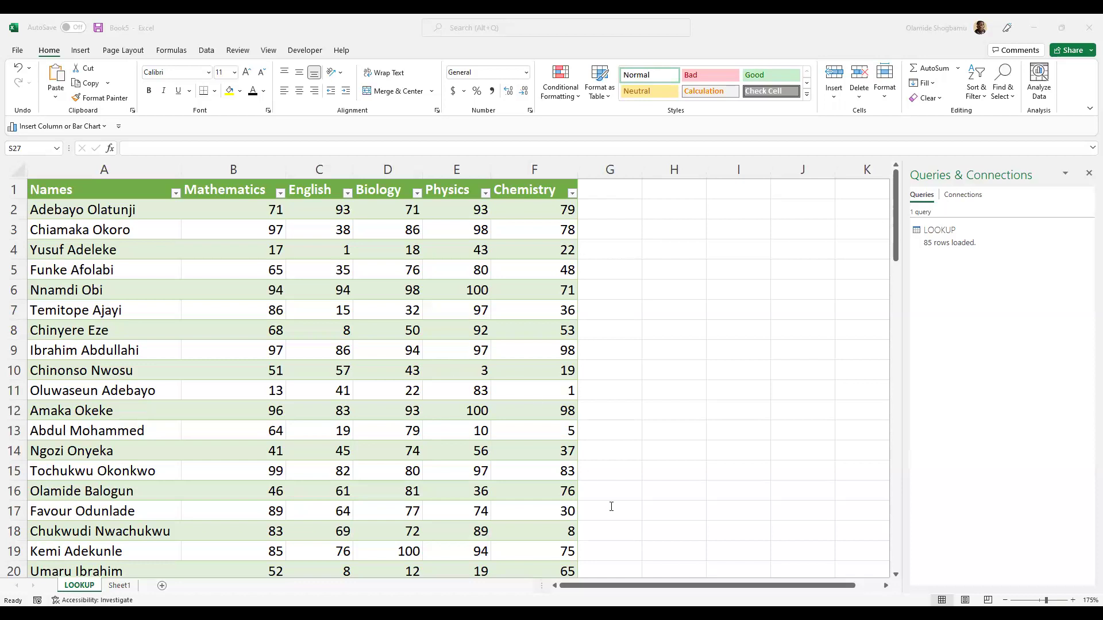
pyautogui.hscroll(2, 611, 507)
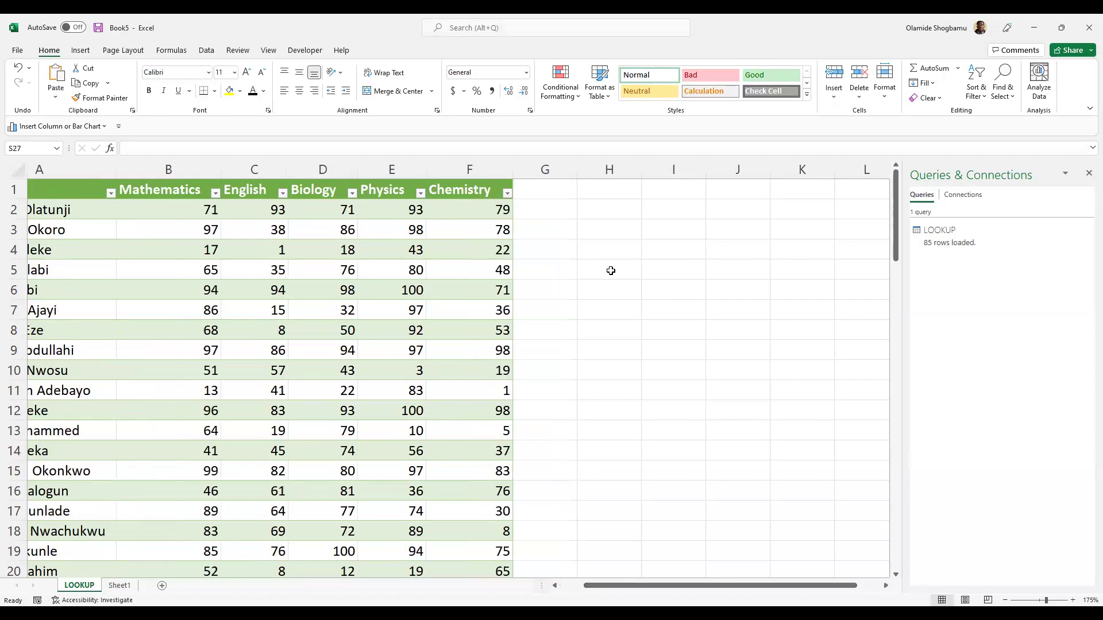
pyautogui.moveTo(736, 585); pyautogui.dragTo(712, 586)
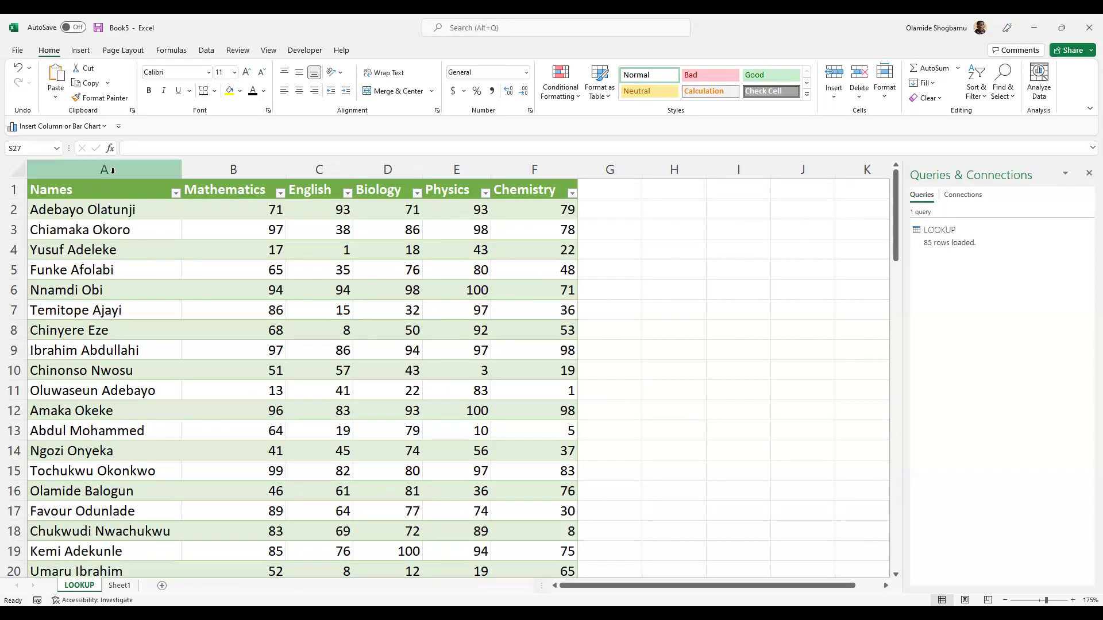
pyautogui.scroll(-2, 64, 330)
pyautogui.scroll(-16, 65, 329)
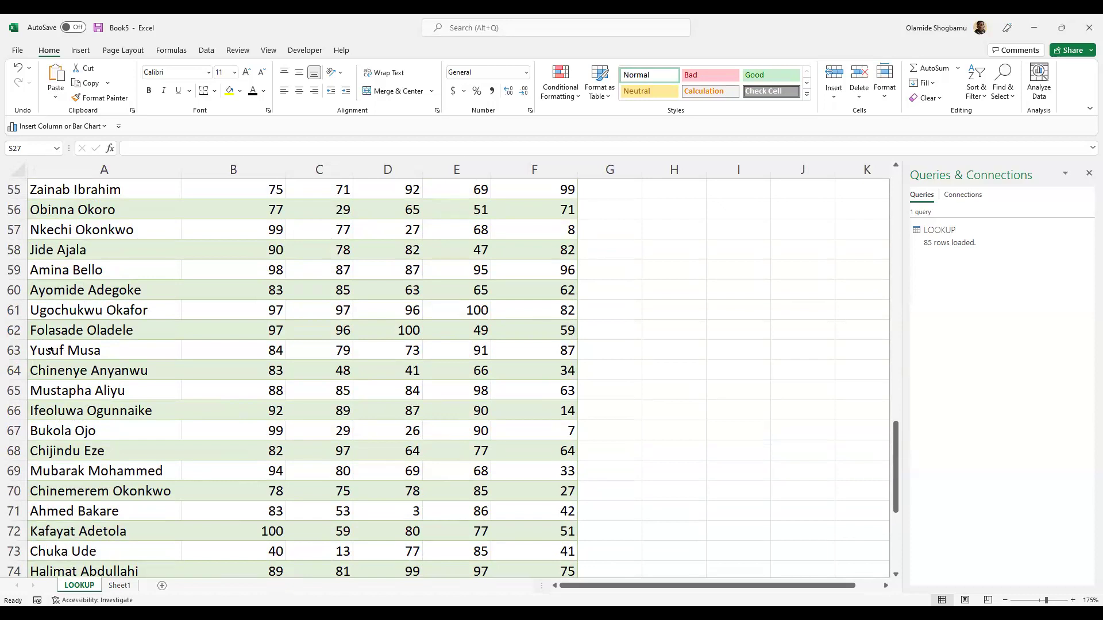
pyautogui.scroll(4, 161, 437)
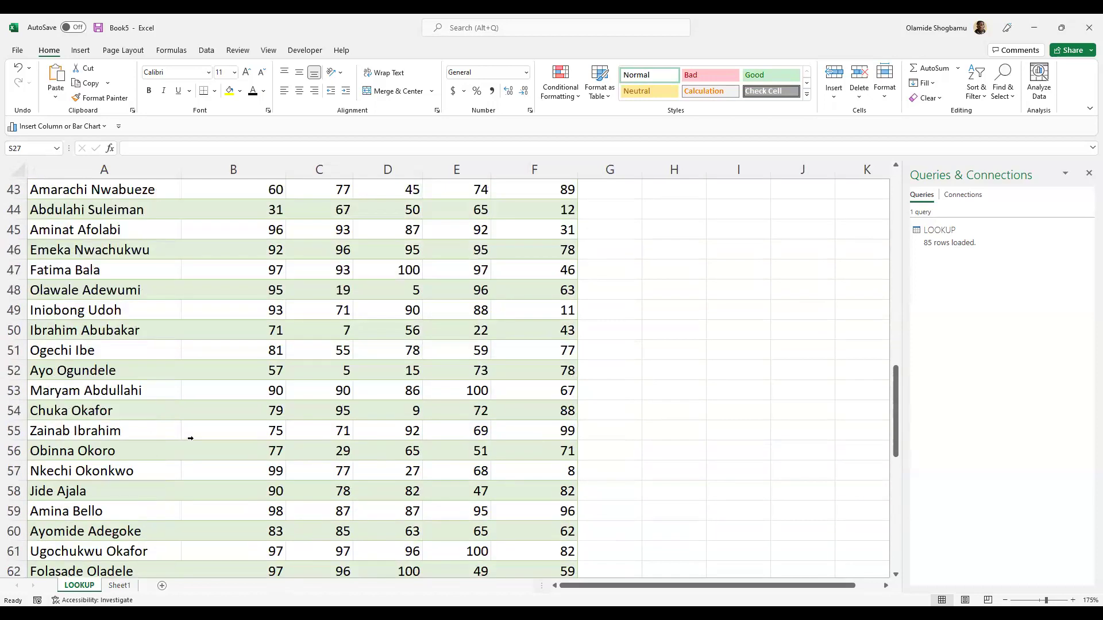
pyautogui.scroll(6, 224, 463)
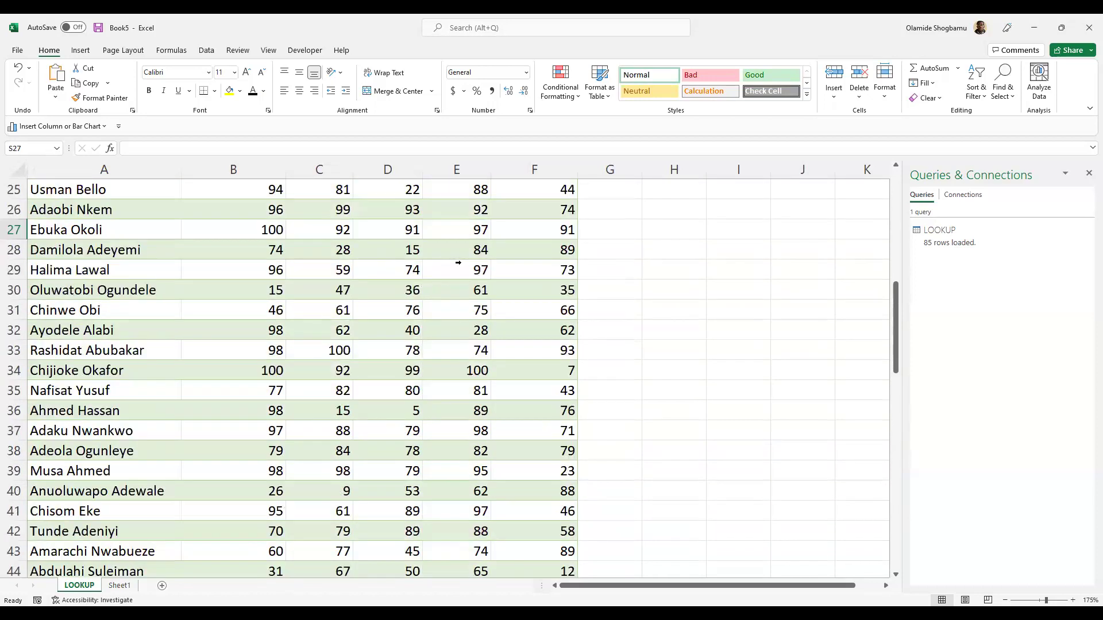
pyautogui.scroll(8, 473, 249)
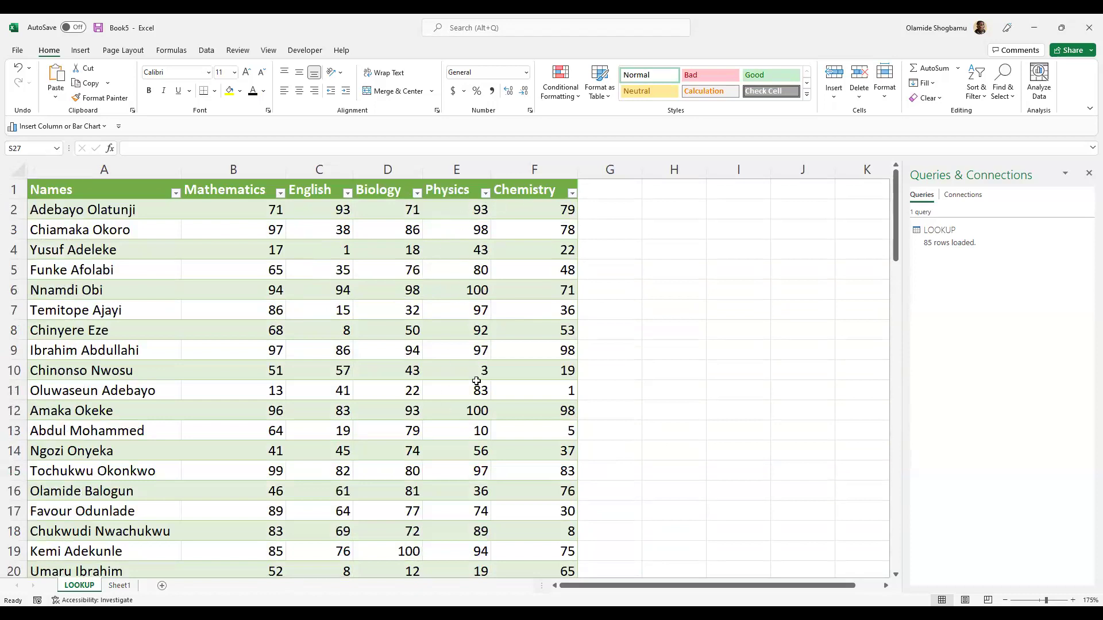
# - Label H3 'Name' and enter a student's name in I3
pyautogui.click(686, 234)
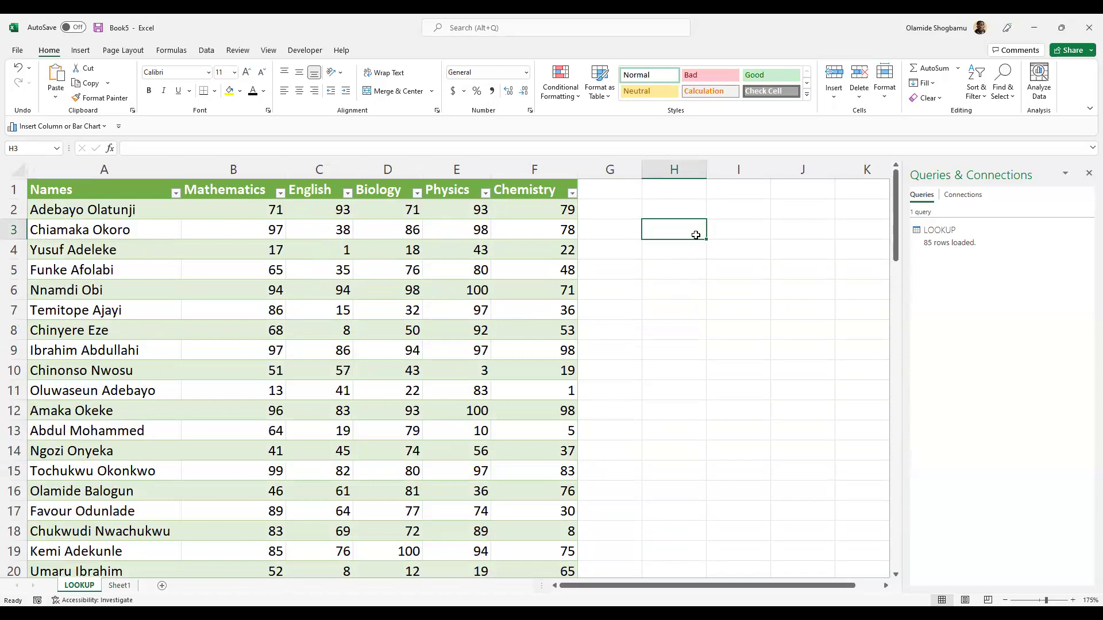
pyautogui.click(711, 233)
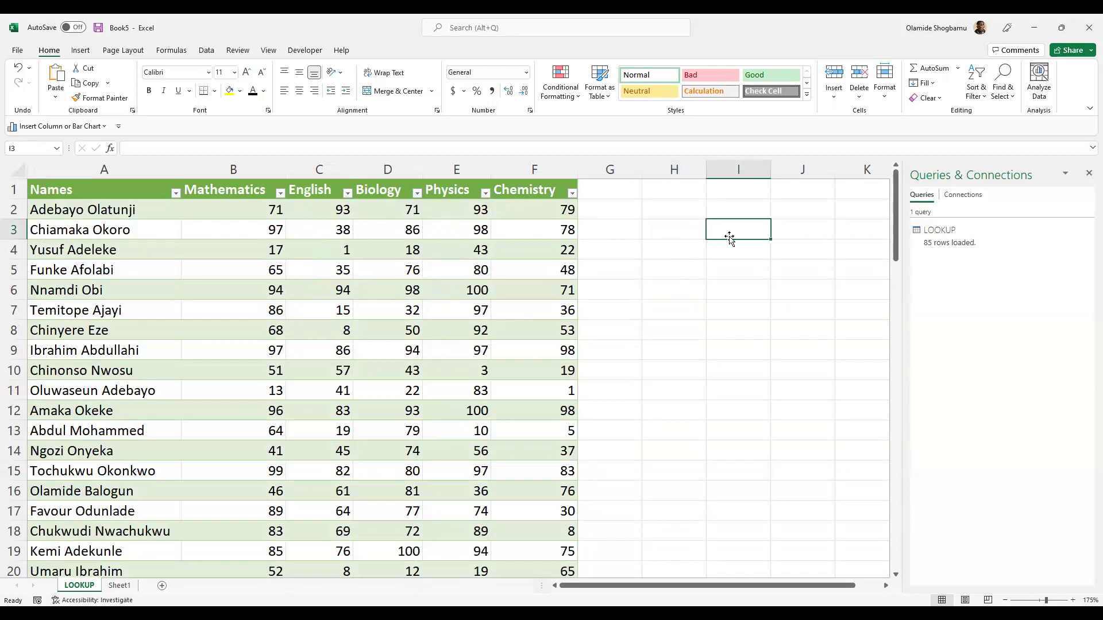
pyautogui.doubleClick(684, 227)
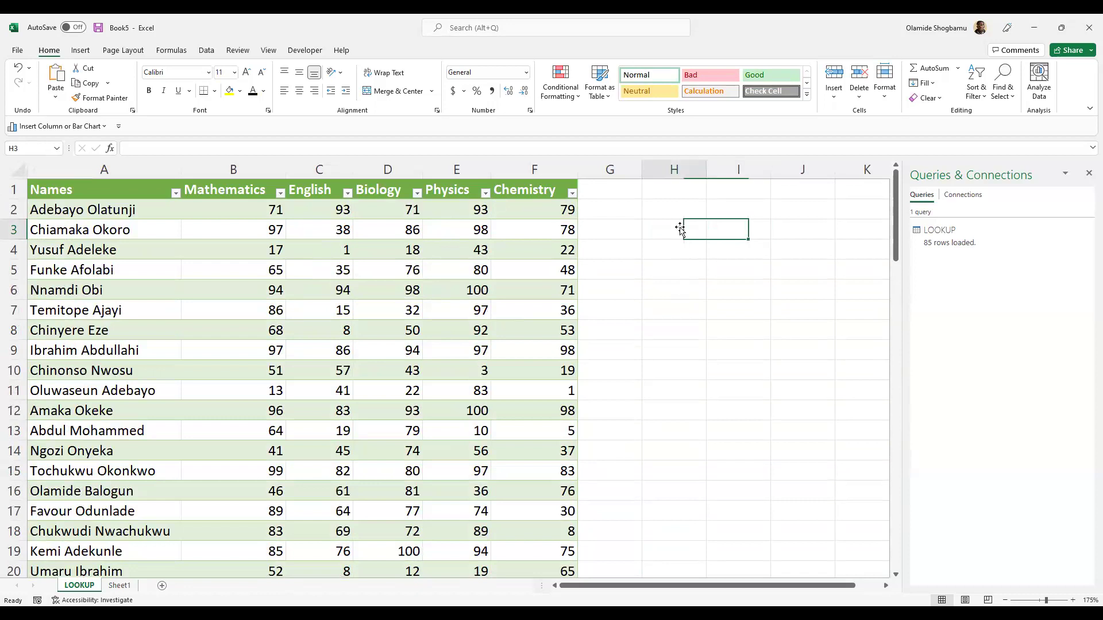
pyautogui.write('Nam')
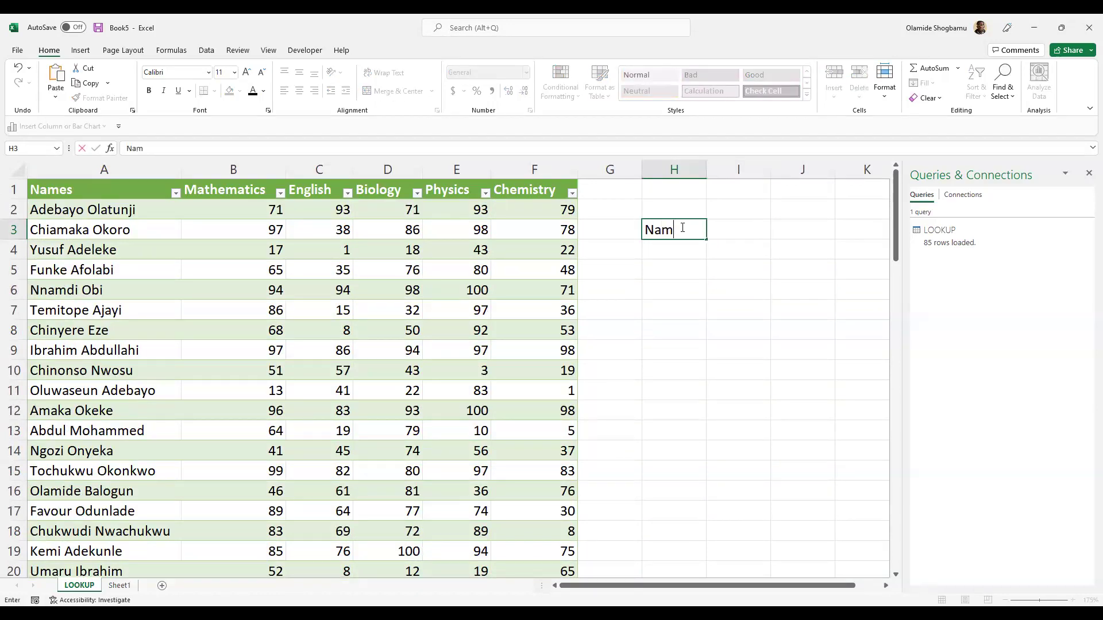
pyautogui.write('e')
pyautogui.click(710, 230)
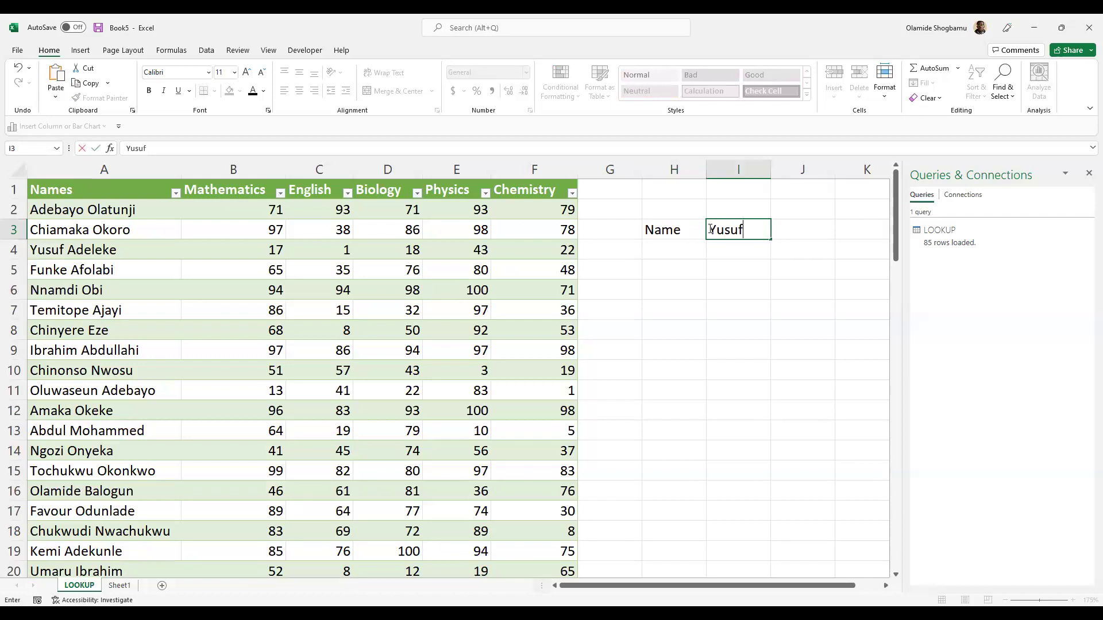
pyautogui.click(704, 254)
# - Type the Physics label into H4, correcting a typo
pyautogui.write('Pyh')
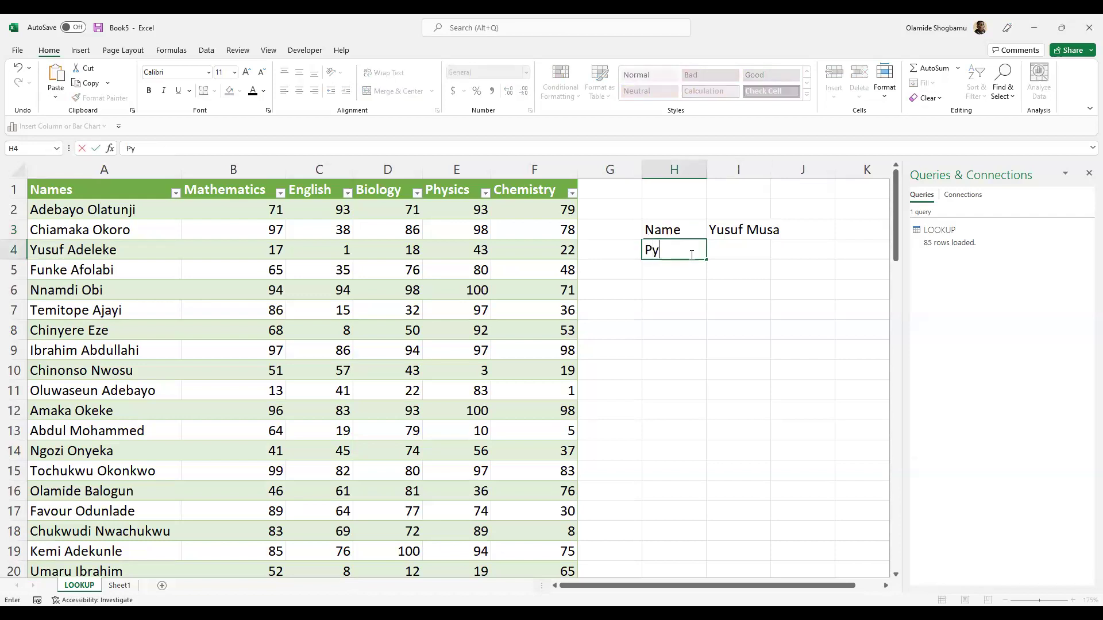
pyautogui.press('BackSpace')
pyautogui.press('BackSpace')
pyautogui.write('hysics')
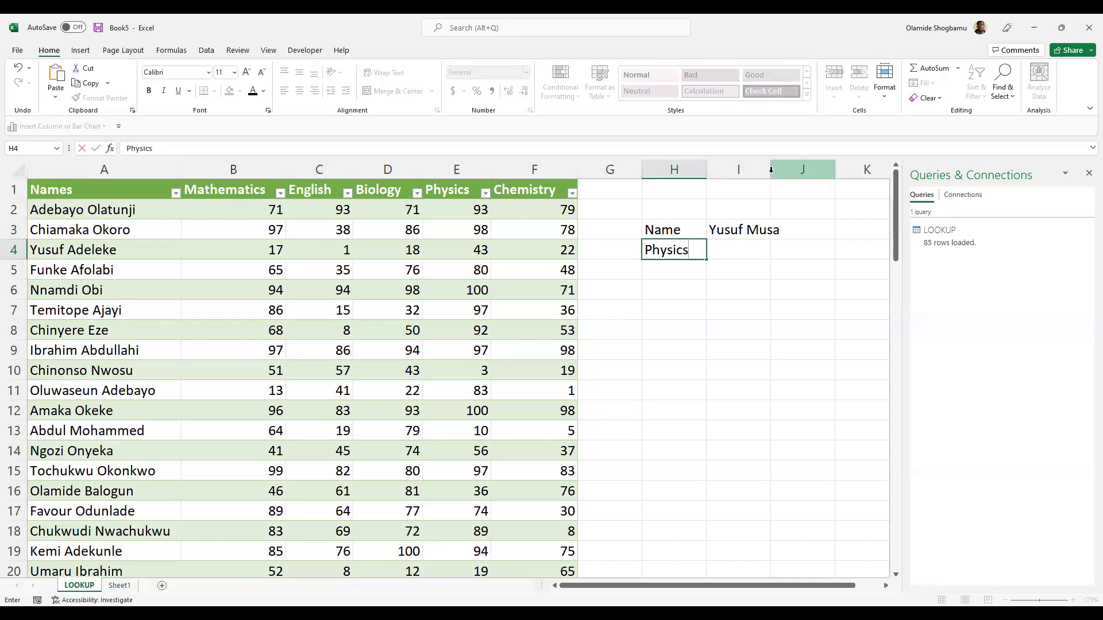
pyautogui.click(739, 249)
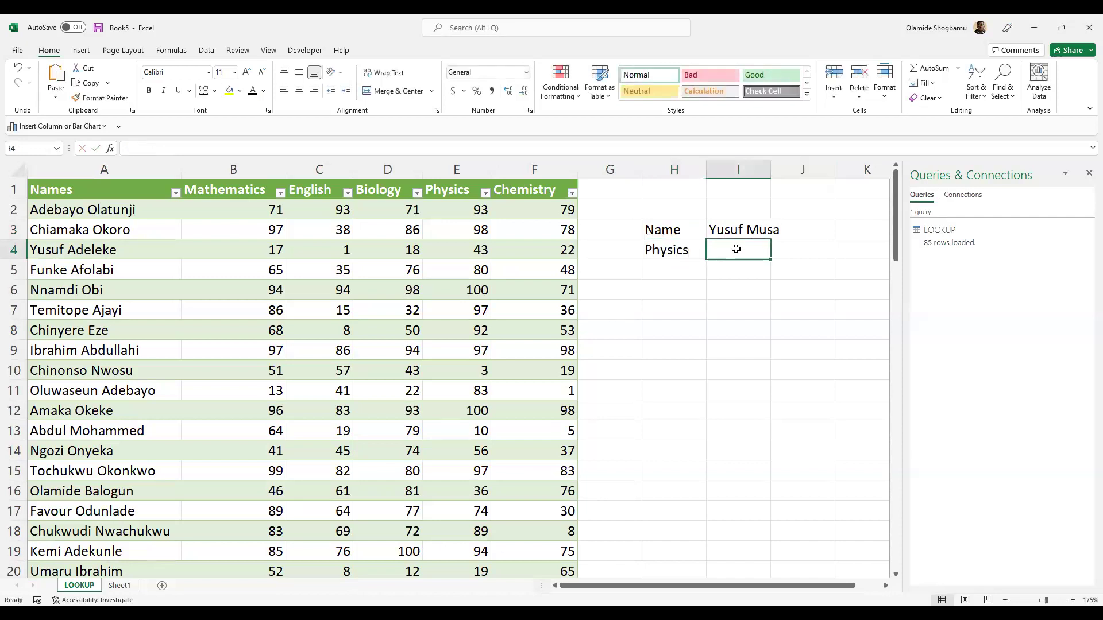
pyautogui.click(774, 175)
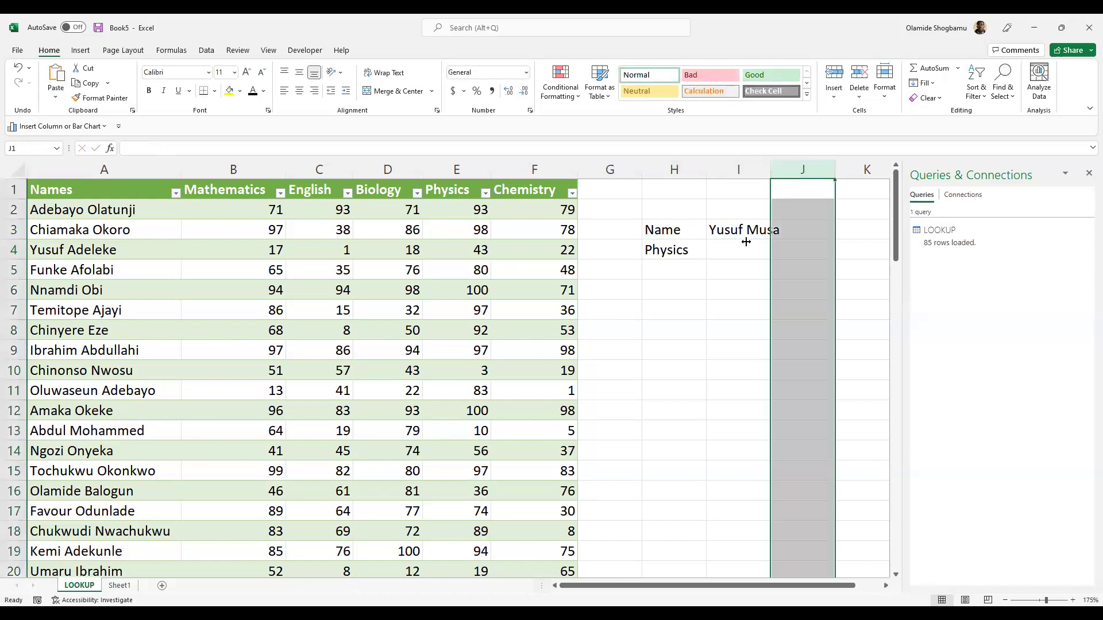
pyautogui.doubleClick(722, 254)
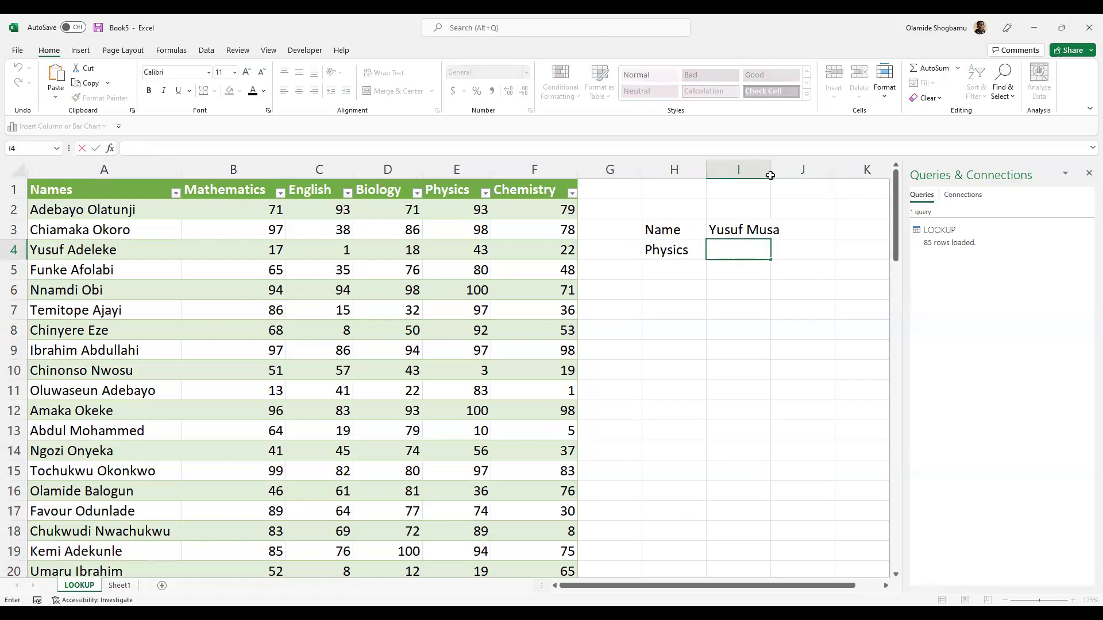
# - Begin an =VLOOKUP formula in I4 with I3 as the lookup value
pyautogui.press('F2')
pyautogui.click(384, 146)
pyautogui.write('+')
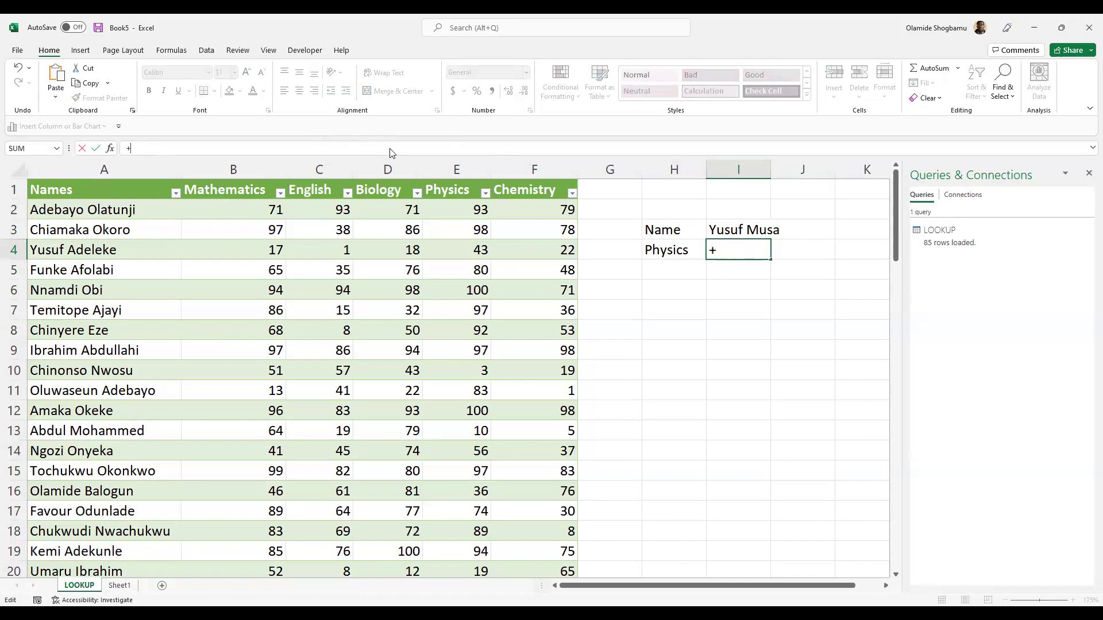
pyautogui.press('BackSpace')
pyautogui.write('=VLOO')
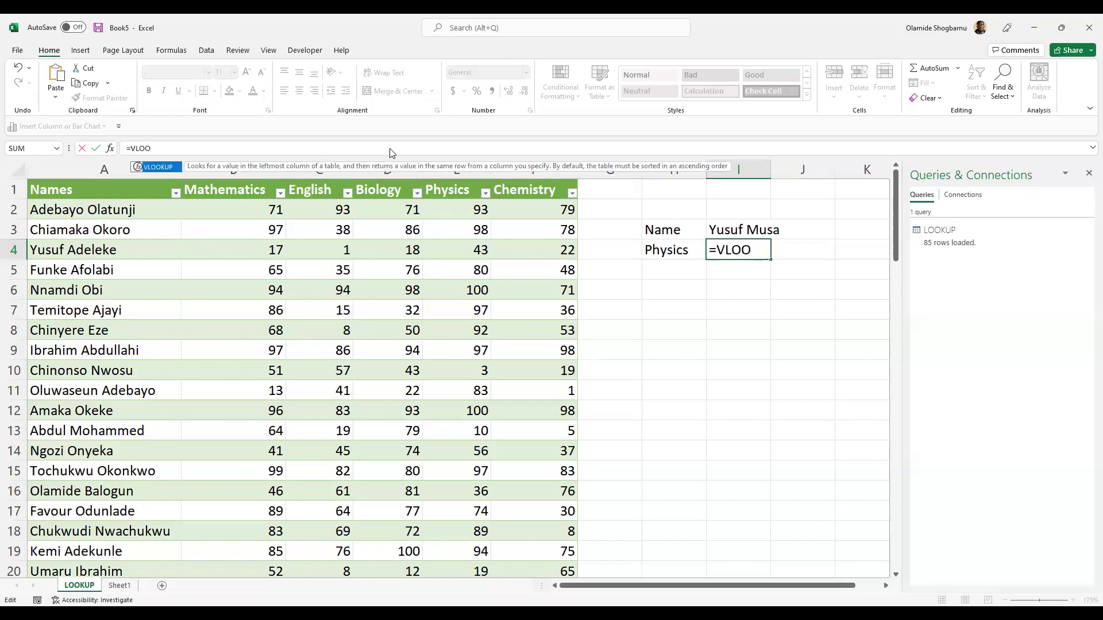
pyautogui.press('Tab')
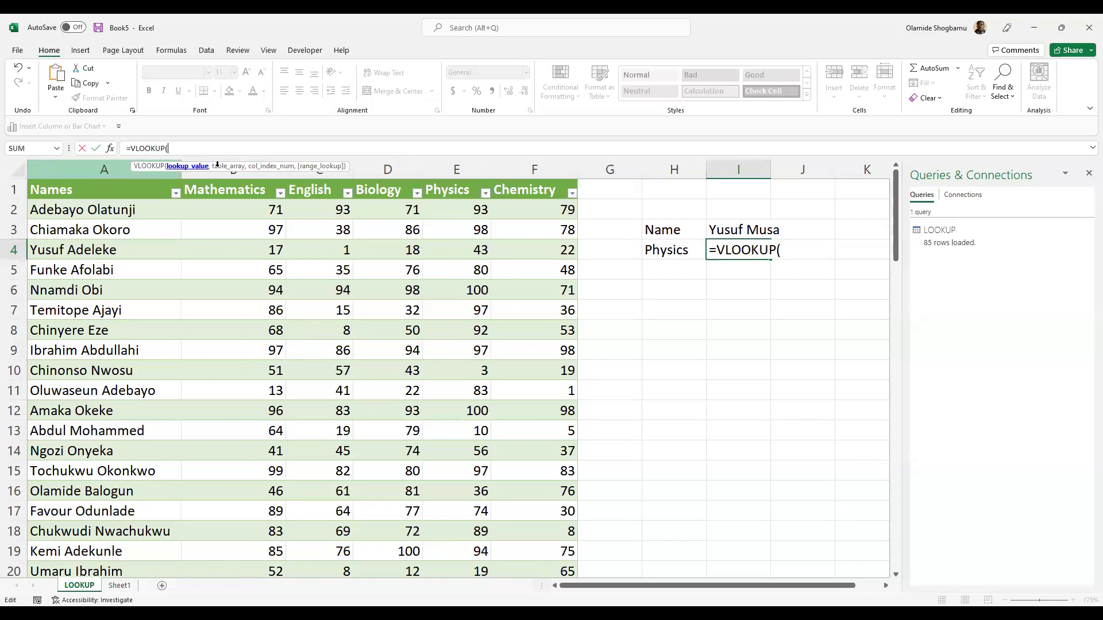
pyautogui.click(746, 228)
pyautogui.write(',')
pyautogui.click(745, 228)
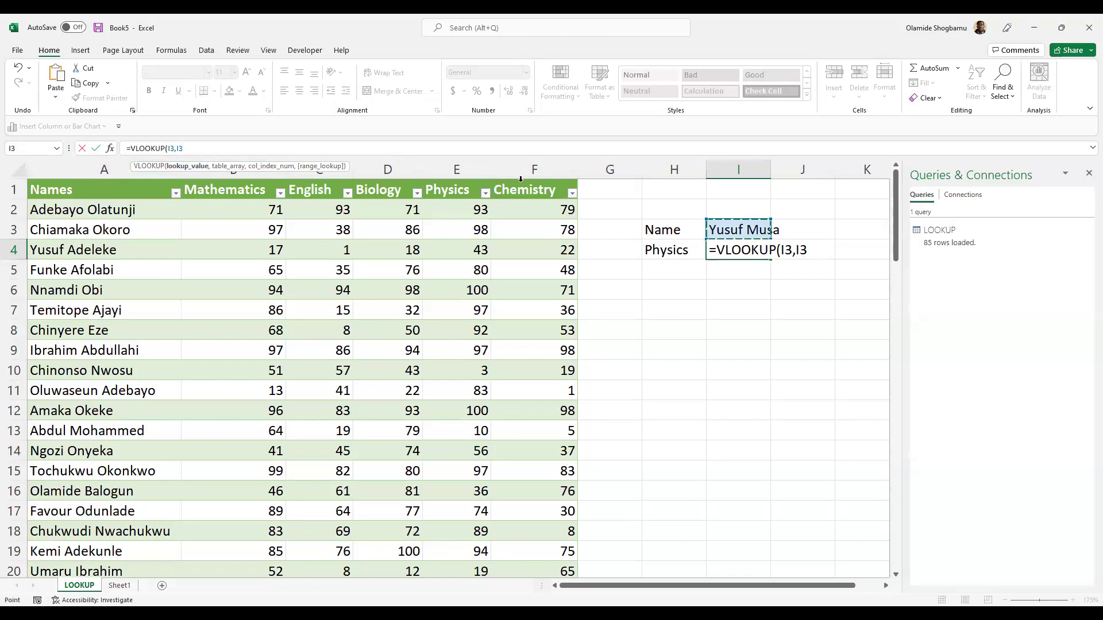
pyautogui.click(187, 149)
# - Select the table's data block across columns A–F as the VLOOKUP range
pyautogui.press('BackSpace')
pyautogui.press('BackSpace')
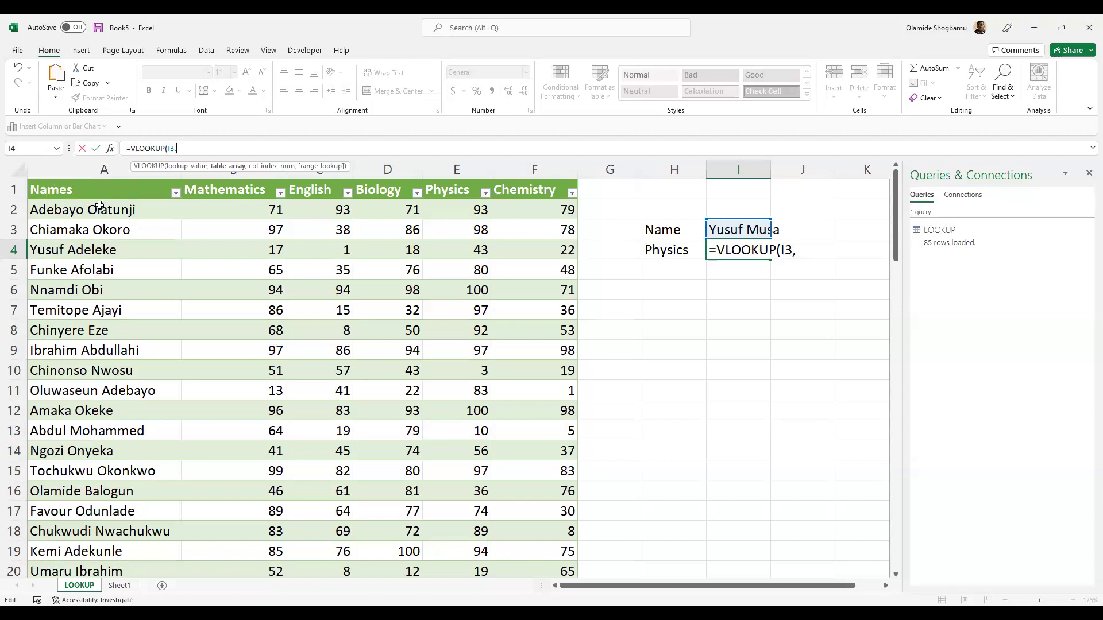
pyautogui.click(58, 191)
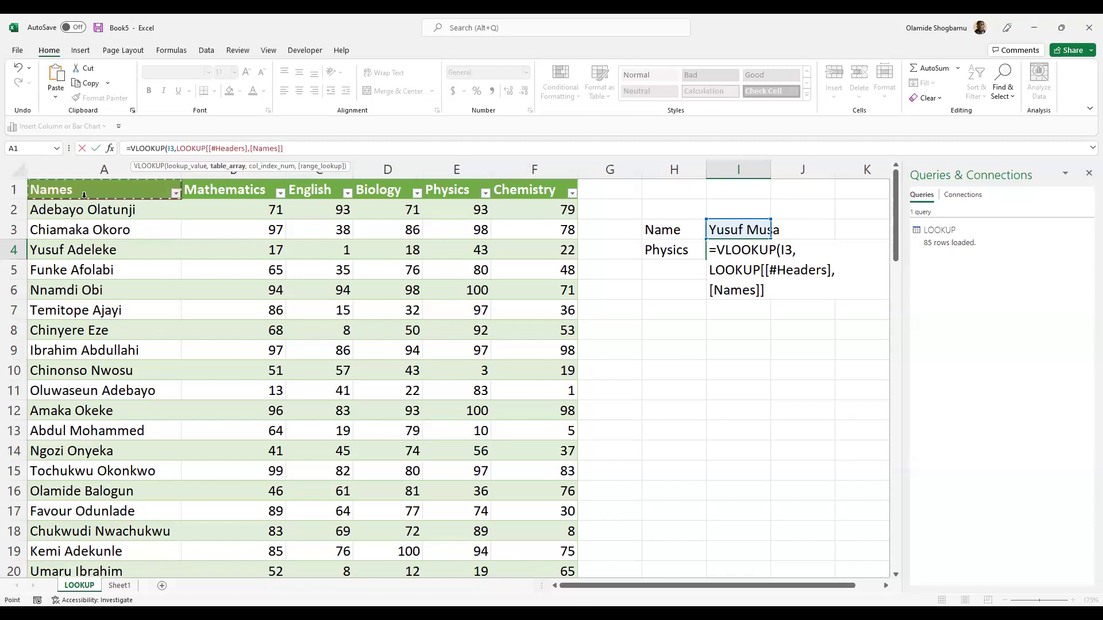
pyautogui.hotkey('ctrl', 'shift', 'End')
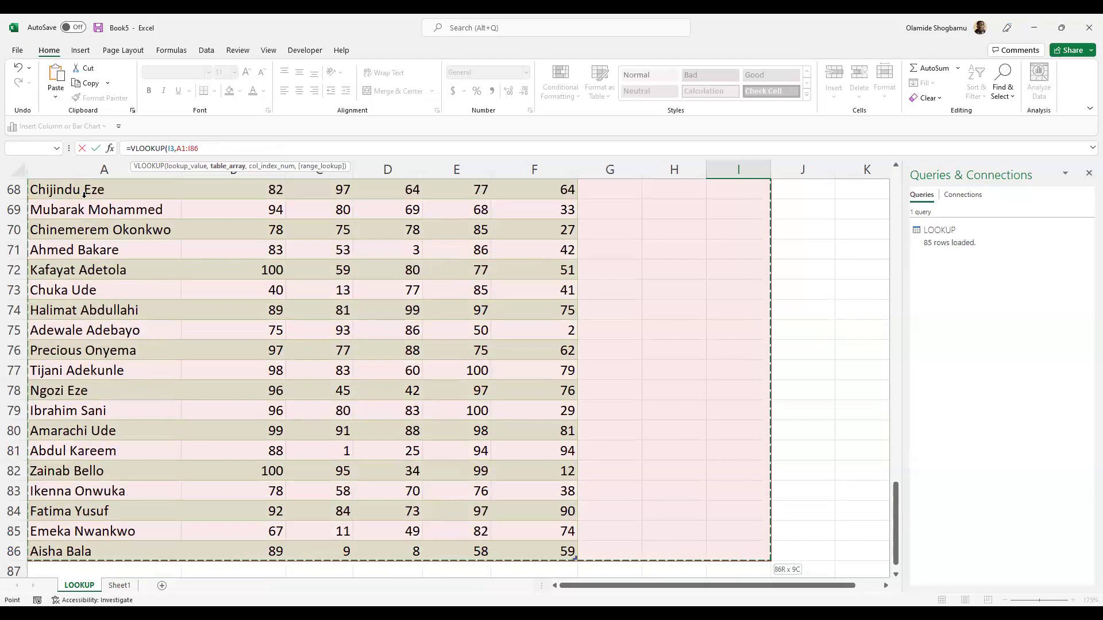
pyautogui.hotkey('ctrl', 'shift', 'Left')
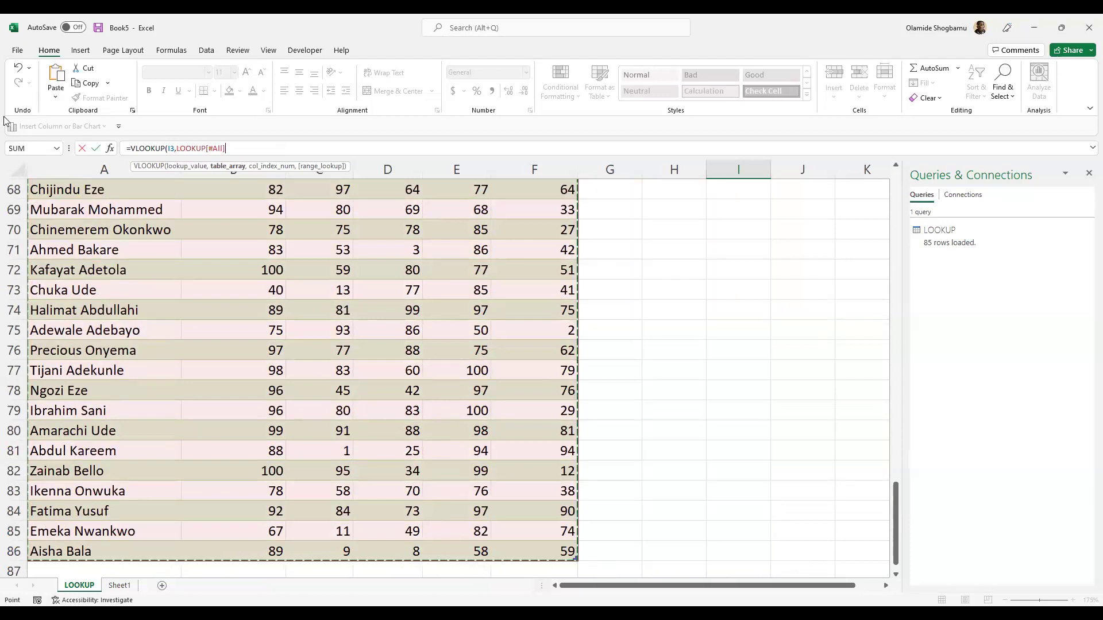
pyautogui.scroll(11, 312, 291)
pyautogui.scroll(11, 312, 291)
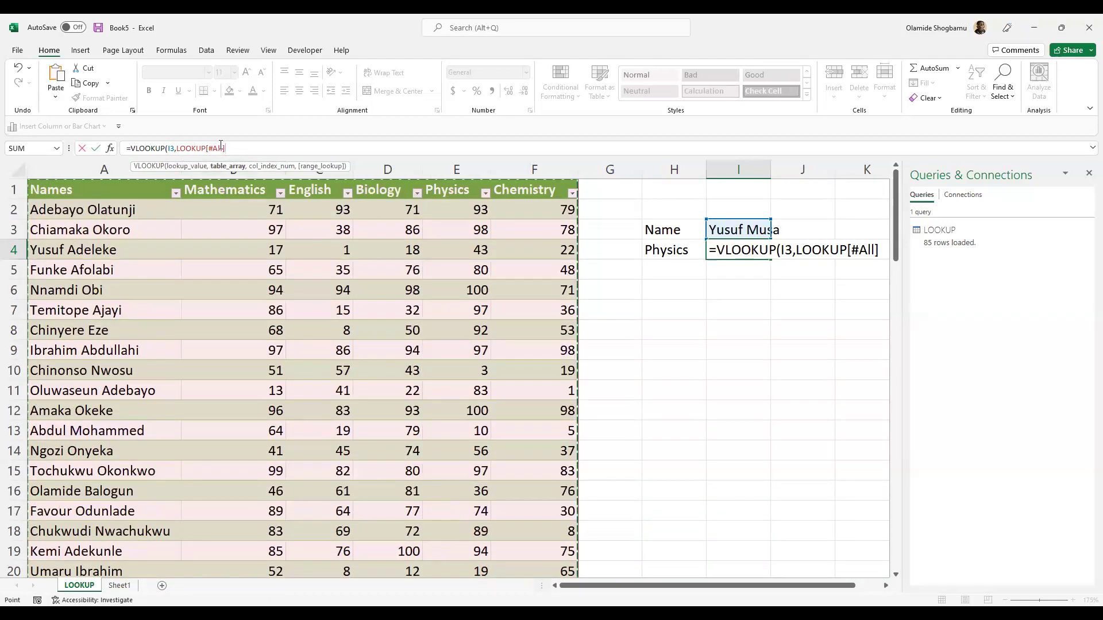
pyautogui.click(222, 148)
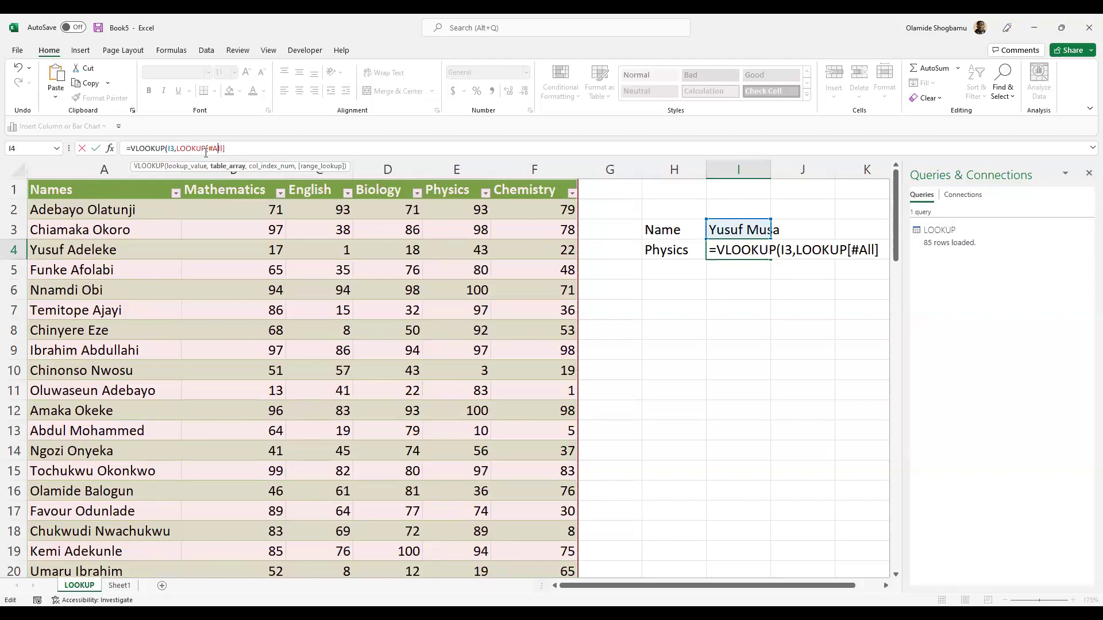
pyautogui.scroll(-3, 195, 204)
pyautogui.scroll(-7, 195, 204)
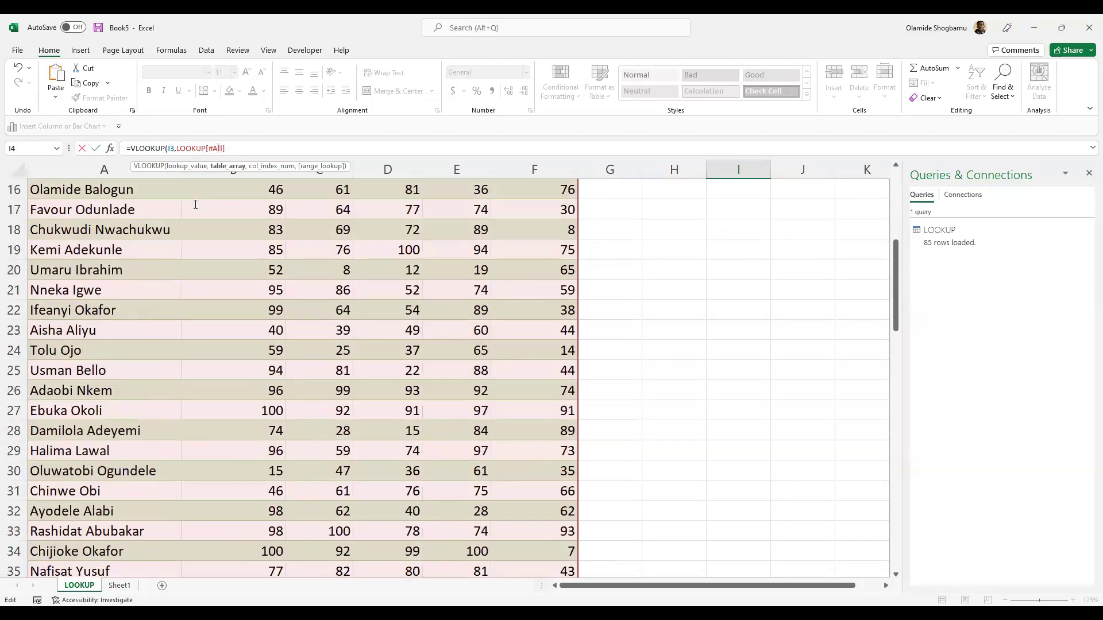
pyautogui.scroll(4, 196, 205)
pyautogui.scroll(-20, 195, 205)
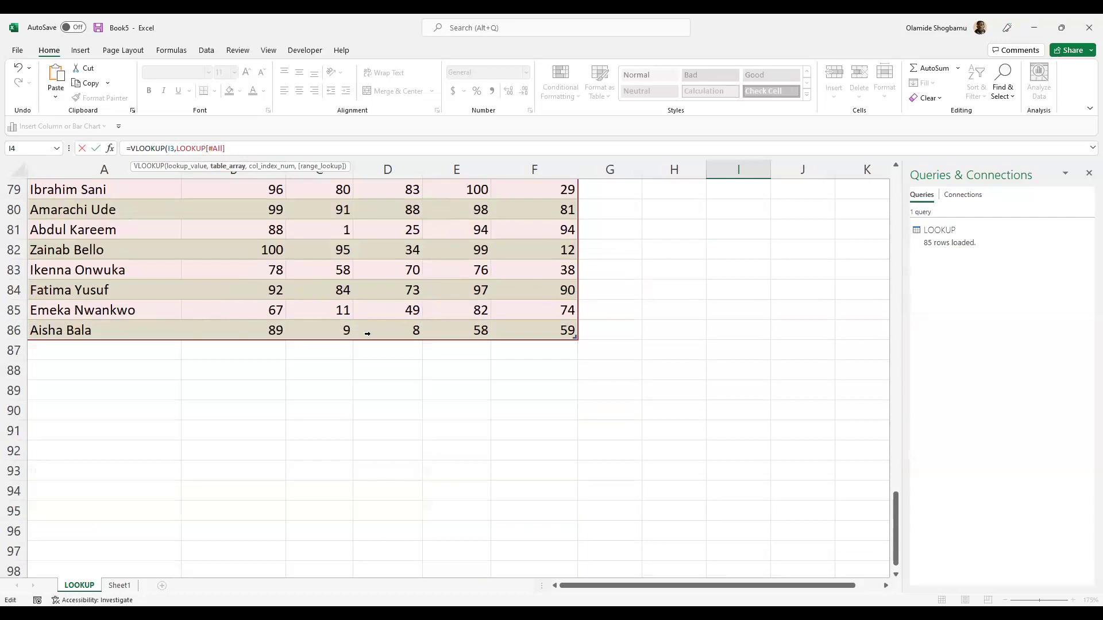
pyautogui.scroll(20, 437, 334)
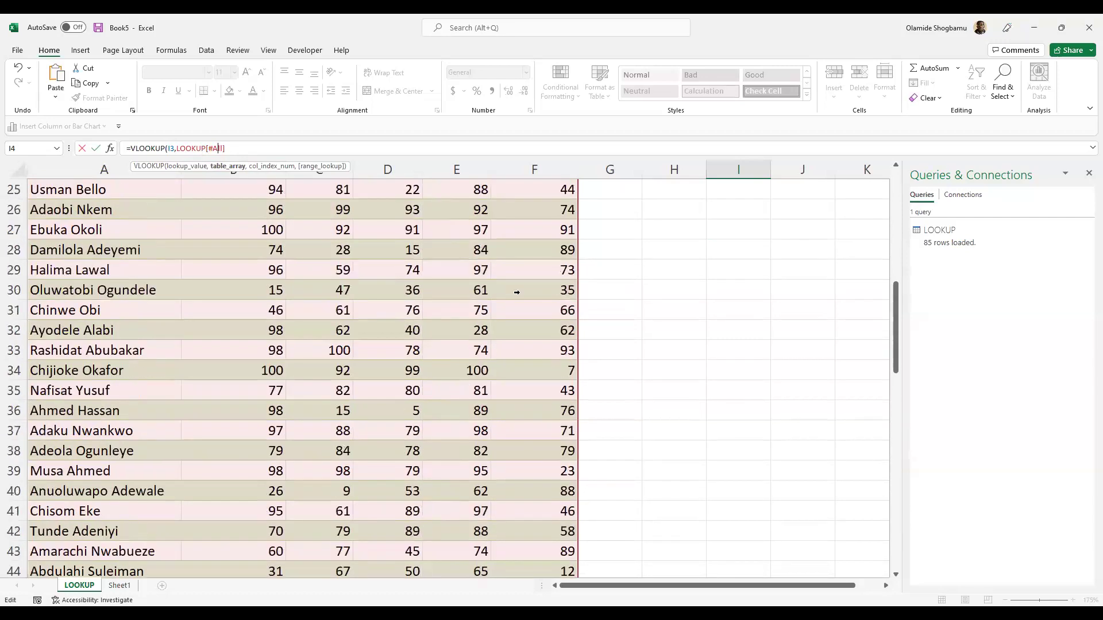
pyautogui.scroll(1, 514, 286)
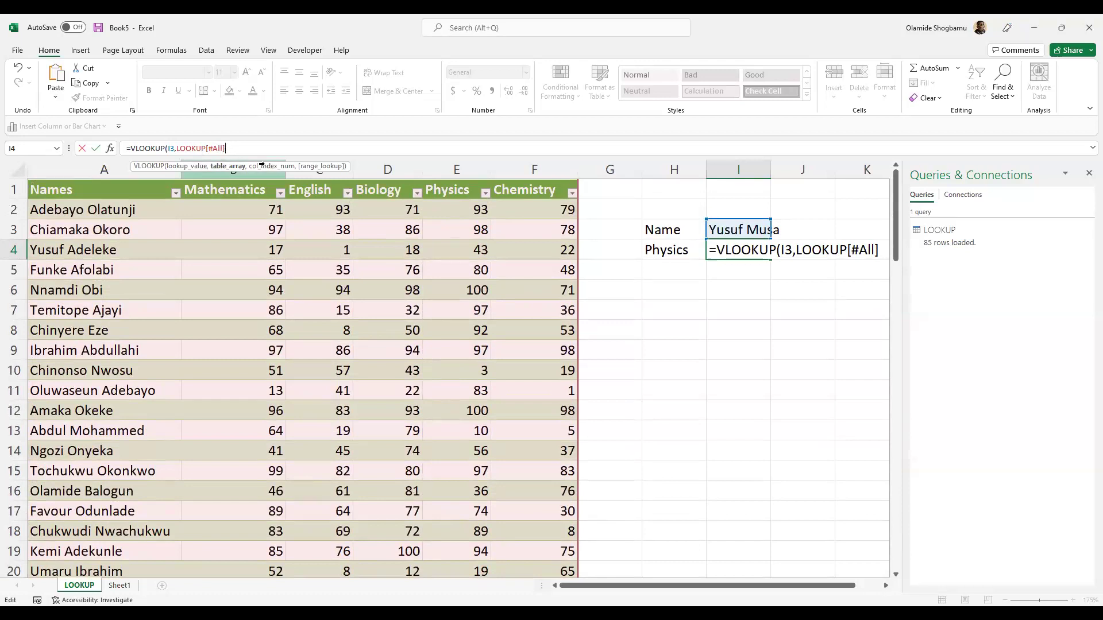
# - Replace the table reference with the absolute range $A$1:$F$86, followed by a comma
pyautogui.press('BackSpace')
pyautogui.press('BackSpace')
pyautogui.press('BackSpace')
pyautogui.press('BackSpace')
pyautogui.press('BackSpace')
pyautogui.press('BackSpace')
pyautogui.press('BackSpace')
pyautogui.press('BackSpace')
pyautogui.press('BackSpace')
pyautogui.press('BackSpace')
pyautogui.press('BackSpace')
pyautogui.press('BackSpace')
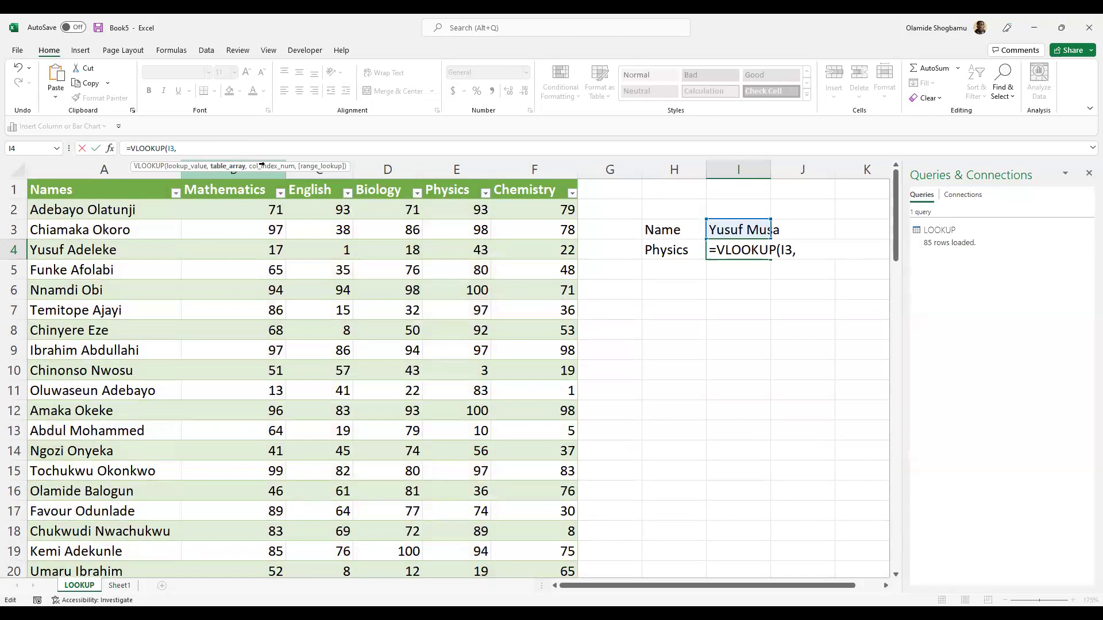
pyautogui.write('A')
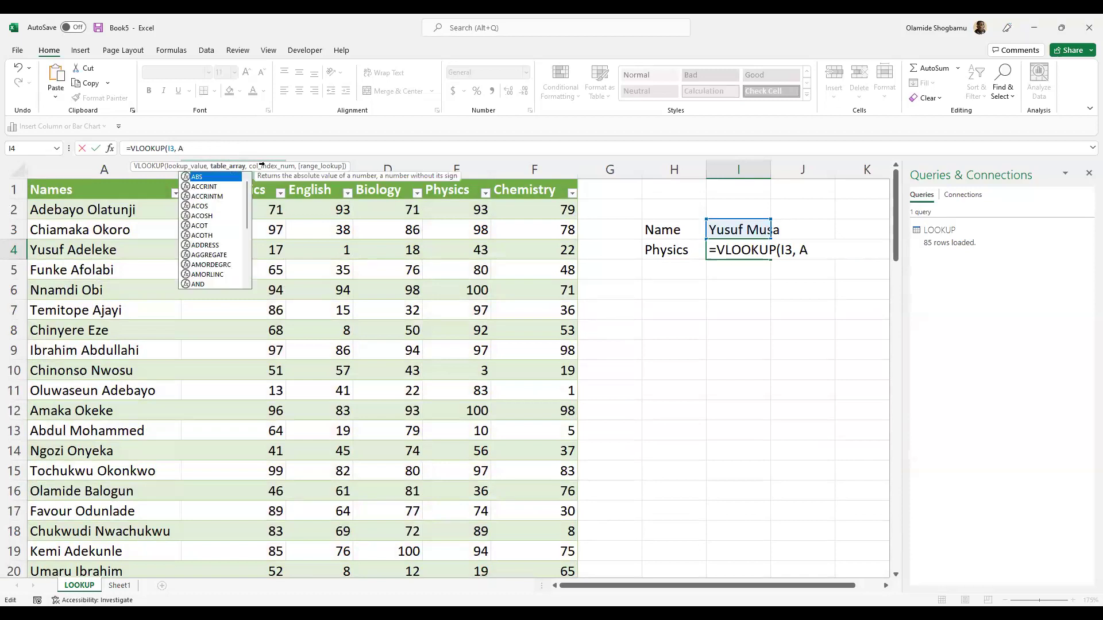
pyautogui.write('1:')
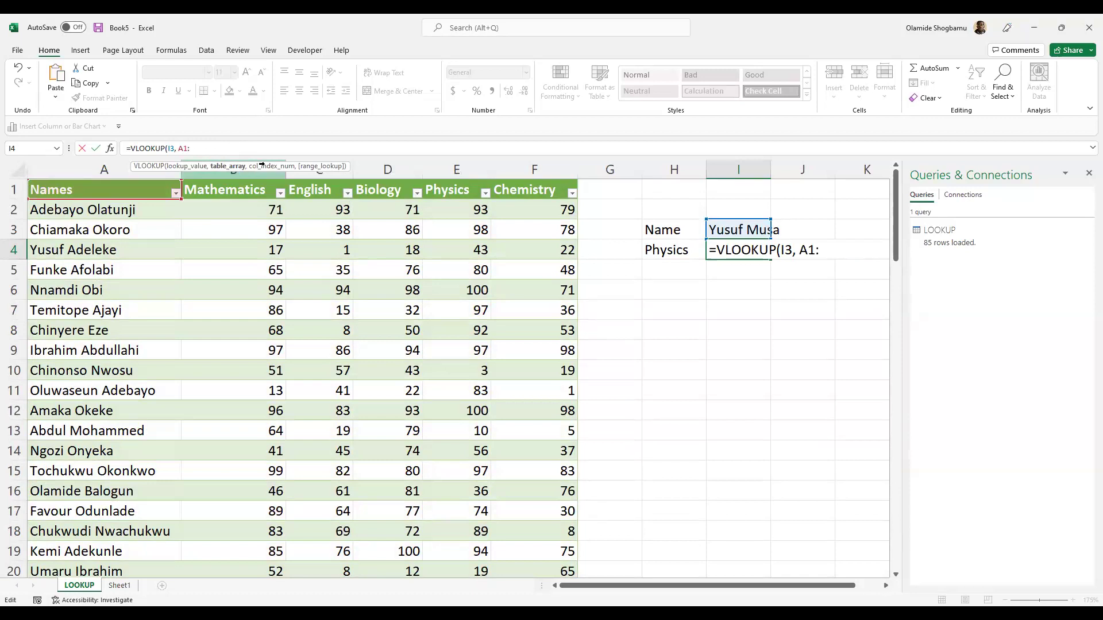
pyautogui.write('F')
pyautogui.write('*^')
pyautogui.press('BackSpace')
pyautogui.press('BackSpace')
pyautogui.write('86')
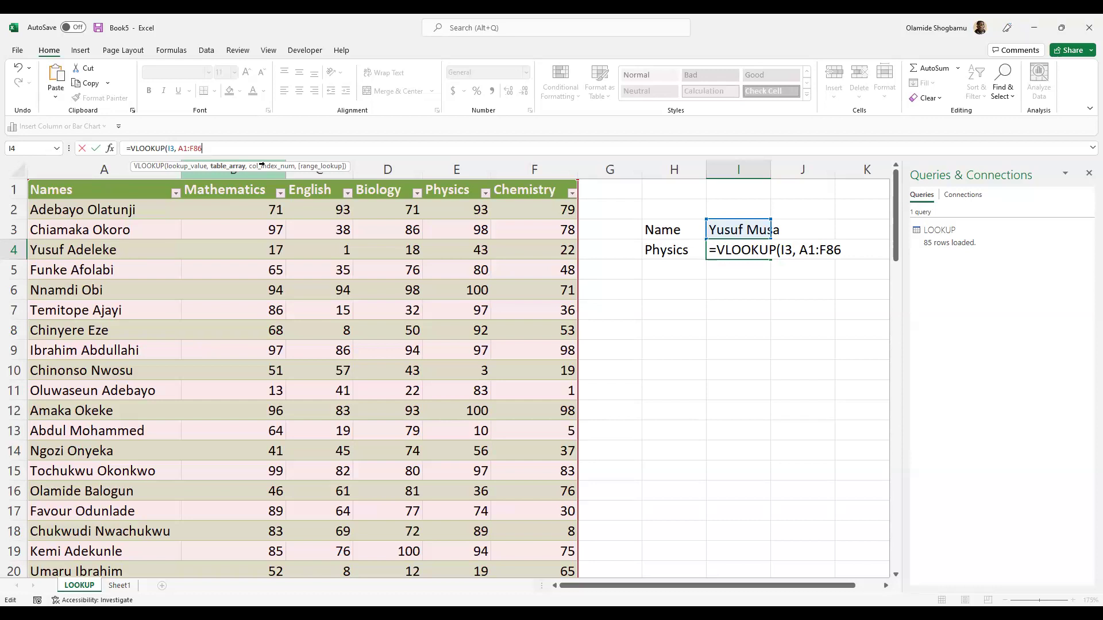
pyautogui.press('F4')
pyautogui.press('F4')
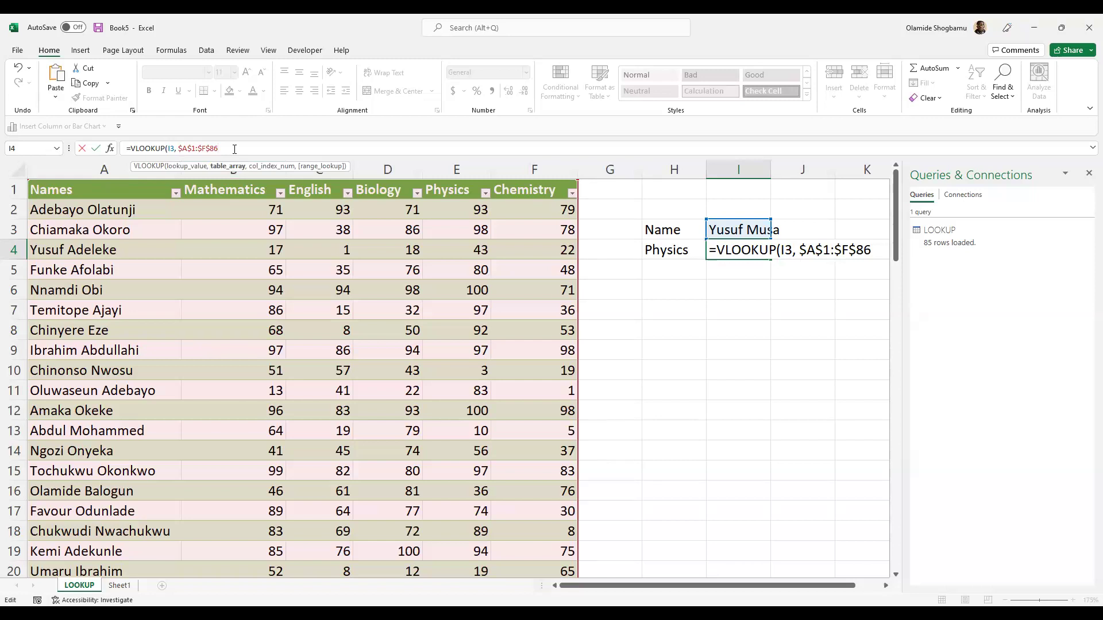
pyautogui.write(',')
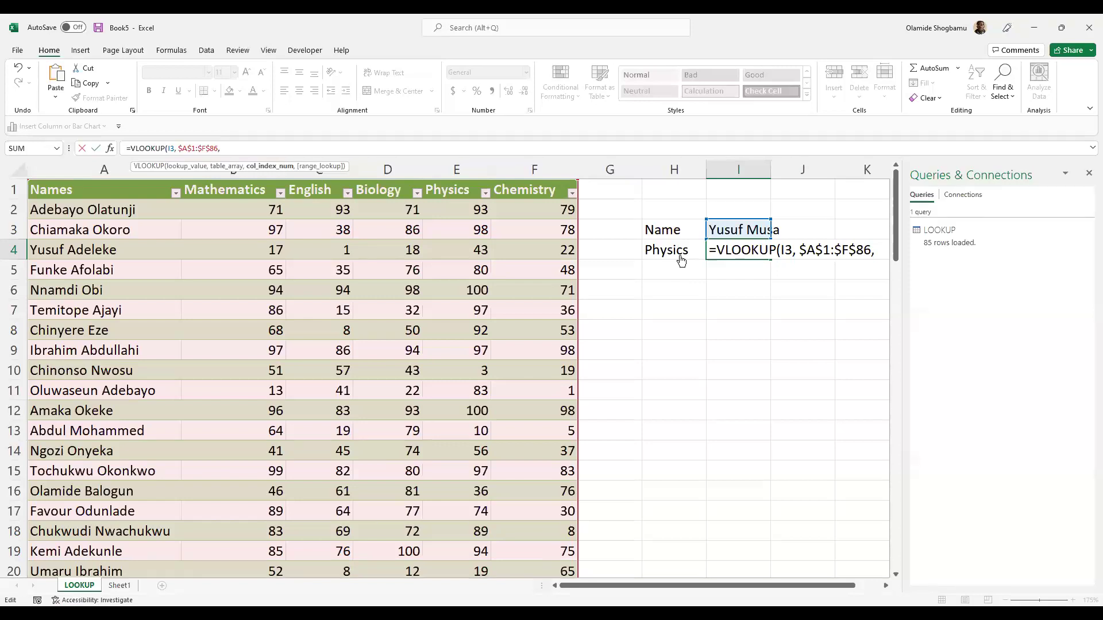
# - Complete the I4 VLOOKUP with column 5 and exact match 0, returning 91
pyautogui.click(231, 150)
pyautogui.write('5,')
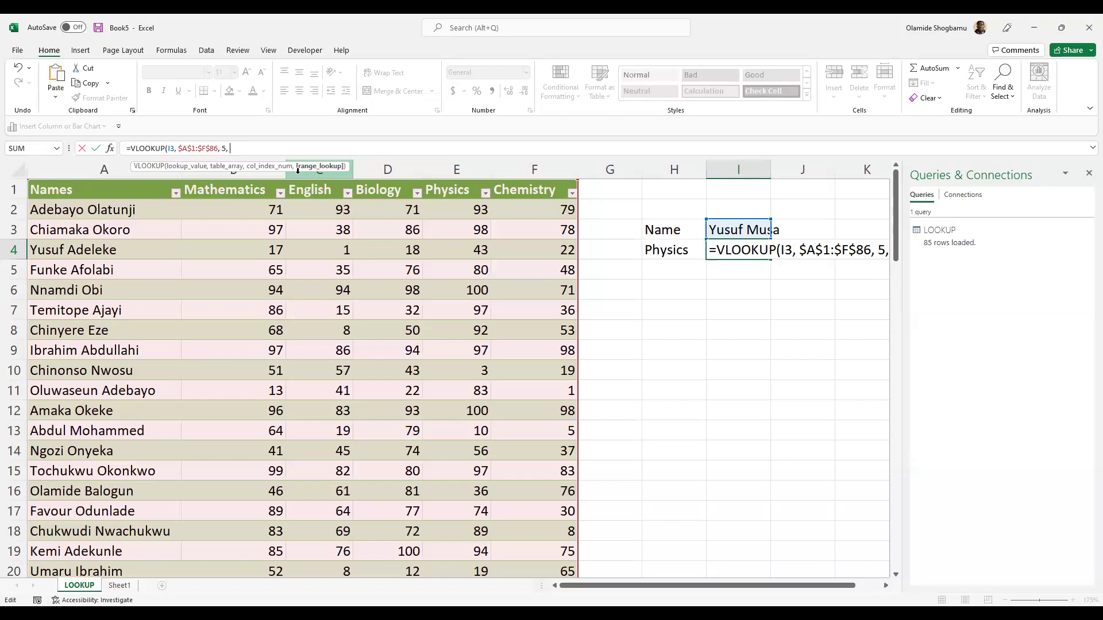
pyautogui.write('0')
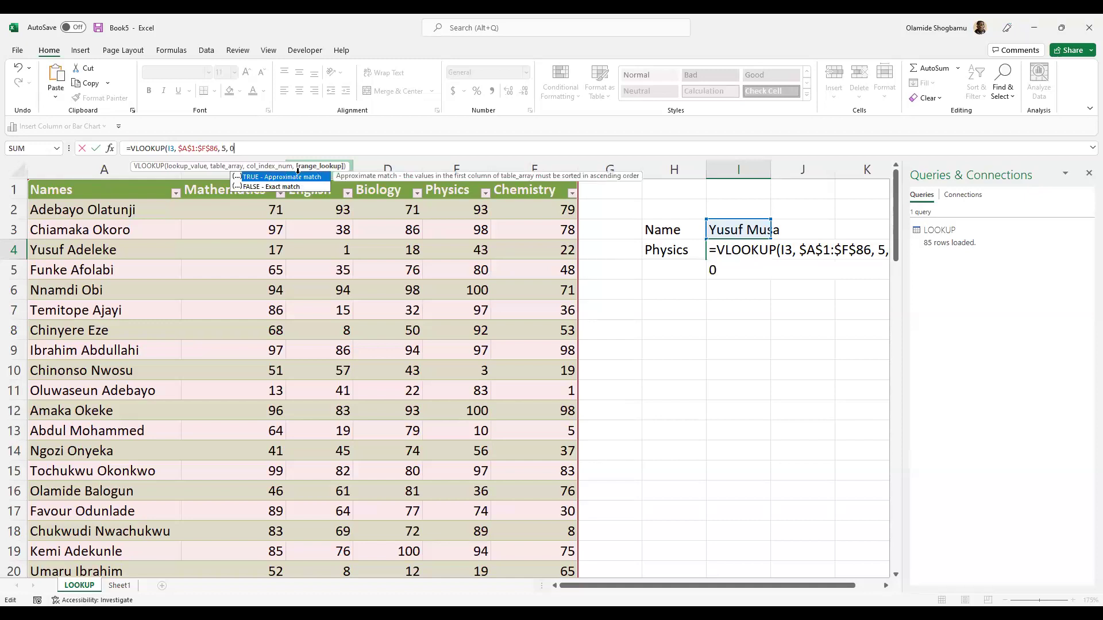
pyautogui.write(')')
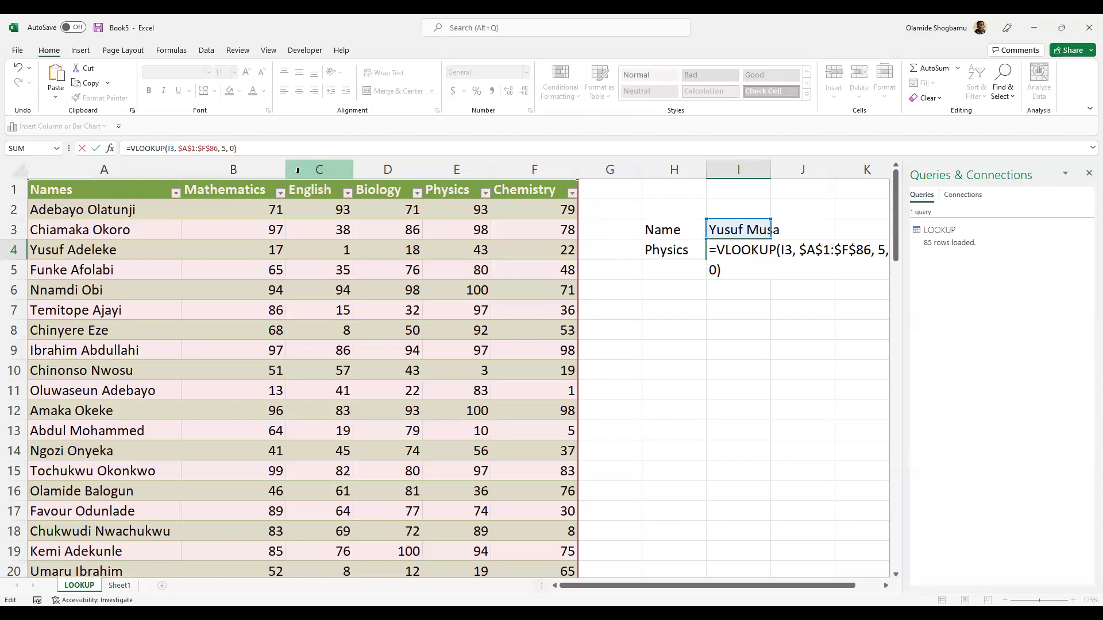
pyautogui.press('Return')
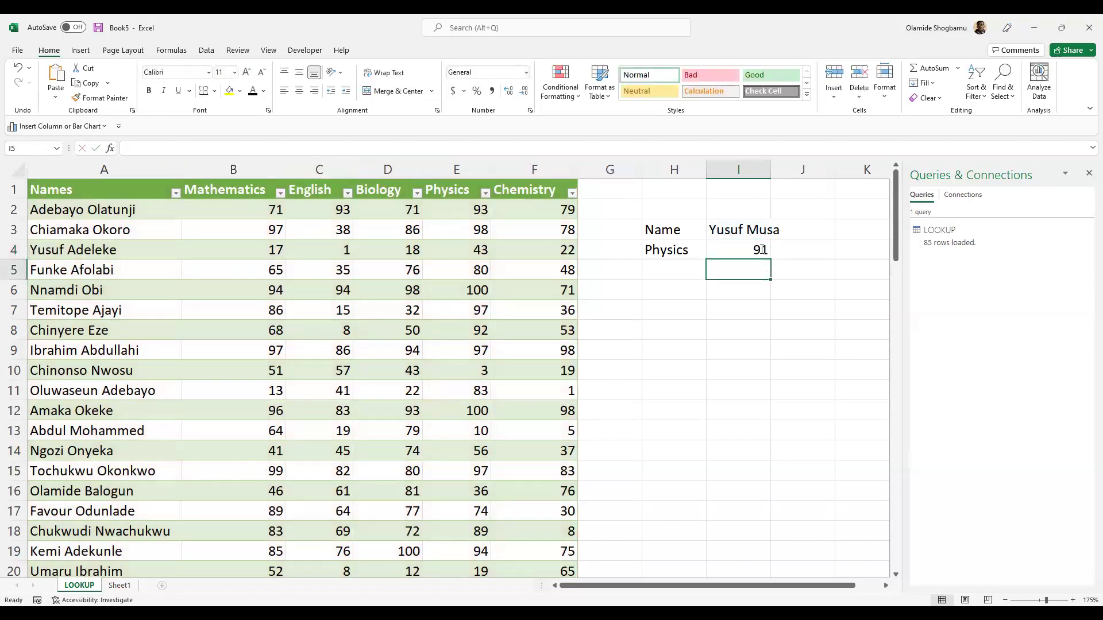
# - Zoom in and reopen the I4 VLOOKUP formula to check it
pyautogui.click(723, 251)
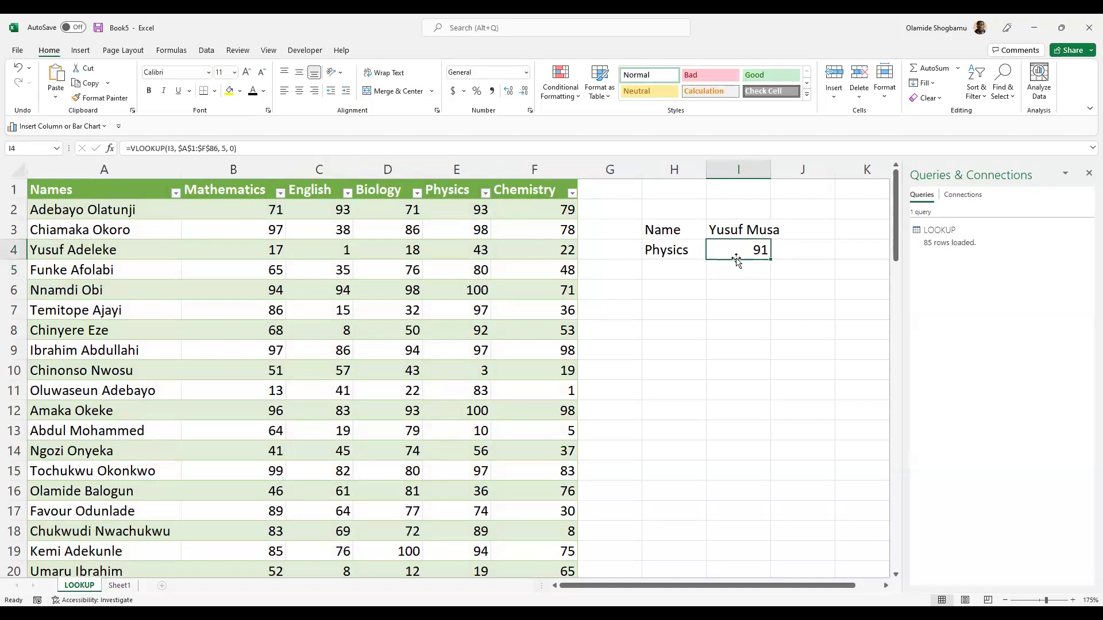
pyautogui.scroll(2, 736, 259)
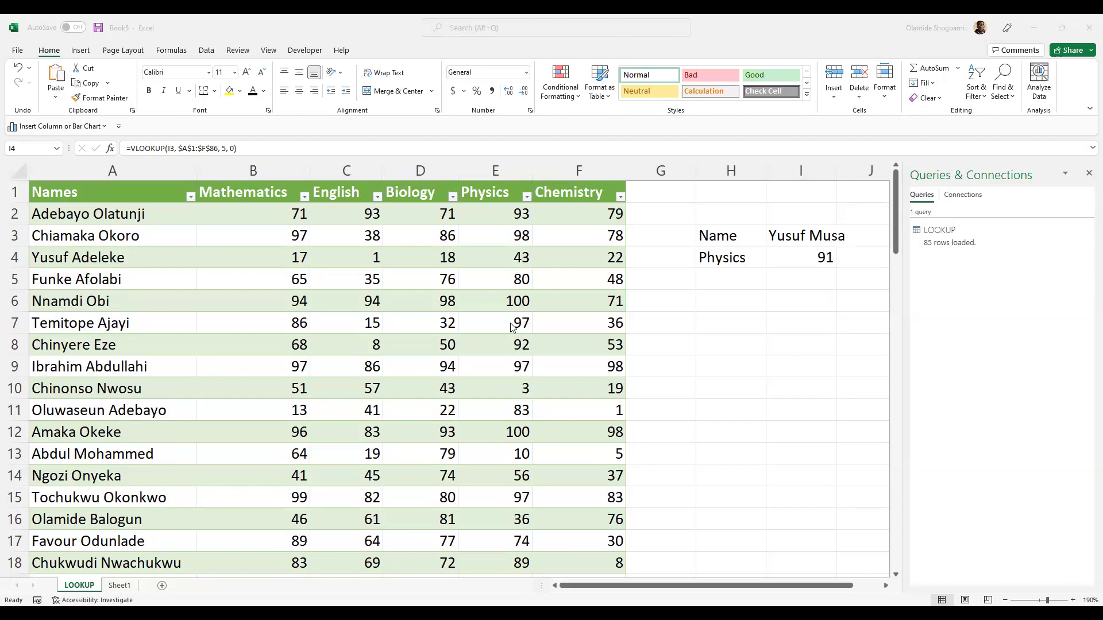
pyautogui.doubleClick(786, 247)
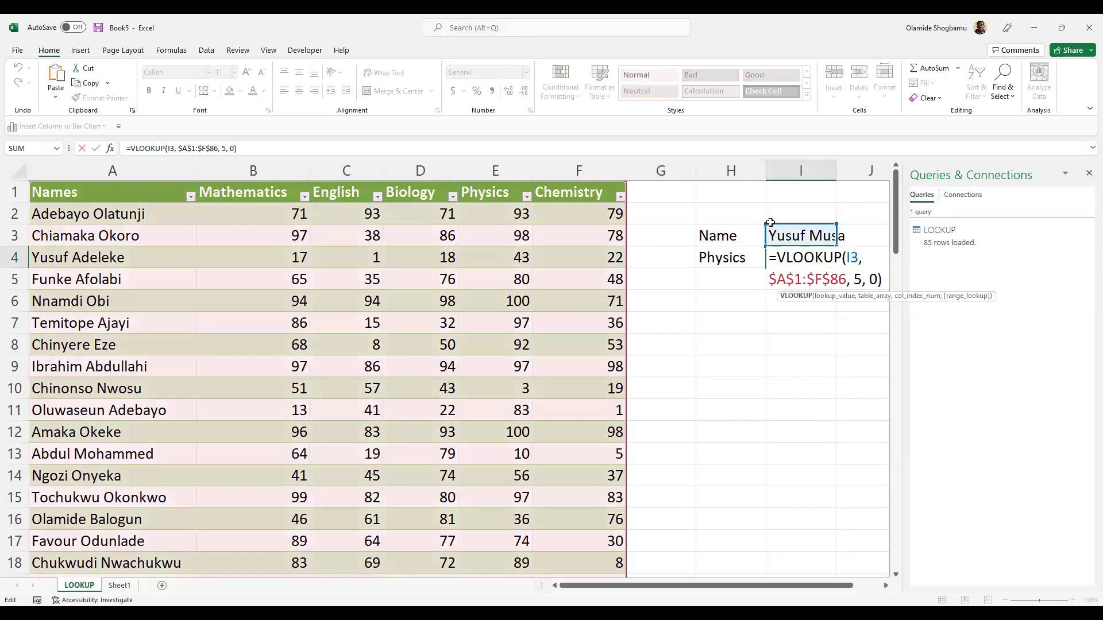
# - Enter another student's name in I3 so I4 shows Physics score 97
pyautogui.click(770, 223)
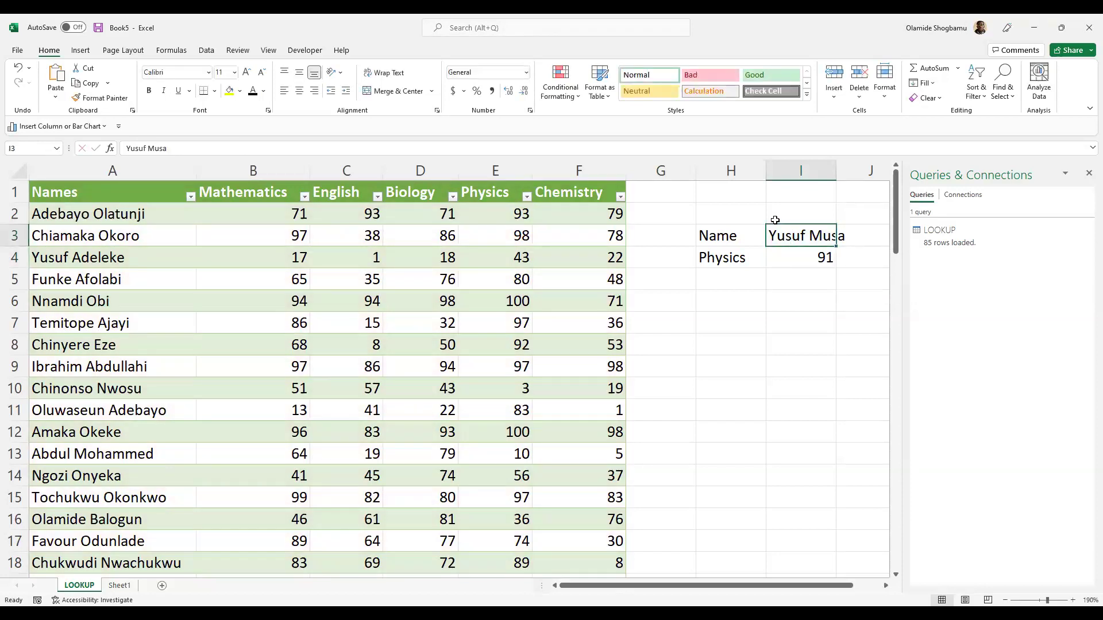
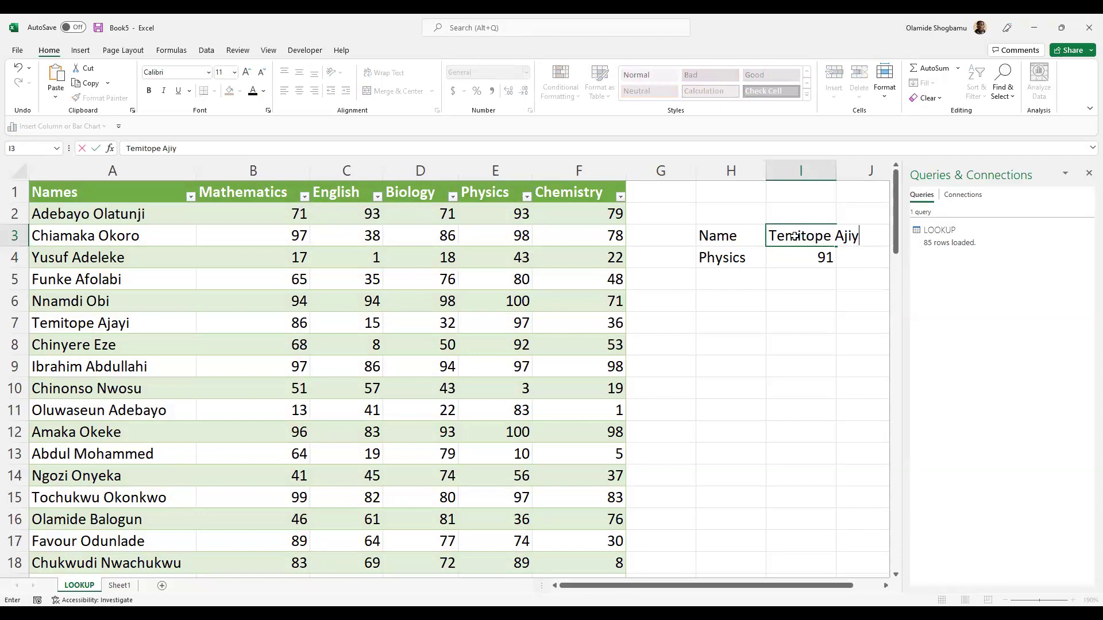
pyautogui.press('Return')
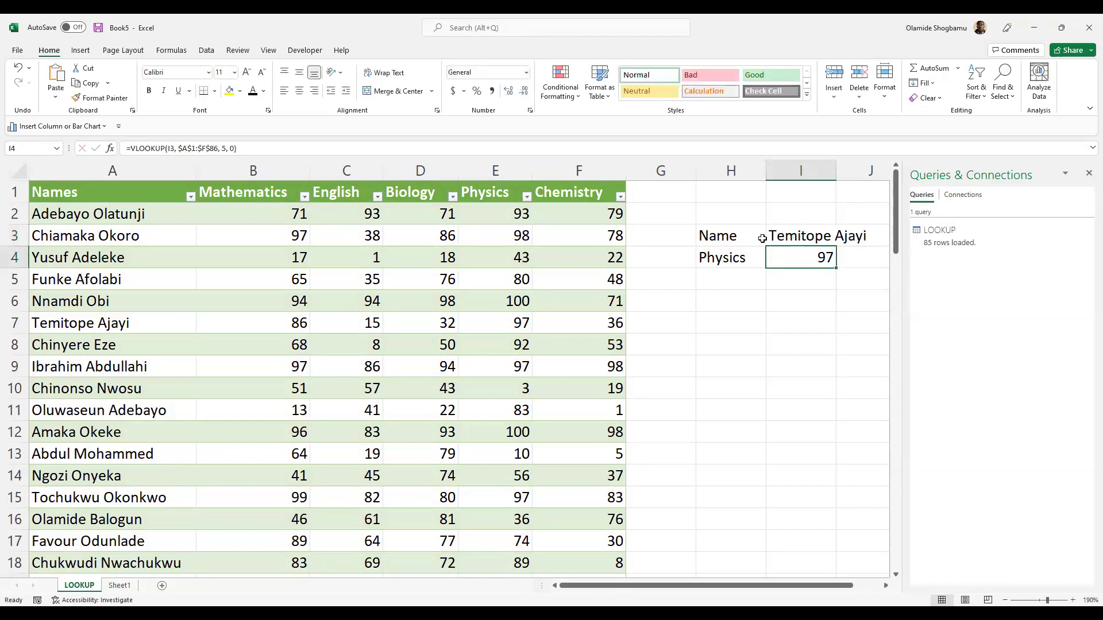
pyautogui.click(754, 270)
pyautogui.click(783, 262)
pyautogui.click(775, 278)
pyautogui.click(749, 262)
pyautogui.click(786, 265)
pyautogui.click(742, 259)
pyautogui.click(747, 236)
pyautogui.click(815, 256)
pyautogui.doubleClick(700, 258)
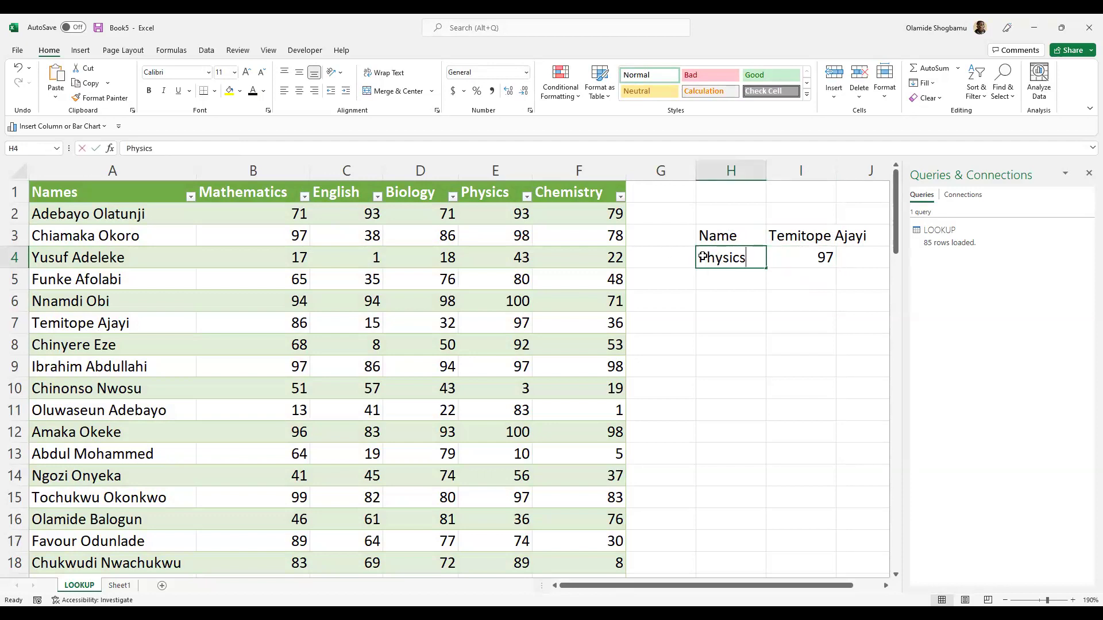
pyautogui.click(760, 292)
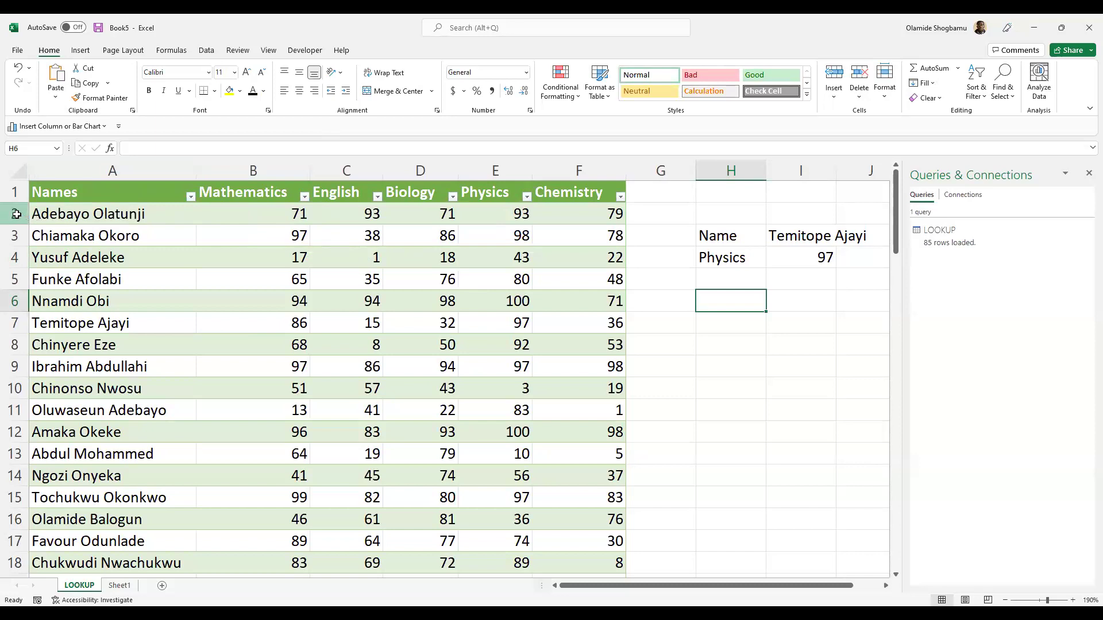
pyautogui.click(83, 216)
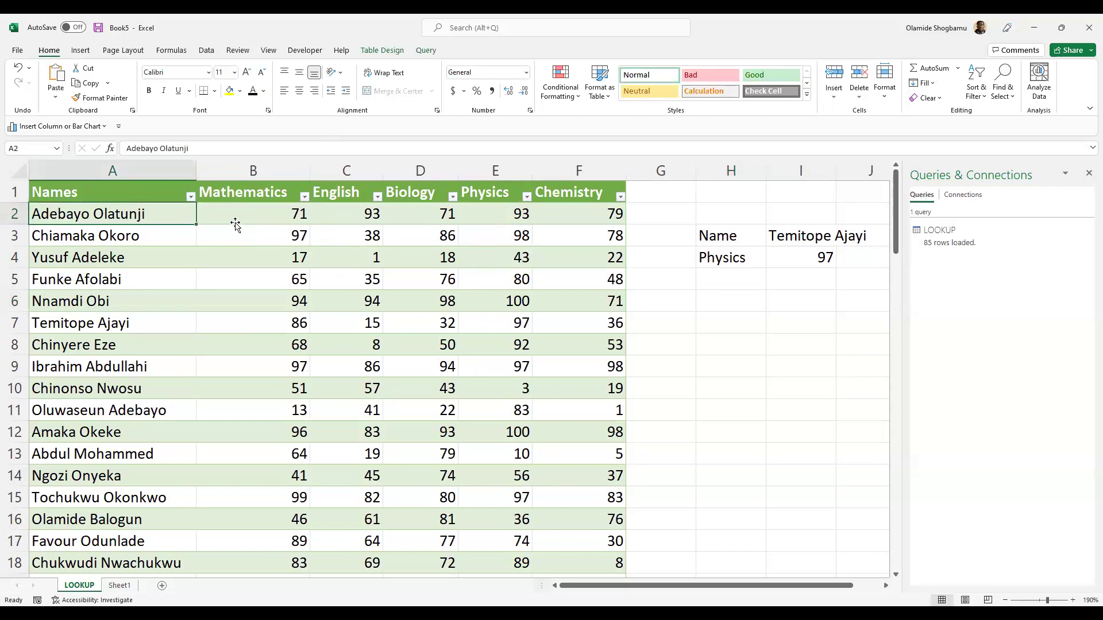
pyautogui.press('Right')
pyautogui.press('Right')
pyautogui.press('Right')
pyautogui.press('Right')
pyautogui.press('Right')
pyautogui.press('Right')
pyautogui.press('Right')
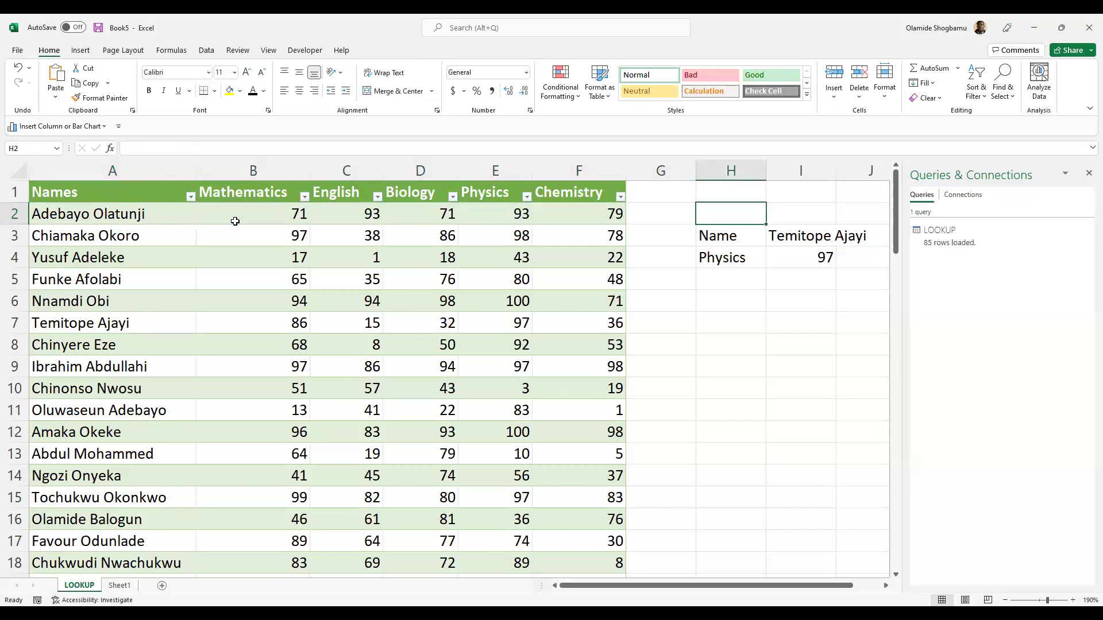
pyautogui.press('Left')
pyautogui.press('Left')
pyautogui.press('Left')
pyautogui.press('Left')
pyautogui.press('Left')
pyautogui.press('Left')
pyautogui.press('Left')
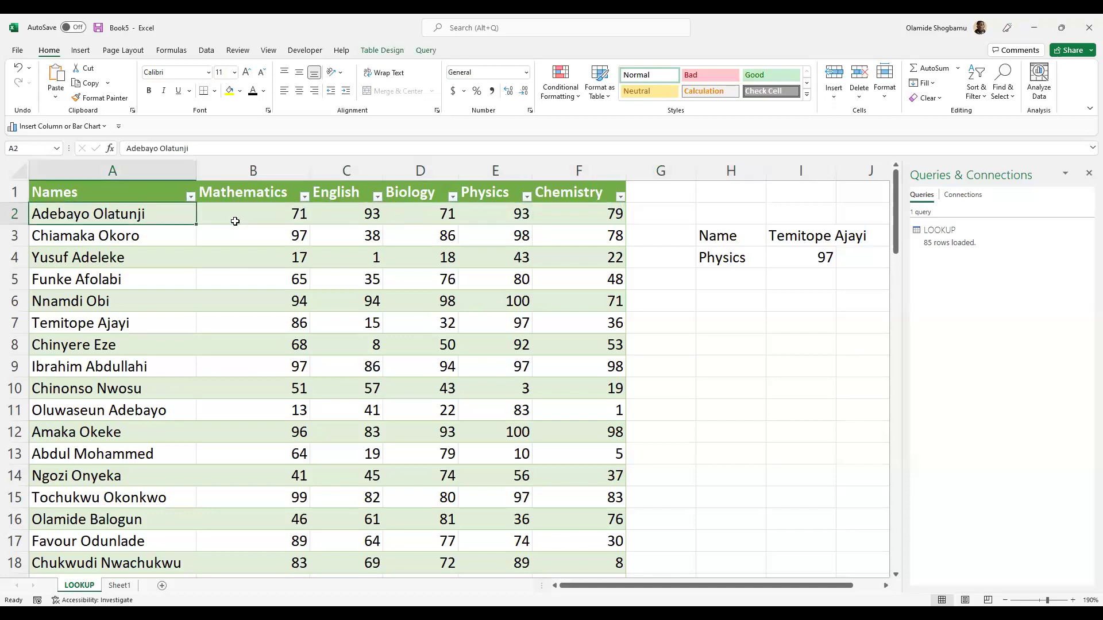
pyautogui.press('Right')
pyautogui.press('Left')
pyautogui.press('Right')
pyautogui.press('Right')
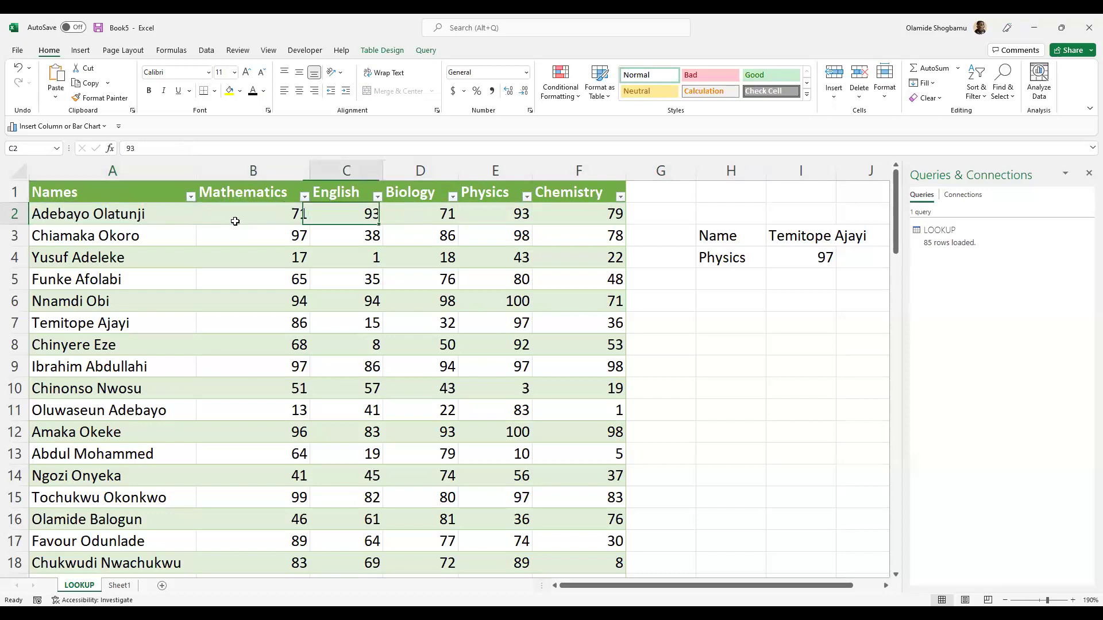
pyautogui.press('Left')
pyautogui.press('Left')
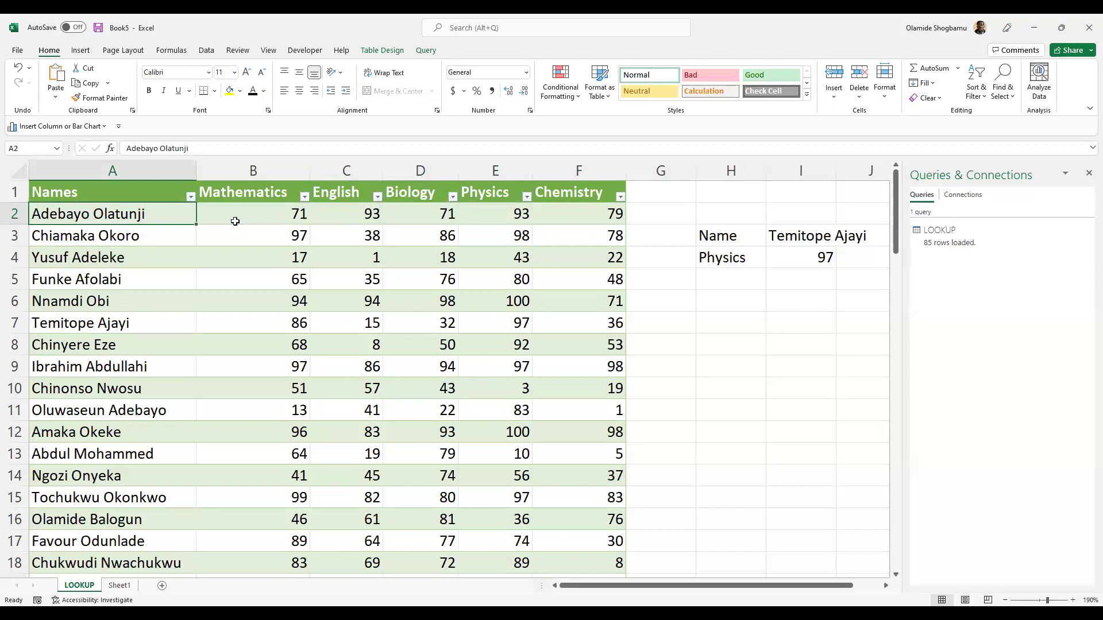
pyautogui.scroll(-16, 235, 221)
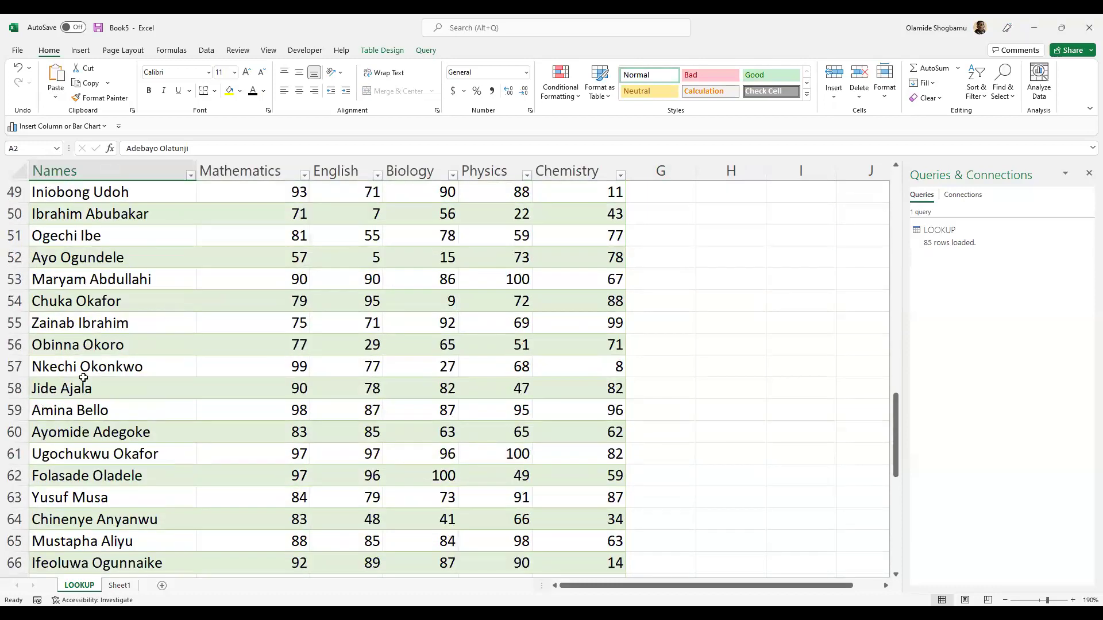
pyautogui.scroll(-3, 83, 378)
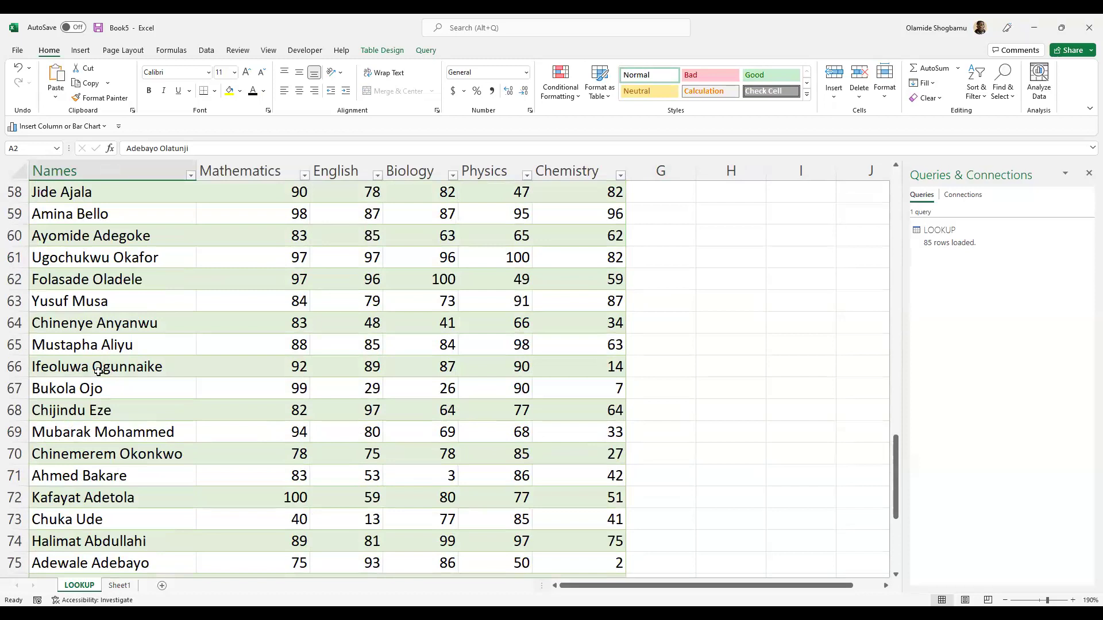
pyautogui.scroll(4, 103, 367)
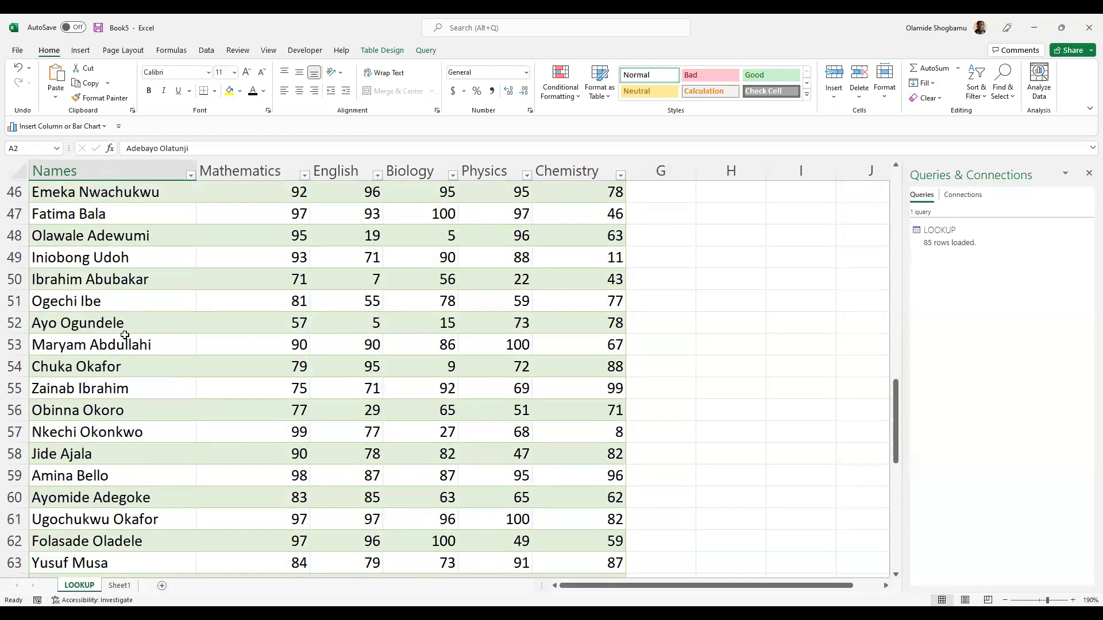
pyautogui.scroll(15, 138, 304)
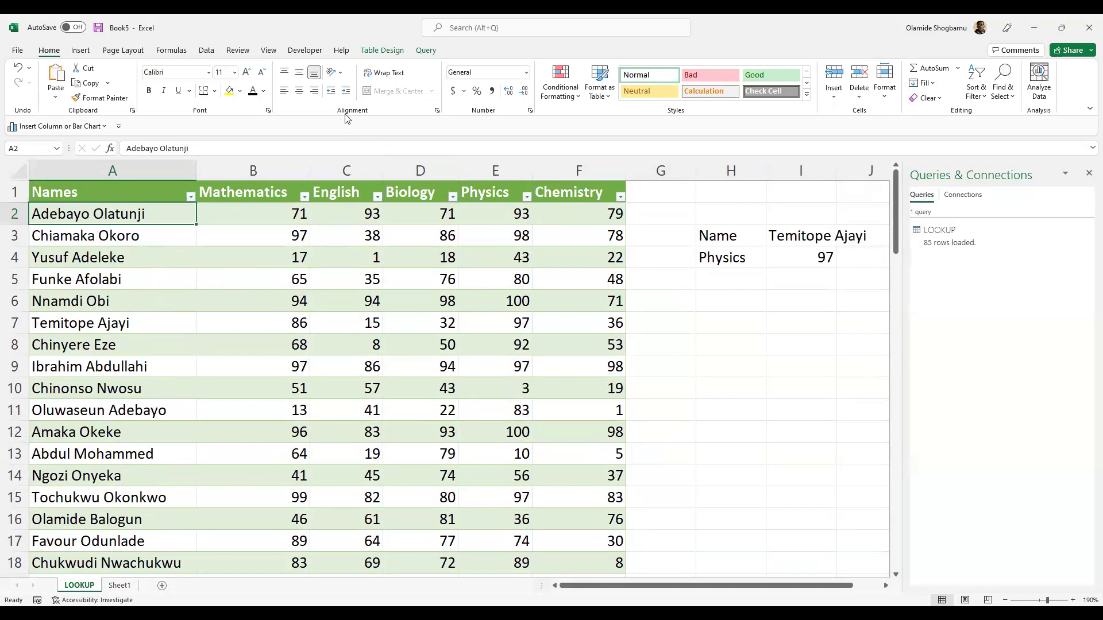
pyautogui.click(725, 262)
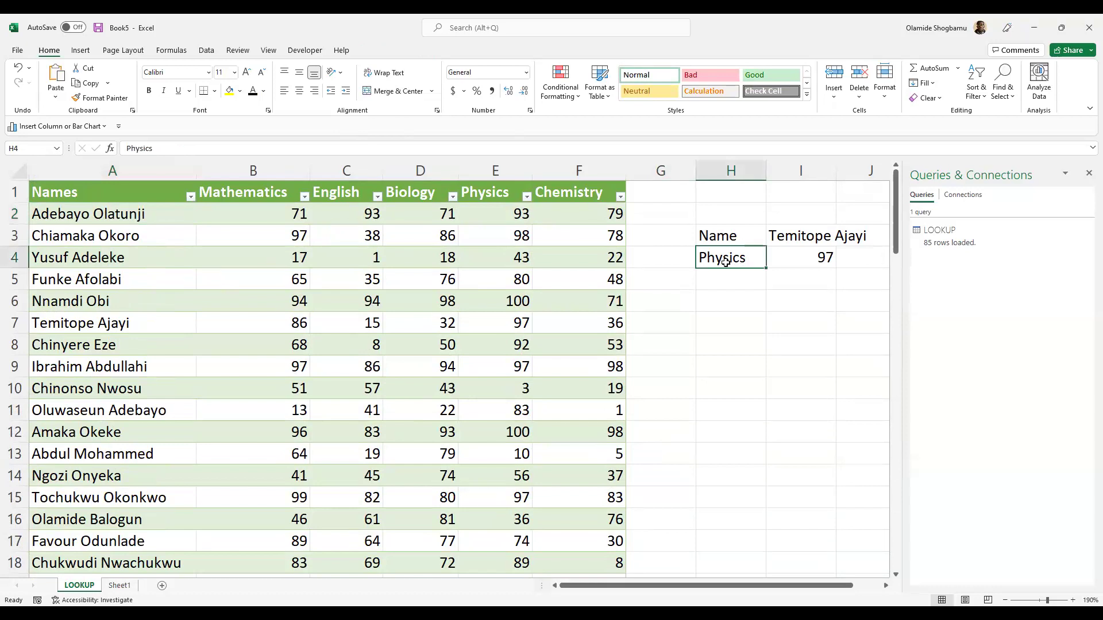
pyautogui.click(734, 348)
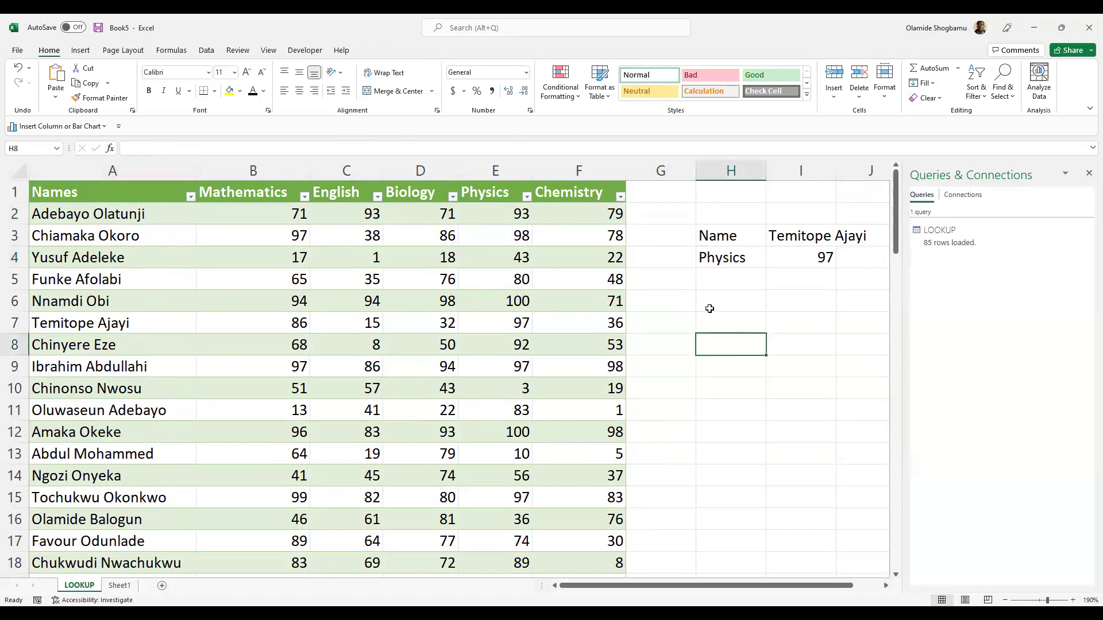
pyautogui.click(725, 323)
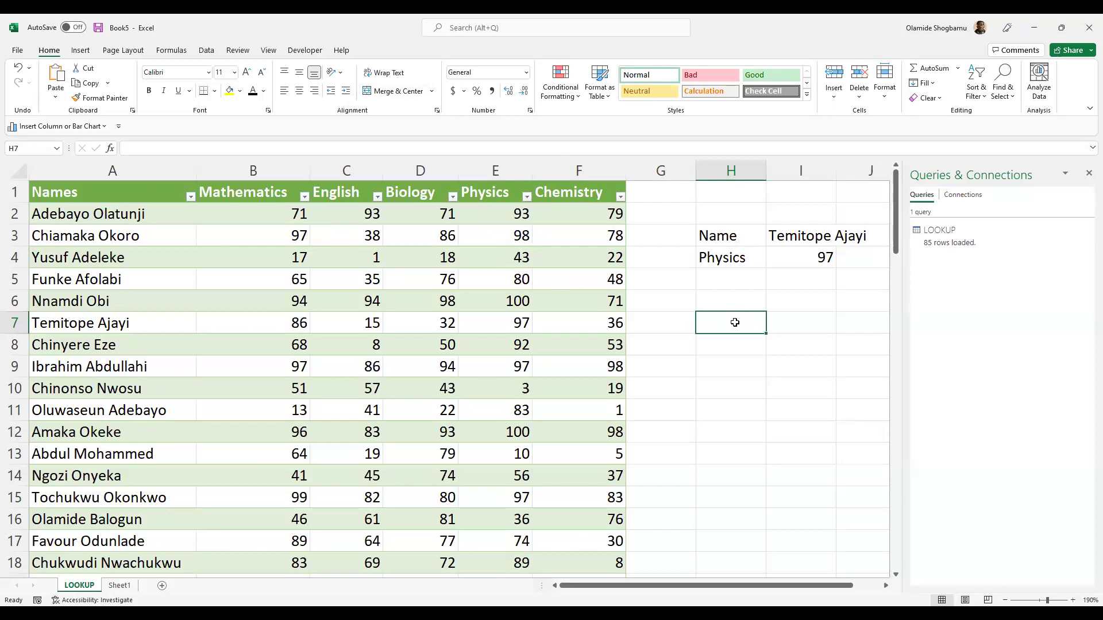
pyautogui.doubleClick(708, 305)
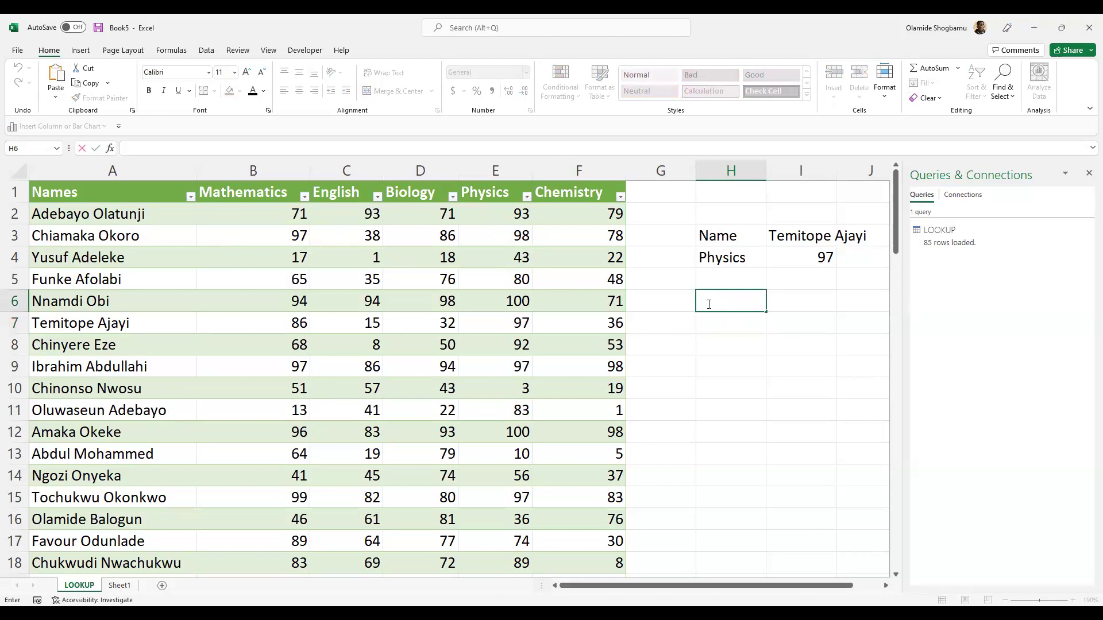
# - Start an =HLOOKUP( formula in cell I5
pyautogui.click(804, 286)
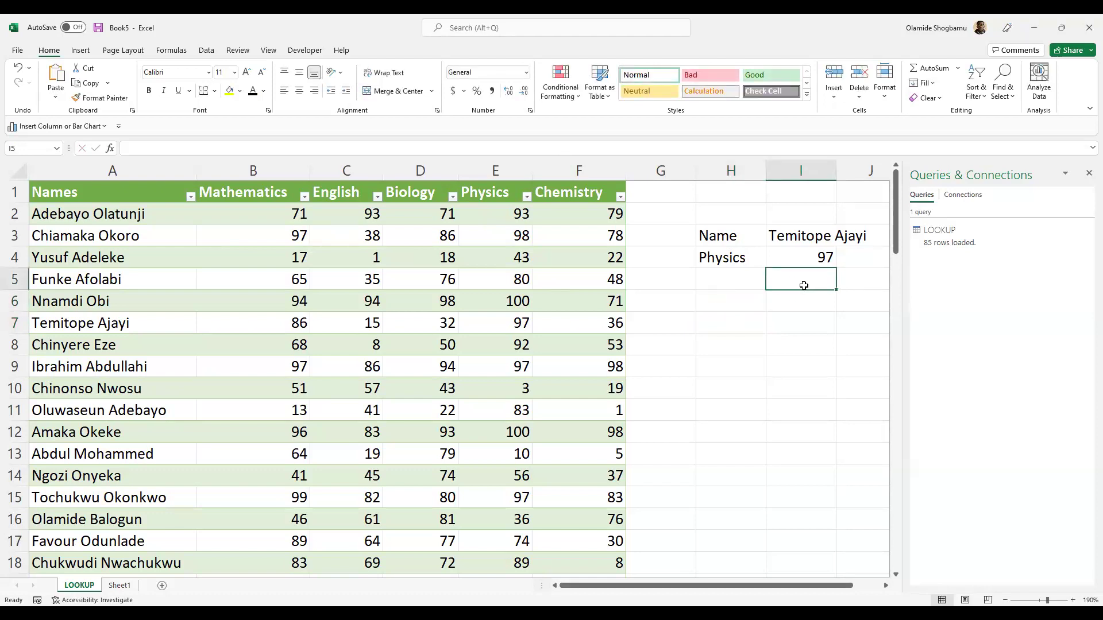
pyautogui.write('=')
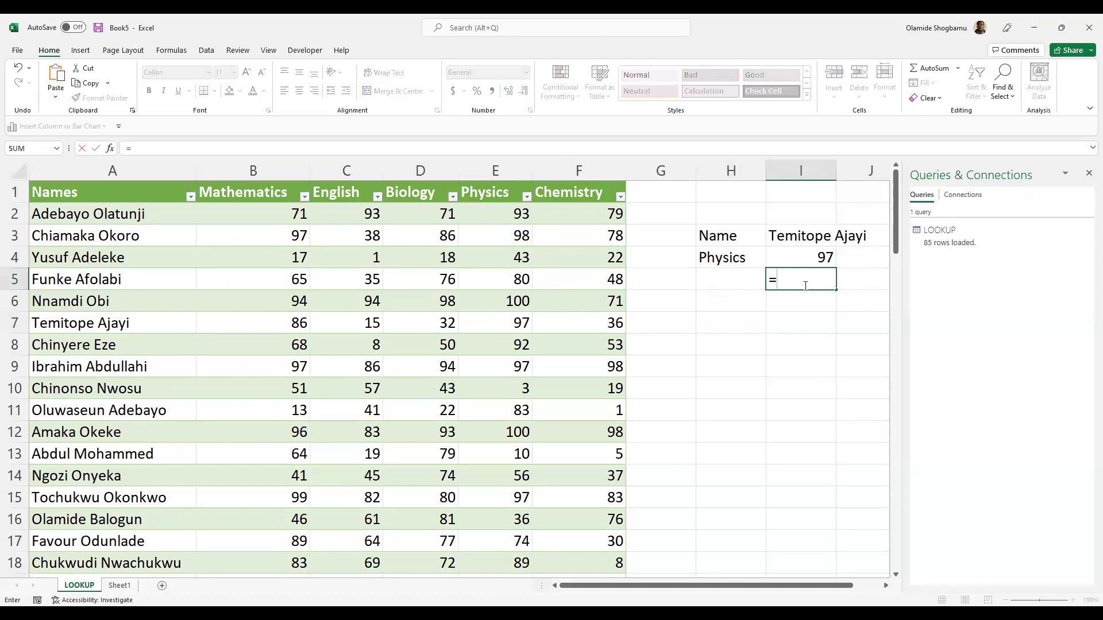
pyautogui.write('H')
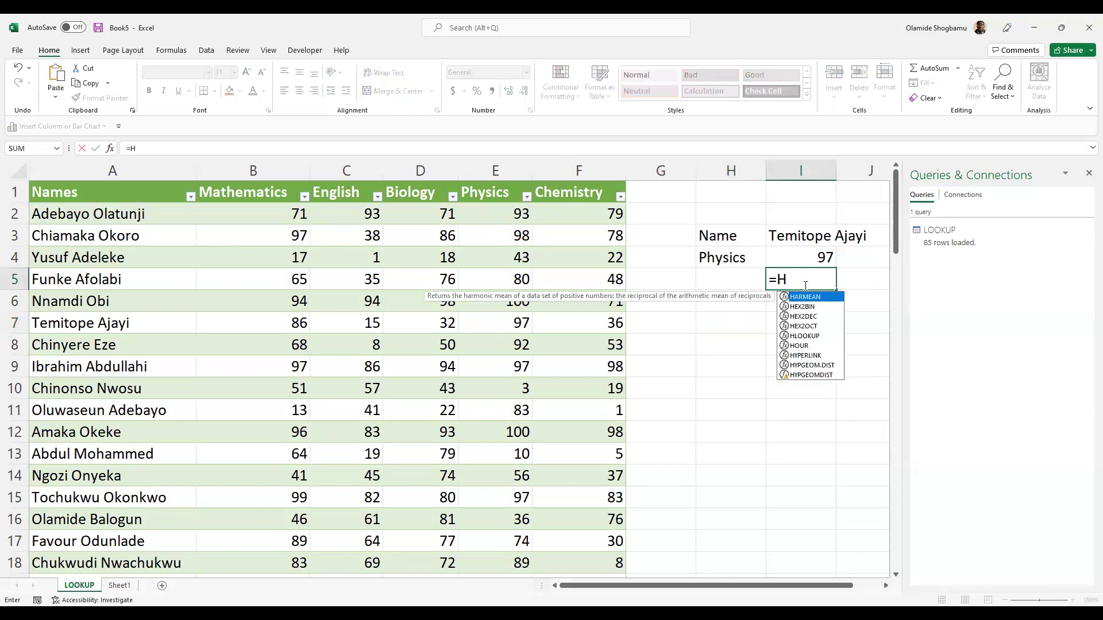
pyautogui.write('LOOKUP')
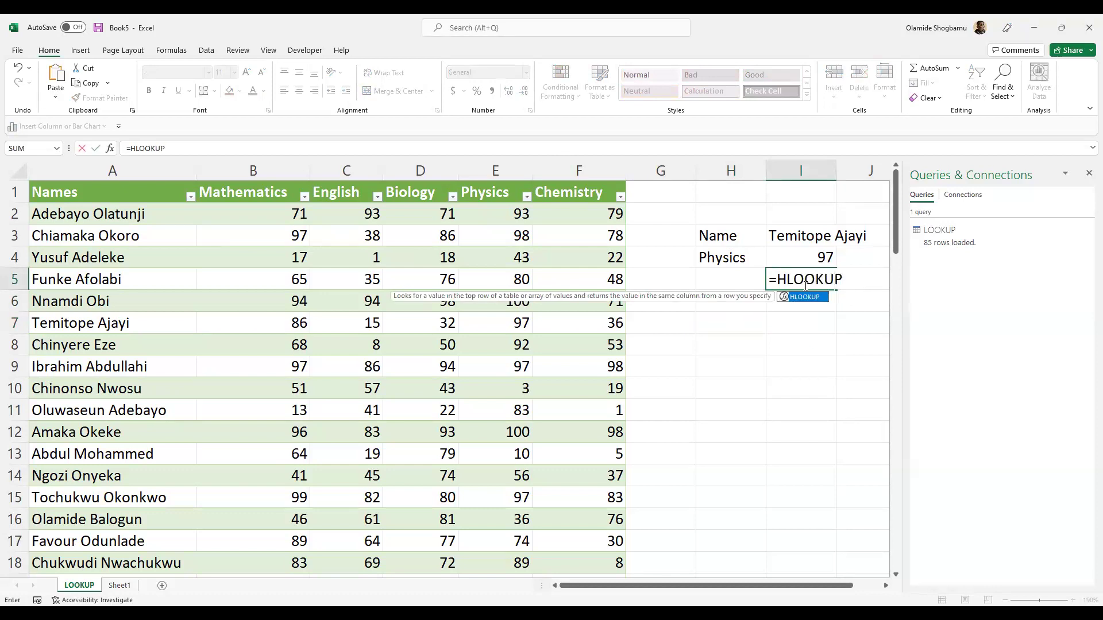
pyautogui.write('(')
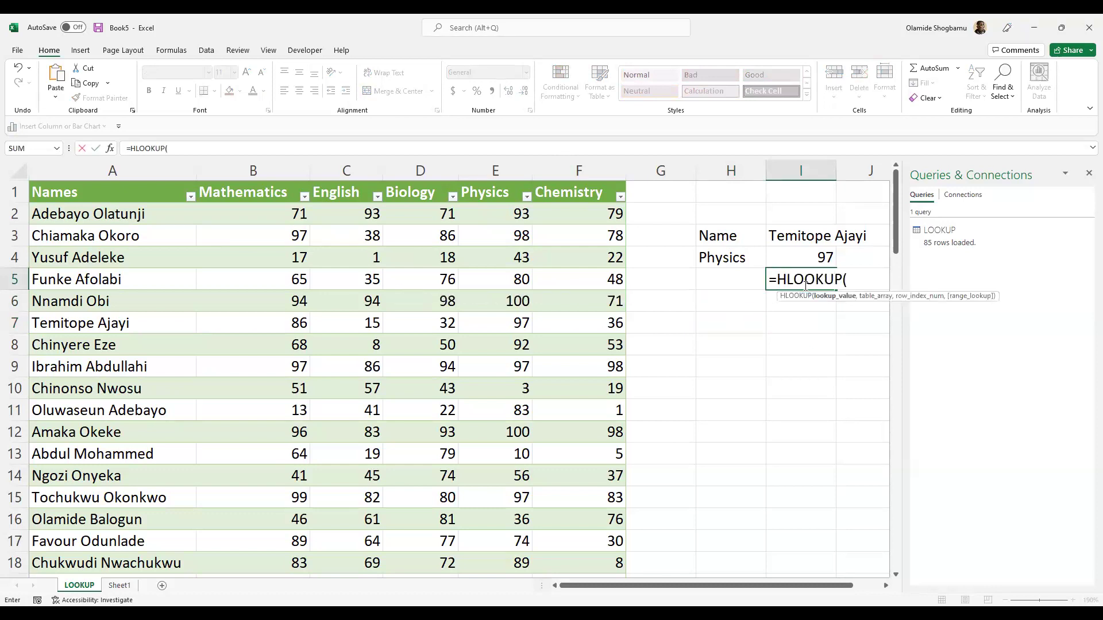
pyautogui.click(458, 150)
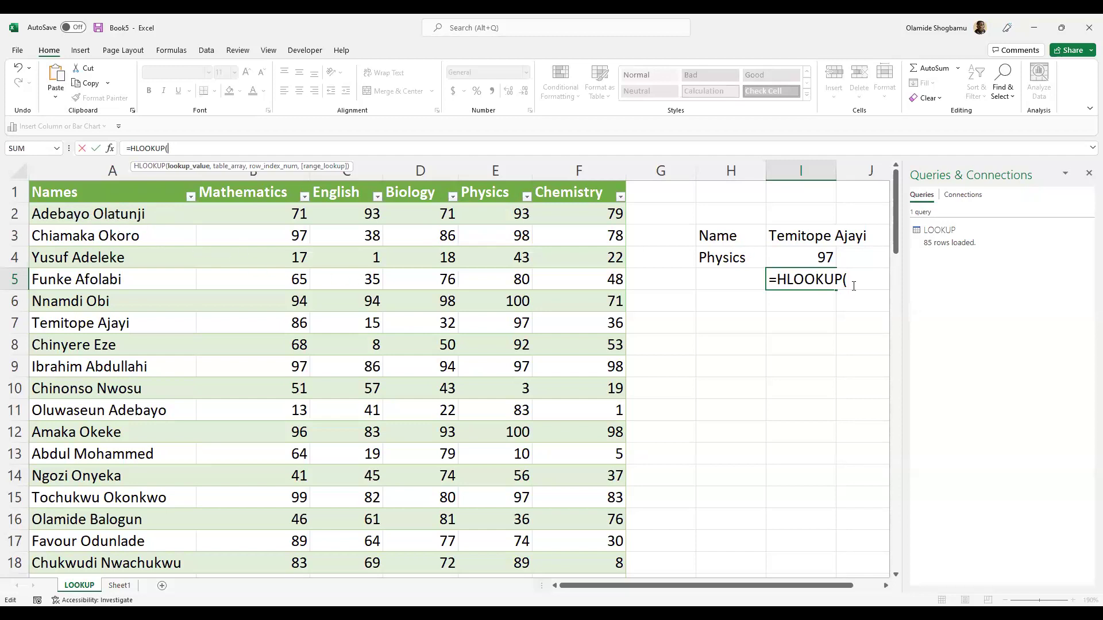
# - Give the HLOOKUP A2 as lookup value and LOOKUP[#All] as the table array
pyautogui.click(99, 215)
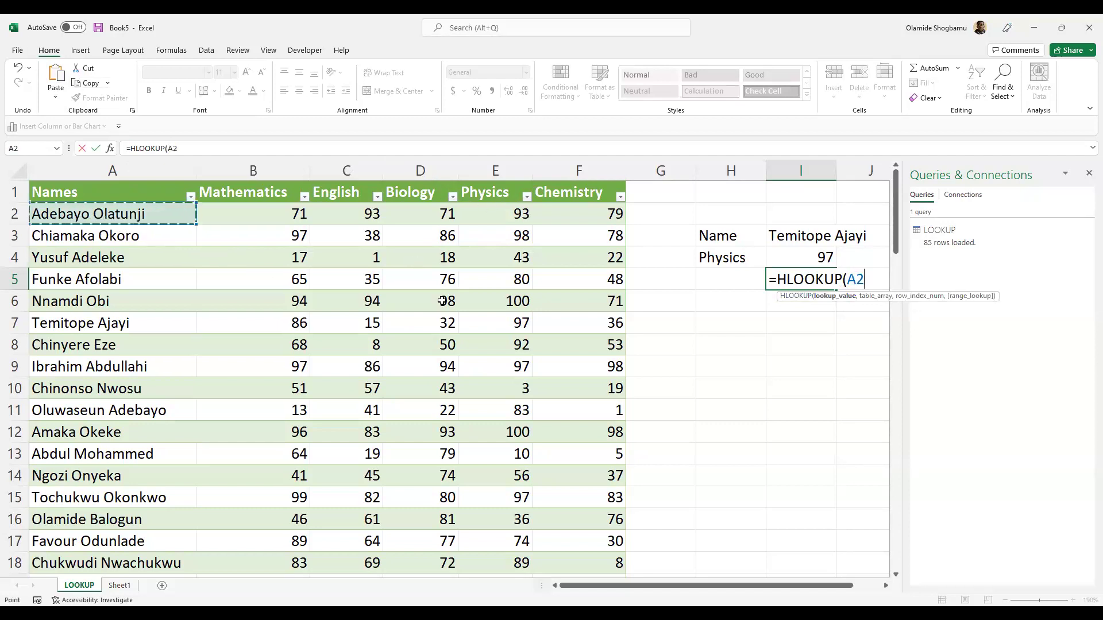
pyautogui.moveTo(733, 590); pyautogui.dragTo(741, 591)
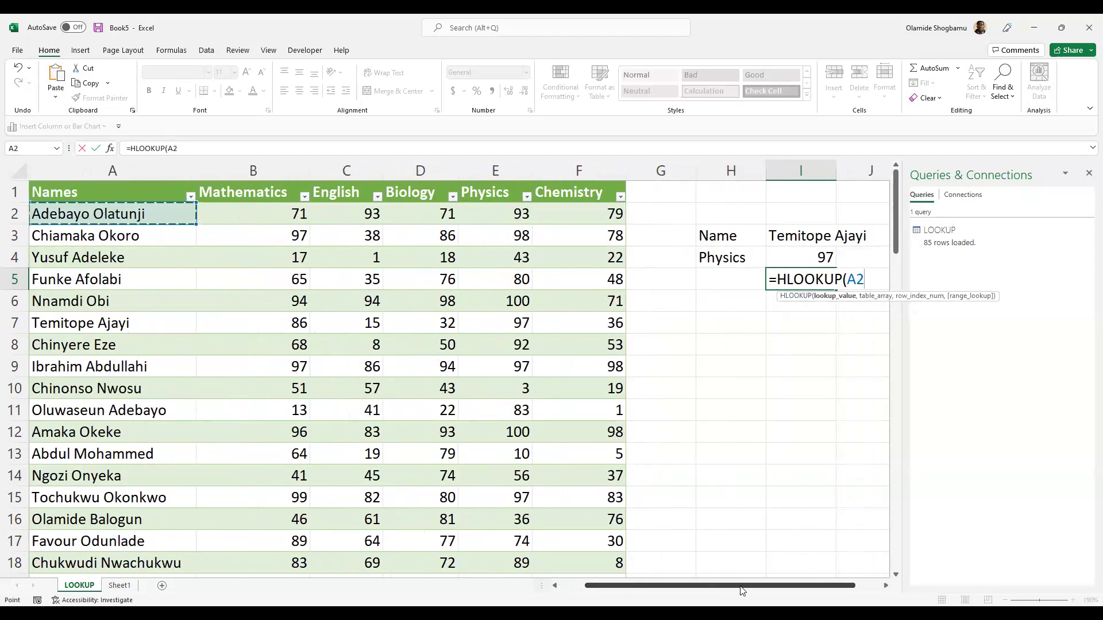
pyautogui.write(',')
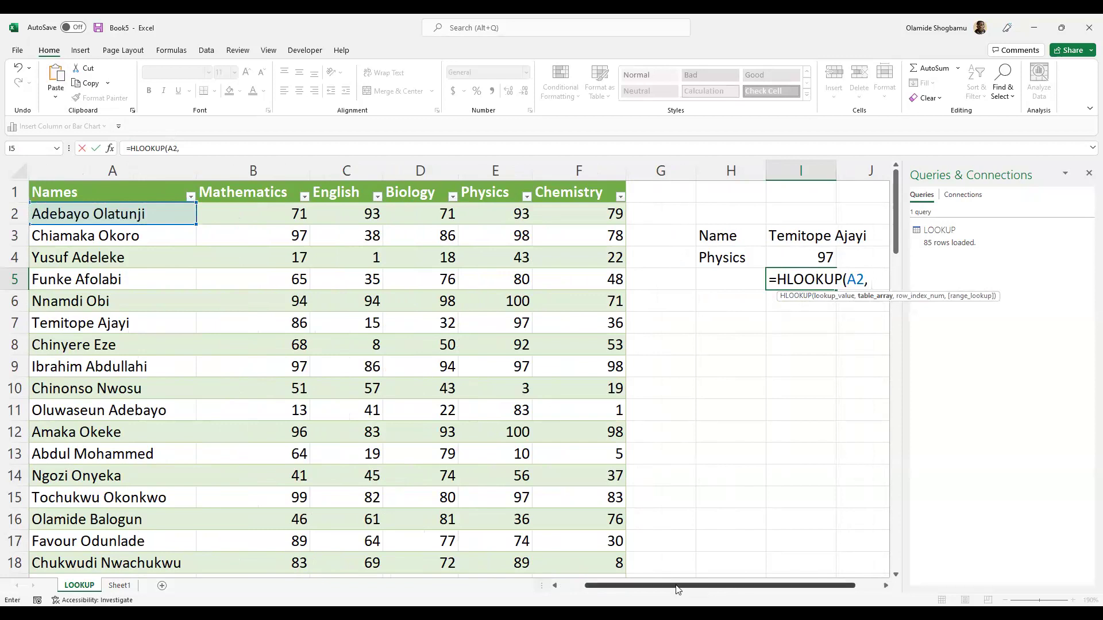
pyautogui.hscroll(1, 517, 546)
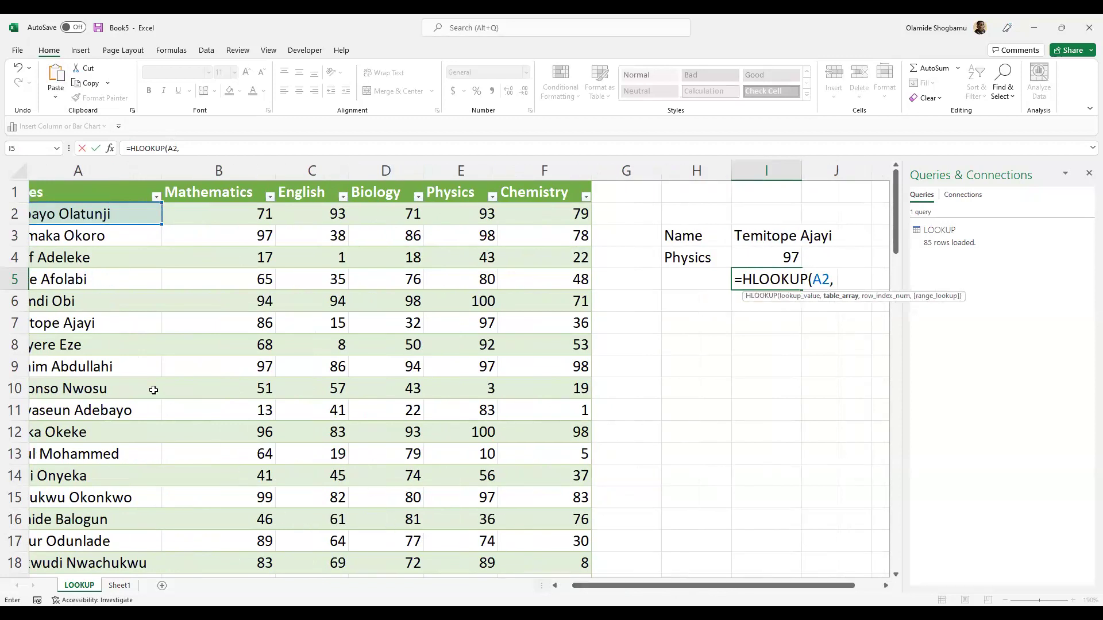
pyautogui.moveTo(107, 200); pyautogui.dragTo(620, 198)
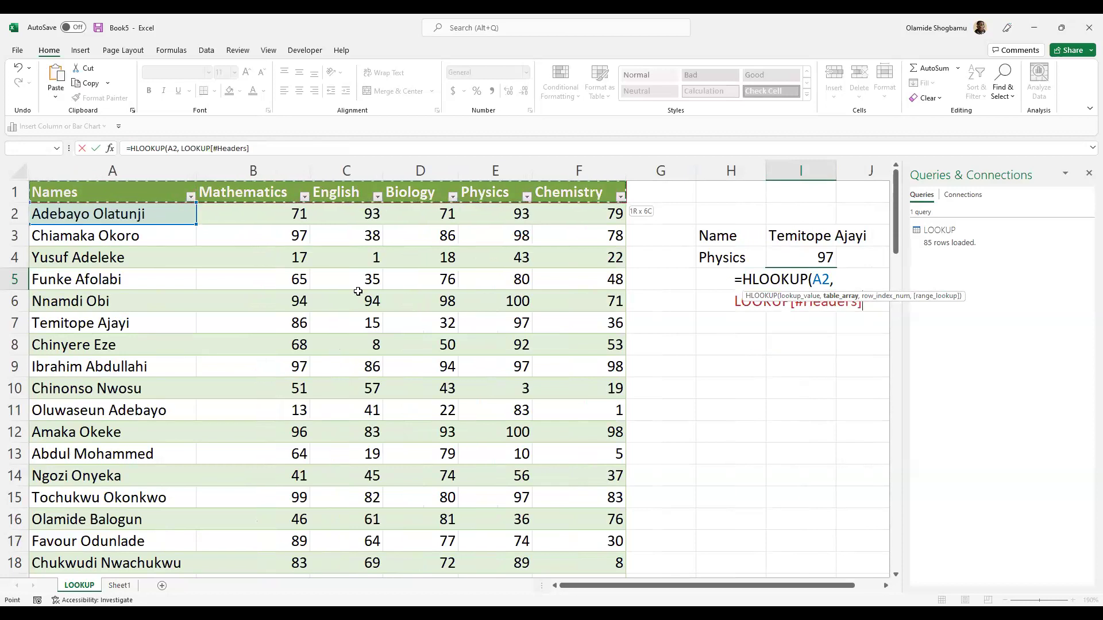
pyautogui.hotkey('ctrl', 'shift', 'Down')
pyautogui.scroll(5, 568, 342)
pyautogui.scroll(18, 568, 342)
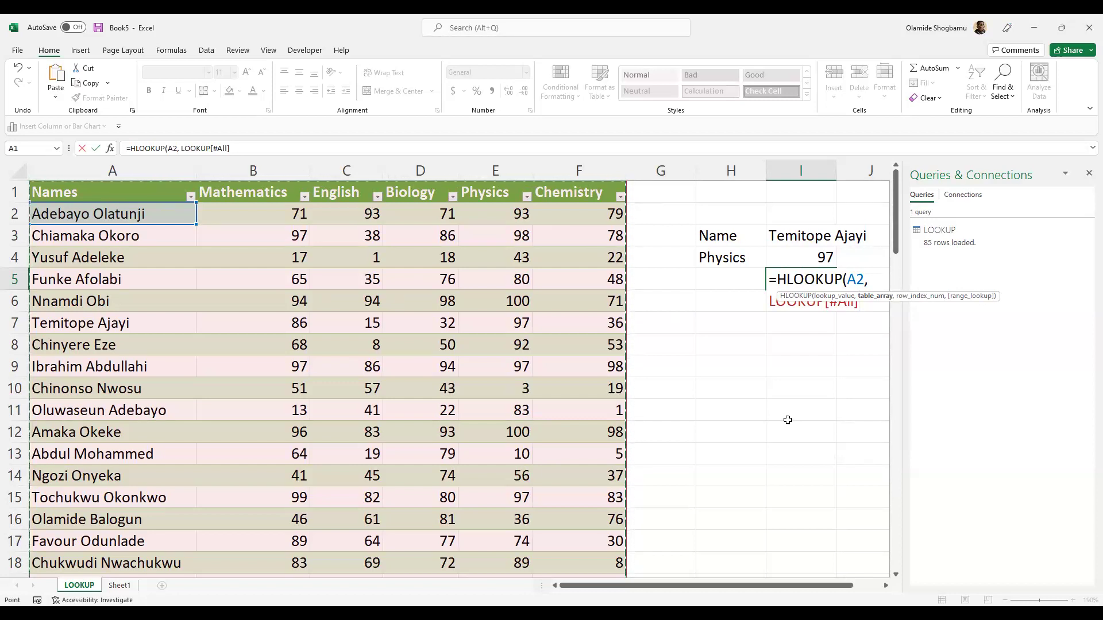
# - Replace LOOKUP[#All] with $A$1:$F$86 as the HLOOKUP table array
pyautogui.press('BackSpace')
pyautogui.press('BackSpace')
pyautogui.press('BackSpace')
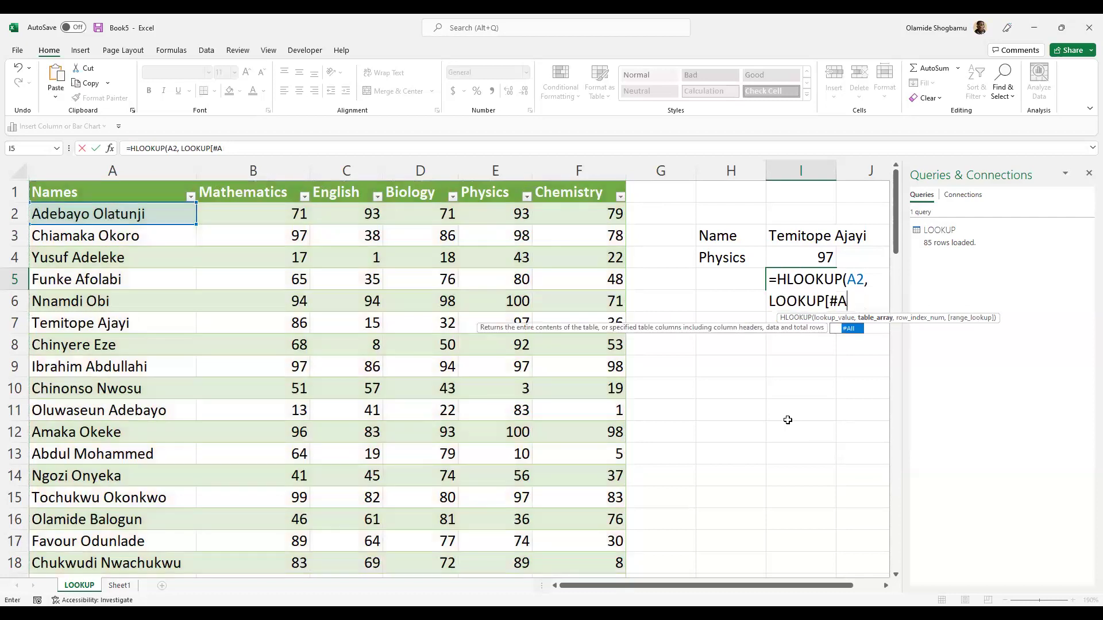
pyautogui.press('BackSpace')
pyautogui.press('BackSpace')
pyautogui.press('BackSpace')
pyautogui.press('BackSpace')
pyautogui.press('BackSpace')
pyautogui.press('BackSpace')
pyautogui.press('BackSpace')
pyautogui.press('BackSpace')
pyautogui.press('BackSpace')
pyautogui.press('BackSpace')
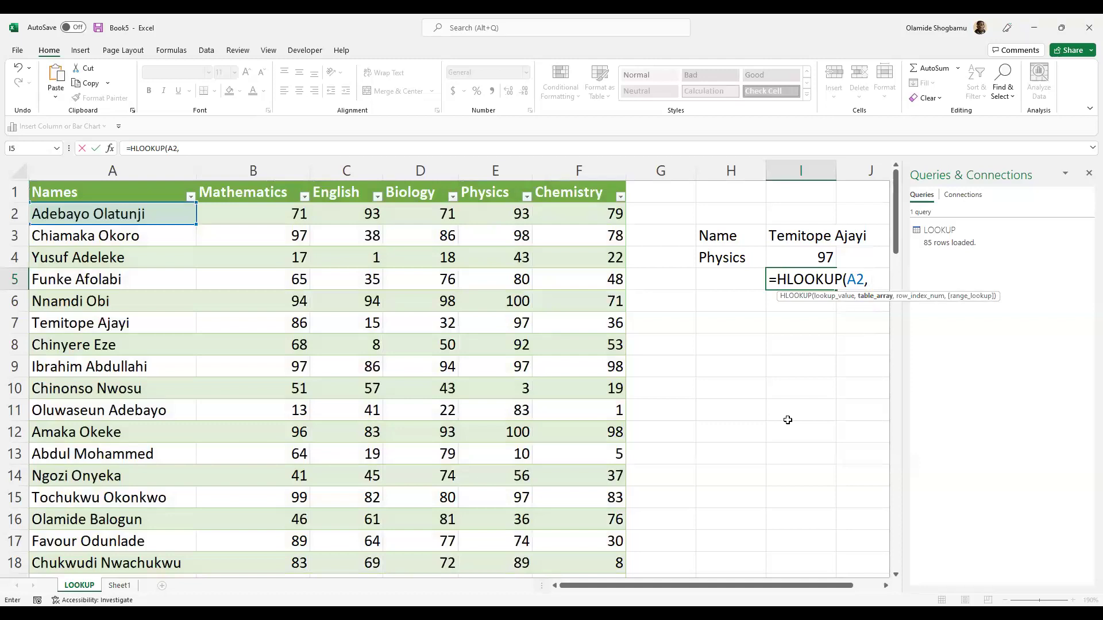
pyautogui.write('$A!')
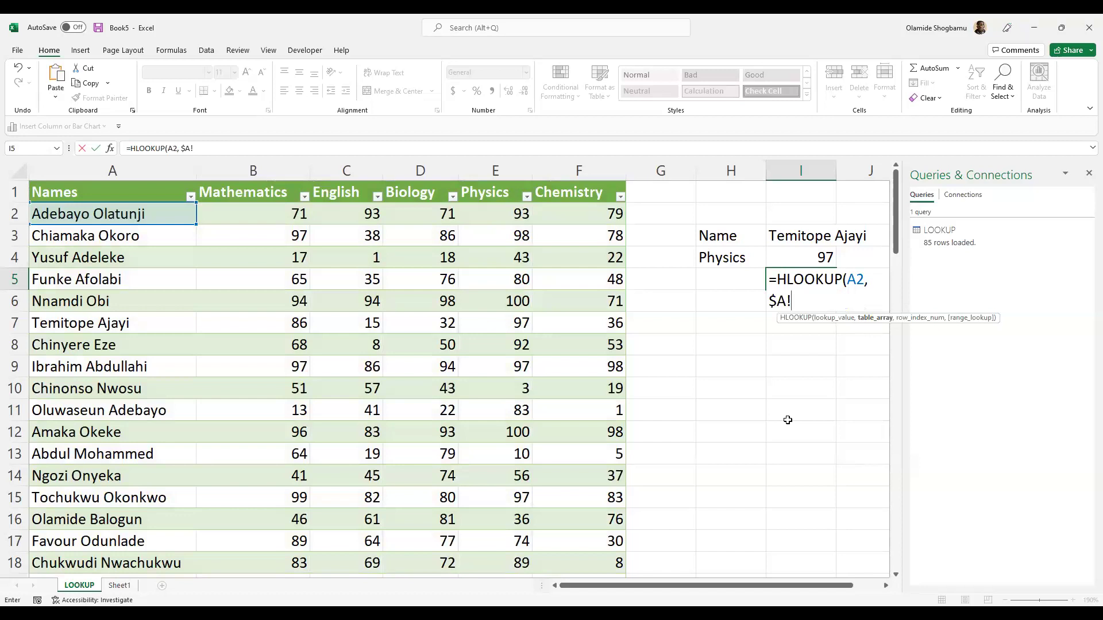
pyautogui.press('BackSpace')
pyautogui.write('$1')
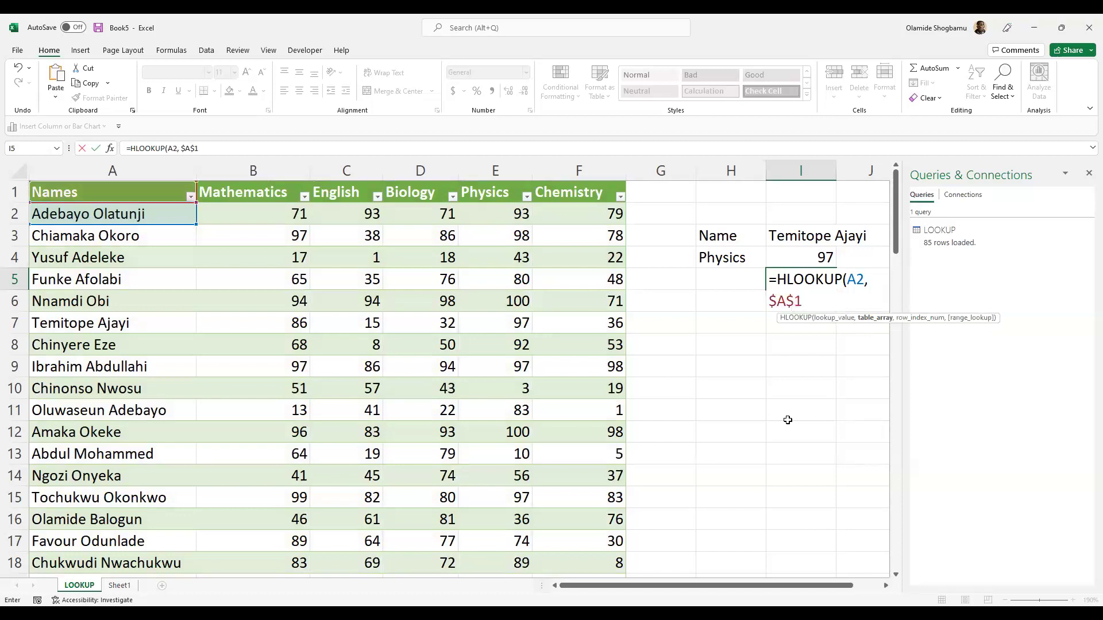
pyautogui.write(':$F$86')
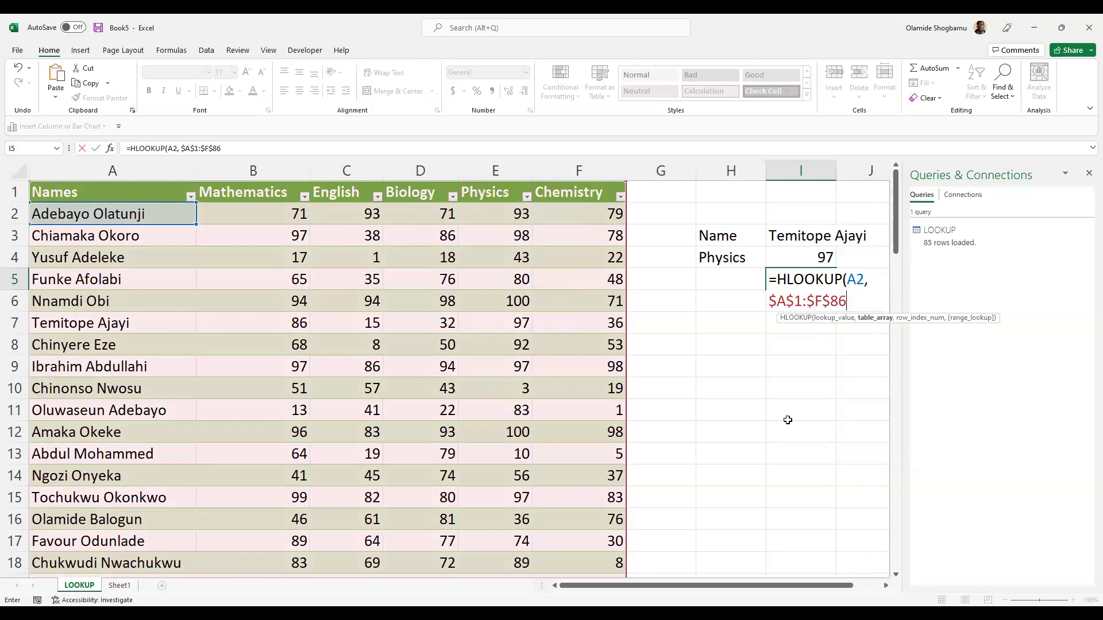
pyautogui.write(',')
# - Enter 2 as the HLOOKUP's row index argument
pyautogui.write('2,')
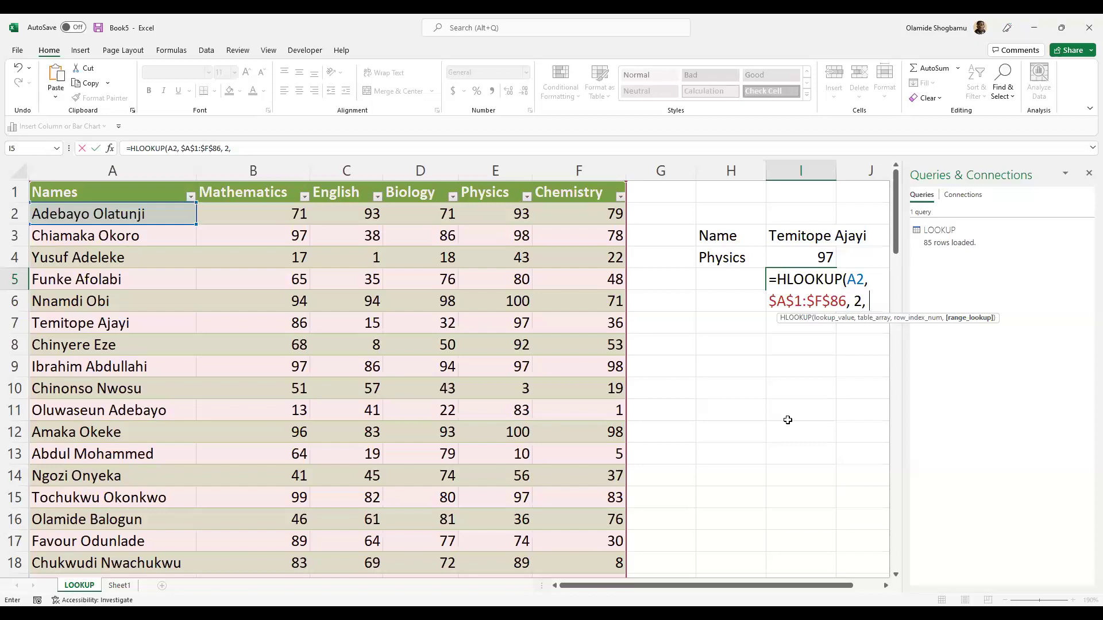
# - Close the I5 HLOOKUP with exact match 0 and commit it, getting #N/A
pyautogui.write('0')
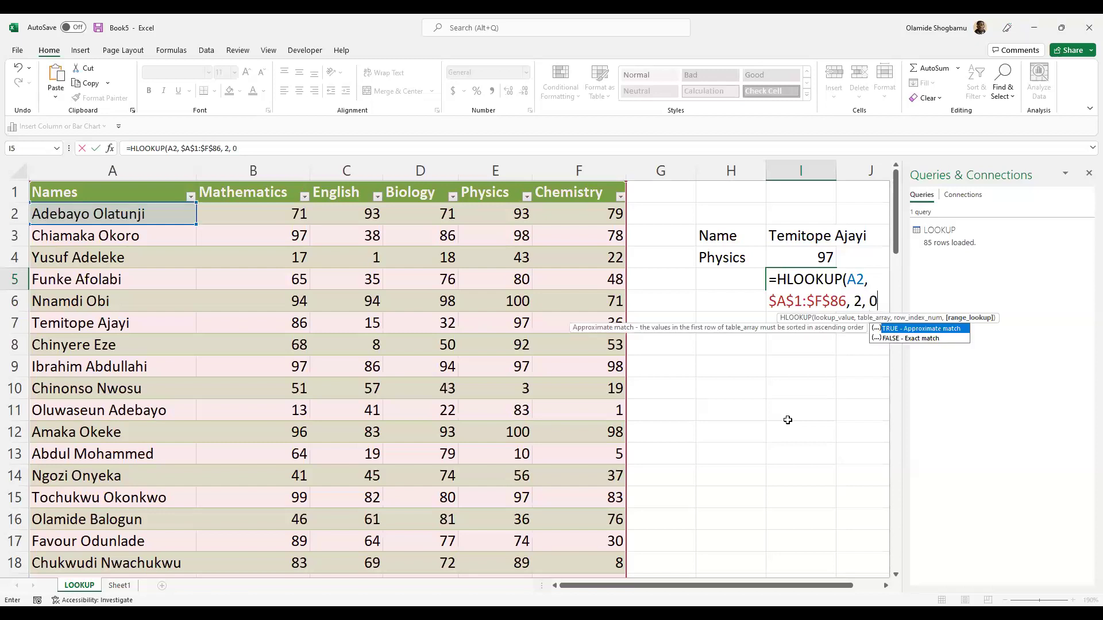
pyautogui.write(')')
pyautogui.press('Return')
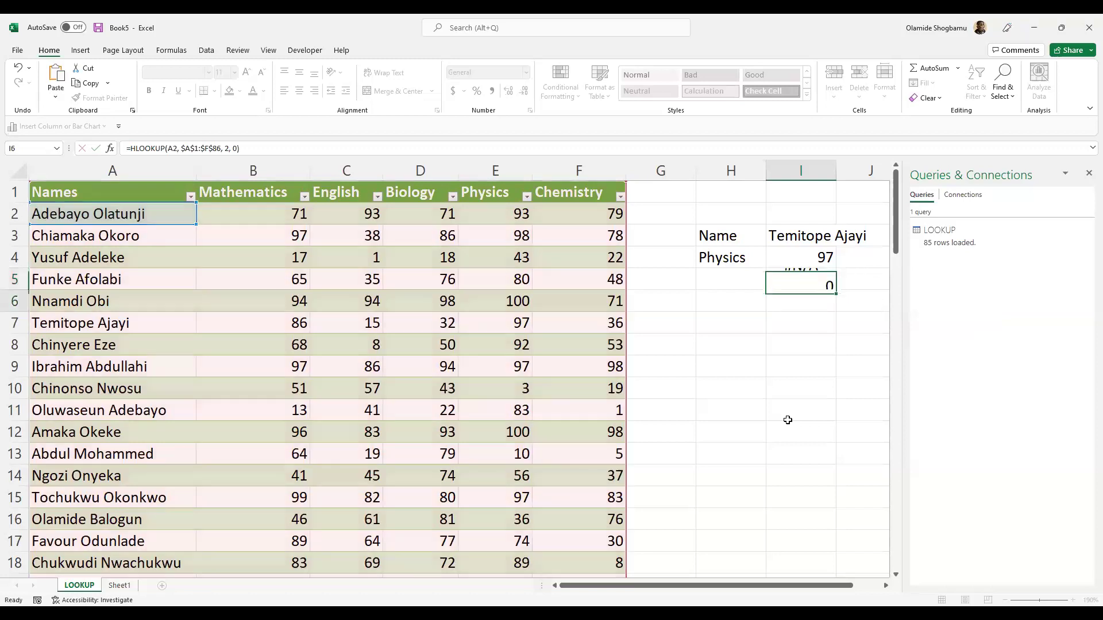
pyautogui.click(802, 280)
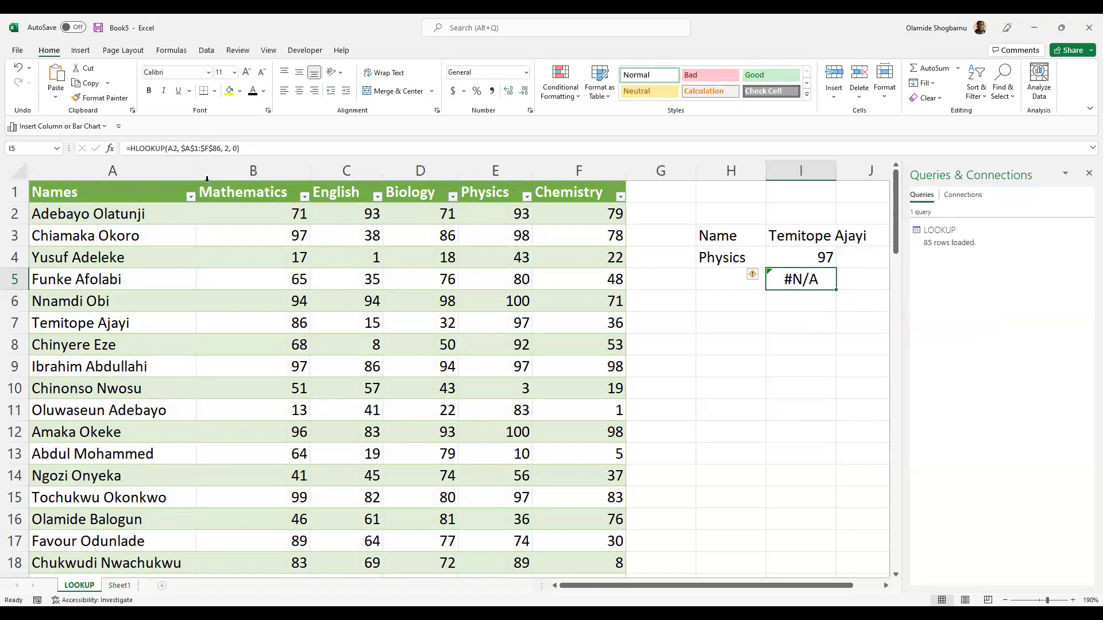
# - Replace the A2 lookup value with the first student's name as quoted text
pyautogui.press('F2')
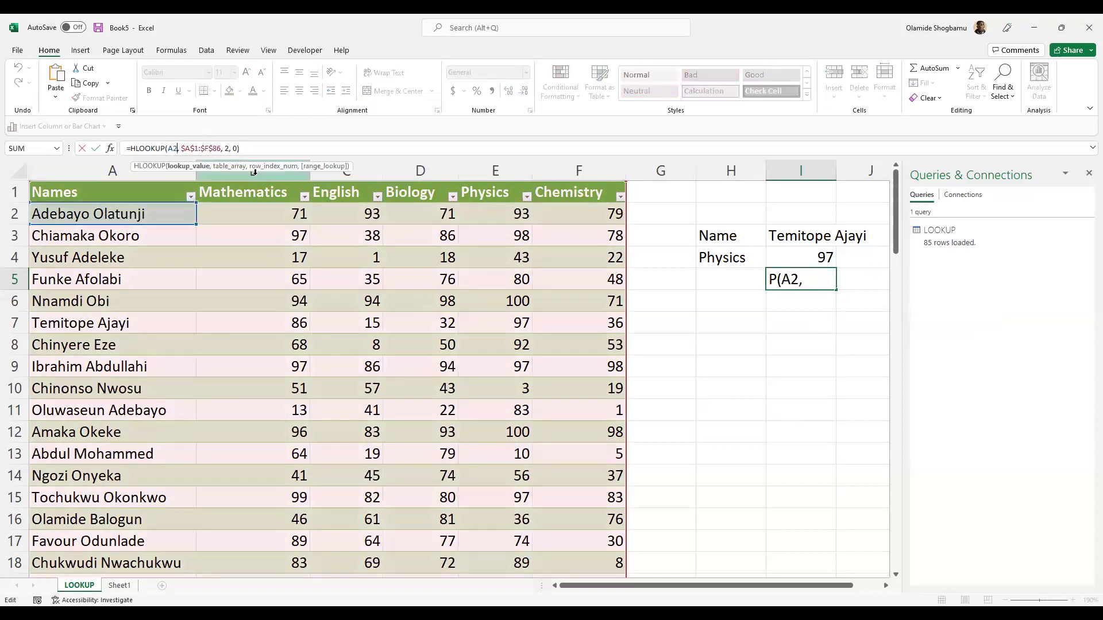
pyautogui.press('BackSpace')
pyautogui.press('BackSpace')
pyautogui.write('"')
pyautogui.write('ADE')
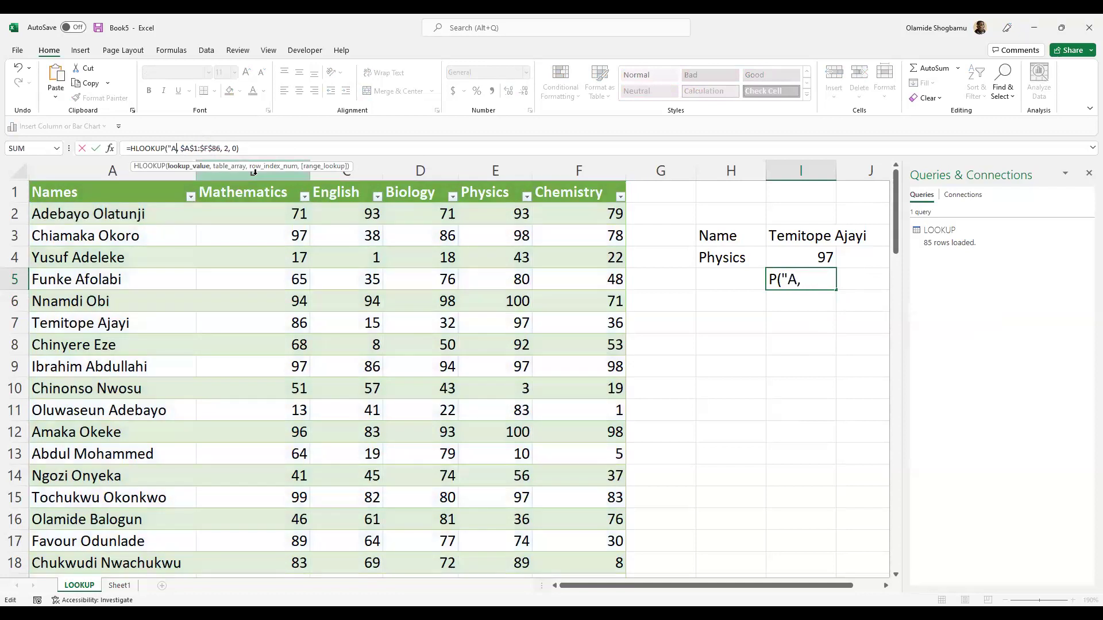
pyautogui.press('BackSpace')
pyautogui.press('BackSpace')
pyautogui.write('s')
pyautogui.press('BackSpace')
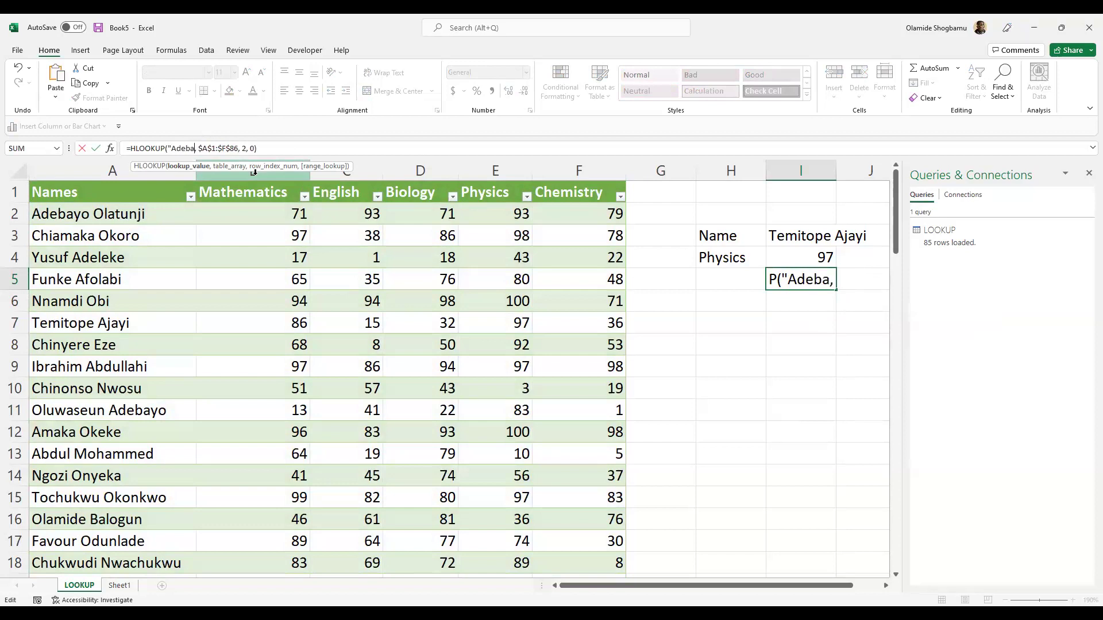
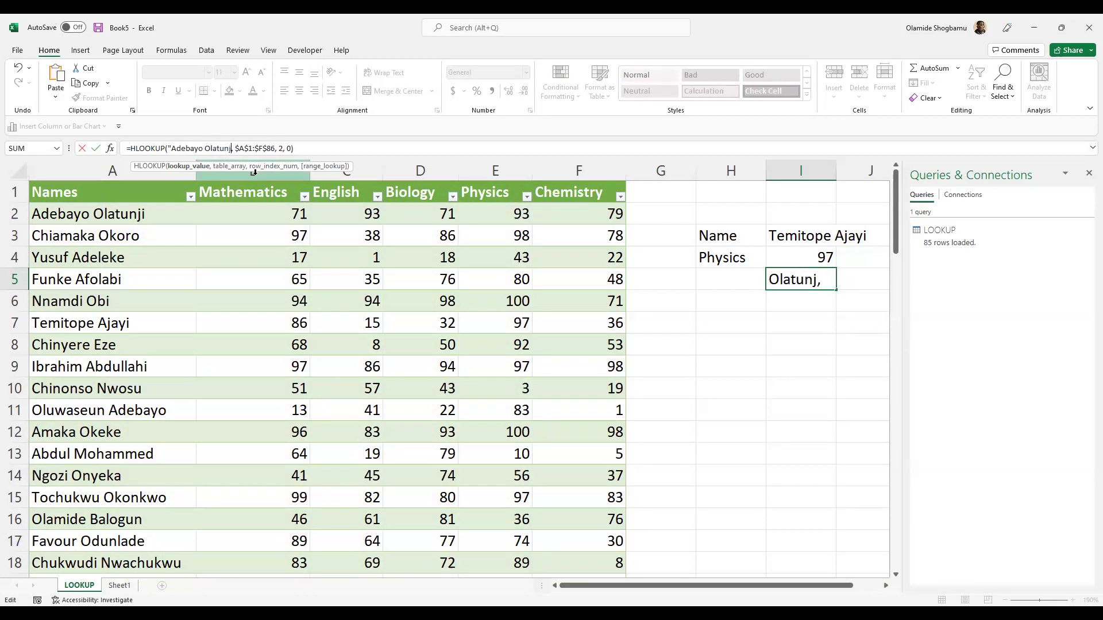
pyautogui.write('"')
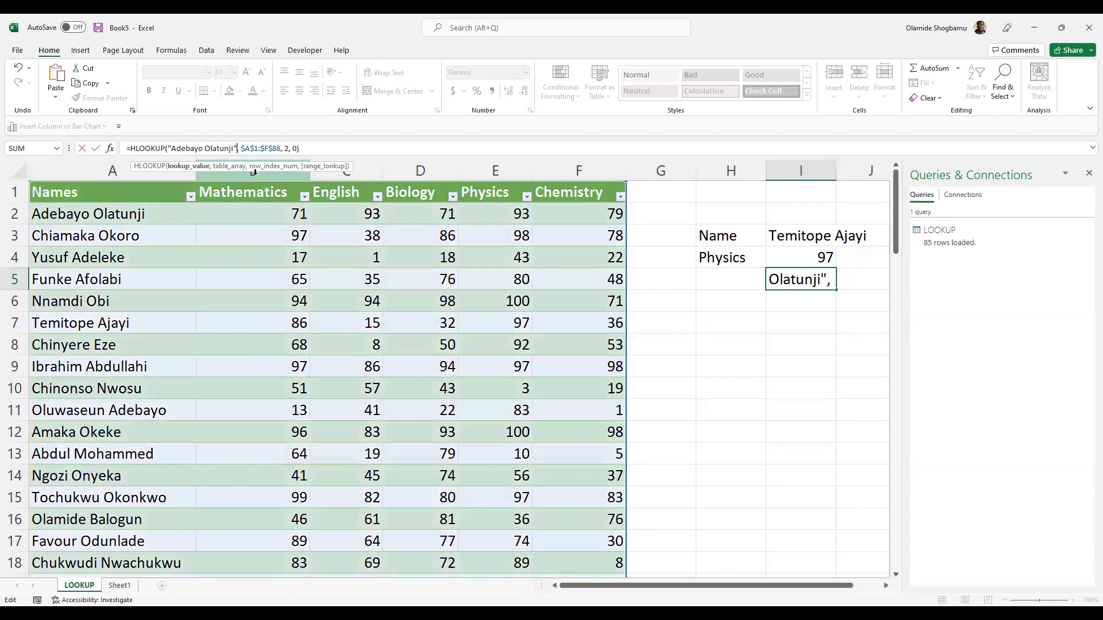
pyautogui.press('Return')
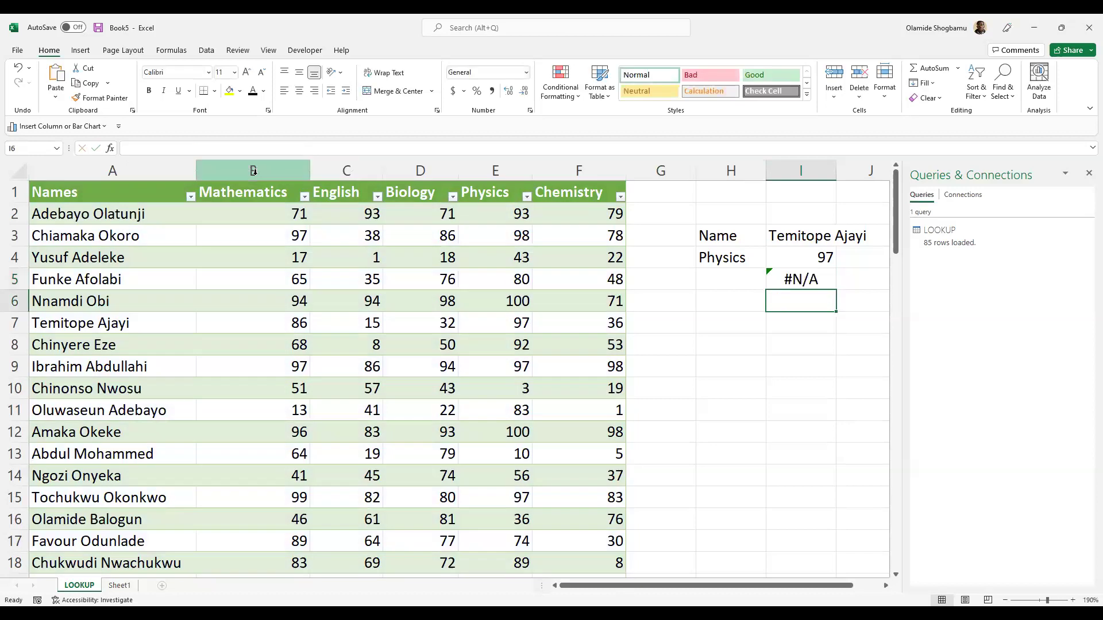
pyautogui.click(796, 280)
pyautogui.click(124, 211)
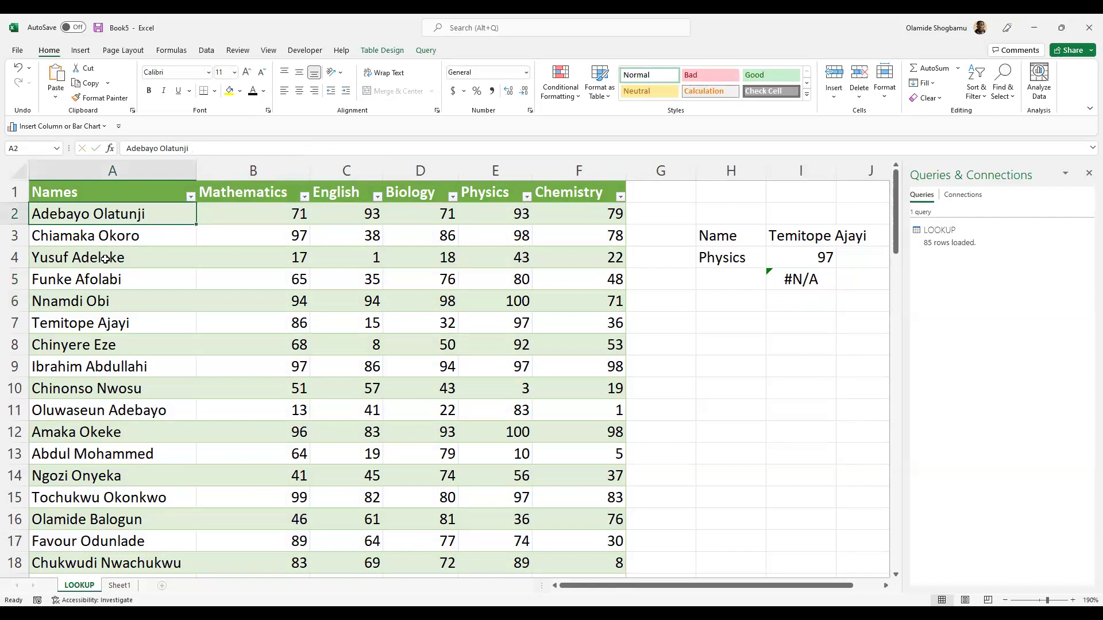
pyautogui.click(812, 259)
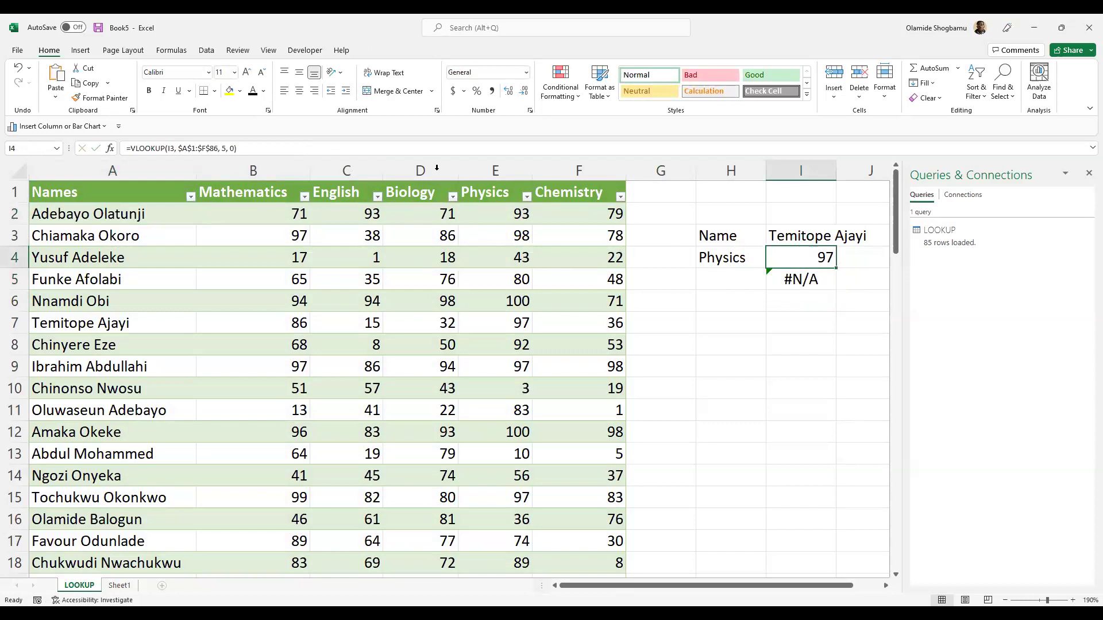
pyautogui.click(174, 148)
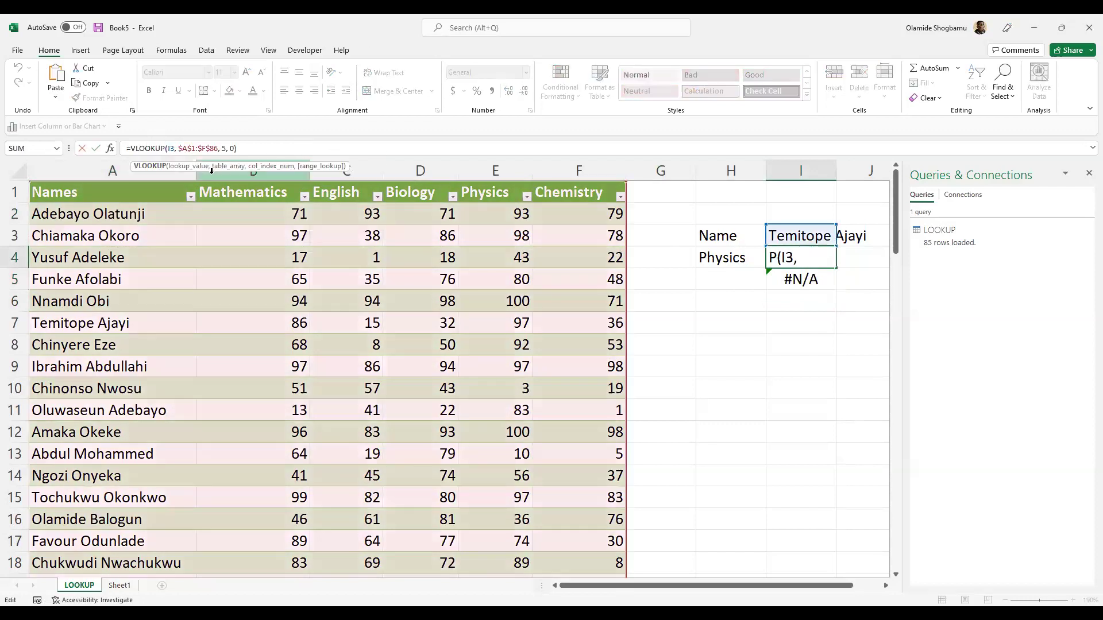
pyautogui.press('BackSpace')
pyautogui.press('BackSpace')
pyautogui.write('UP')
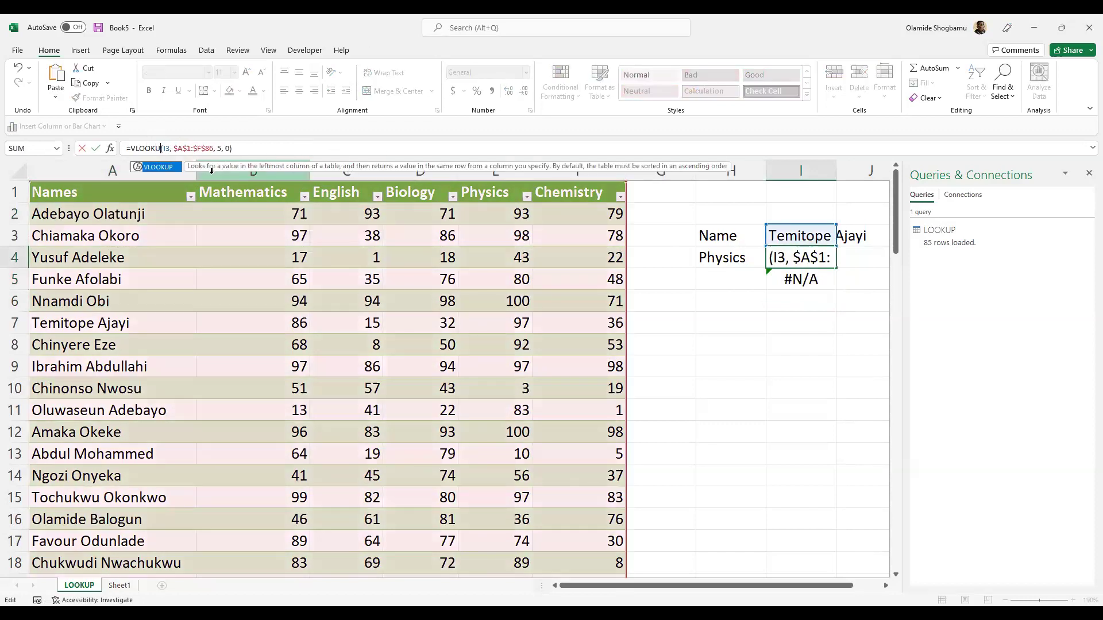
pyautogui.press('Right')
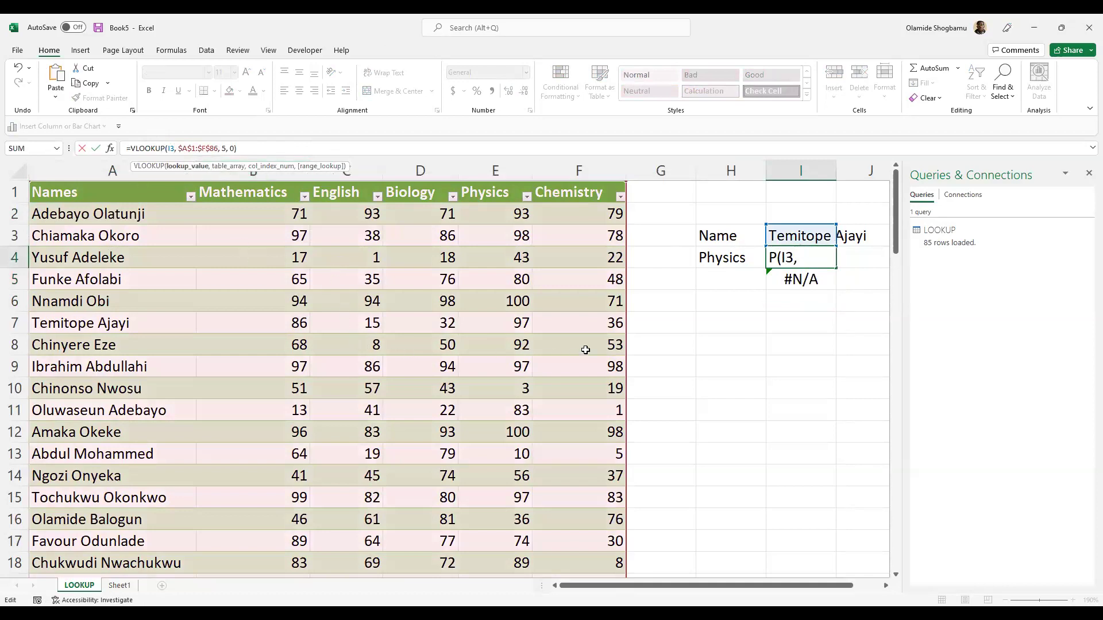
pyautogui.press('Return')
pyautogui.press('F2')
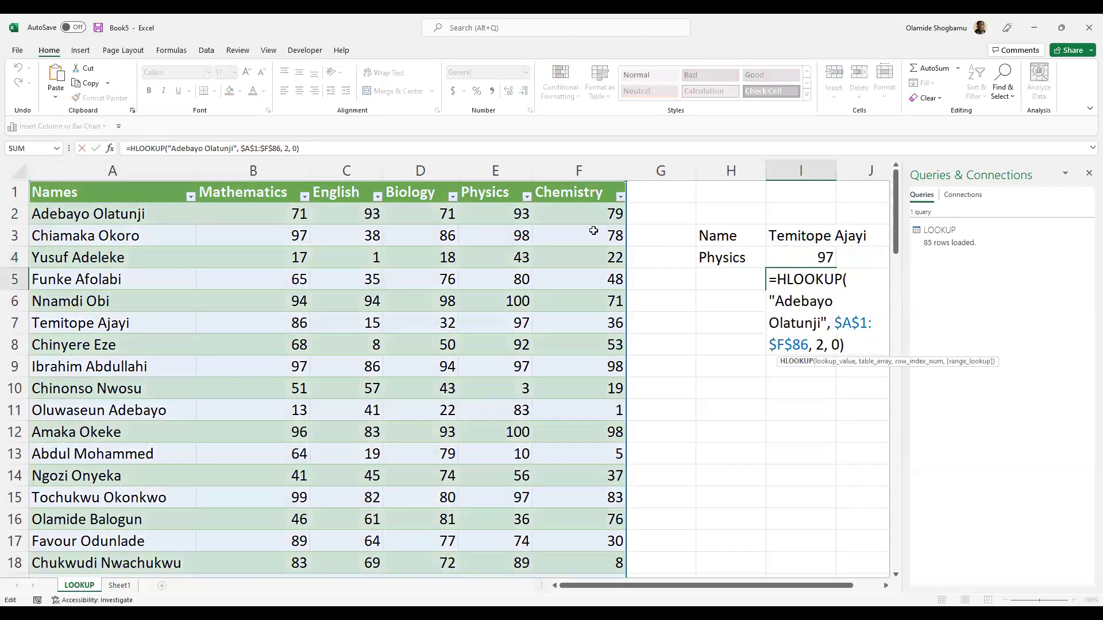
pyautogui.click(828, 322)
pyautogui.press('Left')
pyautogui.hotkey('shift', 'Left')
pyautogui.hotkey('shift', 'Left')
pyautogui.hotkey('shift', 'Left')
pyautogui.hotkey('shift', 'Left')
pyautogui.hotkey('shift', 'Left')
pyautogui.hotkey('shift', 'Left')
pyautogui.hotkey('shift', 'Left')
pyautogui.hotkey('shift', 'Left')
pyautogui.hotkey('shift', 'Left')
pyautogui.hotkey('shift', 'Left')
pyautogui.hotkey('shift', 'Left')
pyautogui.hotkey('shift', 'Left')
pyautogui.hotkey('shift', 'Left')
pyautogui.hotkey('shift', 'Left')
pyautogui.hotkey('shift', 'Left')
pyautogui.hotkey('shift', 'Left')
pyautogui.hotkey('shift', 'Left')
pyautogui.hotkey('shift', 'Left')
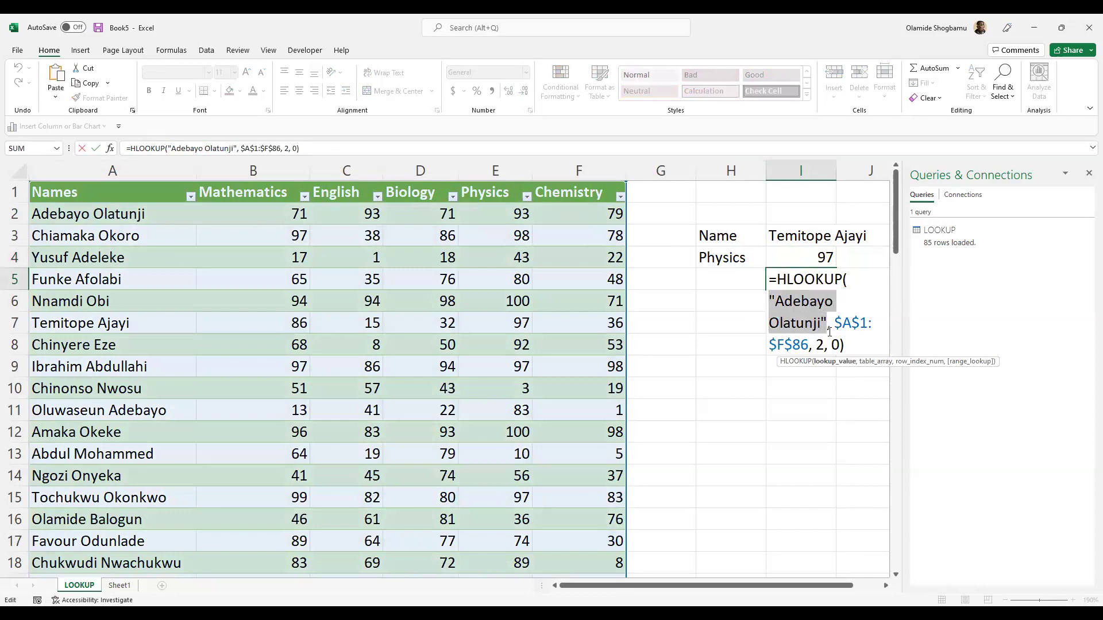
pyautogui.click(134, 213)
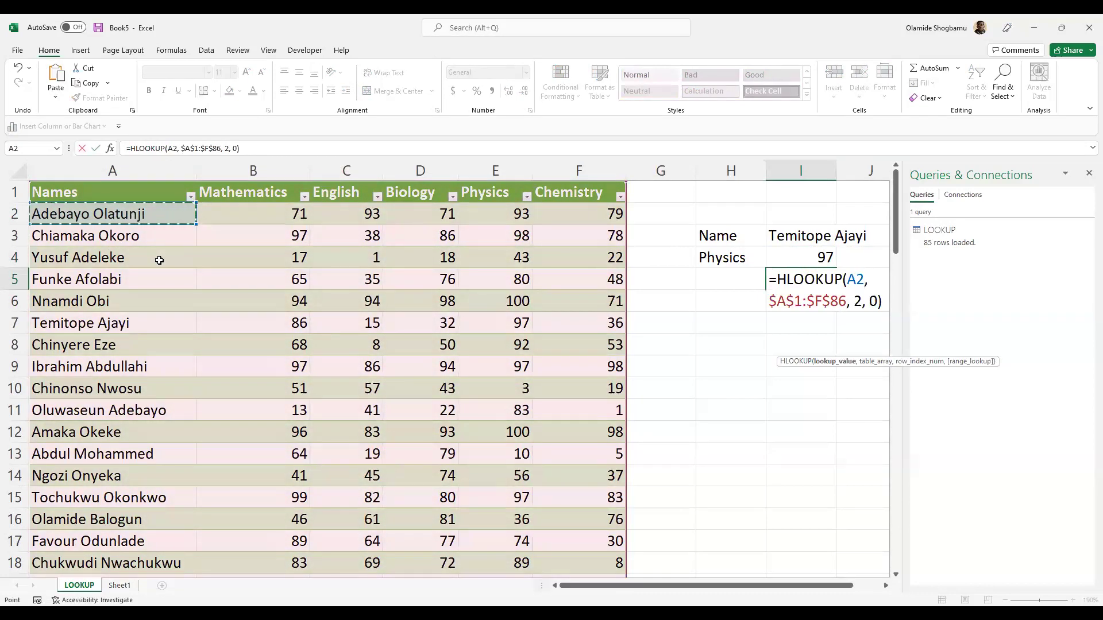
pyautogui.hotkey('ctrl', 'shift', 'Down')
pyautogui.press('Return')
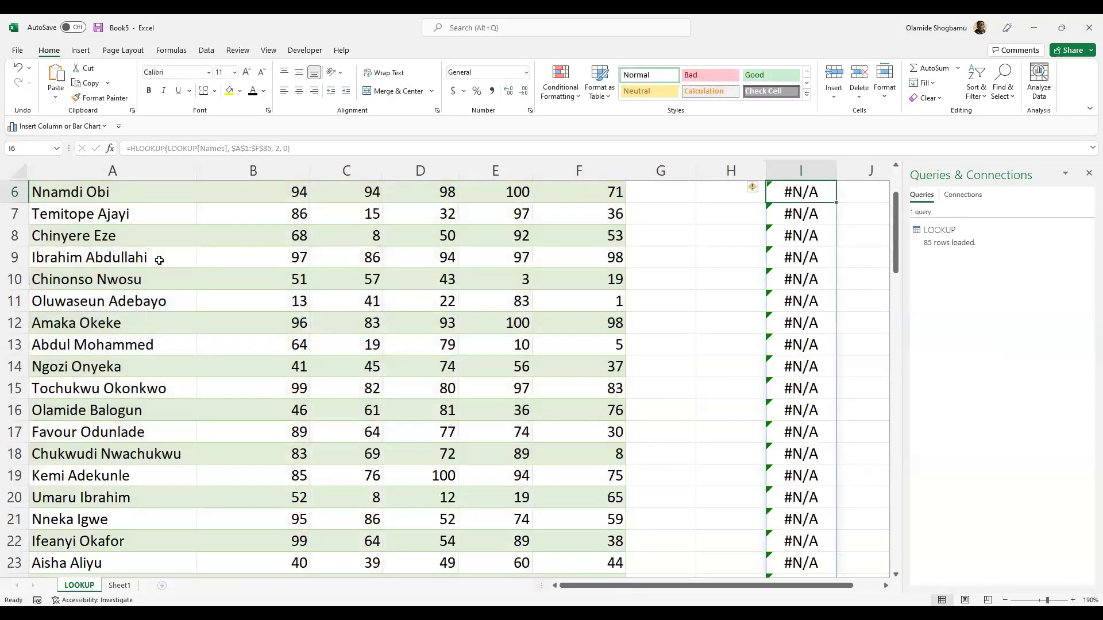
pyautogui.hotkey('ctrl', 'z')
pyautogui.scroll(2, 528, 309)
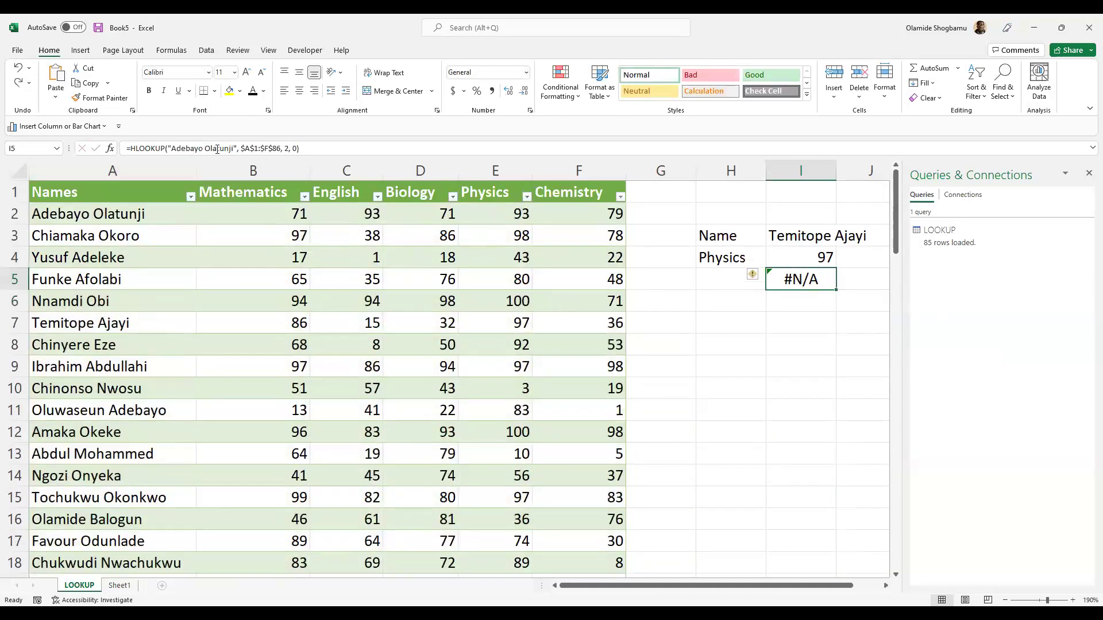
# - Replace the quoted name with A2 and the final 0 with FALSE in I5's HLOOKUP
pyautogui.click(235, 148)
pyautogui.press('BackSpace')
pyautogui.press('BackSpace')
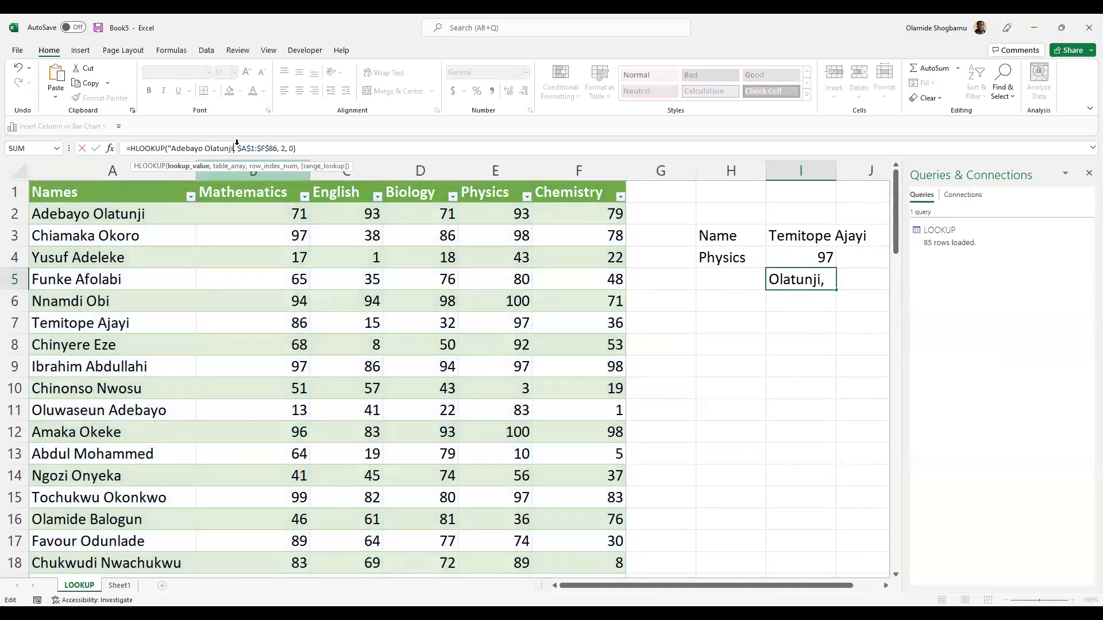
pyautogui.press('BackSpace')
pyautogui.press('BackSpace')
pyautogui.press('BackSpace')
pyautogui.press('BackSpace')
pyautogui.press('BackSpace')
pyautogui.press('BackSpace')
pyautogui.press('BackSpace')
pyautogui.press('BackSpace')
pyautogui.press('BackSpace')
pyautogui.press('BackSpace')
pyautogui.press('BackSpace')
pyautogui.press('BackSpace')
pyautogui.press('BackSpace')
pyautogui.press('BackSpace')
pyautogui.press('BackSpace')
pyautogui.press('BackSpace')
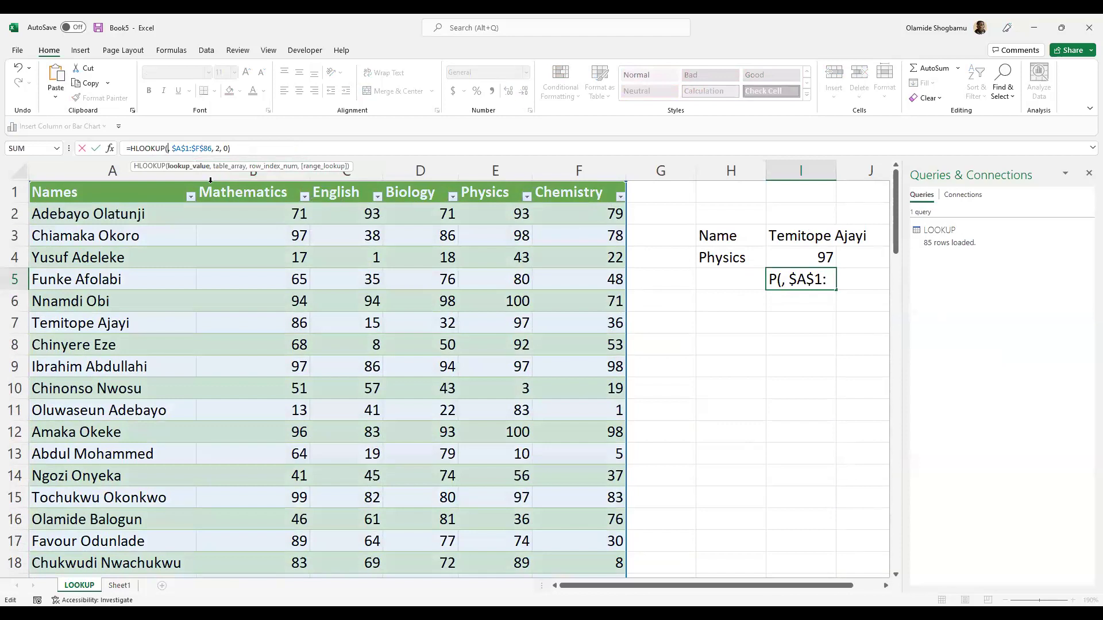
pyautogui.click(124, 211)
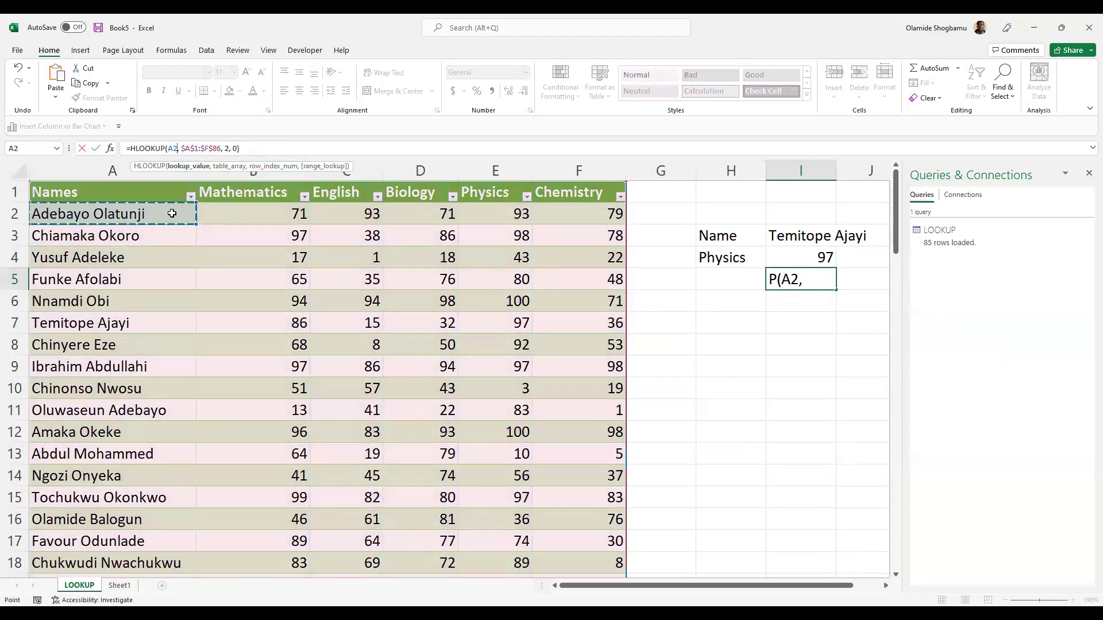
pyautogui.doubleClick(183, 150)
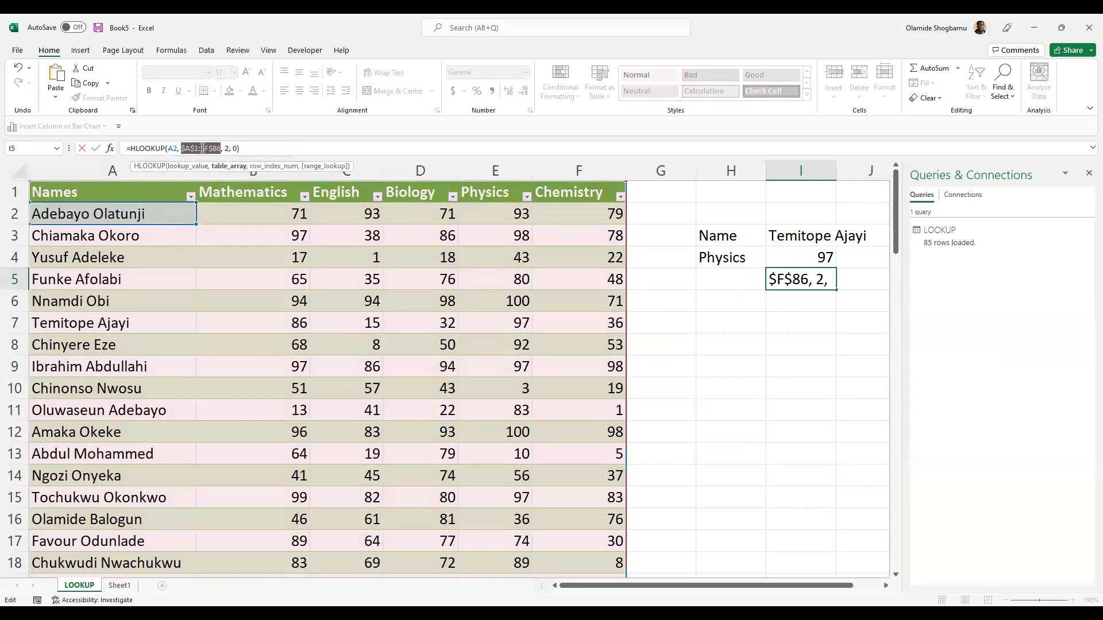
pyautogui.click(227, 148)
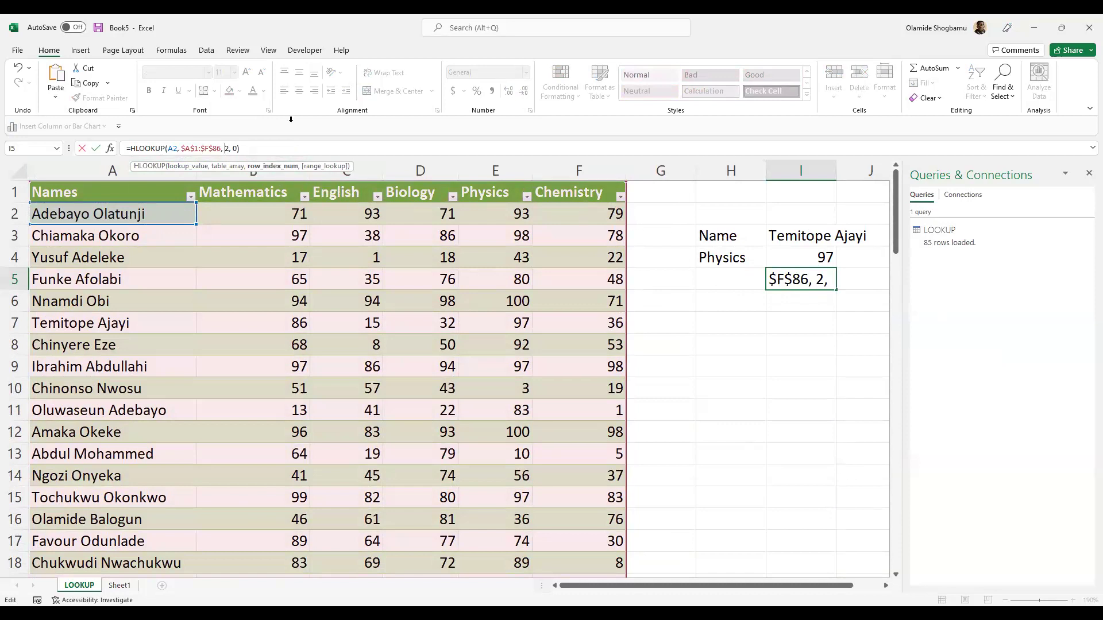
pyautogui.click(236, 148)
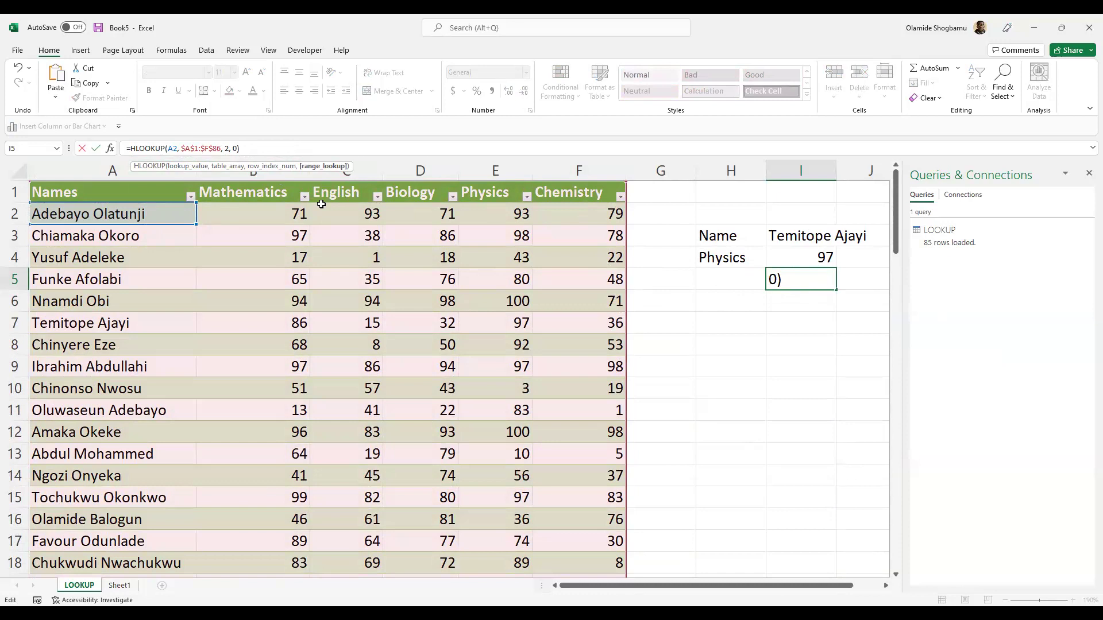
pyautogui.press('BackSpace')
pyautogui.write('FALSE')
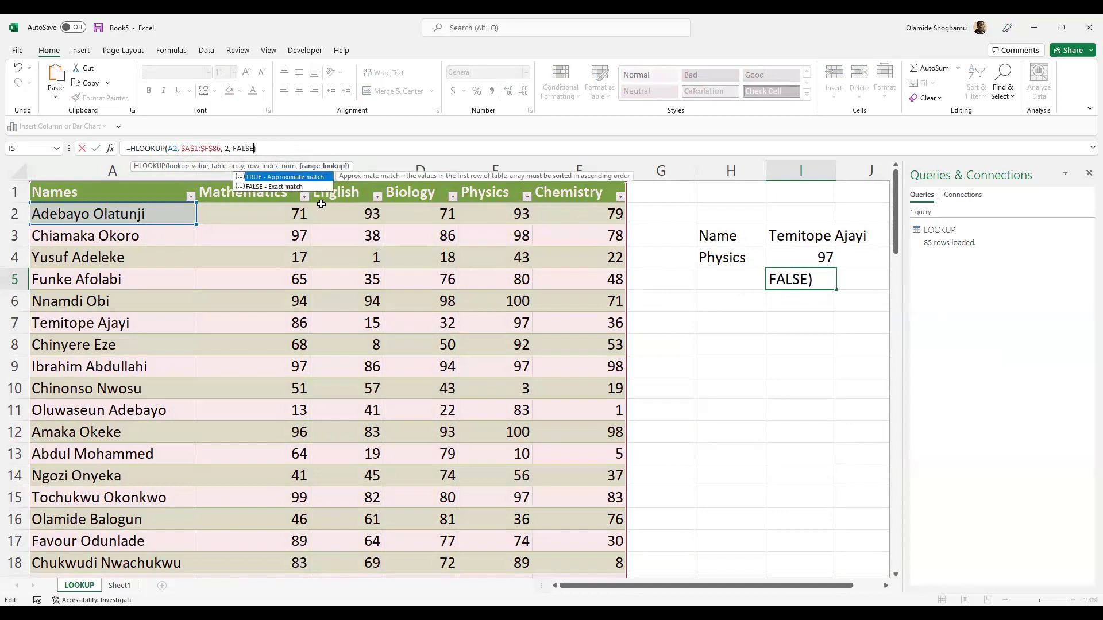
pyautogui.press('Return')
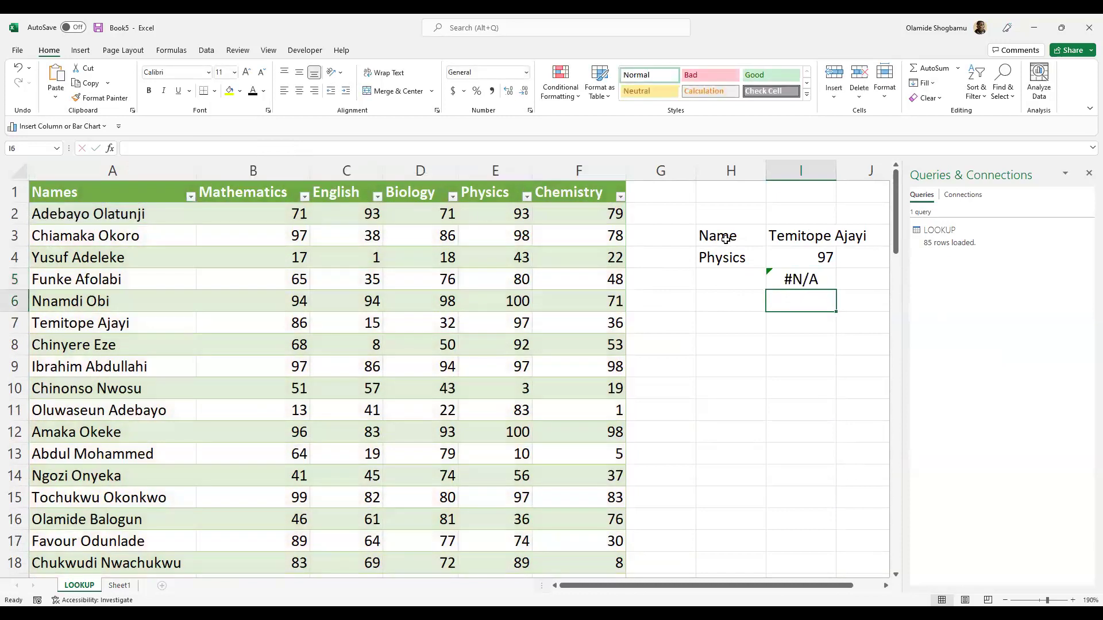
# - Remove the FALSE match argument from I5's HLOOKUP formula
pyautogui.click(816, 280)
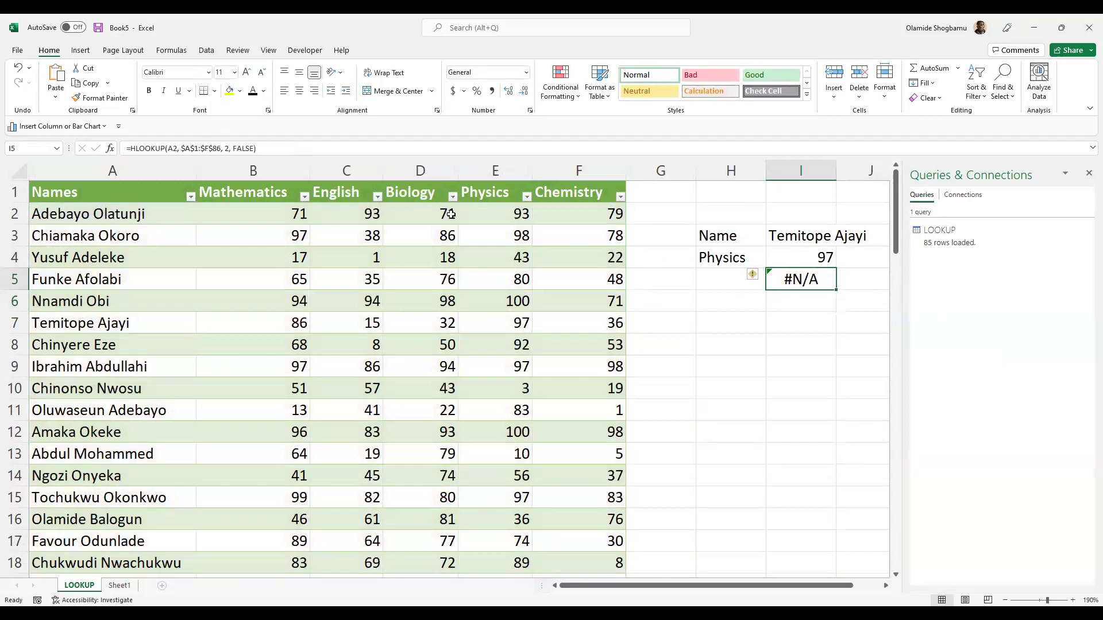
pyautogui.click(254, 150)
pyautogui.hotkey('shift', 'Left')
pyautogui.hotkey('shift', 'Left')
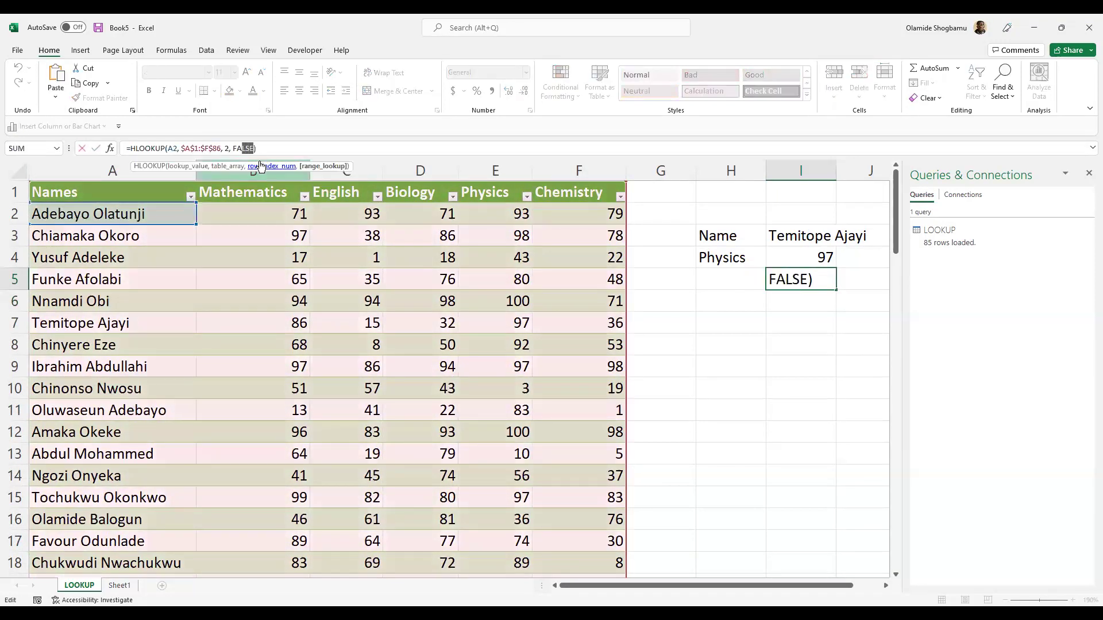
pyautogui.press('BackSpace')
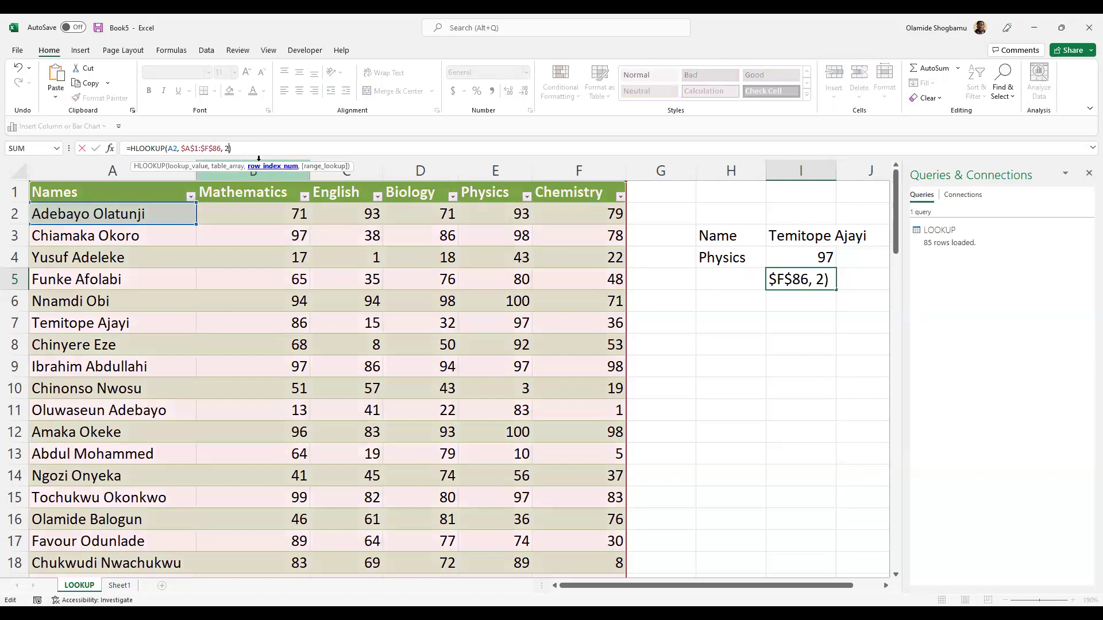
pyautogui.press('Return')
# - Retype the ', 2' and ', FALSE' arguments so I5 reads =HLOOKUP(A2, $A$1:$F$86, 2, FALSE)
pyautogui.click(796, 278)
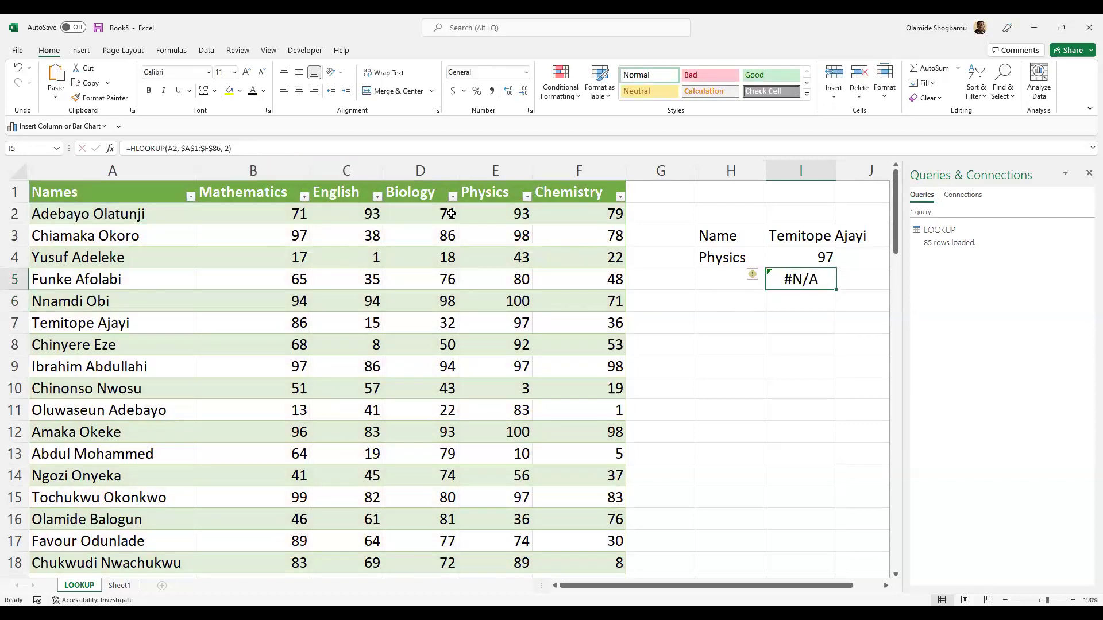
pyautogui.click(231, 149)
pyautogui.press('BackSpace')
pyautogui.press('BackSpace')
pyautogui.press('BackSpace')
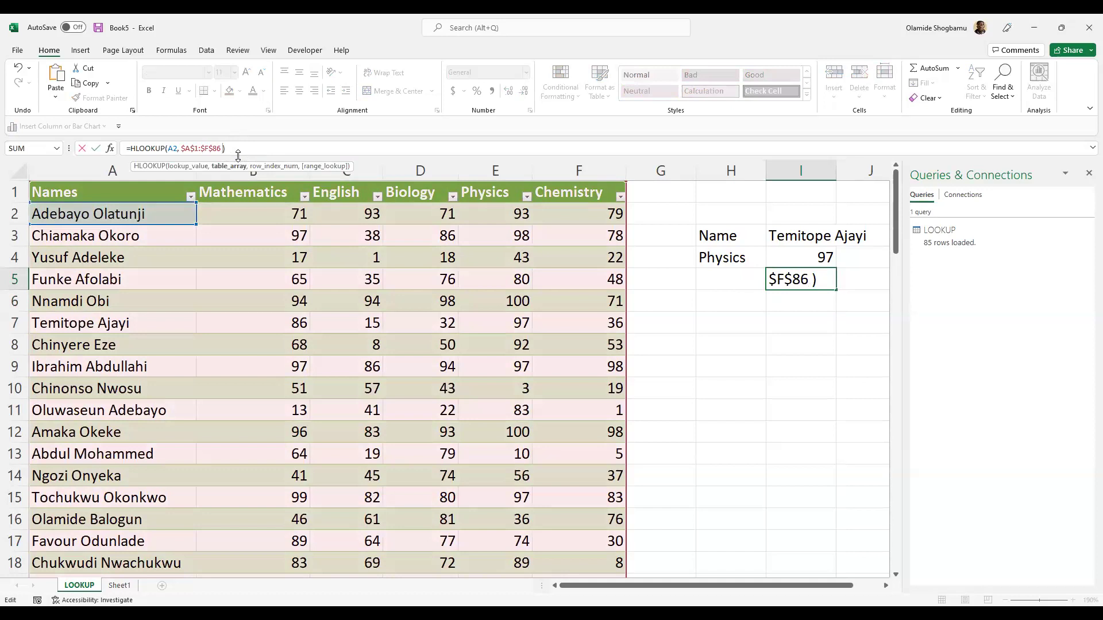
pyautogui.write(', 2')
pyautogui.press('BackSpace')
pyautogui.write(', 2,')
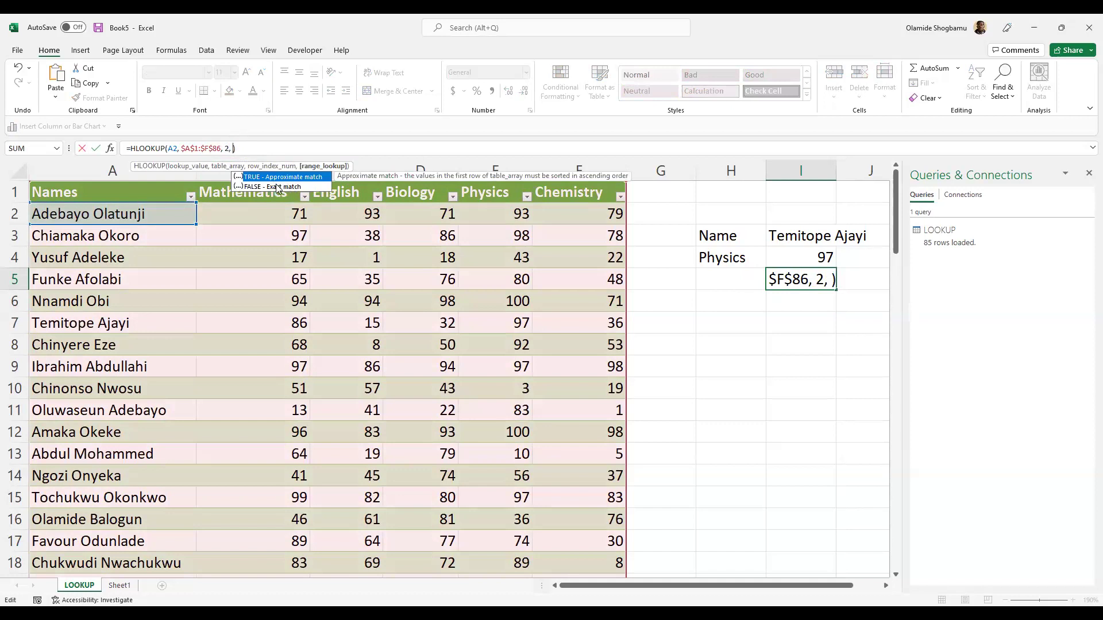
pyautogui.write('FALS')
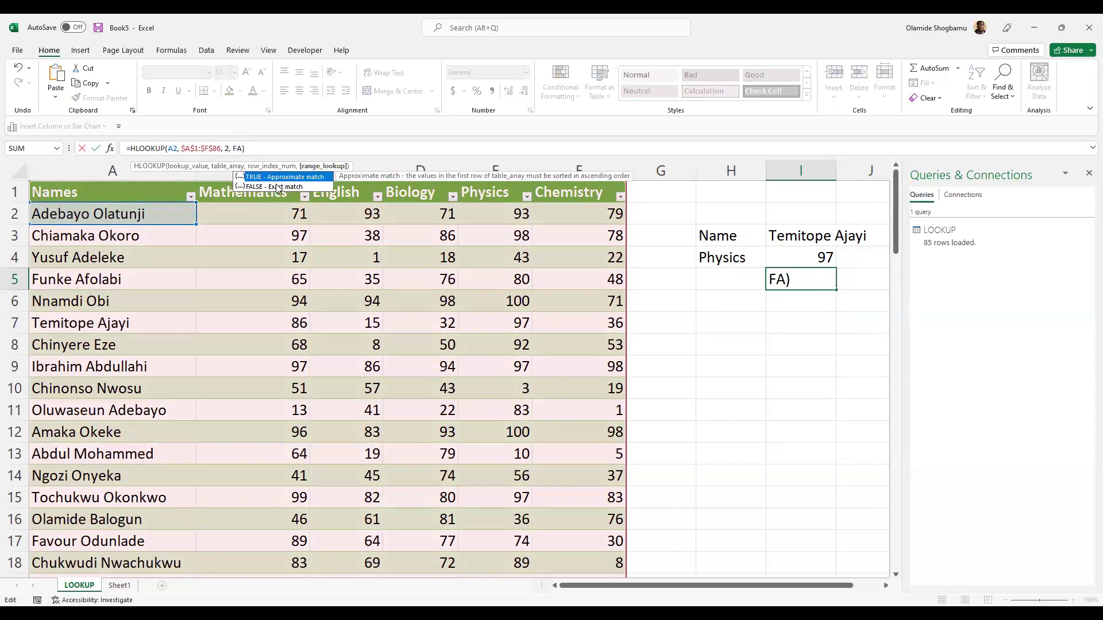
pyautogui.write('E')
pyautogui.press('Return')
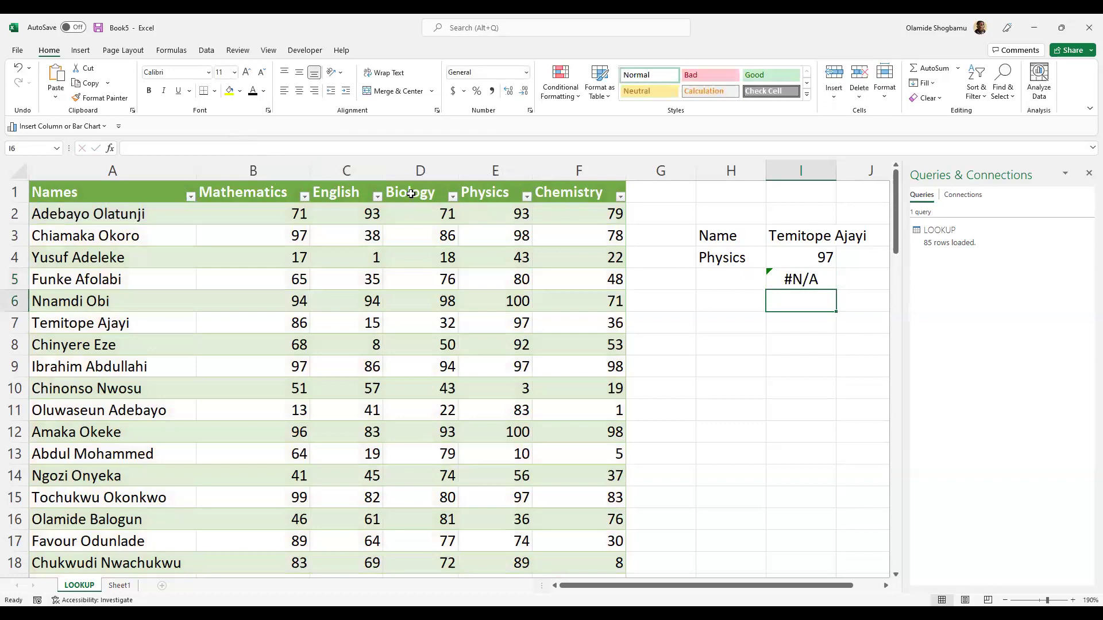
# - Inspect the table's header cells A1–F1 (Names through Chemistry) and the row 2 values
pyautogui.click(155, 213)
pyautogui.click(112, 195)
pyautogui.click(256, 202)
pyautogui.click(265, 208)
pyautogui.click(160, 209)
pyautogui.click(115, 193)
pyautogui.click(247, 197)
pyautogui.click(278, 215)
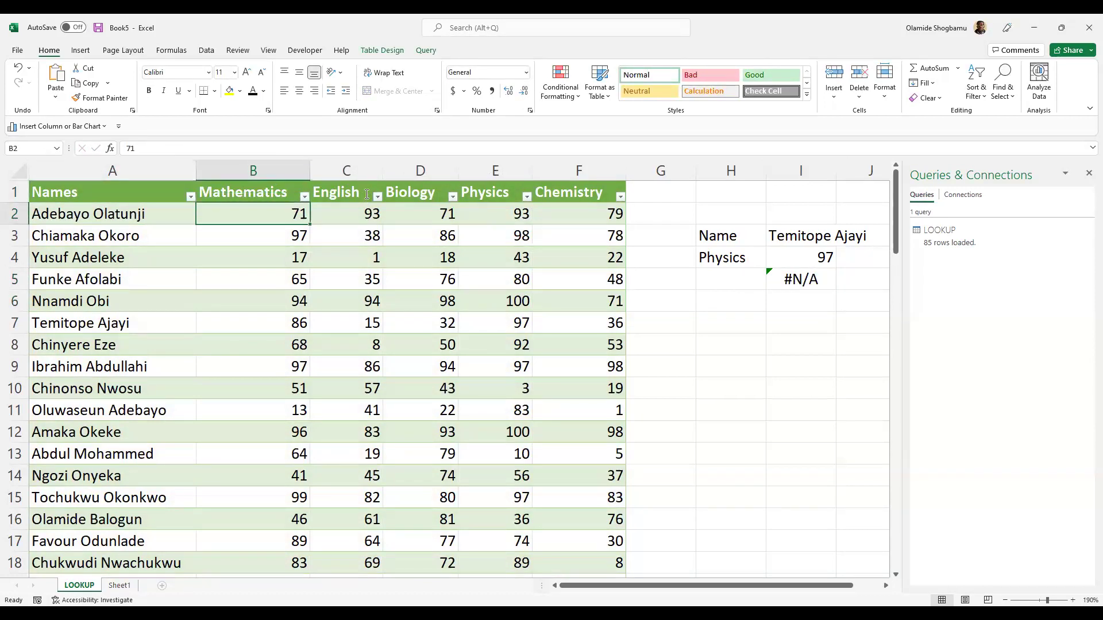
pyautogui.doubleClick(368, 195)
pyautogui.click(406, 201)
pyautogui.click(442, 213)
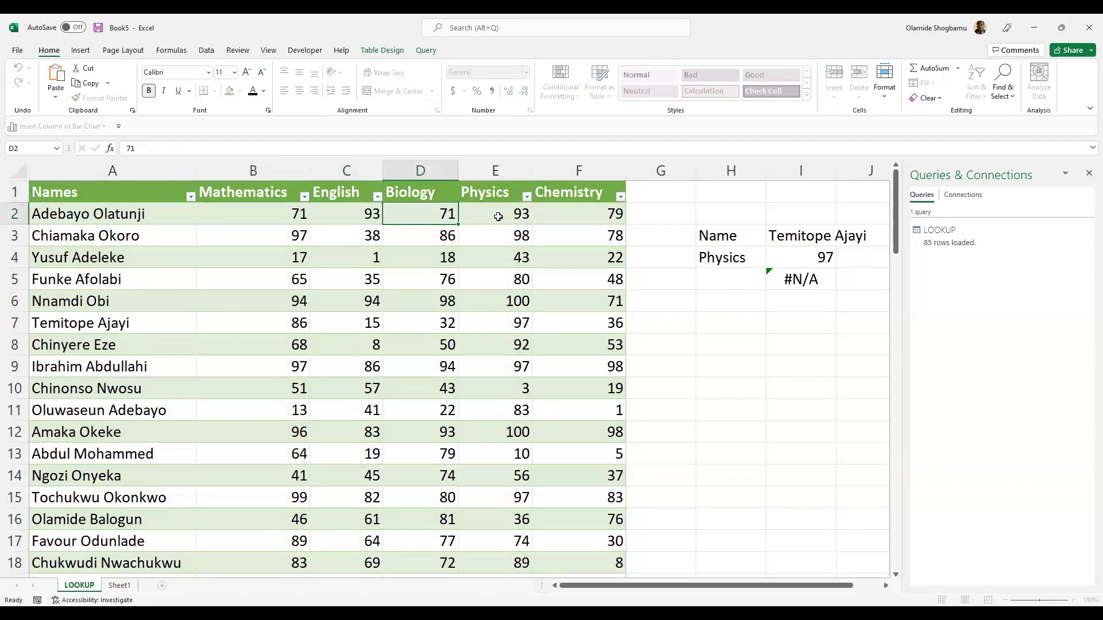
pyautogui.click(497, 214)
pyautogui.click(569, 195)
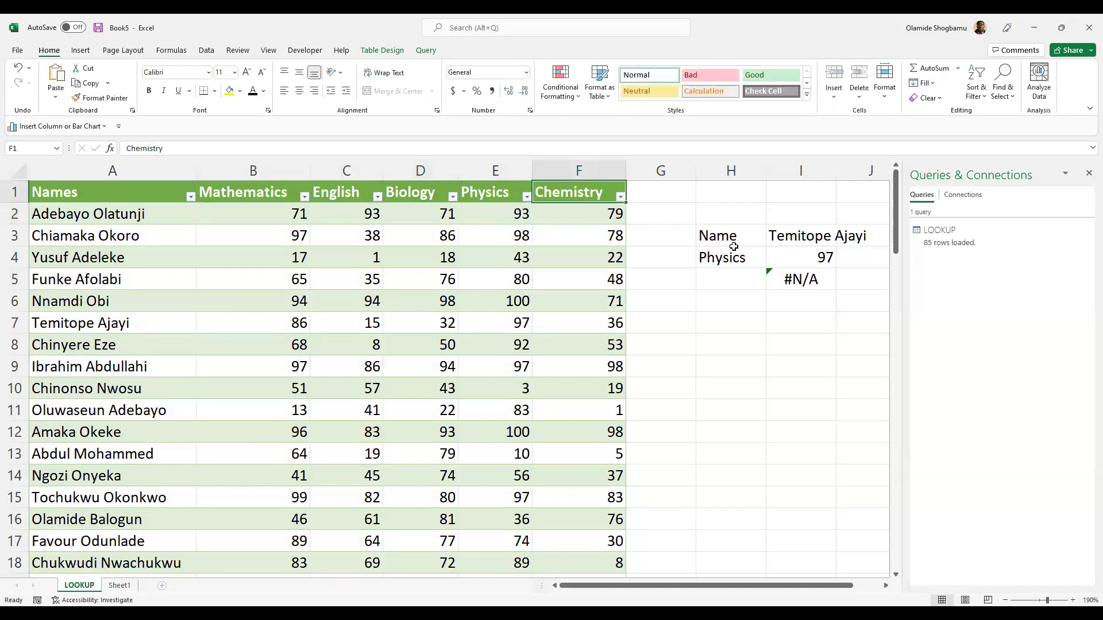
# - Open I5's HLOOKUP for editing with the cursor at its lookup value A2
pyautogui.click(799, 278)
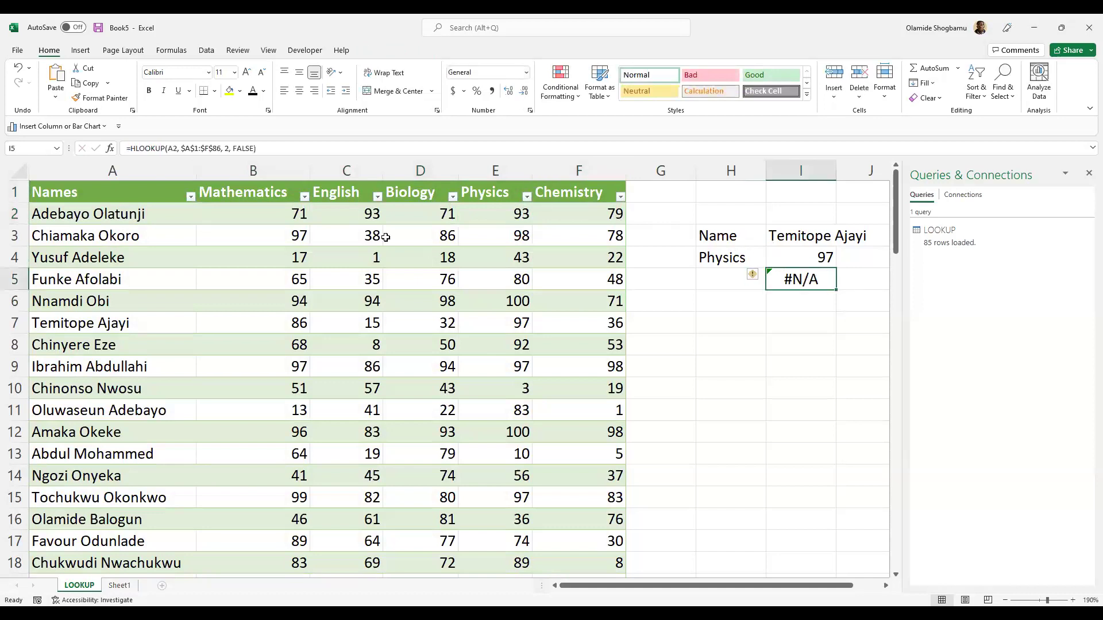
pyautogui.doubleClick(227, 149)
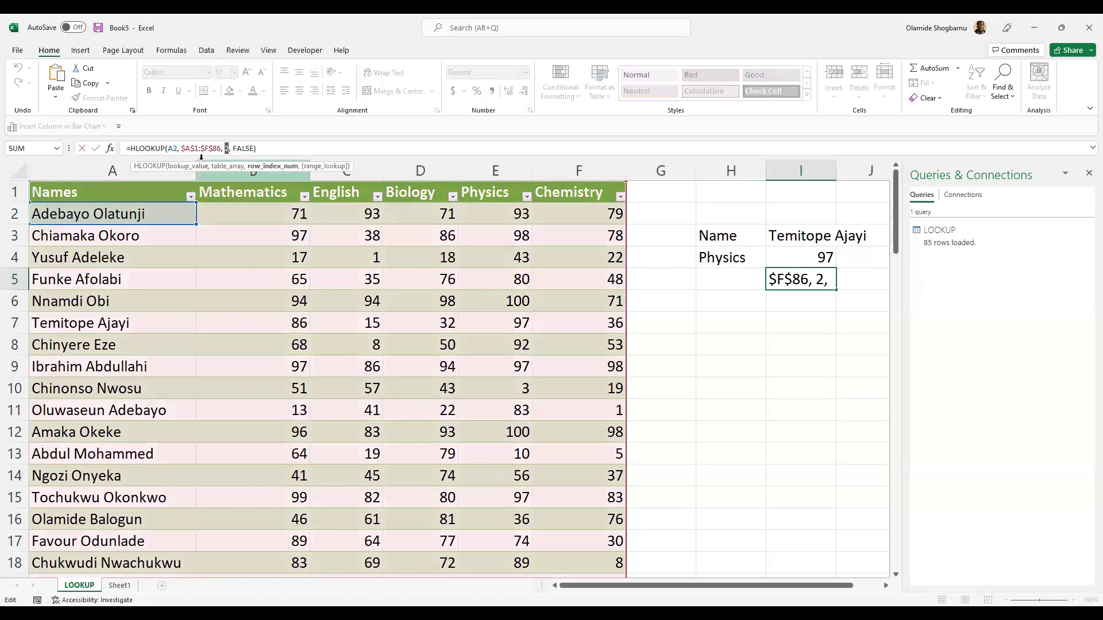
pyautogui.click(175, 150)
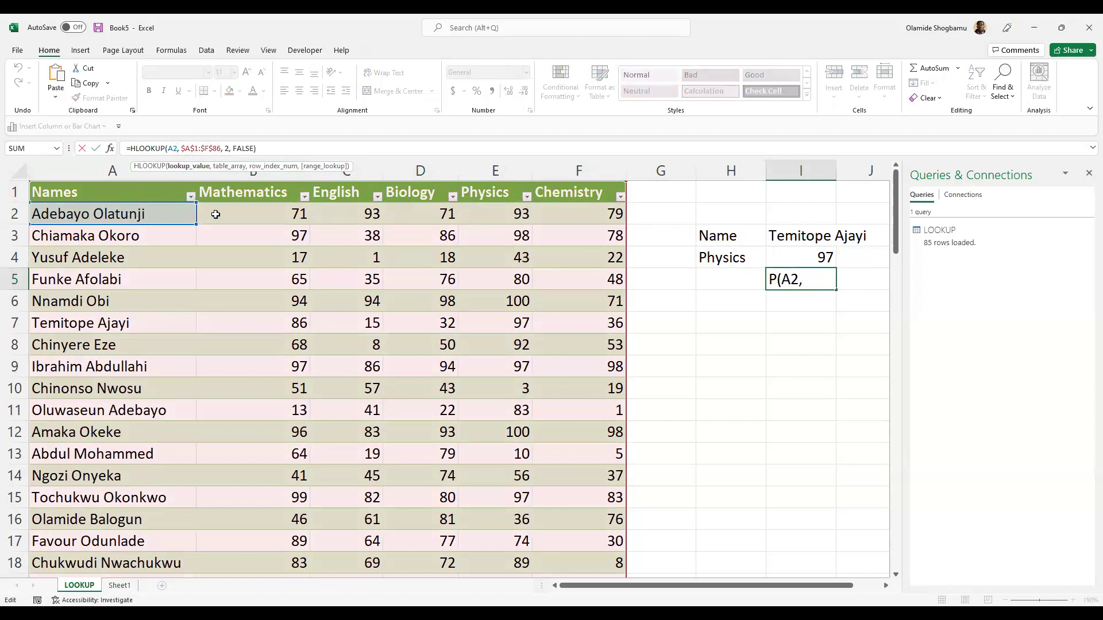
# - Leave I5 unchanged and look over the I4 VLOOKUP and nearby cells I3, H5, H6
pyautogui.press('Return')
pyautogui.click(802, 253)
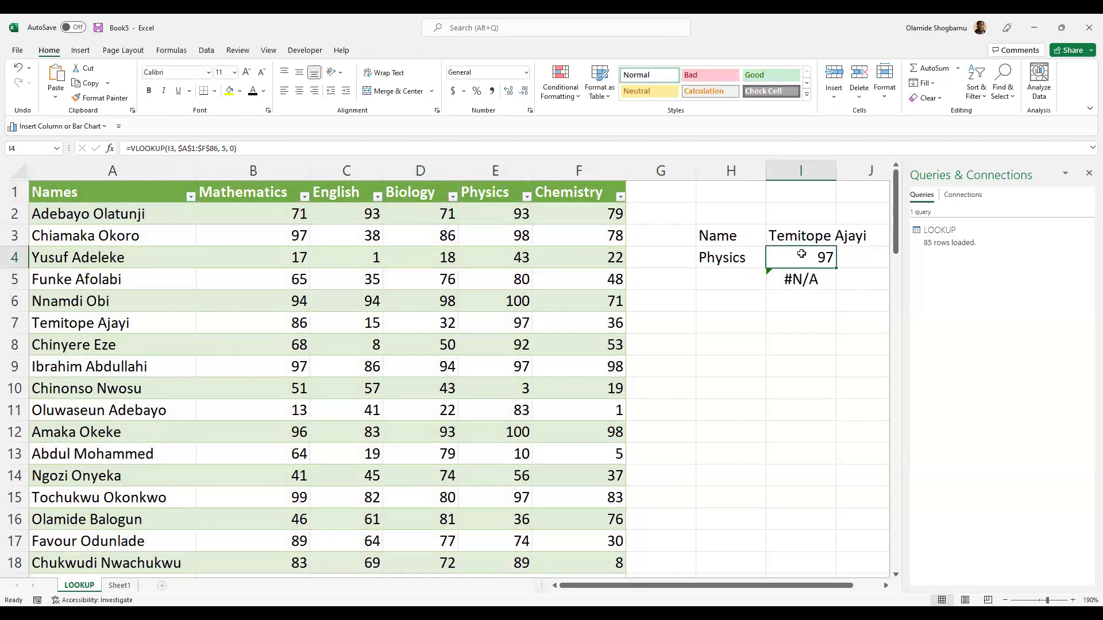
pyautogui.click(805, 236)
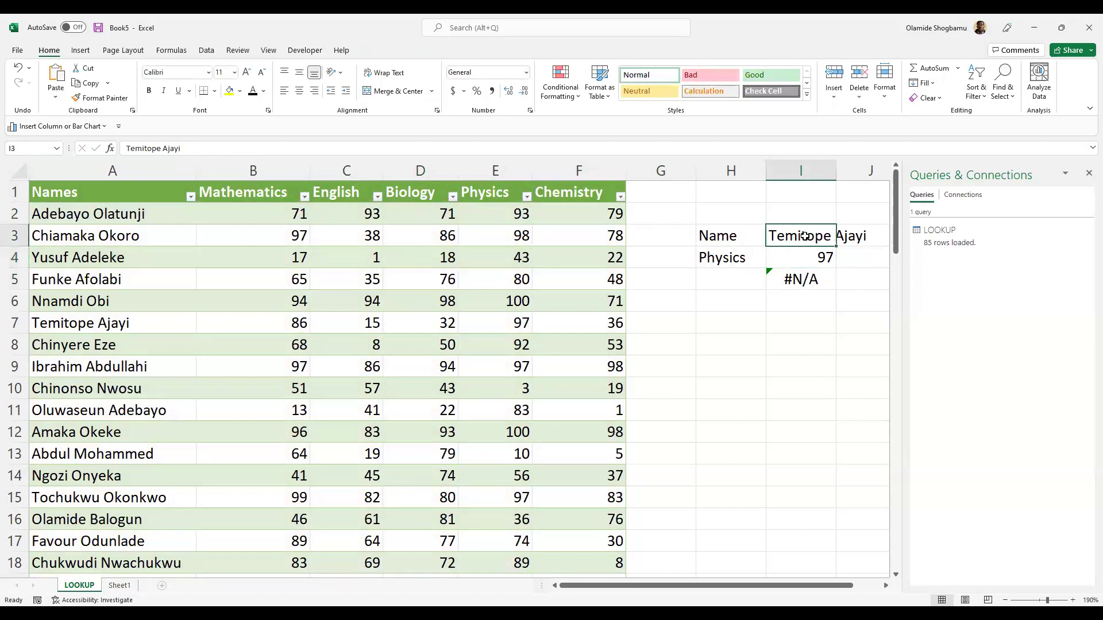
pyautogui.click(722, 307)
pyautogui.click(721, 281)
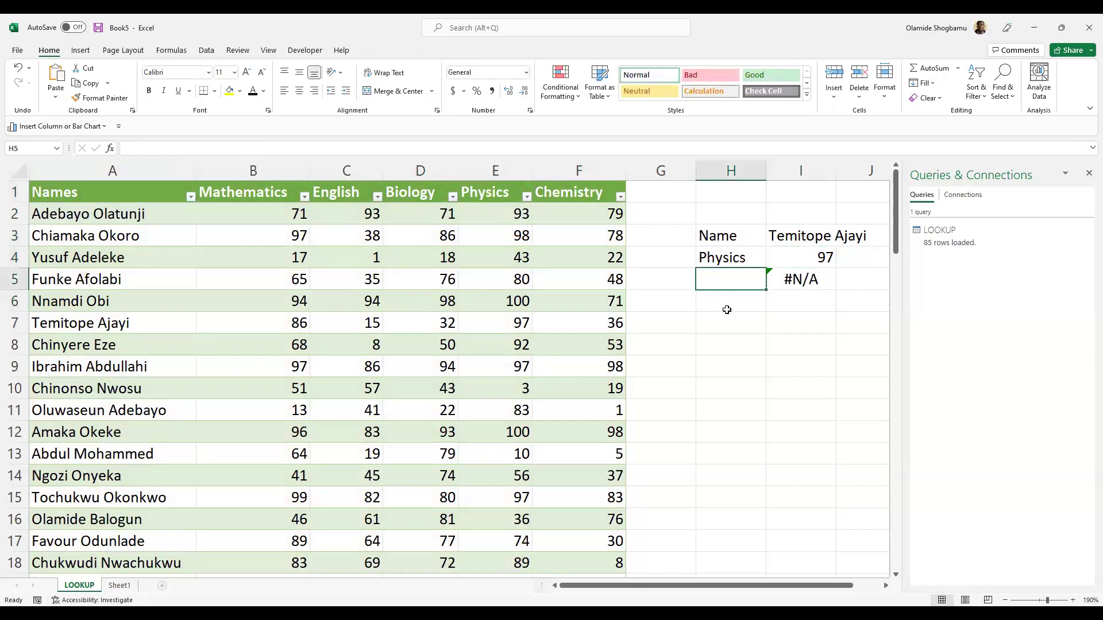
# - Type the first student's full name into cell I2
pyautogui.doubleClick(792, 216)
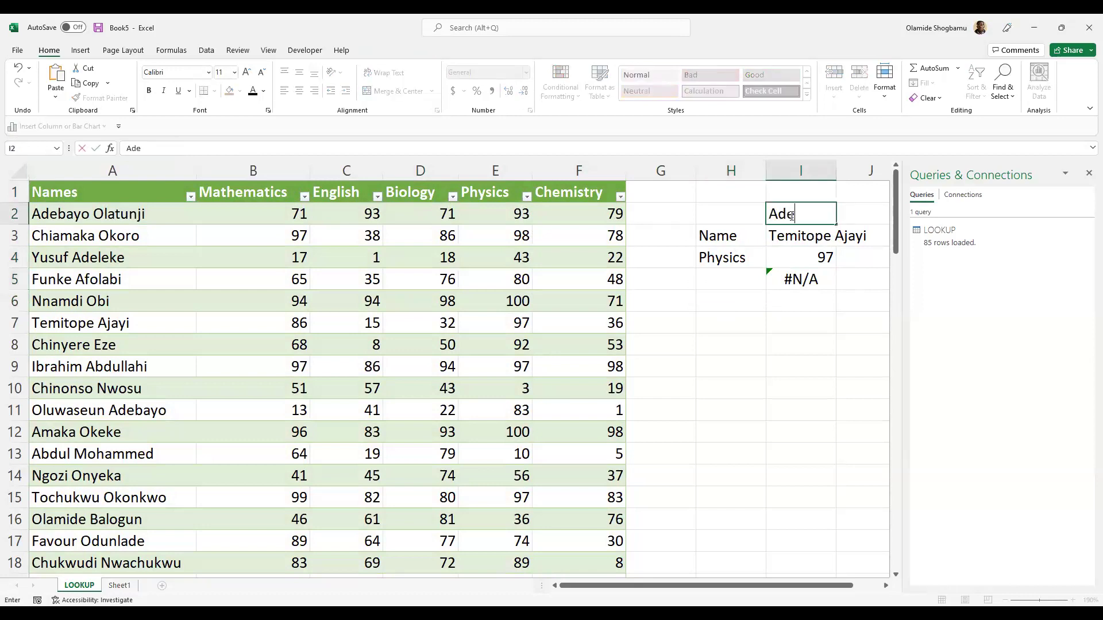
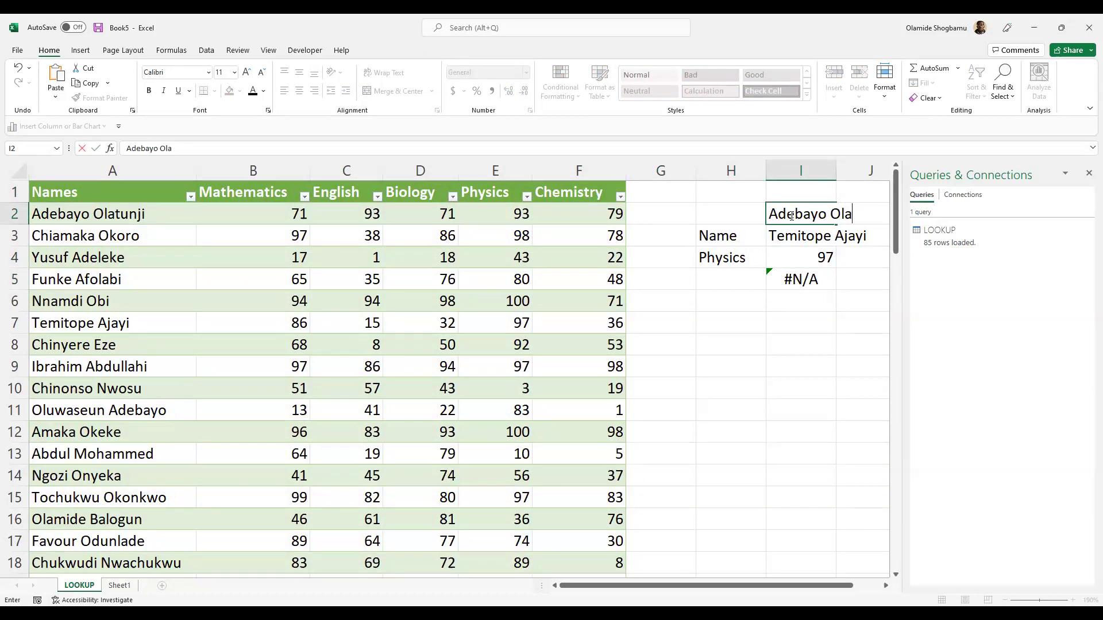
pyautogui.click(810, 335)
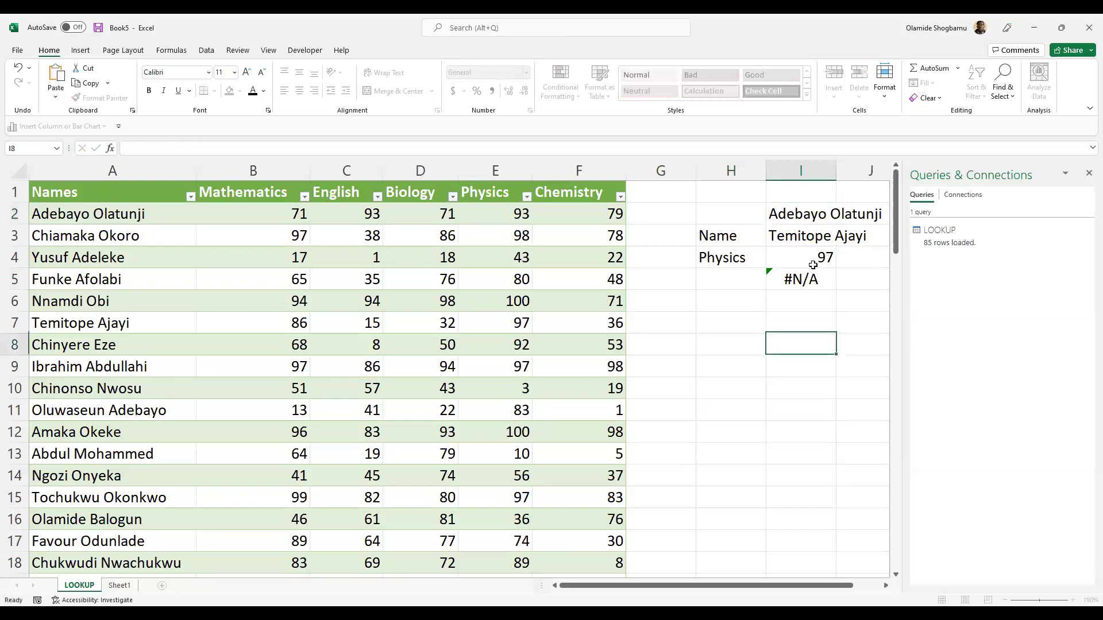
pyautogui.click(814, 219)
# - Change I5's HLOOKUP lookup value from A2 to I2
pyautogui.doubleClick(810, 281)
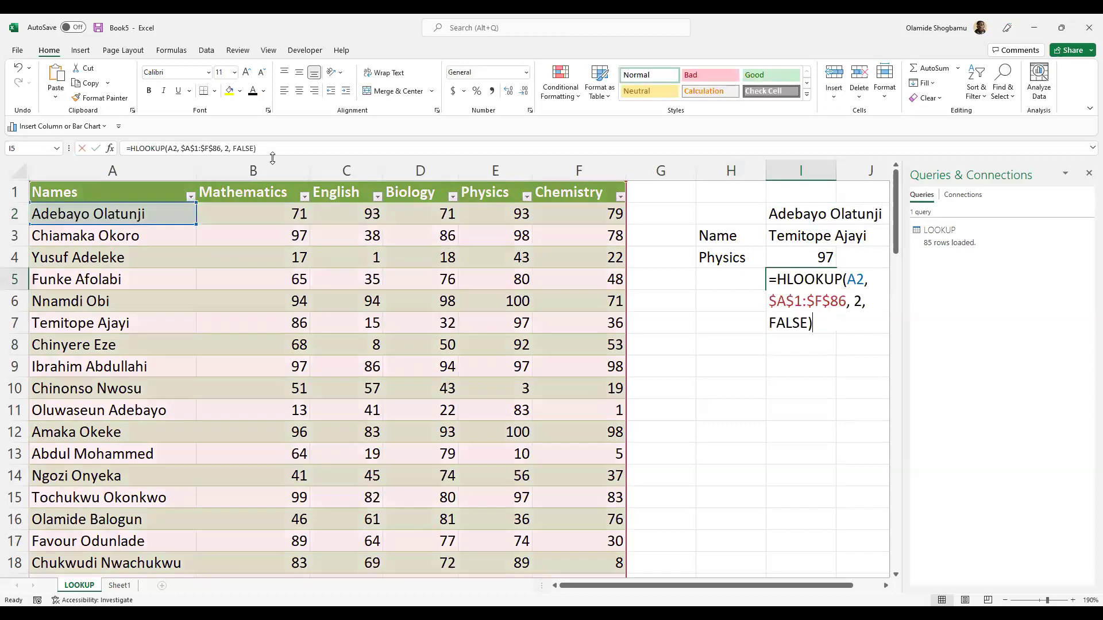
pyautogui.click(173, 148)
pyautogui.press('BackSpace')
pyautogui.write('I')
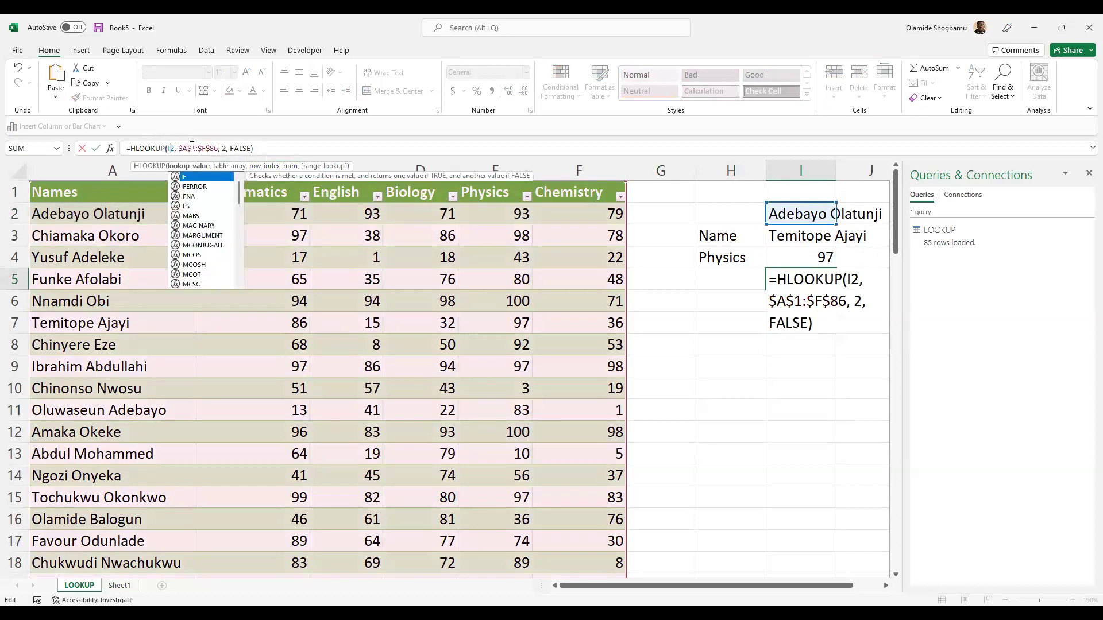
pyautogui.click(251, 148)
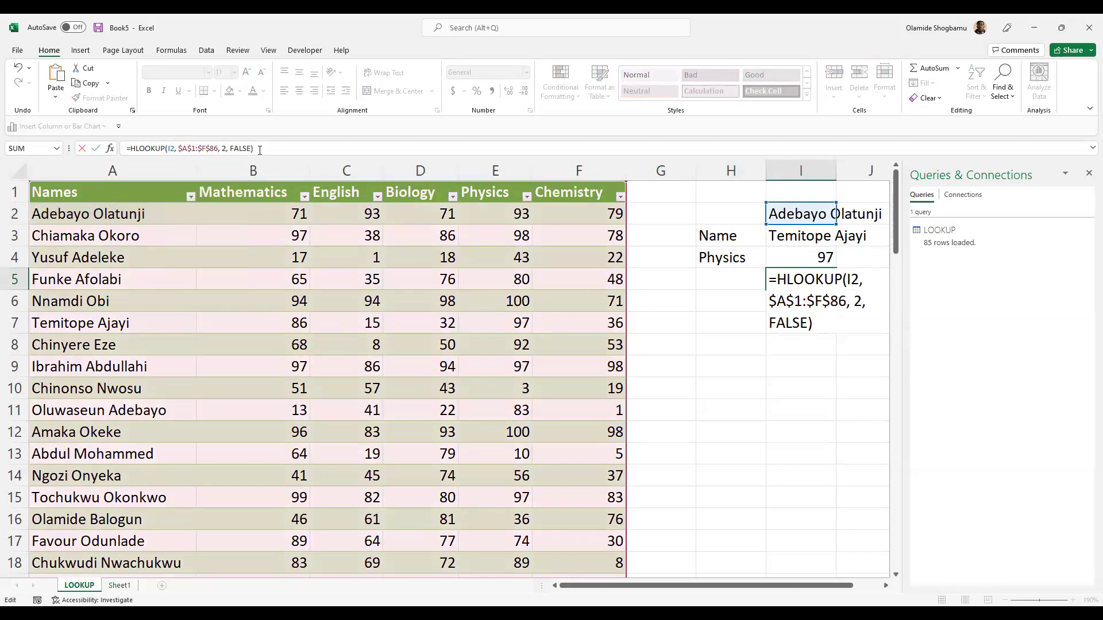
pyautogui.press('Return')
# - Review and touch up I5's range $A$1:$F$86, row index 2 and FALSE arguments
pyautogui.doubleClick(803, 278)
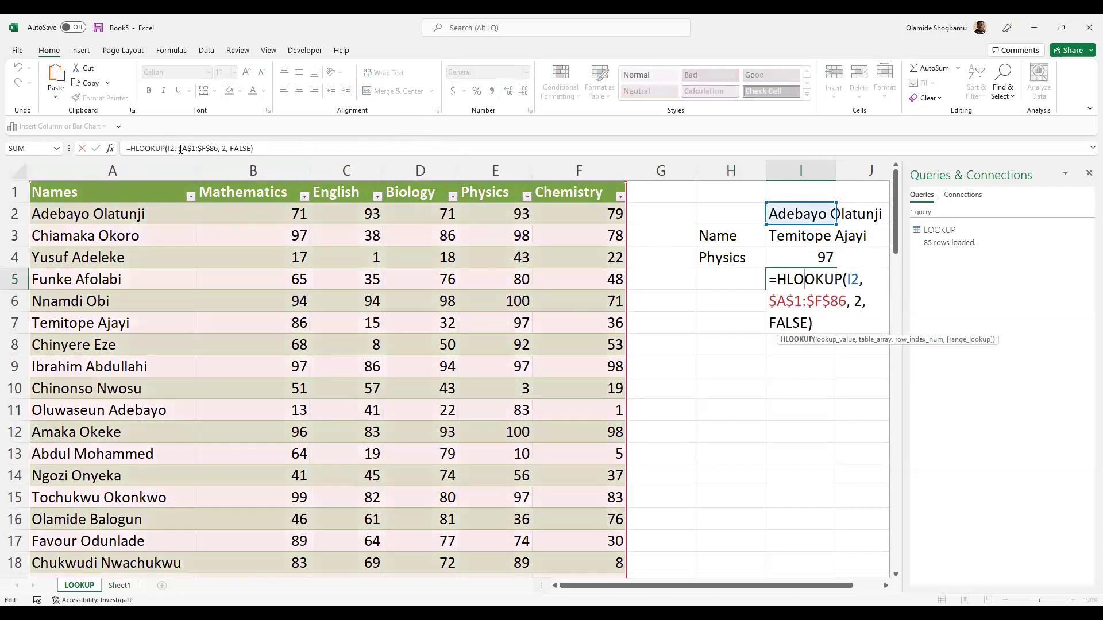
pyautogui.click(216, 150)
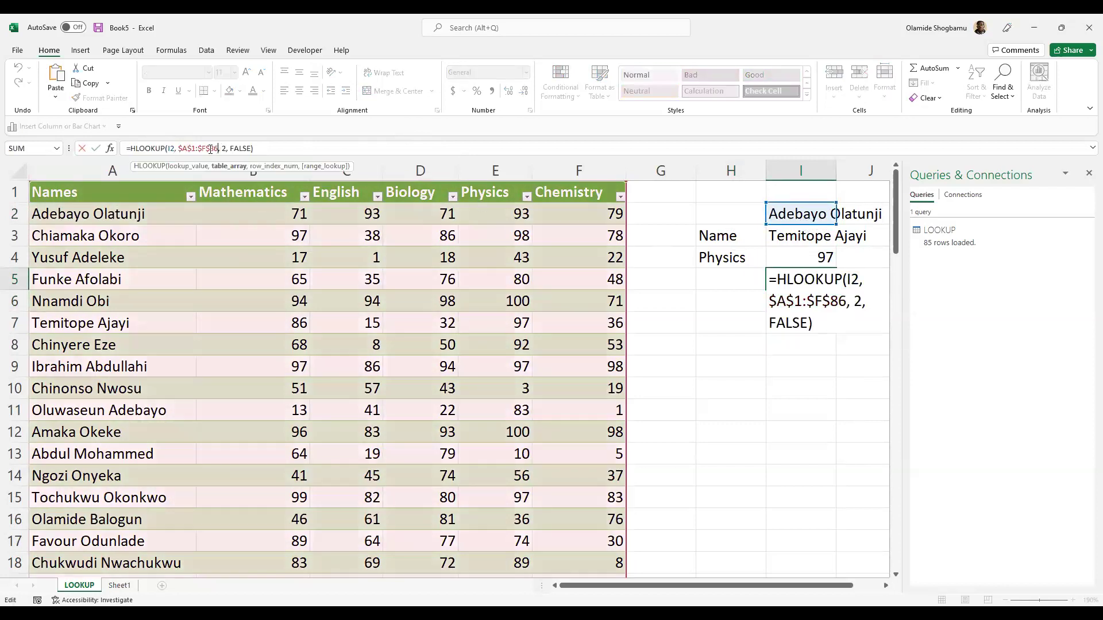
pyautogui.click(218, 148)
pyautogui.click(226, 148)
pyautogui.click(788, 352)
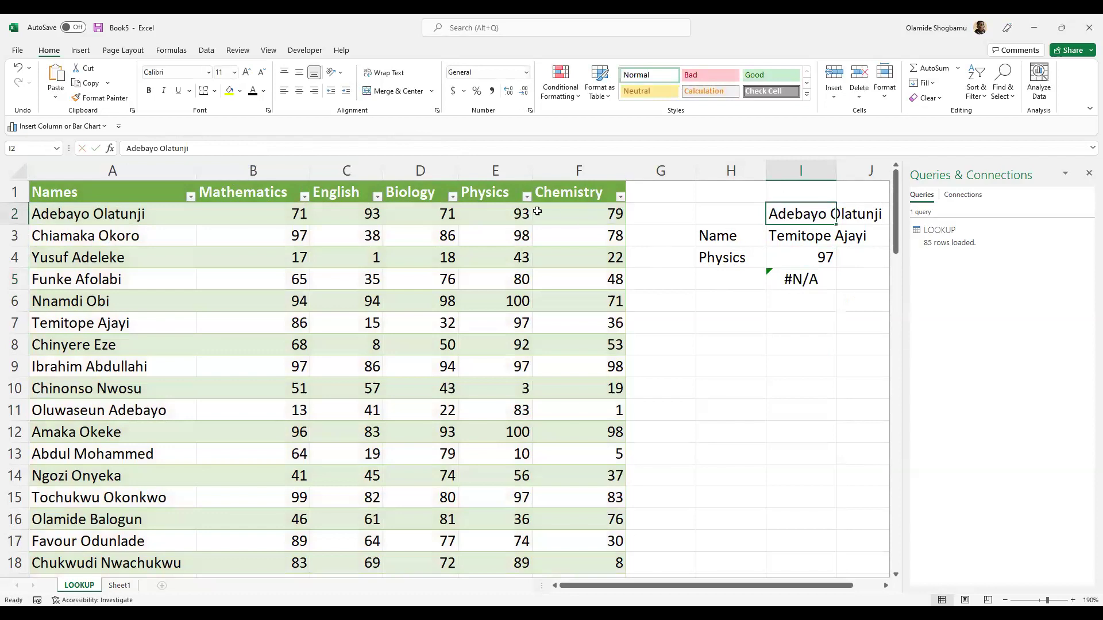
pyautogui.click(819, 278)
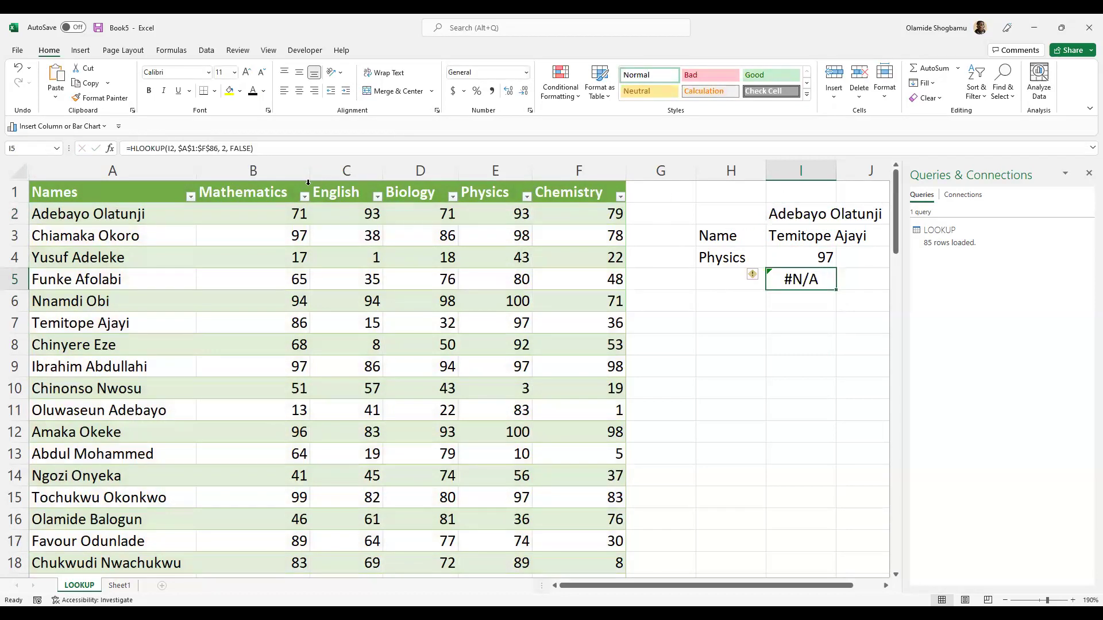
pyautogui.click(195, 148)
pyautogui.write(':')
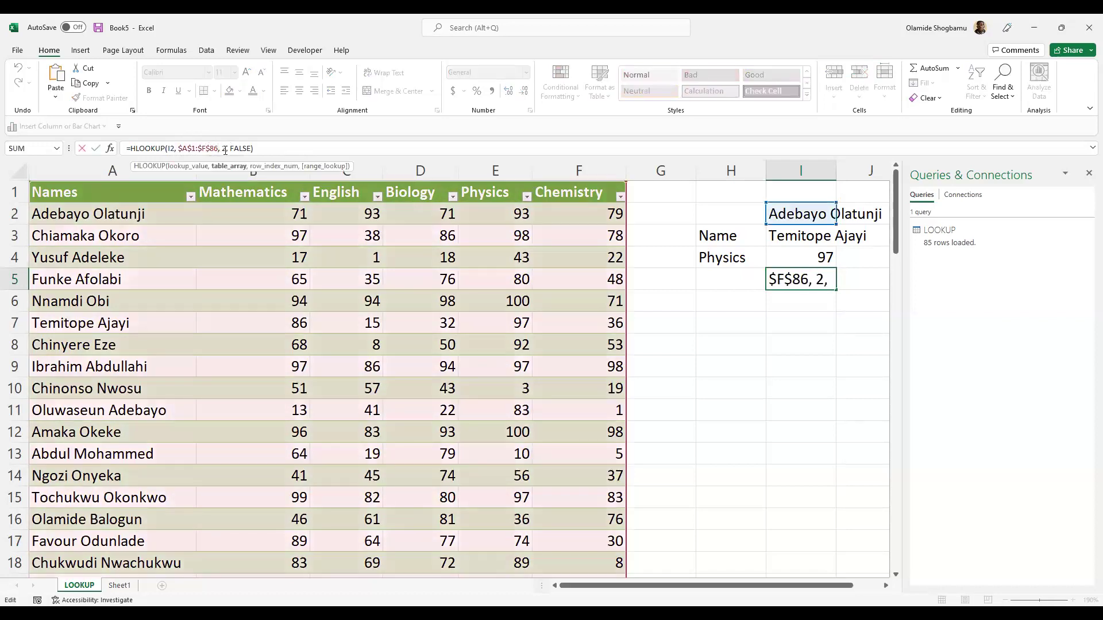
pyautogui.click(227, 148)
pyautogui.click(297, 155)
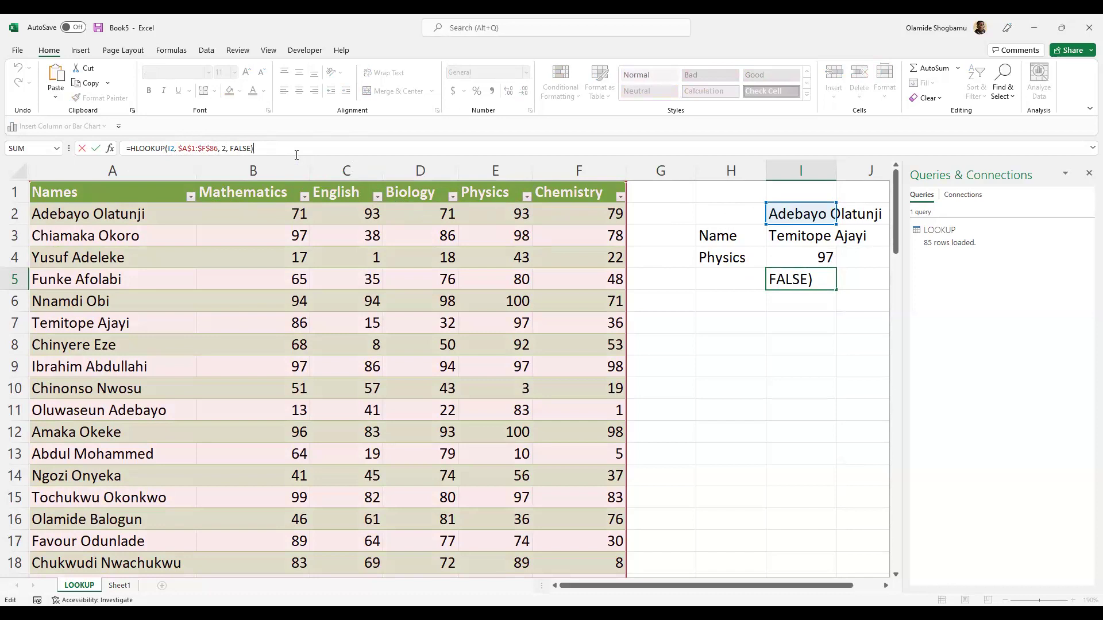
pyautogui.press('Return')
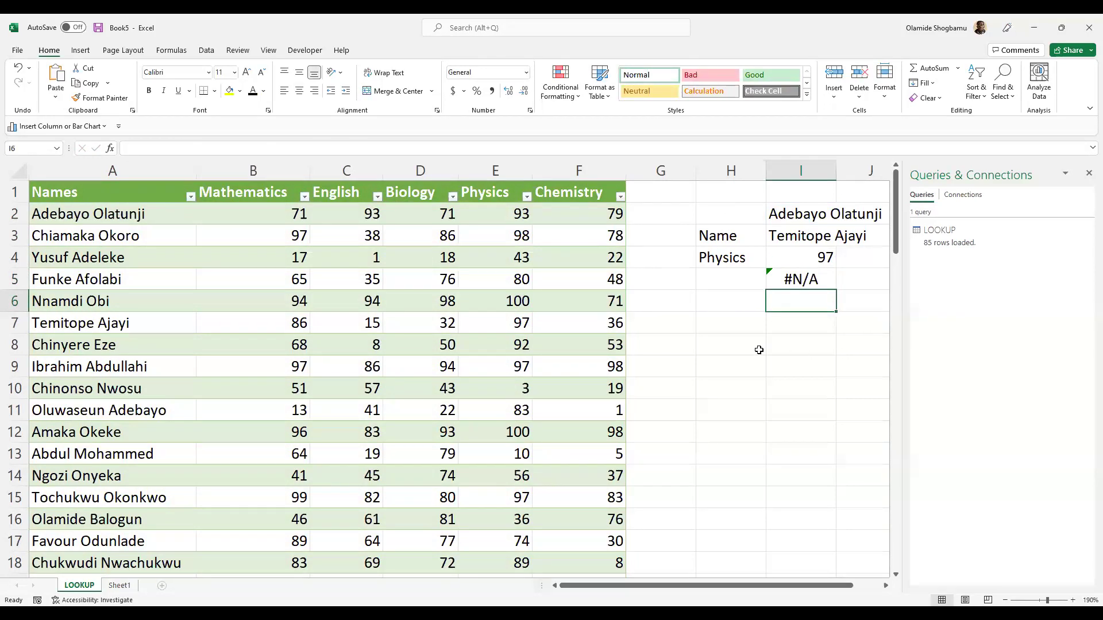
pyautogui.click(700, 360)
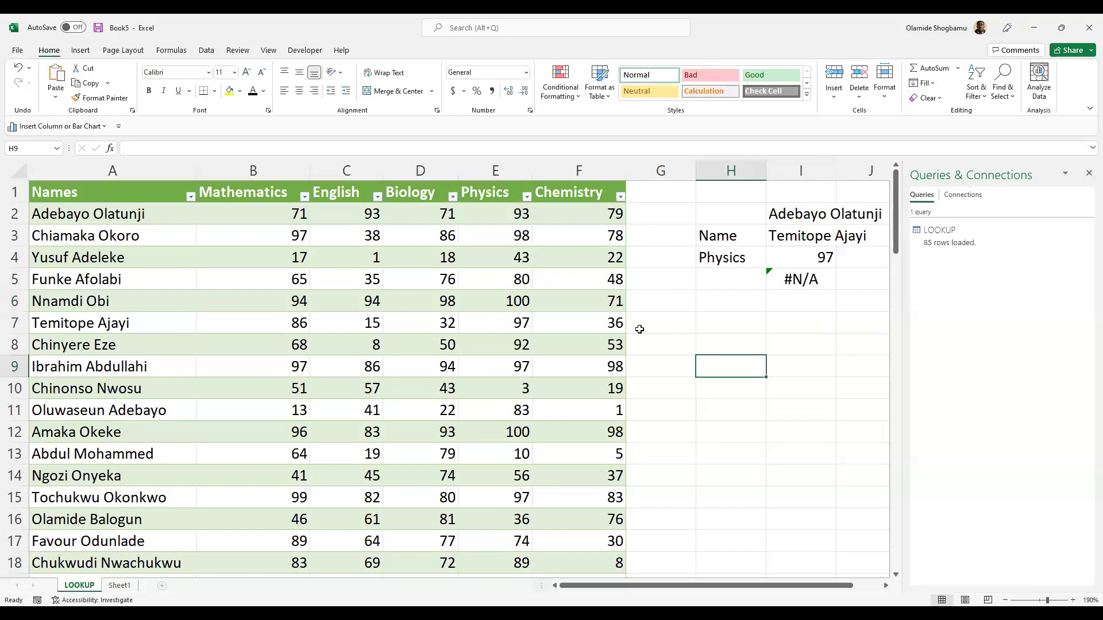
pyautogui.click(776, 322)
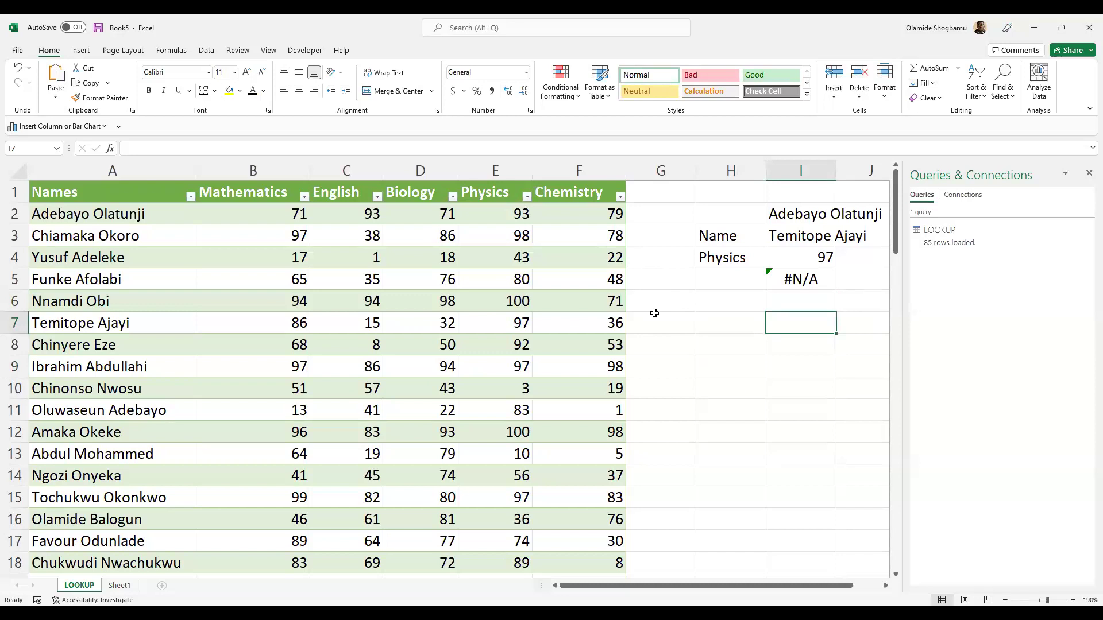
pyautogui.click(724, 326)
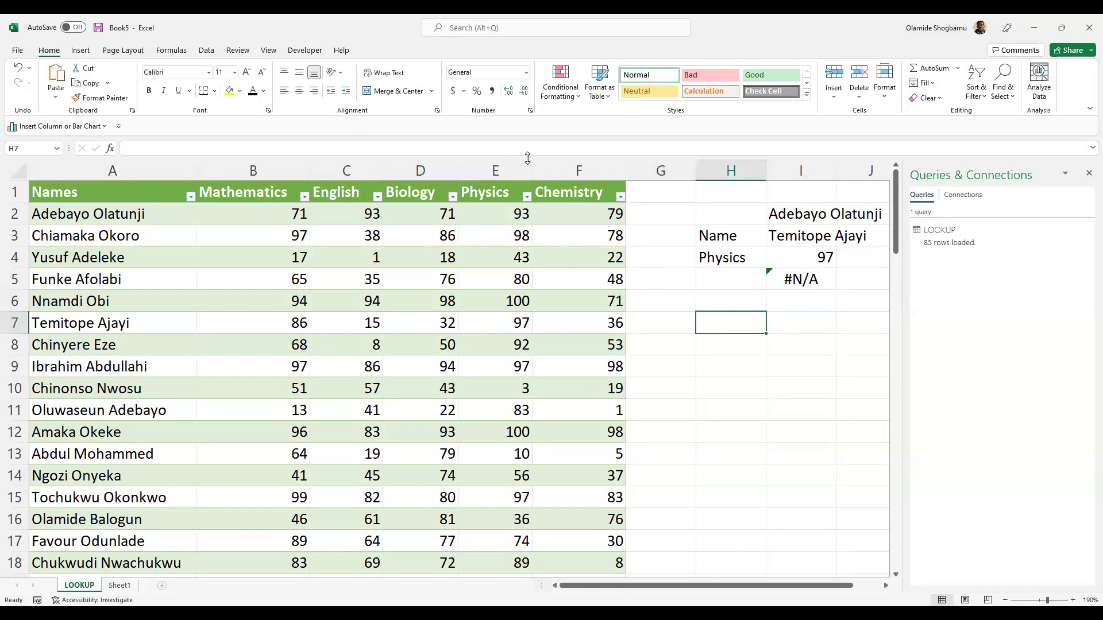
pyautogui.click(789, 323)
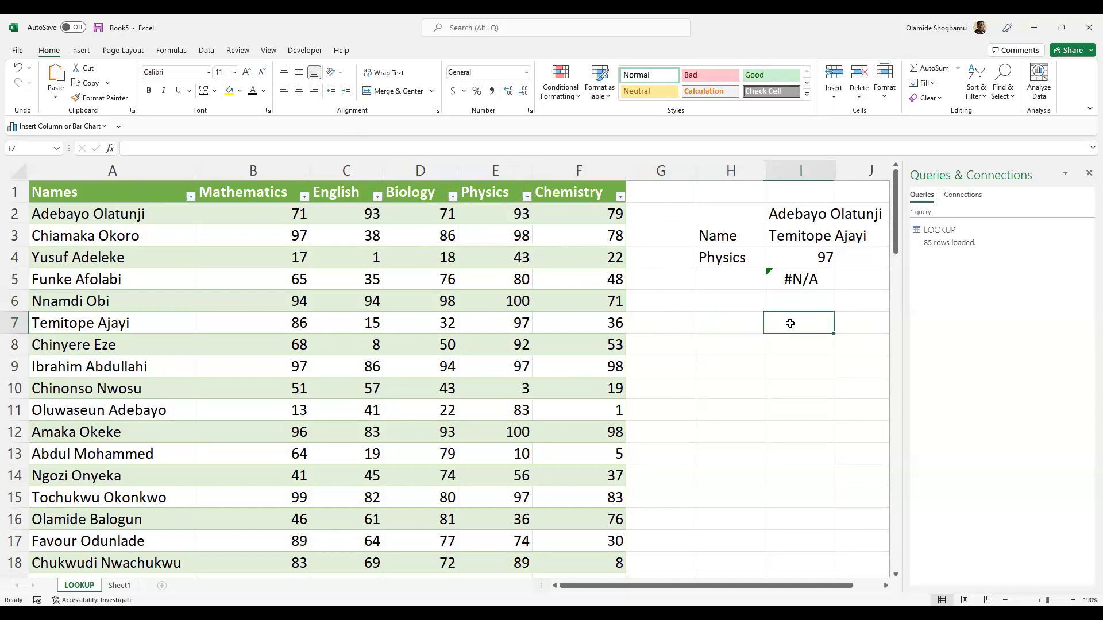
pyautogui.click(436, 150)
# - Enter =MATCH(I2, LOOKUP[#All], 0) in I7 to find I2's name across the whole table
pyautogui.write('=')
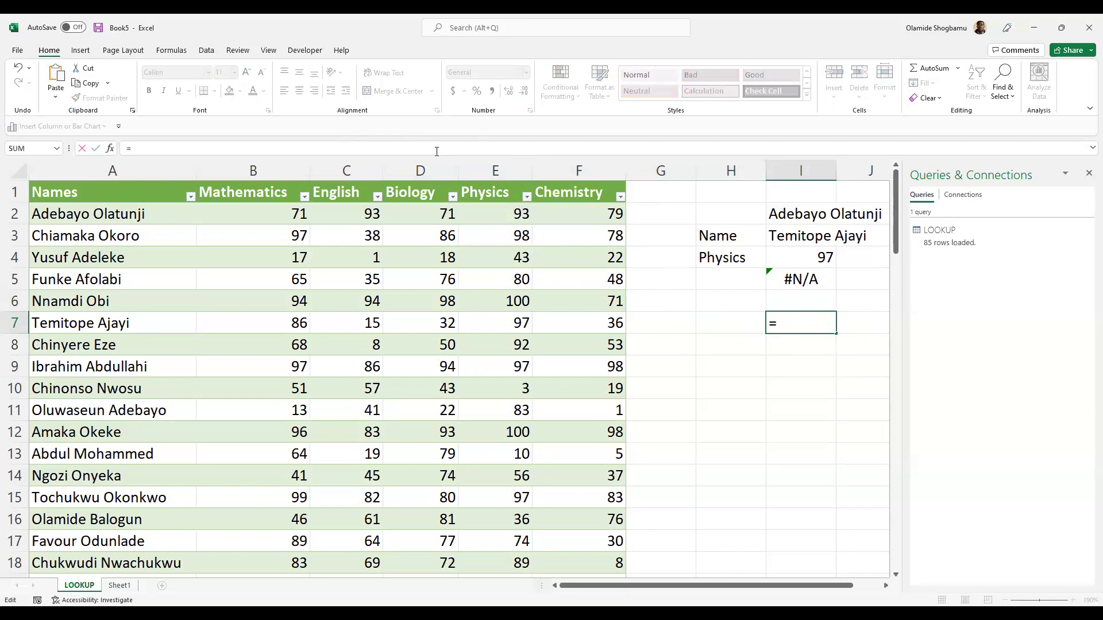
pyautogui.write('MATCH(')
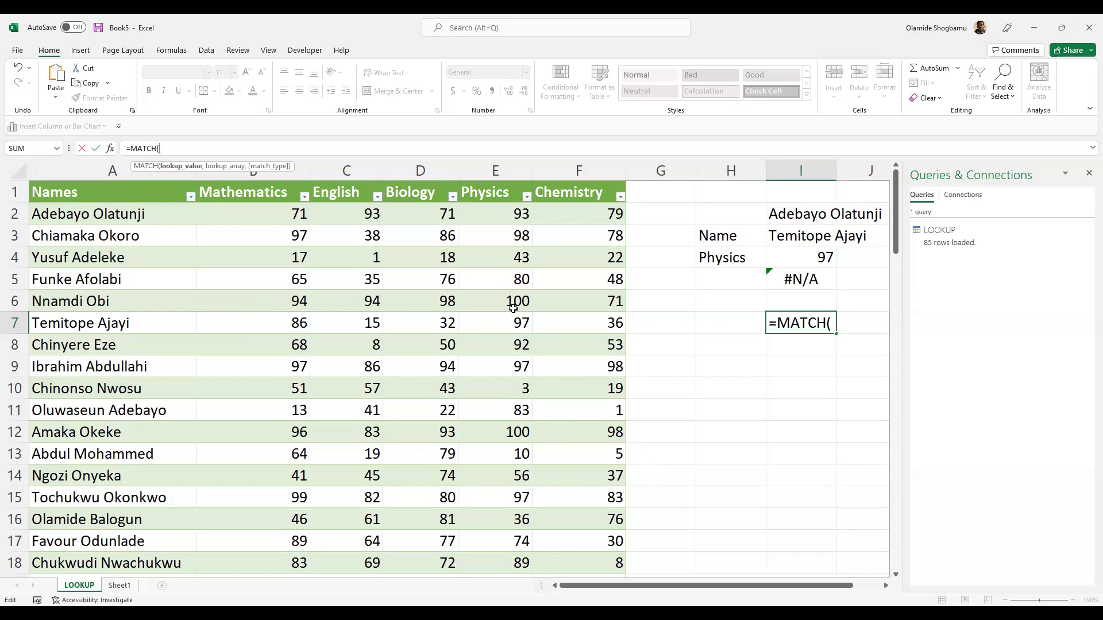
pyautogui.click(809, 215)
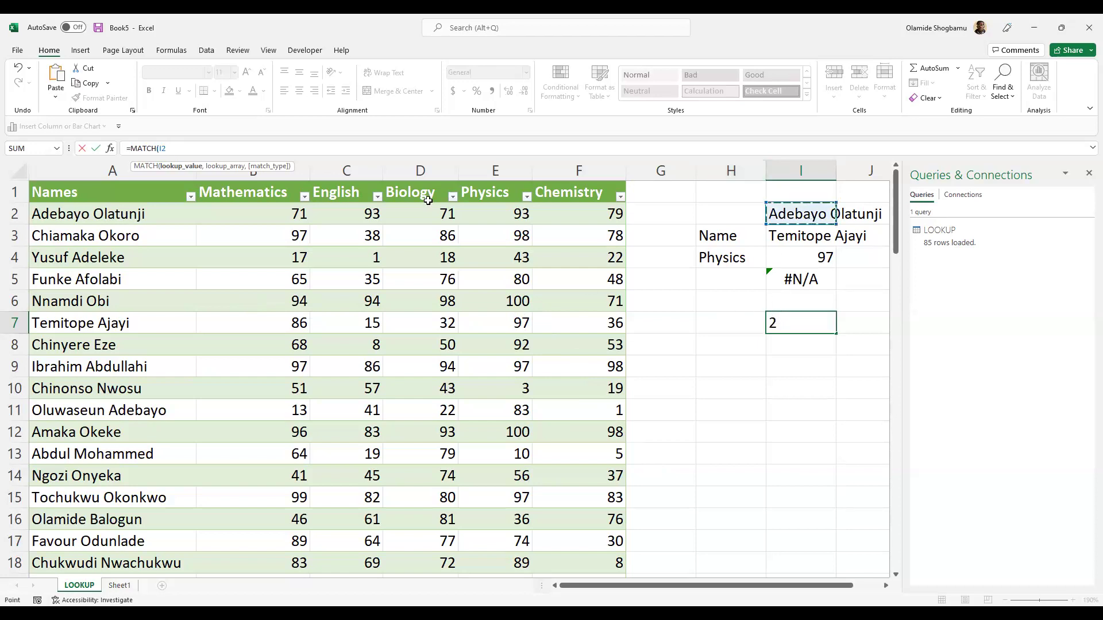
pyautogui.write(',')
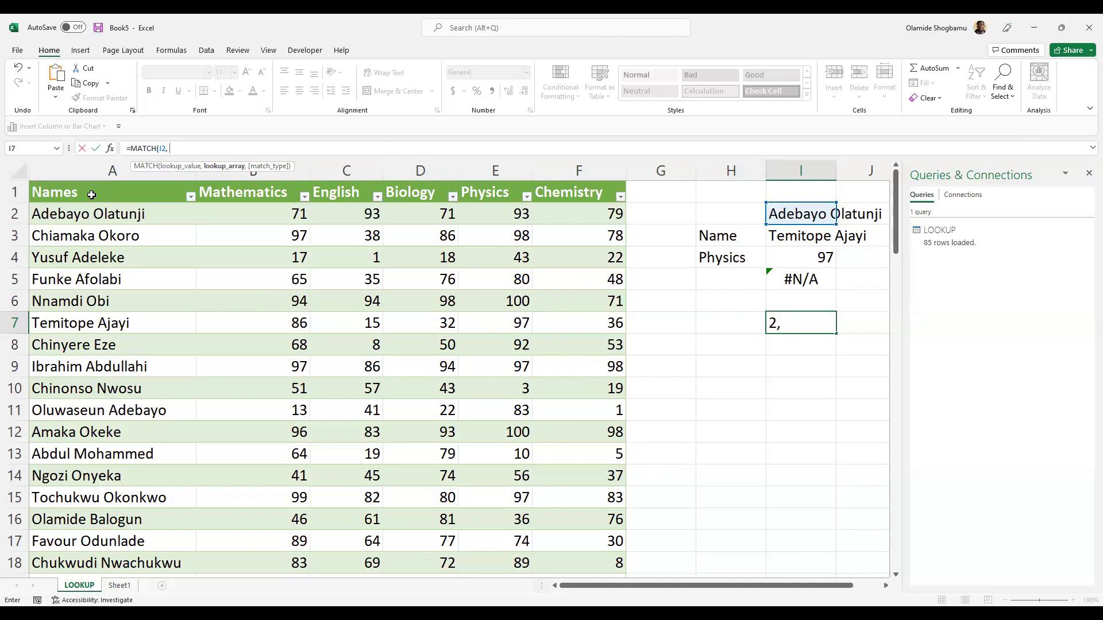
pyautogui.click(91, 194)
pyautogui.hotkey('shift', 'Right')
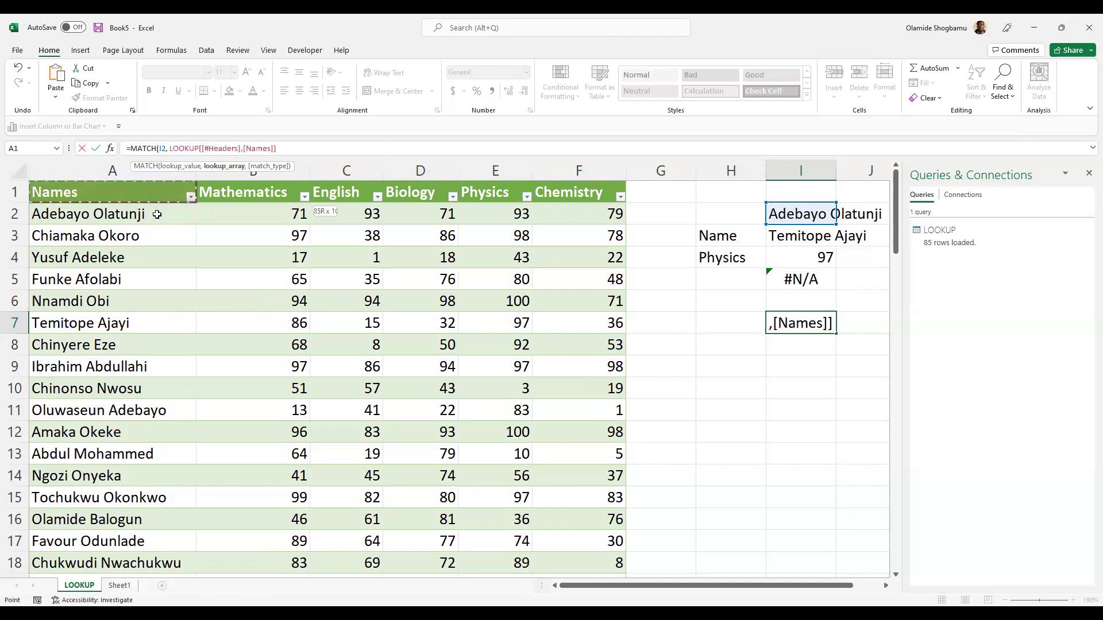
pyautogui.hotkey('ctrl', 'shift', 'Right')
pyautogui.hotkey('ctrl', 'shift', 'Down')
pyautogui.scroll(9, 159, 214)
pyautogui.scroll(14, 163, 214)
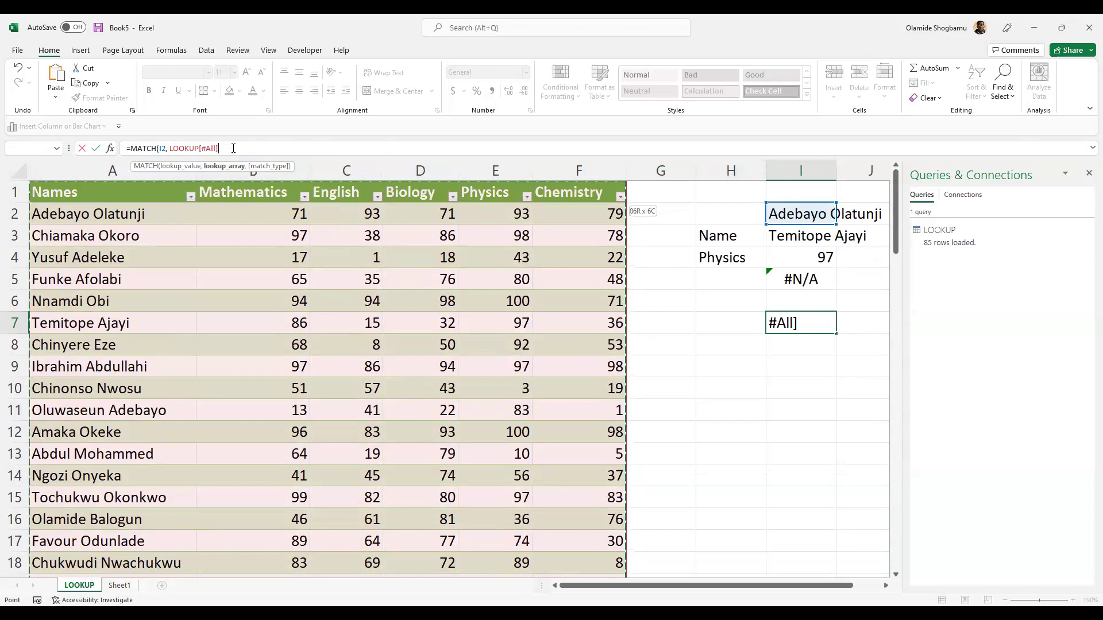
pyautogui.write(', ')
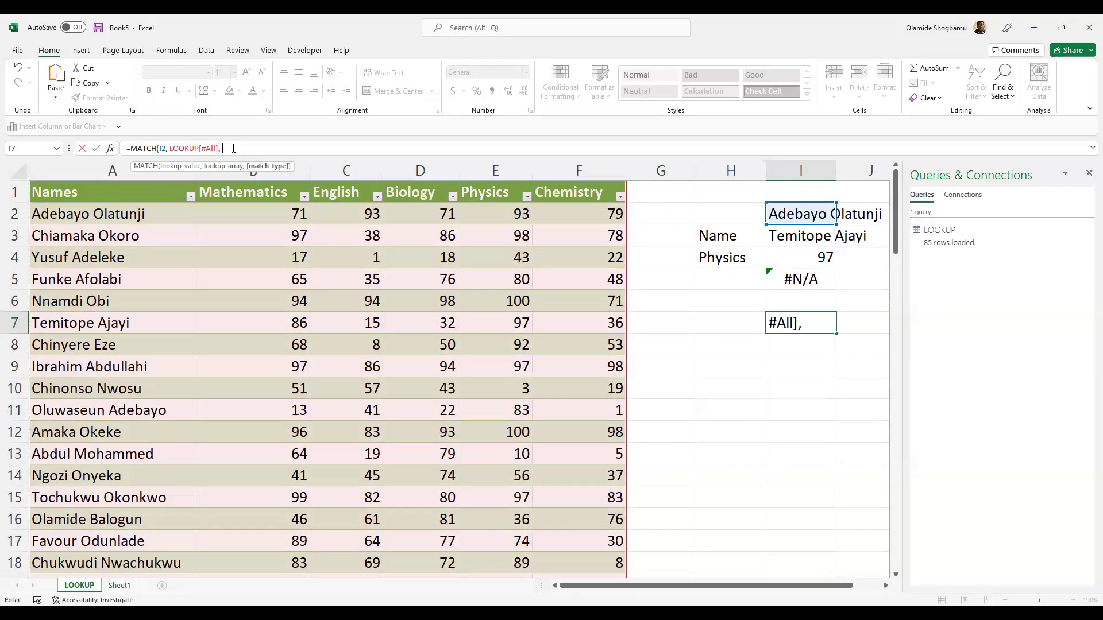
pyautogui.write('0')
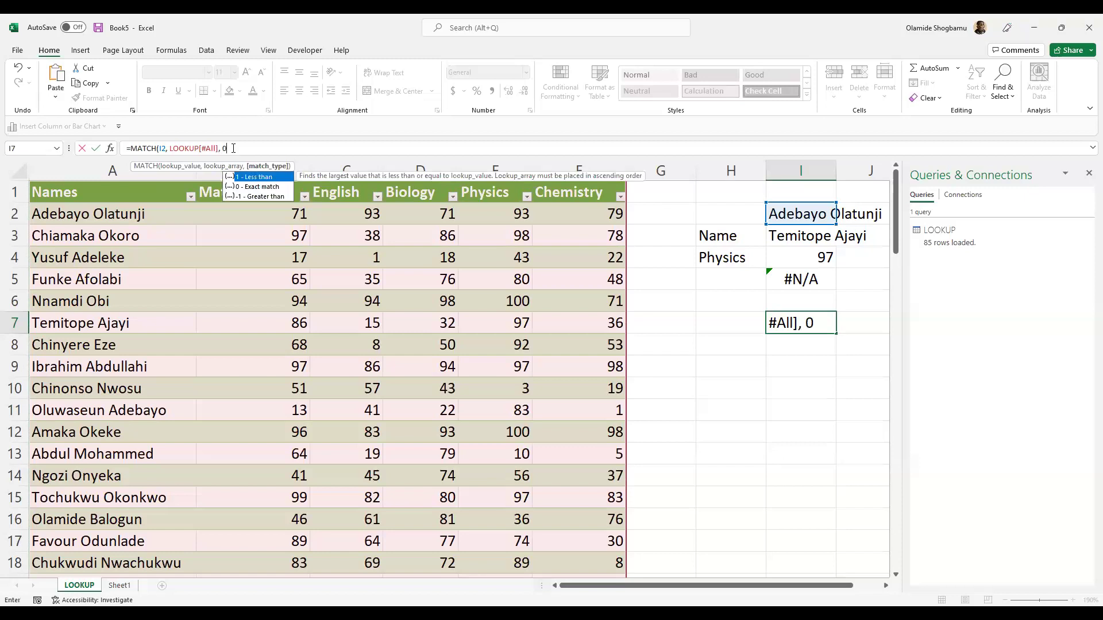
pyautogui.write(')')
pyautogui.press('Return')
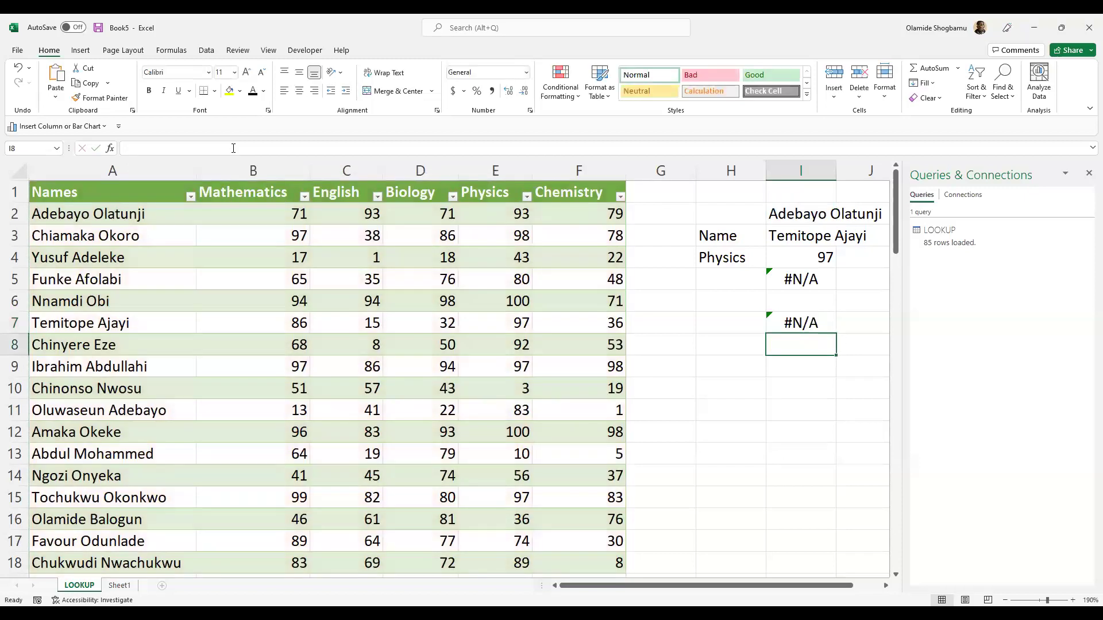
# - Change I7's MATCH lookup range from LOOKUP[#All] to A1:A86, so it returns 2
pyautogui.click(814, 325)
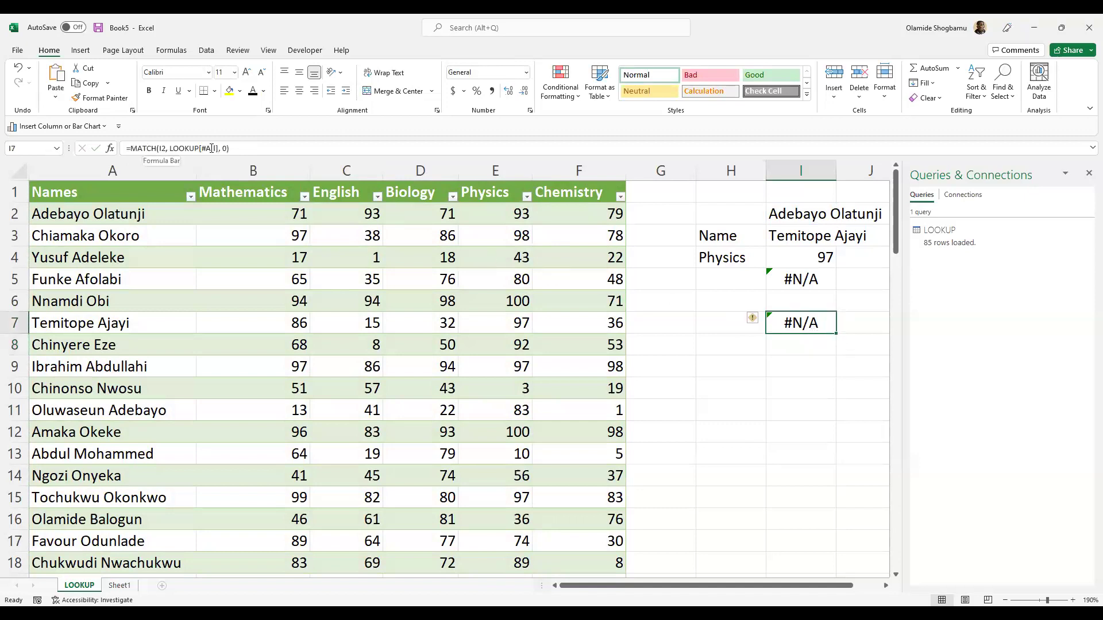
pyautogui.click(115, 204)
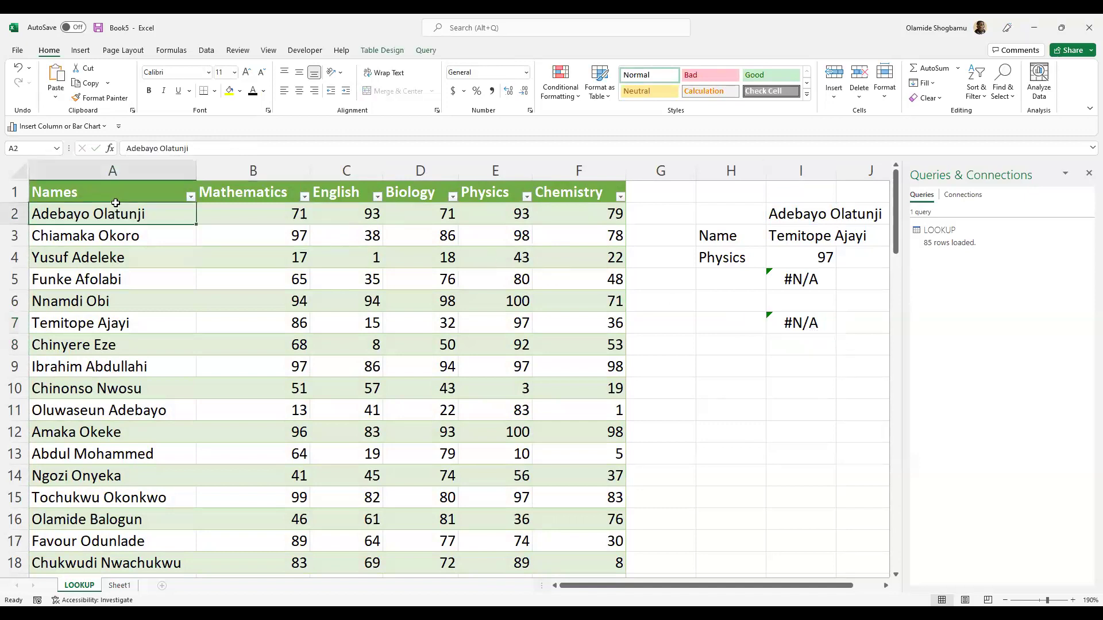
pyautogui.click(797, 324)
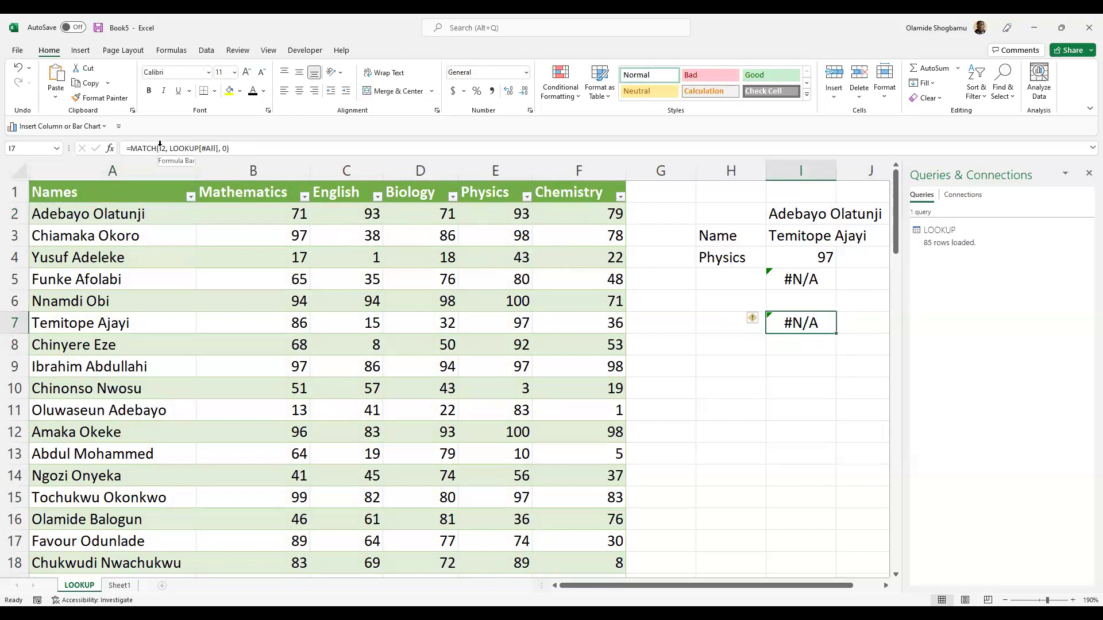
pyautogui.click(218, 148)
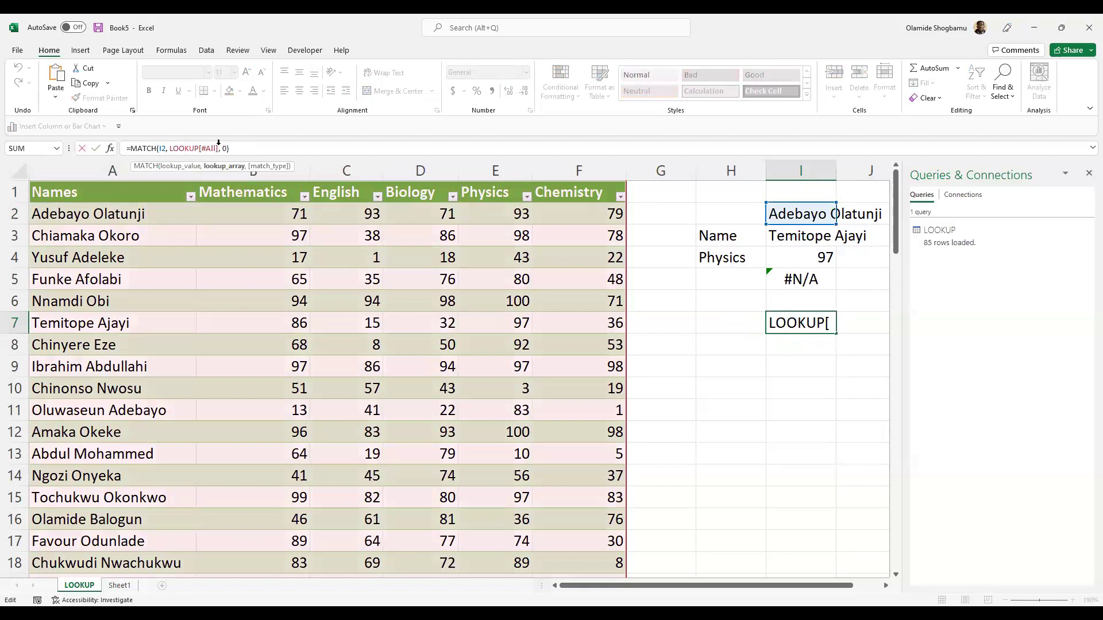
pyautogui.press('BackSpace')
pyautogui.press('BackSpace')
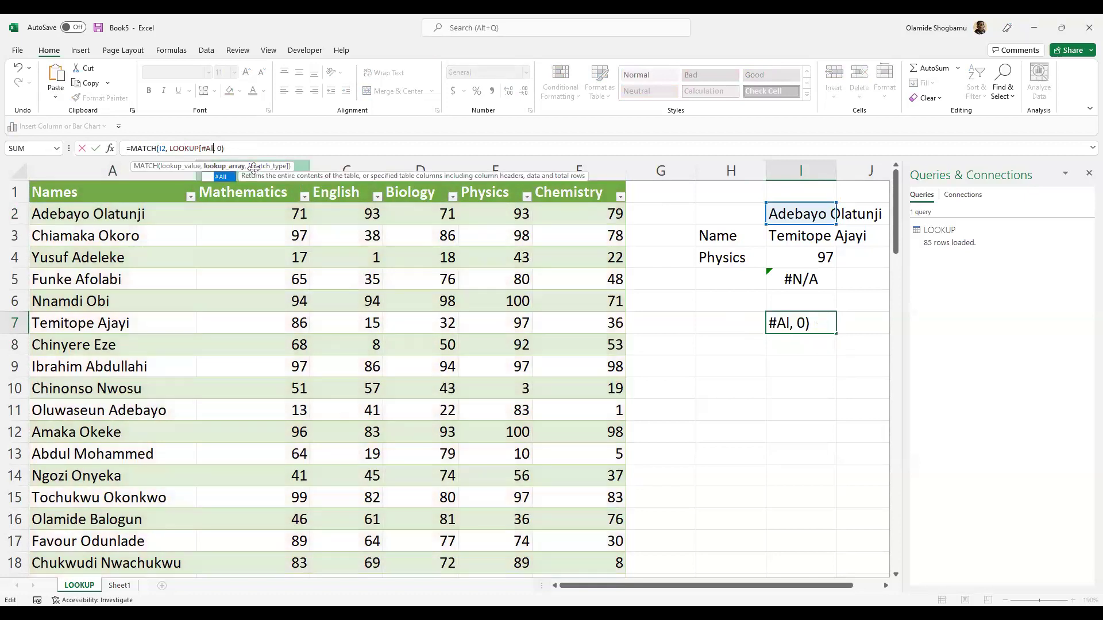
pyautogui.press('BackSpace')
pyautogui.press('BackSpace')
pyautogui.press('BackSpace')
pyautogui.press('BackSpace')
pyautogui.press('BackSpace')
pyautogui.press('BackSpace')
pyautogui.press('BackSpace')
pyautogui.press('BackSpace')
pyautogui.press('BackSpace')
pyautogui.press('BackSpace')
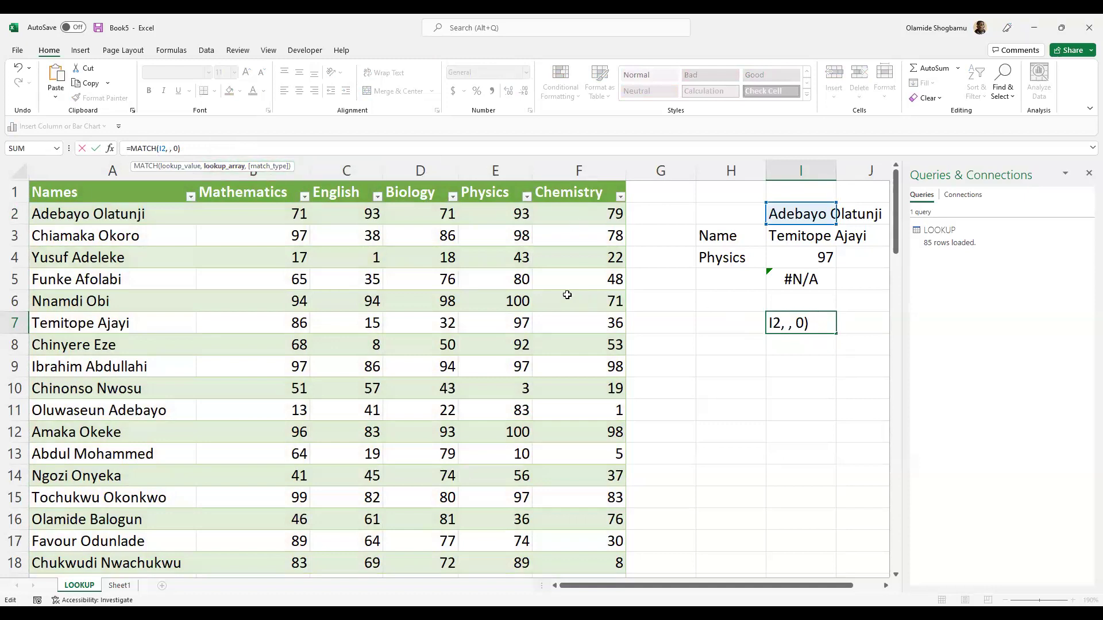
pyautogui.click(115, 174)
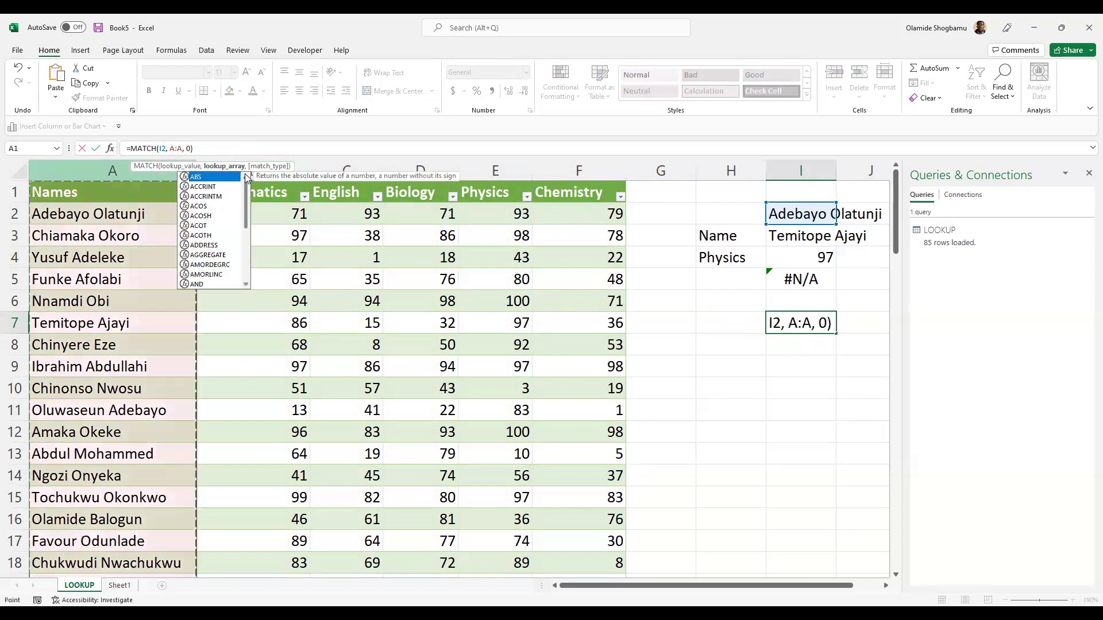
pyautogui.doubleClick(176, 149)
pyautogui.click(174, 148)
pyautogui.write('1:A')
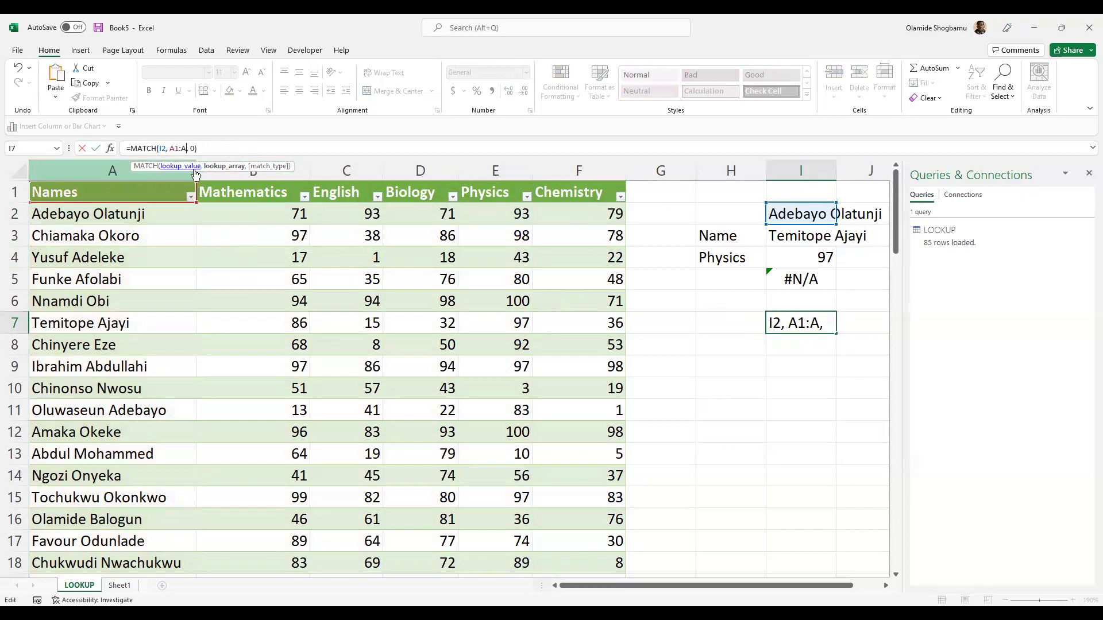
pyautogui.write('86')
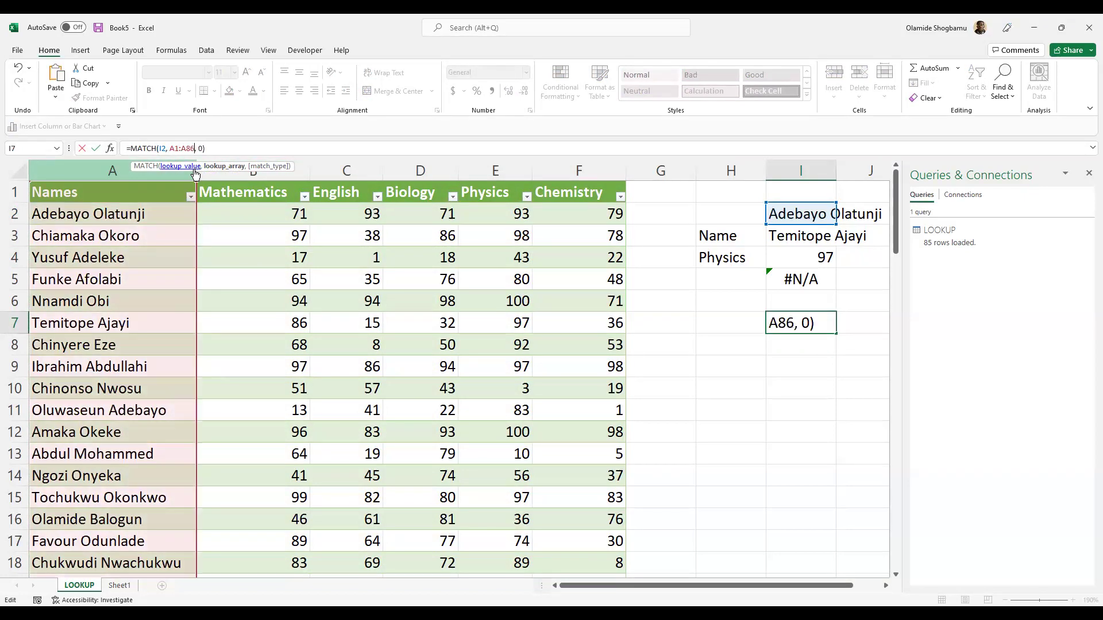
pyautogui.press('Right')
pyautogui.press('Right')
pyautogui.press('Return')
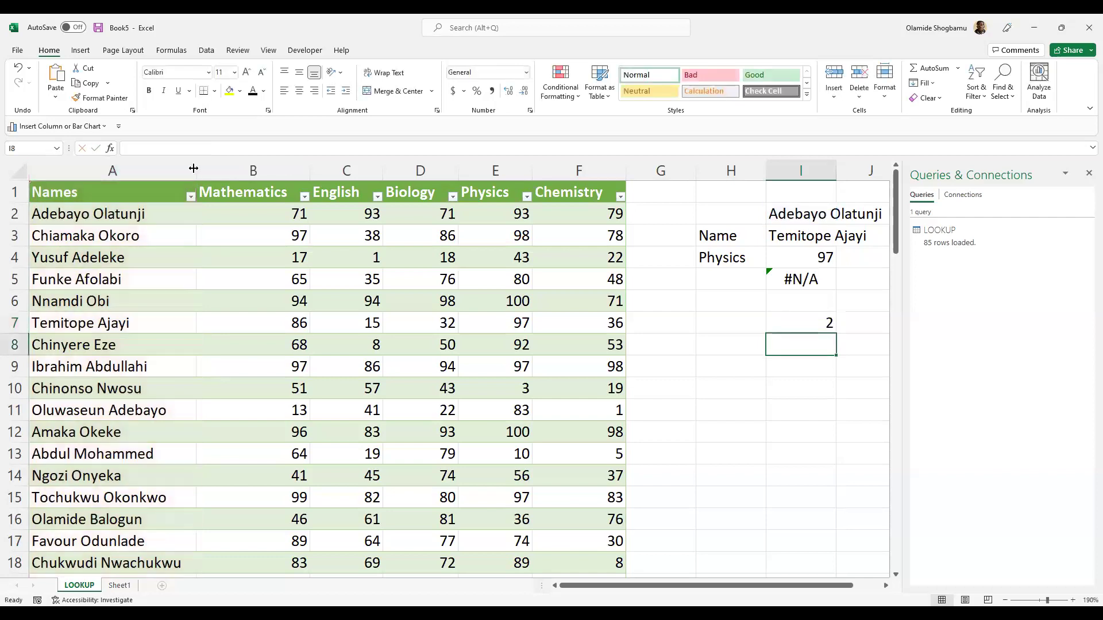
pyautogui.click(815, 324)
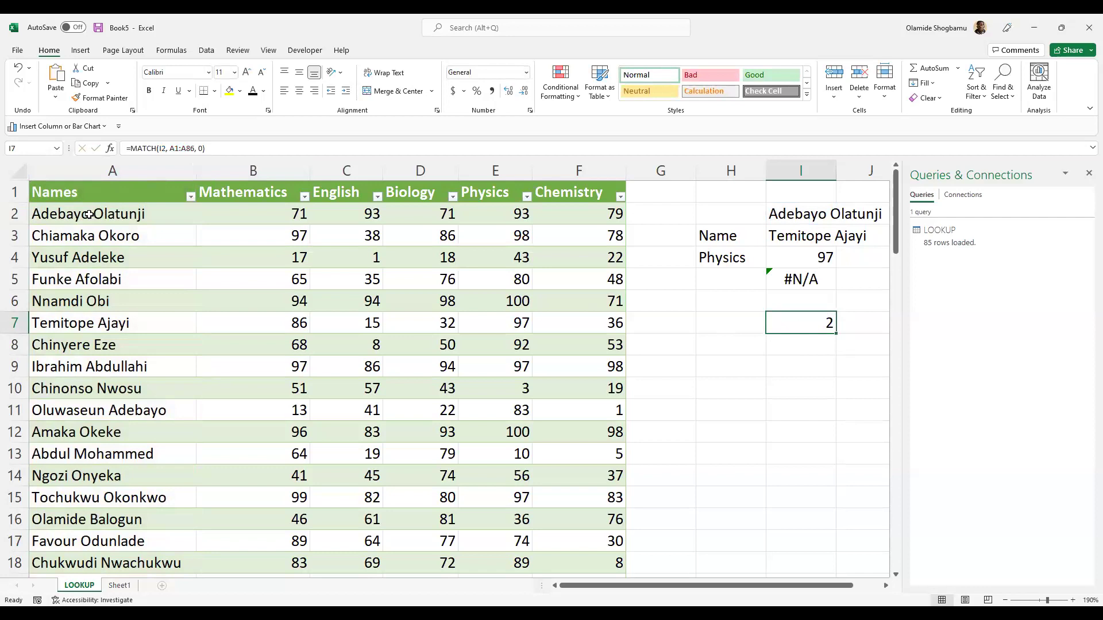
pyautogui.doubleClick(812, 325)
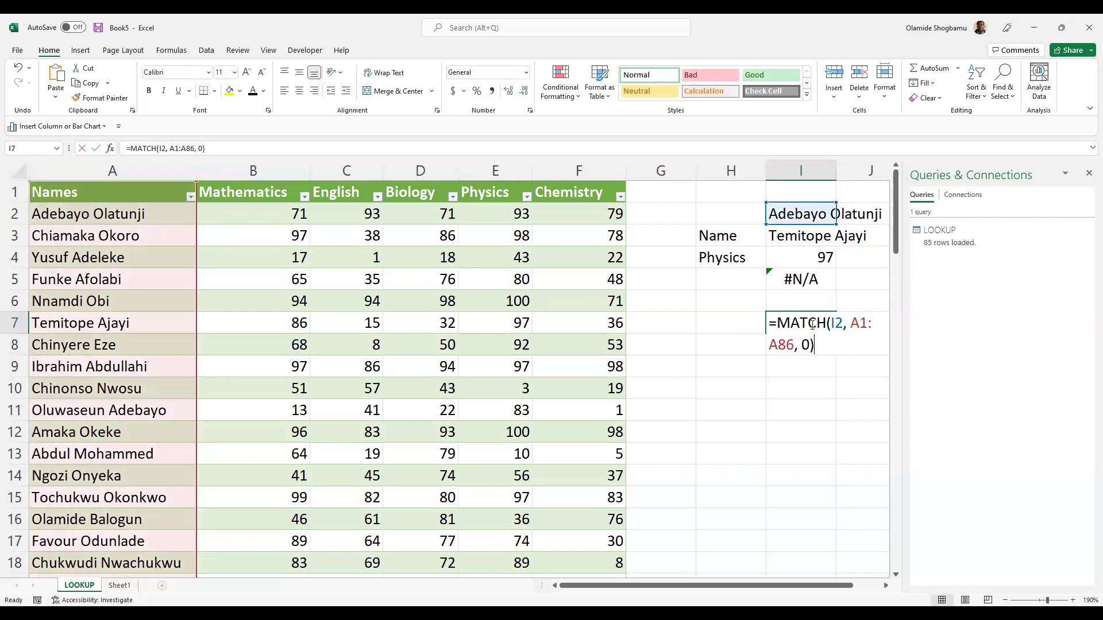
pyautogui.click(732, 322)
pyautogui.click(809, 324)
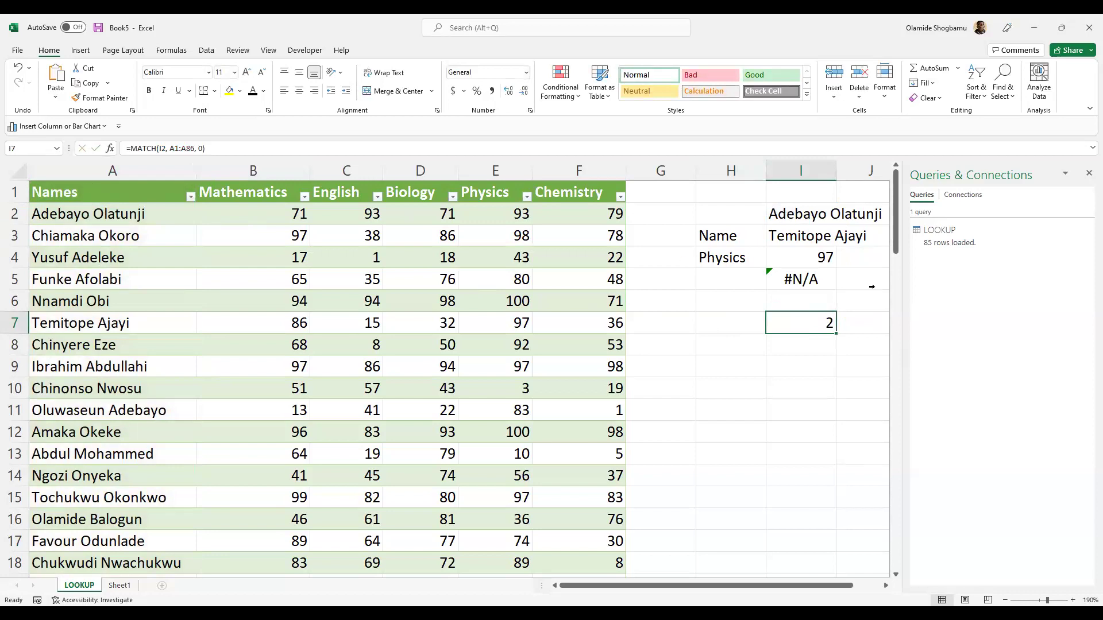
pyautogui.click(803, 282)
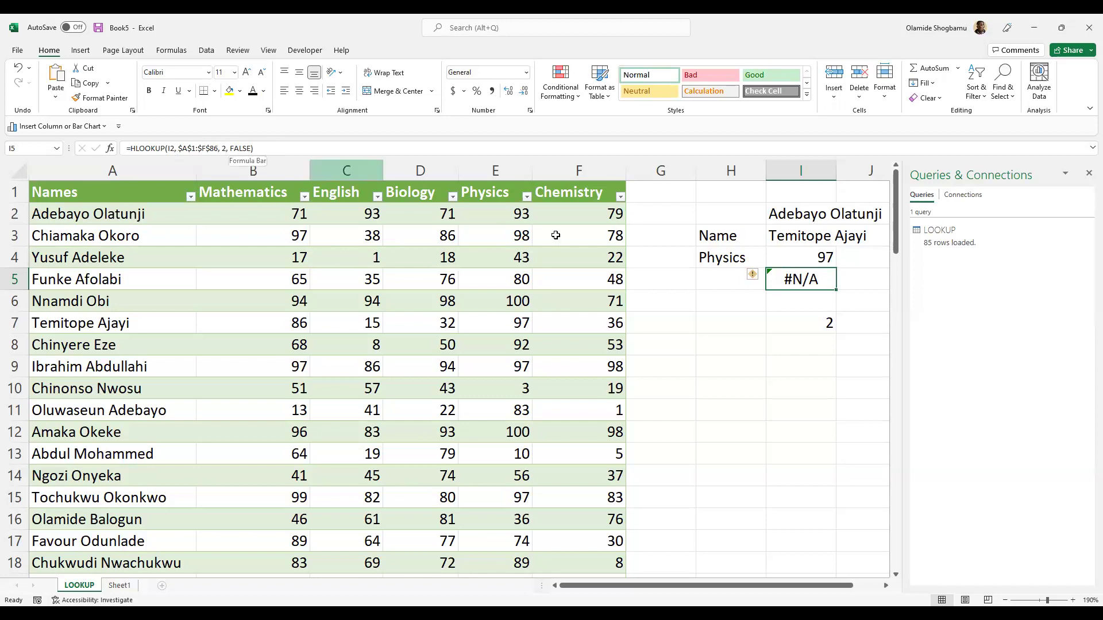
pyautogui.click(810, 327)
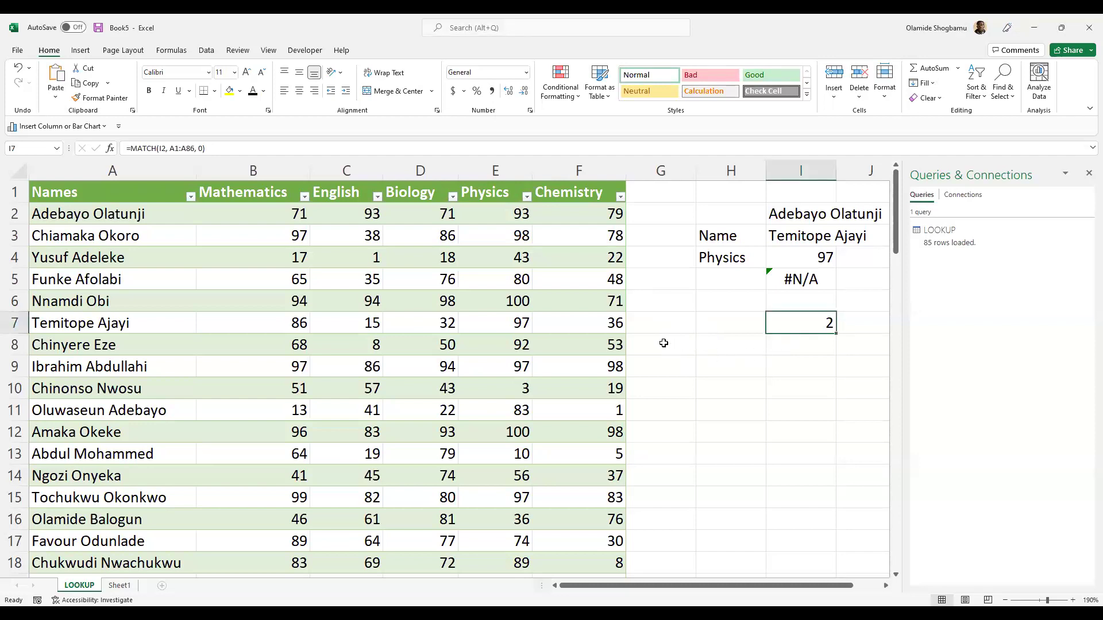
# - Scroll through the names list to confirm I7's =MATCH(I2, A1:A86, 0) returns 2
pyautogui.hotkey('alt', 'Tab')
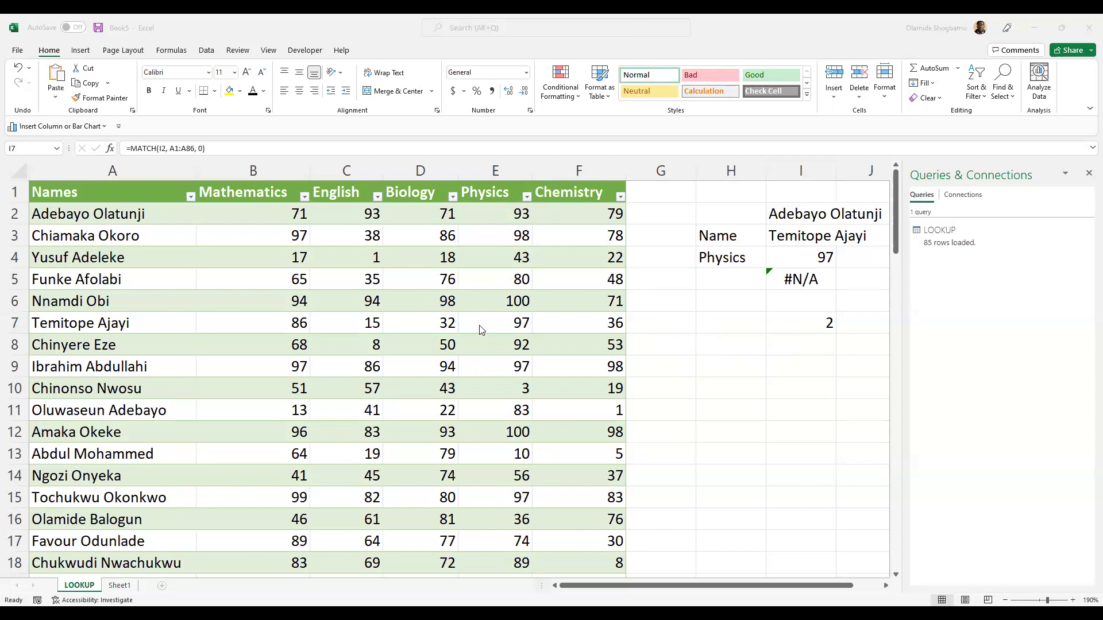
pyautogui.scroll(-10, 466, 340)
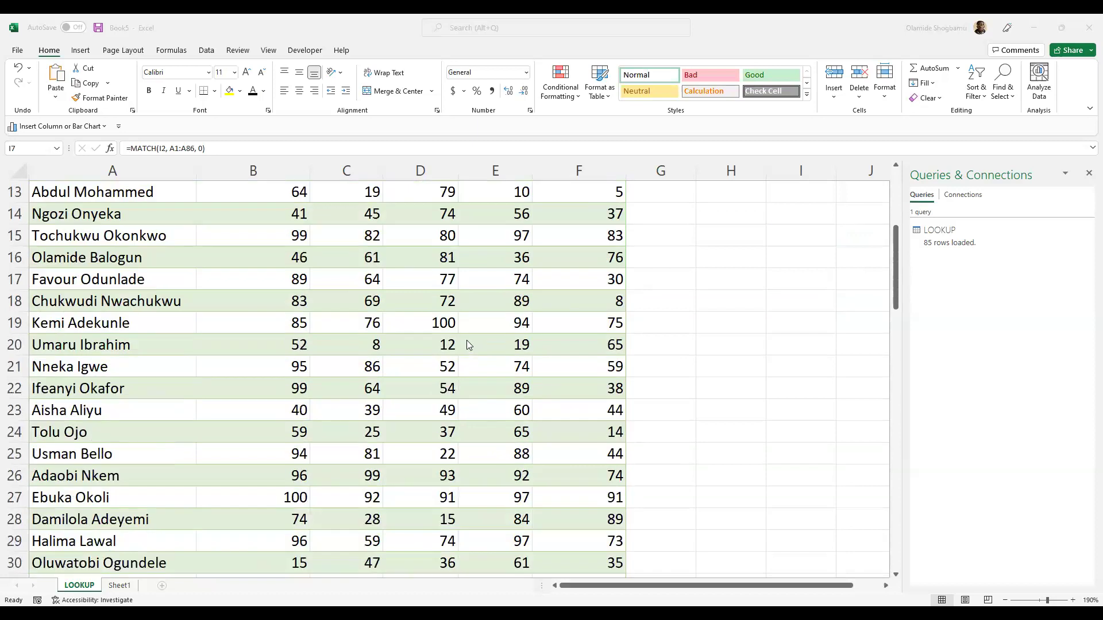
pyautogui.scroll(10, 468, 343)
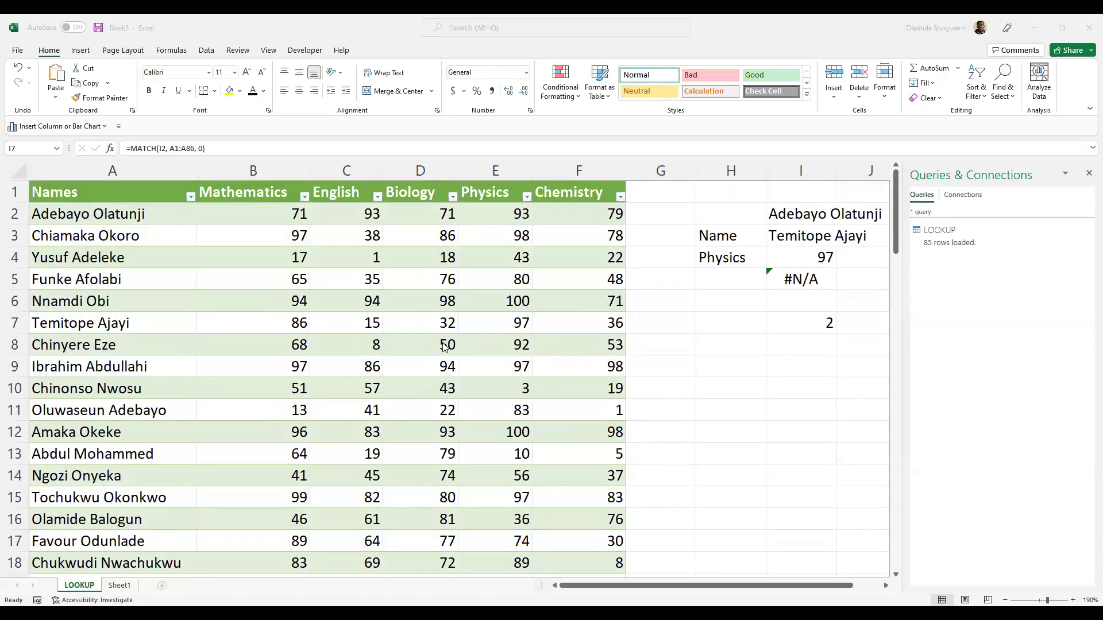
pyautogui.scroll(-11, 36, 258)
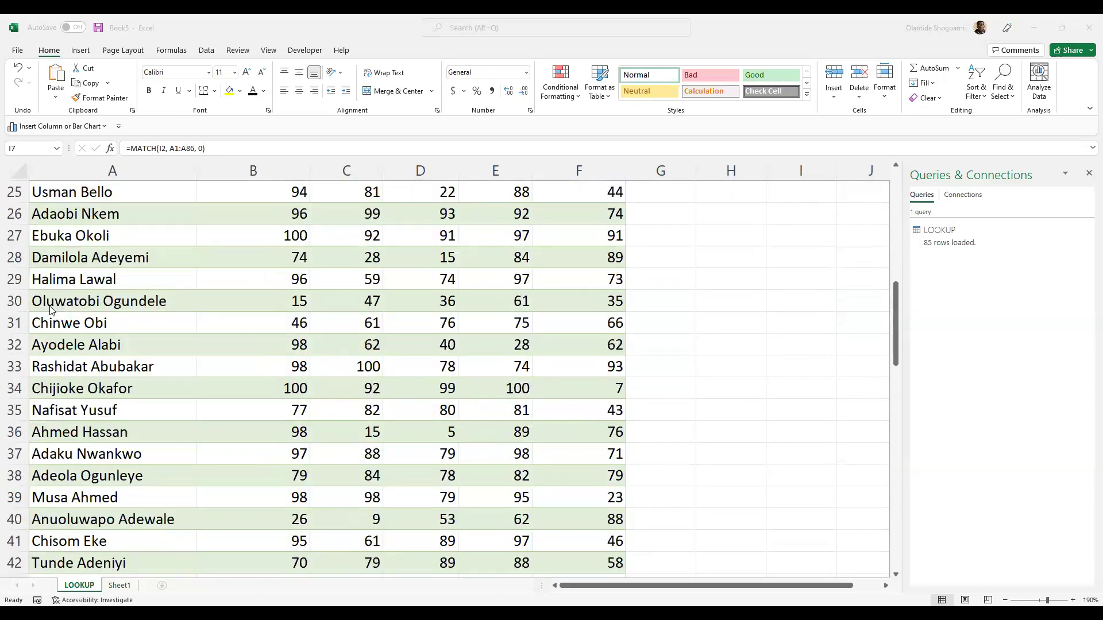
pyautogui.scroll(11, 54, 304)
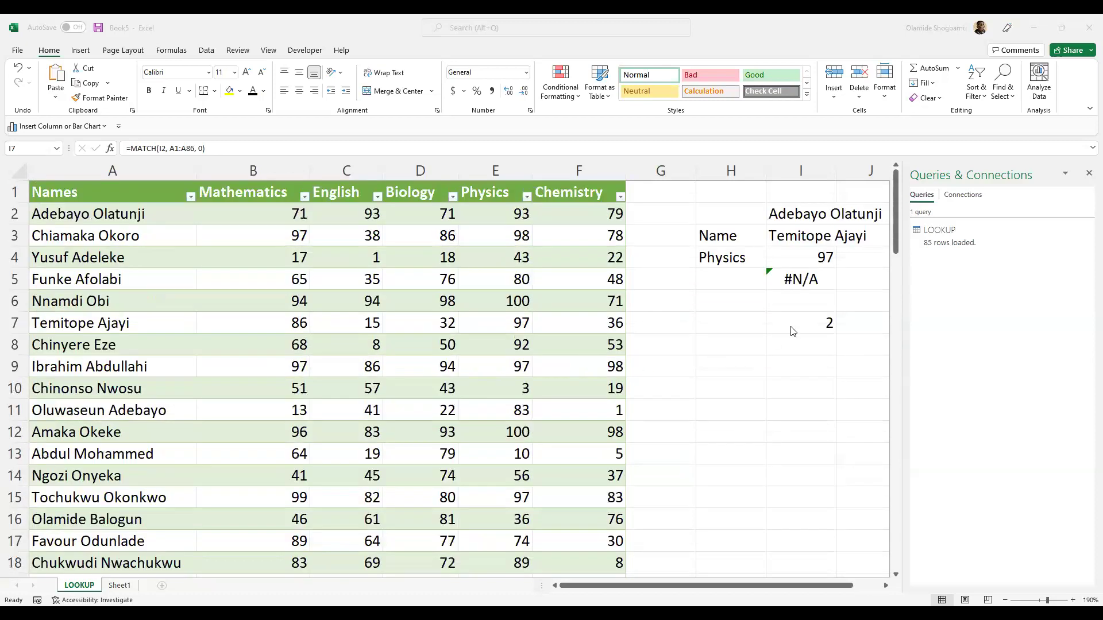
pyautogui.click(798, 322)
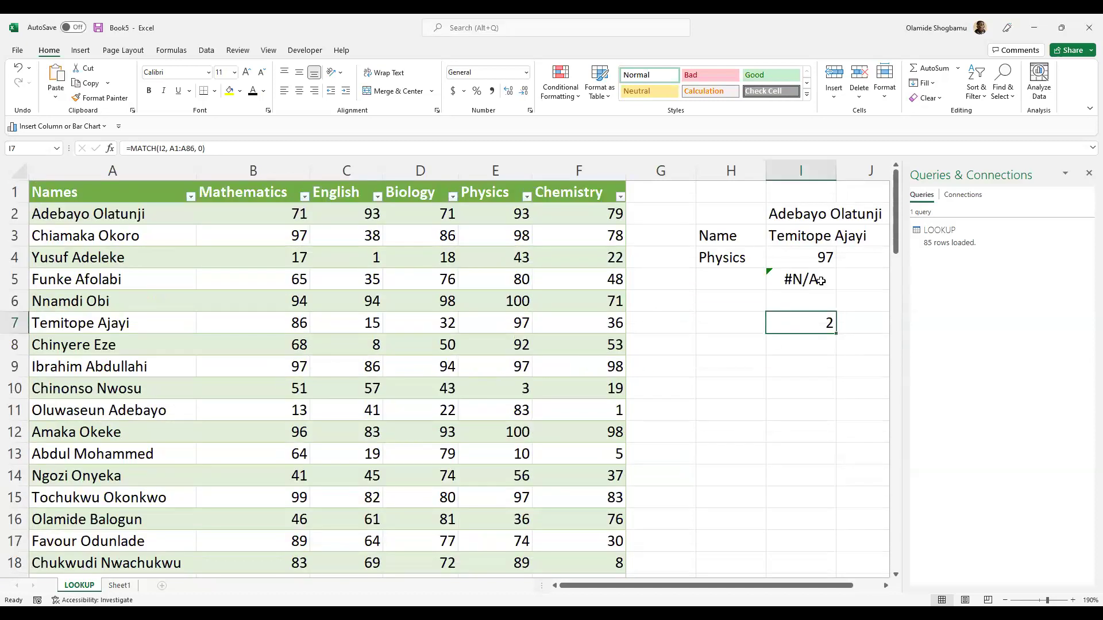
# - Replace the name in I2 with another student's name, then check that I7's MATCH now returns 58
pyautogui.doubleClick(807, 218)
pyautogui.click(771, 211)
pyautogui.click(877, 214)
pyautogui.click(884, 214)
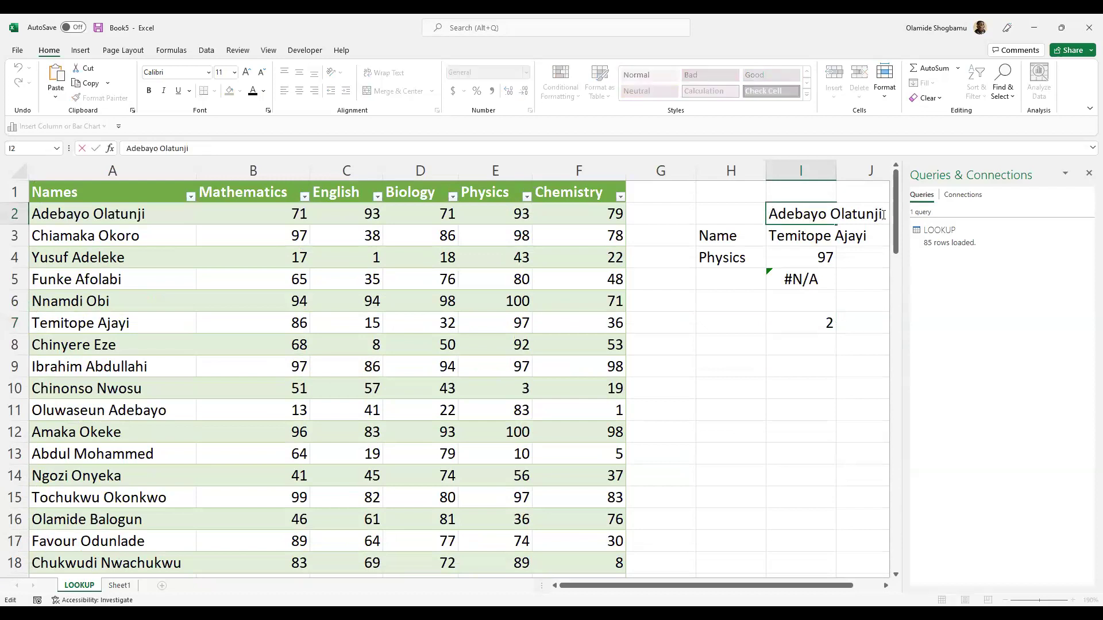
pyautogui.hotkey('shift', 'Left')
pyautogui.hotkey('shift', 'Left')
pyautogui.hotkey('shift', 'Left')
pyautogui.hotkey('shift', 'Left')
pyautogui.hotkey('shift', 'Left')
pyautogui.hotkey('shift', 'Left')
pyautogui.hotkey('shift', 'Left')
pyautogui.hotkey('shift', 'Left')
pyautogui.hotkey('shift', 'Left')
pyautogui.hotkey('shift', 'Left')
pyautogui.hotkey('shift', 'Left')
pyautogui.hotkey('shift', 'Left')
pyautogui.hotkey('shift', 'Left')
pyautogui.hotkey('shift', 'Left')
pyautogui.hotkey('shift', 'Left')
pyautogui.hotkey('shift', 'Left')
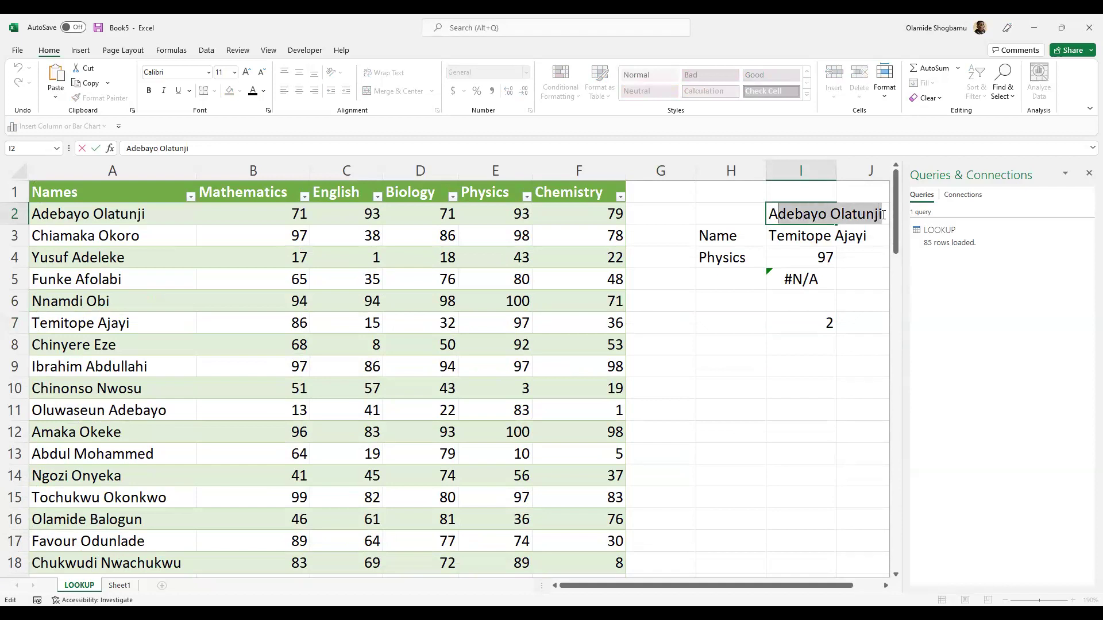
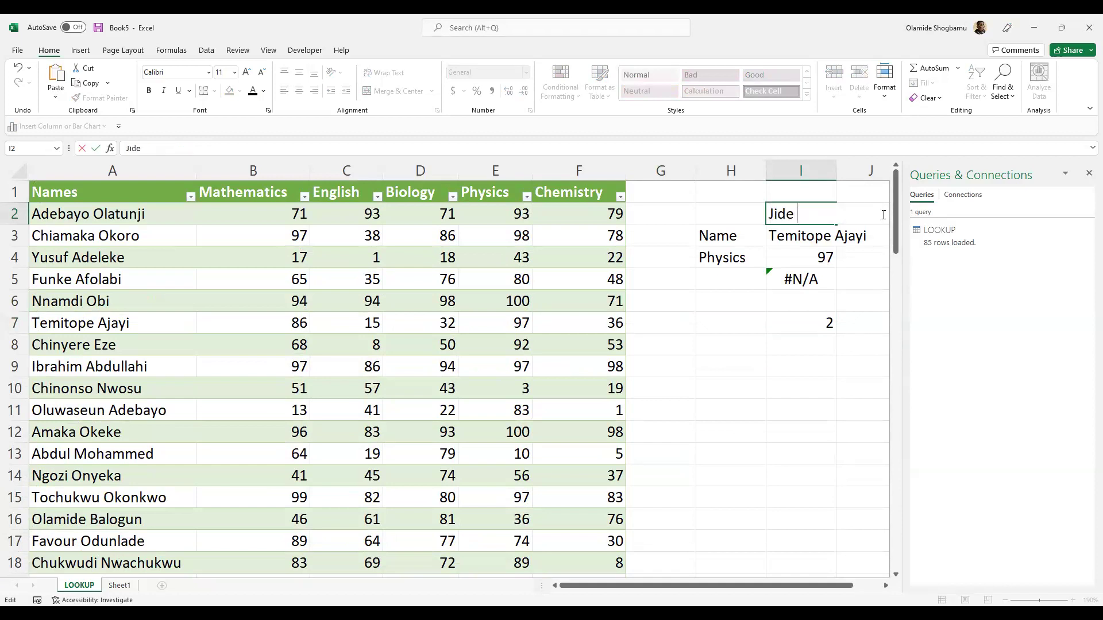
pyautogui.press('Return')
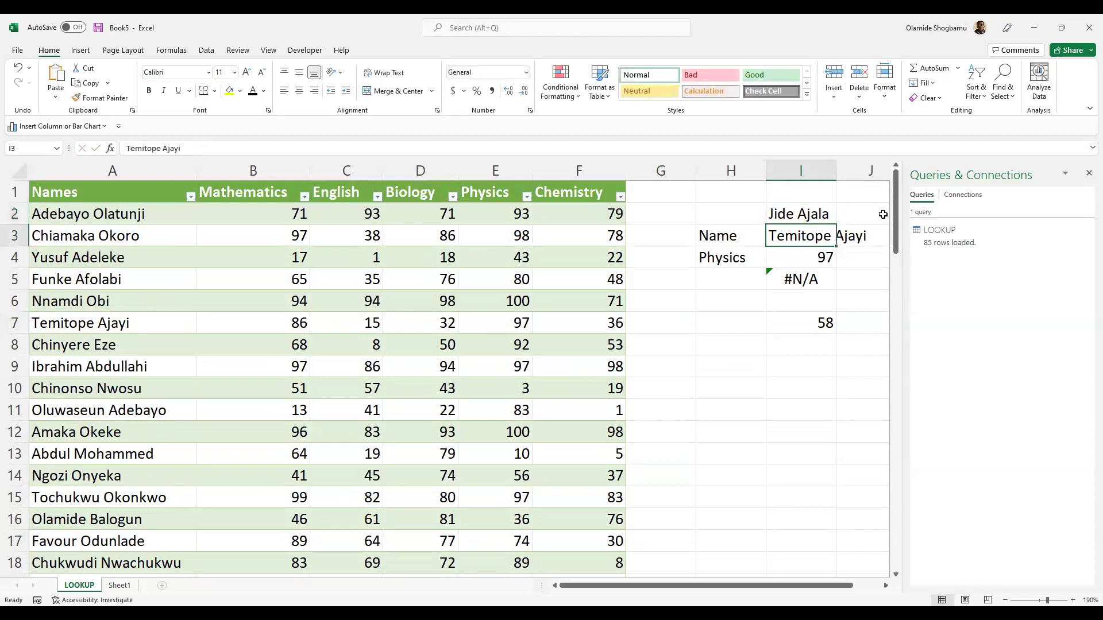
pyautogui.doubleClick(812, 325)
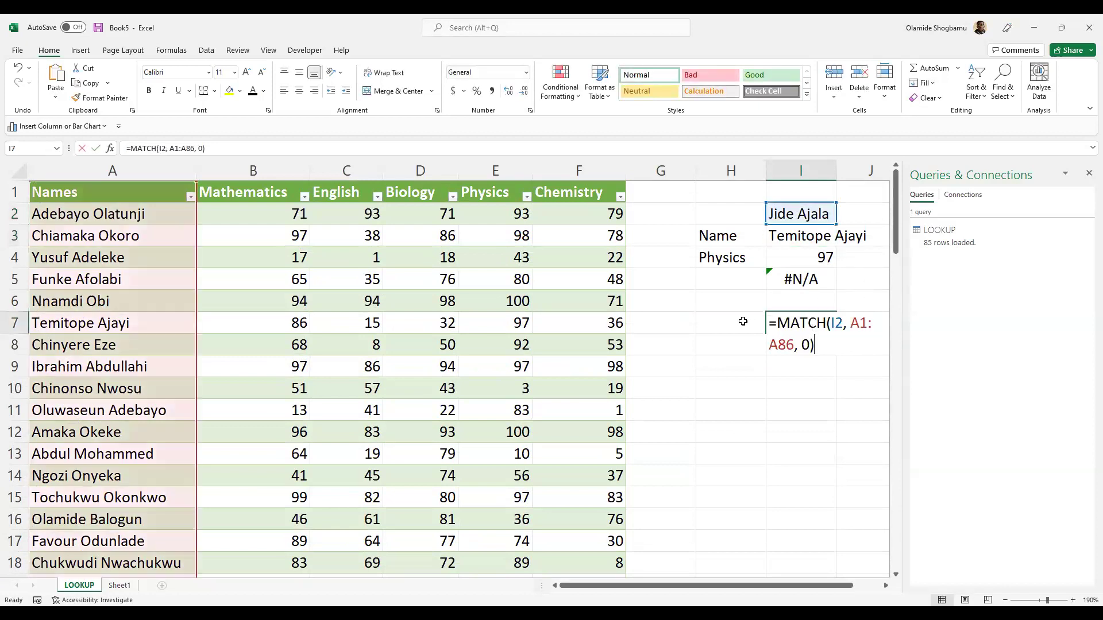
pyautogui.press('Escape')
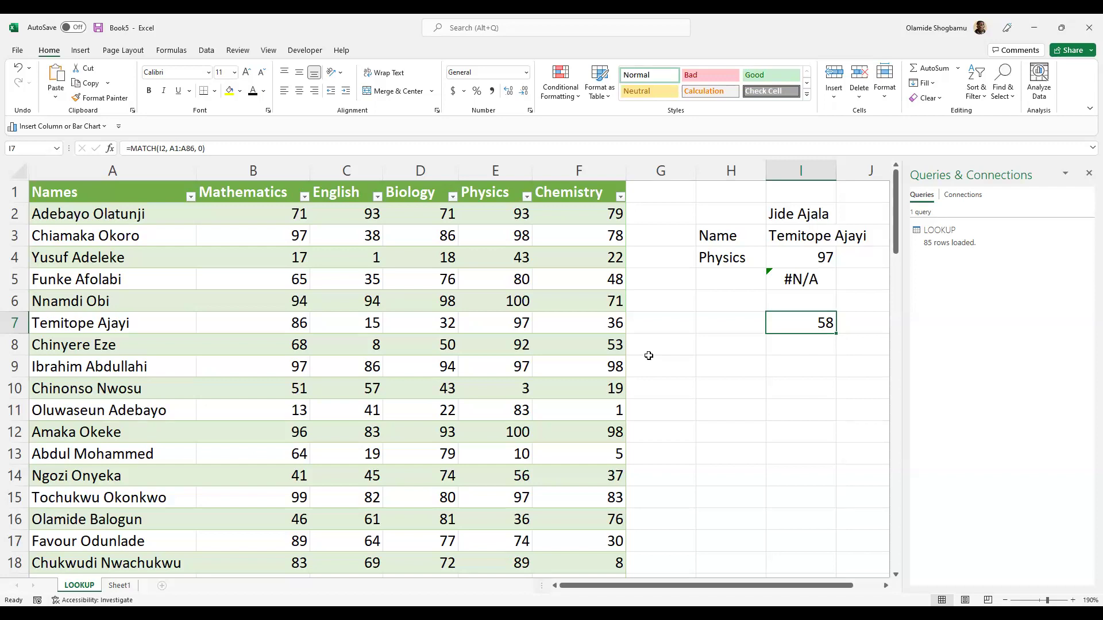
# - Enter =INDEX(D2:D86, 58) in H9, returning the Biology score 87
pyautogui.click(714, 369)
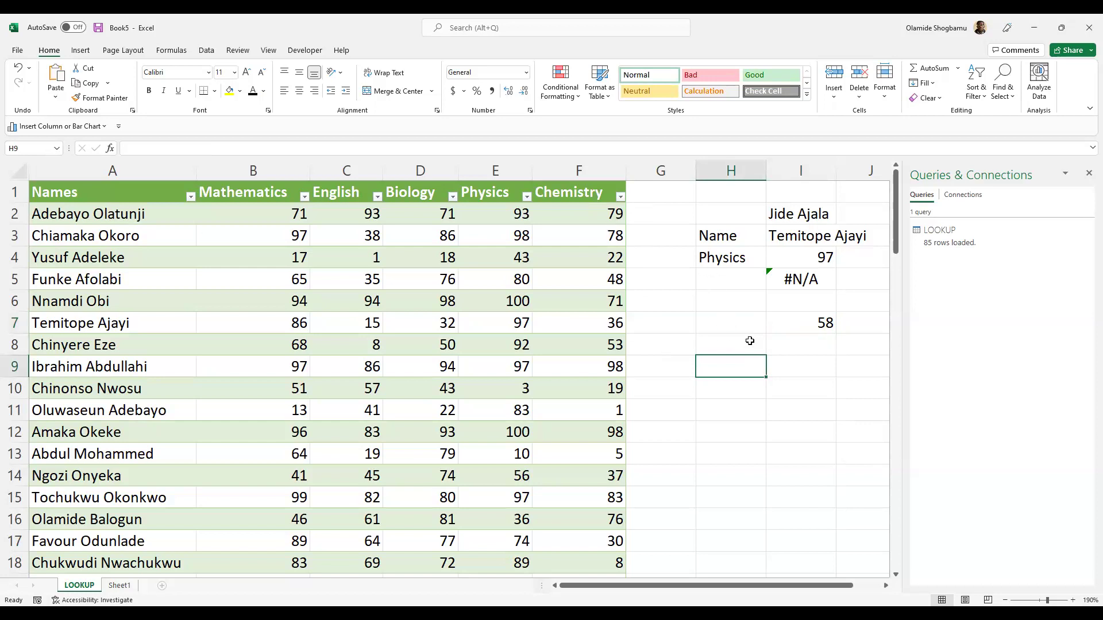
pyautogui.write('=i')
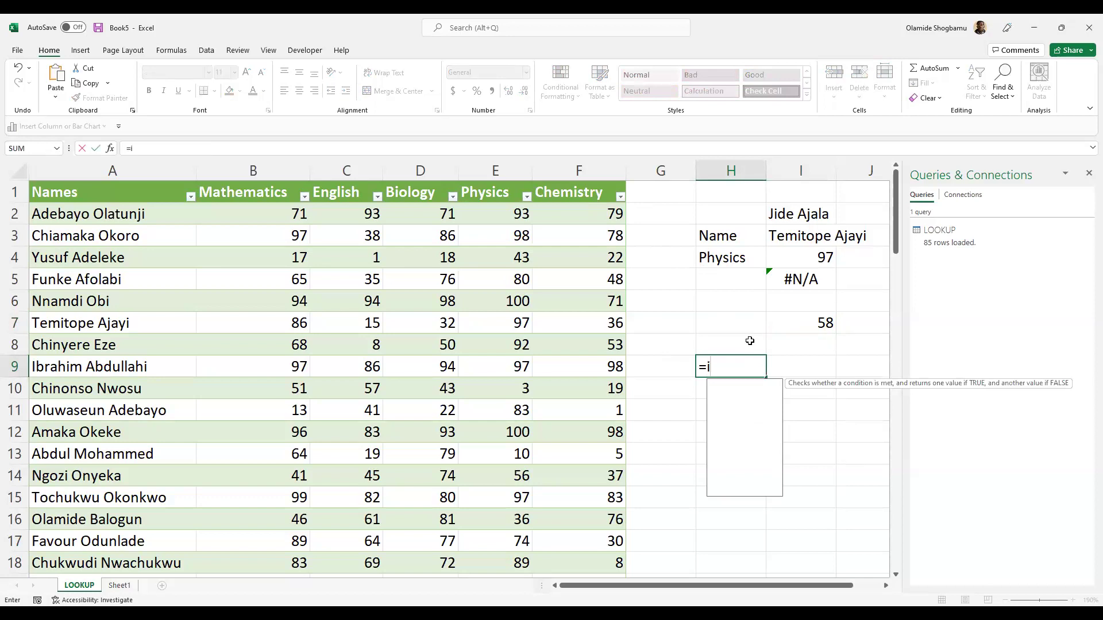
pyautogui.write('ndex(')
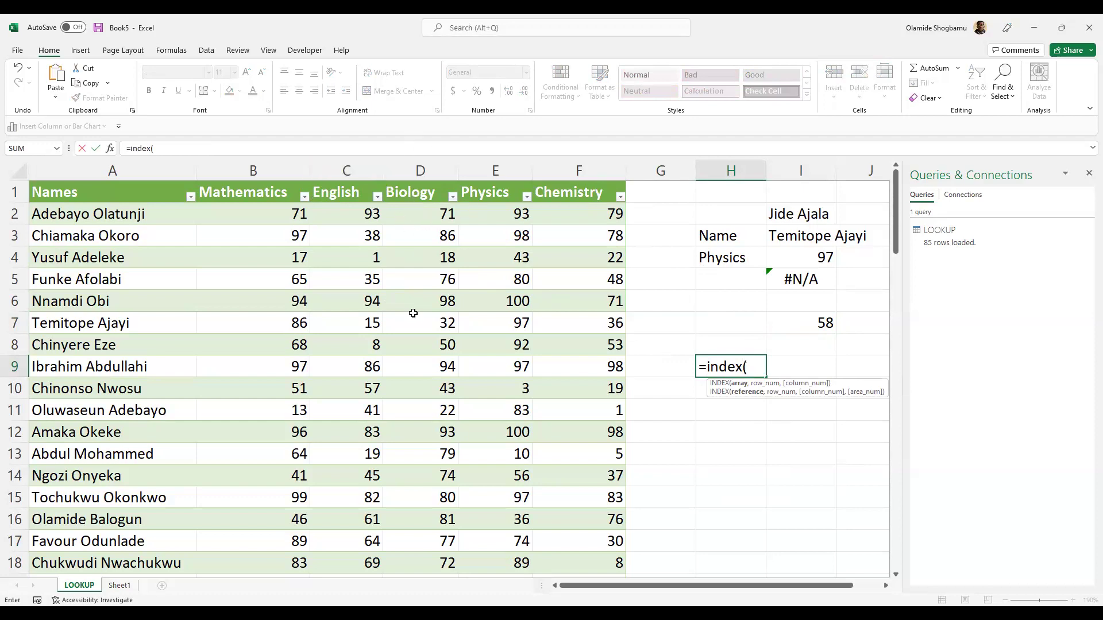
pyautogui.click(425, 169)
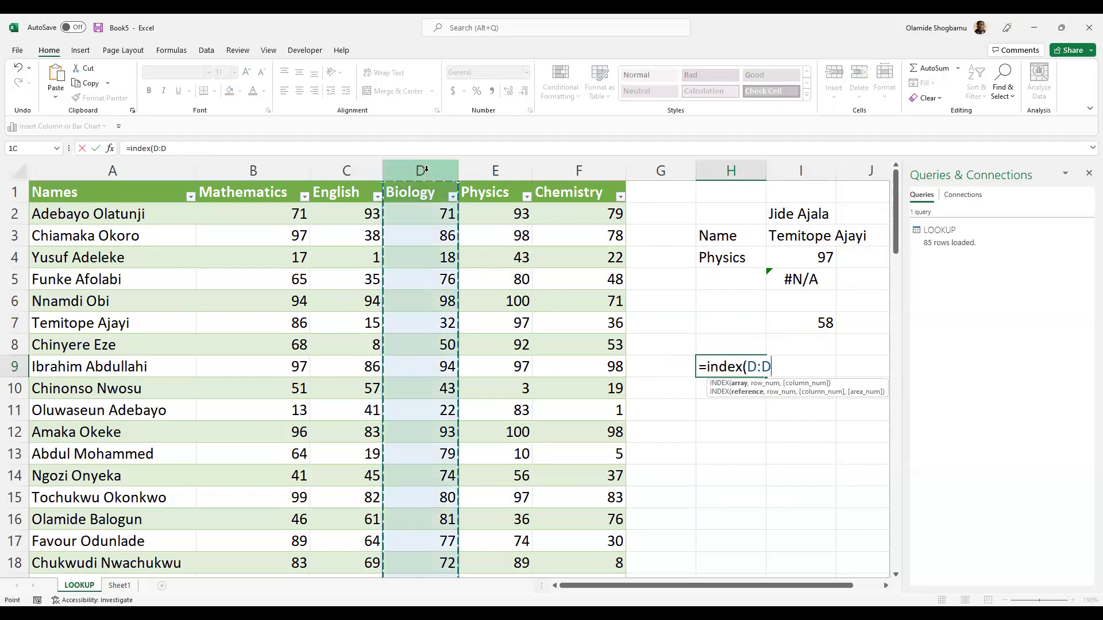
pyautogui.click(756, 366)
pyautogui.write('2')
pyautogui.press('End')
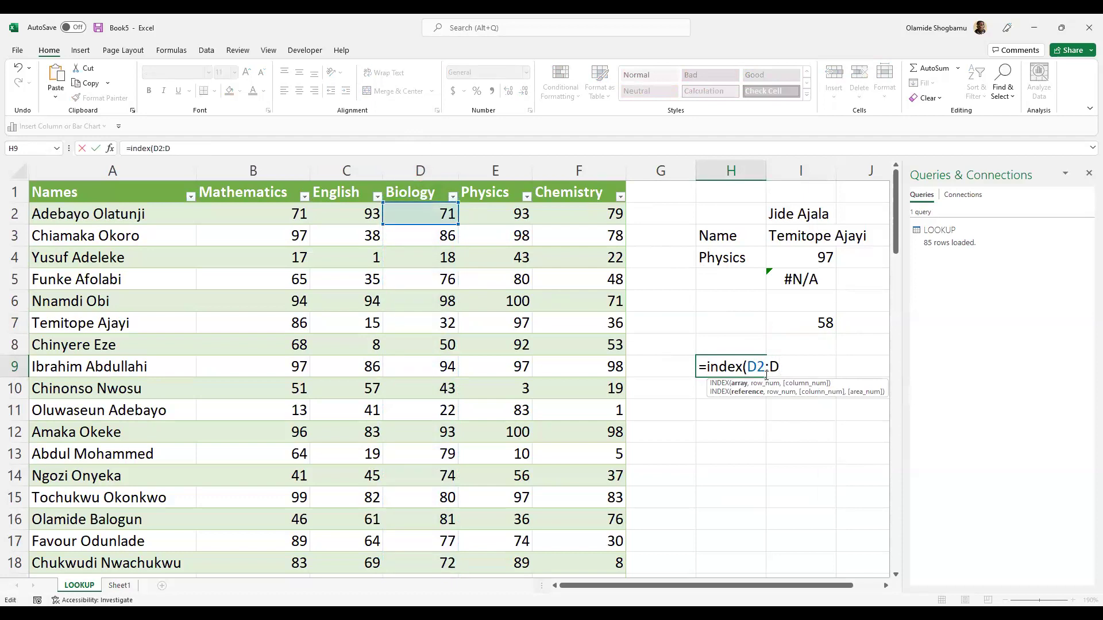
pyautogui.write('86')
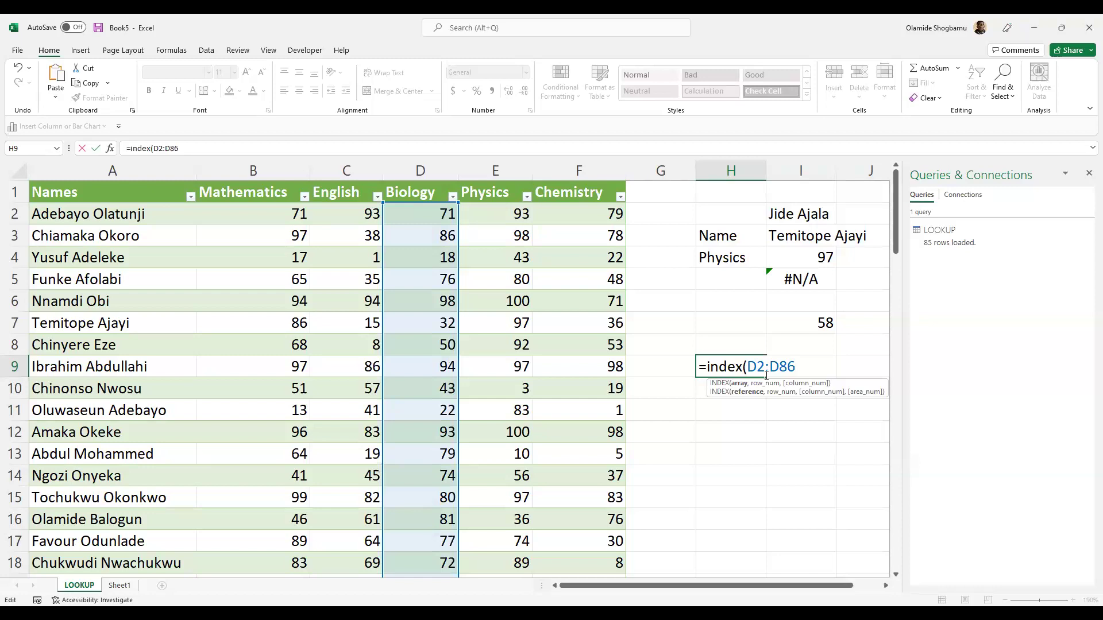
pyautogui.write(',')
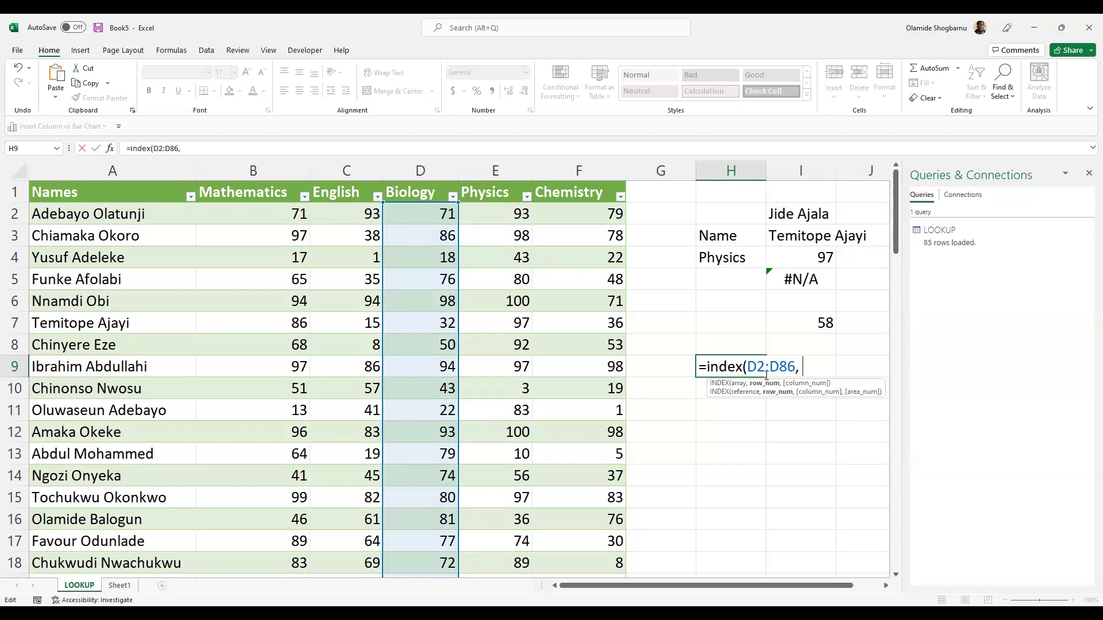
pyautogui.write(' 58)')
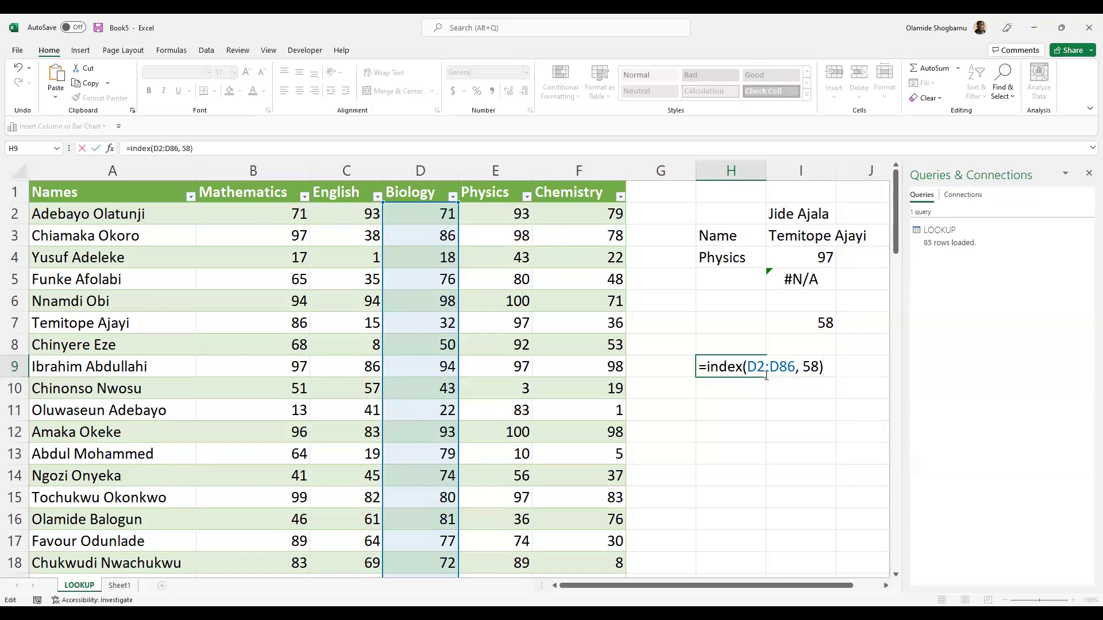
pyautogui.press('Return')
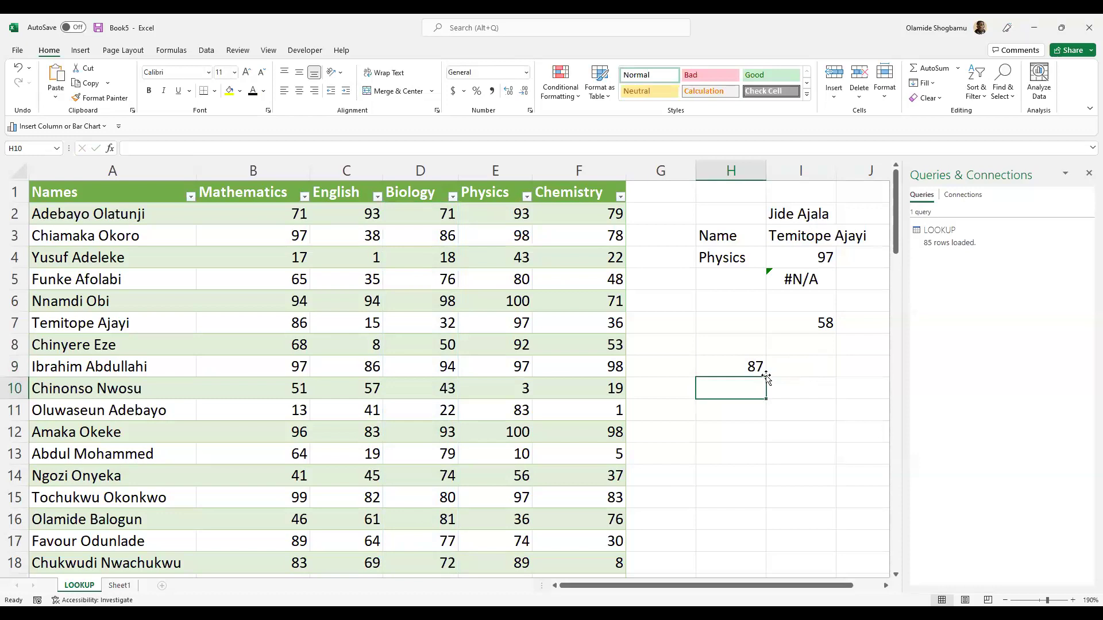
# - Try referencing I7's position inside H9's formula, then discard the edit and select I9
pyautogui.click(748, 367)
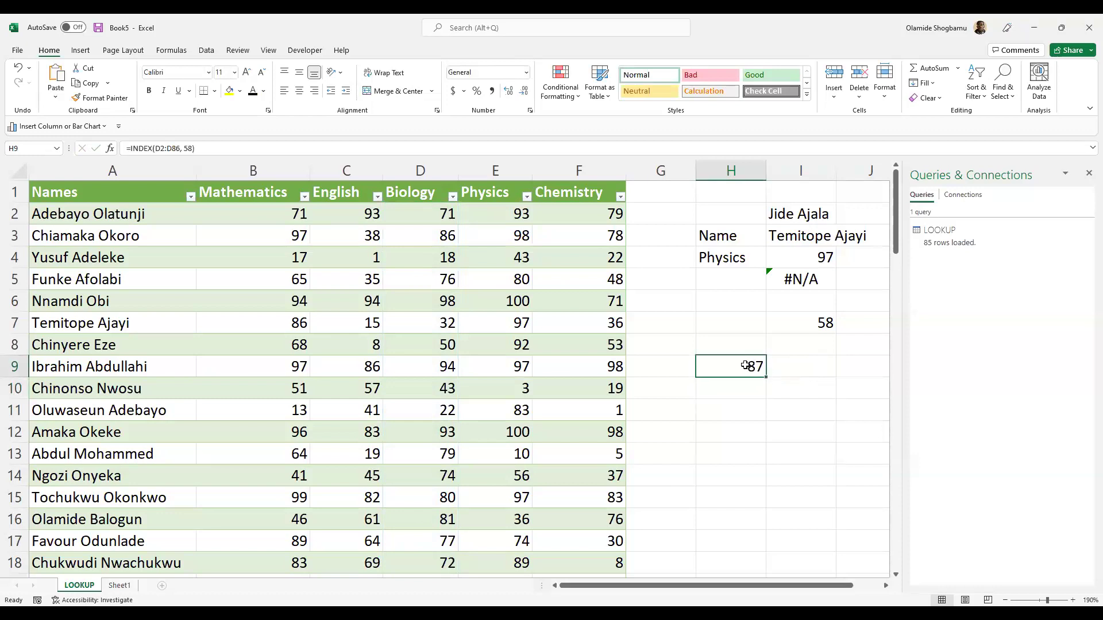
pyautogui.doubleClick(750, 368)
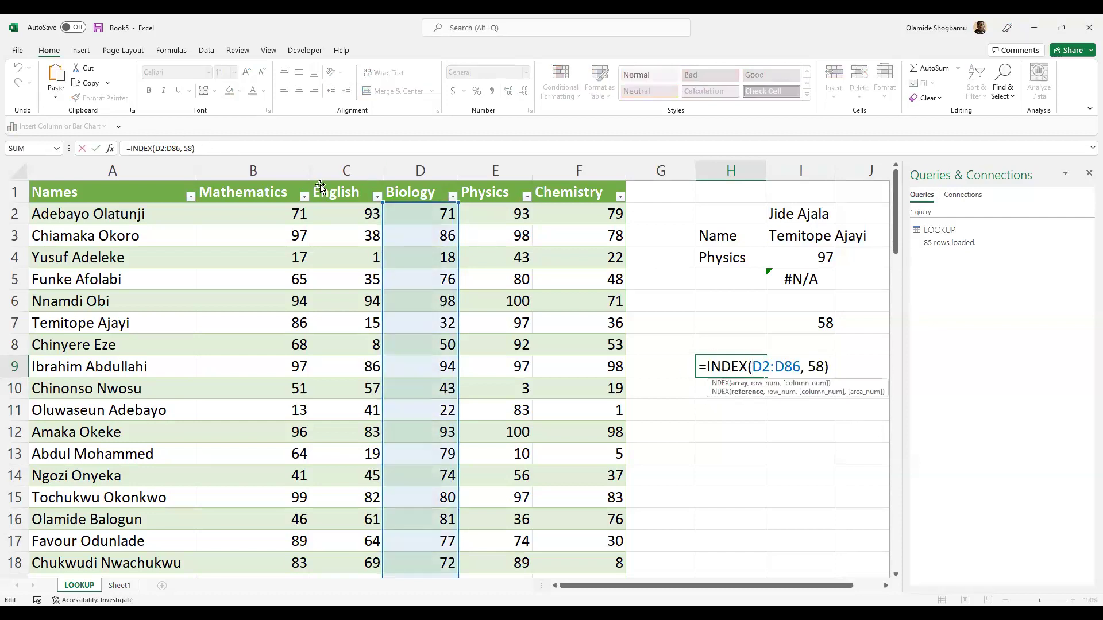
pyautogui.click(804, 322)
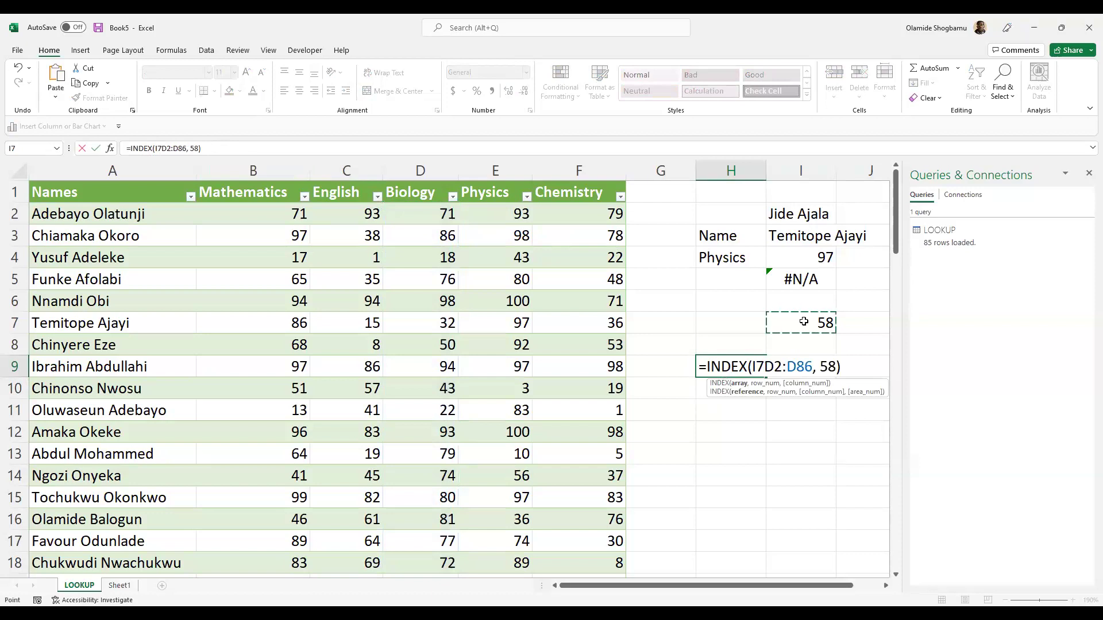
pyautogui.click(131, 148)
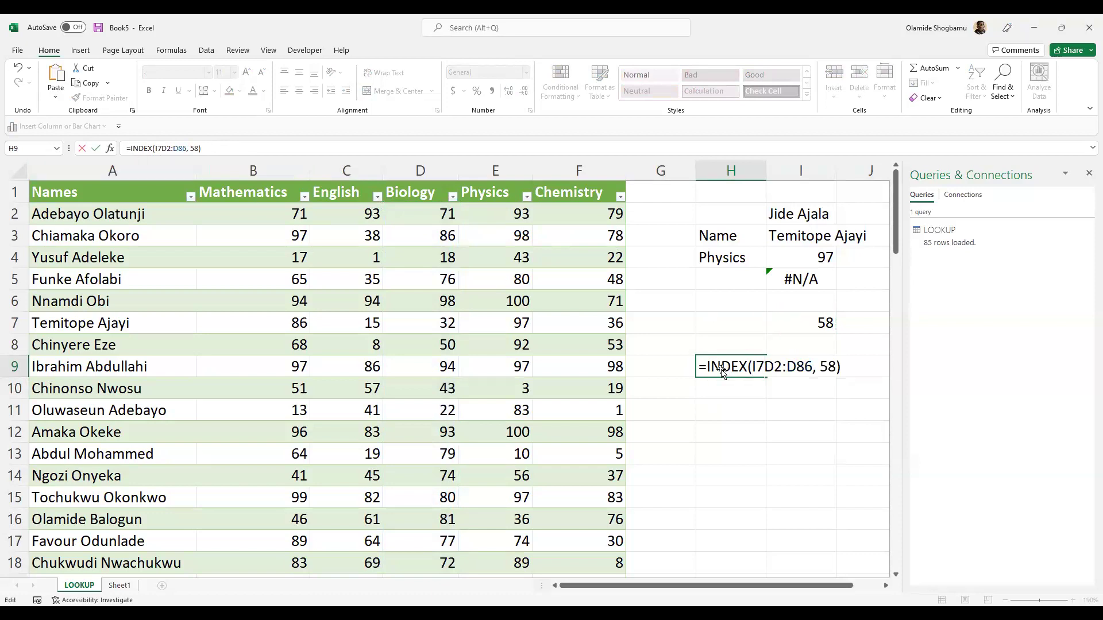
pyautogui.click(746, 410)
pyautogui.click(718, 310)
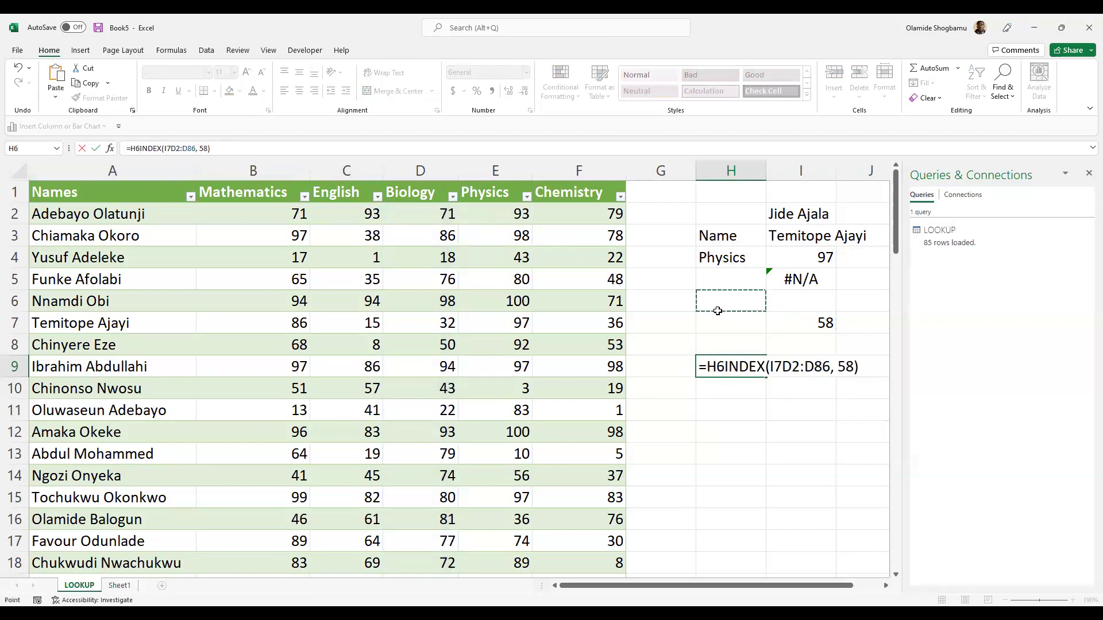
pyautogui.press('Escape')
pyautogui.click(817, 371)
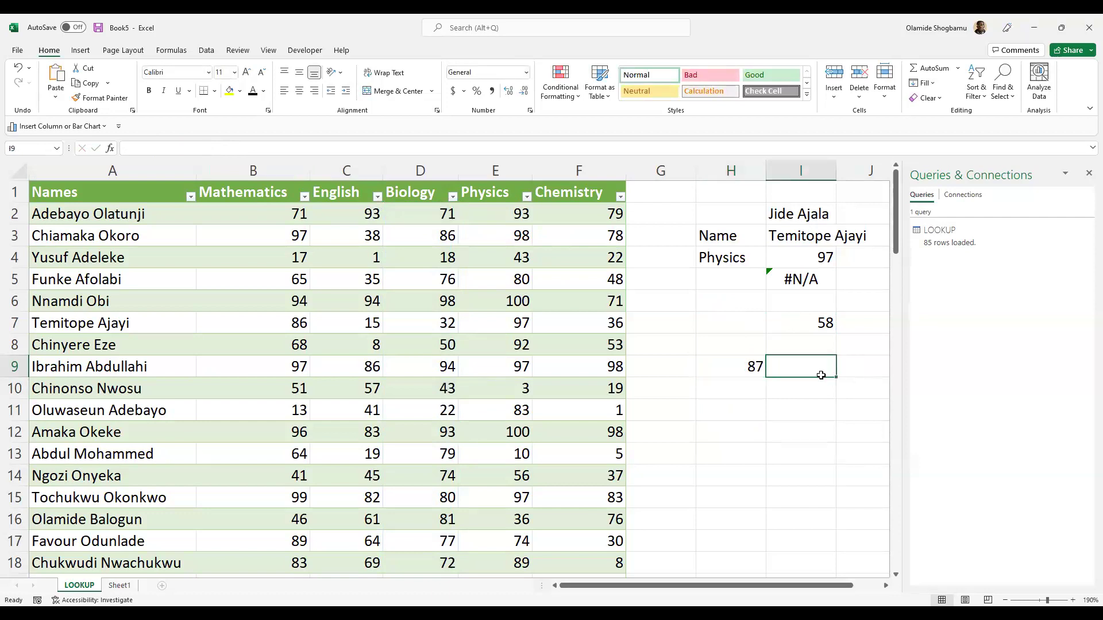
# - Start an INDEX formula in I9 using the Biology column range from D2 down
pyautogui.write('+')
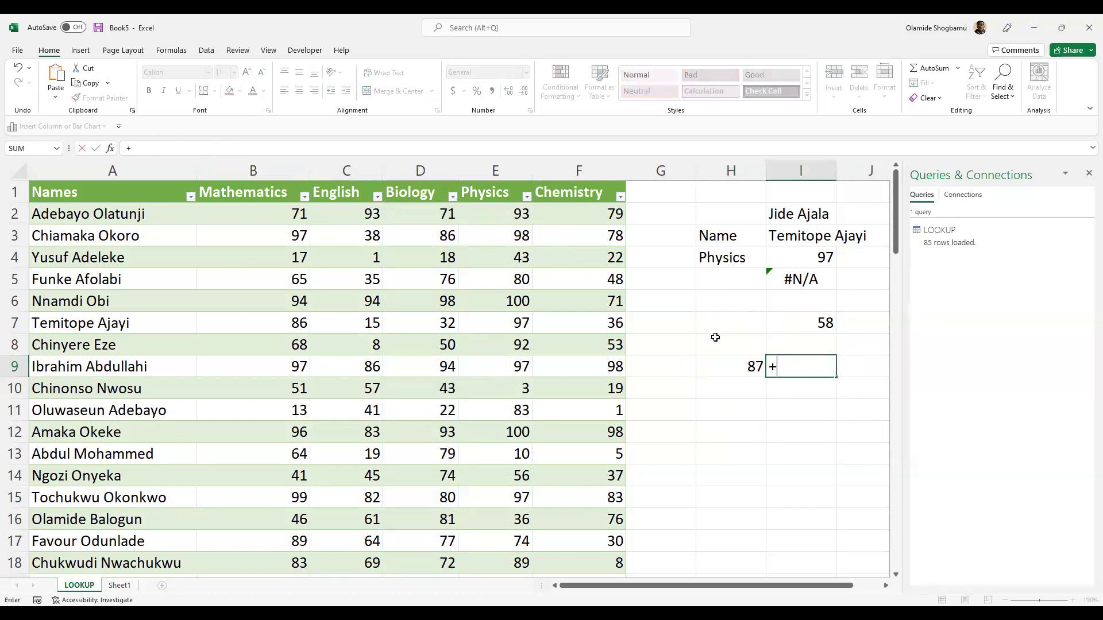
pyautogui.press('BackSpace')
pyautogui.write('=INDEX(')
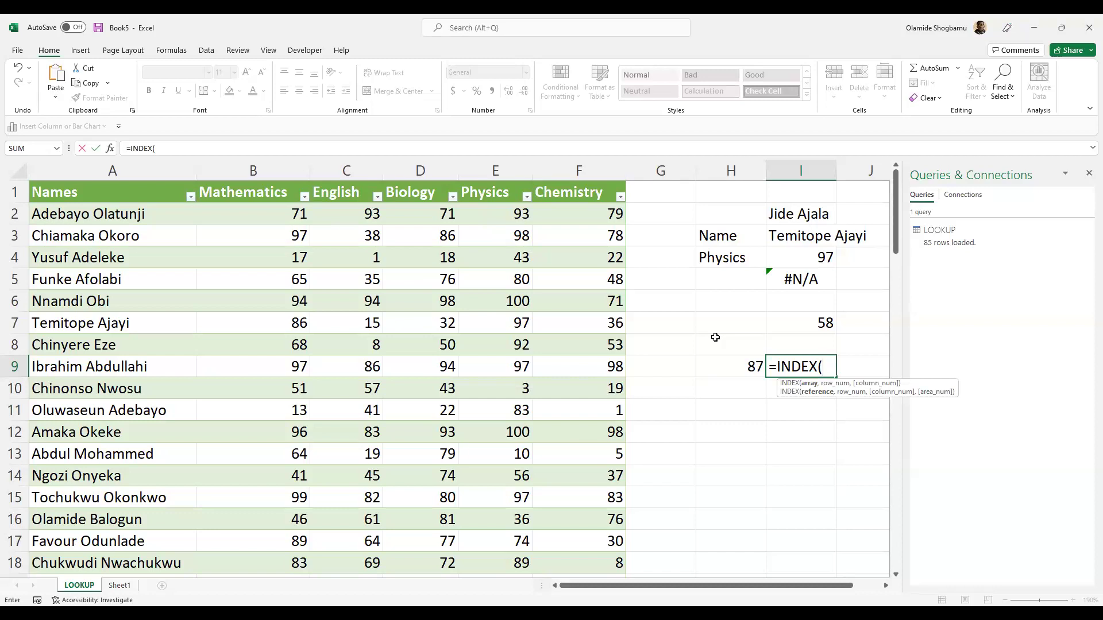
pyautogui.click(423, 208)
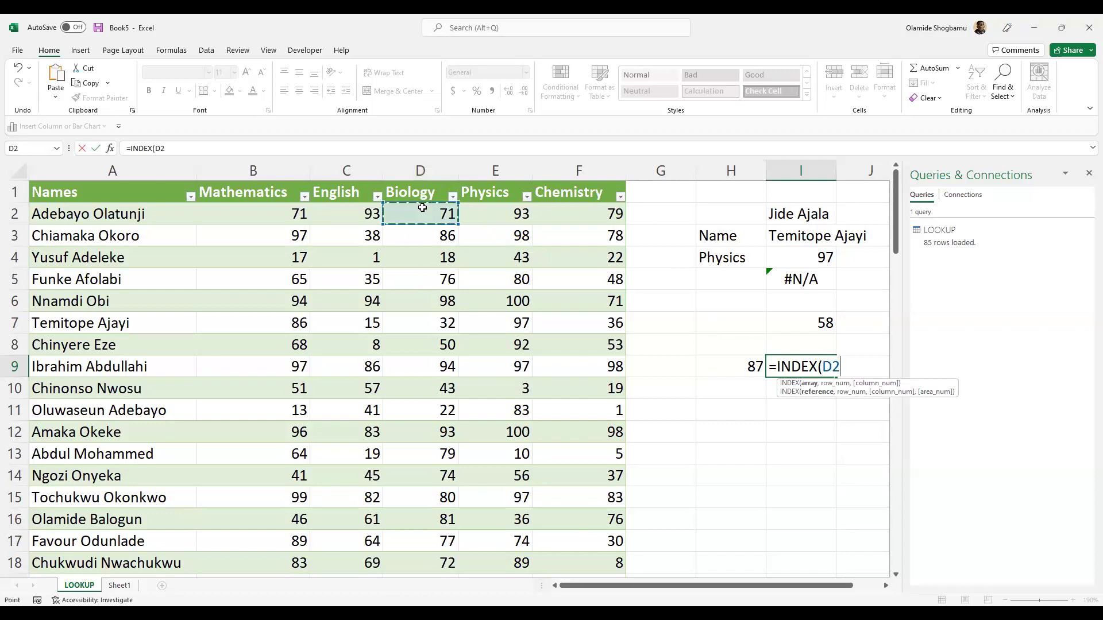
pyautogui.hotkey('ctrl', 'shift', 'Down')
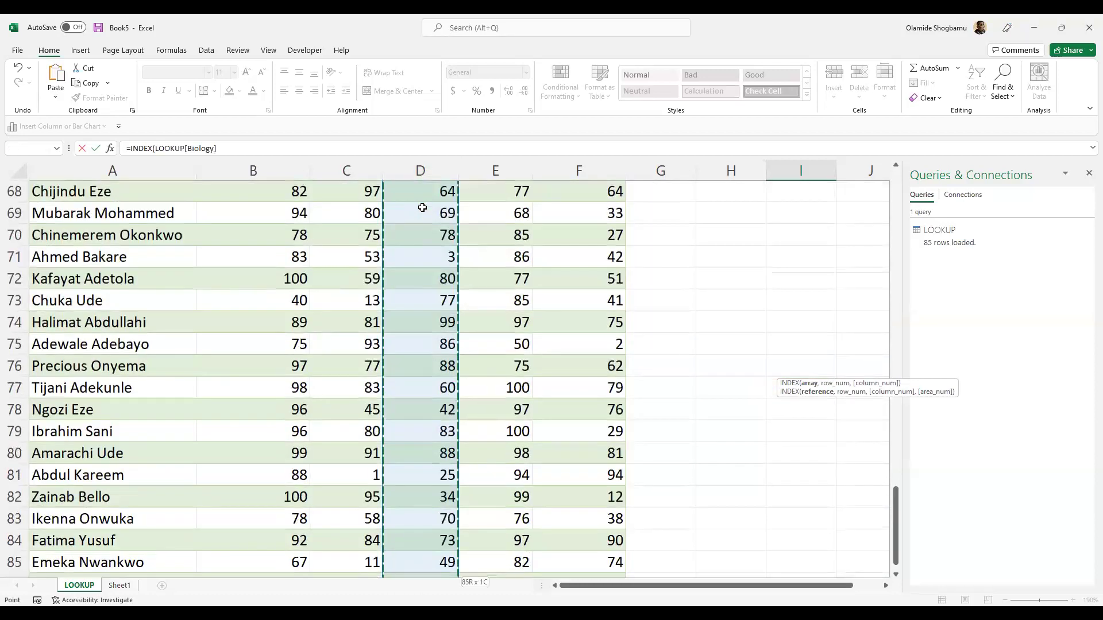
pyautogui.scroll(16, 718, 238)
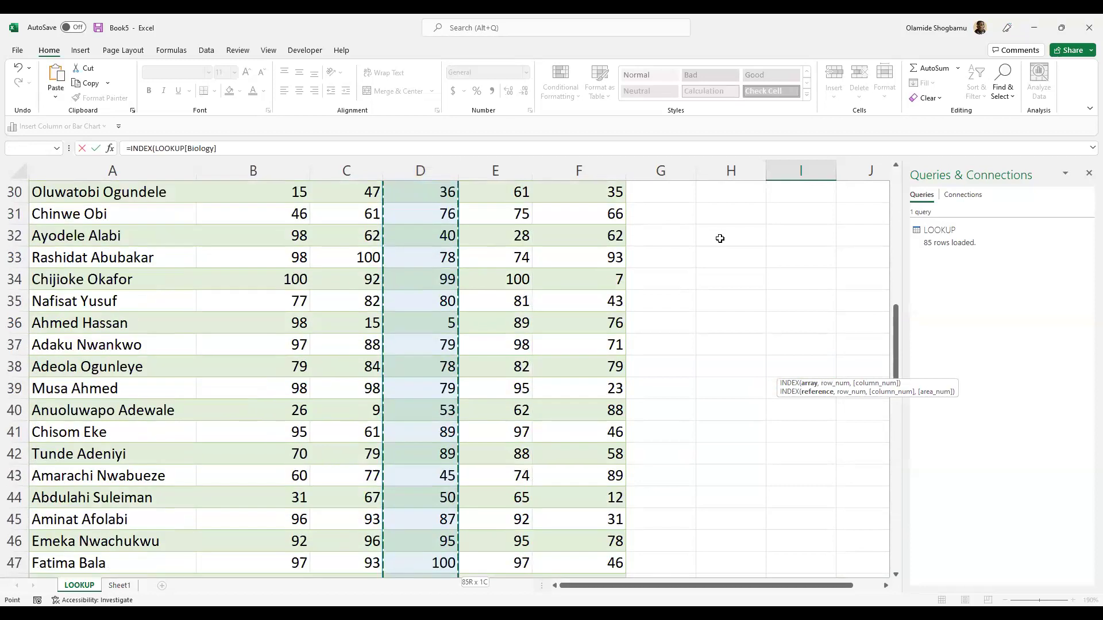
pyautogui.scroll(6, 843, 299)
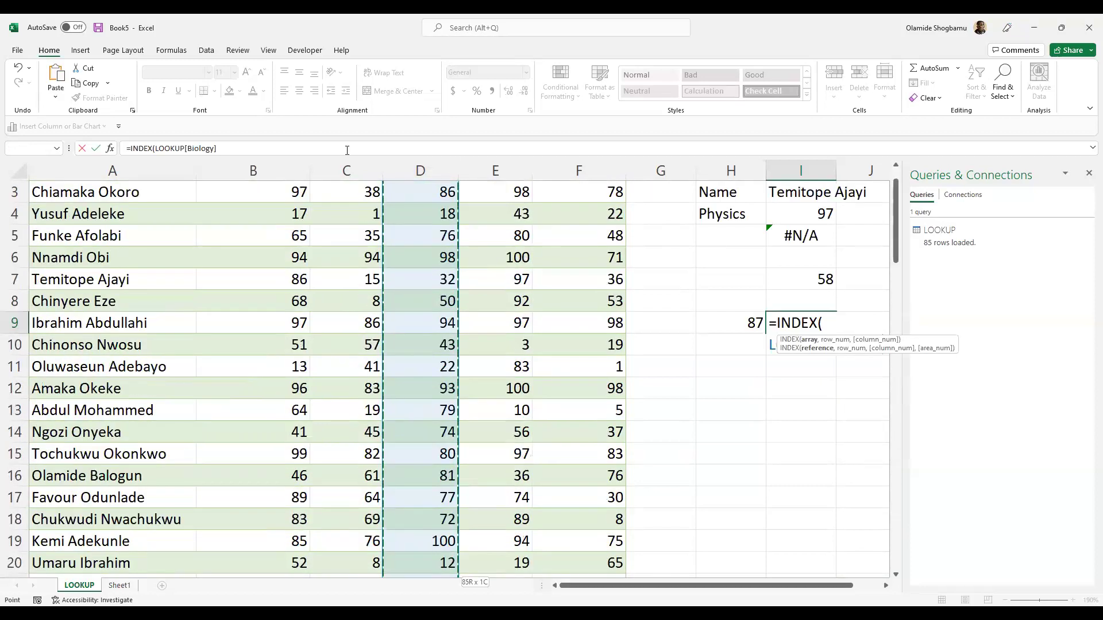
pyautogui.click(307, 150)
# - Add a MATCH over the Names range A1:A86 as INDEX's second argument
pyautogui.write(',')
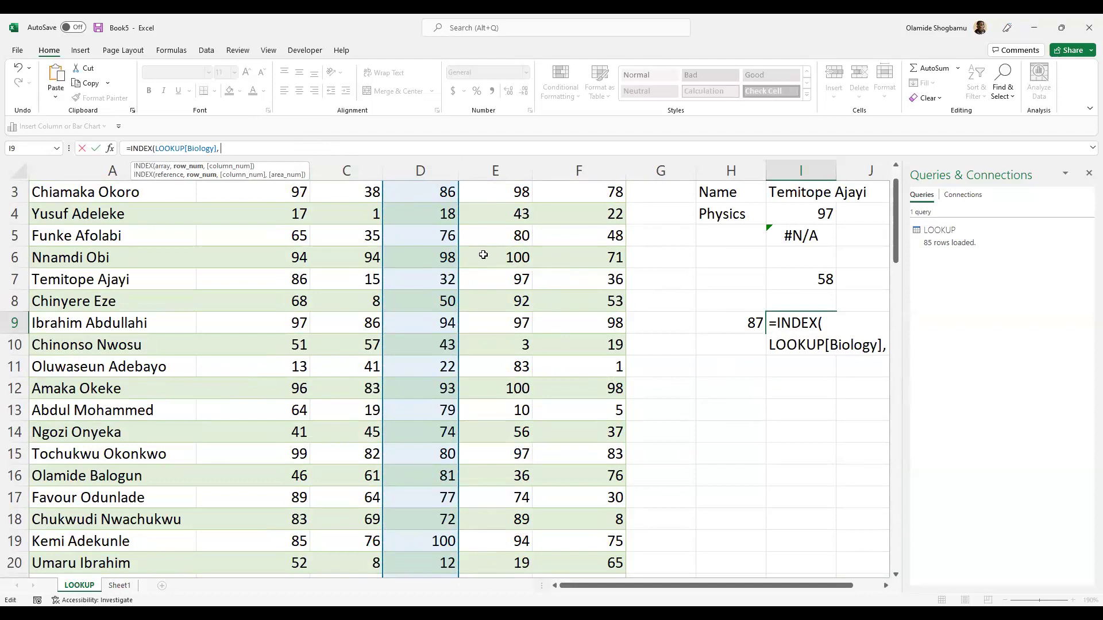
pyautogui.write('MATCH(')
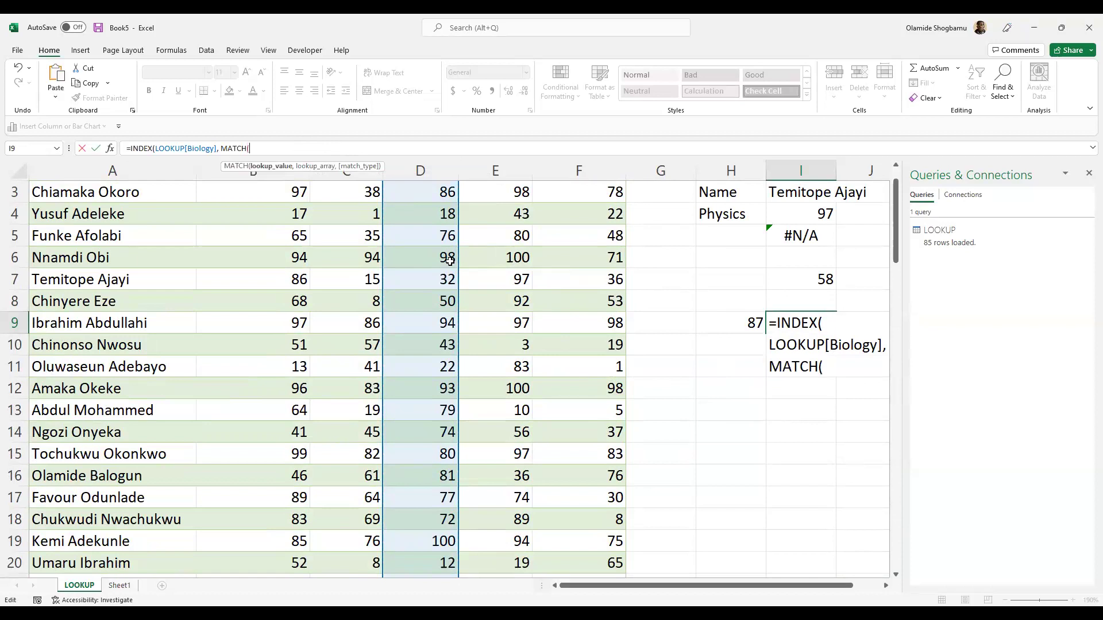
pyautogui.scroll(2, 98, 230)
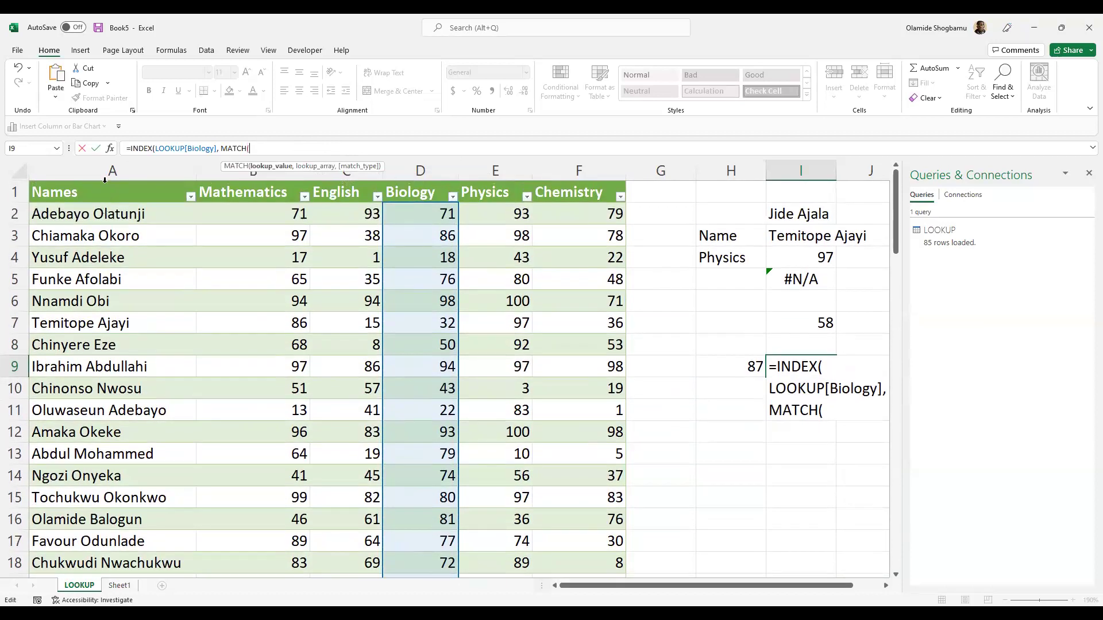
pyautogui.click(122, 168)
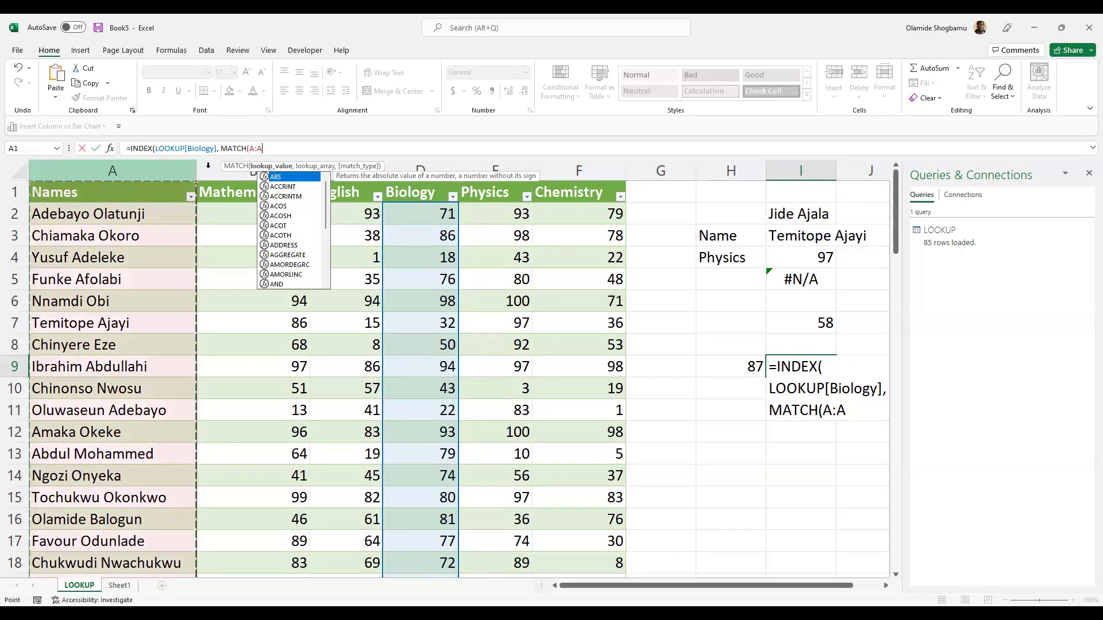
pyautogui.scroll(-5, 185, 225)
pyautogui.scroll(5, 187, 213)
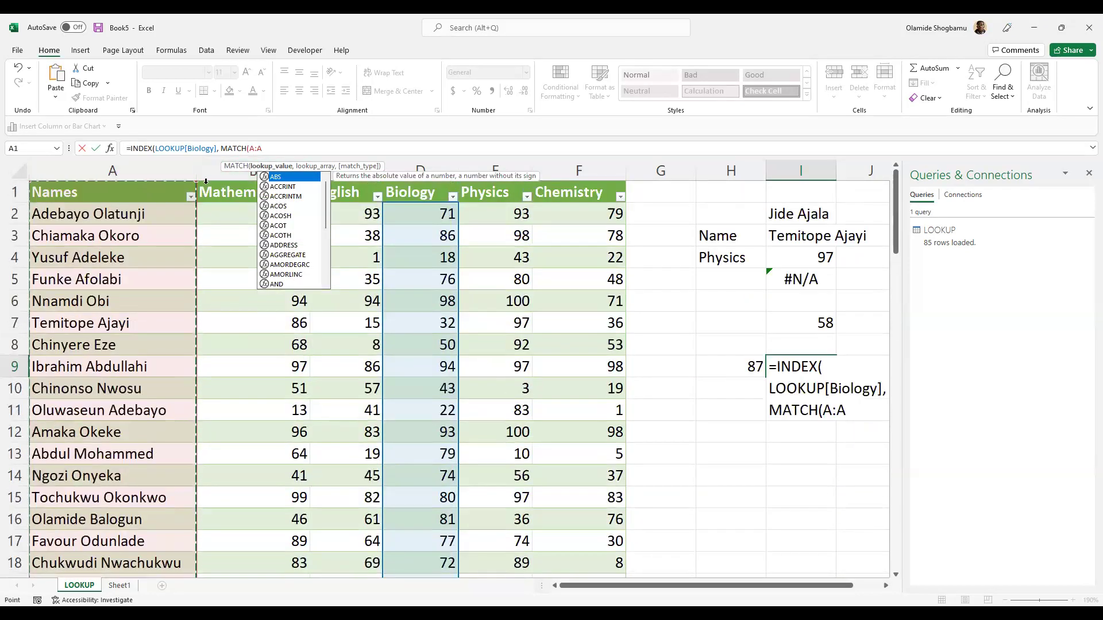
pyautogui.click(271, 166)
pyautogui.write('A1')
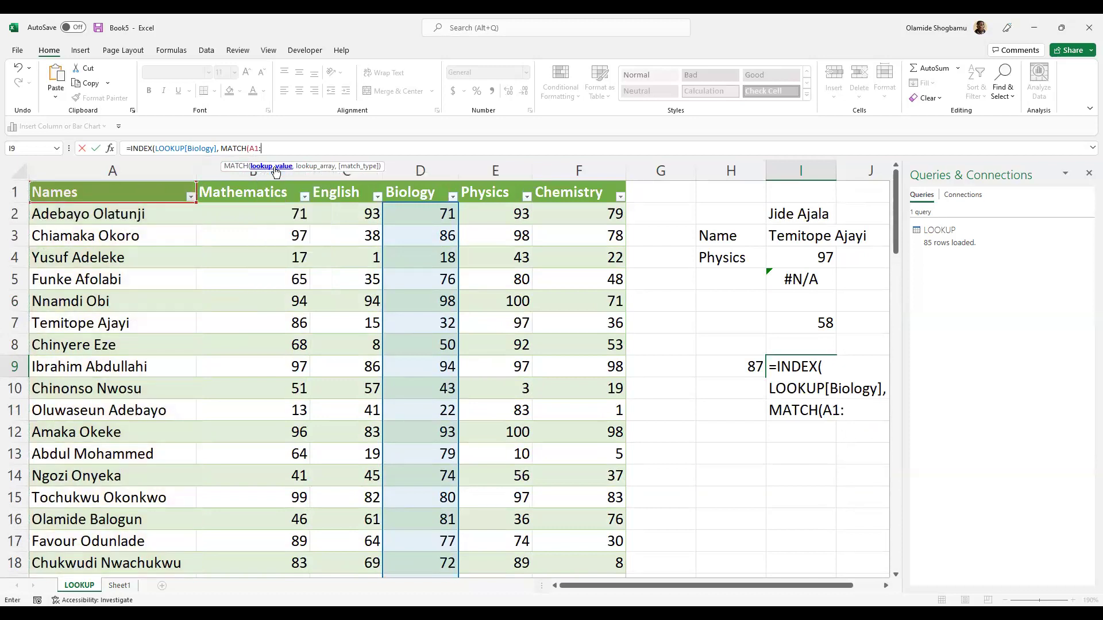
pyautogui.hotkey('ctrl', 'shift', 'Down')
pyautogui.hotkey('ctrl', 'shift', 'Up')
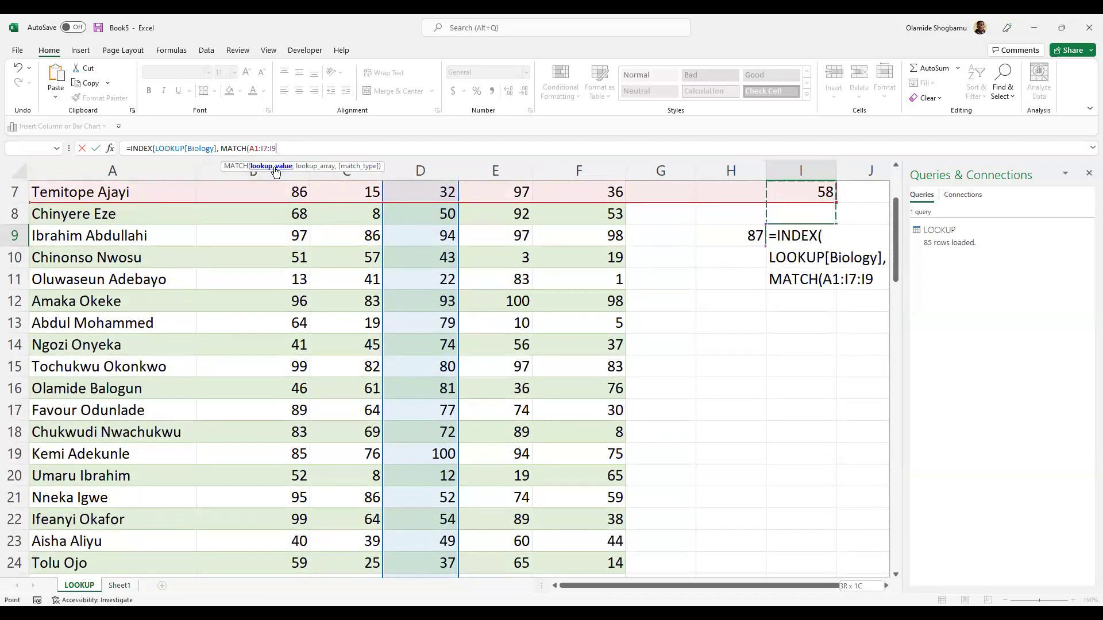
pyautogui.press('BackSpace')
pyautogui.press('BackSpace')
pyautogui.press('BackSpace')
pyautogui.press('BackSpace')
pyautogui.press('BackSpace')
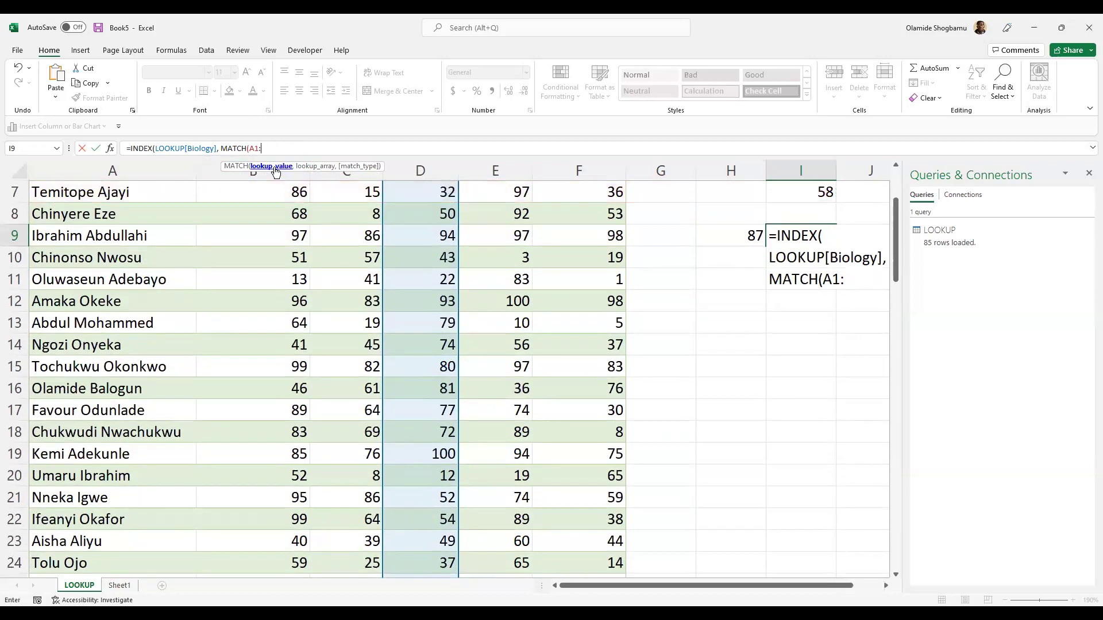
pyautogui.write('A')
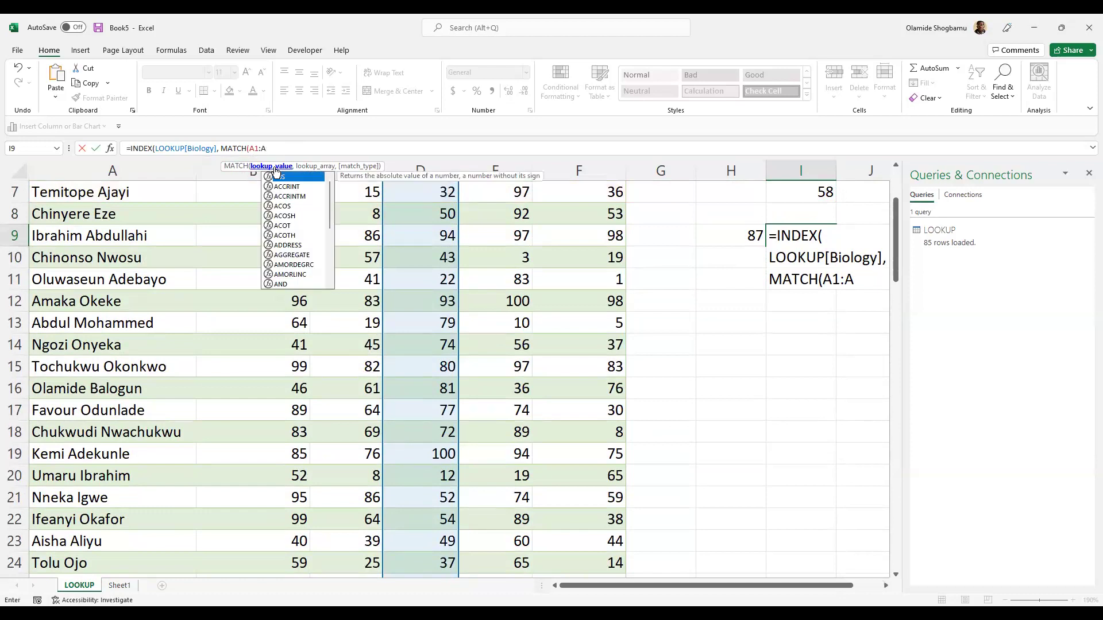
pyautogui.write('86')
# - Finish the MATCH with I2 and 0 and commit the formula, which returns #N/A
pyautogui.scroll(2, 352, 253)
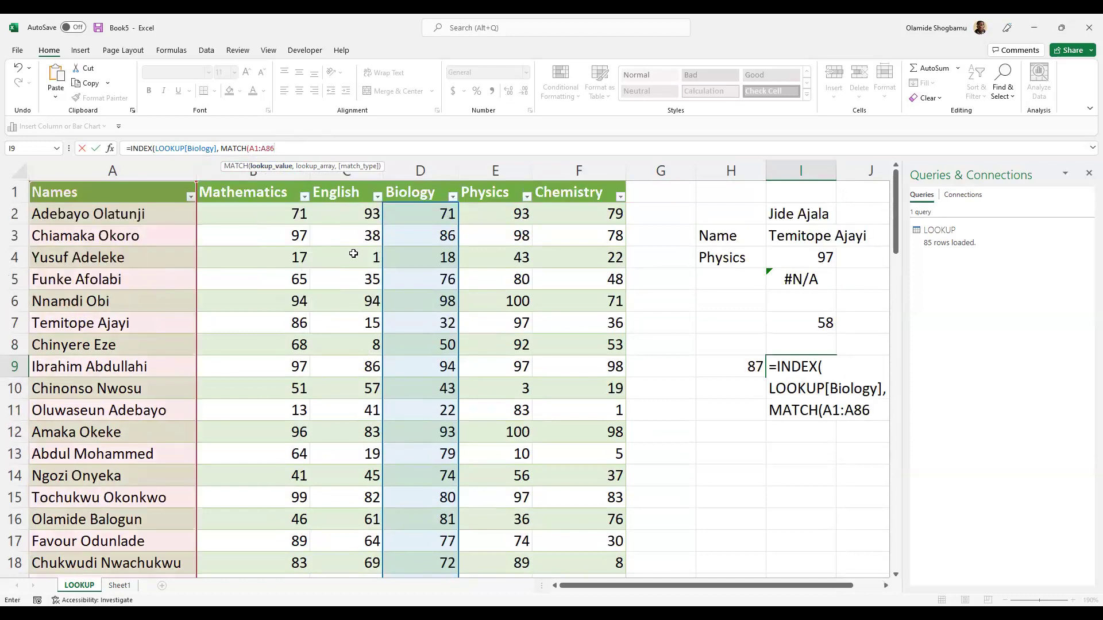
pyautogui.click(305, 148)
pyautogui.hotkey('shift', 'Left')
pyautogui.hotkey('shift', 'Left')
pyautogui.hotkey('shift', 'Left')
pyautogui.click(304, 155)
pyautogui.write(',')
pyautogui.click(816, 216)
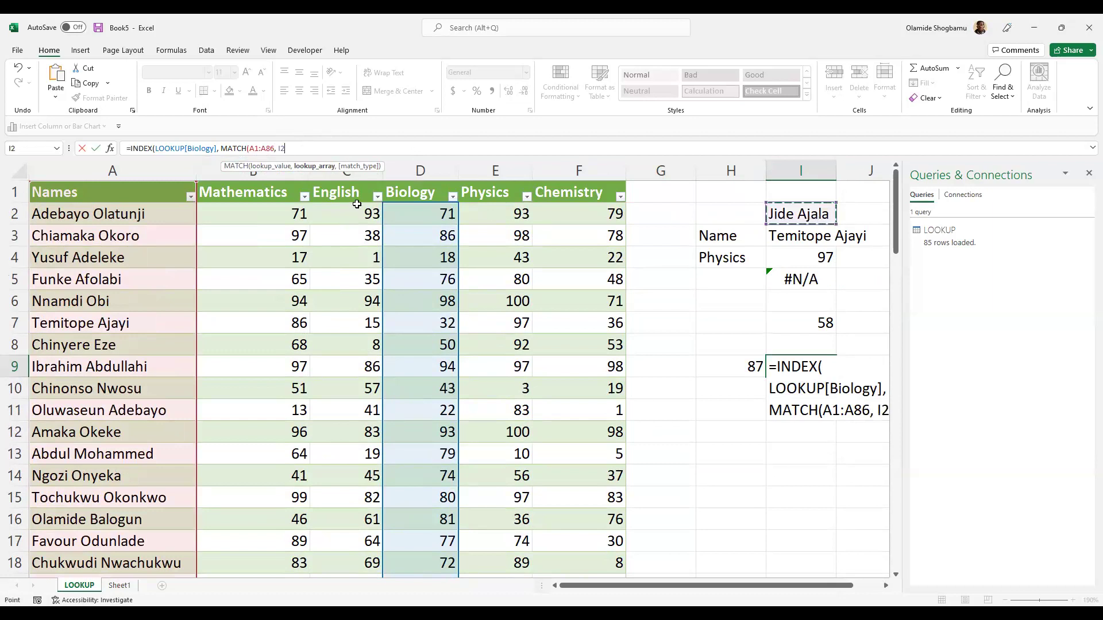
pyautogui.write(', ')
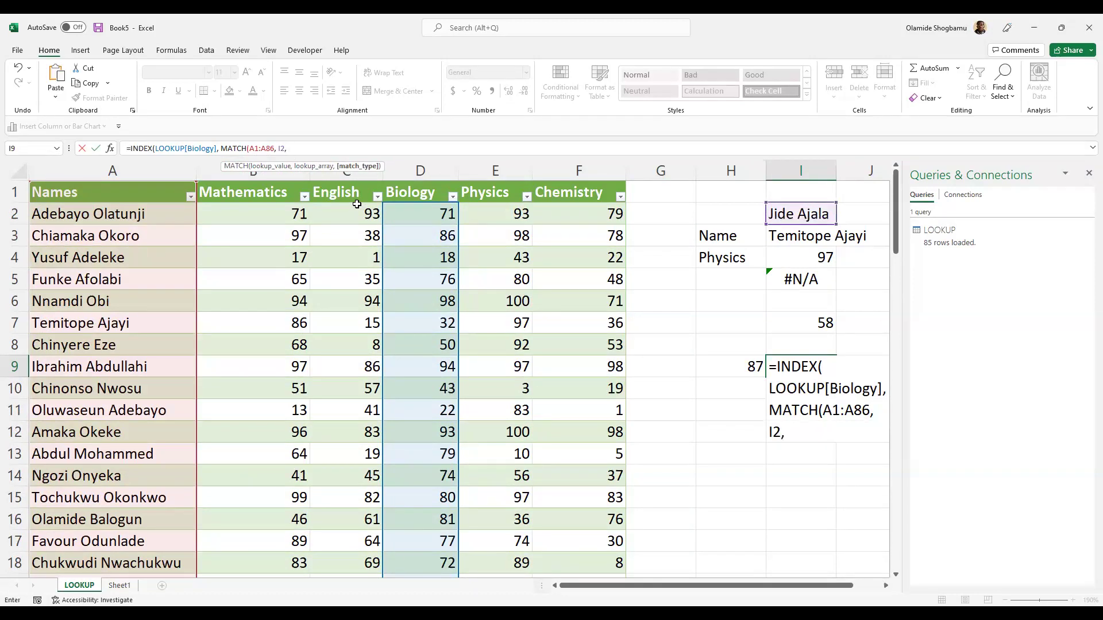
pyautogui.write('0')
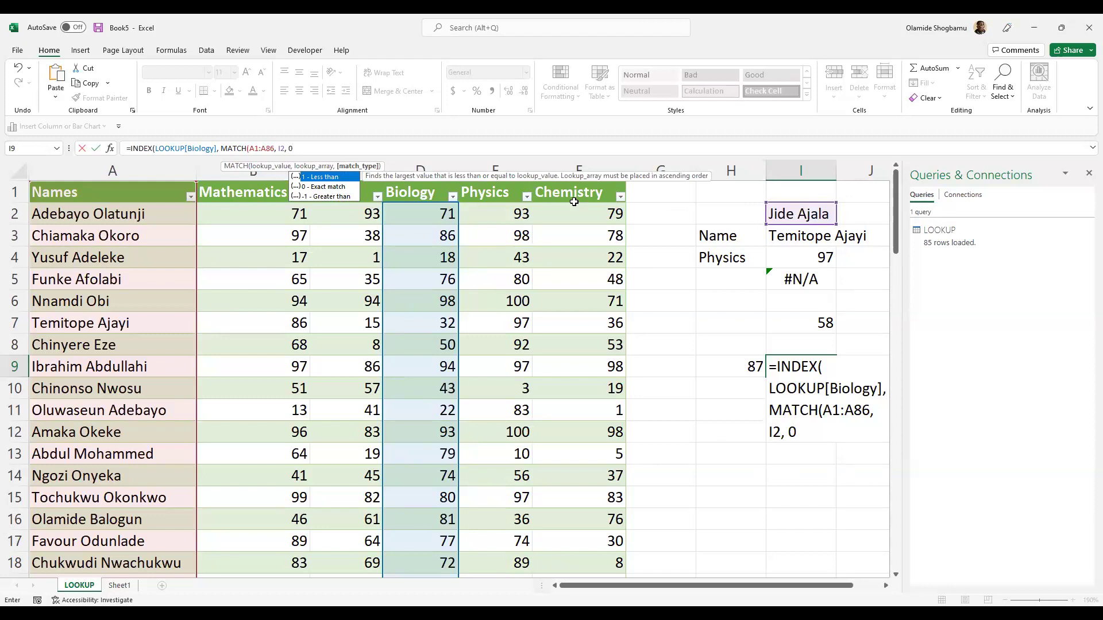
pyautogui.write(')')
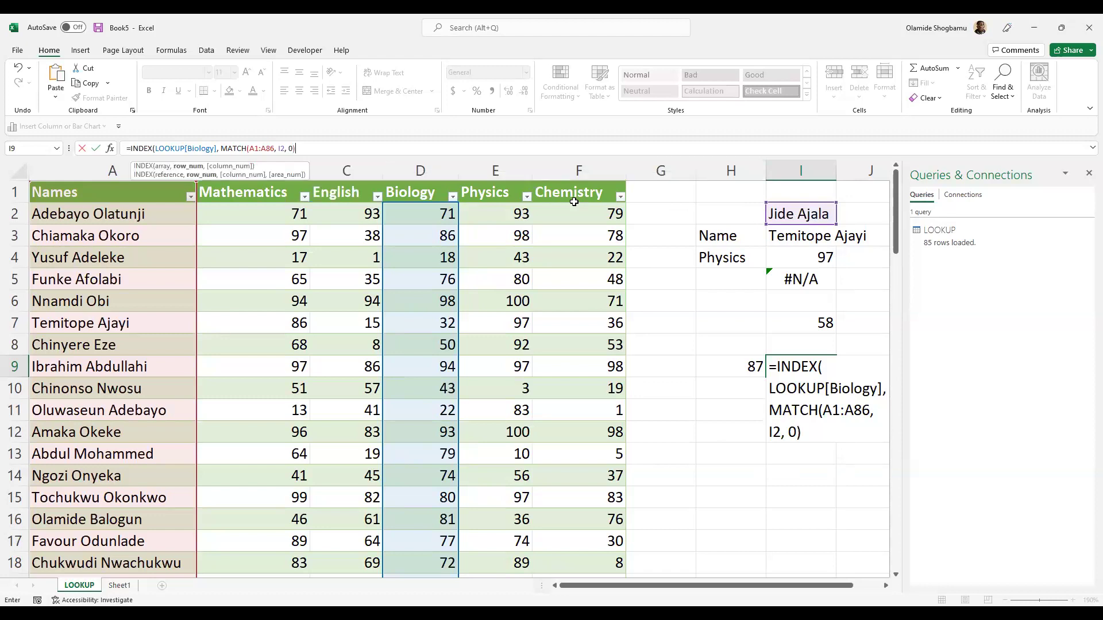
pyautogui.write(')')
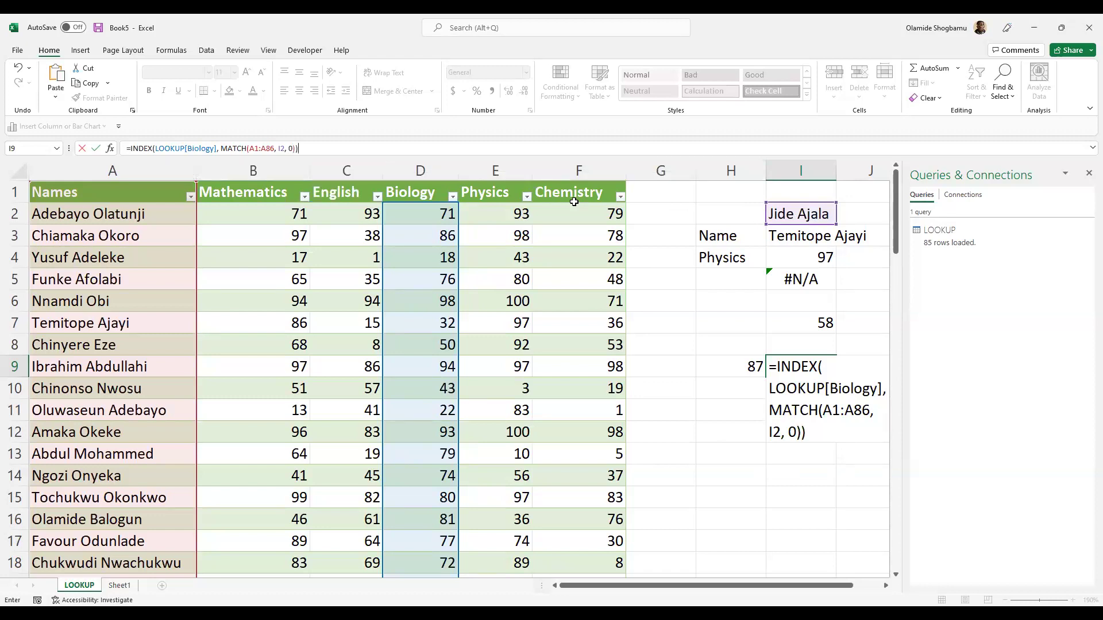
pyautogui.press('Return')
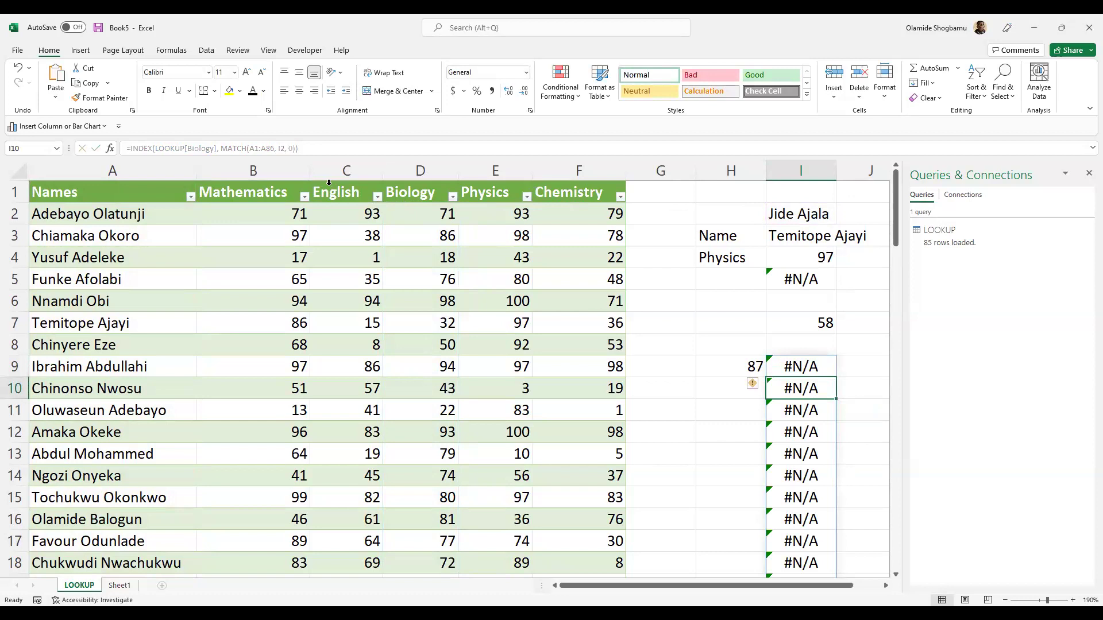
# - Undo the #N/A formula in I9 after comparing it with I7's working MATCH
pyautogui.hotkey('ctrl', 'z')
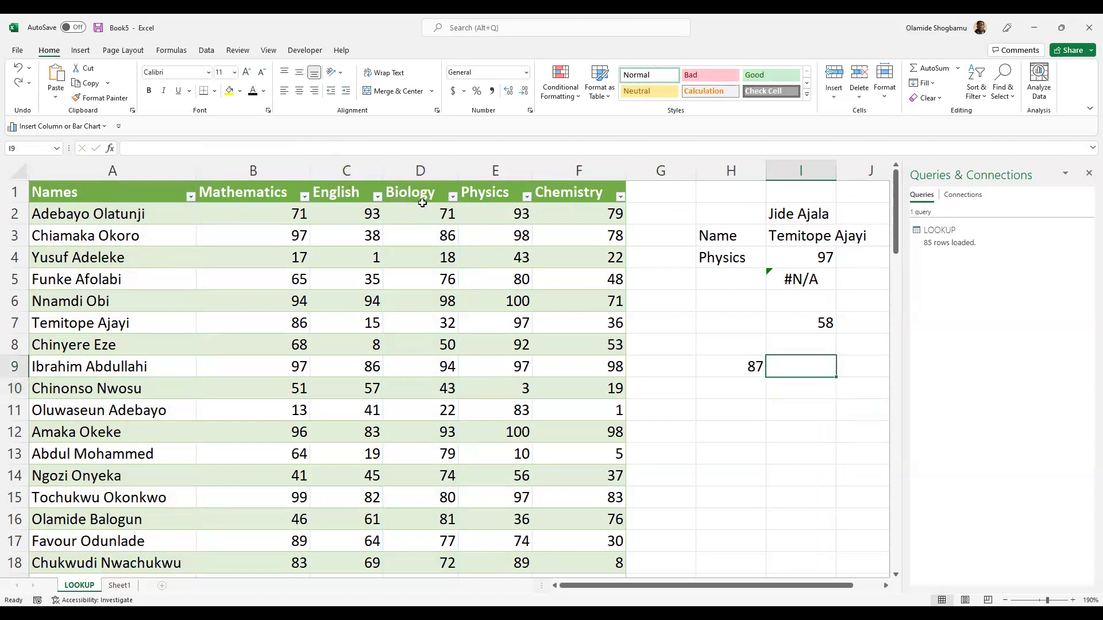
pyautogui.click(794, 331)
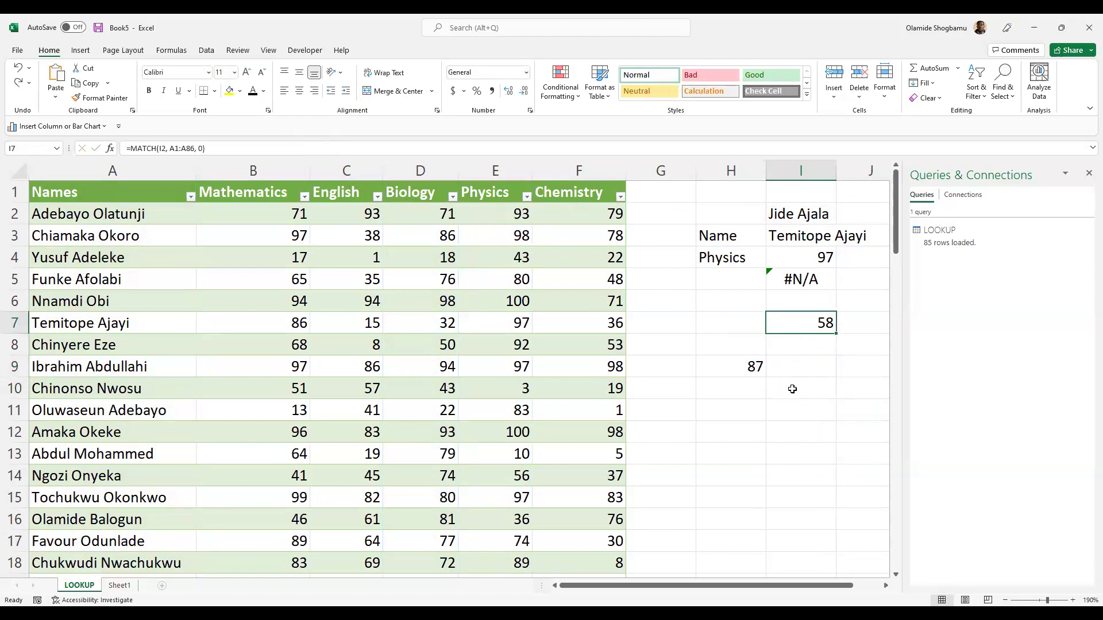
pyautogui.click(807, 366)
# - Enter =INDEX(A1:A86, MATCH(I2, A1:A86, 0)) in I9, returning the looked-up name
pyautogui.write('=')
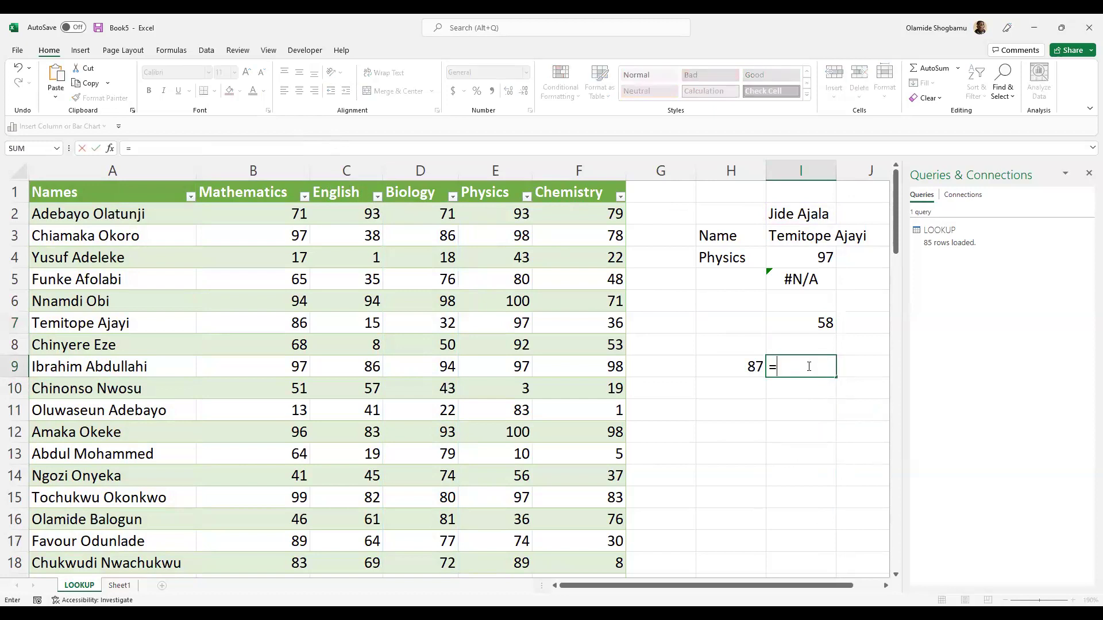
pyautogui.write('INDEX(')
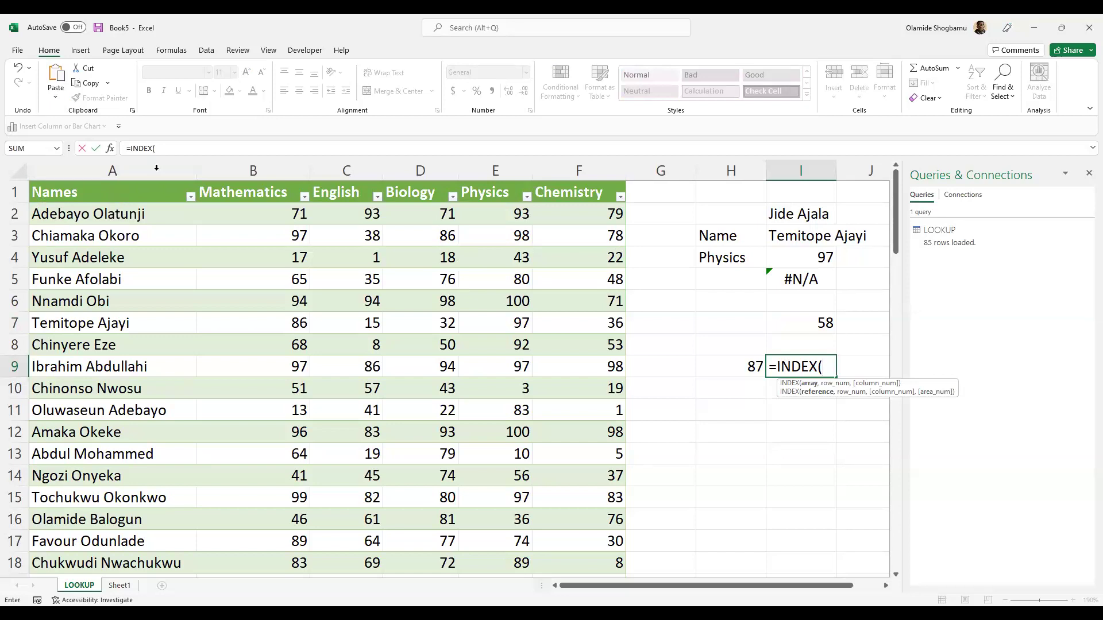
pyautogui.click(184, 153)
pyautogui.write('A1')
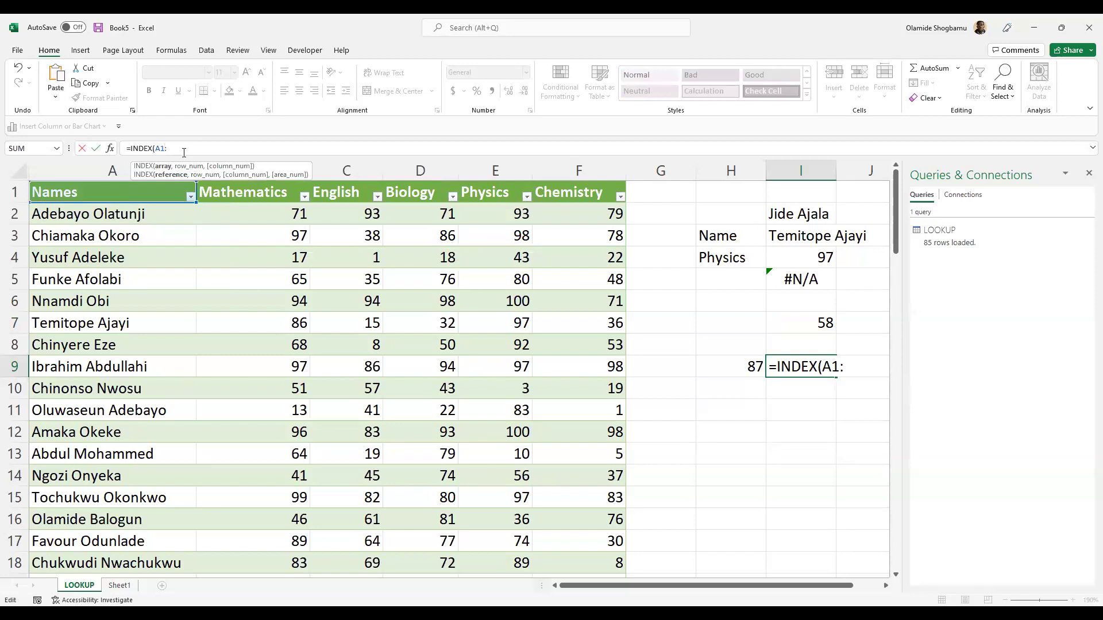
pyautogui.write(':A*')
pyautogui.press('BackSpace')
pyautogui.write('86')
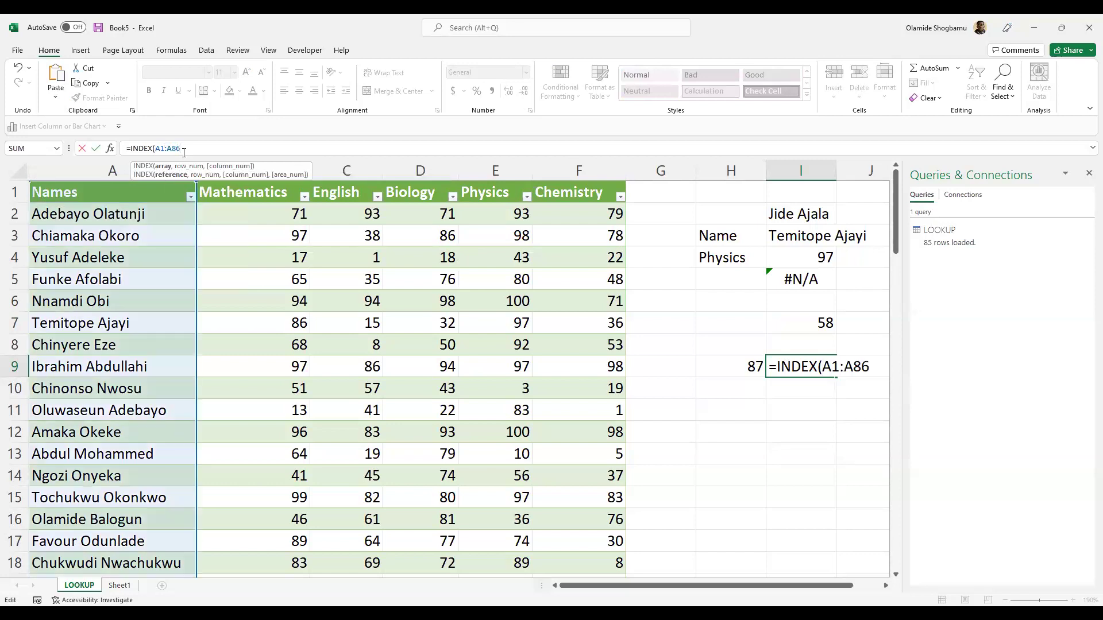
pyautogui.write(',')
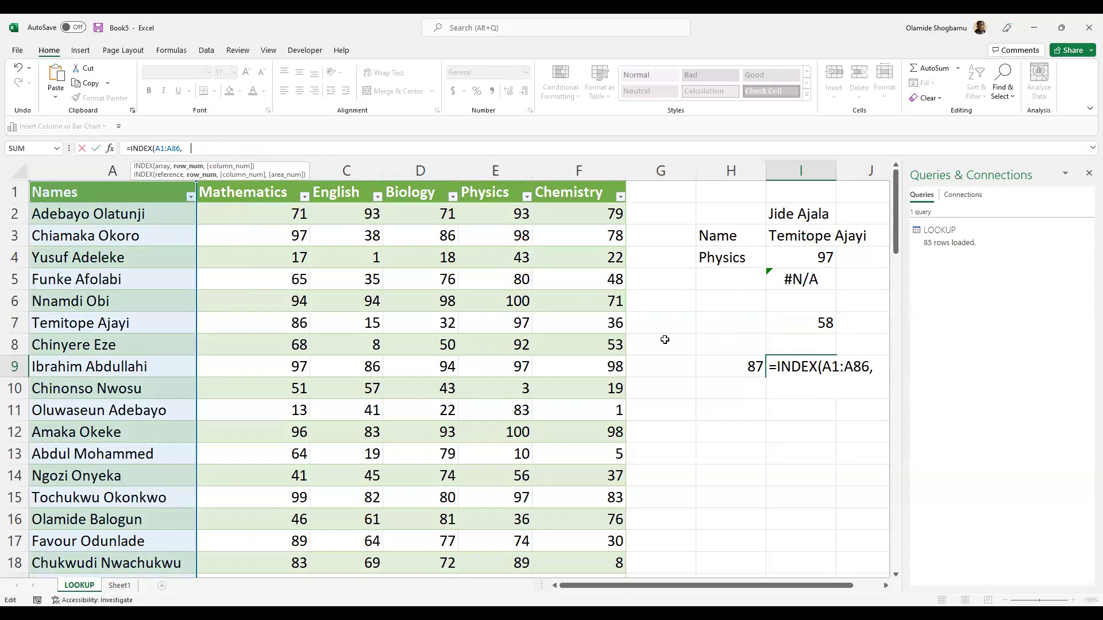
pyautogui.write('MATCH(')
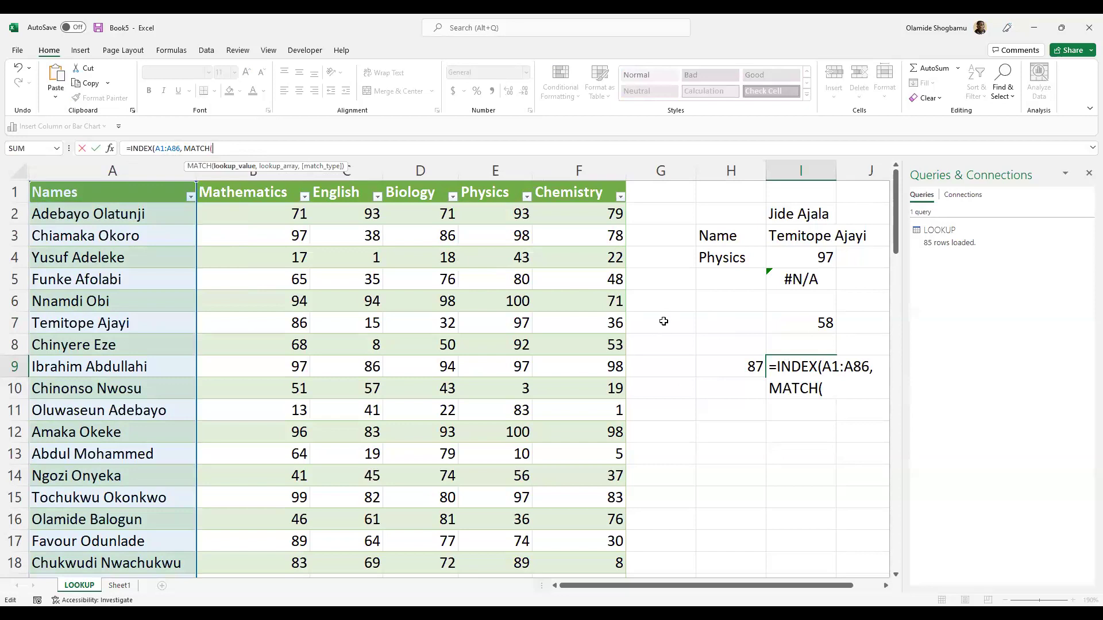
pyautogui.click(809, 218)
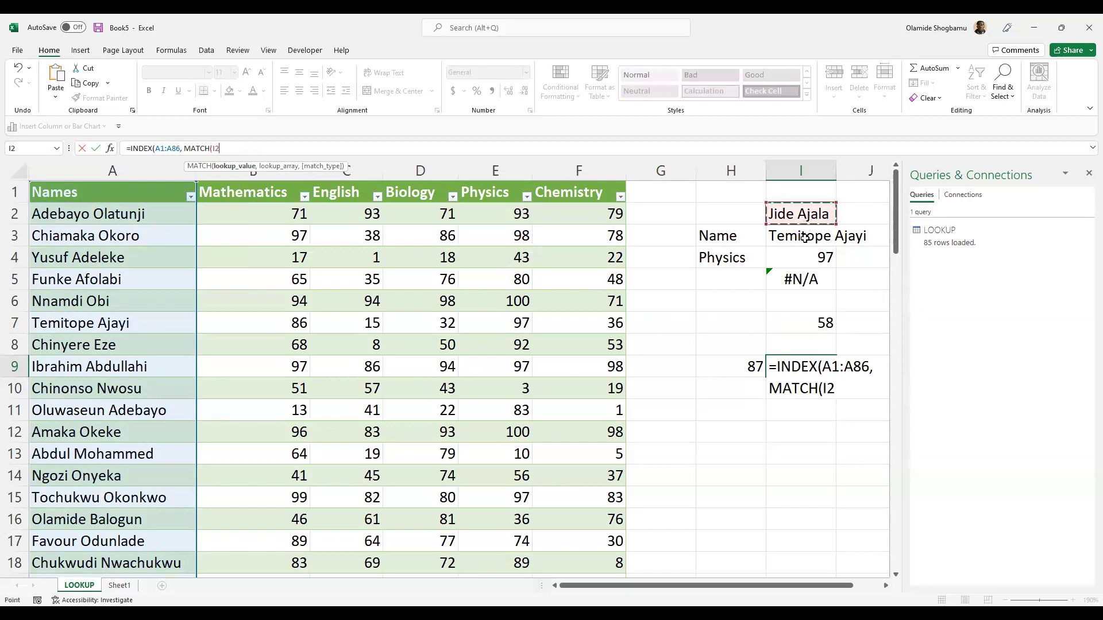
pyautogui.write(',')
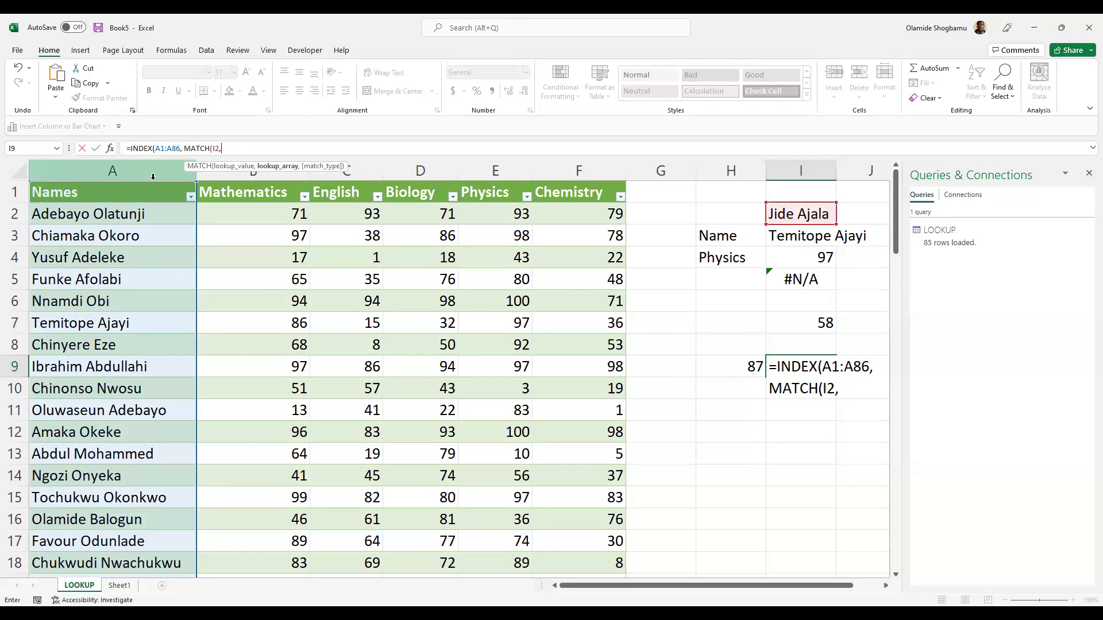
pyautogui.write(' A')
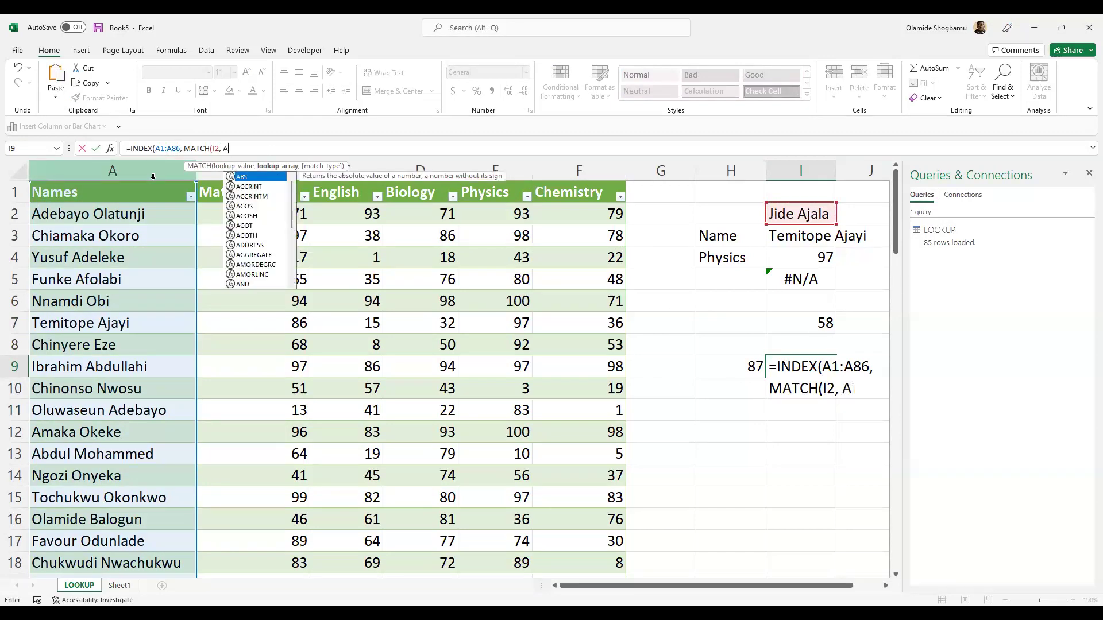
pyautogui.write('1:A86')
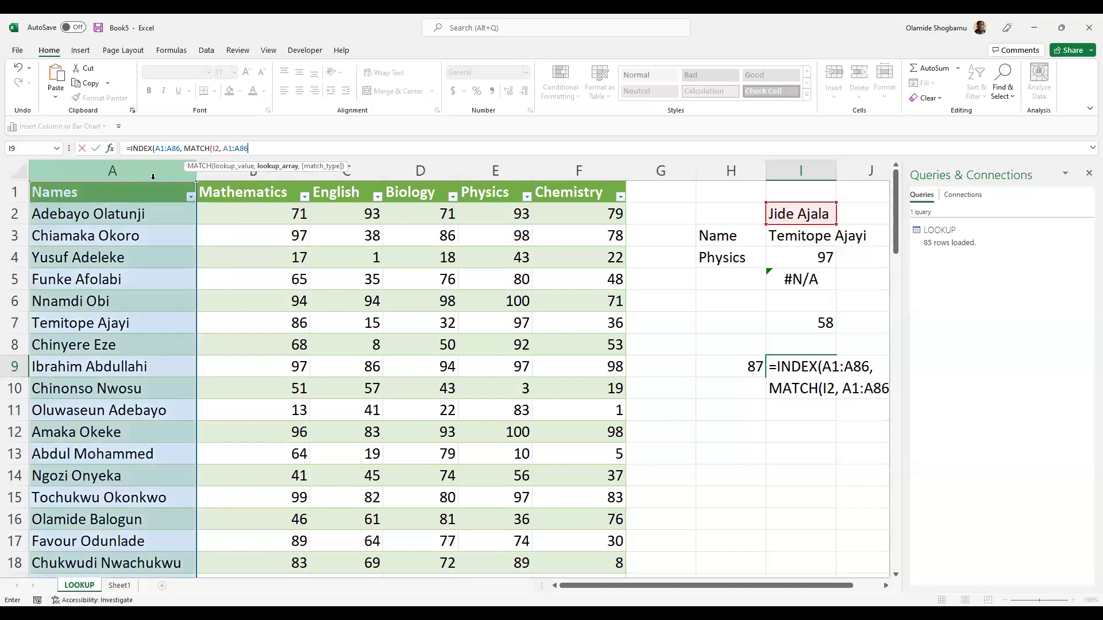
pyautogui.write(',')
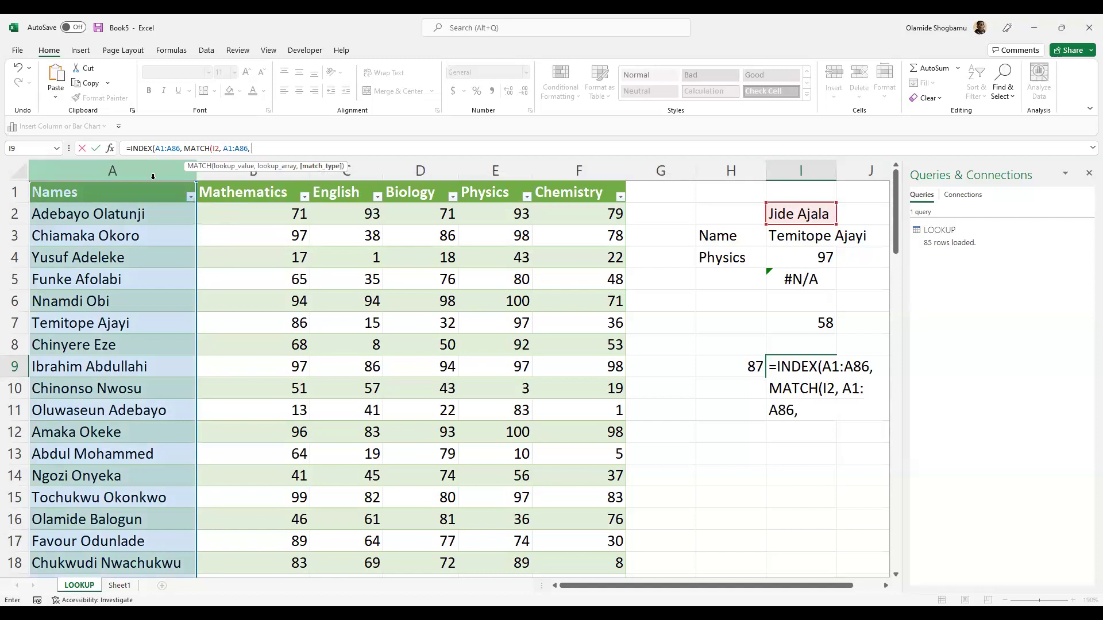
pyautogui.write(' 0')
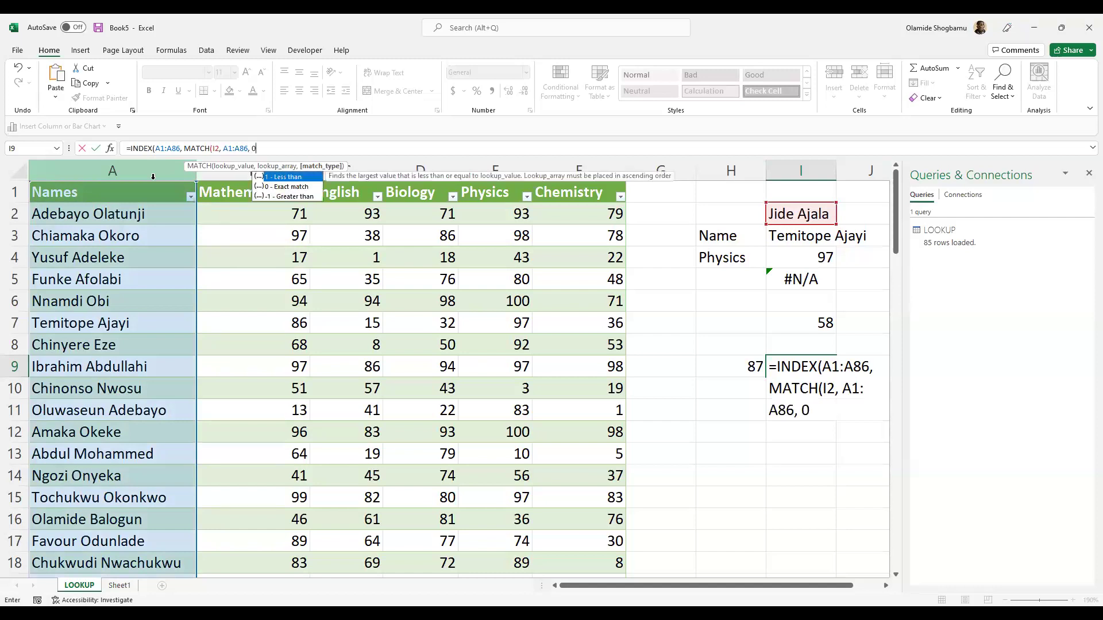
pyautogui.write(')')
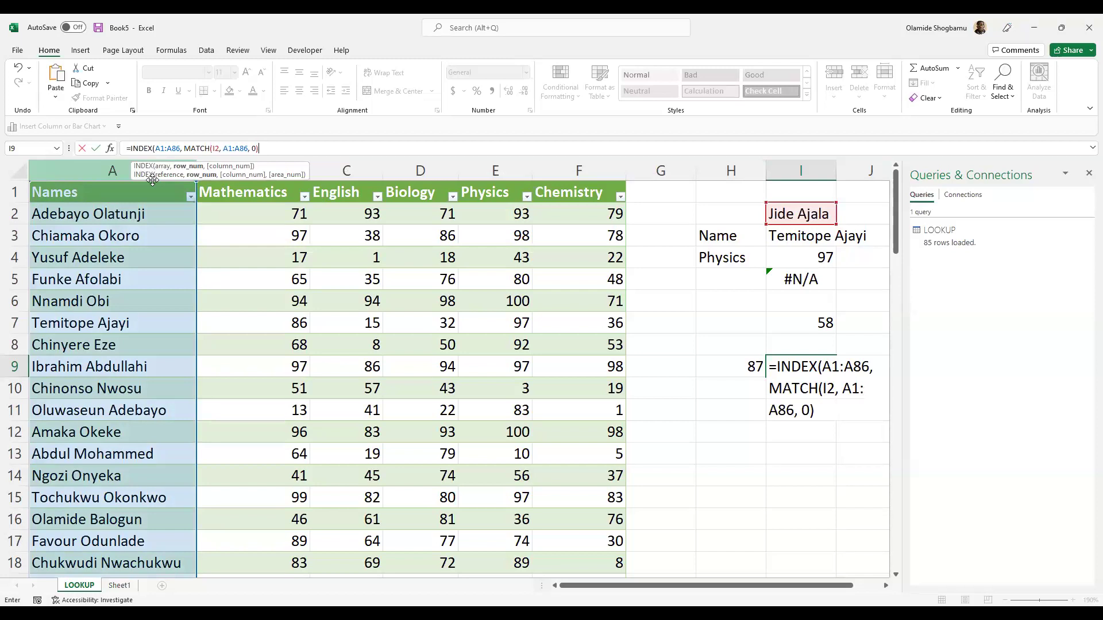
pyautogui.write(')')
pyautogui.press('Return')
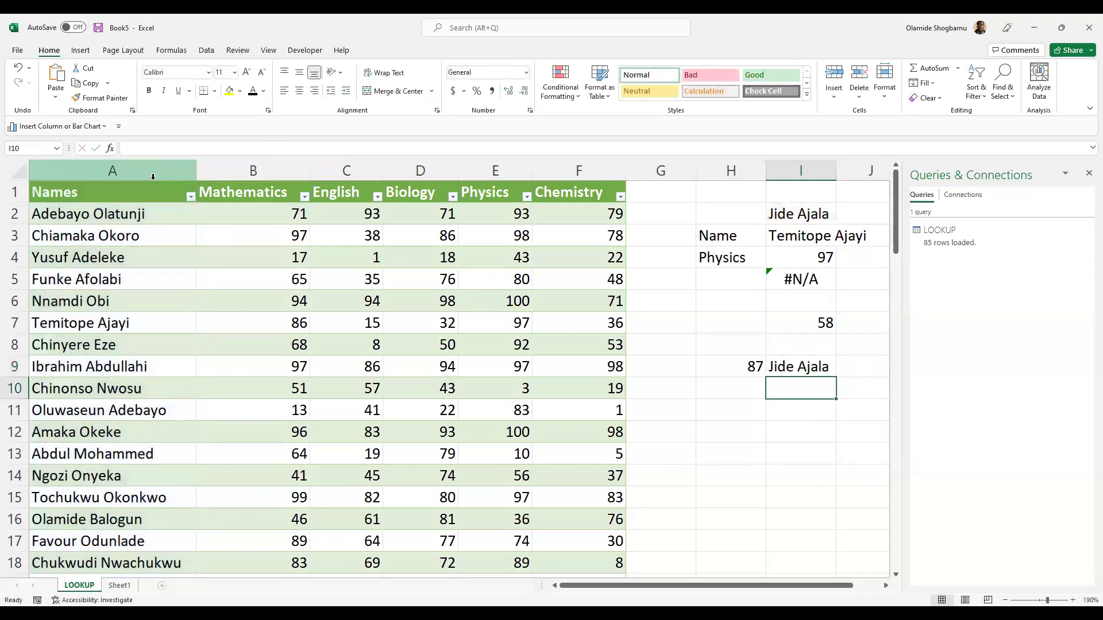
# - Change I9's INDEX range from A1:A86 to D1:D86 so it returns the Biology score 82
pyautogui.doubleClick(803, 372)
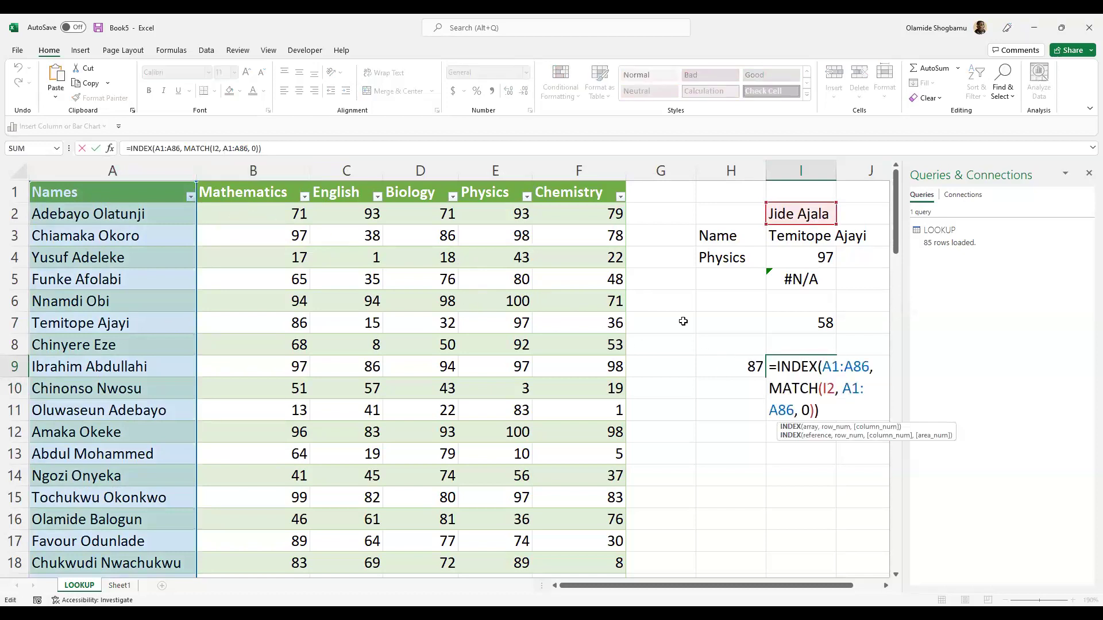
pyautogui.click(729, 386)
pyautogui.click(807, 372)
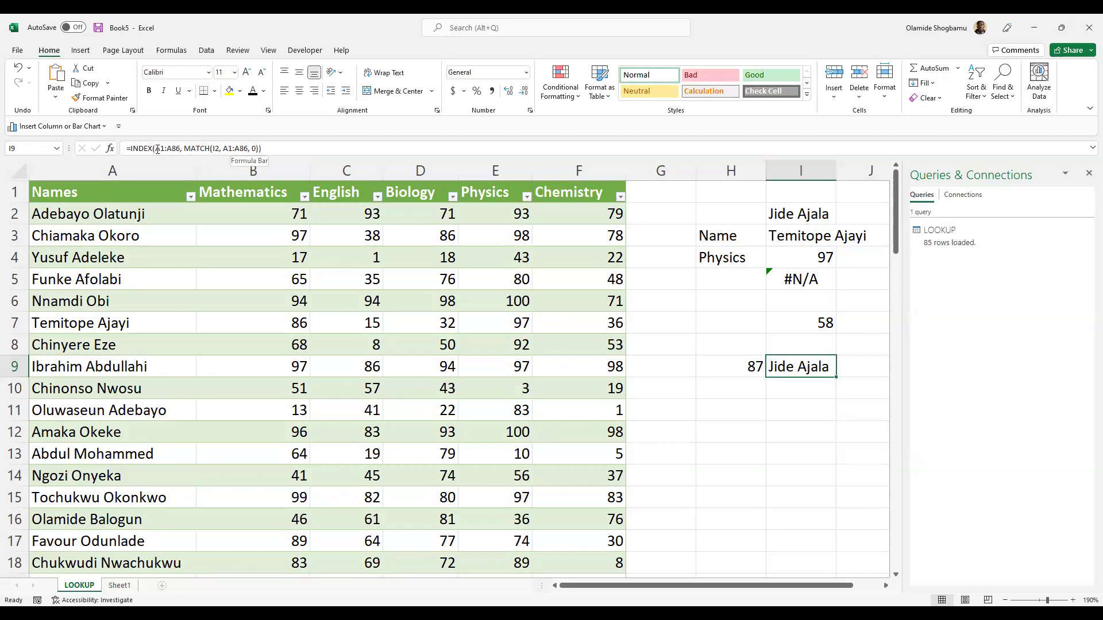
pyautogui.press('F2')
pyautogui.moveTo(156, 148); pyautogui.dragTo(197, 153)
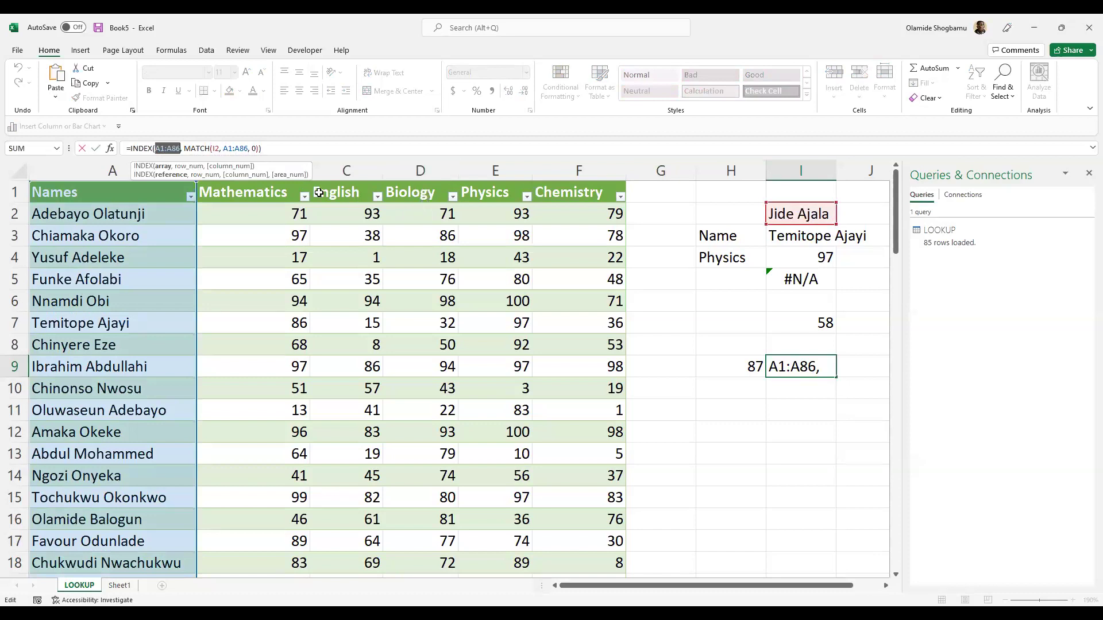
pyautogui.press('Left')
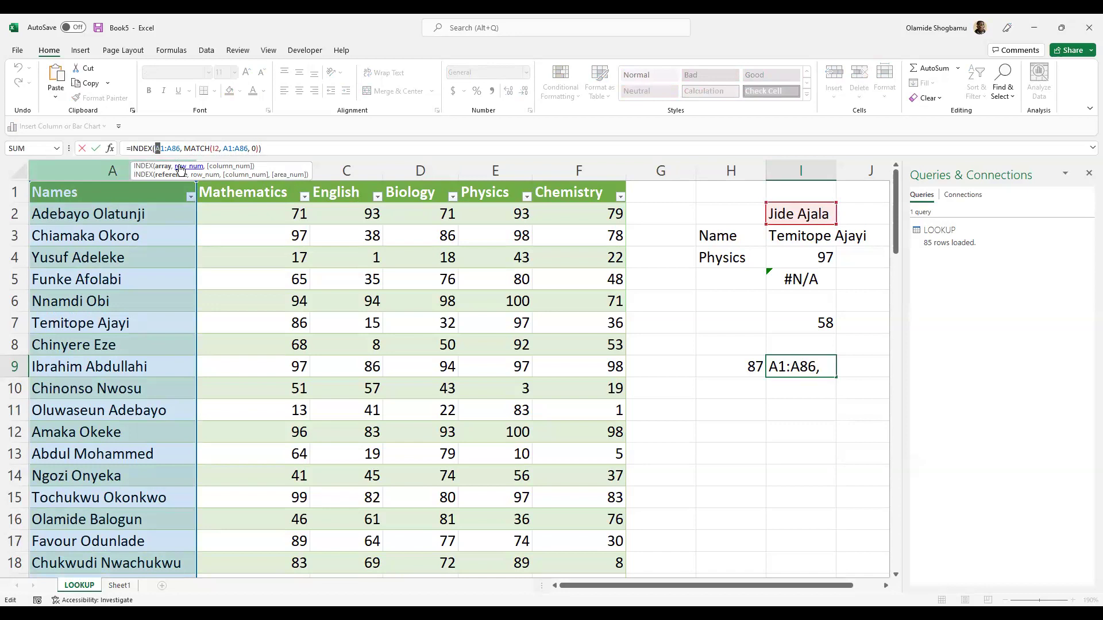
pyautogui.write('D1:')
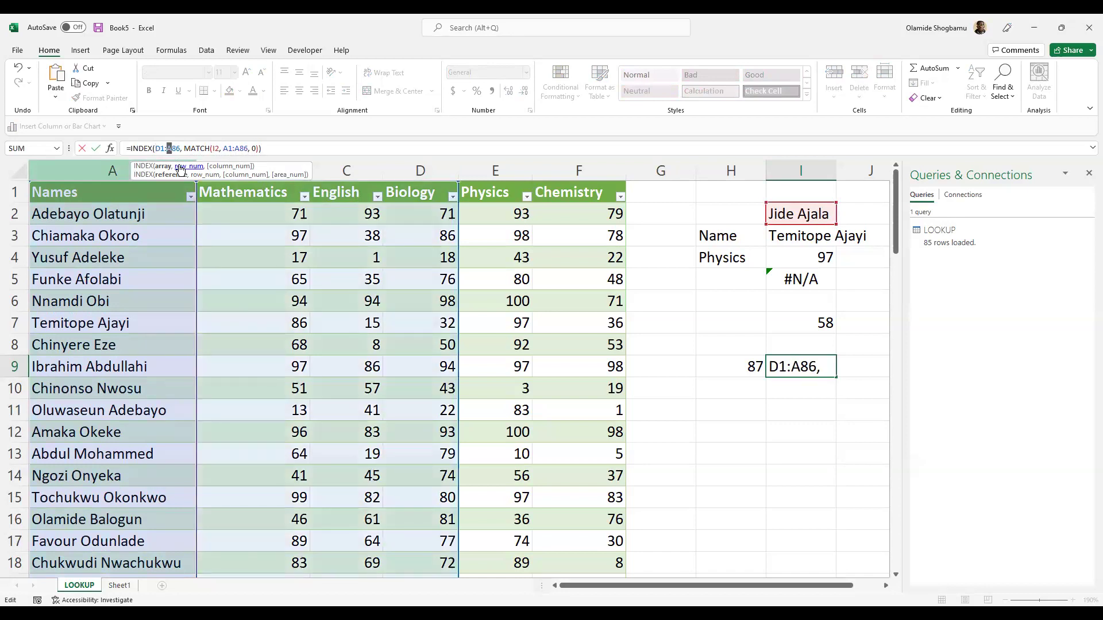
pyautogui.write('D')
pyautogui.press('Right')
pyautogui.press('Right')
pyautogui.press('Right')
pyautogui.press('Right')
pyautogui.press('Right')
pyautogui.press('Right')
pyautogui.press('Right')
pyautogui.press('Right')
pyautogui.press('Right')
pyautogui.press('Right')
pyautogui.press('Right')
pyautogui.press('Right')
pyautogui.press('Right')
pyautogui.press('Right')
pyautogui.press('Right')
pyautogui.press('Right')
pyautogui.press('Right')
pyautogui.press('Right')
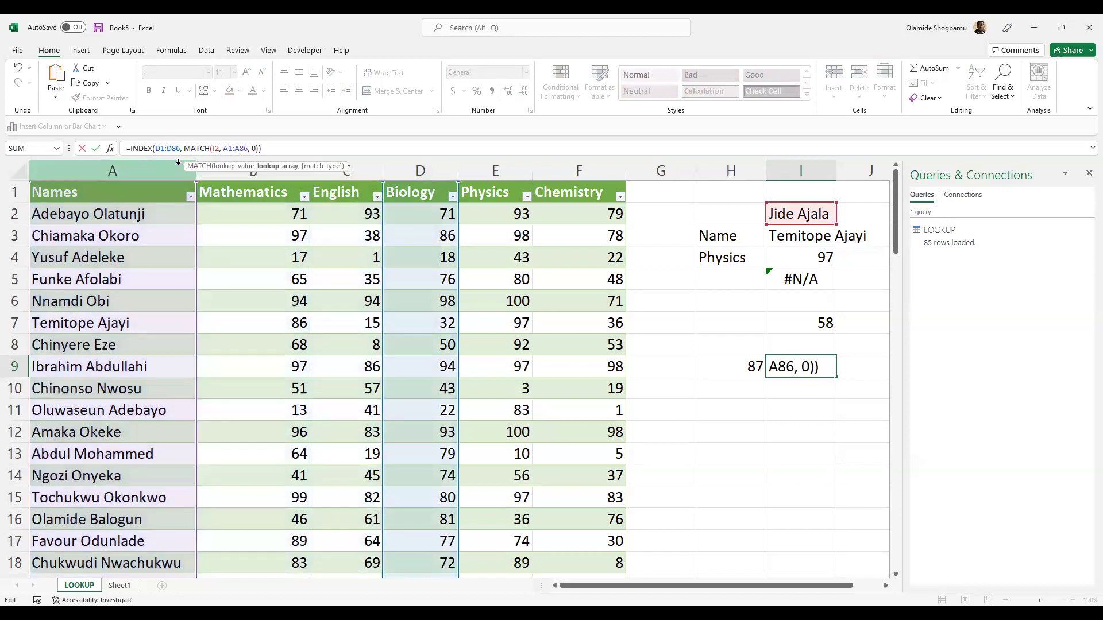
pyautogui.press('Return')
pyautogui.click(810, 369)
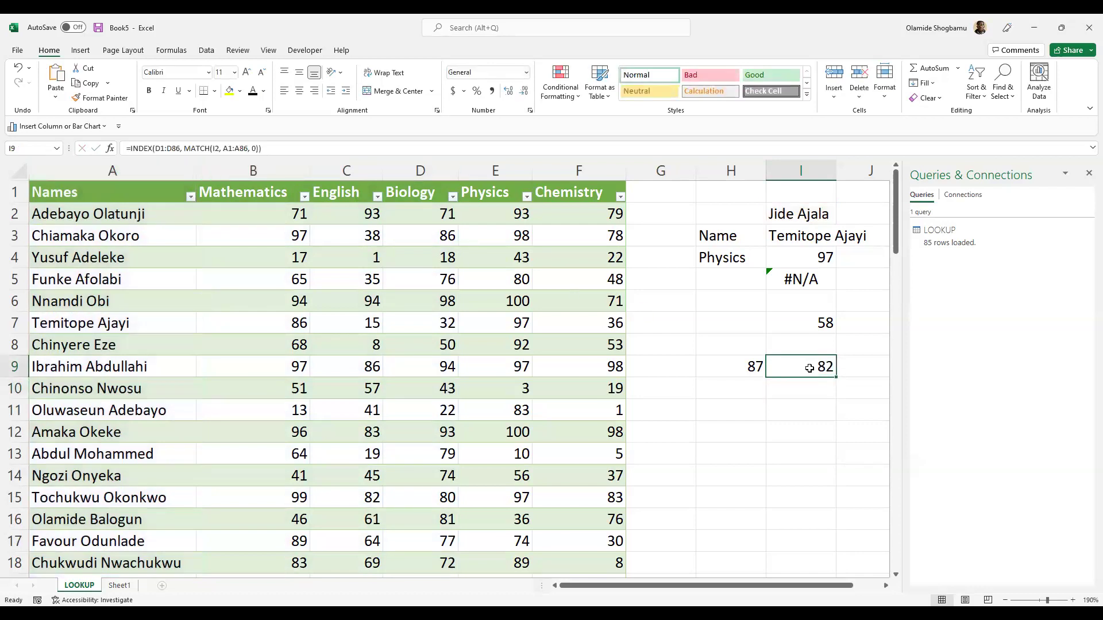
# - Replace the I2 name with another student's name, giving 4 in I7 and 18 in I9, and verify against D4
pyautogui.click(802, 220)
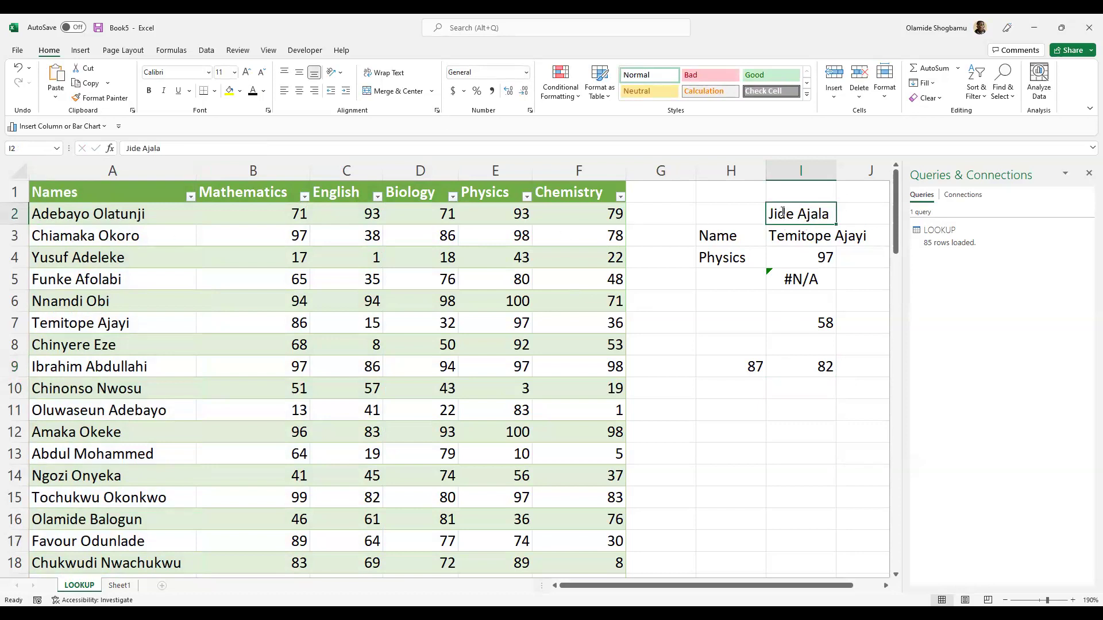
pyautogui.doubleClick(783, 213)
pyautogui.hotkey('shift', 'Right')
pyautogui.hotkey('shift', 'Right')
pyautogui.hotkey('shift', 'Right')
pyautogui.hotkey('shift', 'Right')
pyautogui.hotkey('shift', 'Right')
pyautogui.hotkey('shift', 'Right')
pyautogui.hotkey('shift', 'Right')
pyautogui.hotkey('shift', 'Right')
pyautogui.hotkey('shift', 'Right')
pyautogui.hotkey('shift', 'Right')
pyautogui.write('Ys')
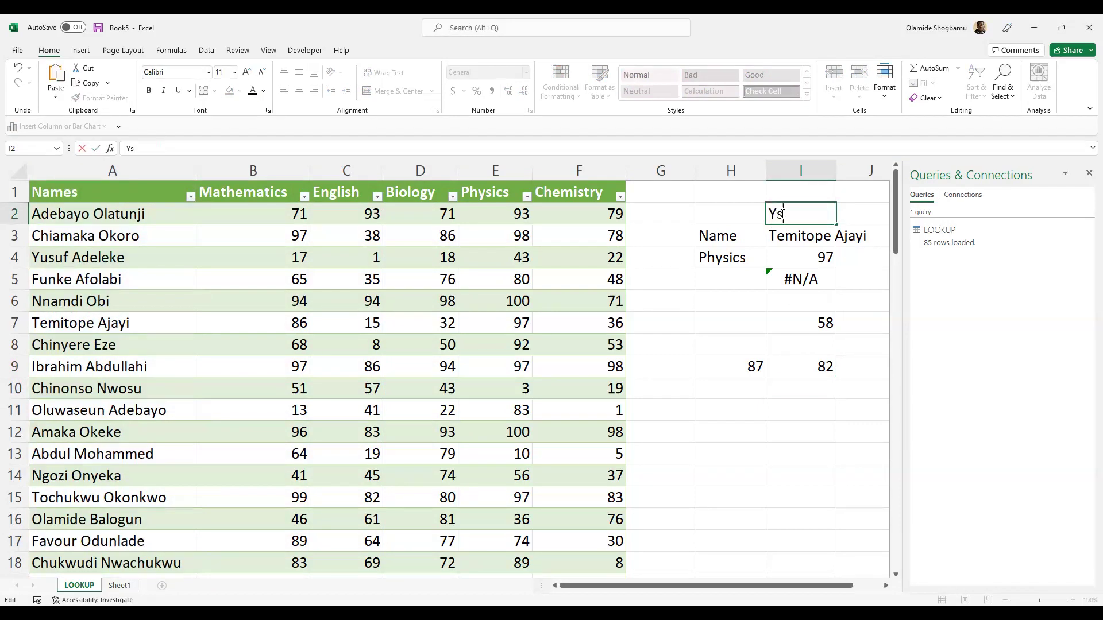
pyautogui.press('BackSpace')
pyautogui.press('Return')
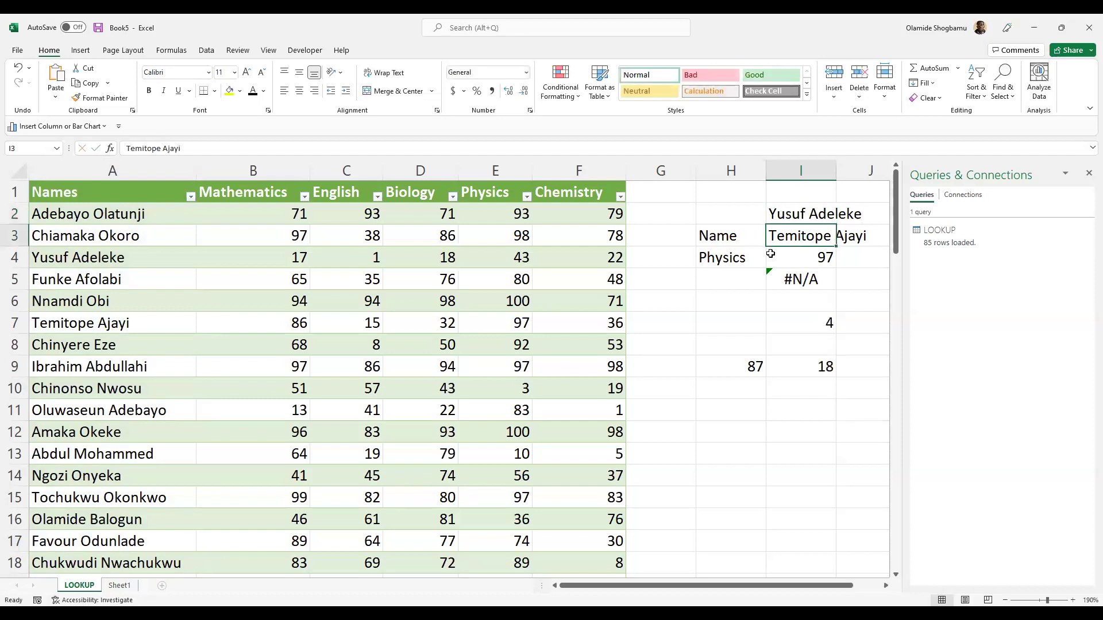
pyautogui.doubleClick(438, 256)
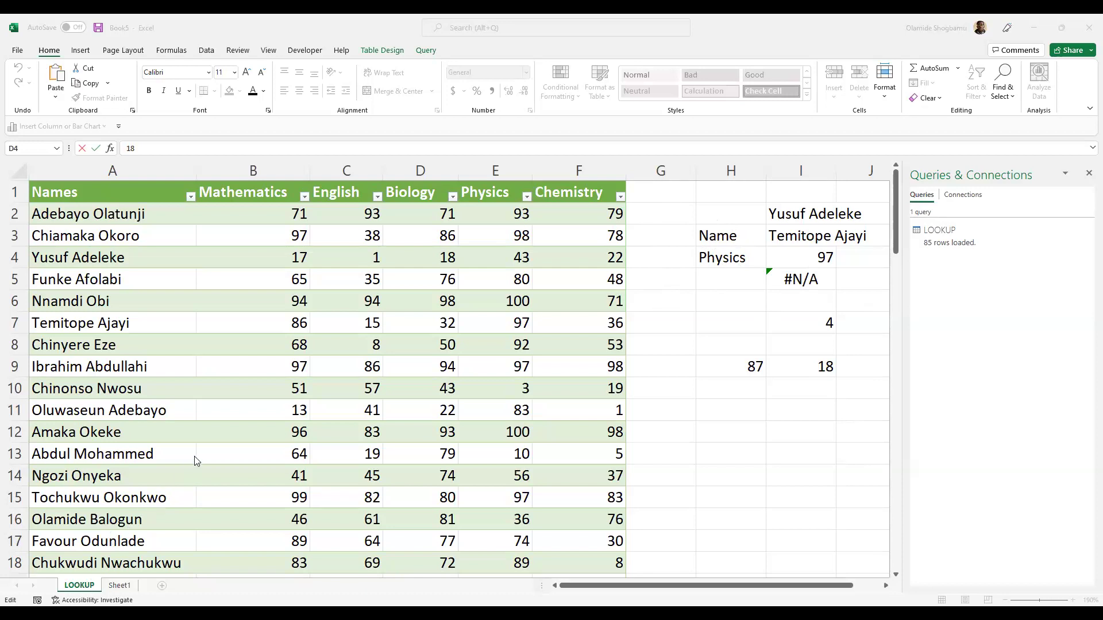
pyautogui.click(88, 588)
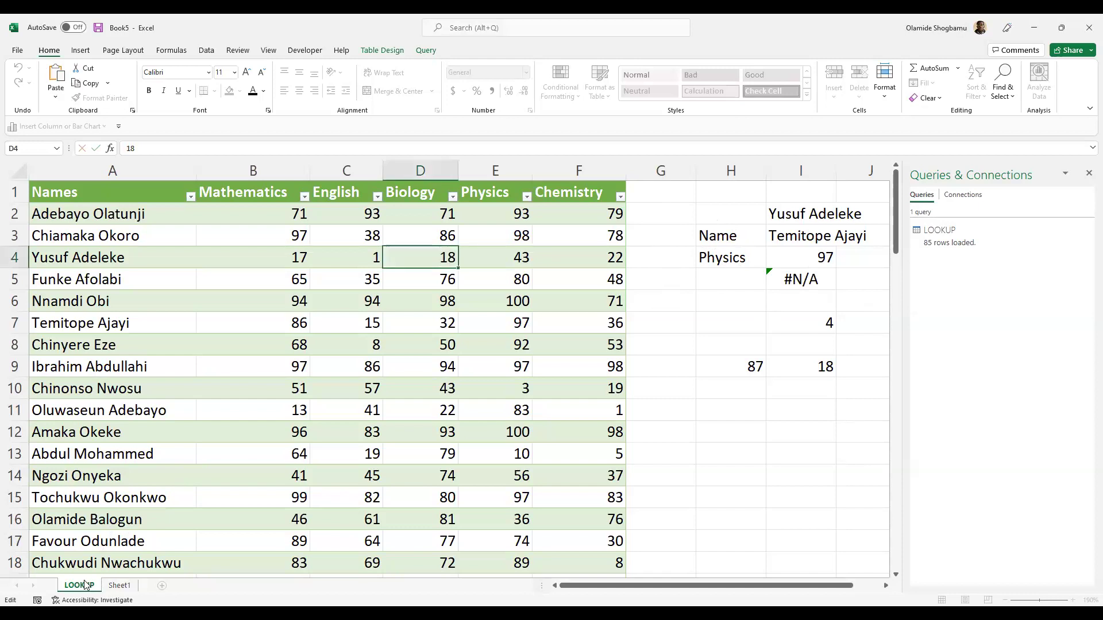
# - Duplicate the LOOKUP sheet via Move or Copy, placed at the end with Create a copy ticked
pyautogui.rightClick(85, 585)
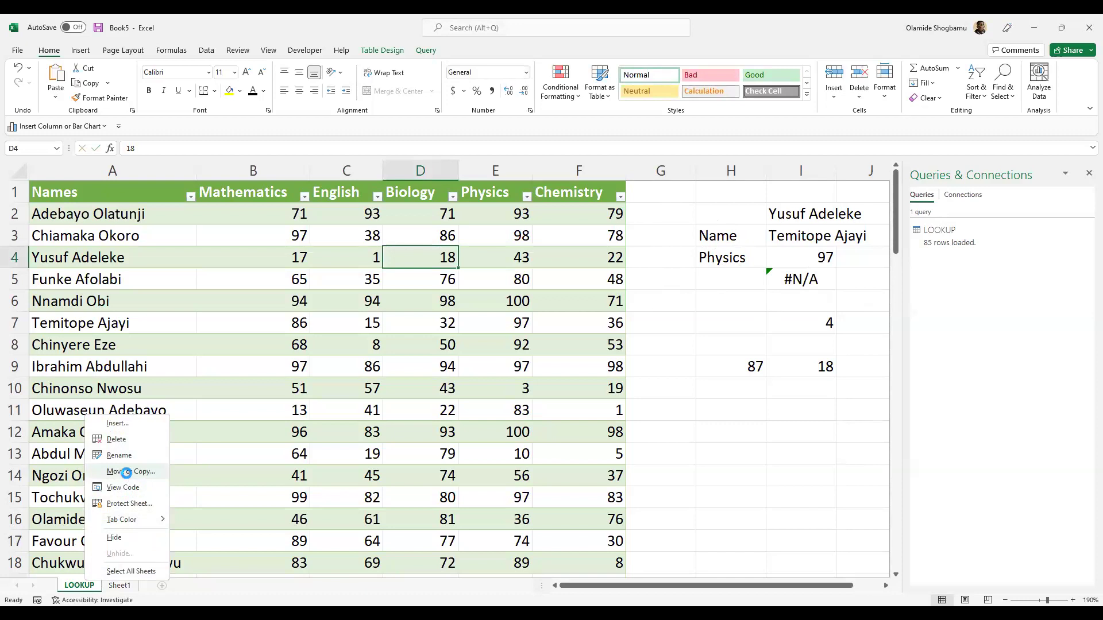
pyautogui.click(128, 477)
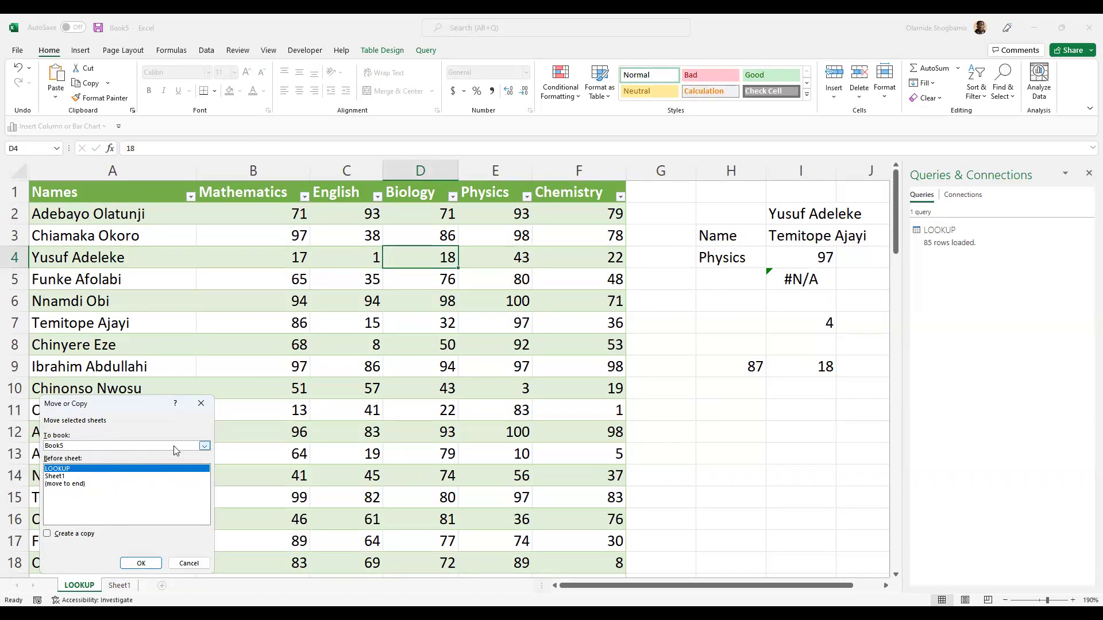
pyautogui.click(80, 484)
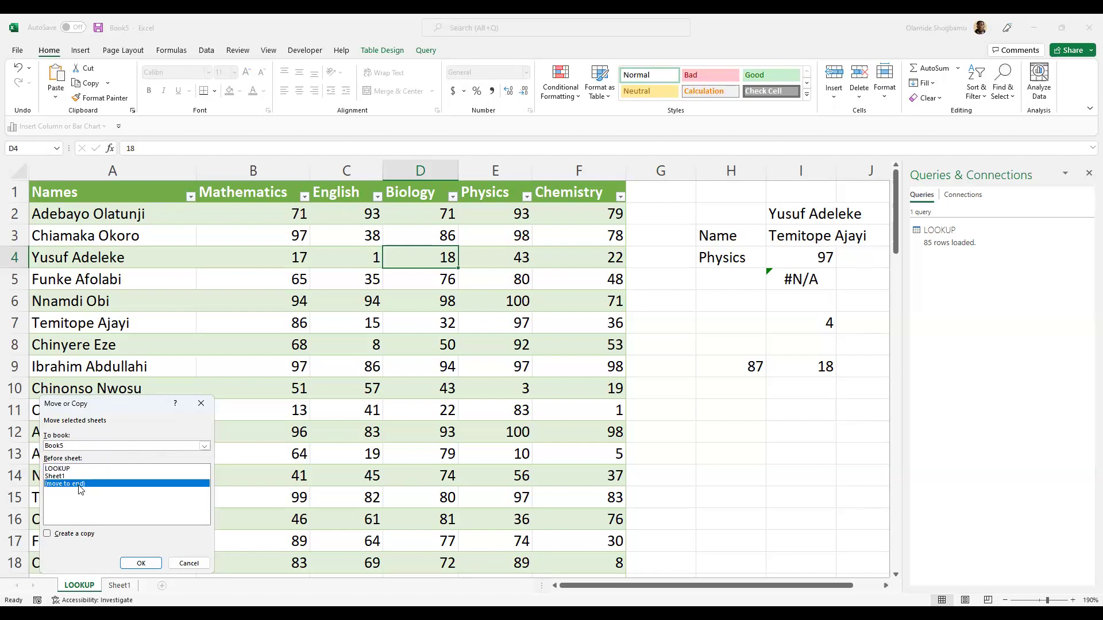
pyautogui.click(47, 534)
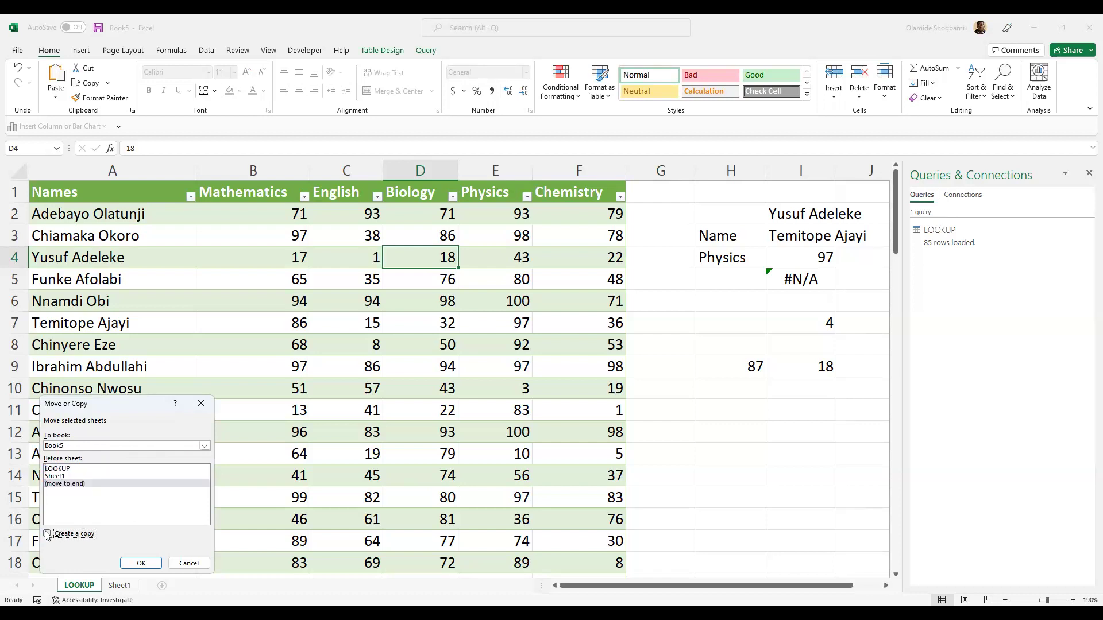
pyautogui.click(141, 563)
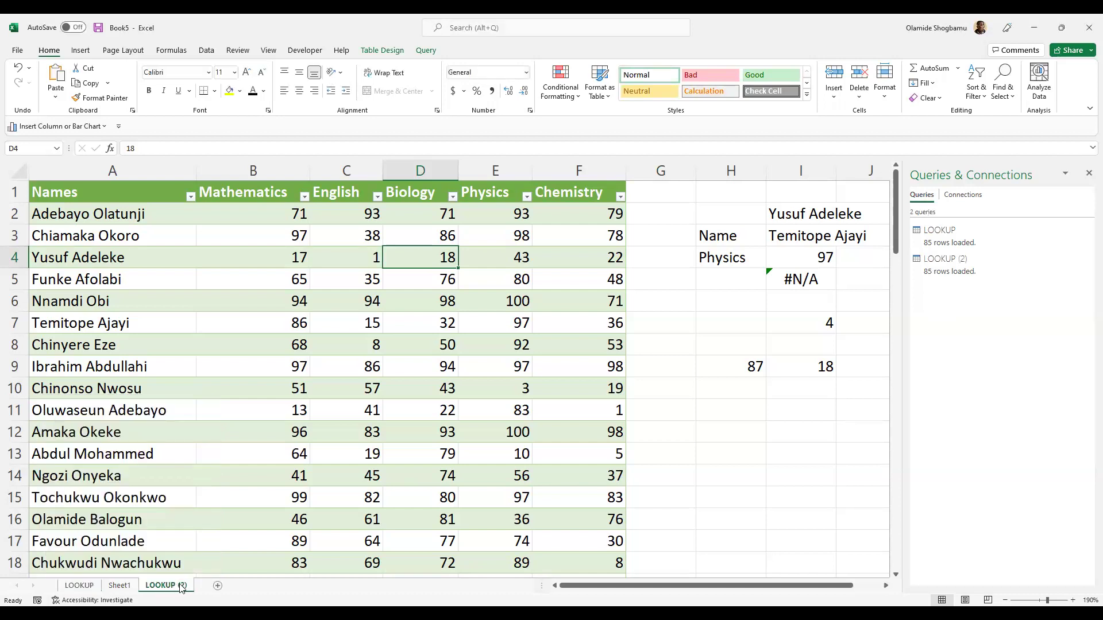
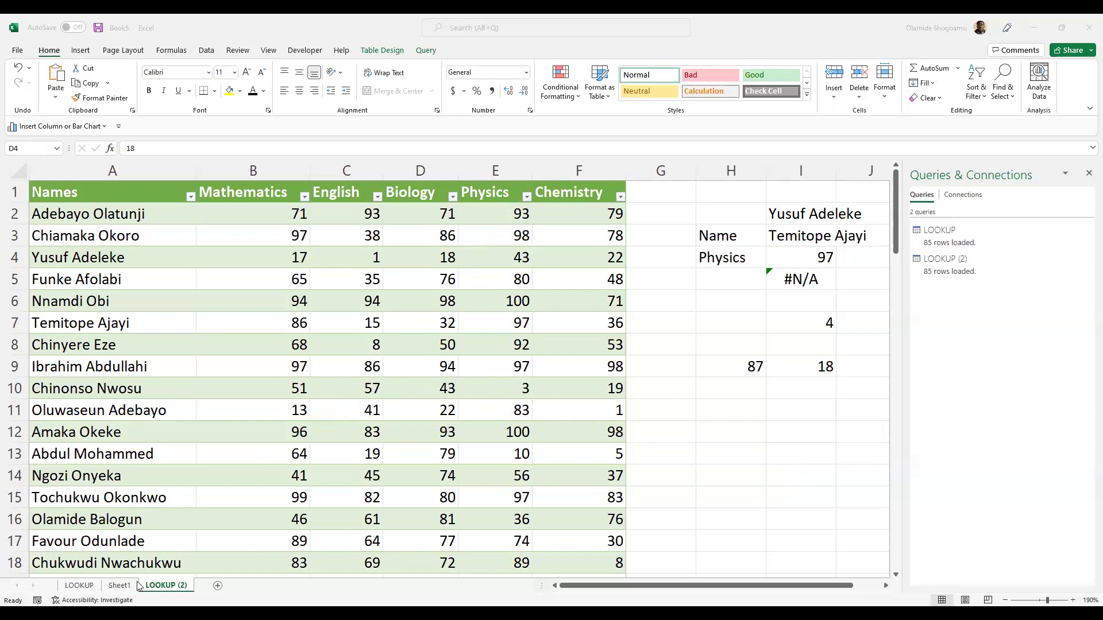
# - Select H2:K10 beside the scores table and delete its trial lookup entries
pyautogui.click(705, 211)
pyautogui.click(732, 211)
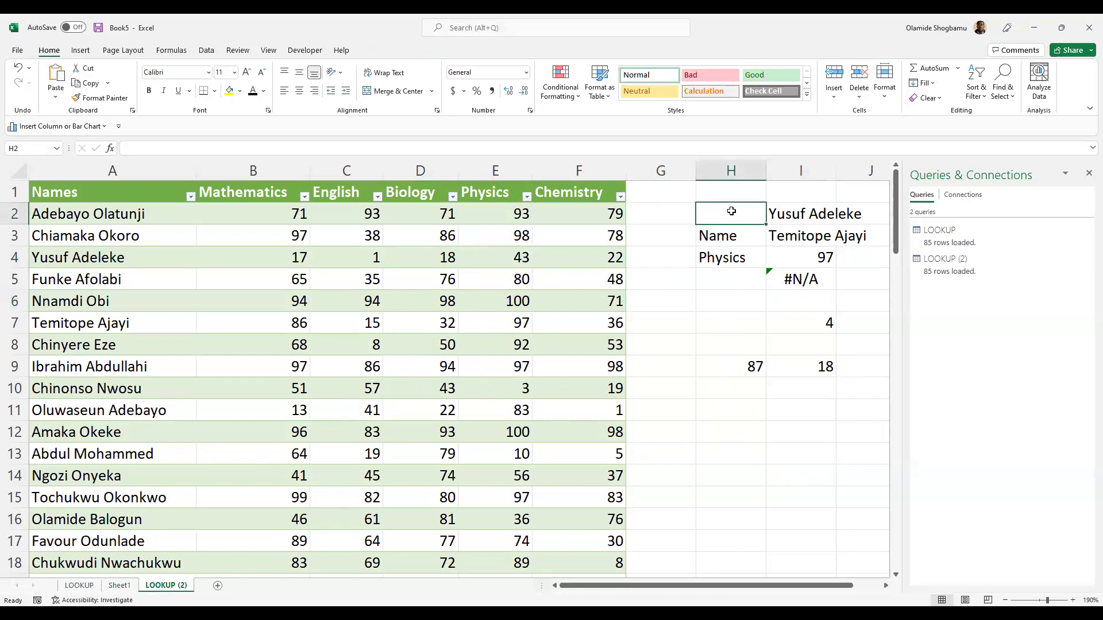
pyautogui.hotkey('shift', 'Down')
pyautogui.hotkey('shift', 'Down')
pyautogui.hotkey('shift', 'Down')
pyautogui.hotkey('shift', 'Down')
pyautogui.hotkey('shift', 'Down')
pyautogui.hotkey('shift', 'Down')
pyautogui.hotkey('shift', 'Down')
pyautogui.hotkey('shift', 'Right')
pyautogui.hotkey('shift', 'Right')
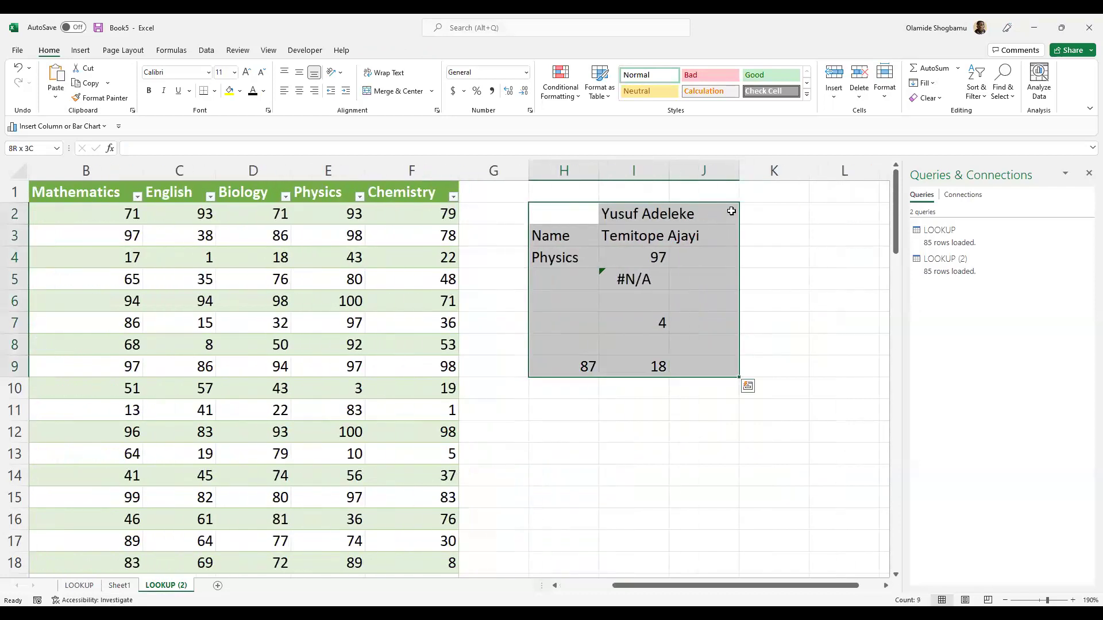
pyautogui.hotkey('shift', 'Down')
pyautogui.hotkey('shift', 'Right')
pyautogui.press('Delete')
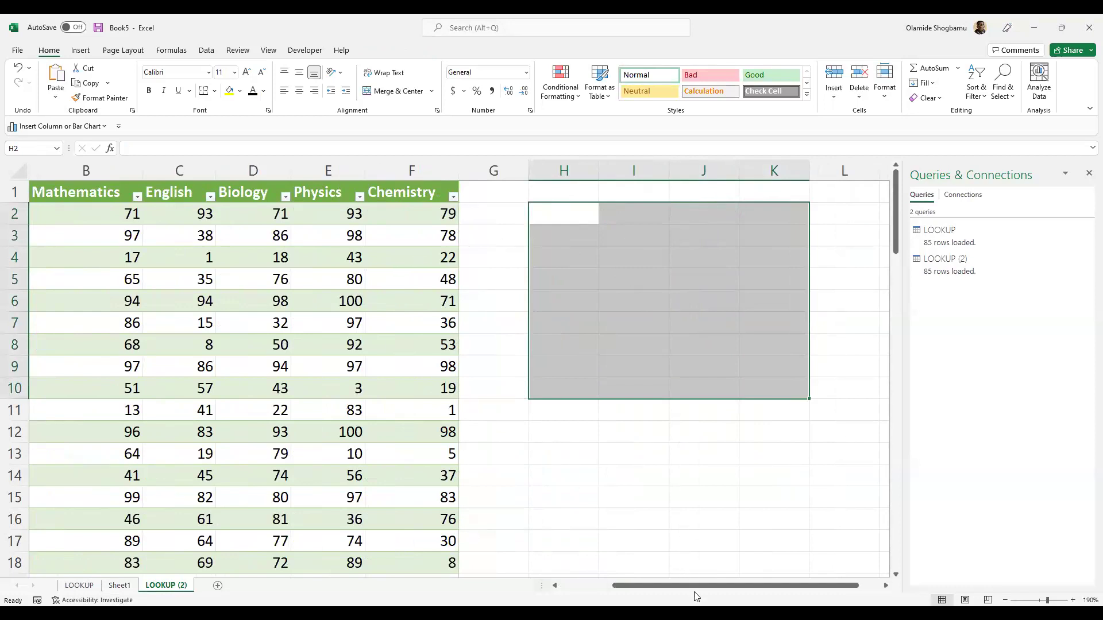
pyautogui.moveTo(695, 589); pyautogui.dragTo(655, 588)
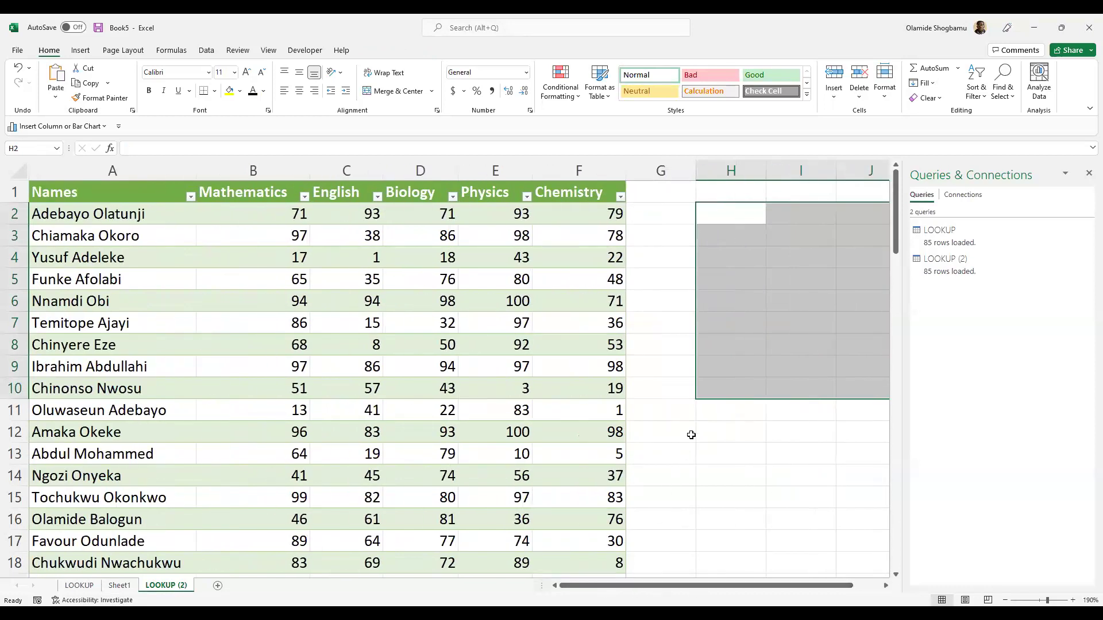
pyautogui.click(664, 405)
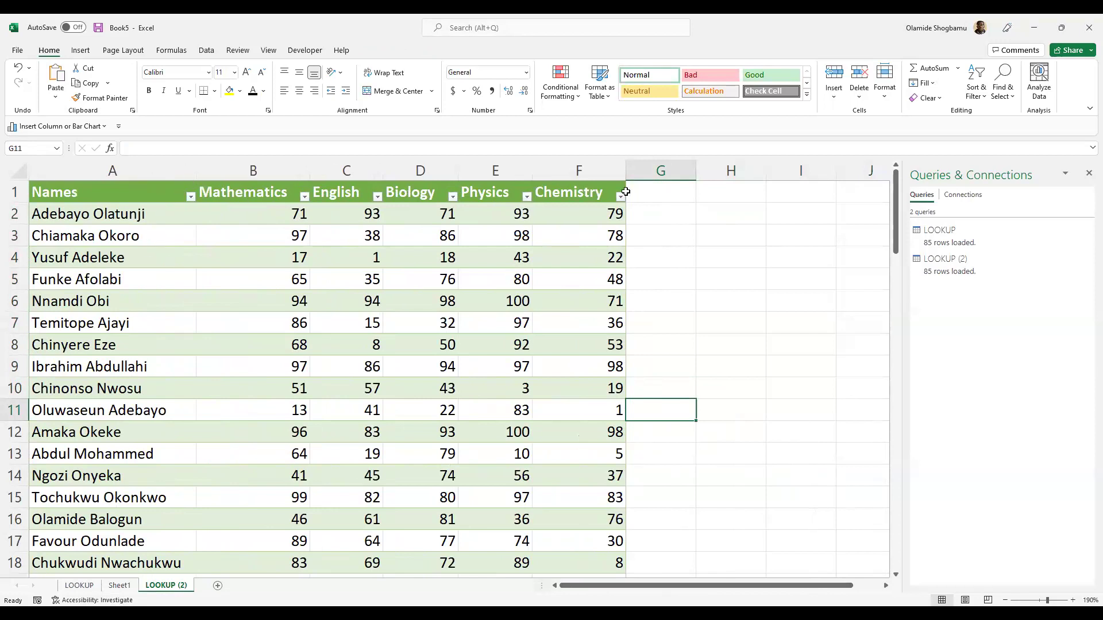
# - Enter the header 'Average' in G1 so the table extends to column G
pyautogui.click(660, 193)
pyautogui.click(625, 189)
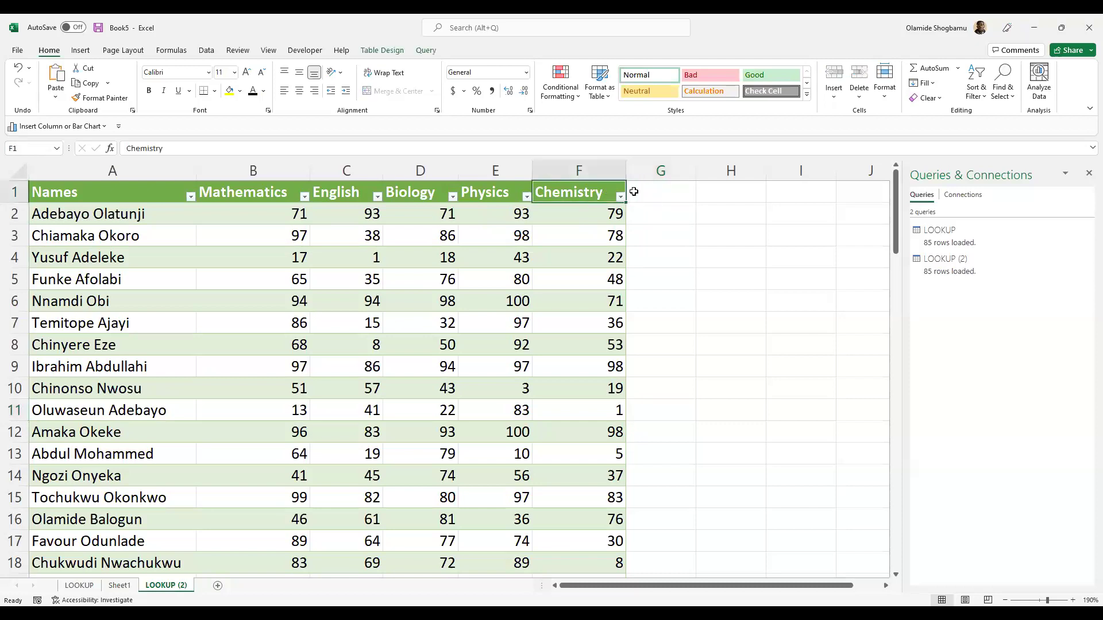
pyautogui.moveTo(633, 191); pyautogui.dragTo(634, 191)
pyautogui.press('Right')
pyautogui.press('Left')
pyautogui.press('Right')
pyautogui.write('A')
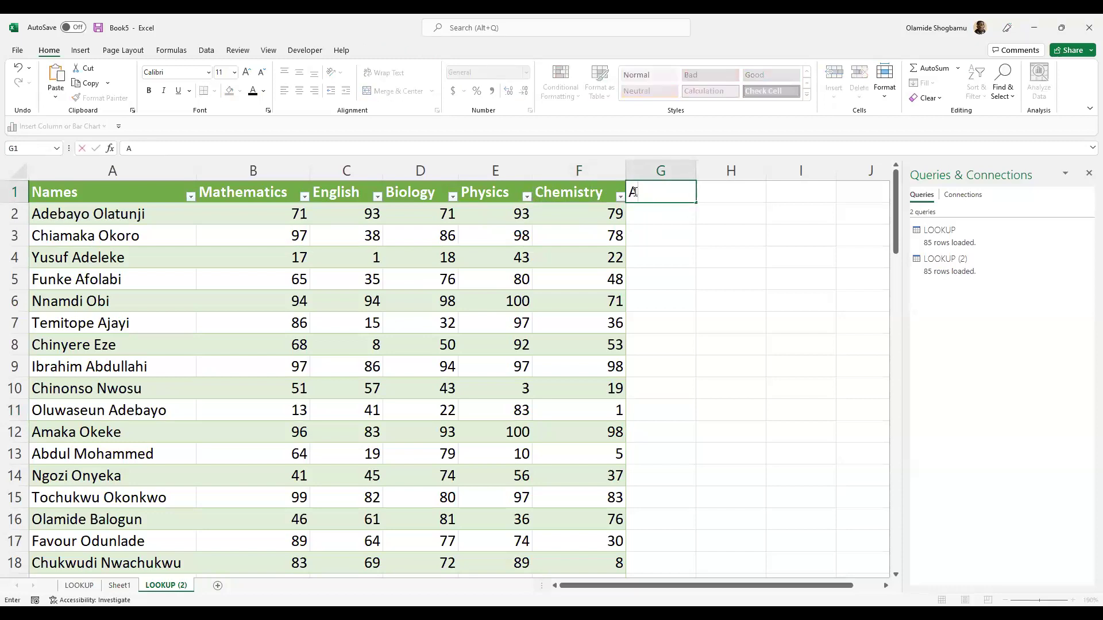
pyautogui.write('verage')
pyautogui.press('Return')
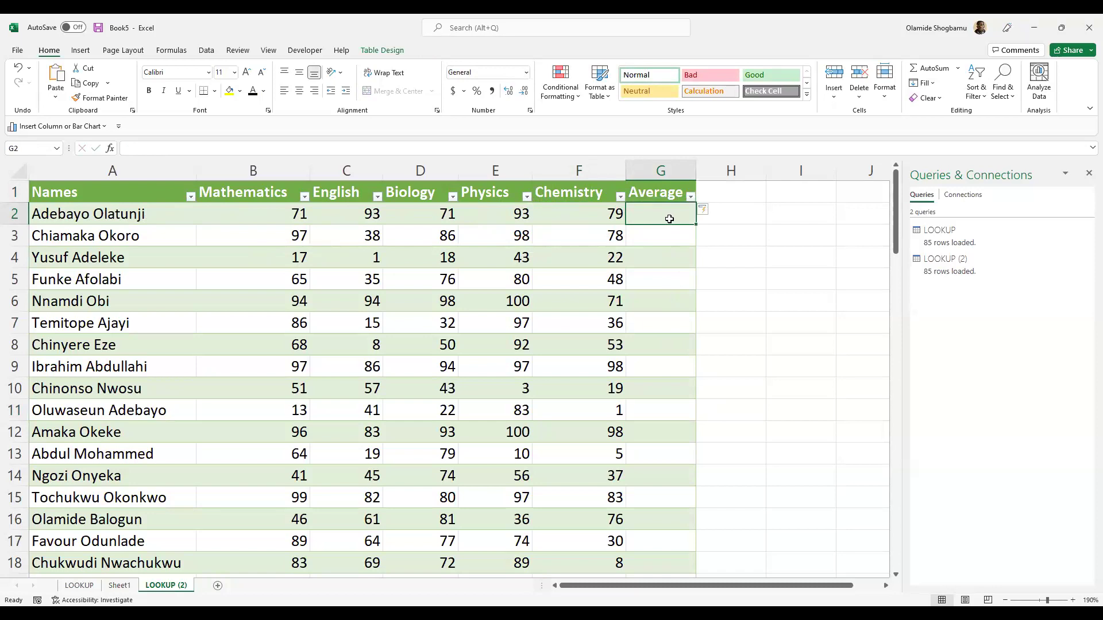
# - Enter an AVERAGE formula over B2:F2 in G2, filling averages like 81.4 and 79.4
pyautogui.click(648, 148)
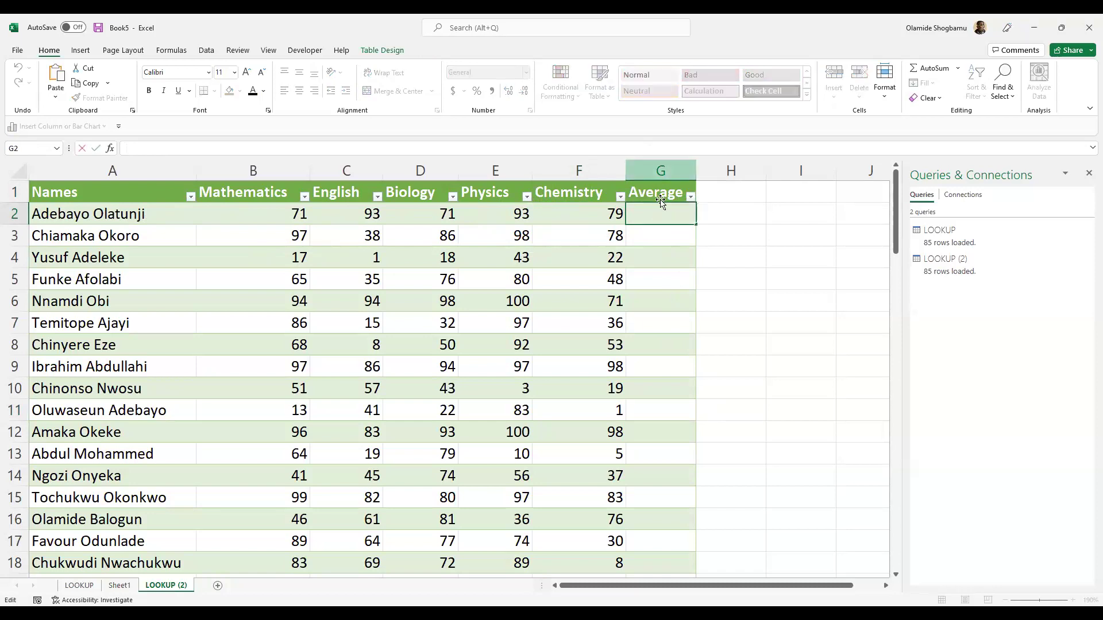
pyautogui.click(659, 219)
pyautogui.write('=')
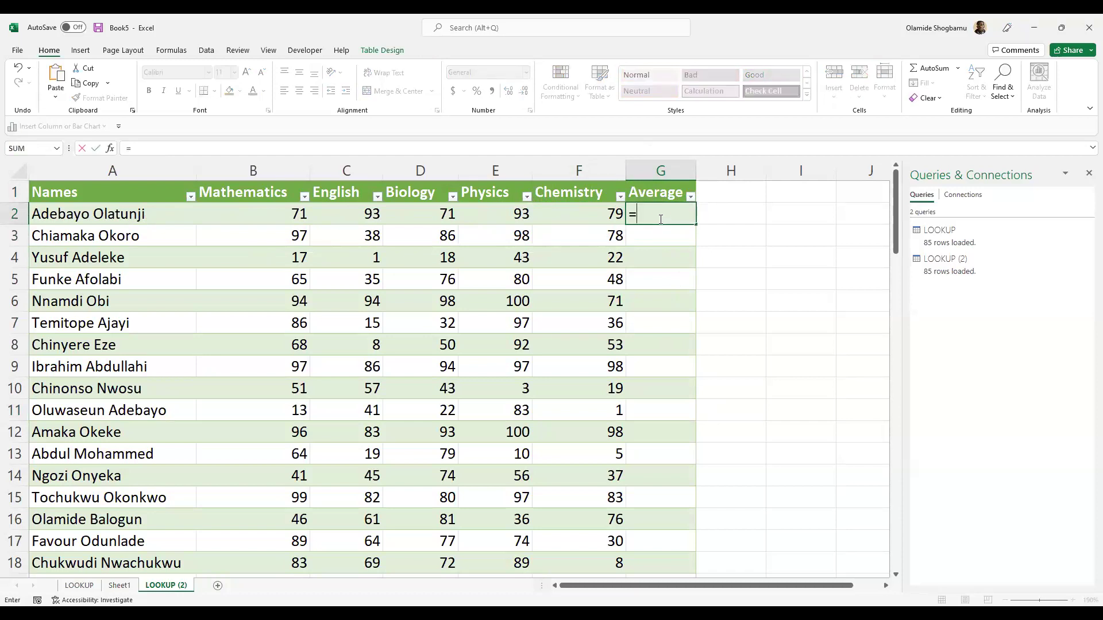
pyautogui.write('AVE')
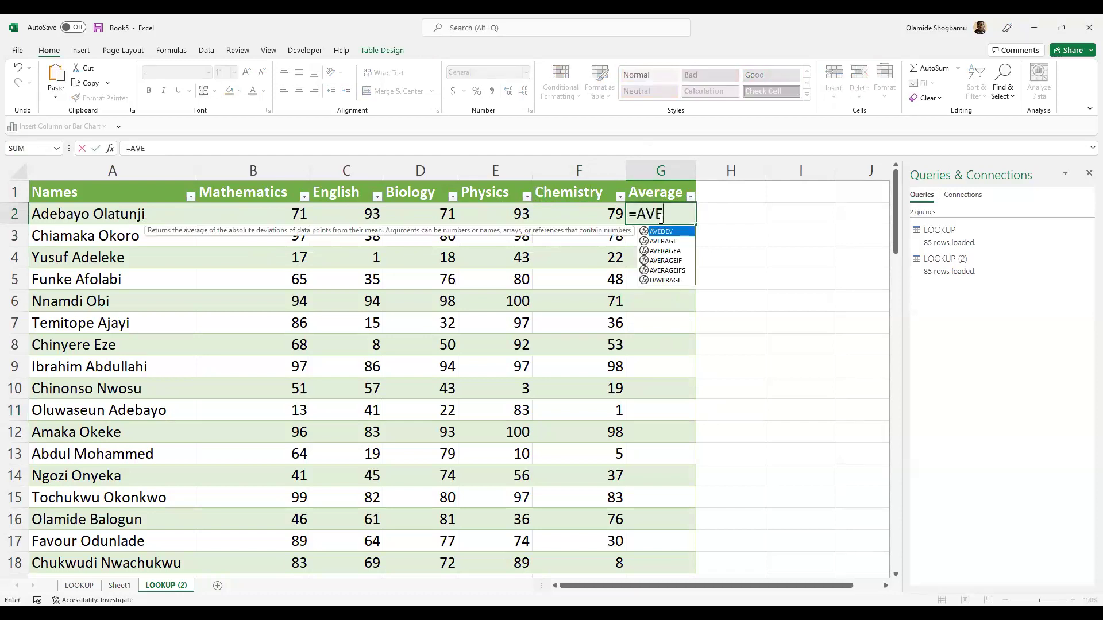
pyautogui.write('R')
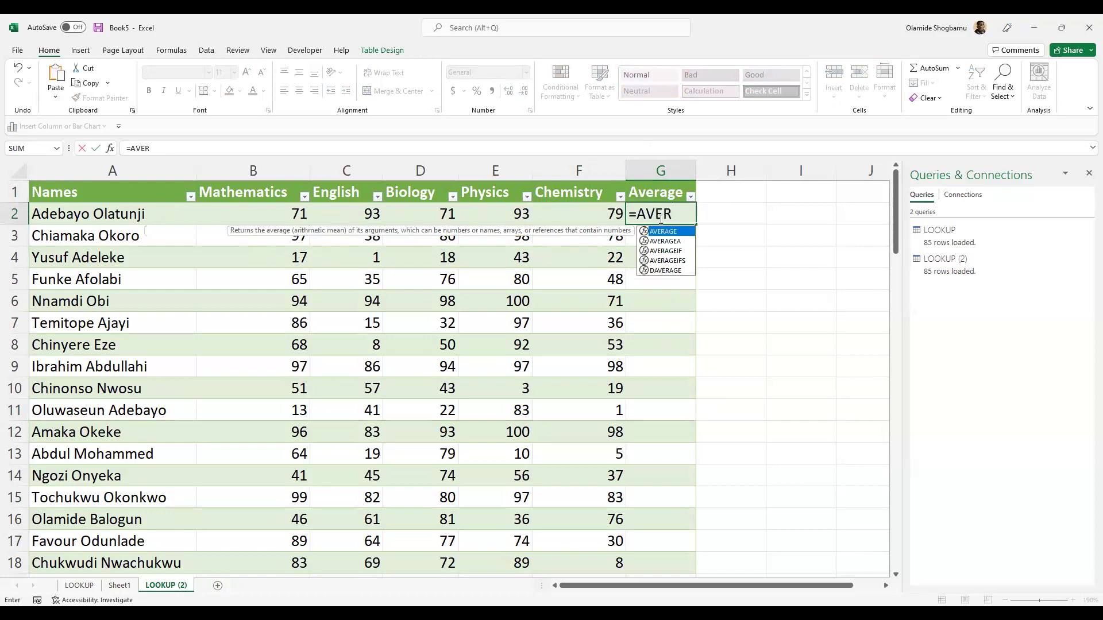
pyautogui.press('Tab')
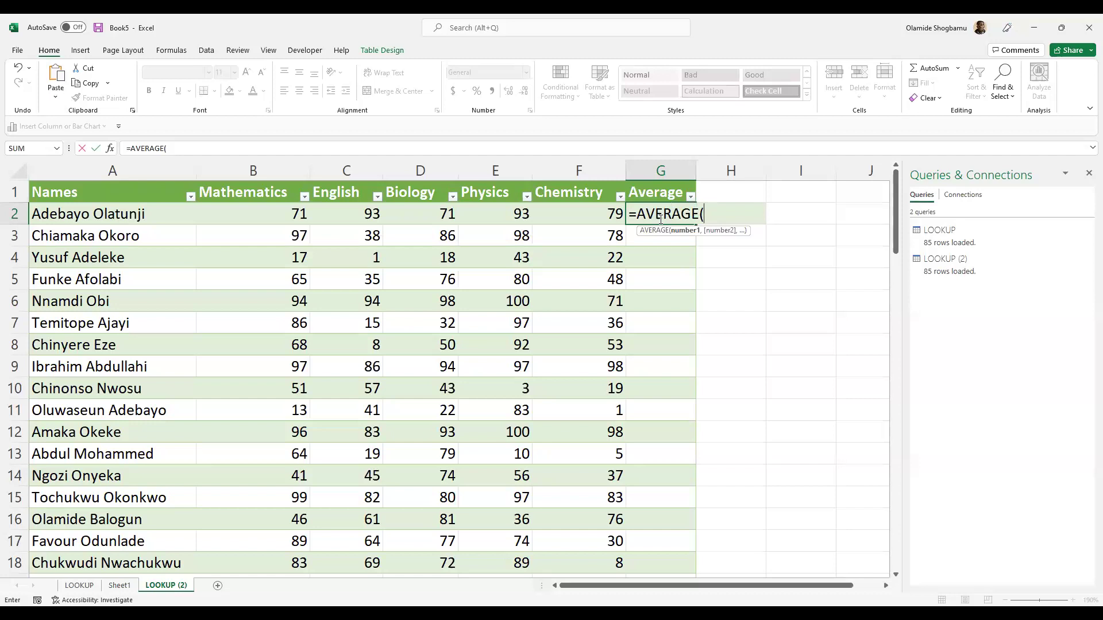
pyautogui.click(270, 215)
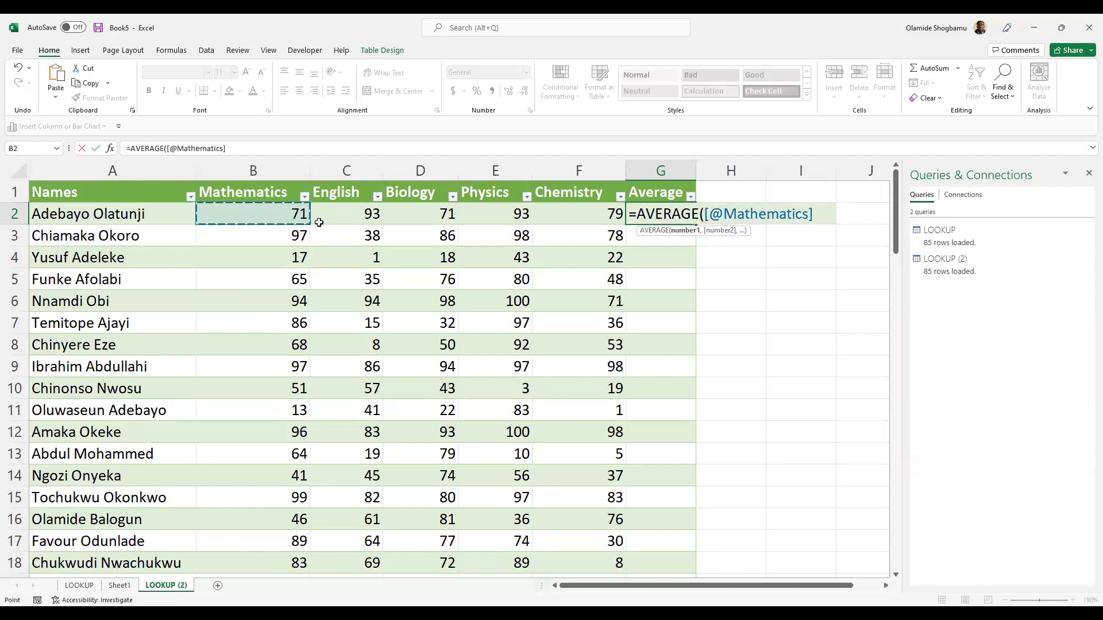
pyautogui.keyDown('shift'); pyautogui.click(579, 217); pyautogui.keyUp('shift')
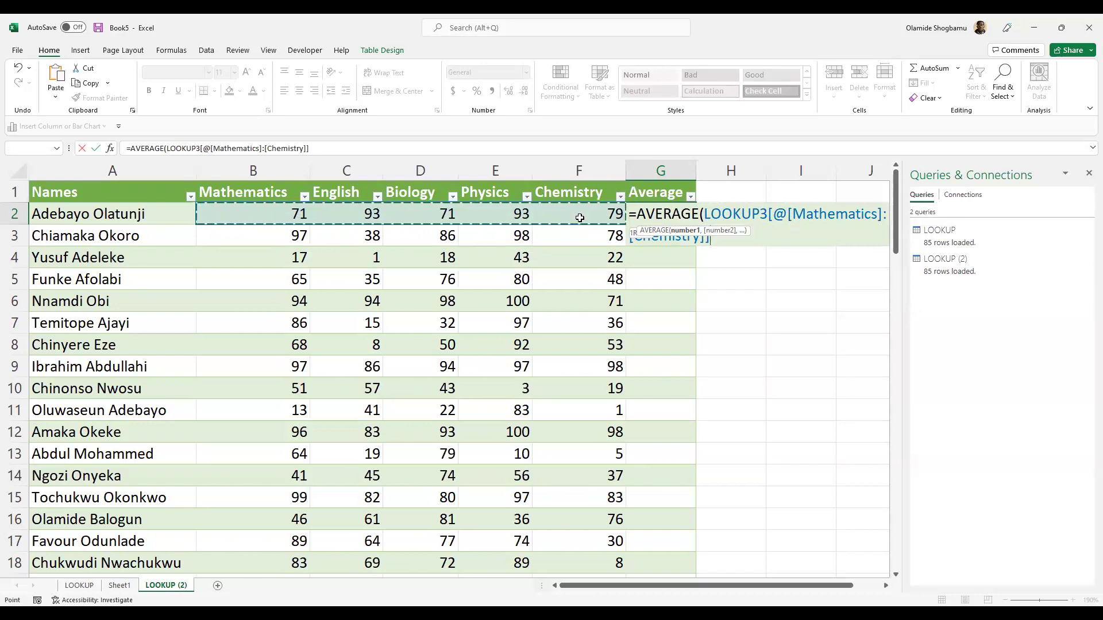
pyautogui.write(')')
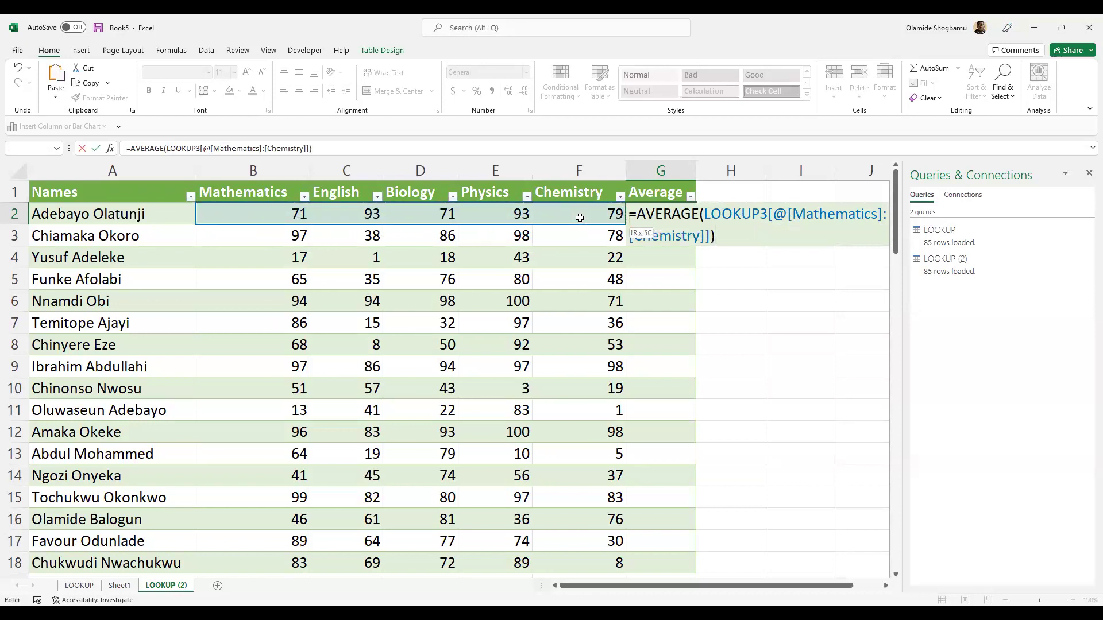
pyautogui.press('Return')
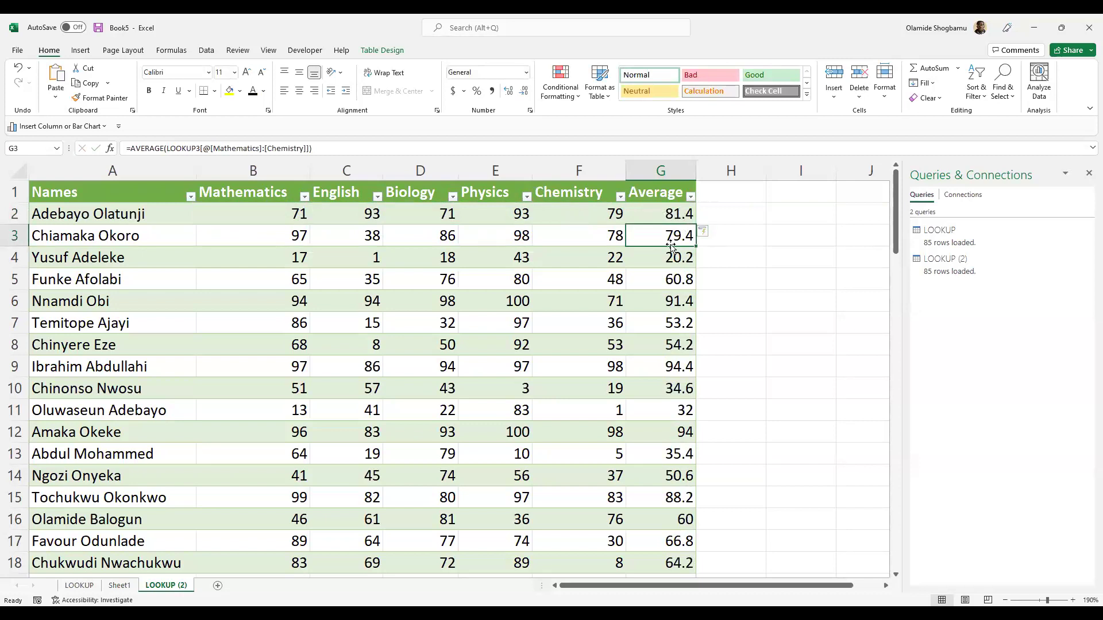
pyautogui.scroll(-8, 666, 231)
pyautogui.scroll(-19, 666, 231)
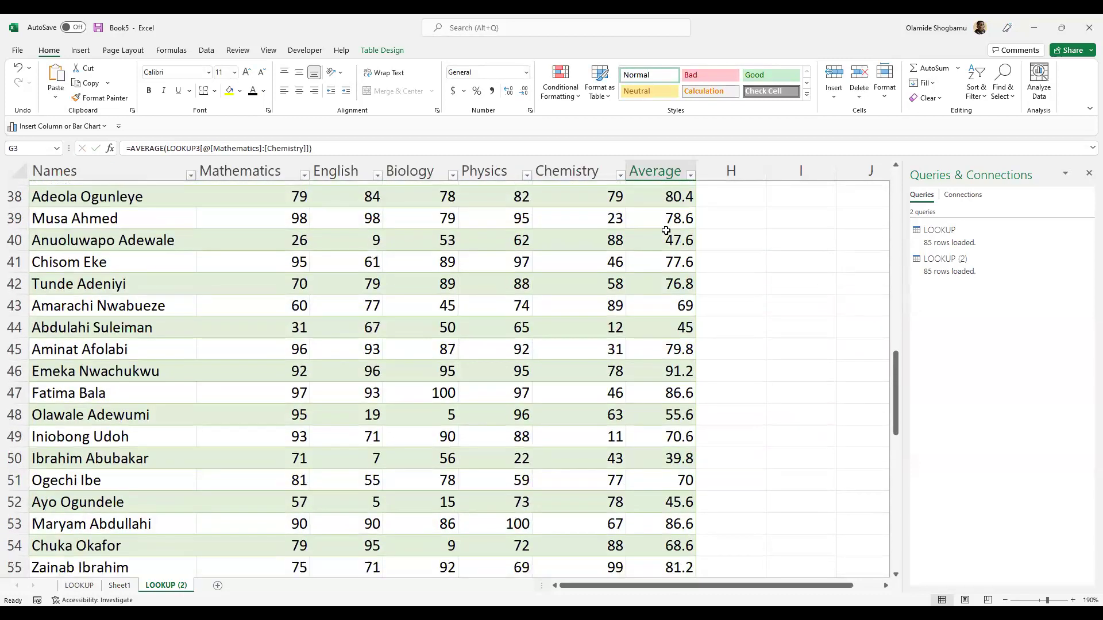
pyautogui.scroll(19, 674, 240)
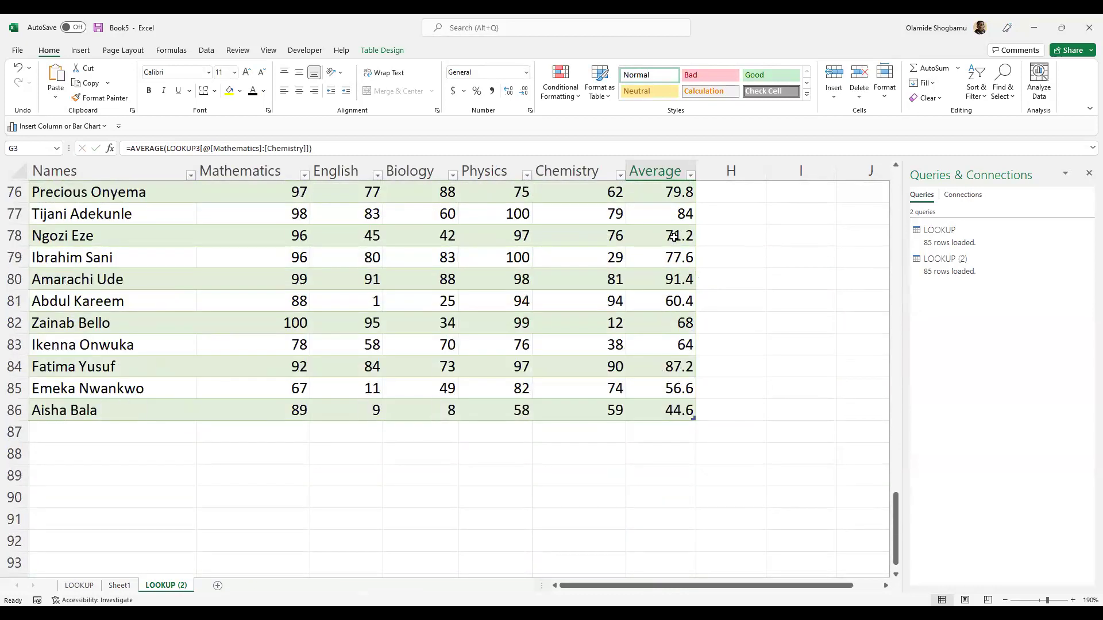
pyautogui.scroll(8, 669, 226)
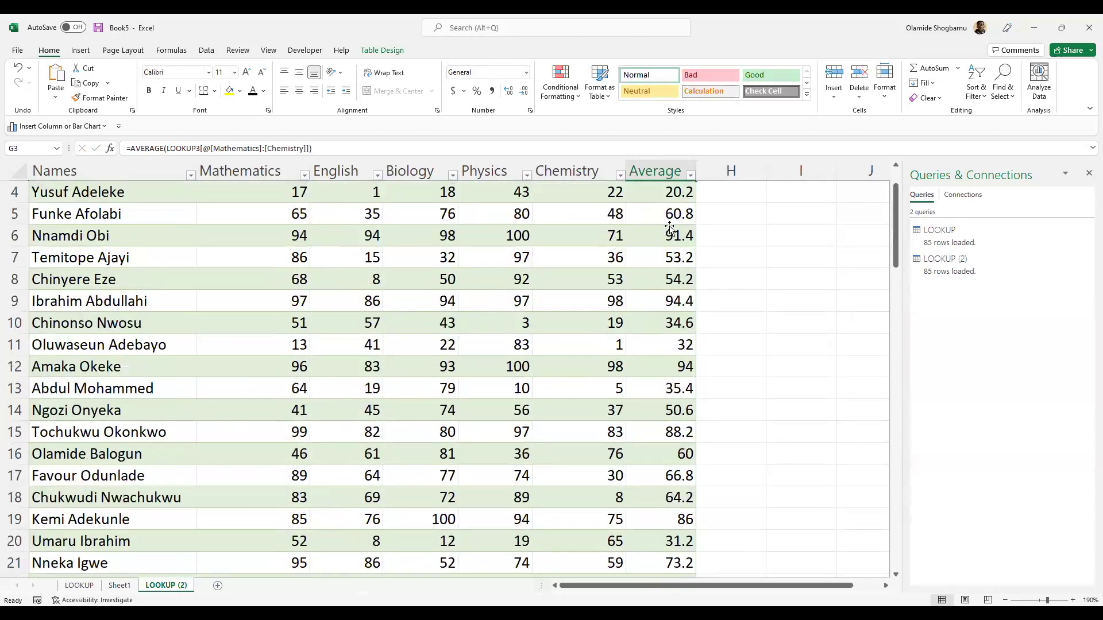
pyautogui.scroll(-2, 680, 220)
pyautogui.scroll(2, 677, 221)
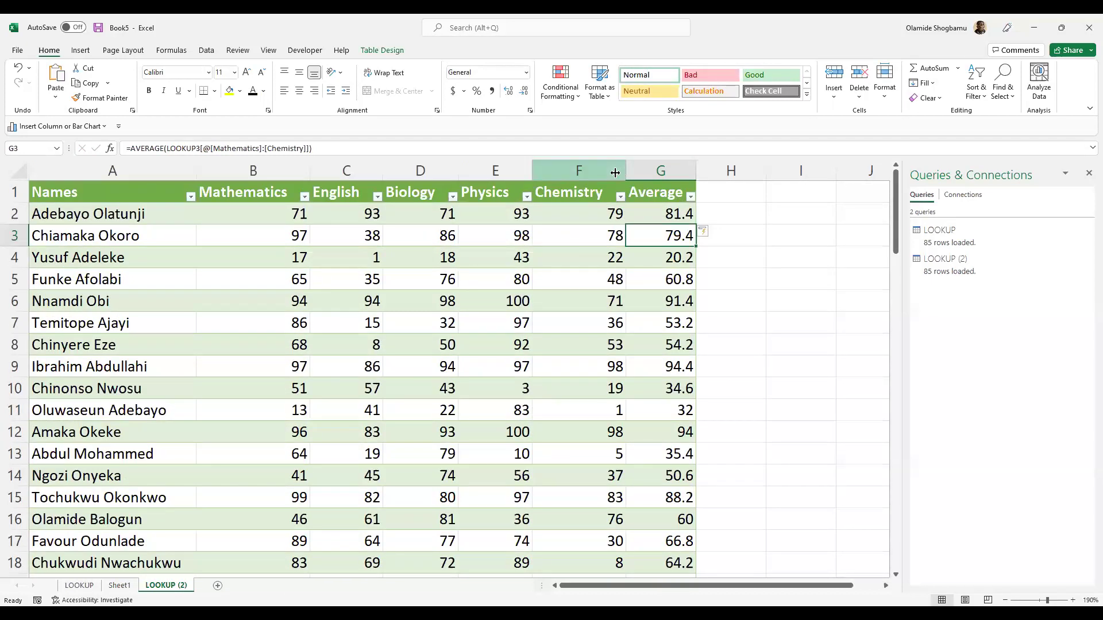
pyautogui.click(701, 171)
pyautogui.click(665, 208)
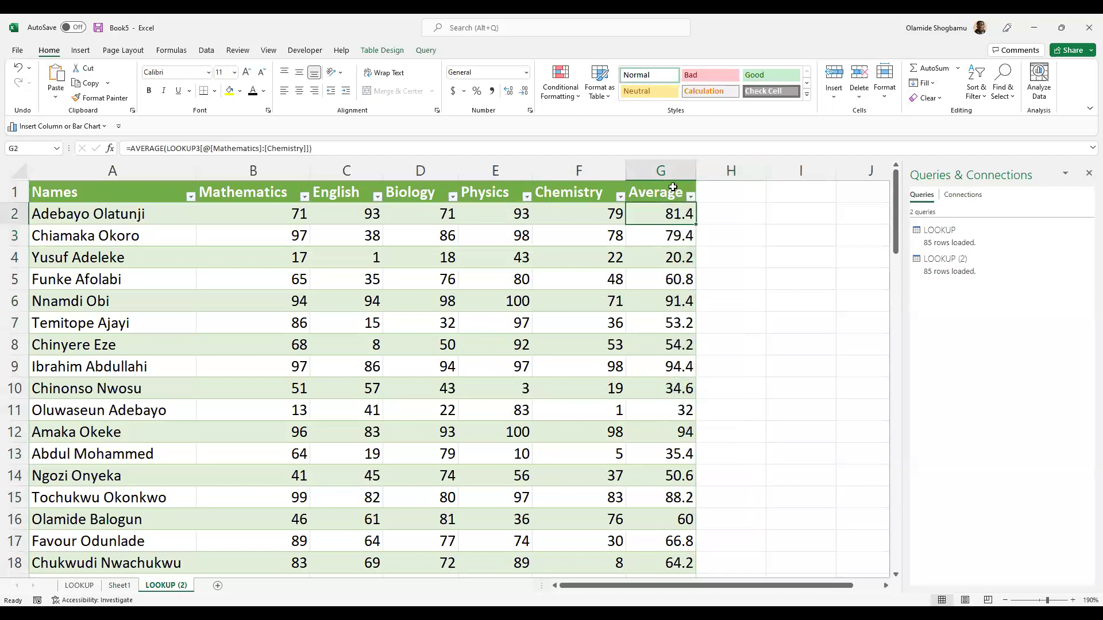
pyautogui.click(701, 172)
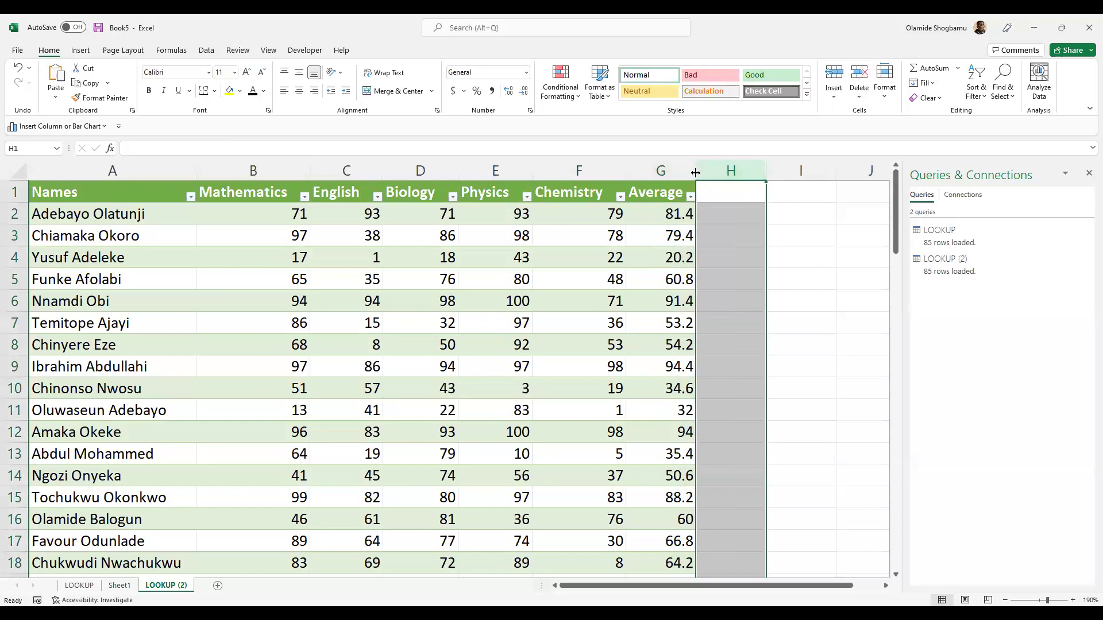
# - Add the header 'Average(R)' in H1 to extend the table by a column
pyautogui.click(678, 214)
pyautogui.click(725, 215)
pyautogui.click(725, 193)
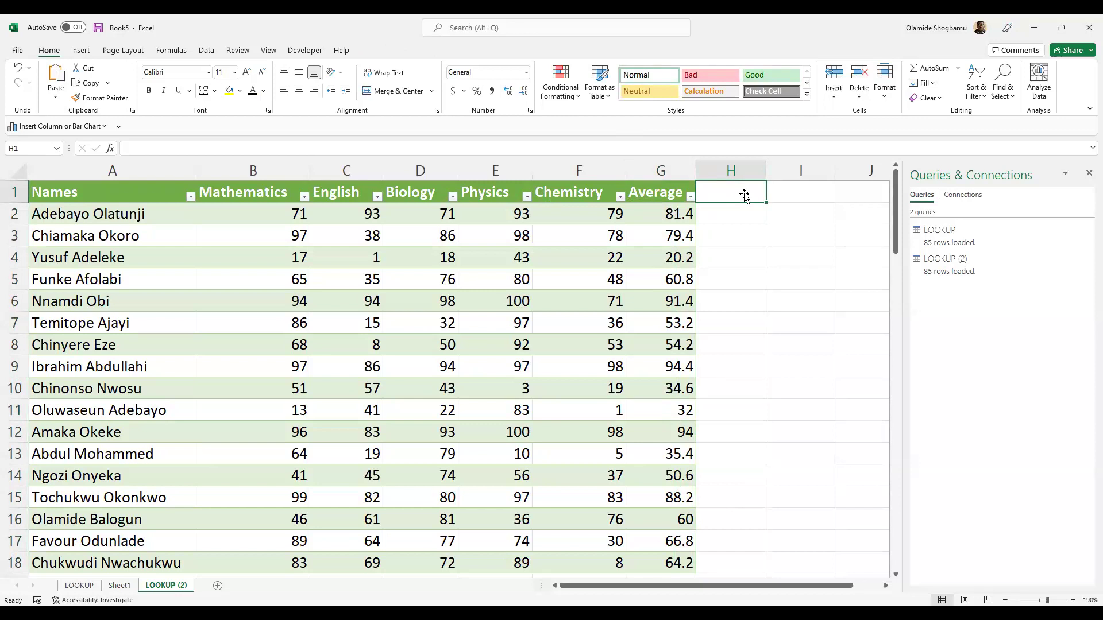
pyautogui.write('A')
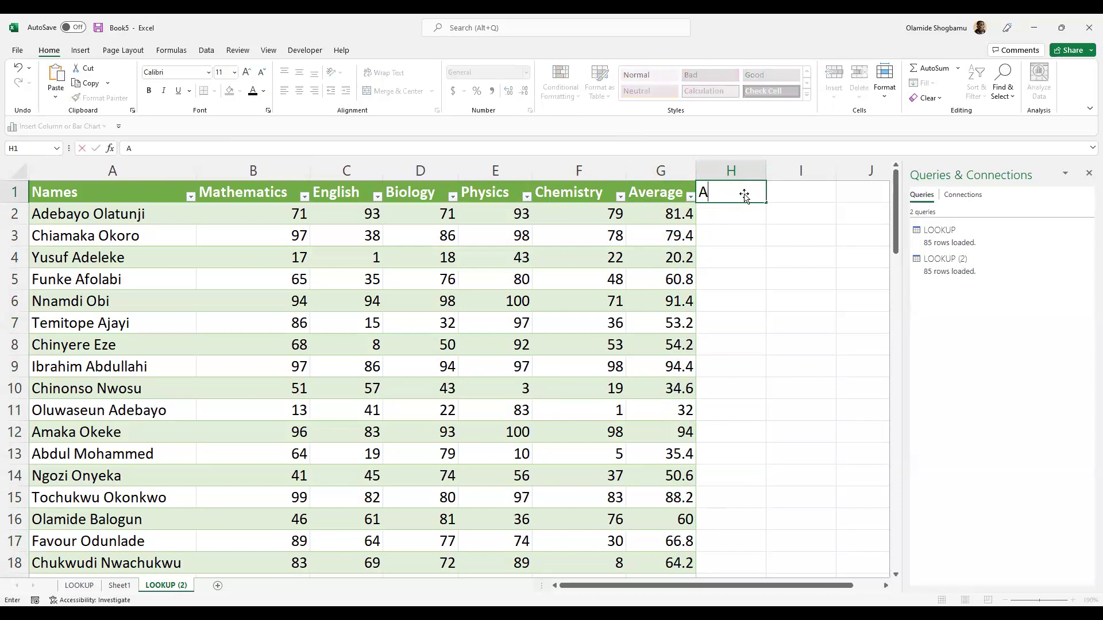
pyautogui.write('verage()')
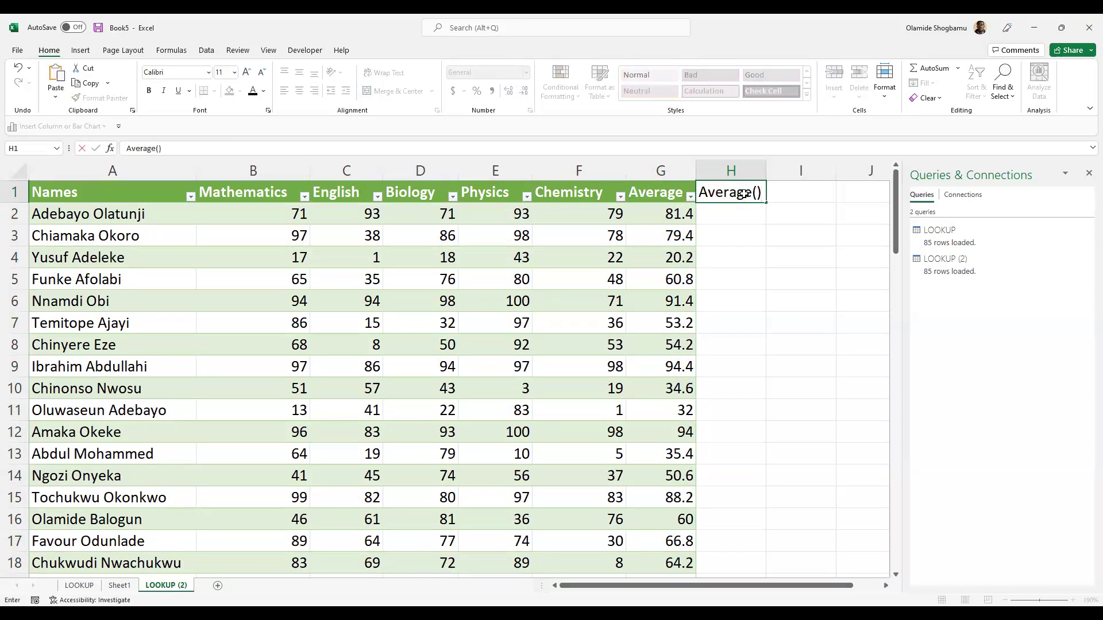
pyautogui.hotkey('ctrl', 'Return')
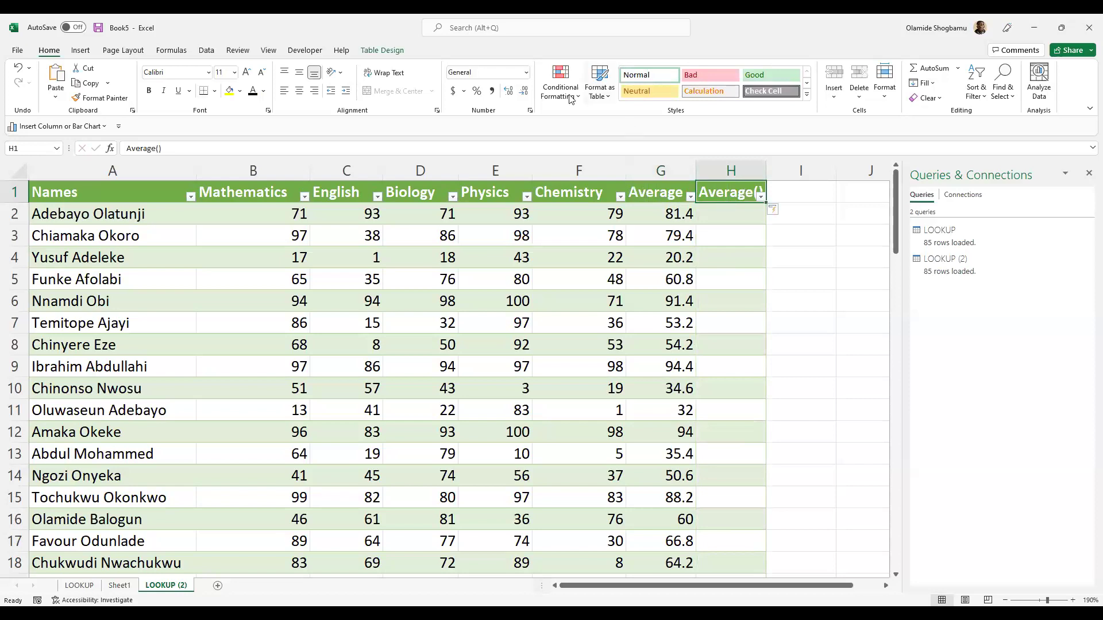
pyautogui.press('F2')
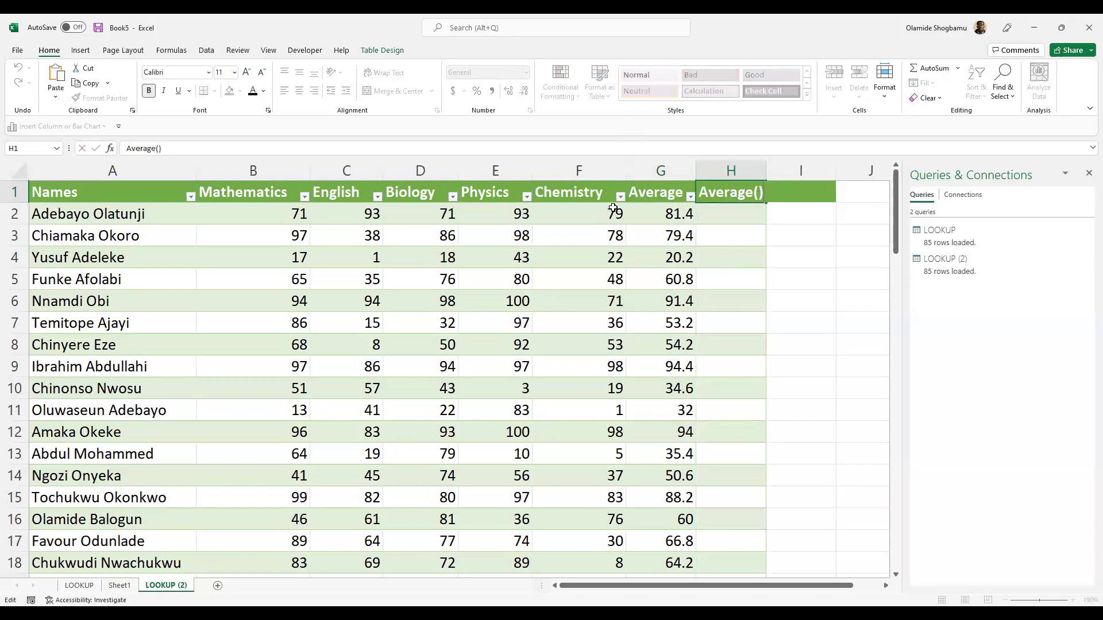
pyautogui.write('B')
pyautogui.click(780, 223)
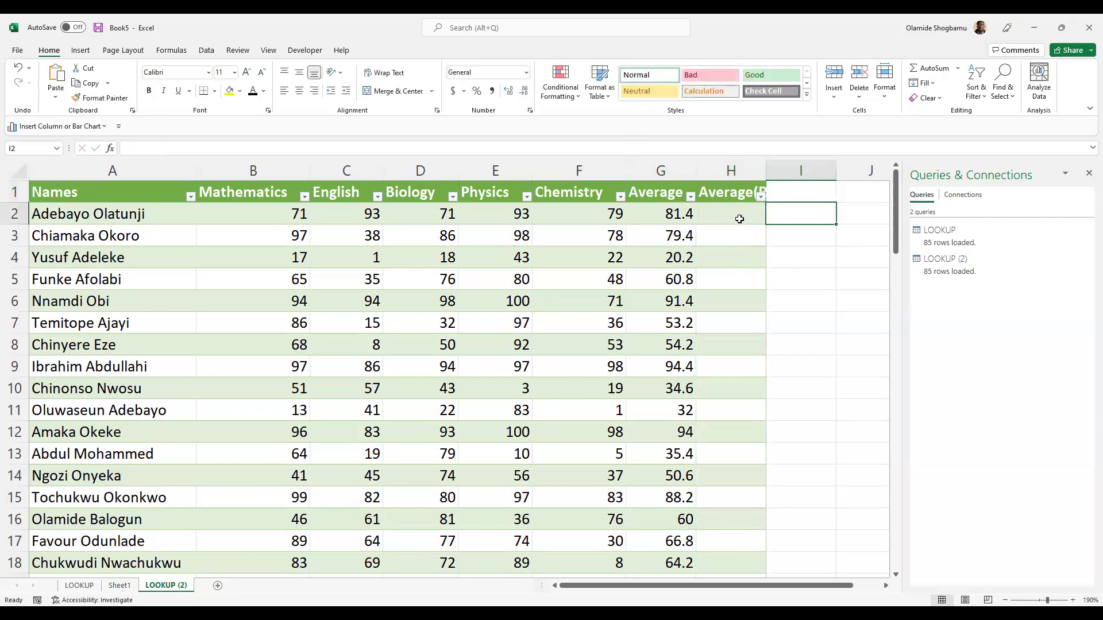
# - Autofit column H so the full Average(R) header shows
pyautogui.click(770, 170)
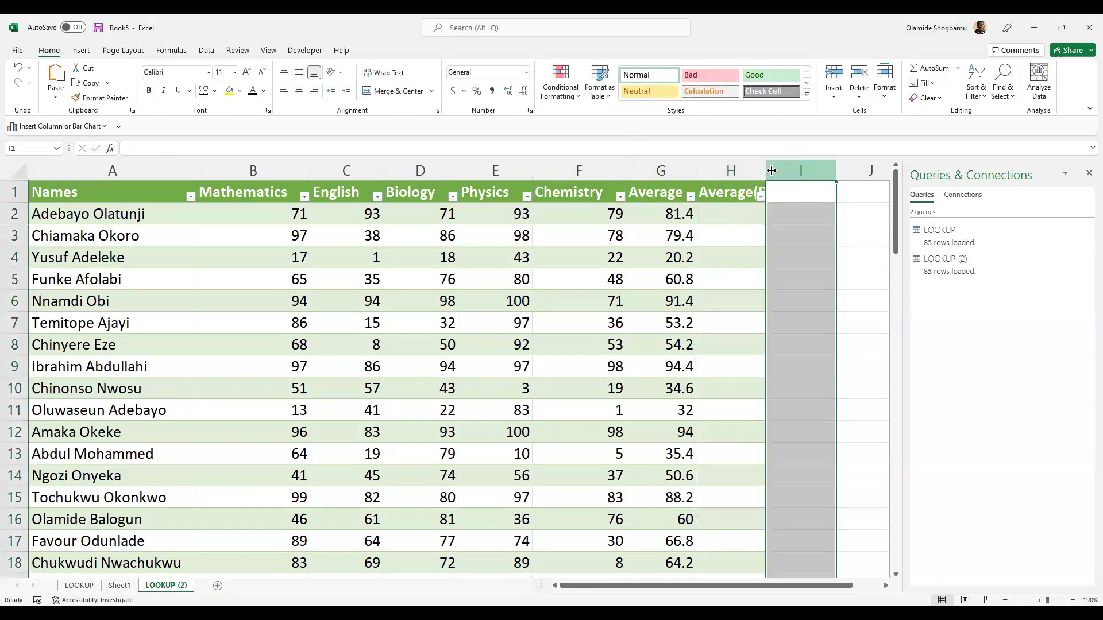
pyautogui.click(757, 170)
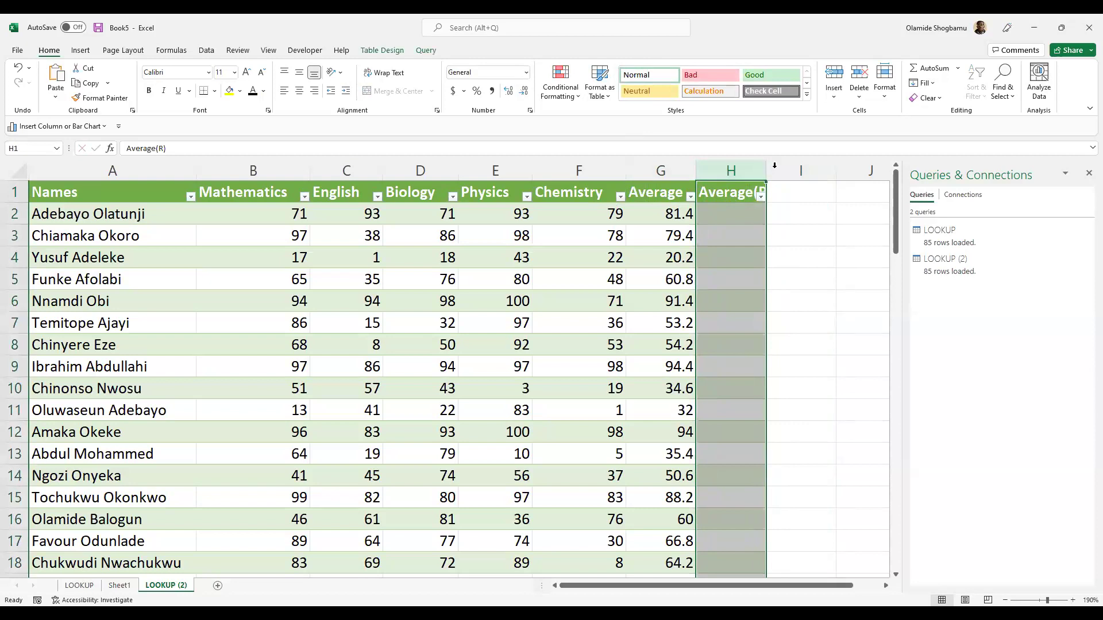
pyautogui.click(769, 170)
pyautogui.hscroll(1, 751, 184)
pyautogui.scroll(1, 661, 165)
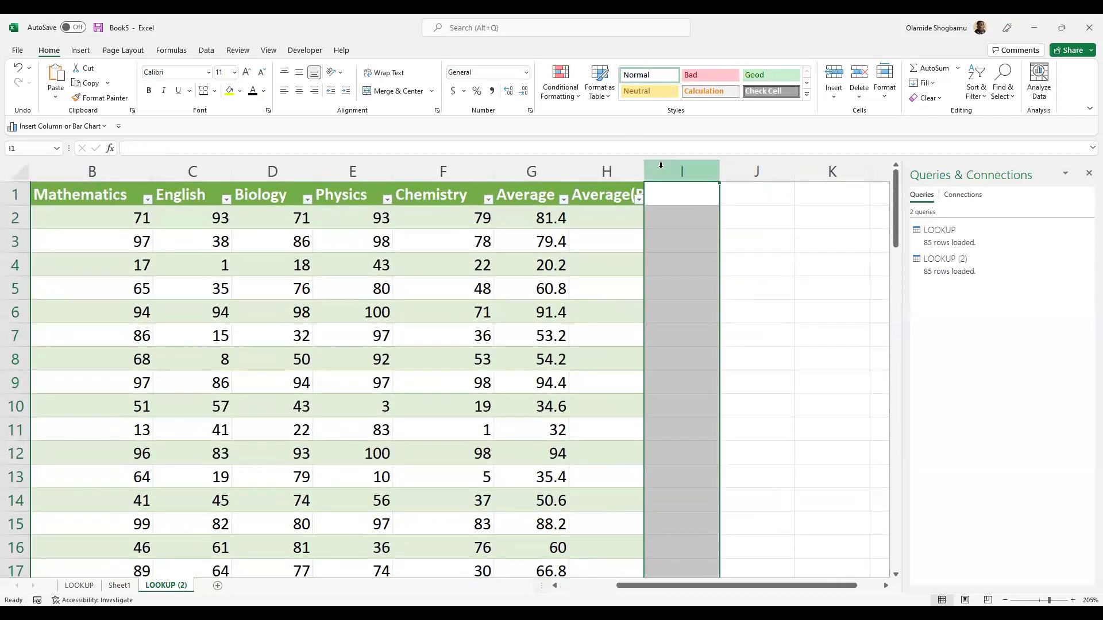
pyautogui.scroll(1, 660, 165)
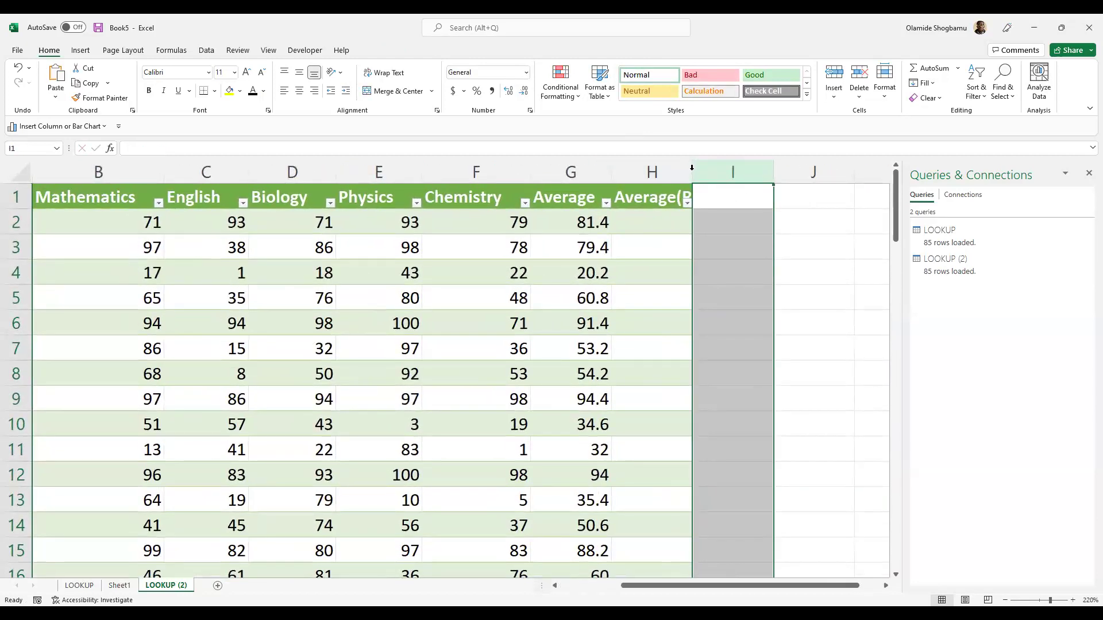
pyautogui.moveTo(694, 170); pyautogui.dragTo(696, 170)
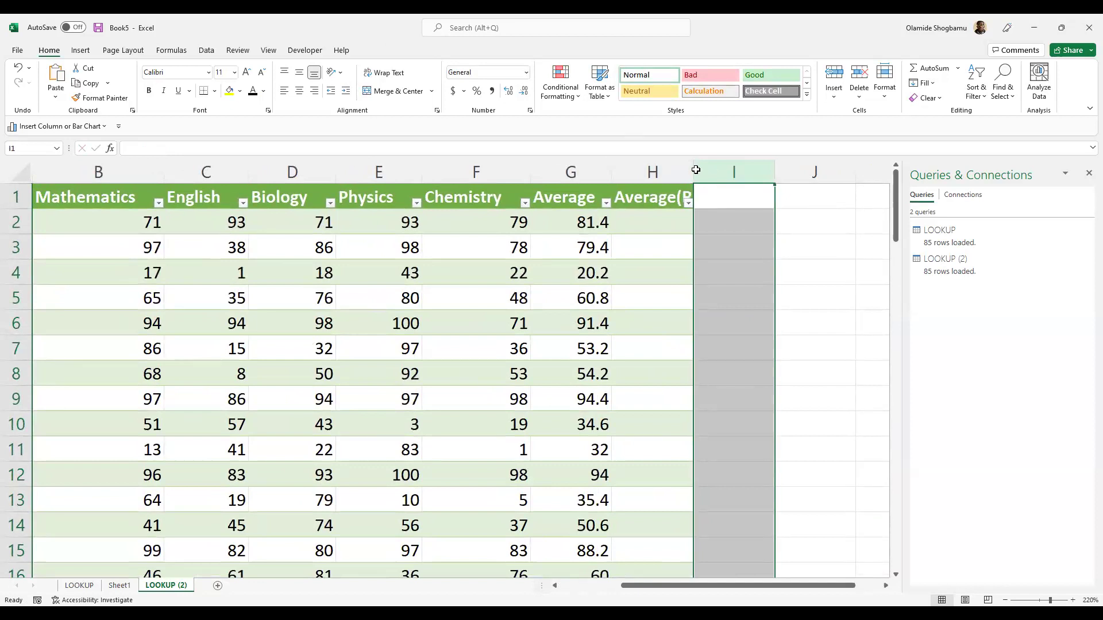
pyautogui.doubleClick(661, 224)
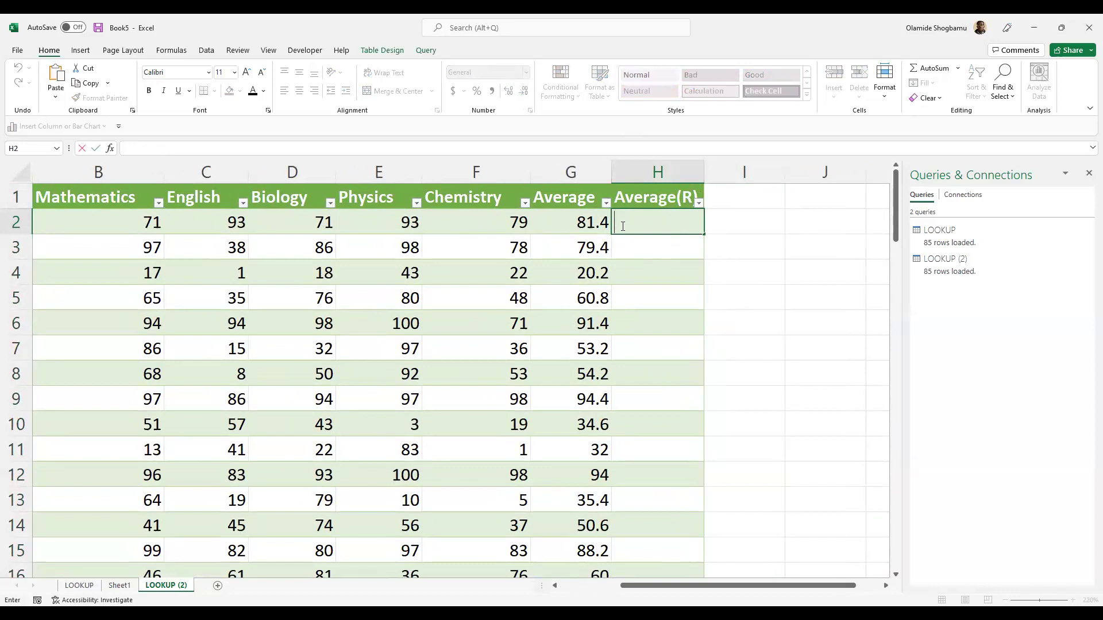
# - Start a ROUNDUP formula in H2 on the row's Average, which fails with too few arguments
pyautogui.click(598, 228)
pyautogui.press('Down')
pyautogui.press('Down')
pyautogui.press('Down')
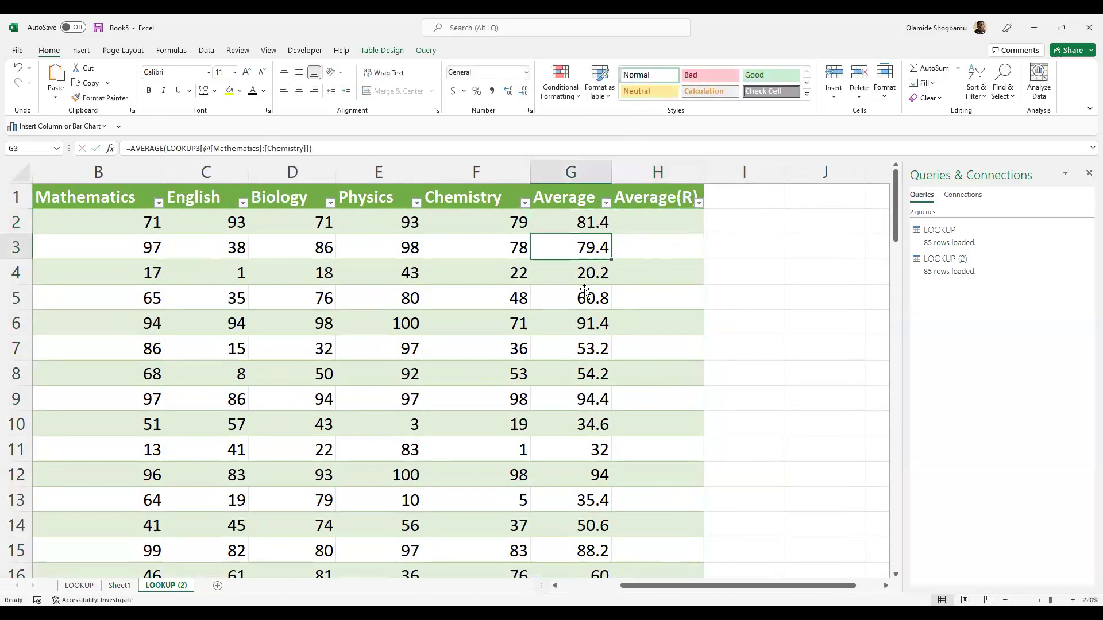
pyautogui.click(663, 230)
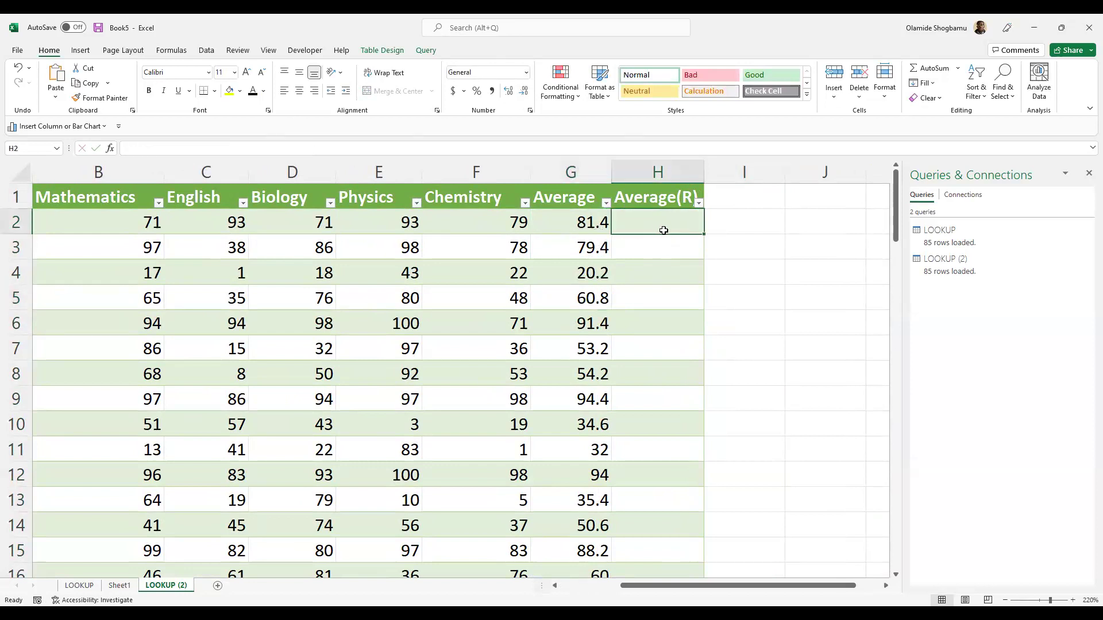
pyautogui.write('+')
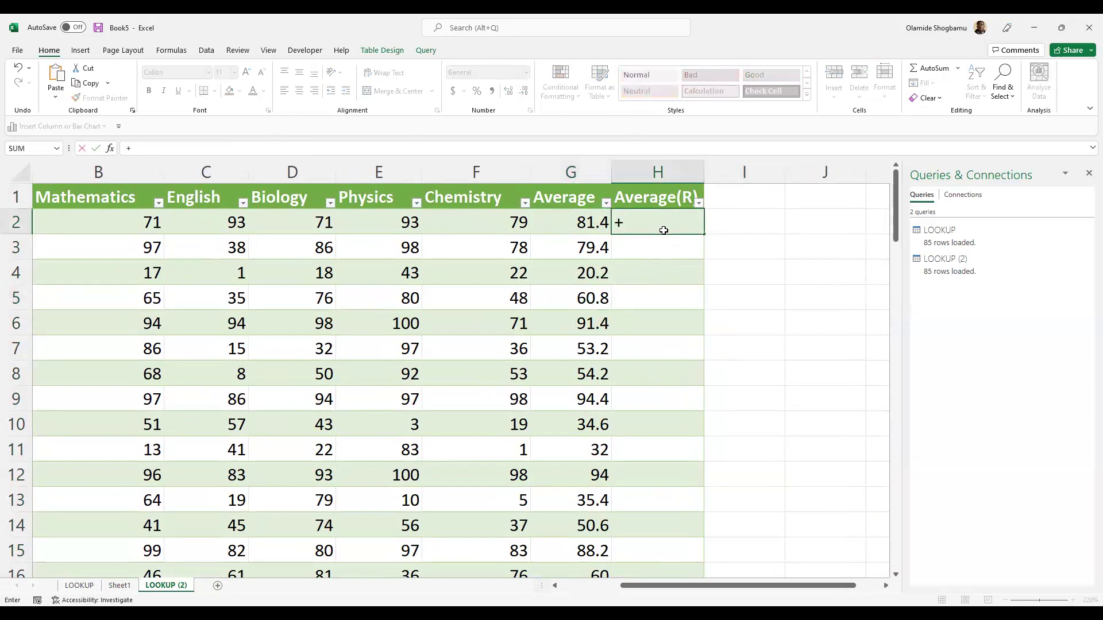
pyautogui.write('ROU')
pyautogui.press('Return')
pyautogui.hotkey('ctrl', 'z')
pyautogui.click(169, 148)
pyautogui.press('BackSpace')
pyautogui.press('BackSpace')
pyautogui.press('BackSpace')
pyautogui.press('BackSpace')
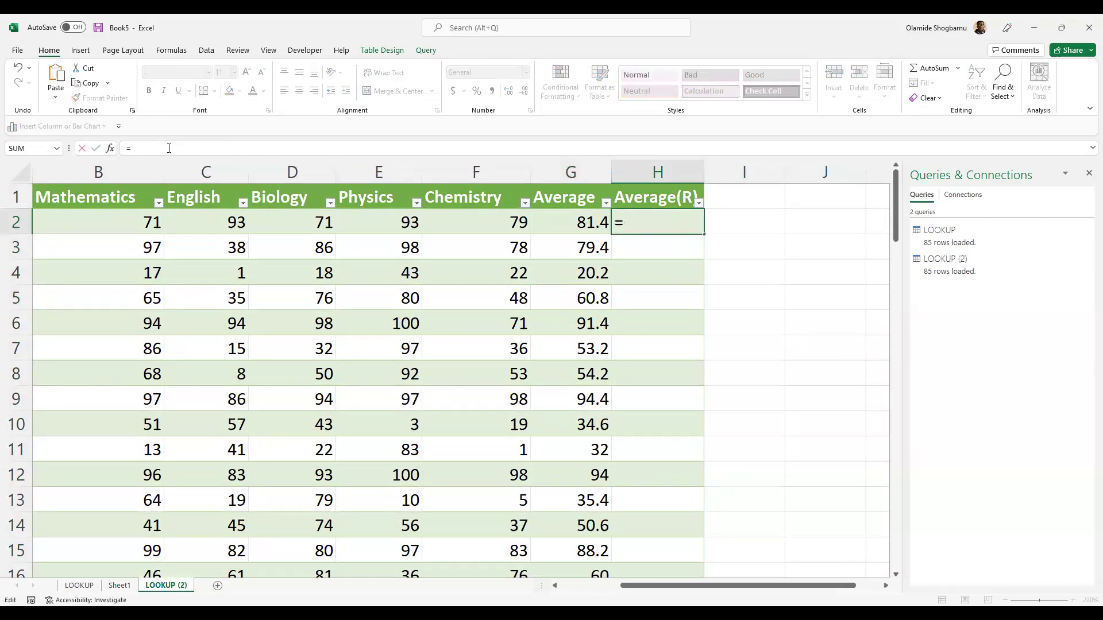
pyautogui.write('ROUND')
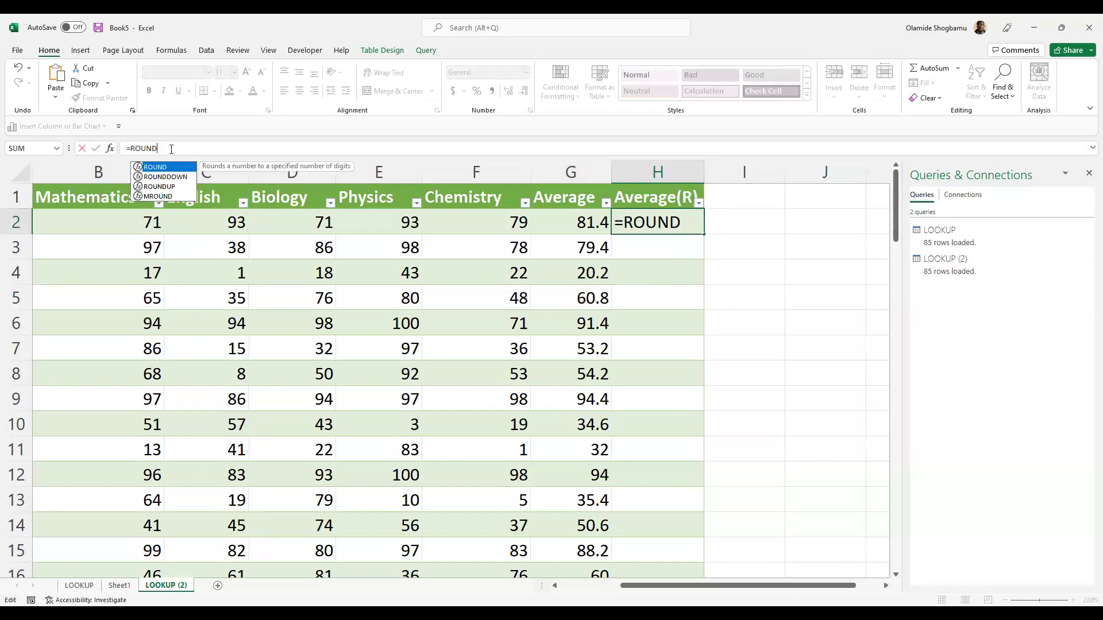
pyautogui.write('UO')
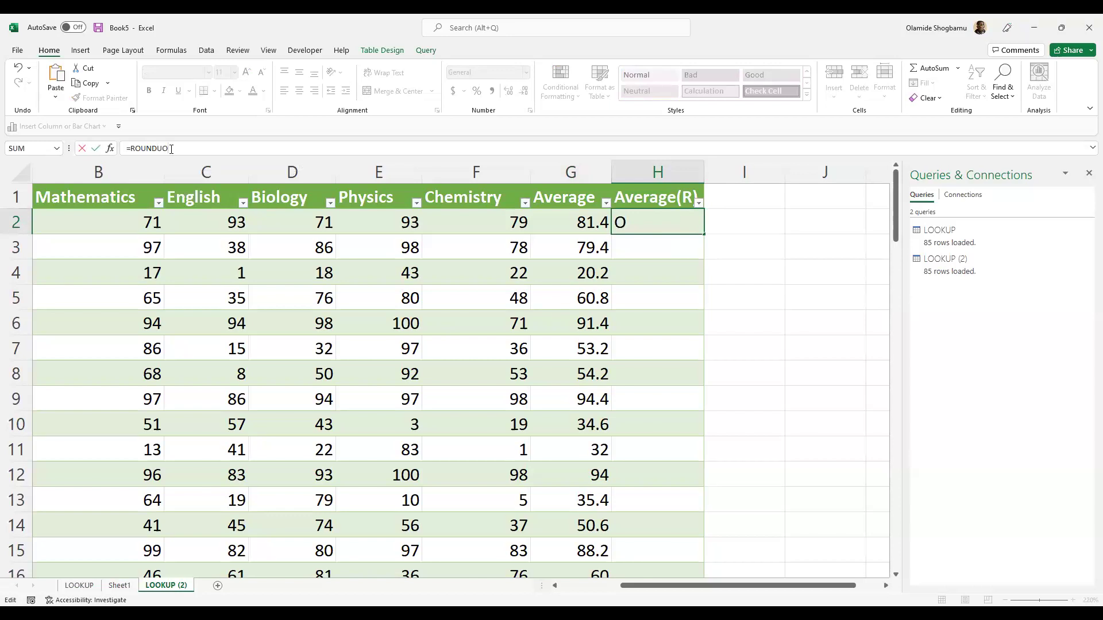
pyautogui.press('BackSpace')
pyautogui.write('P')
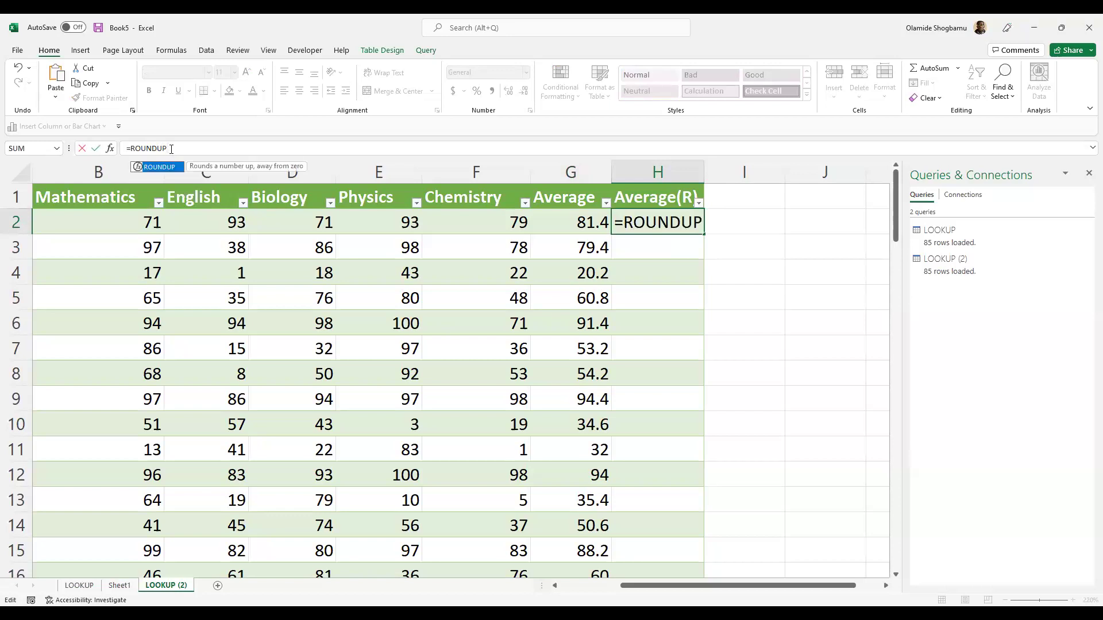
pyautogui.write('(')
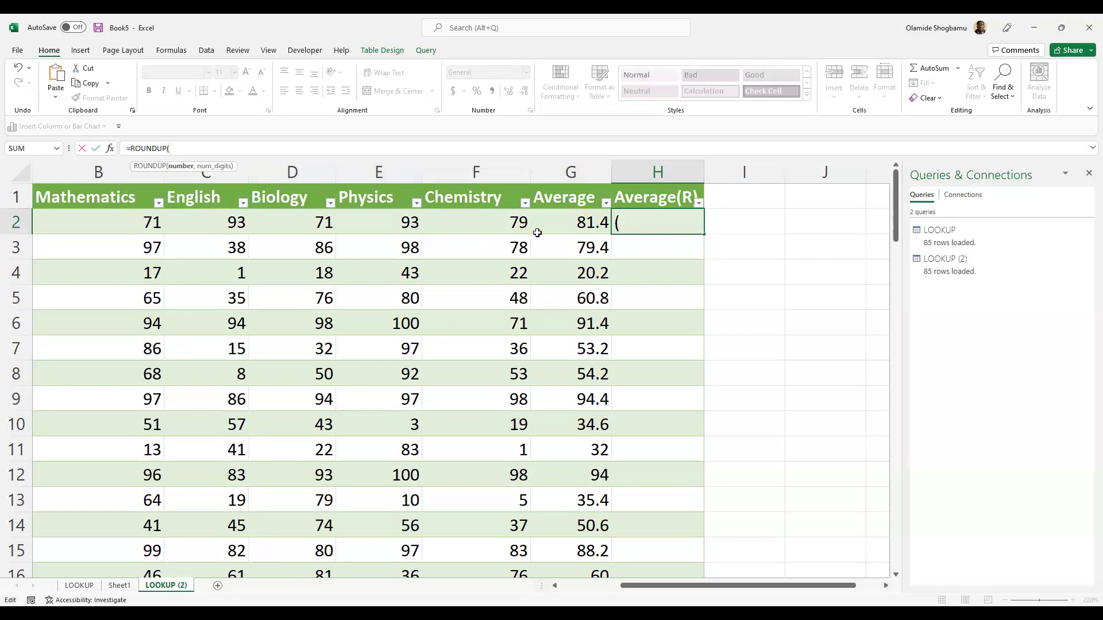
pyautogui.click(558, 226)
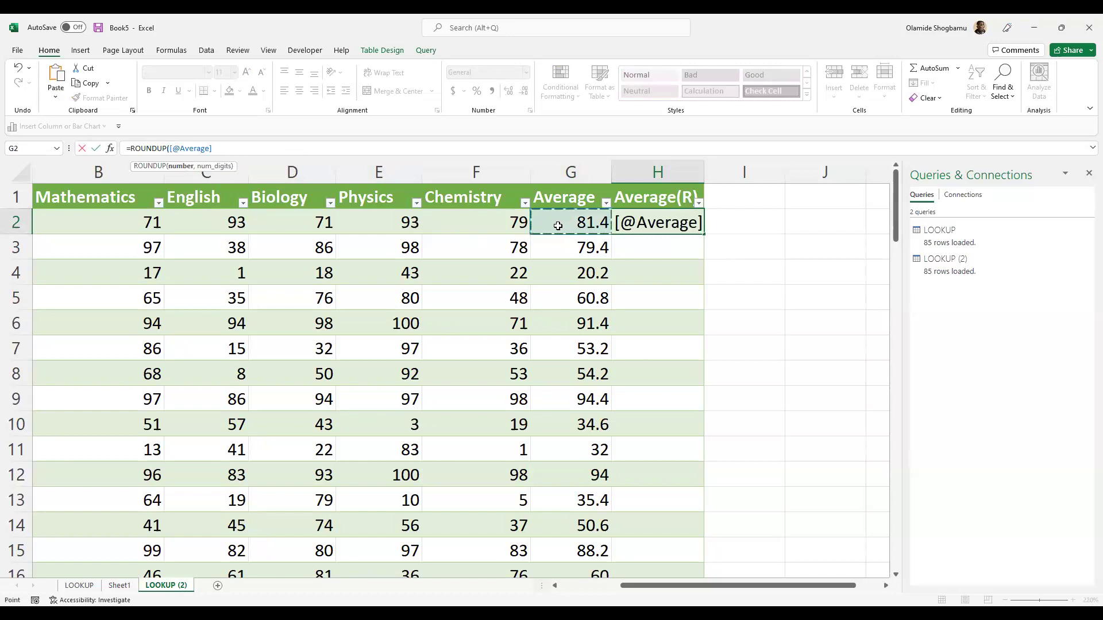
pyautogui.write(')')
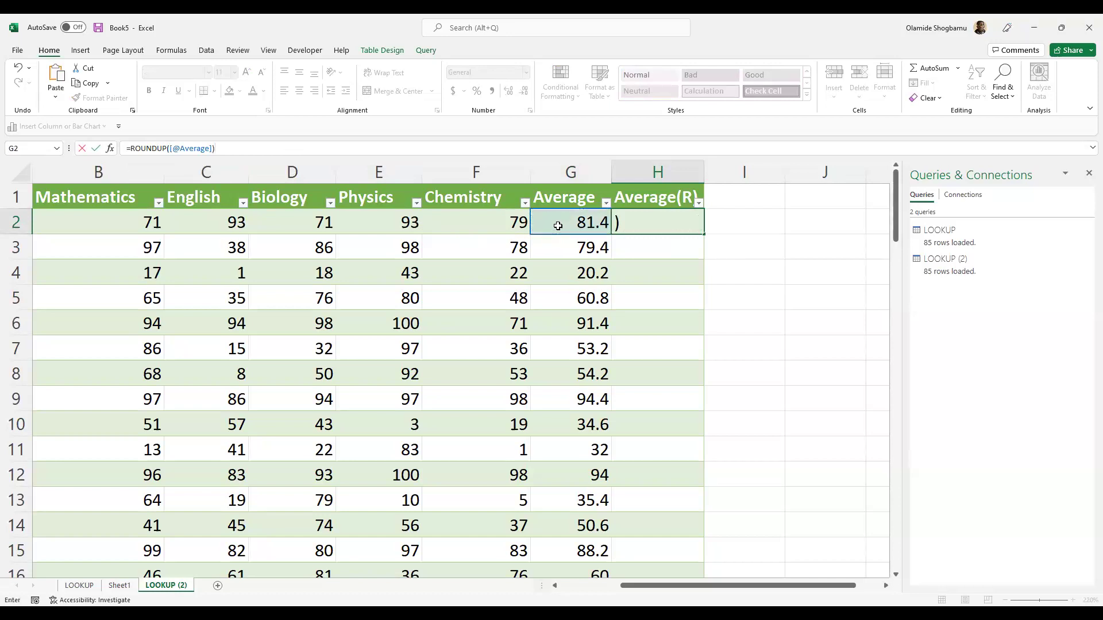
pyautogui.press('Return')
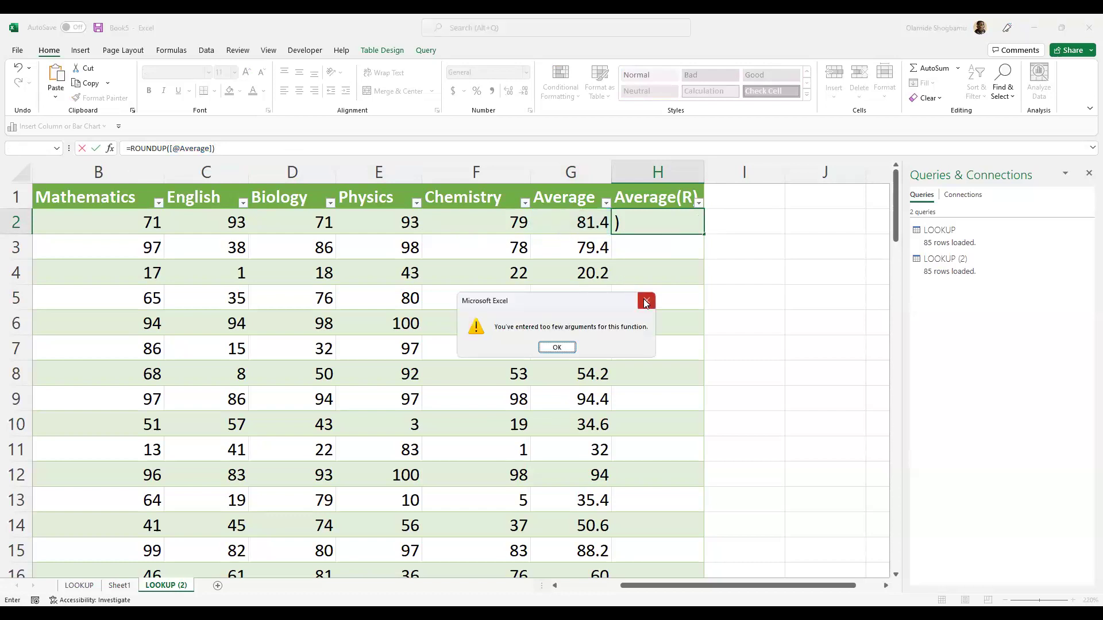
pyautogui.press('Return')
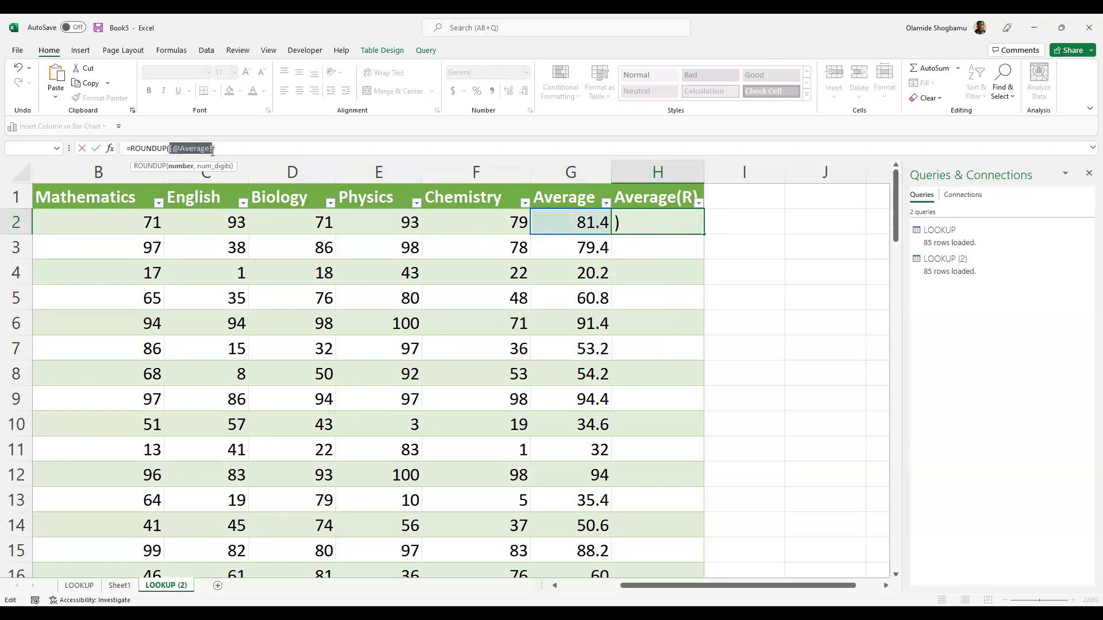
# - Correct H2 to =ROUNDUP(G2, 0), filling rounded averages like 82 and 80
pyautogui.click(246, 157)
pyautogui.press('BackSpace')
pyautogui.press('BackSpace')
pyautogui.press('BackSpace')
pyautogui.press('BackSpace')
pyautogui.press('BackSpace')
pyautogui.press('BackSpace')
pyautogui.press('BackSpace')
pyautogui.press('BackSpace')
pyautogui.press('BackSpace')
pyautogui.press('BackSpace')
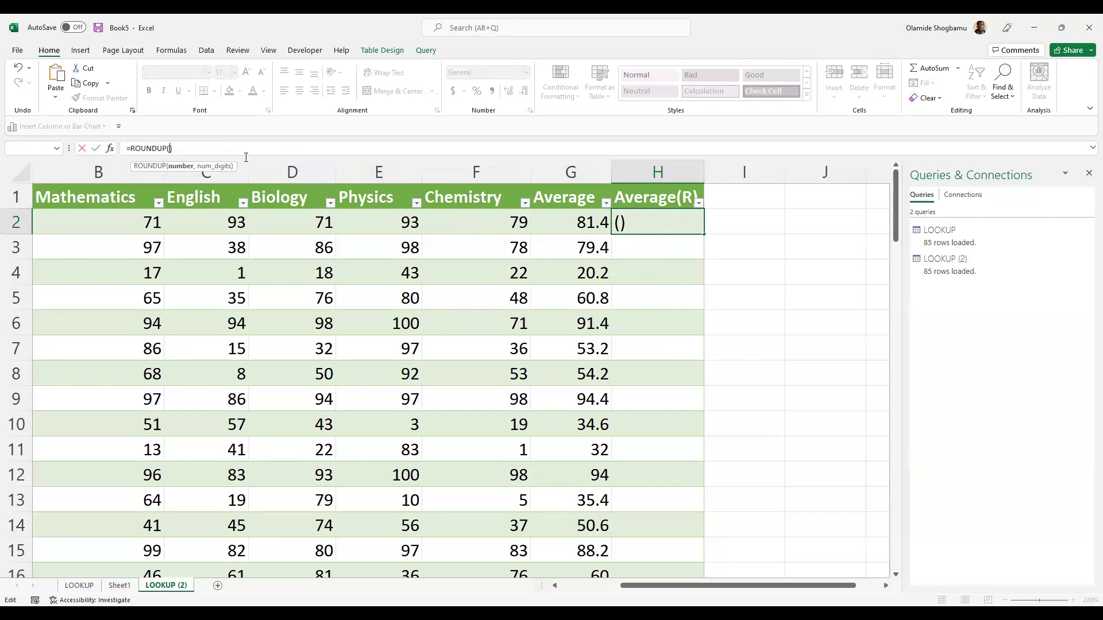
pyautogui.press('BackSpace')
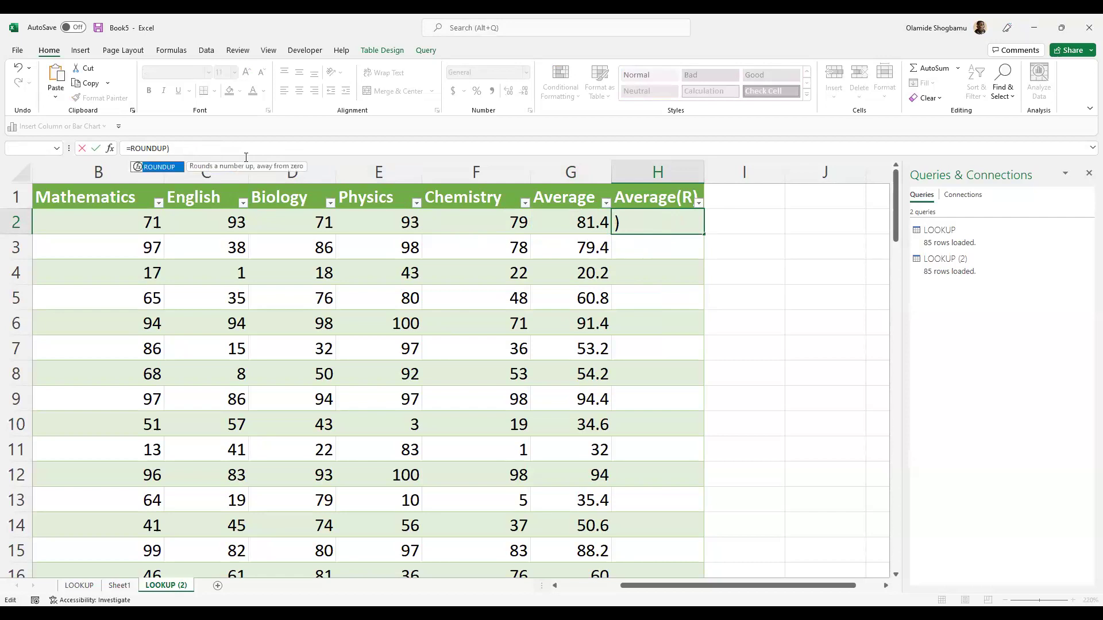
pyautogui.write('(')
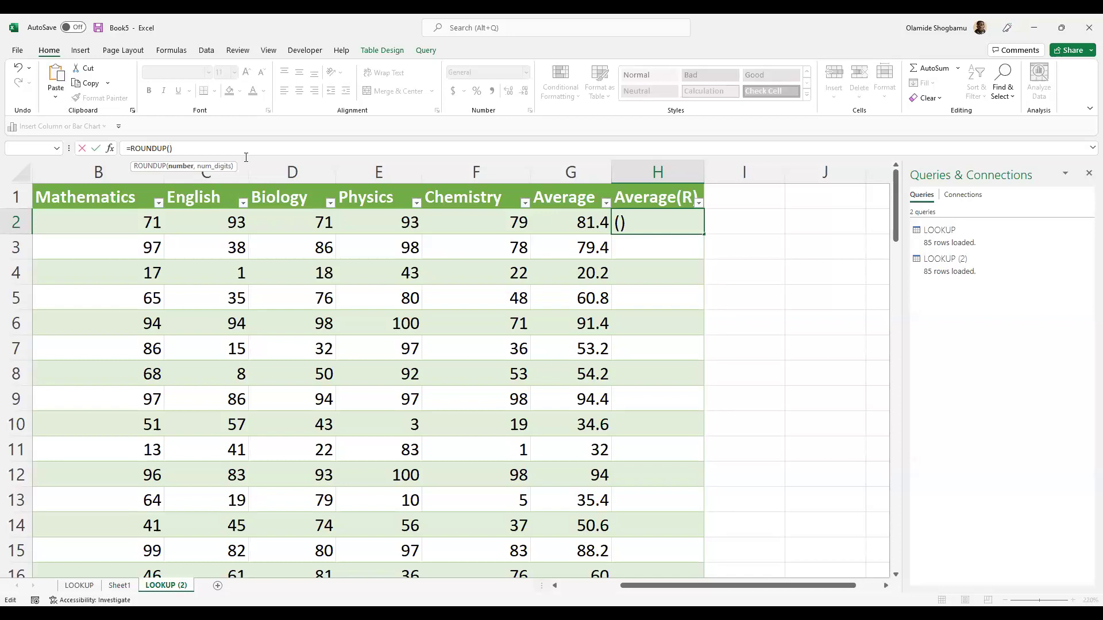
pyautogui.write('G')
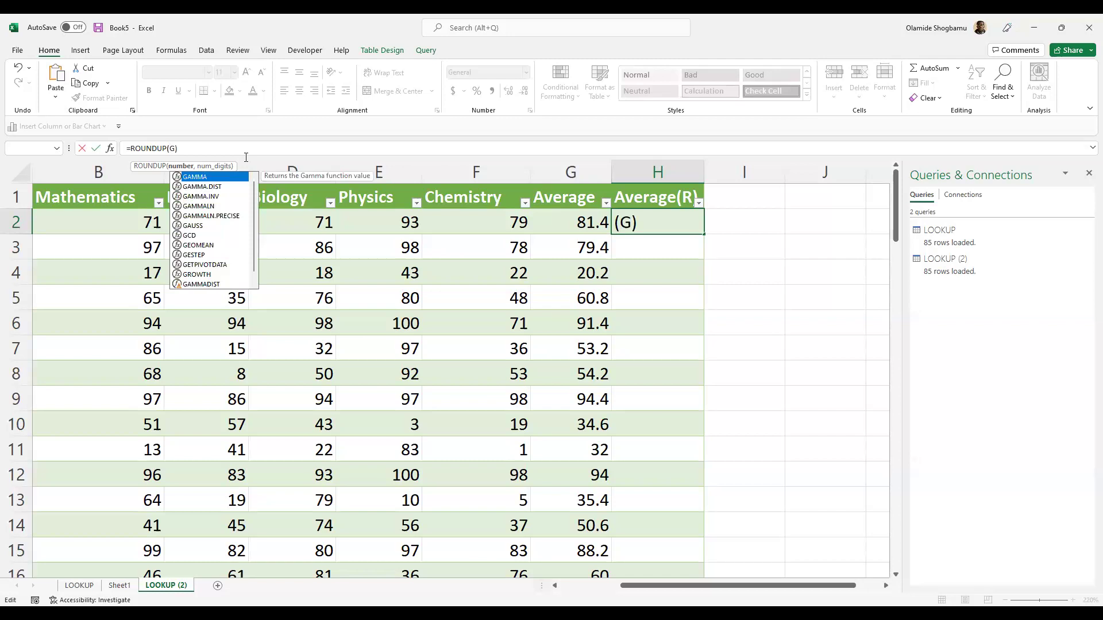
pyautogui.write('2, 0')
pyautogui.press('Return')
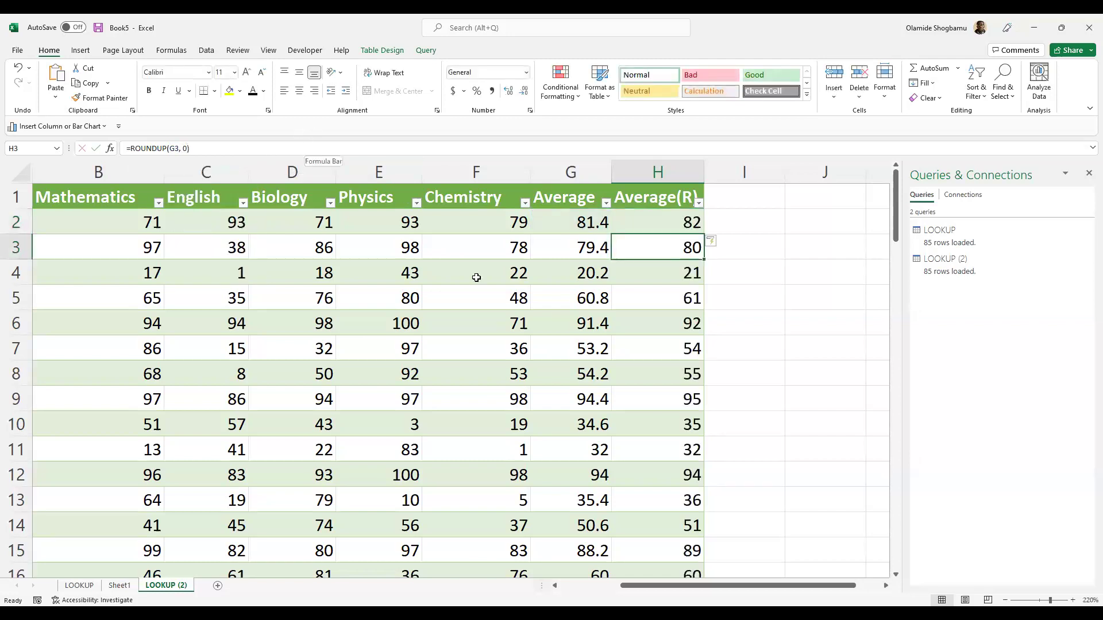
# - Undo the rounded values, try a misspelled =RIUND formula in H2, then remove its fill
pyautogui.click(643, 227)
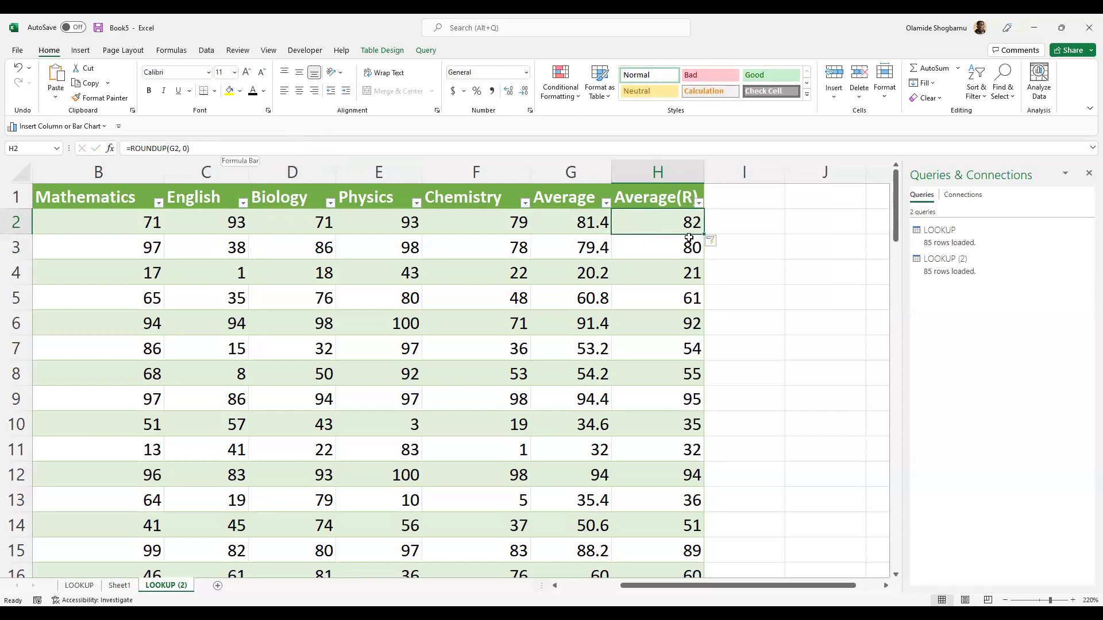
pyautogui.hotkey('ctrl', 'z')
pyautogui.hotkey('ctrl', 'z')
pyautogui.hotkey('ctrl', 'z')
pyautogui.click(691, 271)
pyautogui.click(688, 225)
pyautogui.write('=')
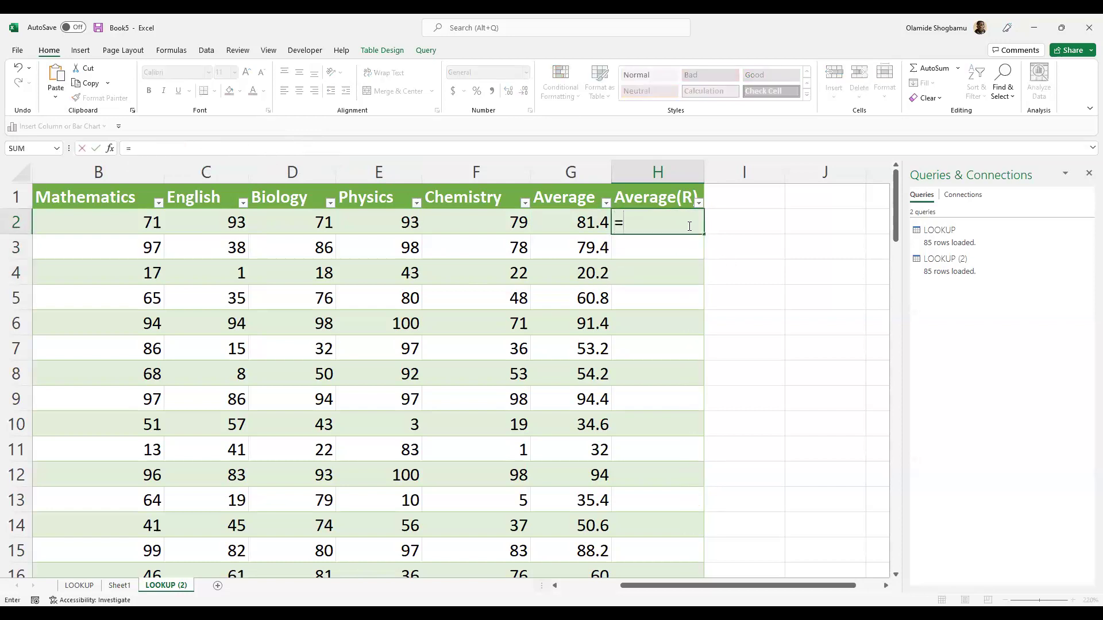
pyautogui.write('RIUND(')
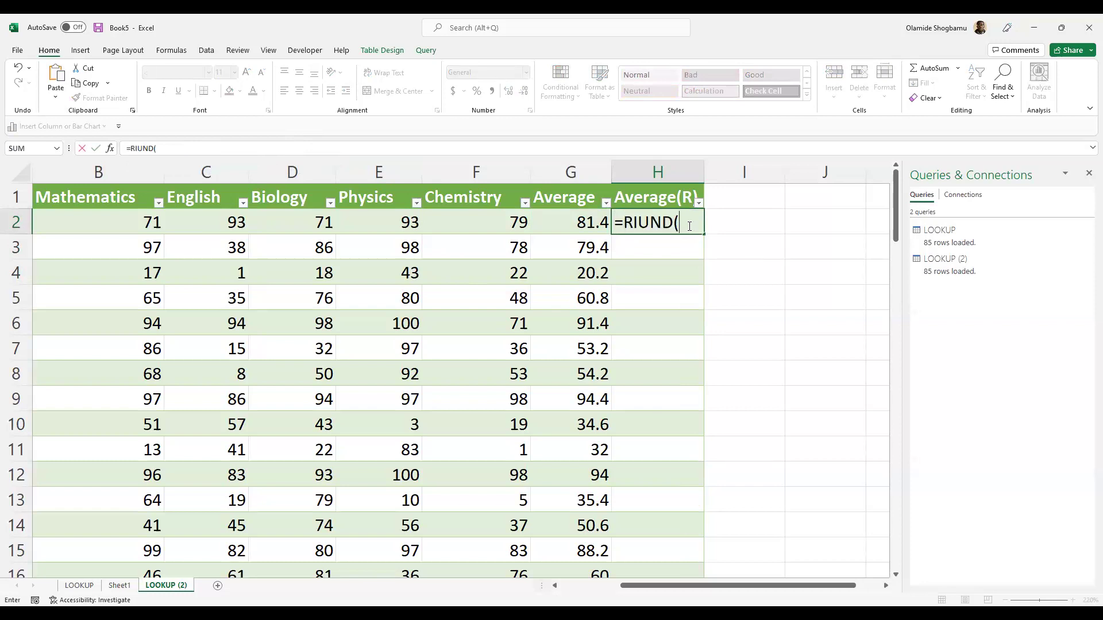
pyautogui.click(581, 226)
pyautogui.write(')')
pyautogui.press('Return')
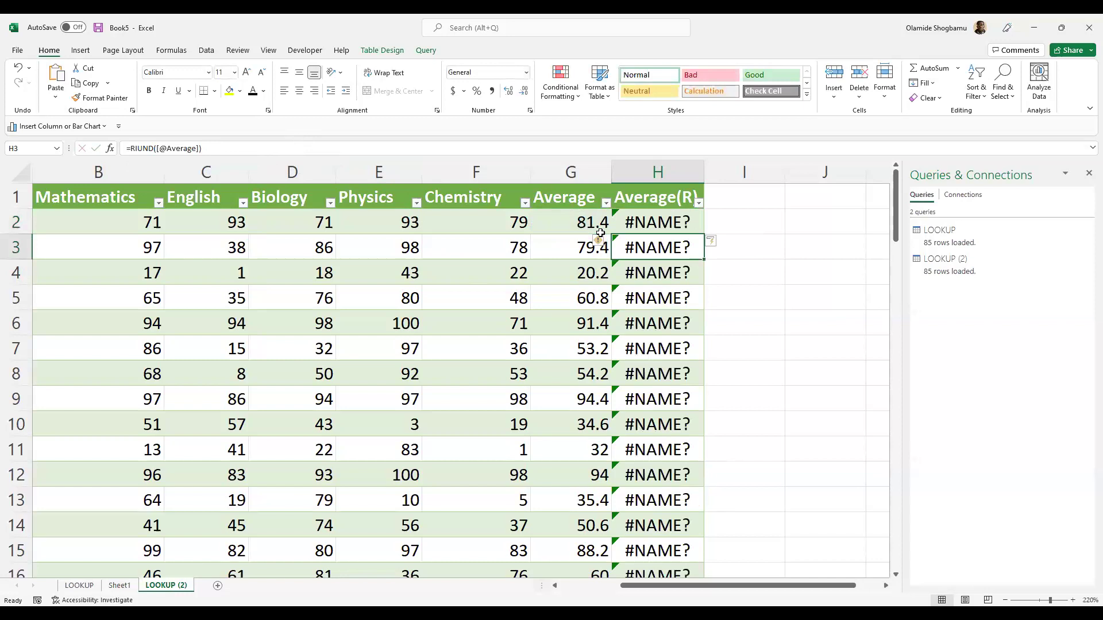
pyautogui.click(681, 224)
pyautogui.hotkey('ctrl', 'z')
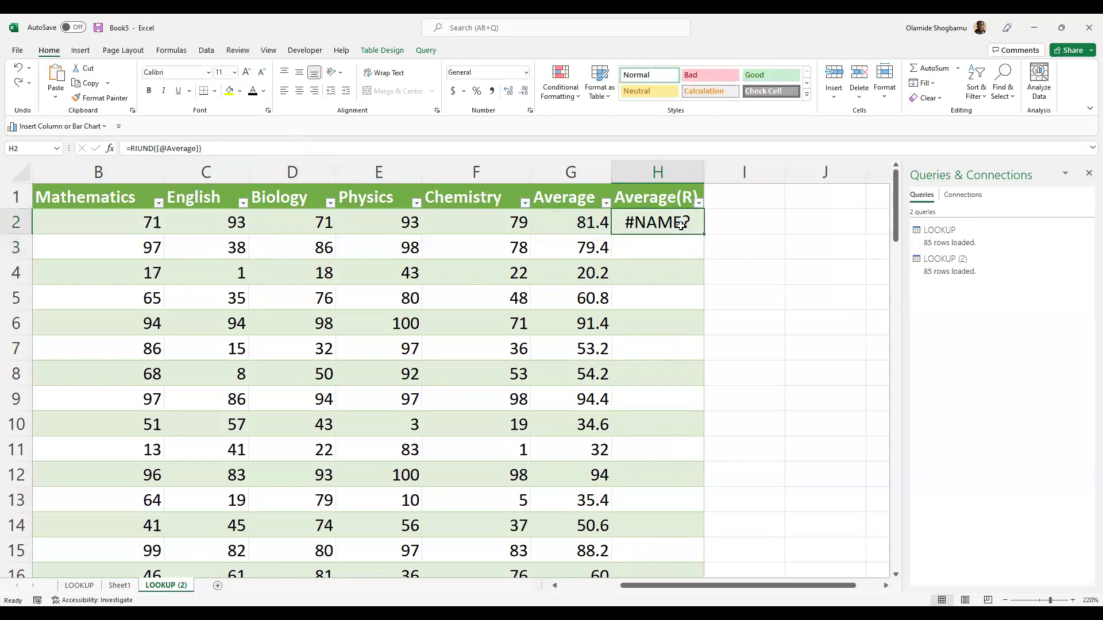
pyautogui.press('Delete')
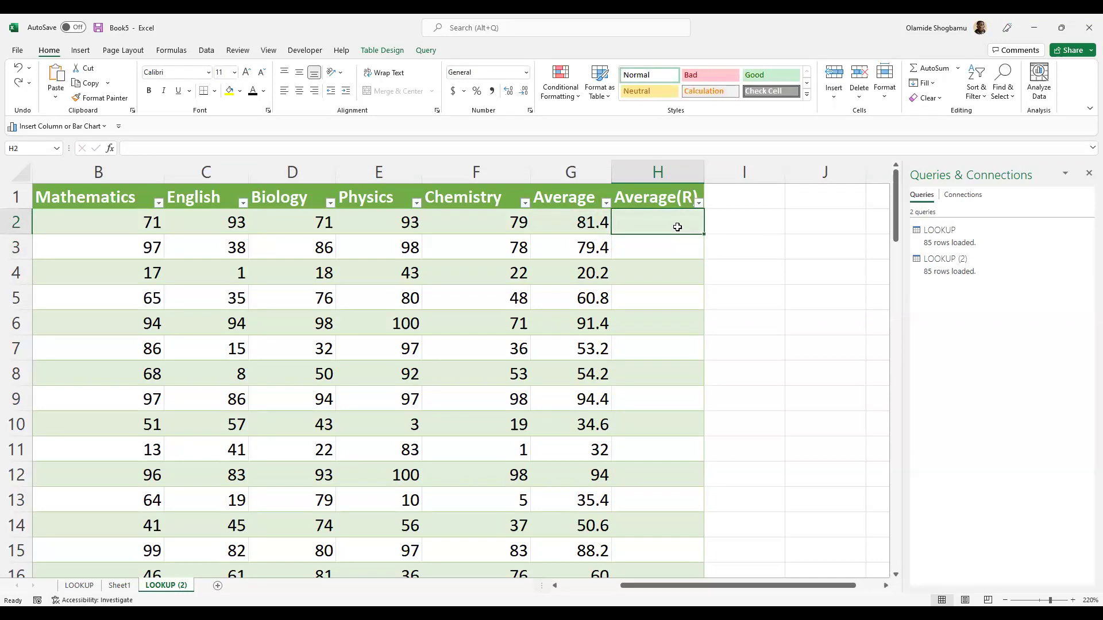
pyautogui.write('+ROUN')
pyautogui.press('BackSpace')
pyautogui.press('BackSpace')
pyautogui.press('BackSpace')
pyautogui.press('BackSpace')
pyautogui.press('BackSpace')
pyautogui.write('=')
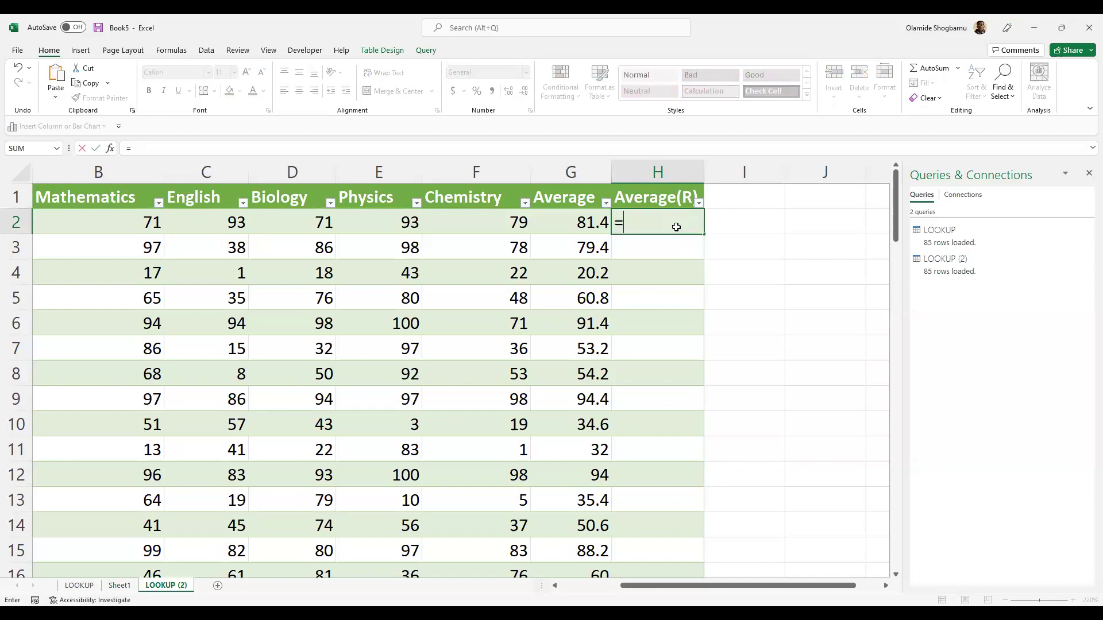
pyautogui.write('ROUND')
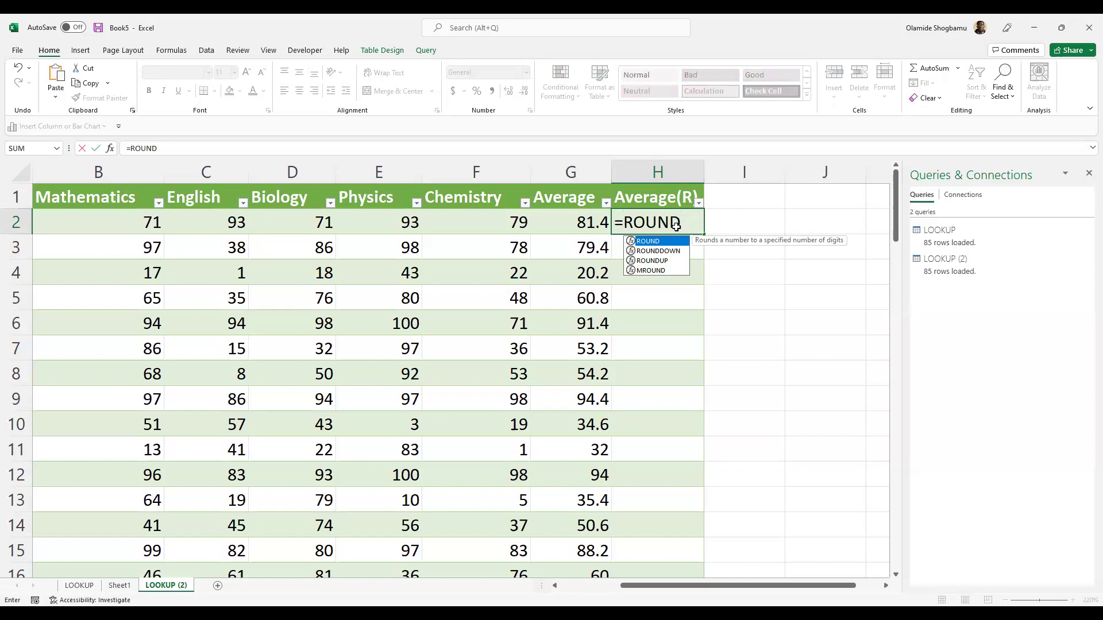
pyautogui.write('(')
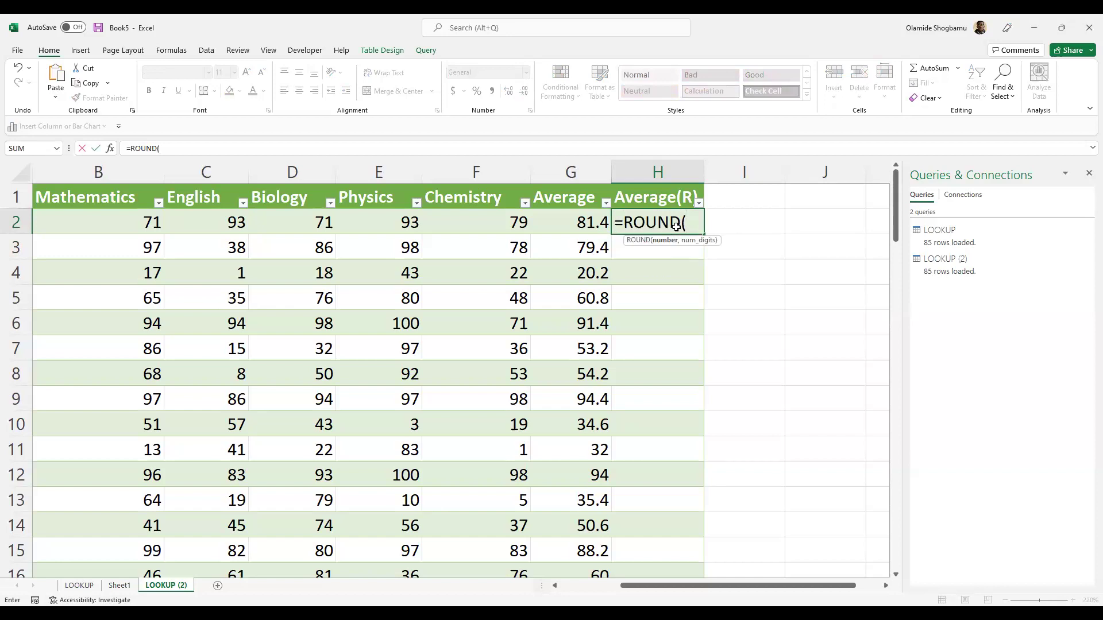
pyautogui.click(592, 220)
pyautogui.write(',')
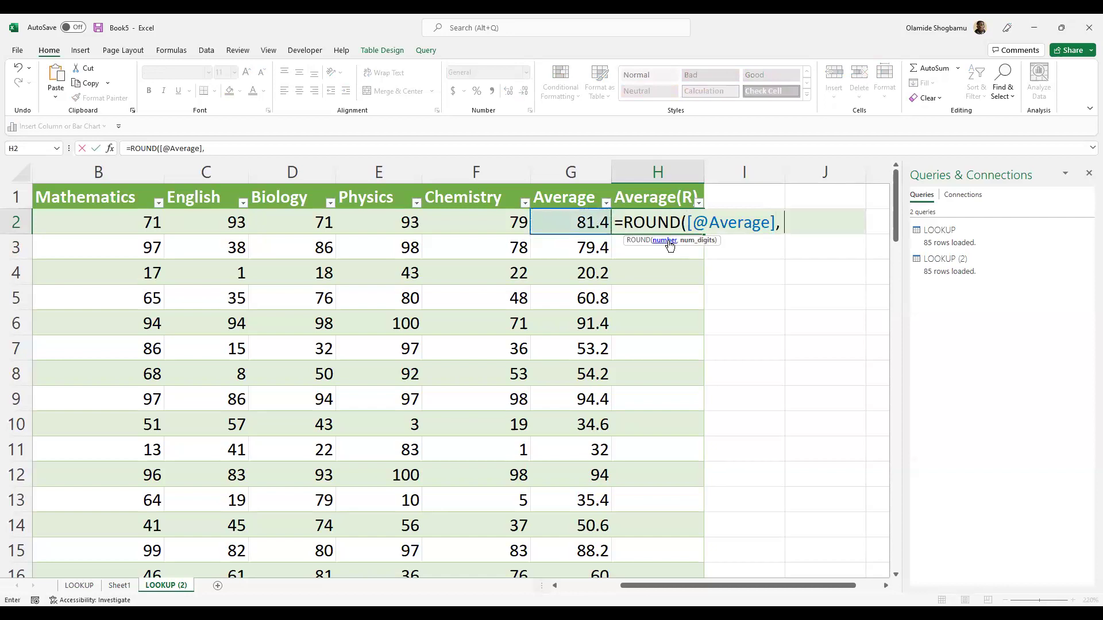
pyautogui.write(' 0')
pyautogui.press('BackSpace')
pyautogui.press('BackSpace')
pyautogui.press('BackSpace')
pyautogui.press('BackSpace')
pyautogui.press('BackSpace')
pyautogui.press('BackSpace')
pyautogui.press('BackSpace')
pyautogui.press('BackSpace')
pyautogui.press('BackSpace')
pyautogui.press('BackSpace')
pyautogui.press('BackSpace')
pyautogui.press('BackSpace')
pyautogui.press('BackSpace')
pyautogui.press('BackSpace')
pyautogui.write('UP')
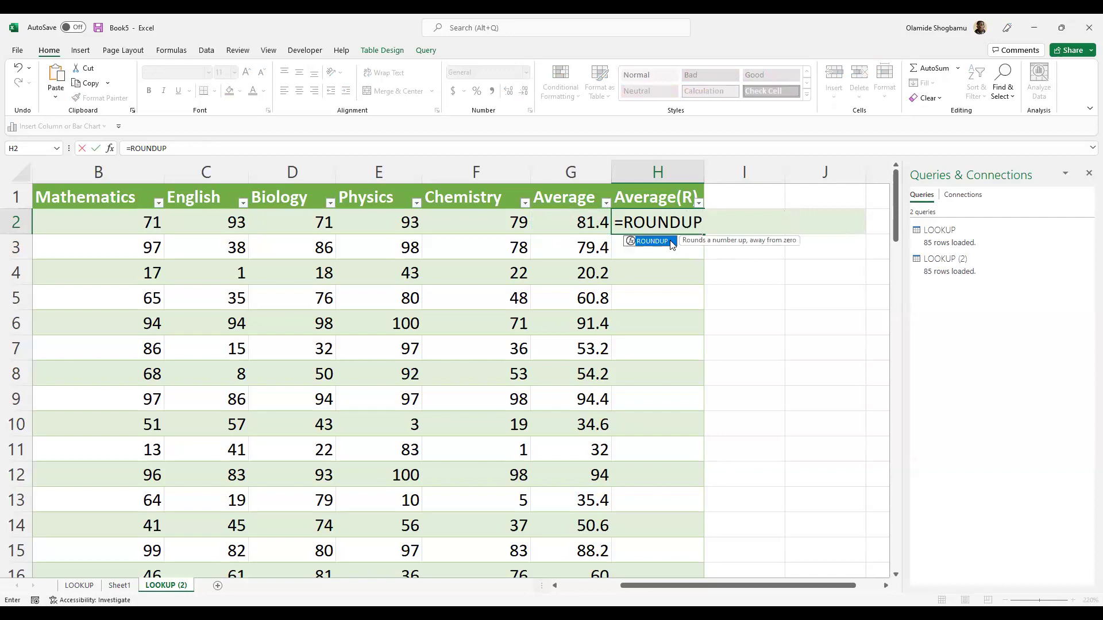
pyautogui.press('Tab')
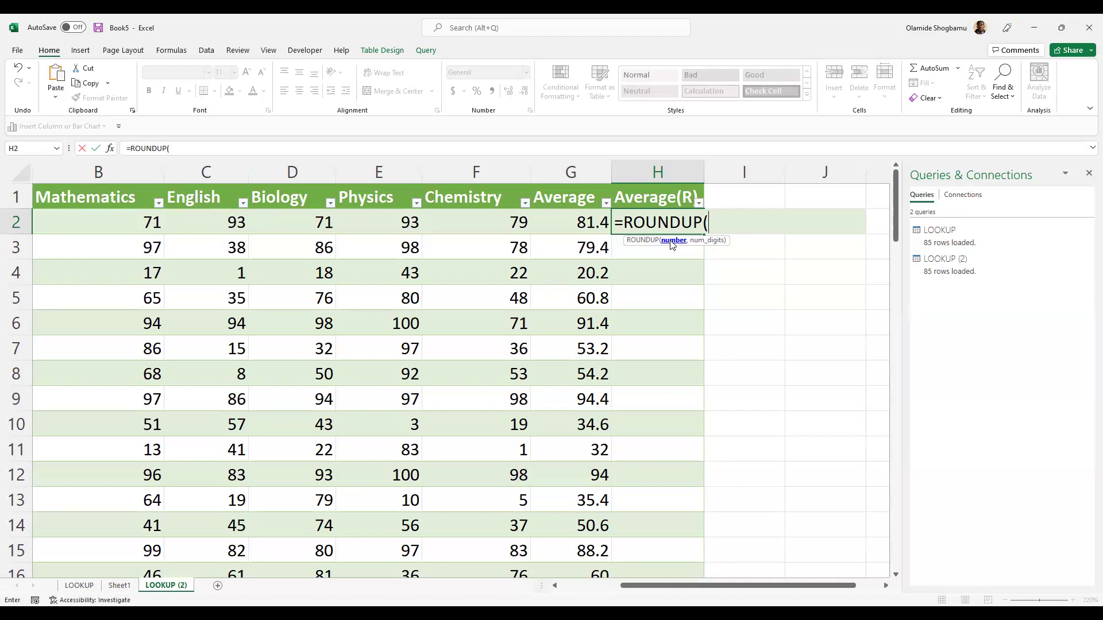
pyautogui.click(591, 222)
pyautogui.write(', 0')
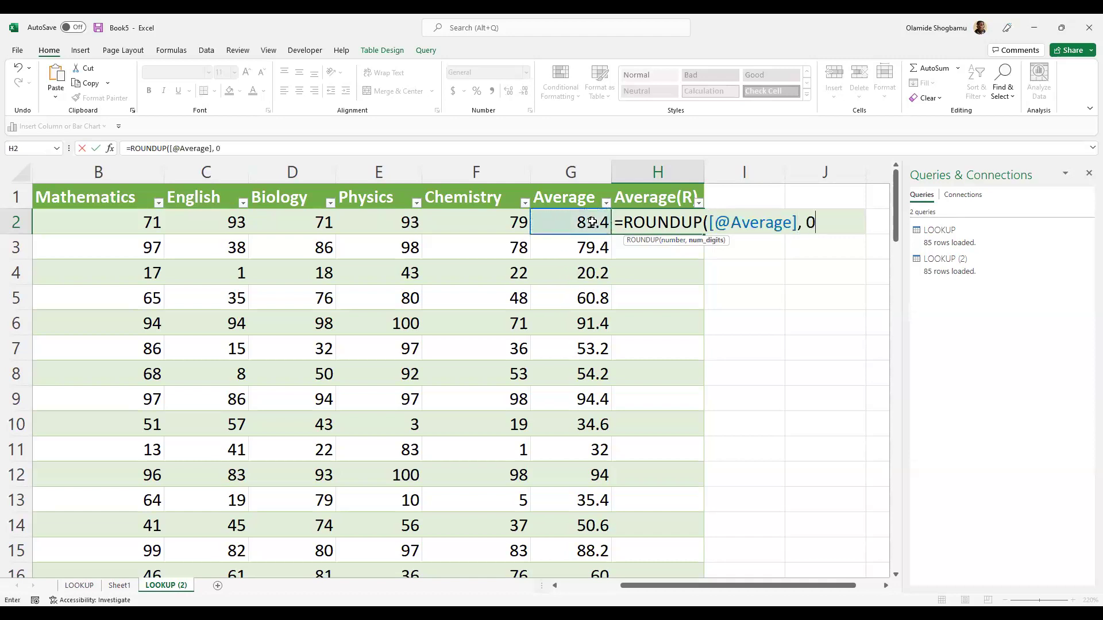
pyautogui.press('Return')
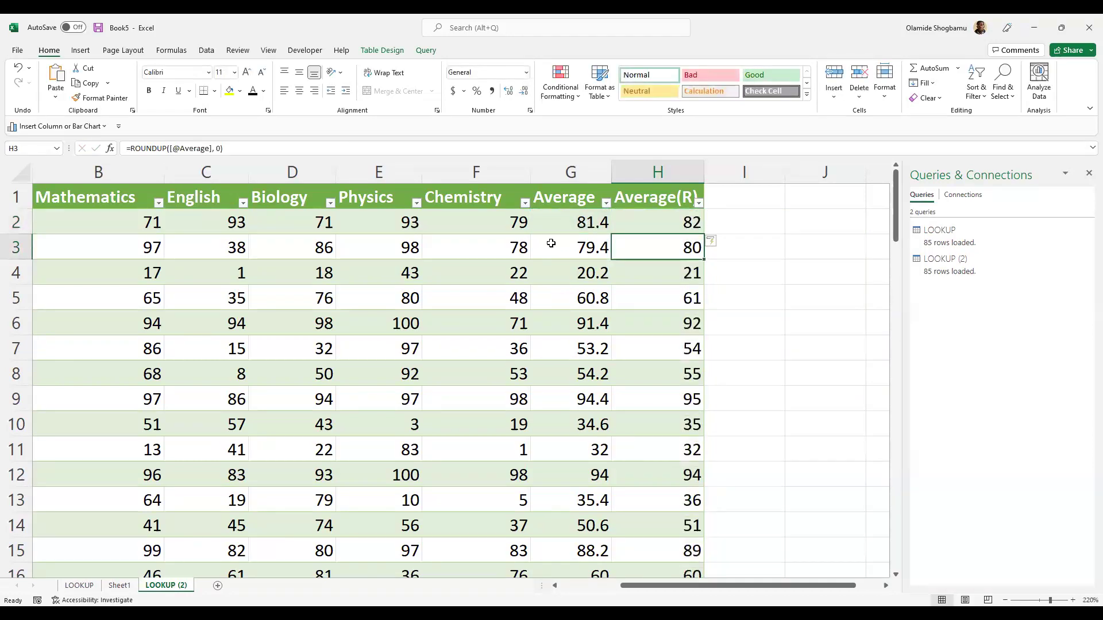
# - Review the table and inspect the ROUNDUP formula in H3
pyautogui.scroll(-3, 661, 287)
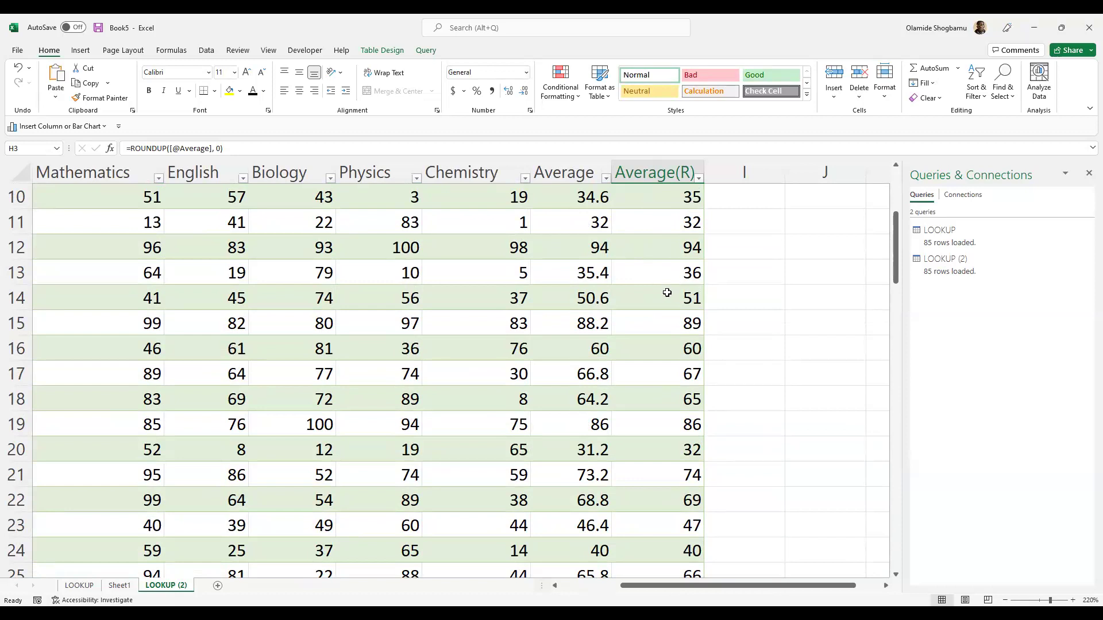
pyautogui.scroll(3, 666, 293)
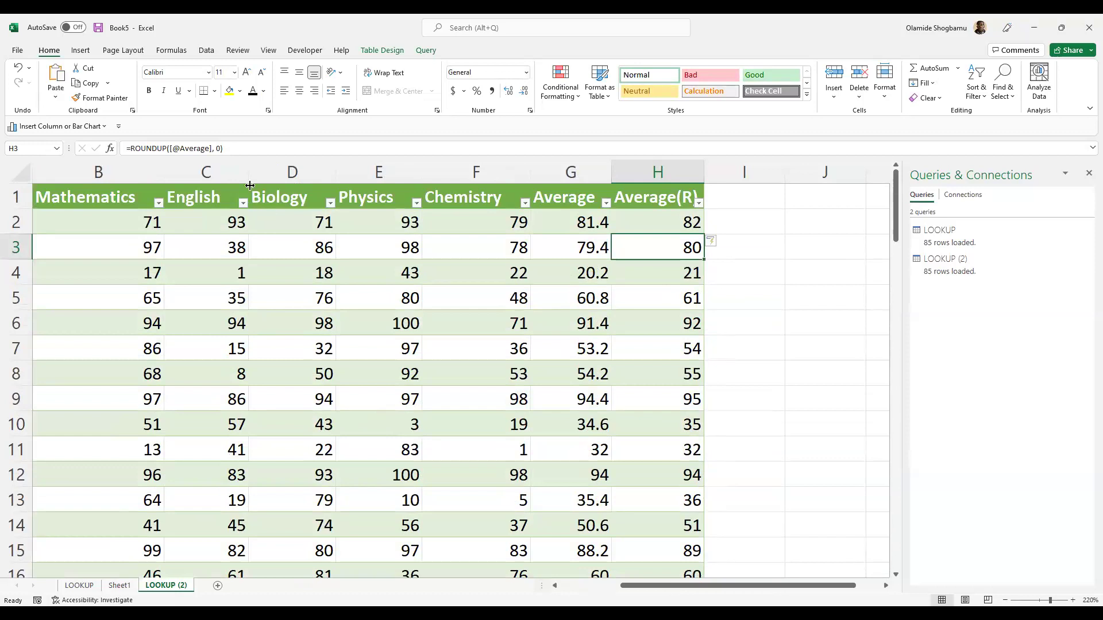
pyautogui.click(219, 148)
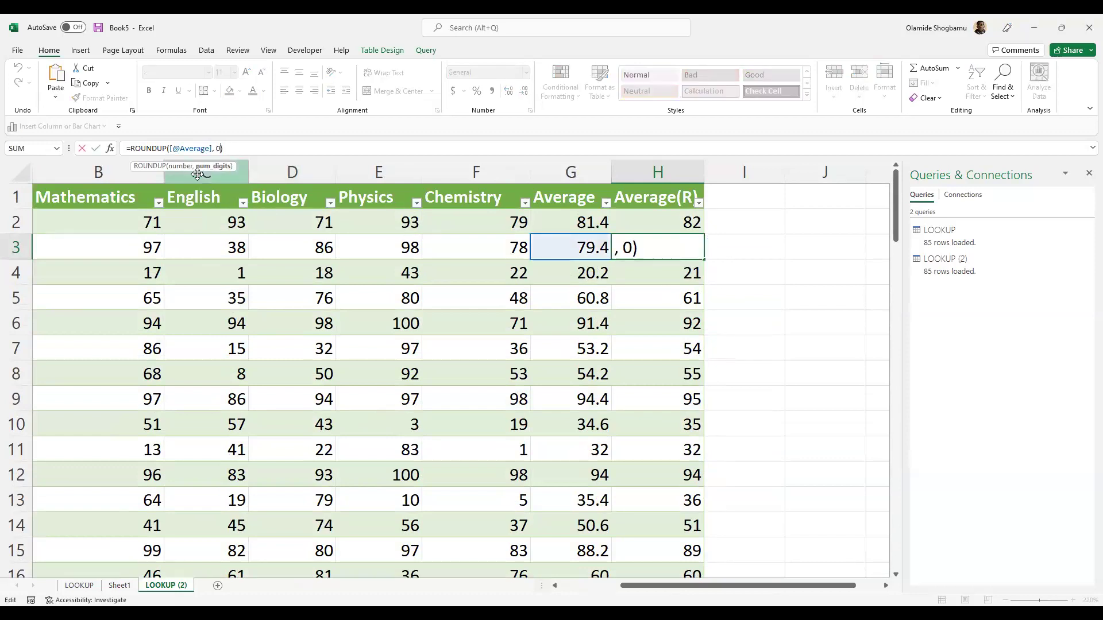
pyautogui.click(623, 302)
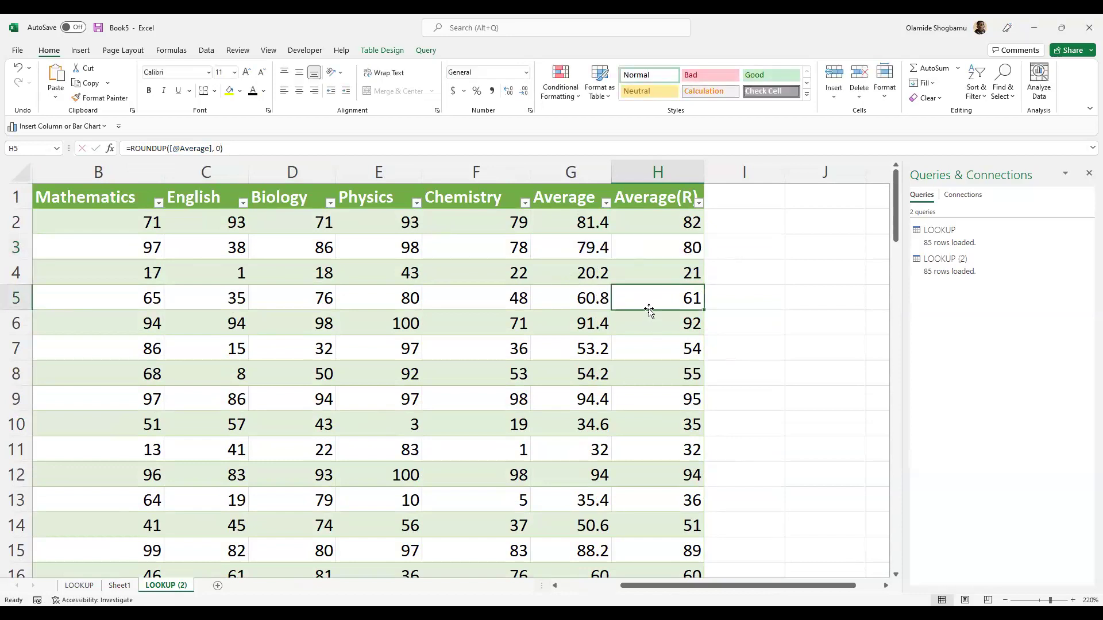
# - Widen the empty column I next to Average(R)
pyautogui.click(677, 168)
pyautogui.click(740, 170)
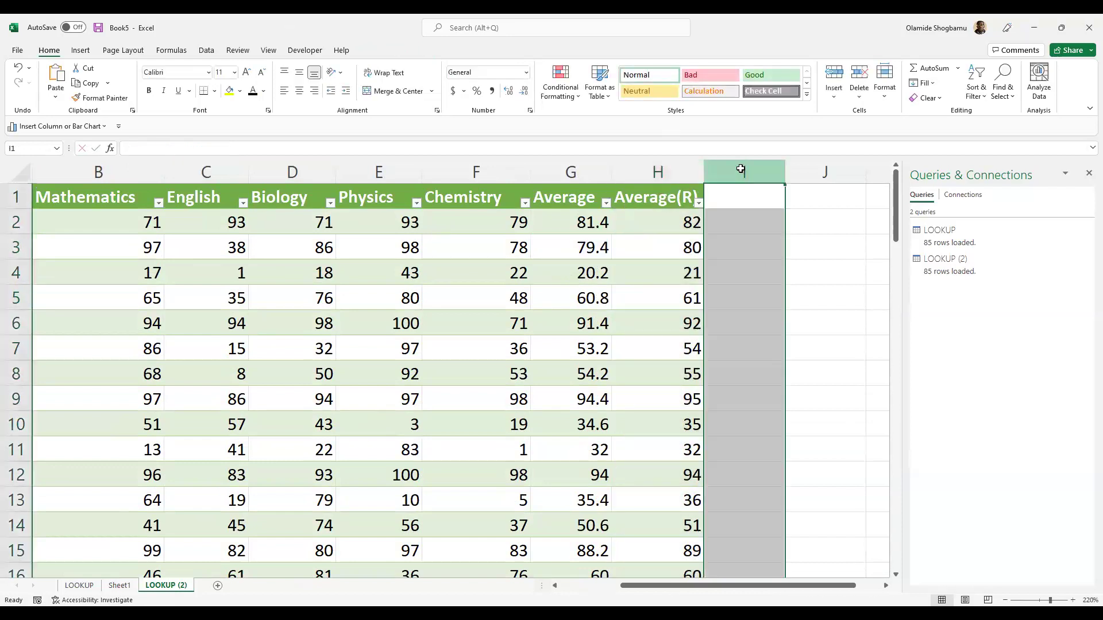
pyautogui.click(784, 170)
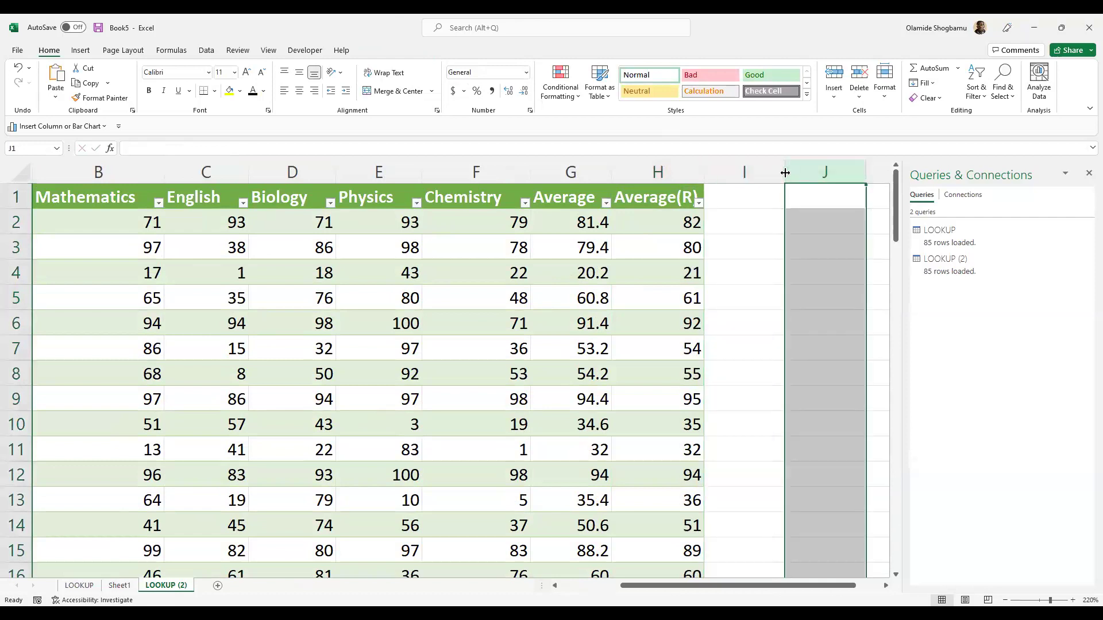
pyautogui.click(746, 175)
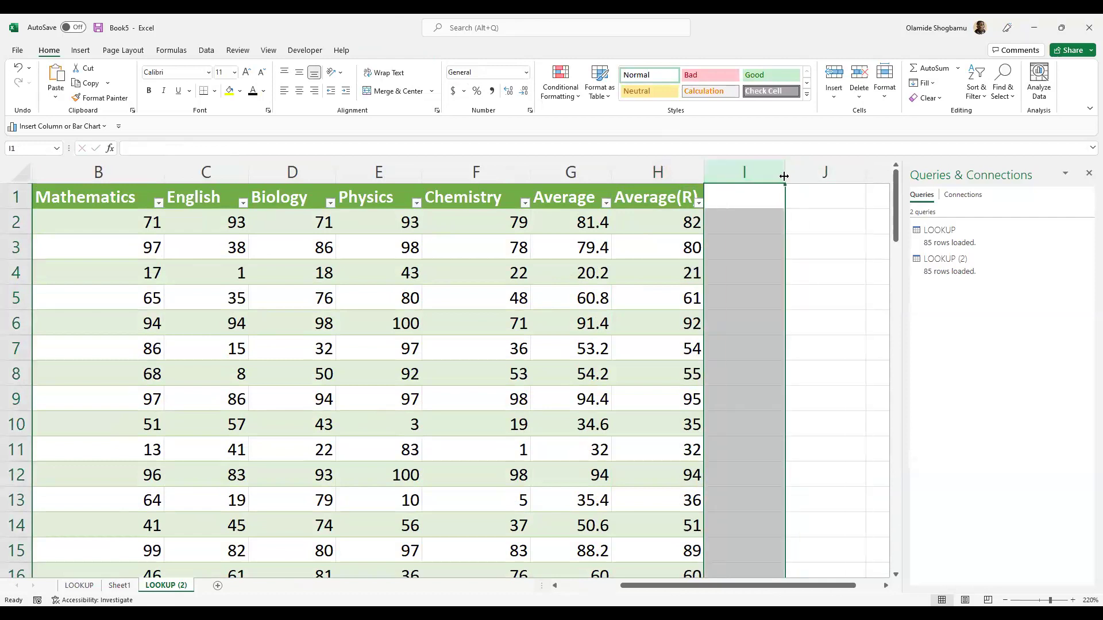
pyautogui.moveTo(784, 177); pyautogui.dragTo(807, 176)
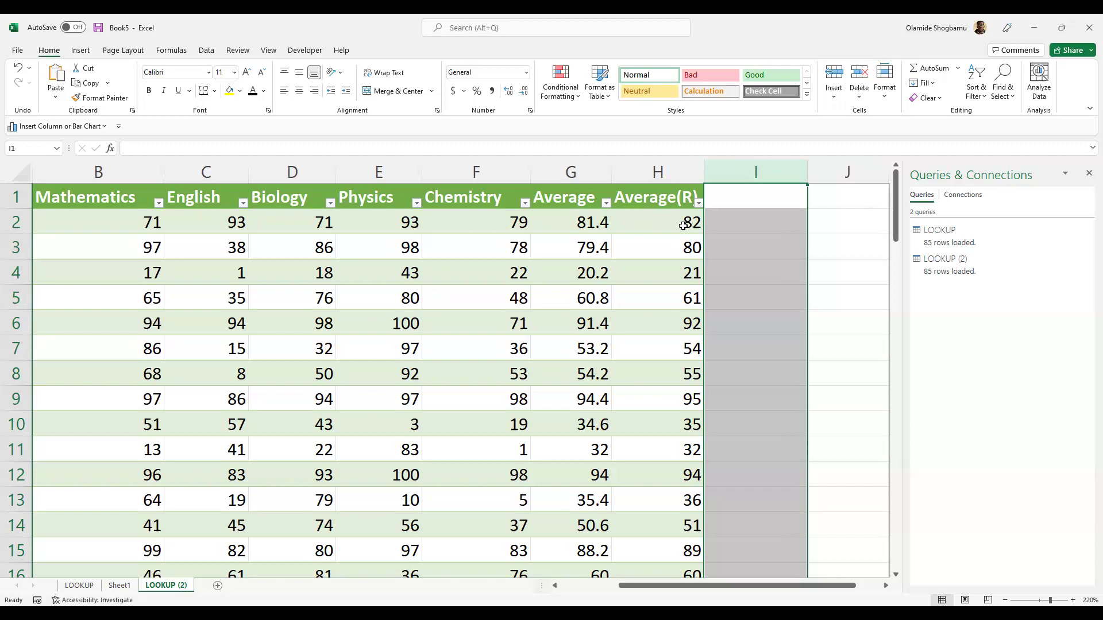
# - Check the rounded values down to the last table row, such as 87, 81 and 48
pyautogui.scroll(-2, 738, 228)
pyautogui.scroll(2, 738, 228)
pyautogui.scroll(-2, 778, 325)
pyautogui.scroll(-4, 778, 325)
pyautogui.scroll(6, 775, 322)
pyautogui.click(665, 233)
pyautogui.hotkey('ctrl', 'Down')
pyautogui.scroll(20, 728, 259)
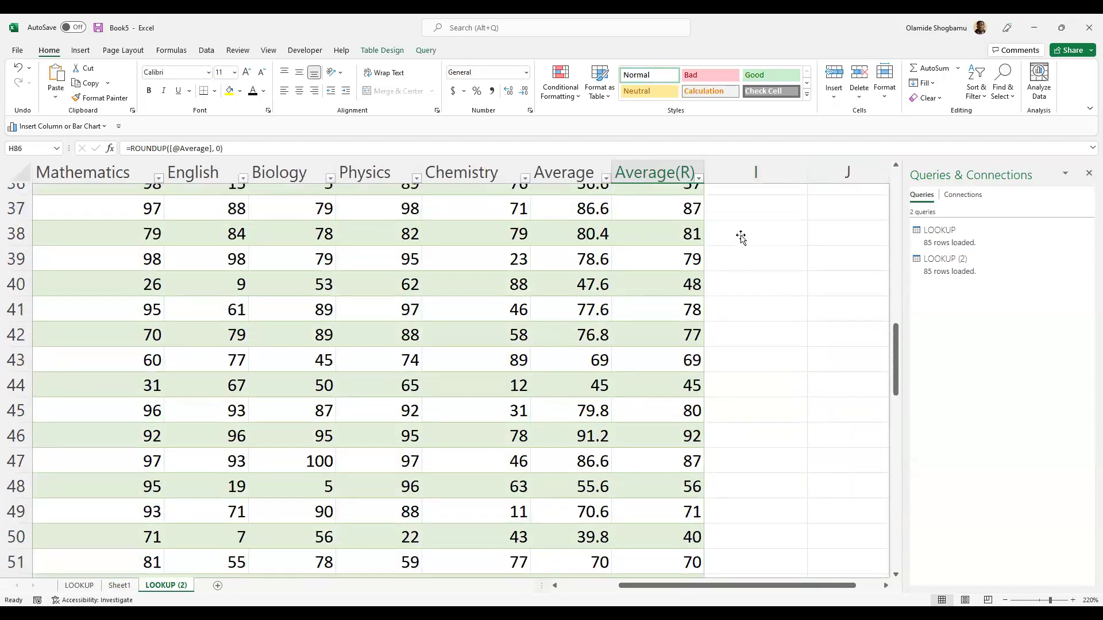
# - Enter the header 'GRADE' in I1 so the table extends to column I
pyautogui.doubleClick(745, 205)
pyautogui.write('GRADE')
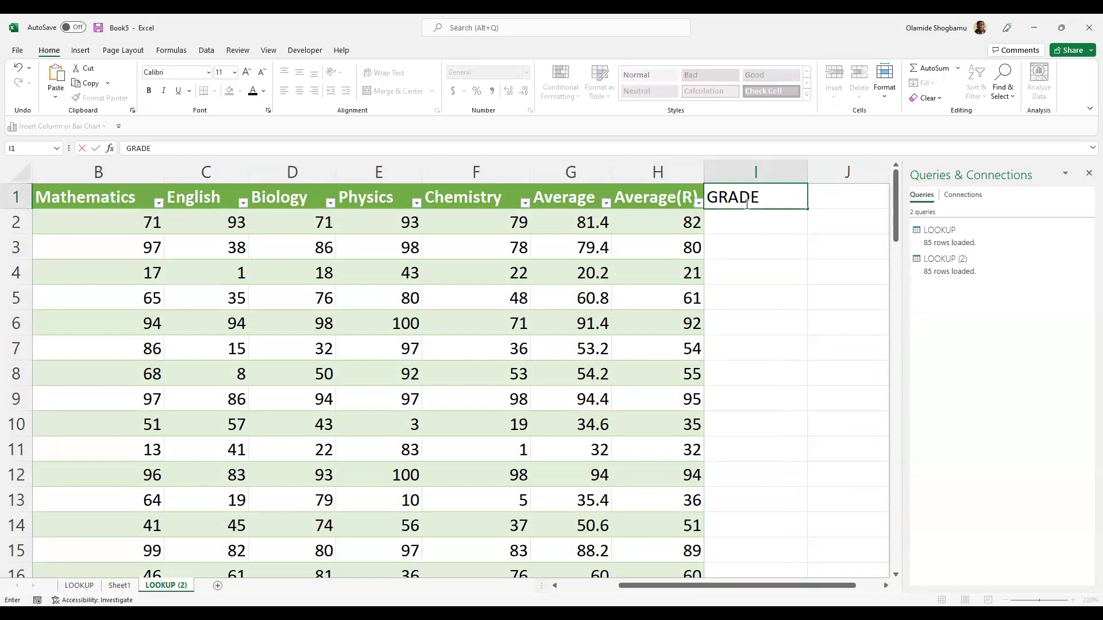
pyautogui.press('Return')
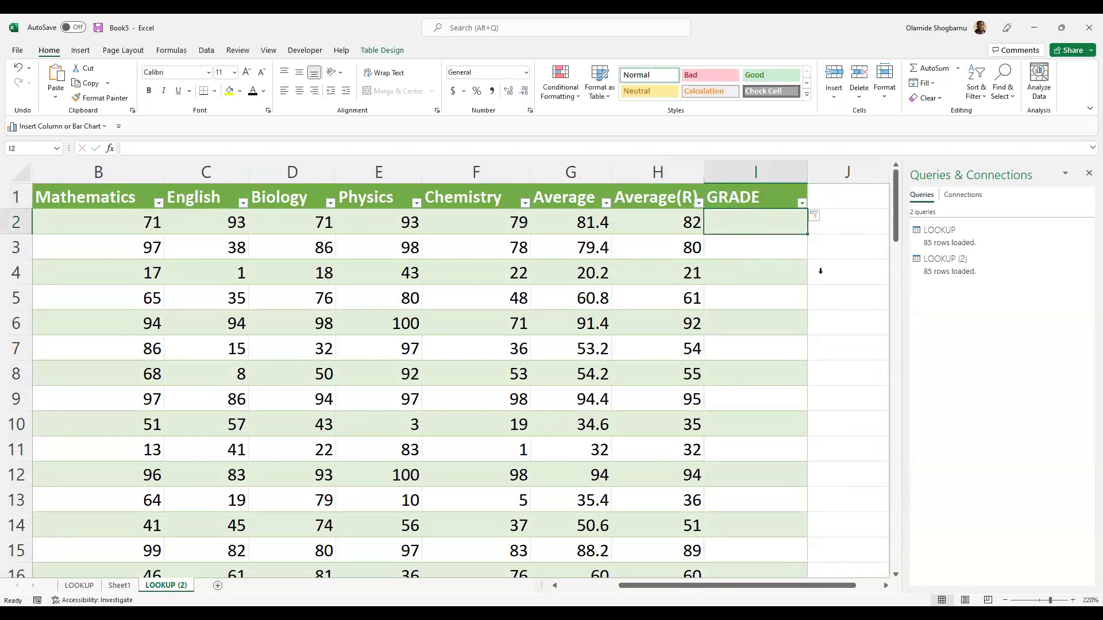
pyautogui.click(763, 244)
pyautogui.click(763, 225)
pyautogui.click(564, 105)
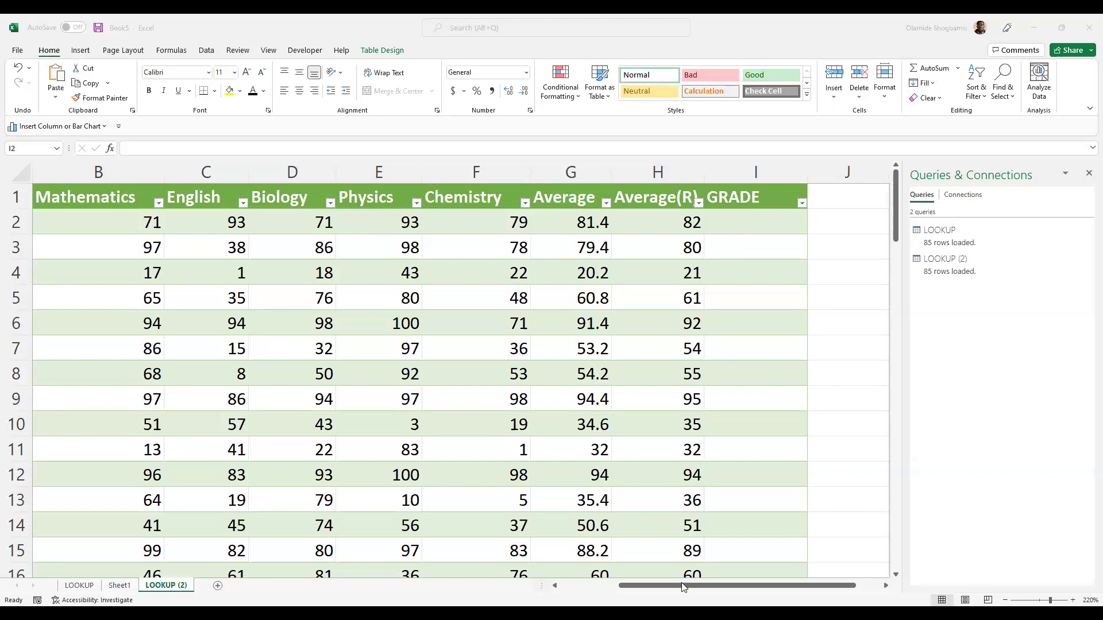
pyautogui.moveTo(683, 586); pyautogui.dragTo(703, 586)
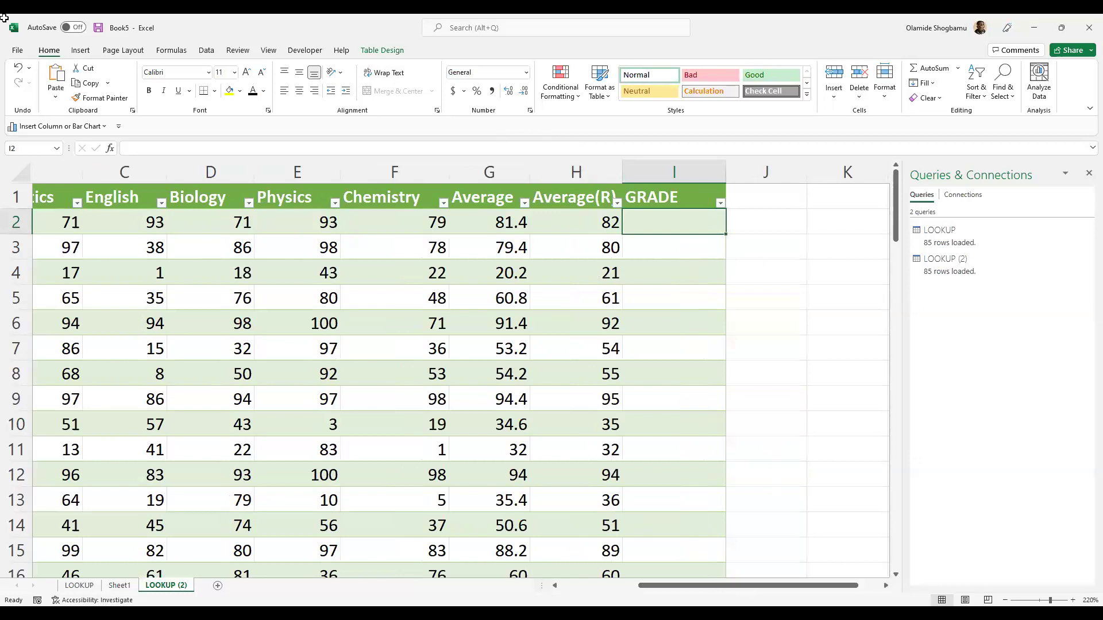
pyautogui.moveTo(834, 585); pyautogui.dragTo(852, 586)
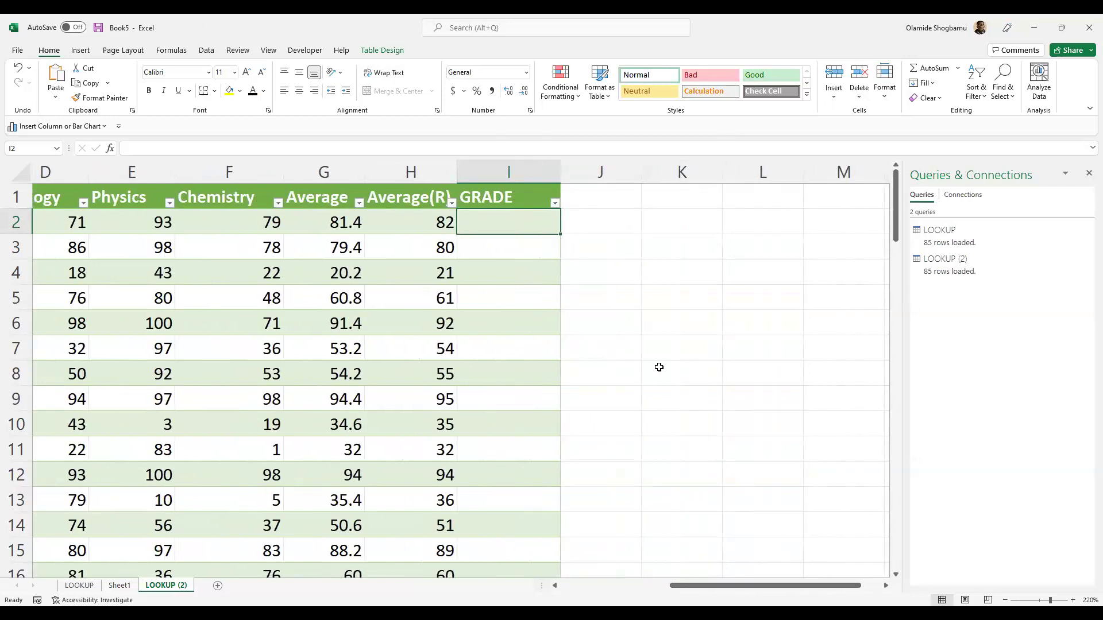
# - Label L3 'Criteria' and M3 'Grade' to head the grading lookup table
pyautogui.click(717, 245)
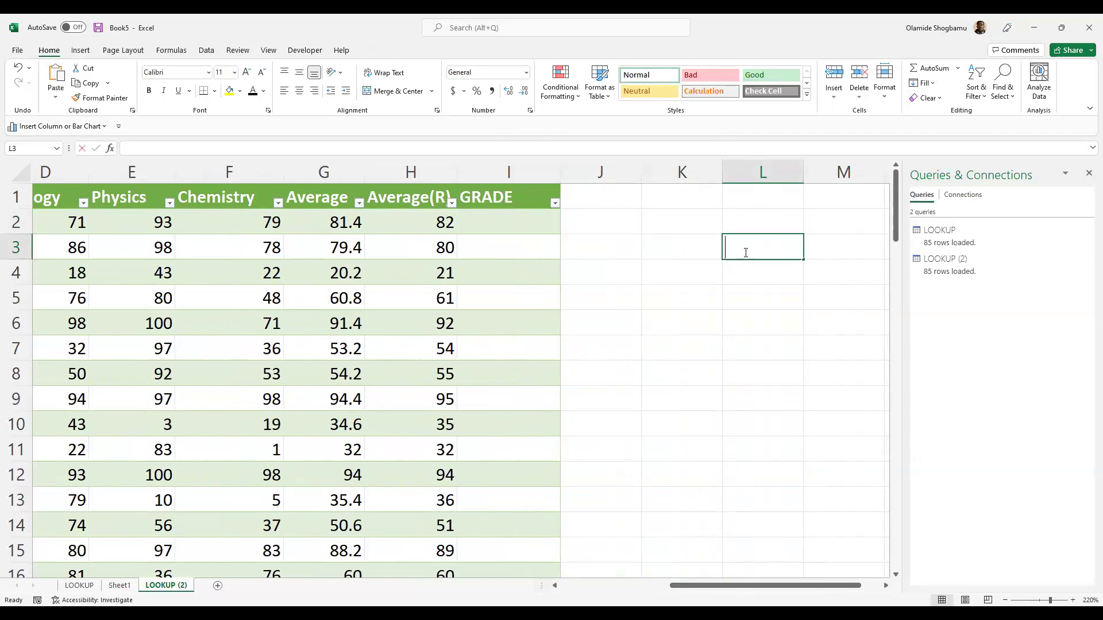
pyautogui.write('5')
pyautogui.press('BackSpace')
pyautogui.write('Cri')
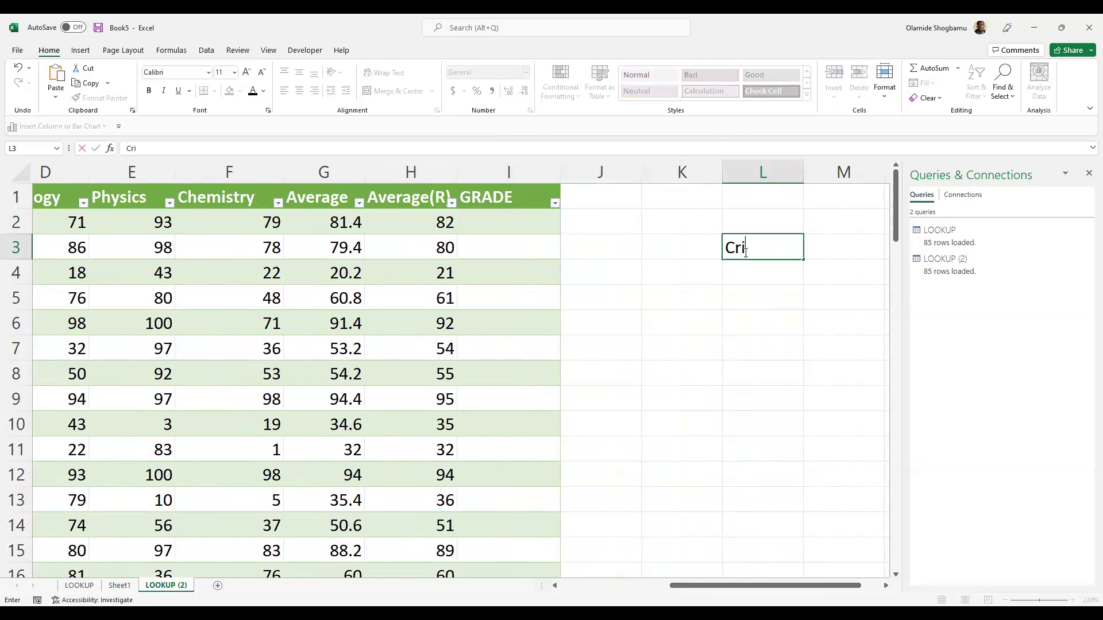
pyautogui.write('teraia')
pyautogui.press('BackSpace')
pyautogui.press('BackSpace')
pyautogui.press('BackSpace')
pyautogui.write('ia')
pyautogui.press('Tab')
pyautogui.write('Grade')
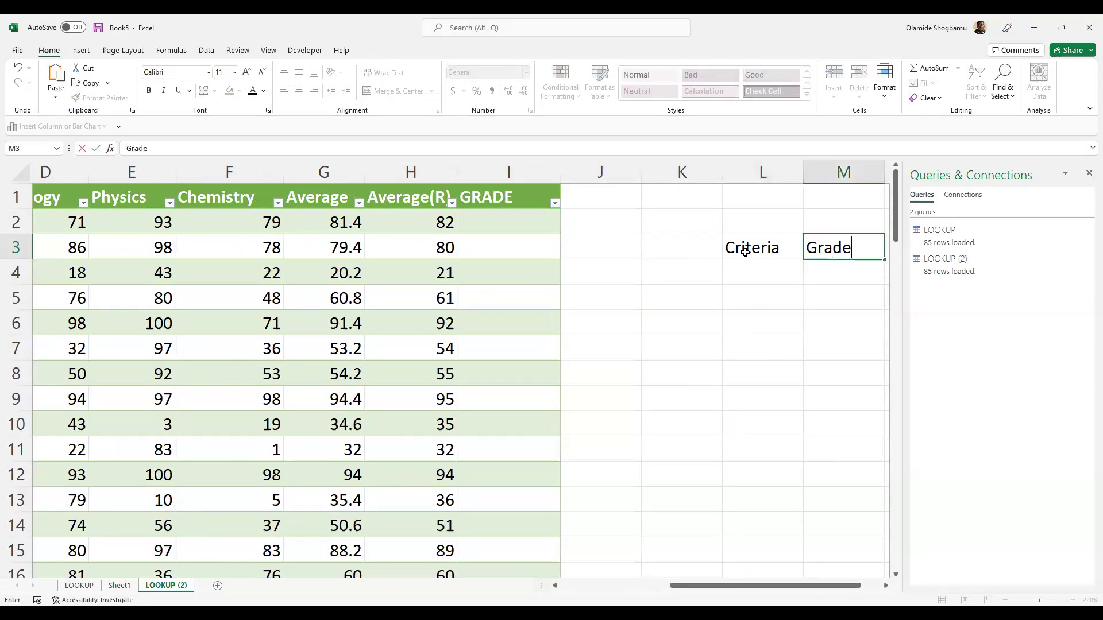
pyautogui.click(771, 278)
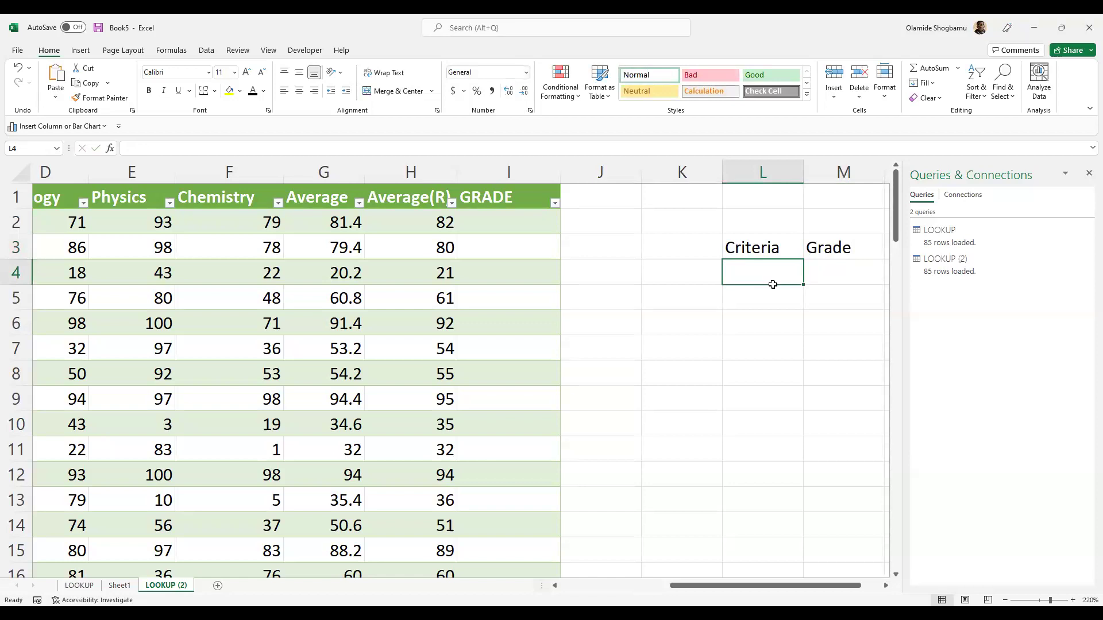
# - Enter the first two rows of the Criteria/Grade table: 0 F and 30 E
pyautogui.write('0')
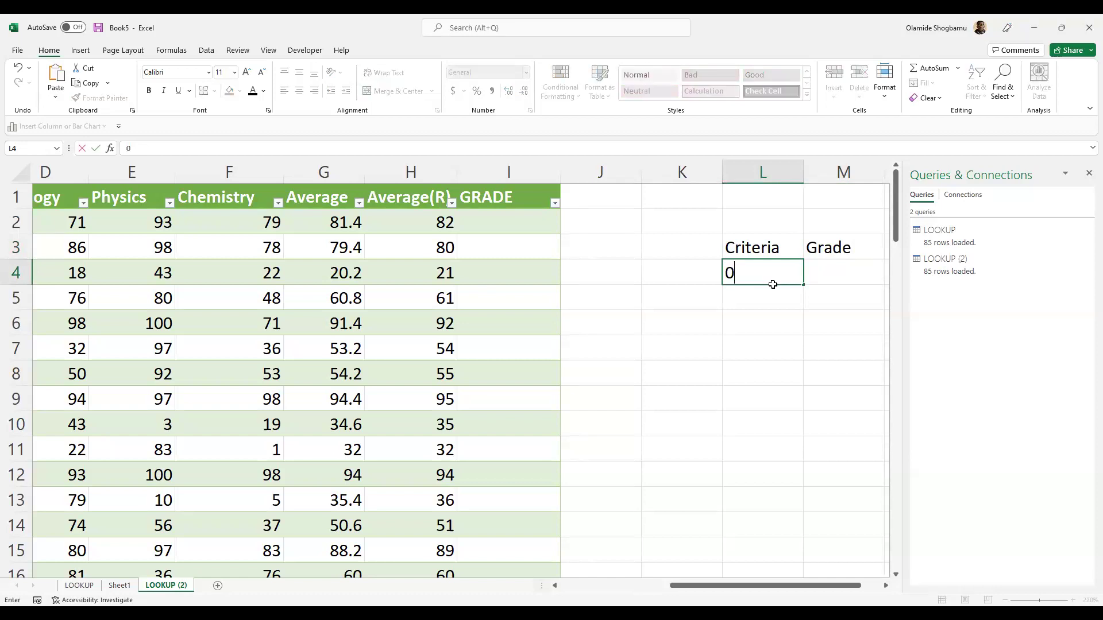
pyautogui.press('Tab')
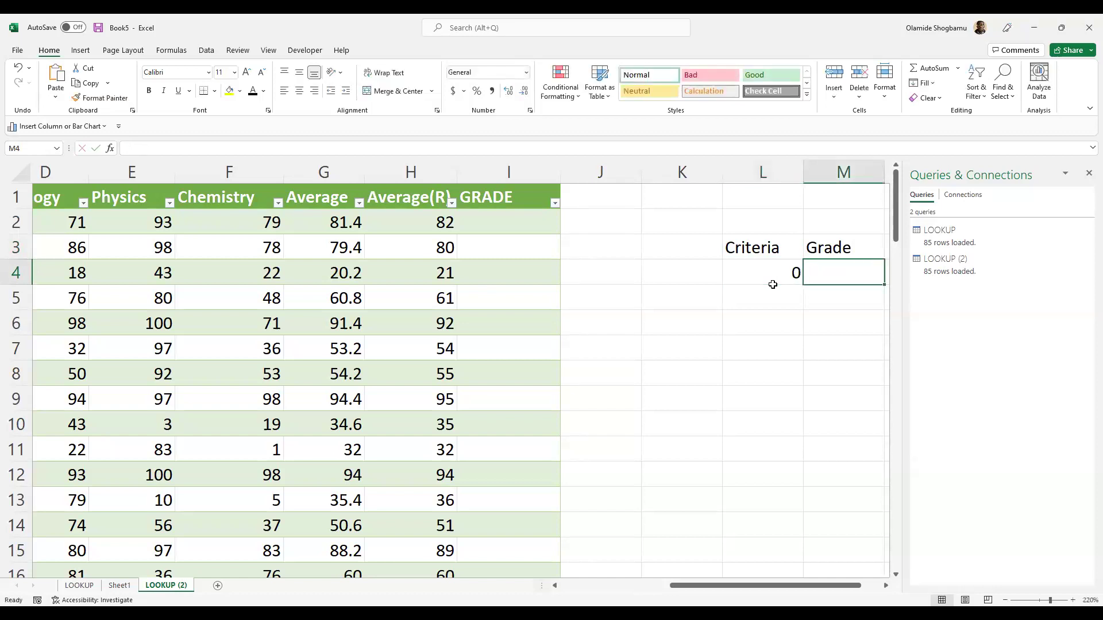
pyautogui.write('F')
pyautogui.press('Return')
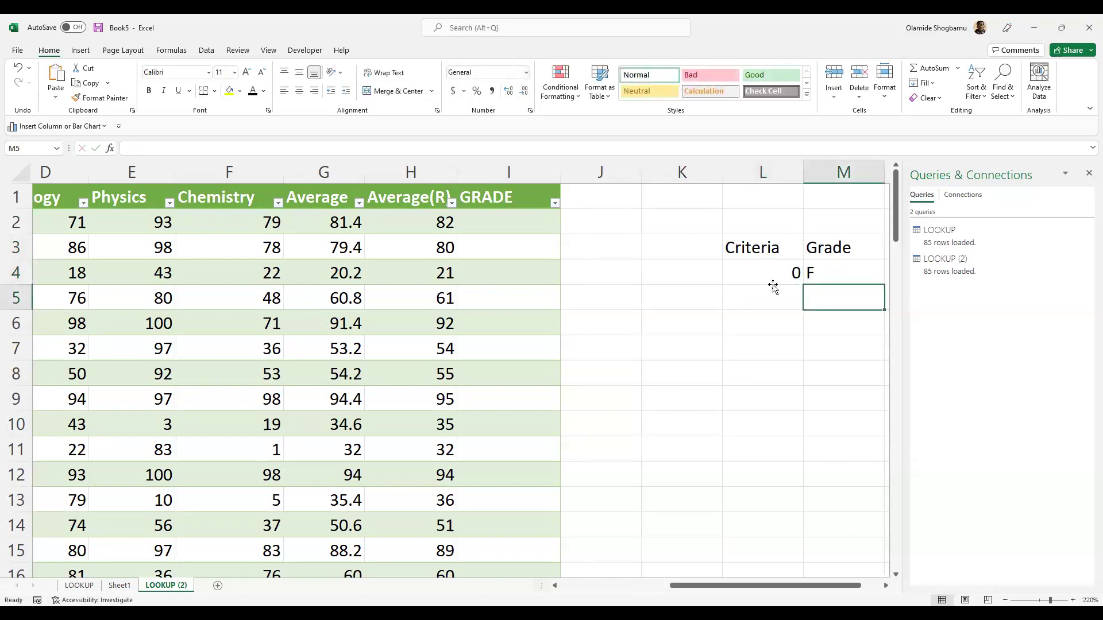
pyautogui.click(774, 287)
pyautogui.write('30')
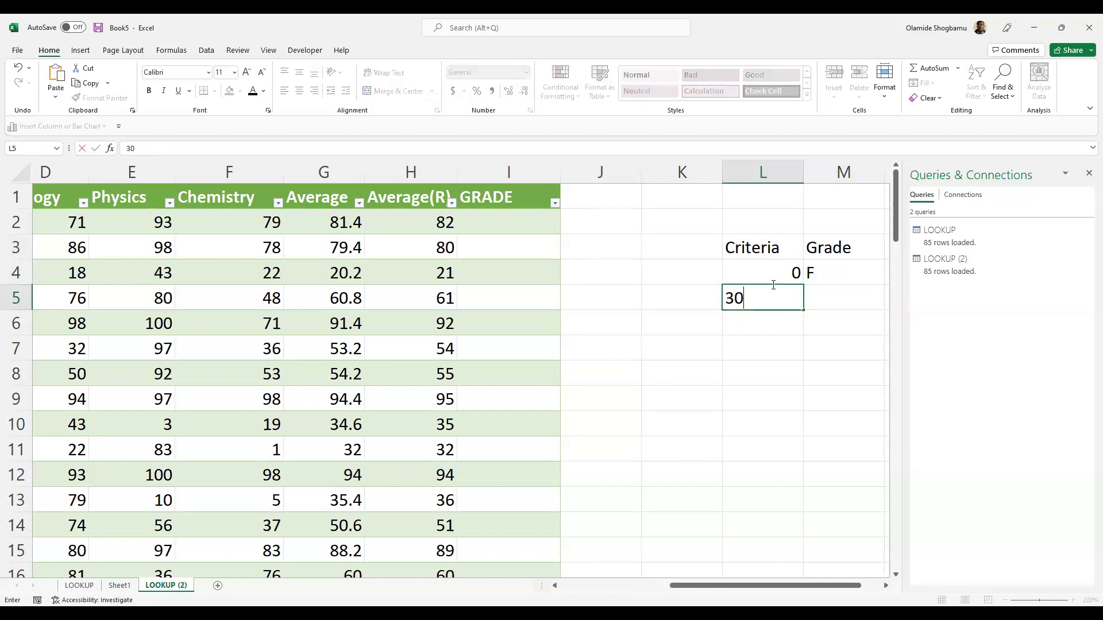
pyautogui.press('Tab')
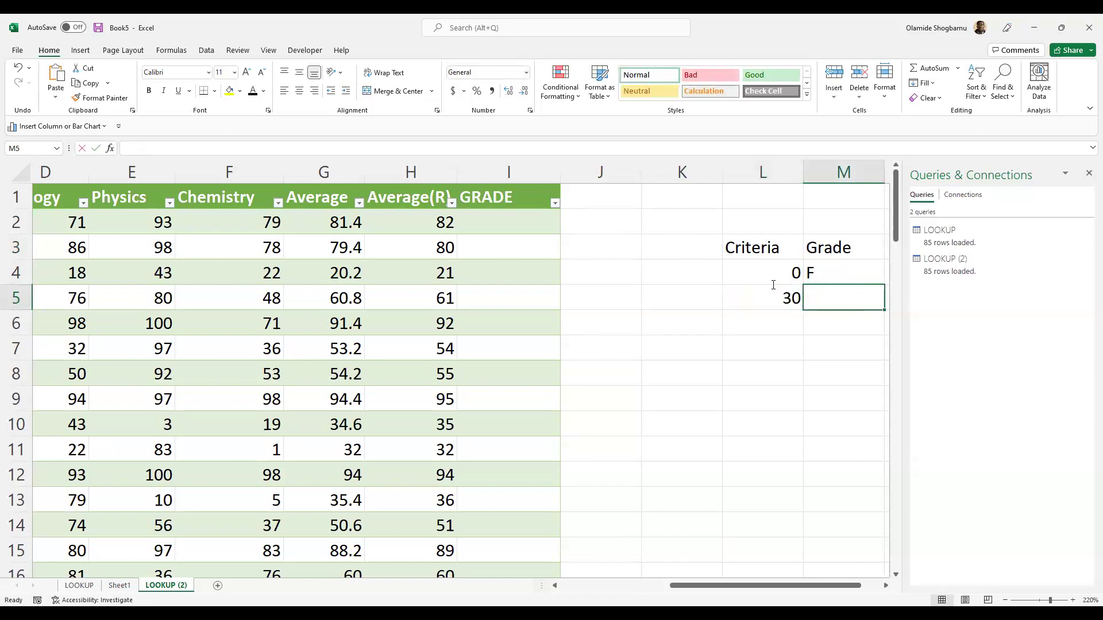
pyautogui.write('E')
pyautogui.press('Return')
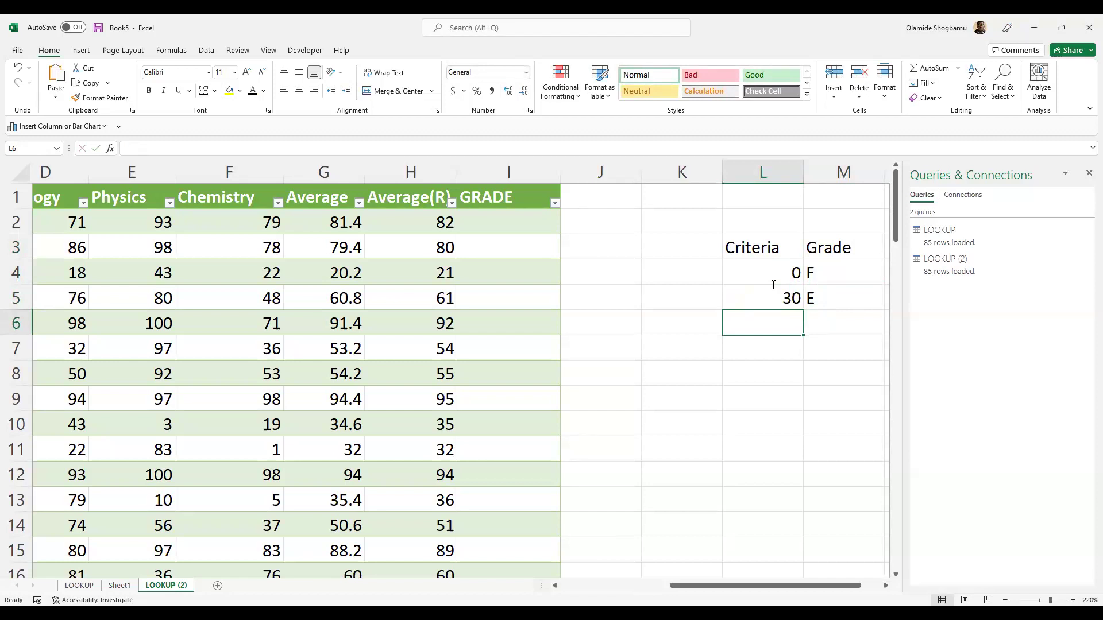
# - Add the rows 45 D and 55 C to the table
pyautogui.write('45')
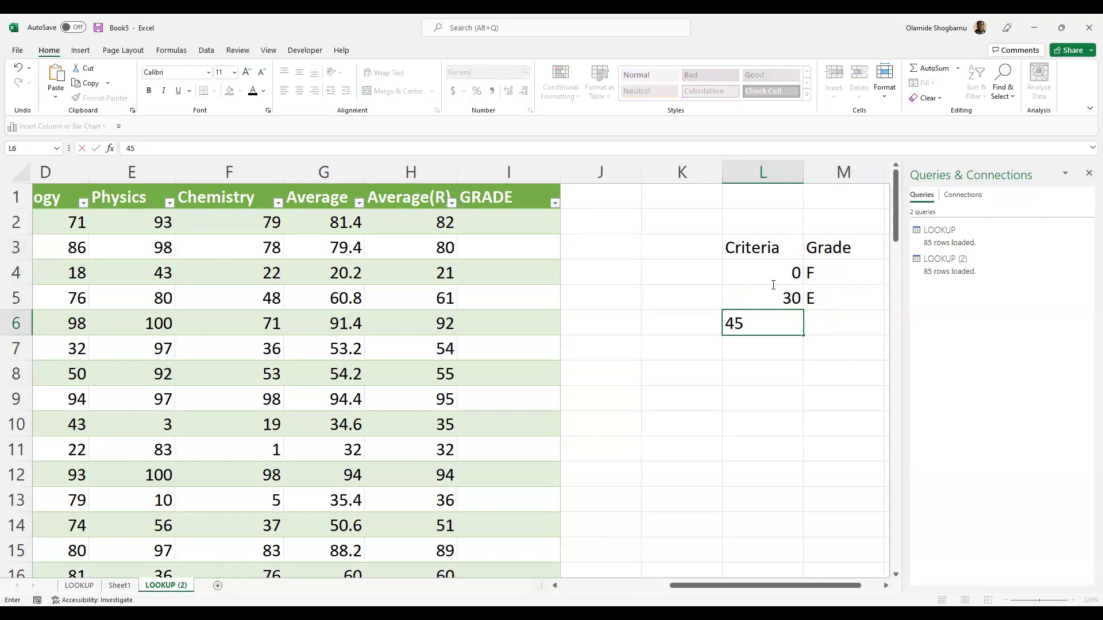
pyautogui.press('Tab')
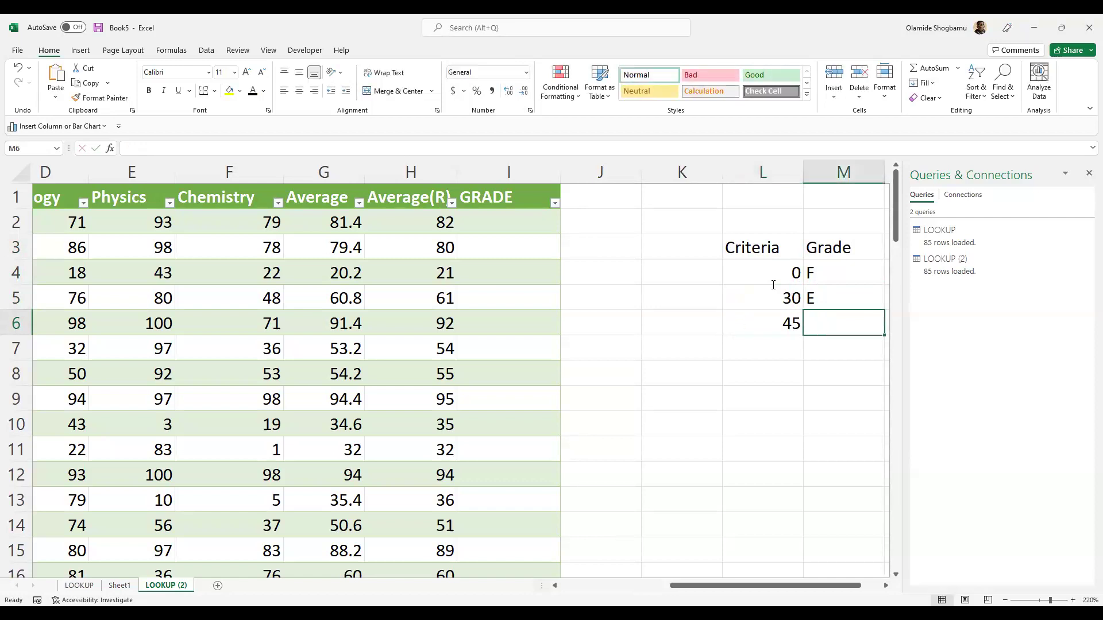
pyautogui.write('D')
pyautogui.press('Return')
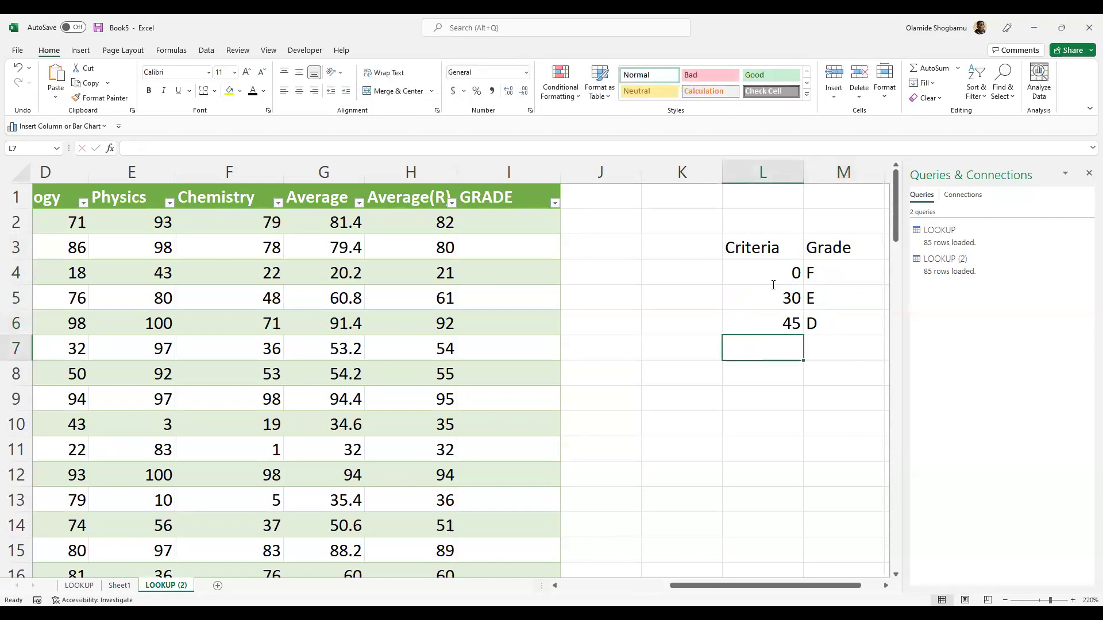
pyautogui.write('50')
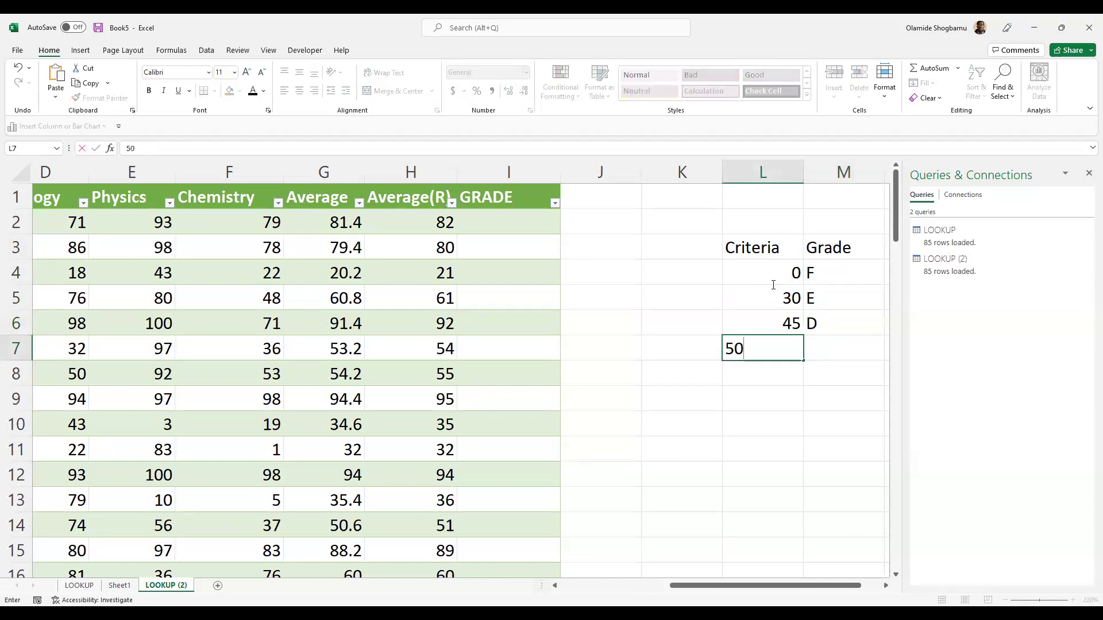
pyautogui.press('BackSpace')
pyautogui.write('5')
pyautogui.press('Tab')
pyautogui.write('C')
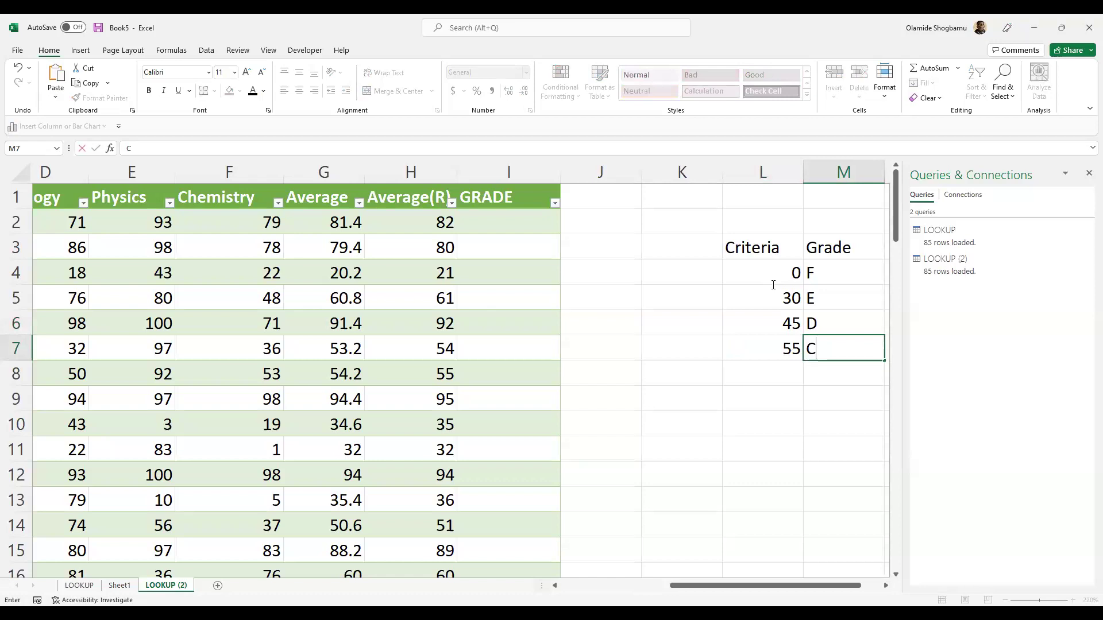
pyautogui.press('Return')
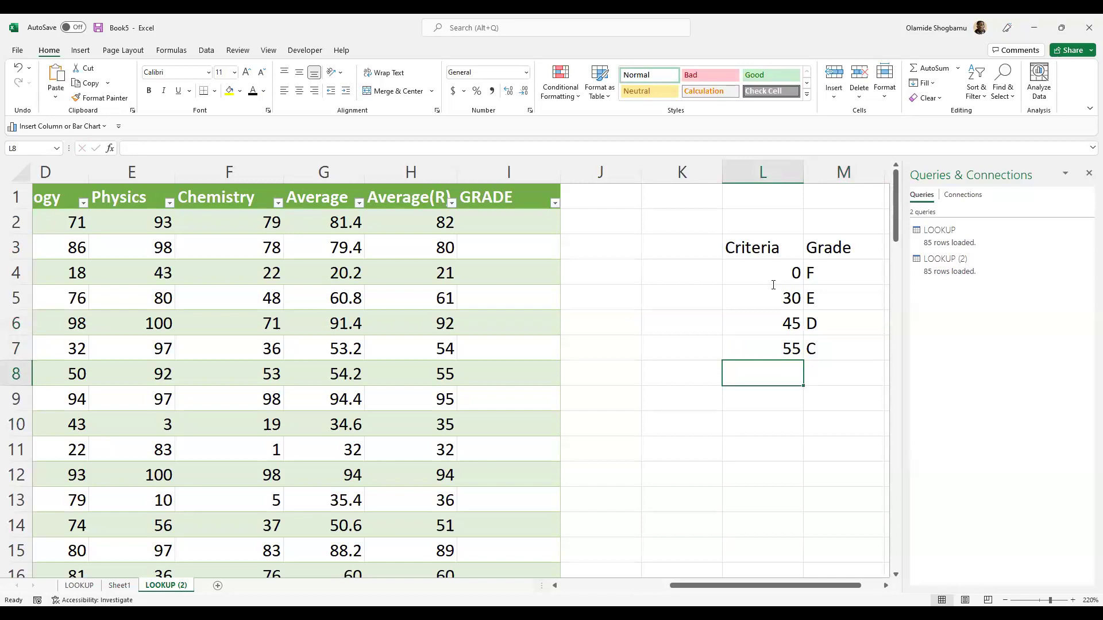
# - Add the final rows 70 B and 100 A in L8:M9
pyautogui.write('70')
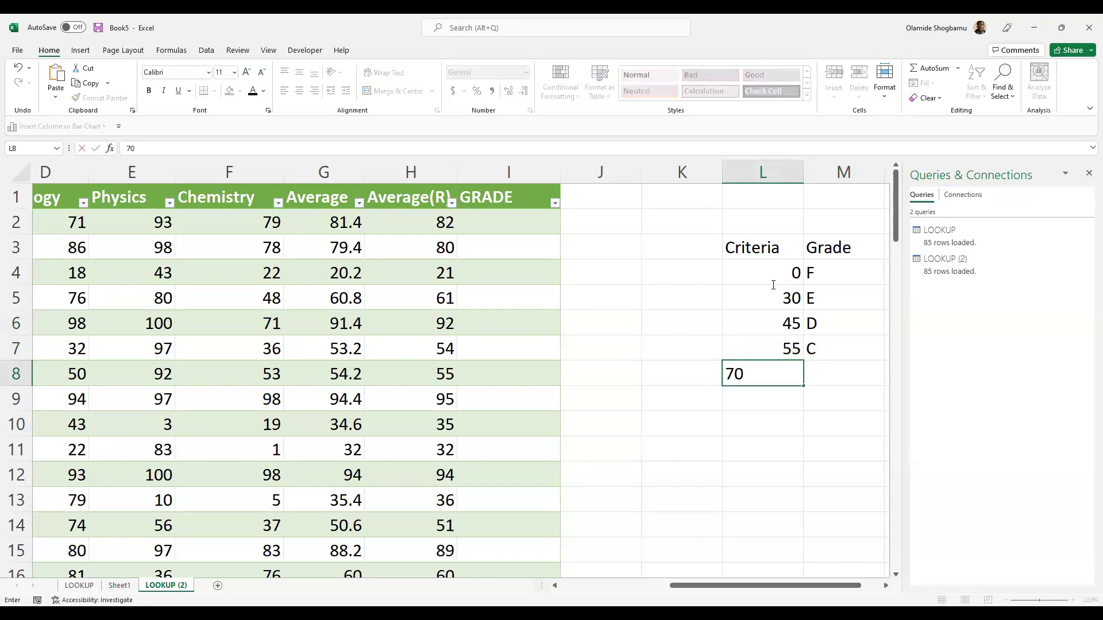
pyautogui.press('Tab')
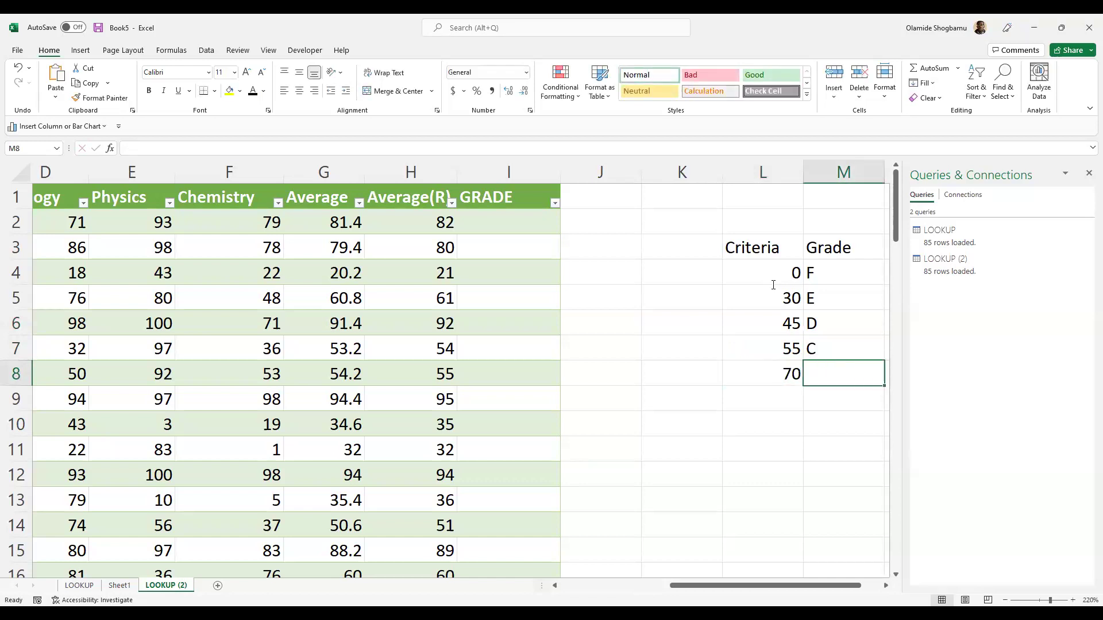
pyautogui.write('B')
pyautogui.press('Return')
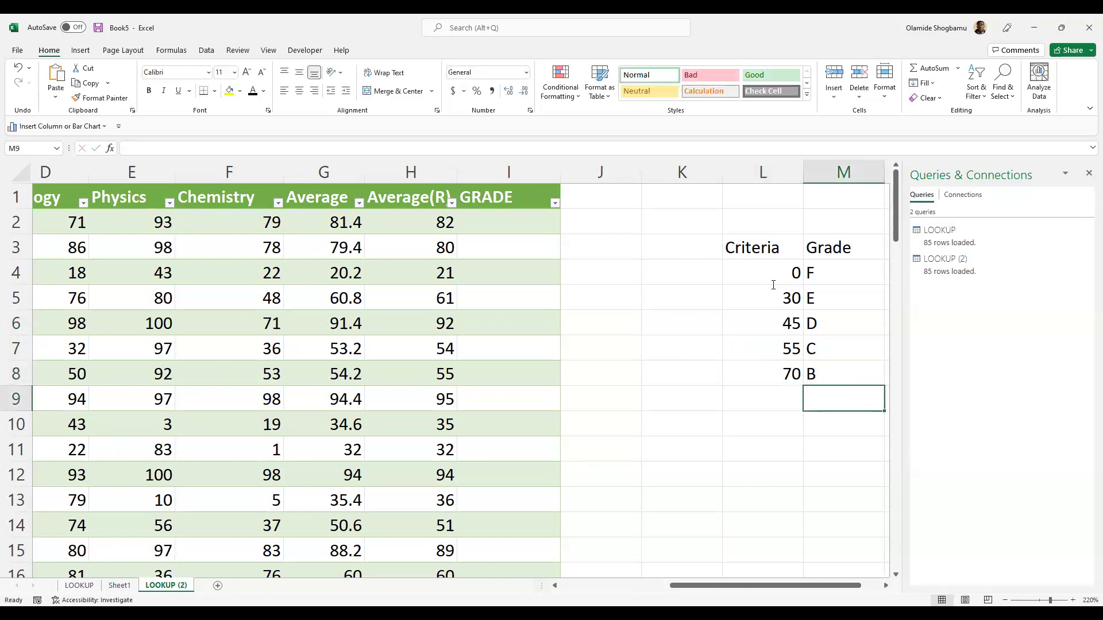
pyautogui.press('Left')
pyautogui.write('100')
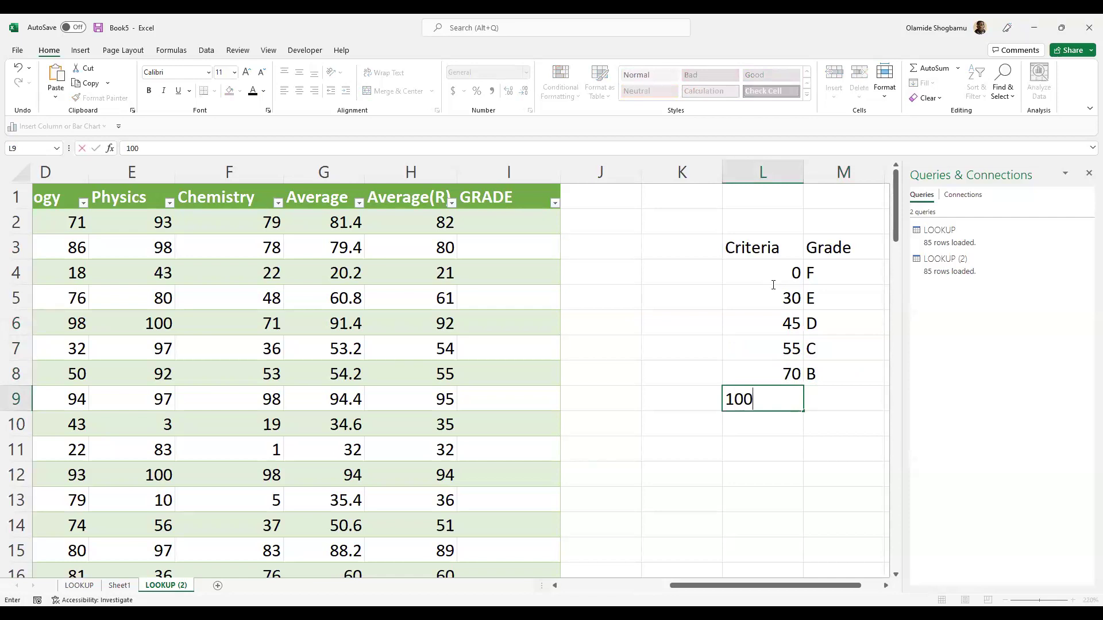
pyautogui.press('Tab')
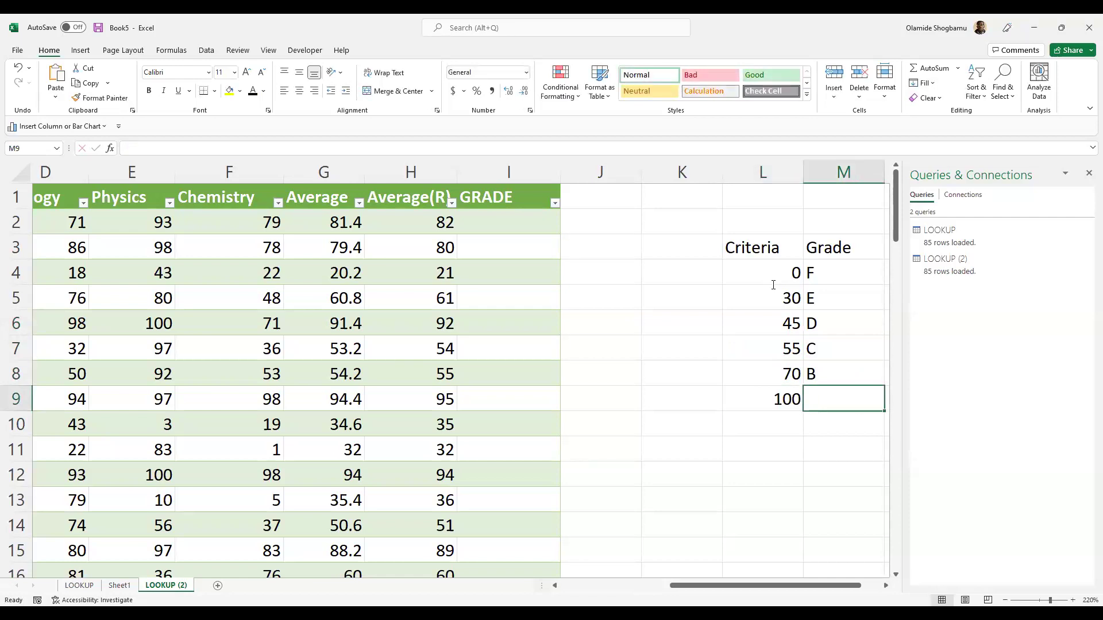
pyautogui.write('A')
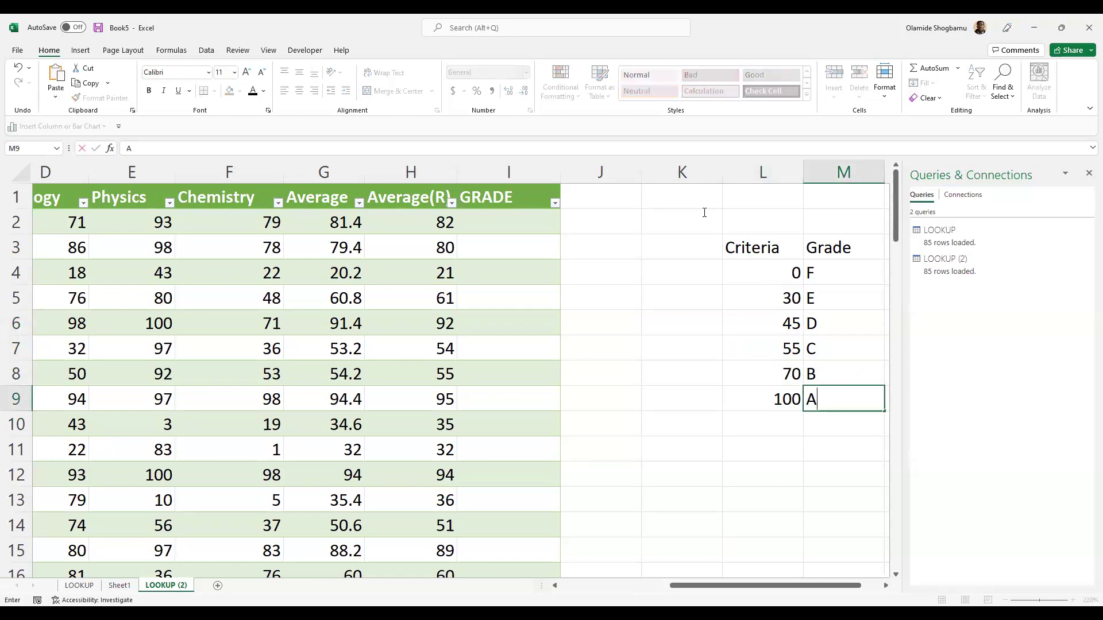
pyautogui.click(761, 276)
pyautogui.press('Right')
pyautogui.click(775, 283)
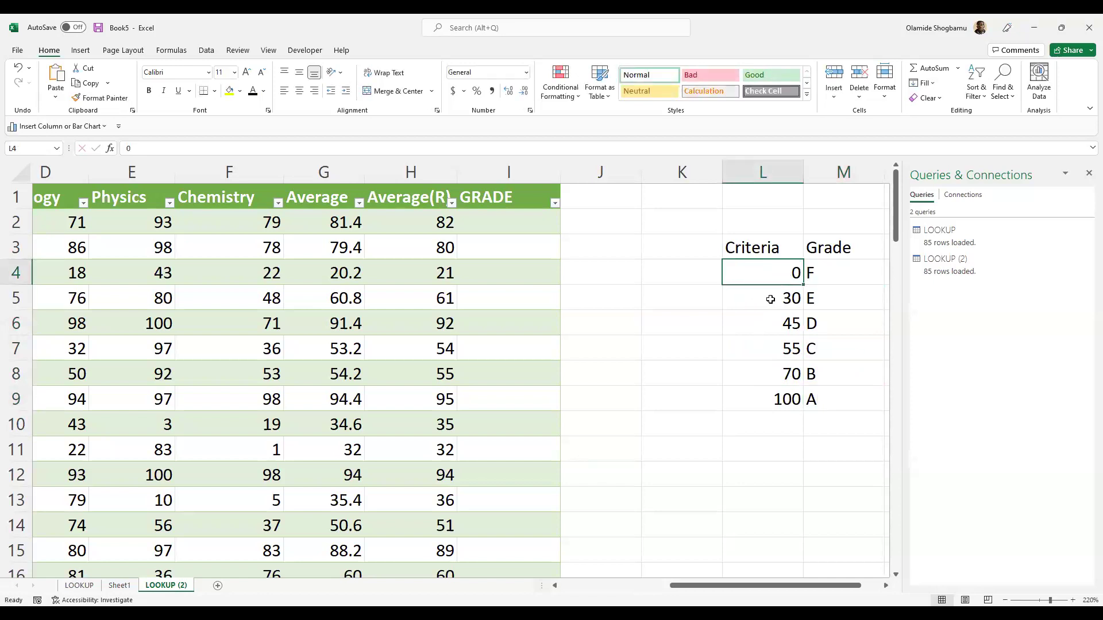
pyautogui.click(834, 278)
pyautogui.click(781, 303)
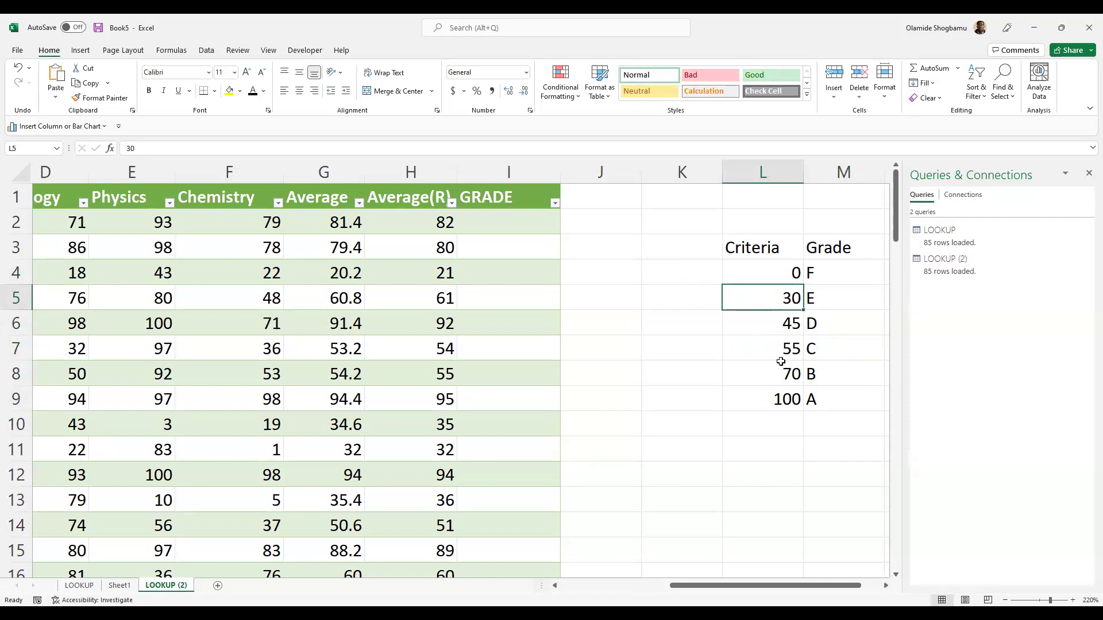
pyautogui.doubleClick(833, 305)
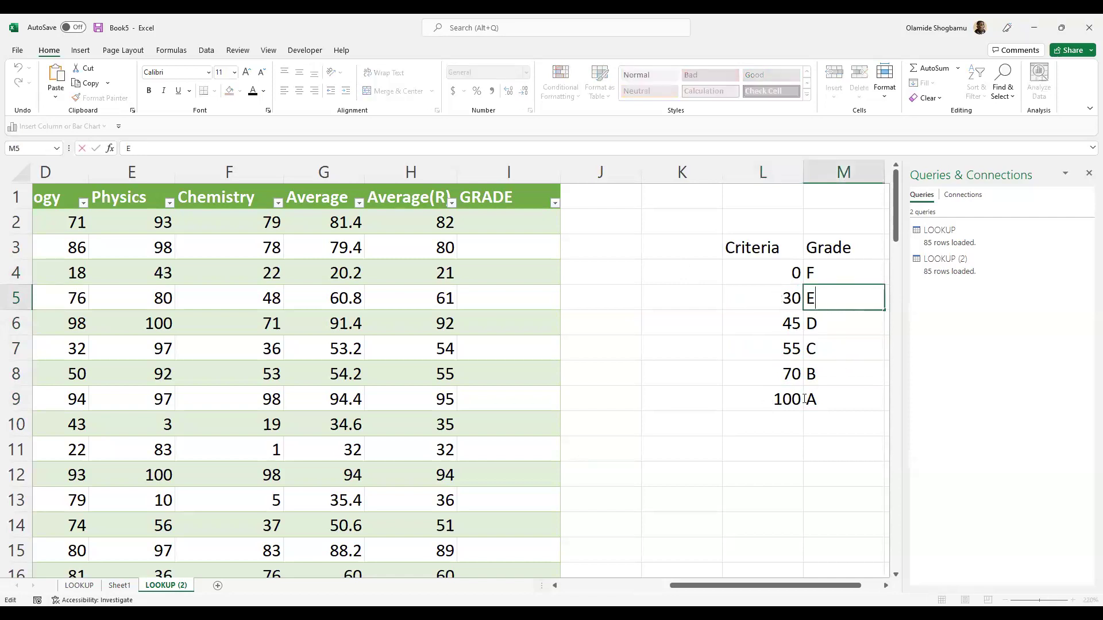
pyautogui.click(784, 398)
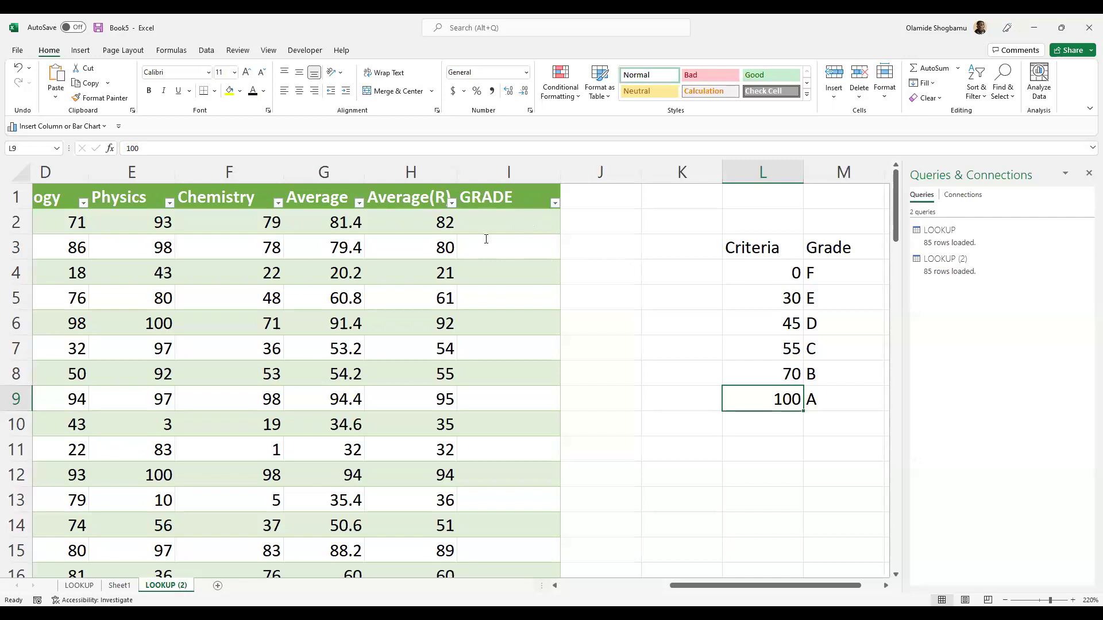
pyautogui.click(509, 226)
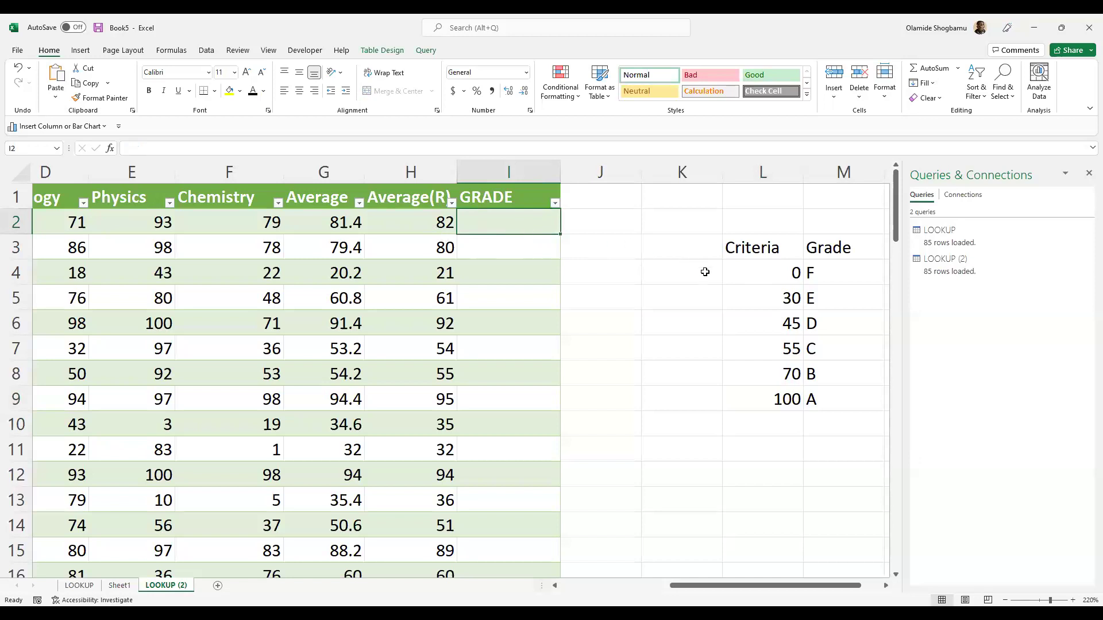
pyautogui.click(773, 271)
pyautogui.click(776, 298)
pyautogui.click(781, 323)
pyautogui.click(779, 349)
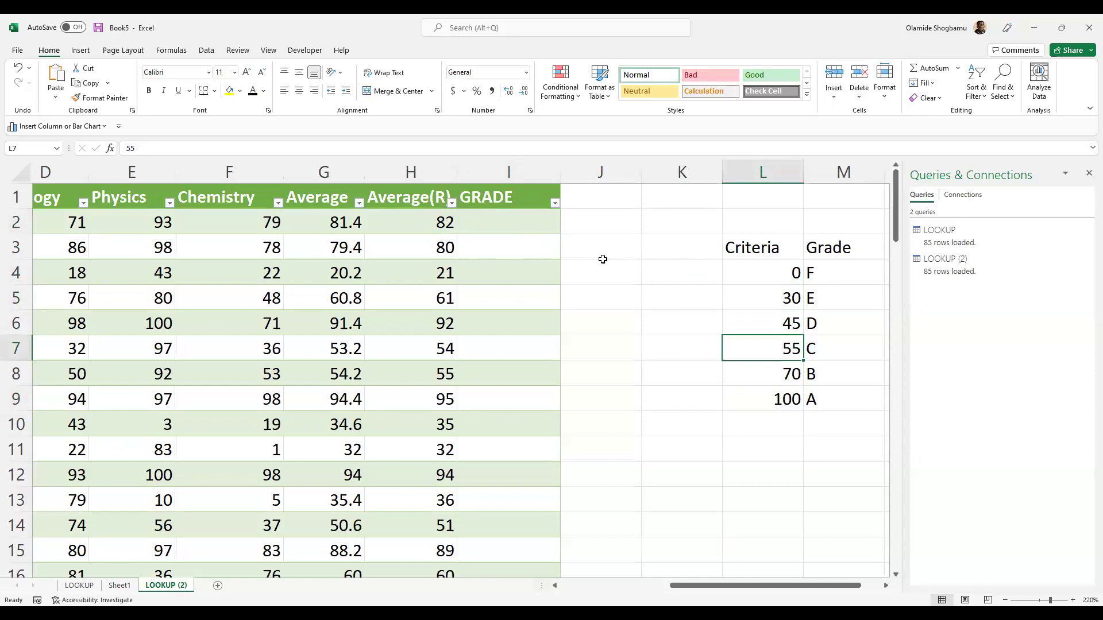
pyautogui.click(537, 227)
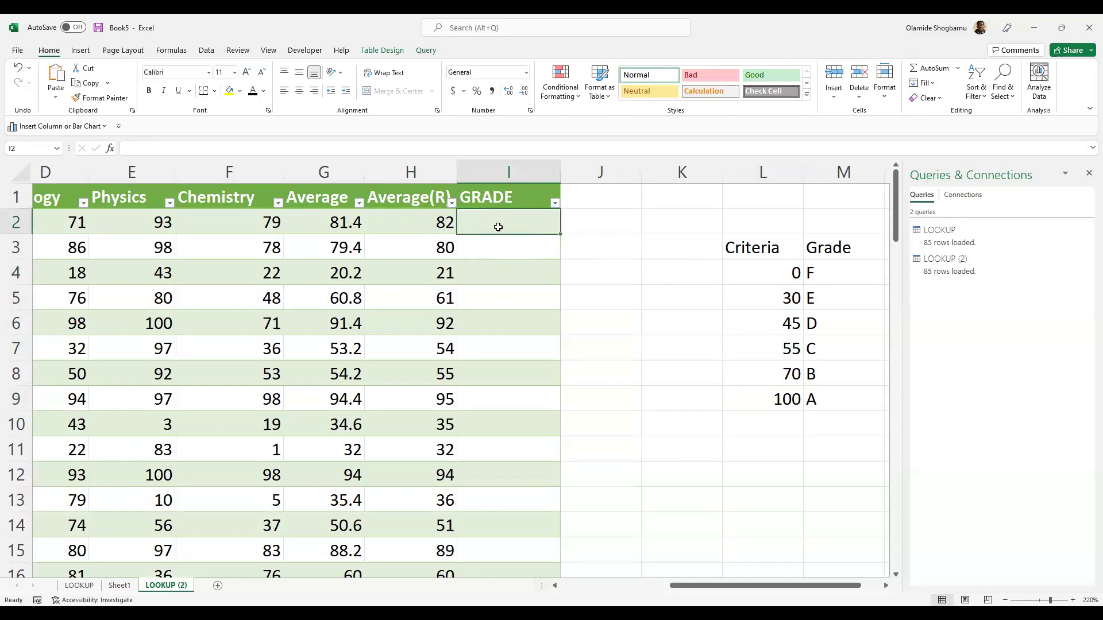
pyautogui.click(431, 221)
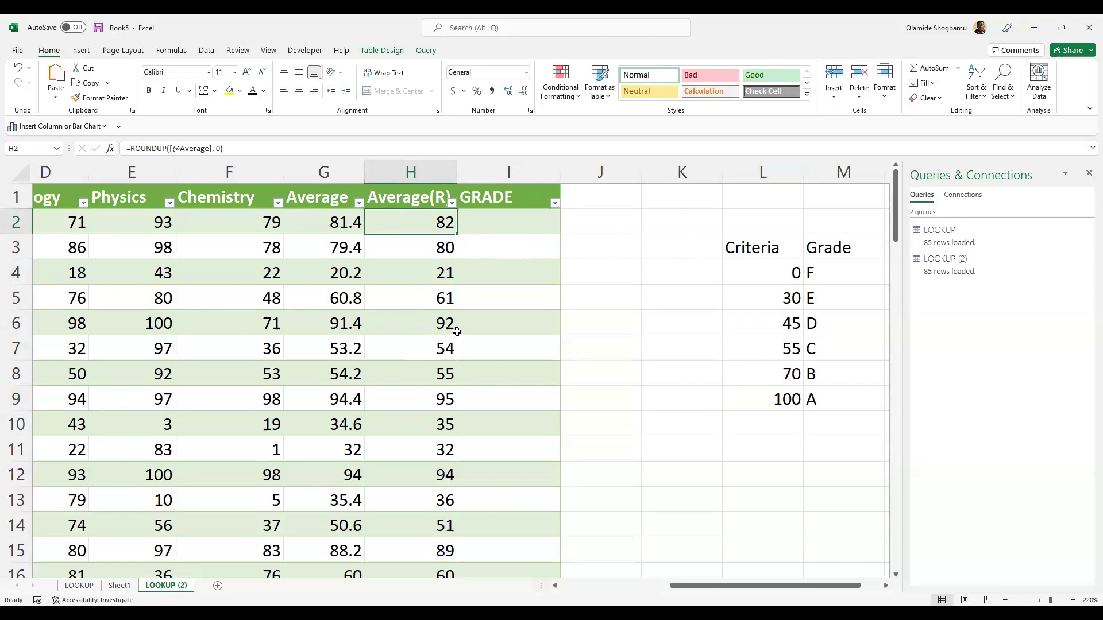
pyautogui.click(772, 296)
pyautogui.click(774, 323)
pyautogui.click(775, 347)
pyautogui.click(769, 366)
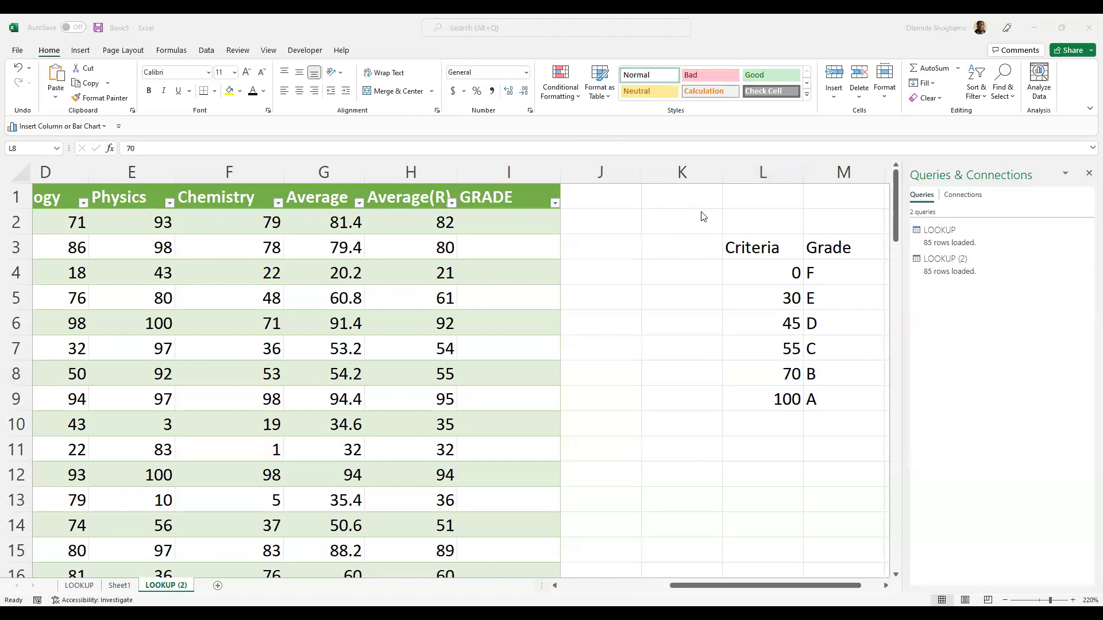
pyautogui.hotkey('alt', 'Tab')
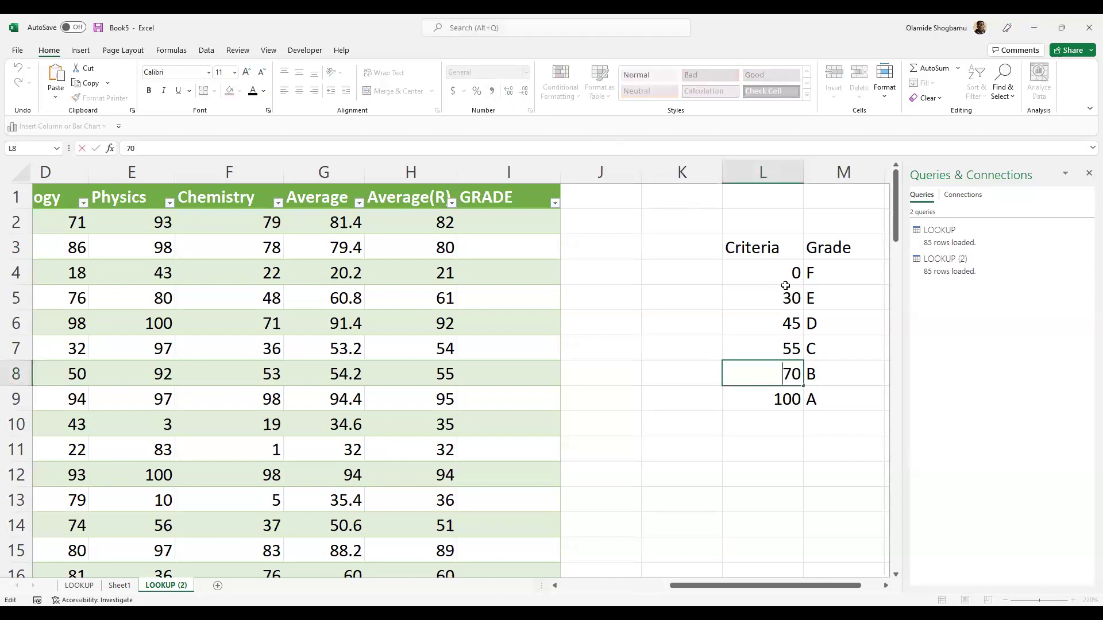
pyautogui.click(769, 299)
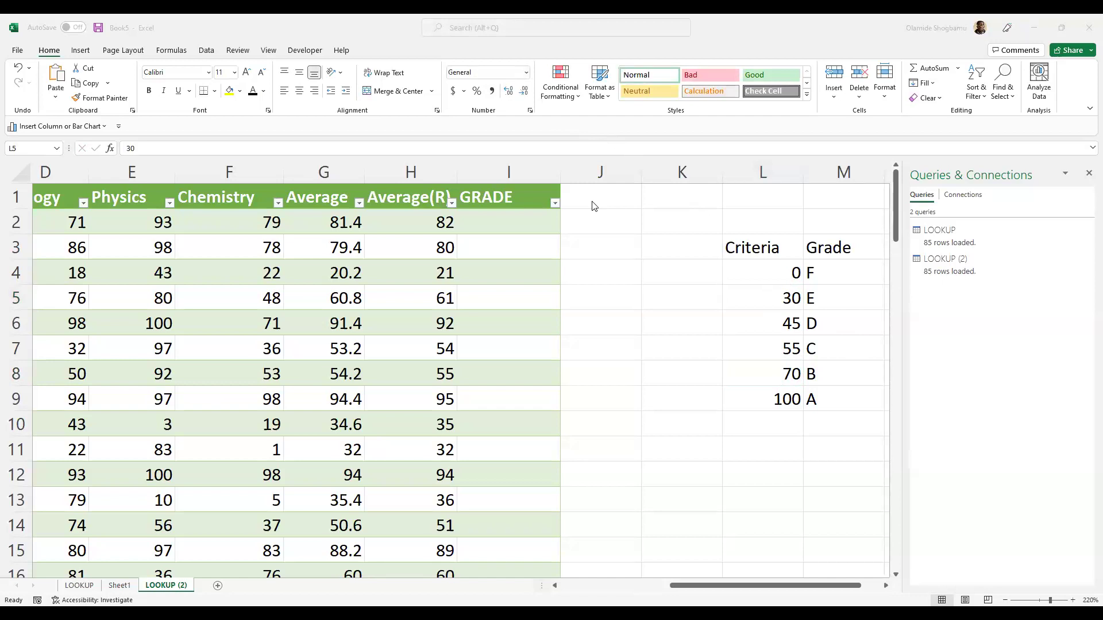
pyautogui.click(530, 224)
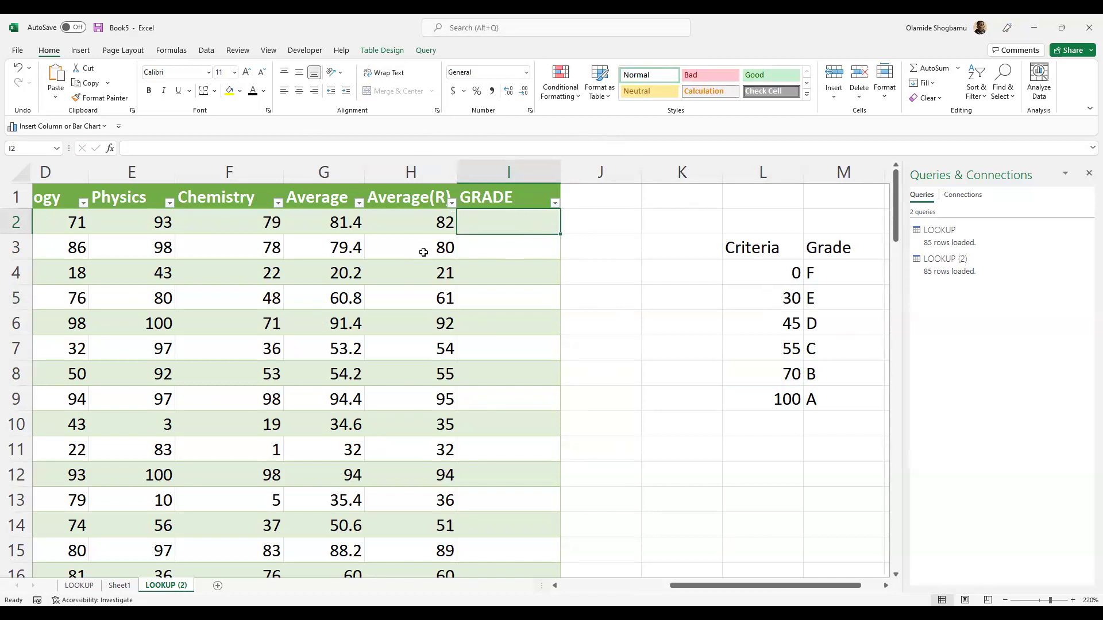
# - In I2, type =XLOOKUP( and select L4:L9 as the formula's first argument
pyautogui.write('=')
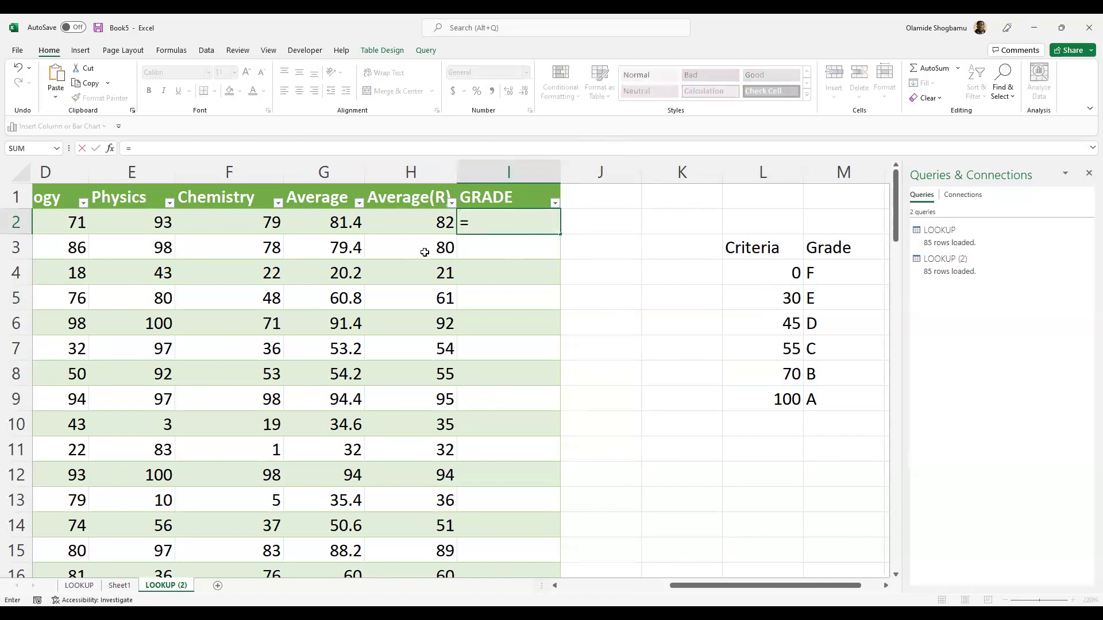
pyautogui.write('C')
pyautogui.press('BackSpace')
pyautogui.write('XLOOK')
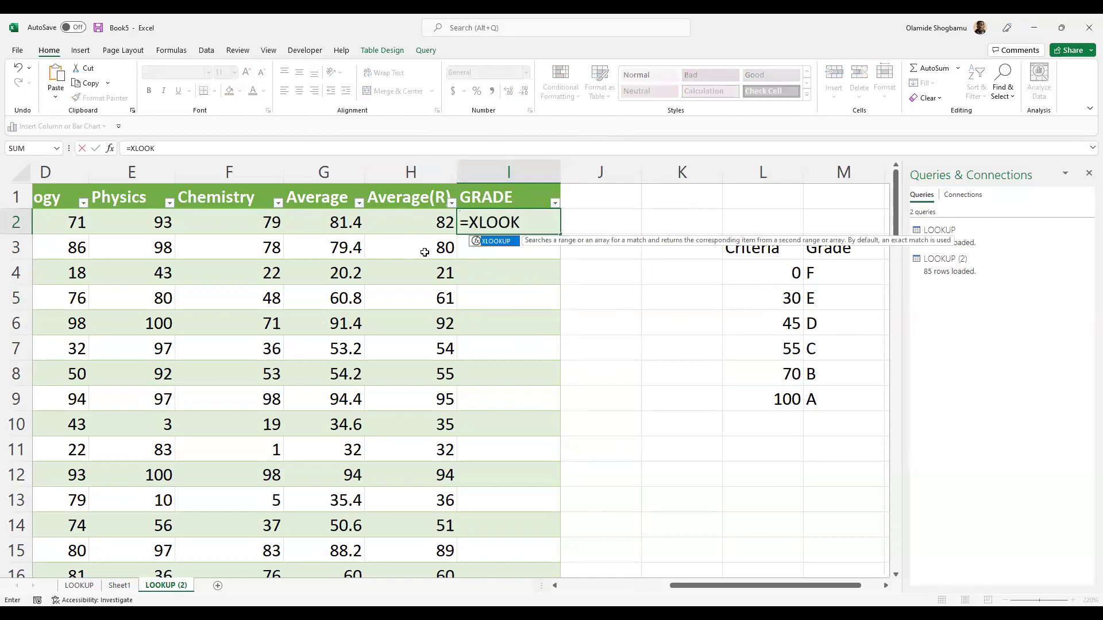
pyautogui.write('UP(')
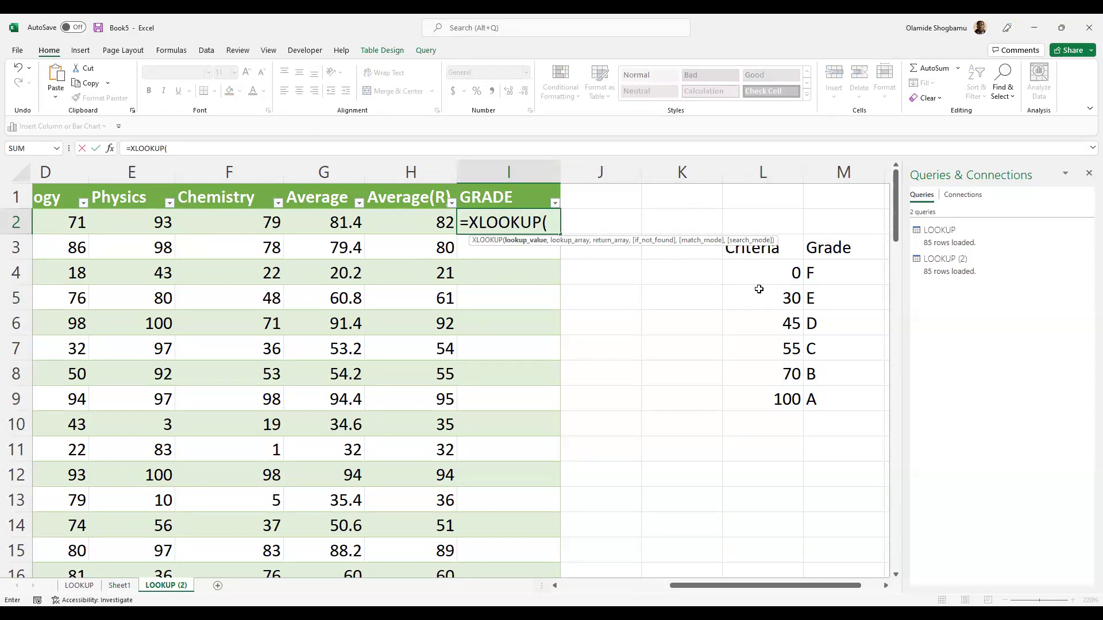
pyautogui.click(774, 276)
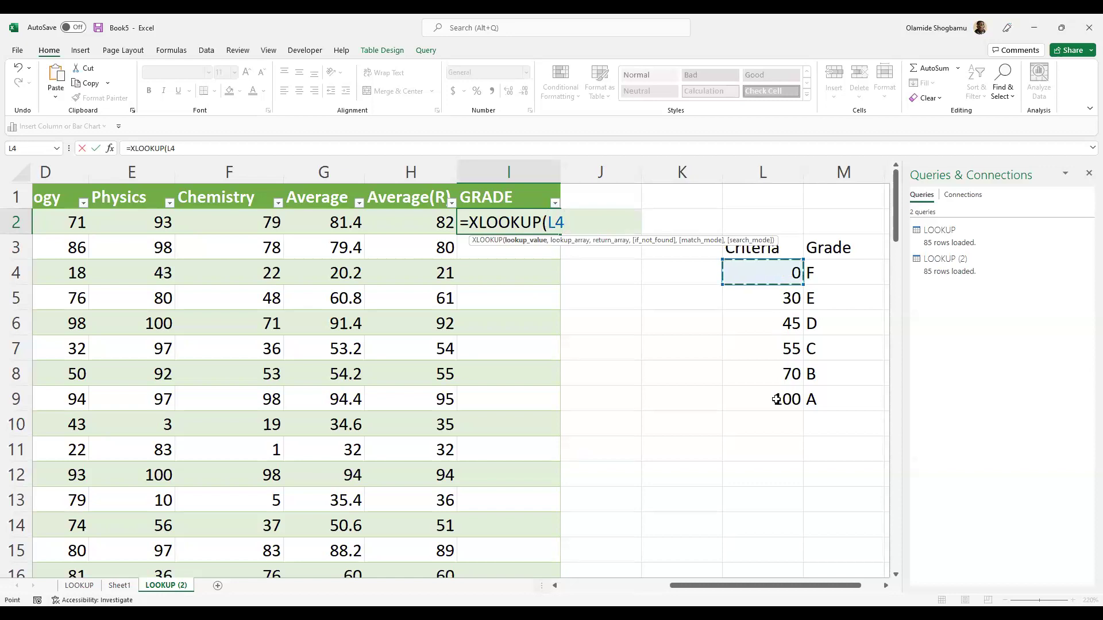
pyautogui.moveTo(776, 399); pyautogui.dragTo(776, 399)
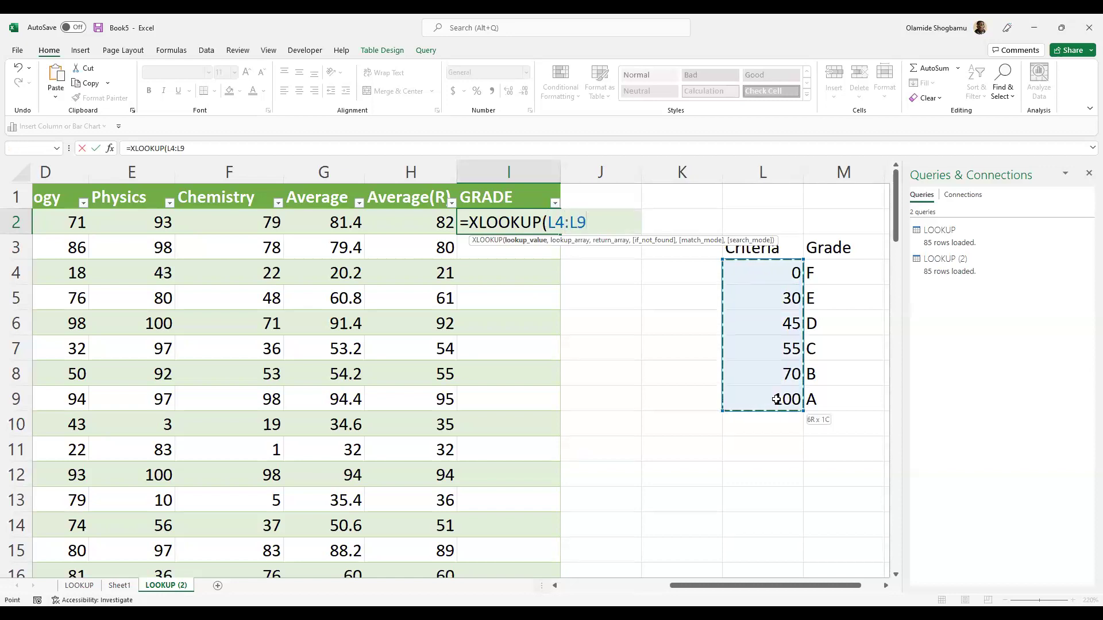
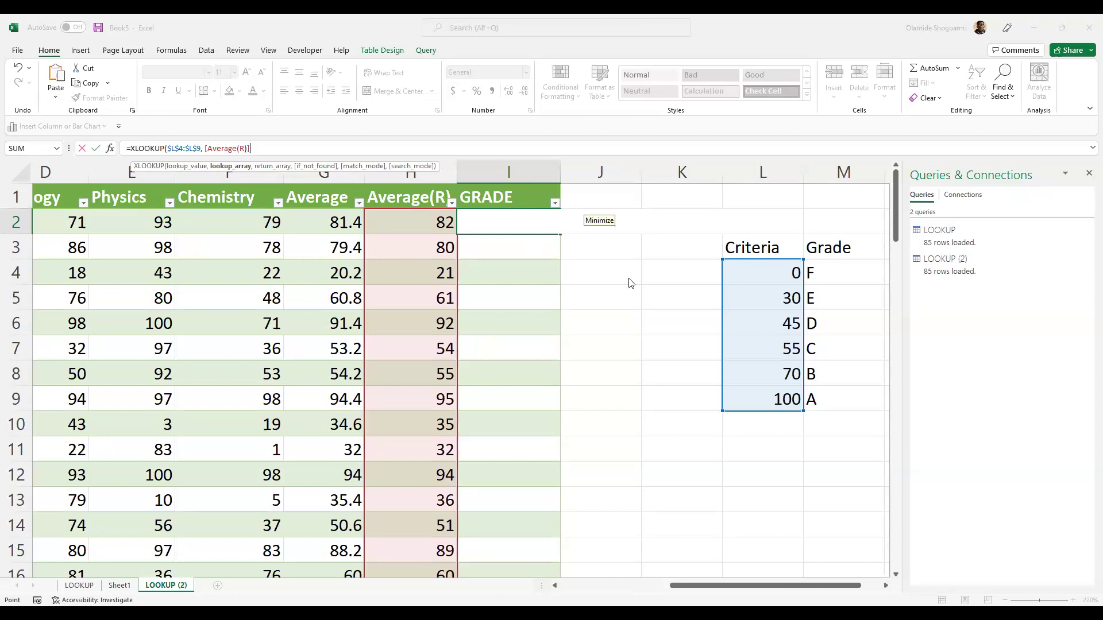
# - Try entering =XLOOKUP($L$4:$L$9, [Average(R)] in I2 and dismiss the too-few-arguments error
pyautogui.press('Return')
pyautogui.click(641, 301)
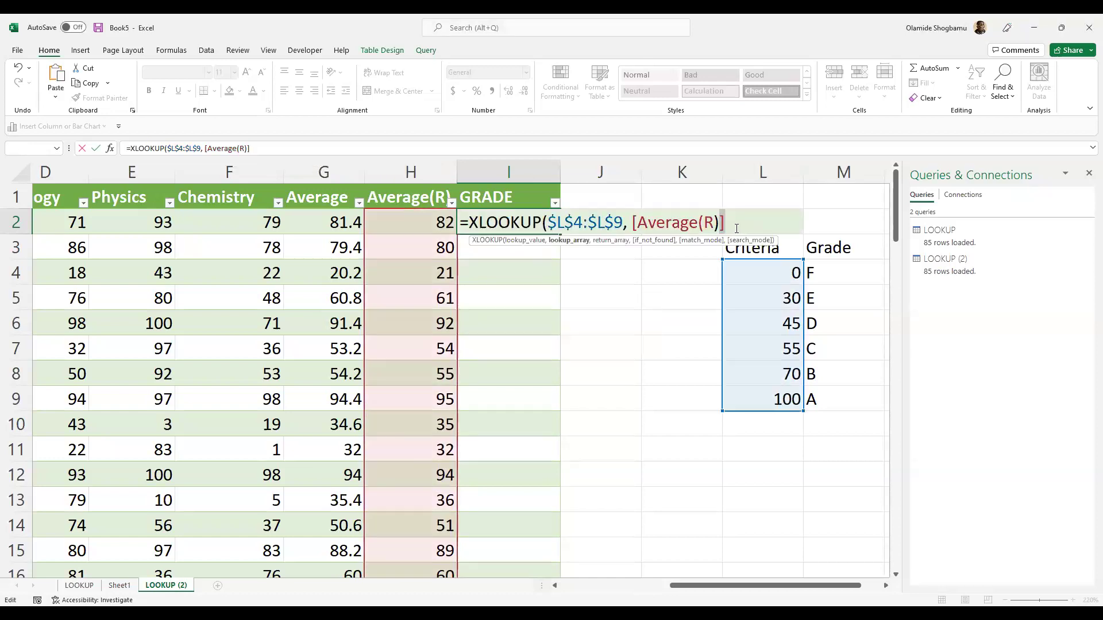
# - Discard the faulty formula and start a fresh =XLOOKUP( in I2
pyautogui.press('Escape')
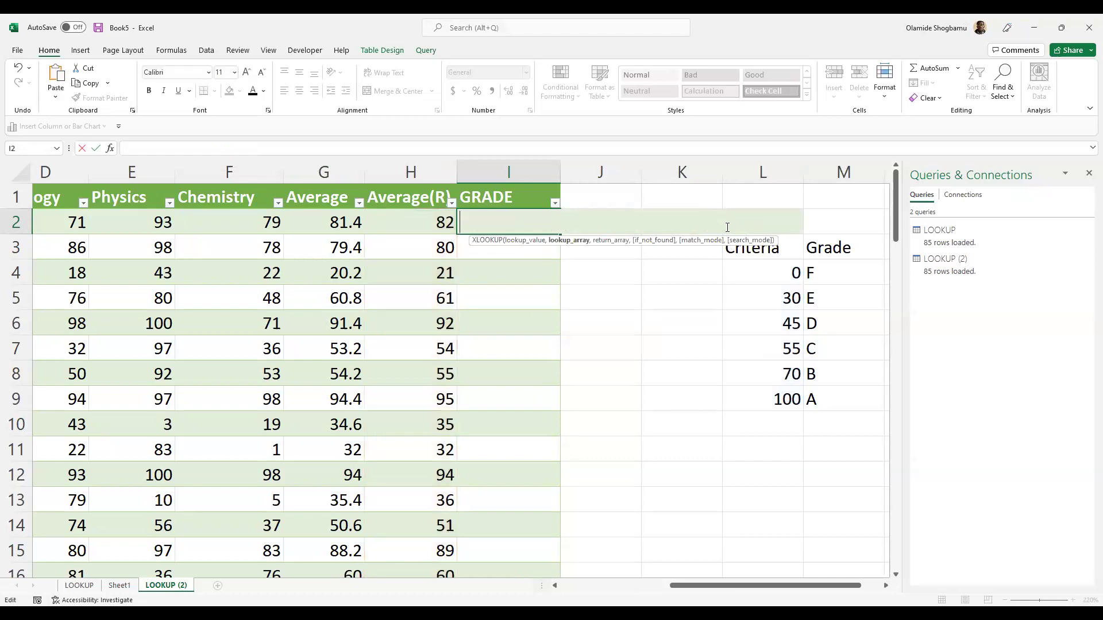
pyautogui.press('F2')
pyautogui.write('x')
pyautogui.press('BackSpace')
pyautogui.write('=')
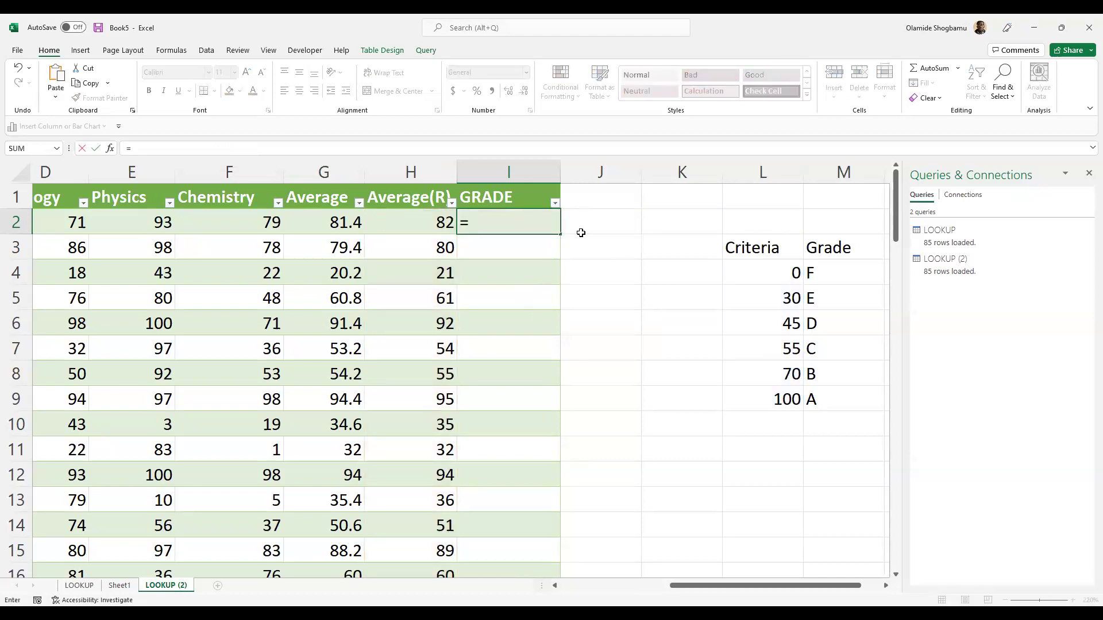
pyautogui.write('XLOO')
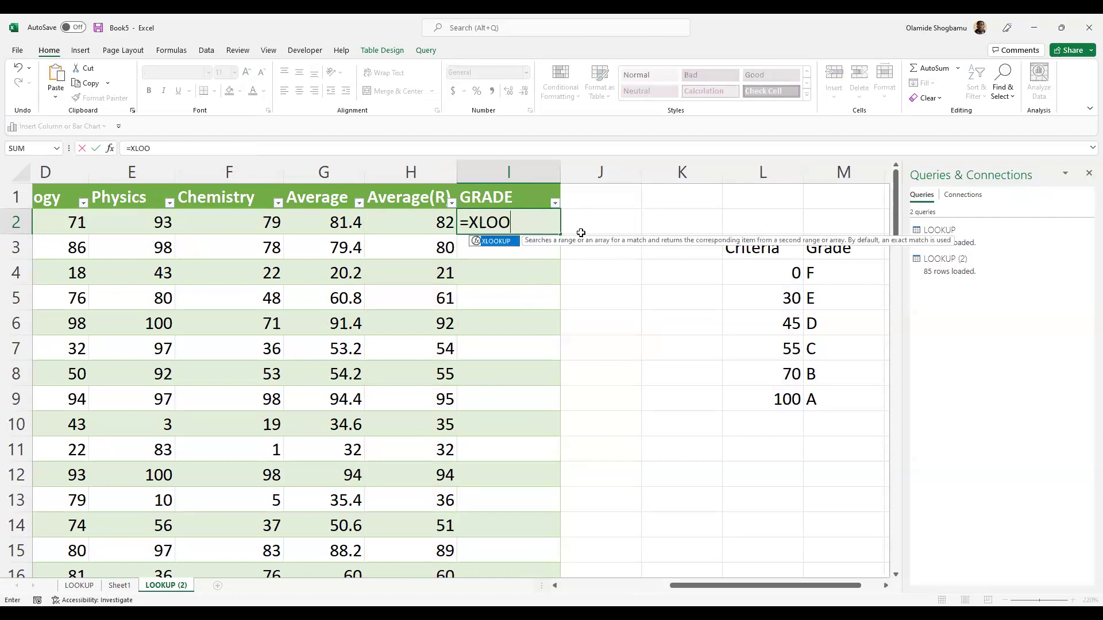
pyautogui.write('KUP(')
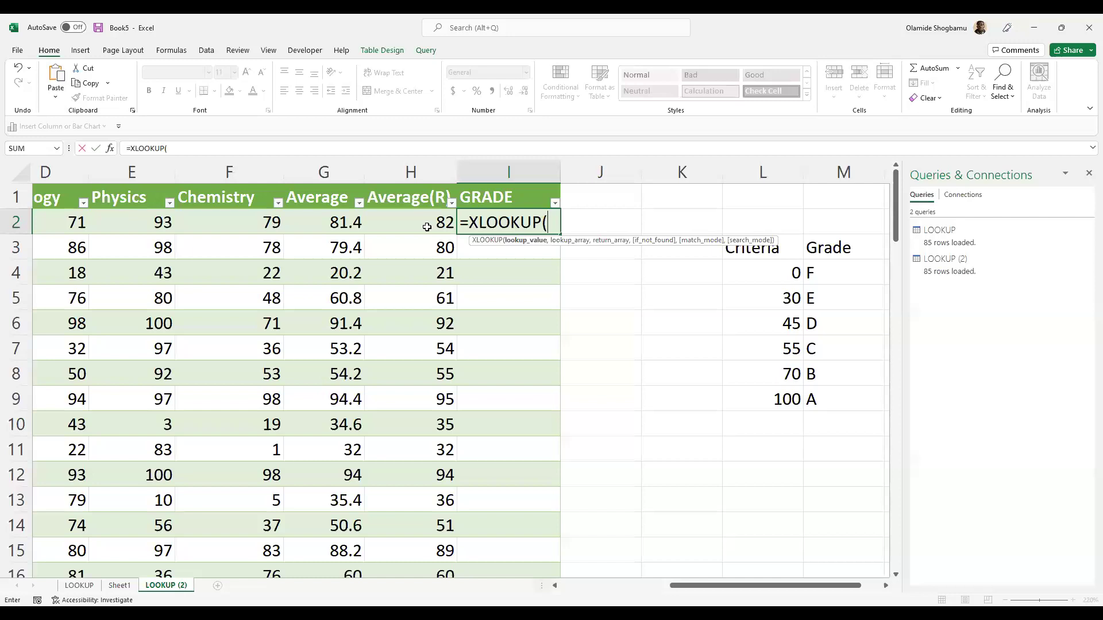
# - Use H2 as the lookup value and L4:L9 as the lookup array
pyautogui.press('Left')
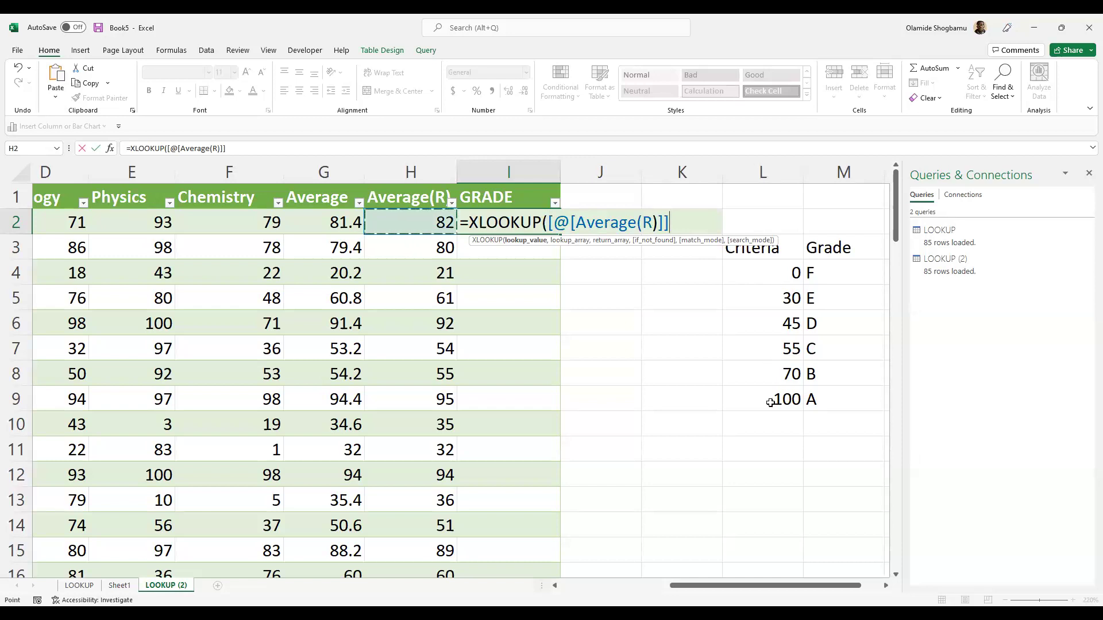
pyautogui.press('BackSpace')
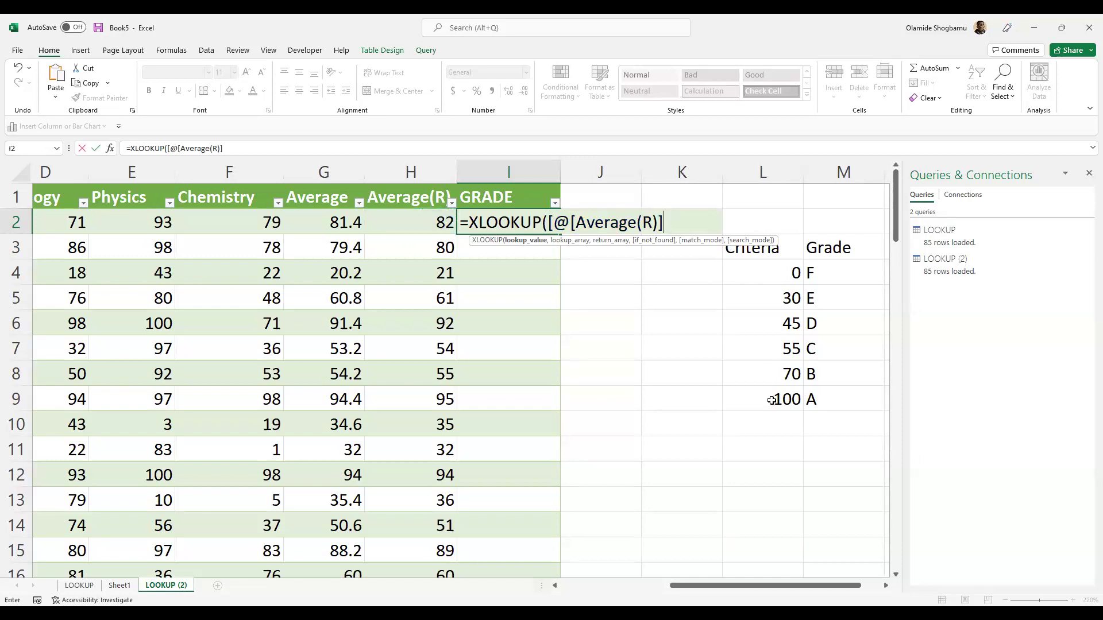
pyautogui.press('BackSpace')
pyautogui.press('BackSpace')
pyautogui.press('BackSpace')
pyautogui.press('BackSpace')
pyautogui.press('BackSpace')
pyautogui.press('BackSpace')
pyautogui.press('BackSpace')
pyautogui.press('BackSpace')
pyautogui.press('BackSpace')
pyautogui.press('BackSpace')
pyautogui.press('BackSpace')
pyautogui.press('BackSpace')
pyautogui.press('BackSpace')
pyautogui.press('BackSpace')
pyautogui.write('H@')
pyautogui.press('BackSpace')
pyautogui.write('2,')
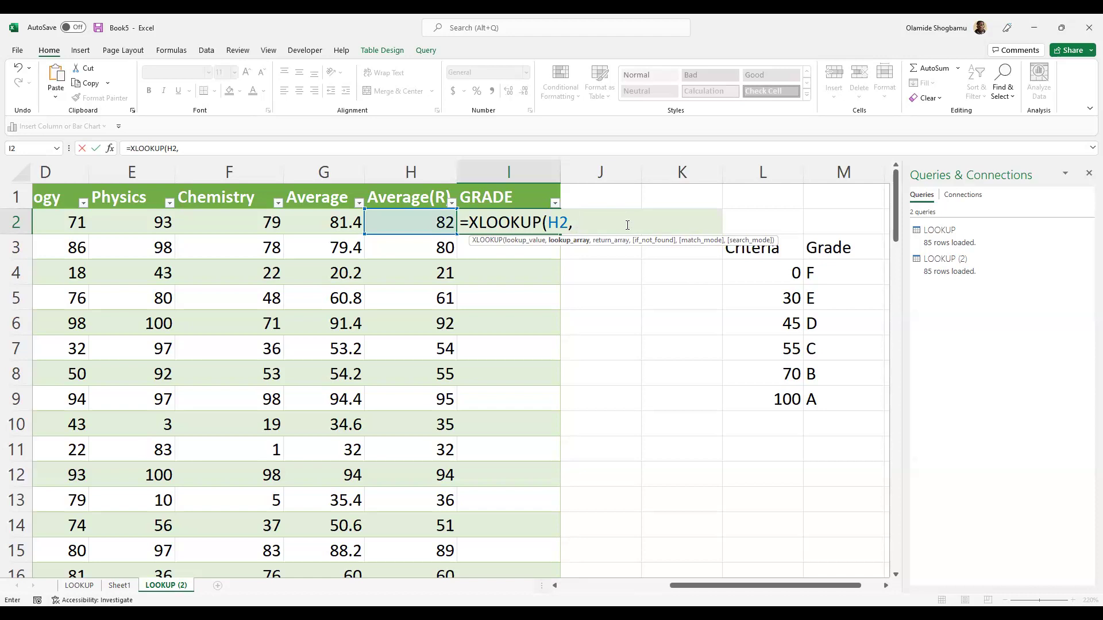
pyautogui.moveTo(764, 273); pyautogui.dragTo(764, 399)
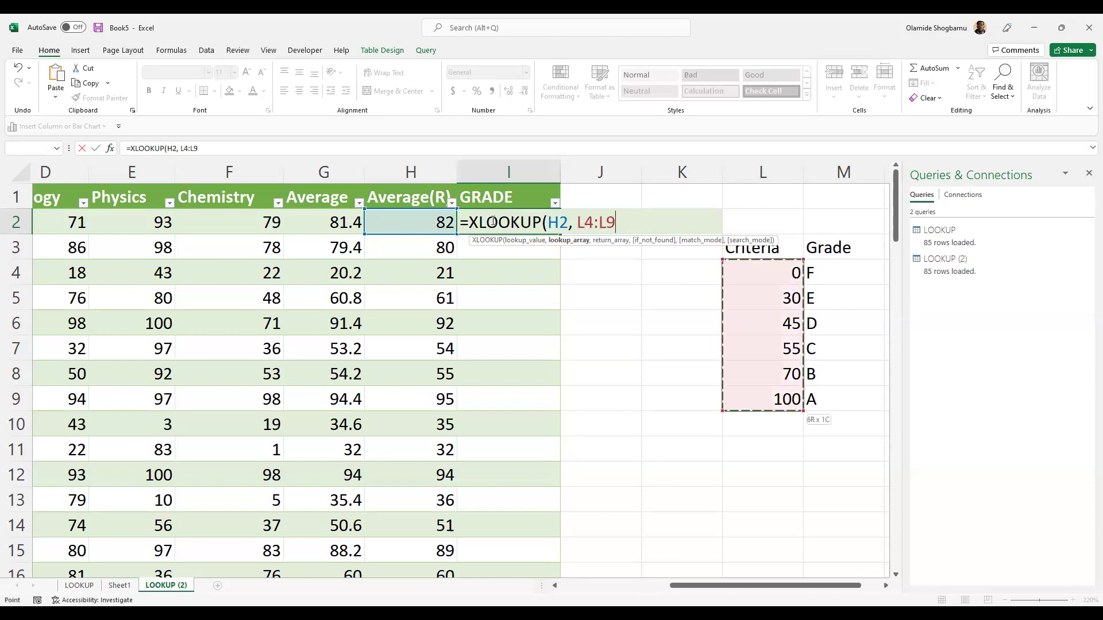
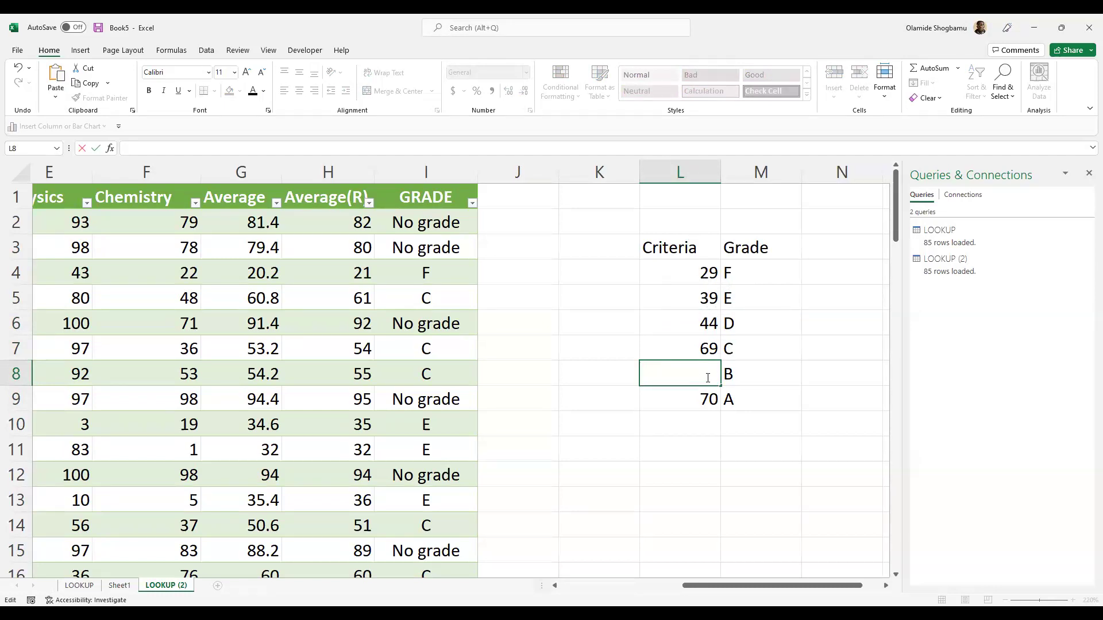
# - Change the L7 threshold from 69 to 55 and enter 65 in L8
pyautogui.doubleClick(707, 351)
pyautogui.press('BackSpace')
pyautogui.press('BackSpace')
pyautogui.write('55')
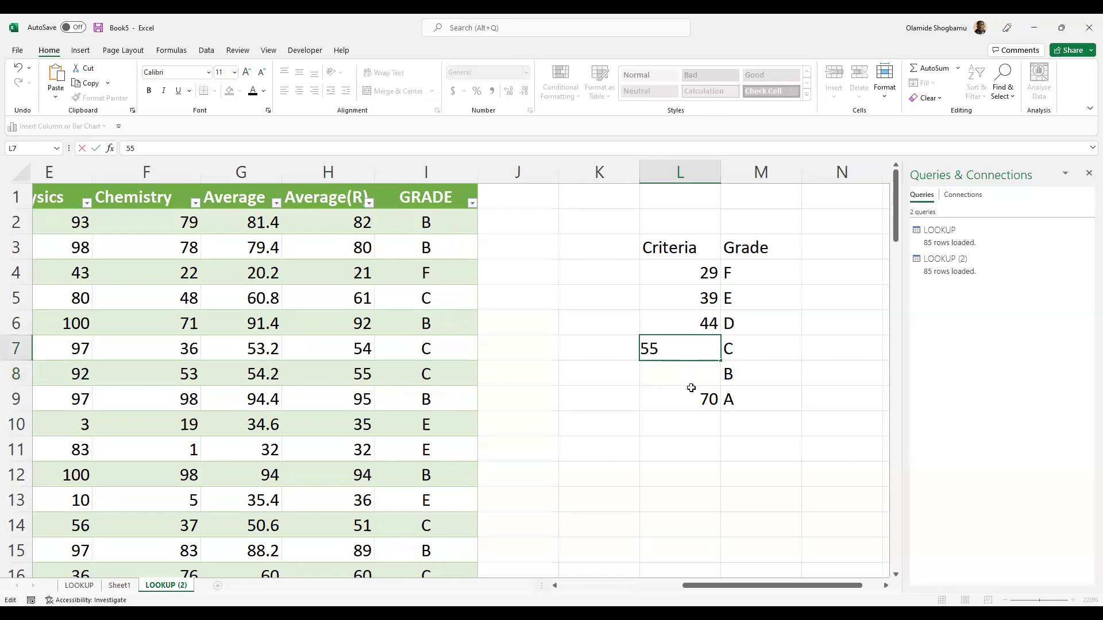
pyautogui.click(692, 389)
pyautogui.click(699, 373)
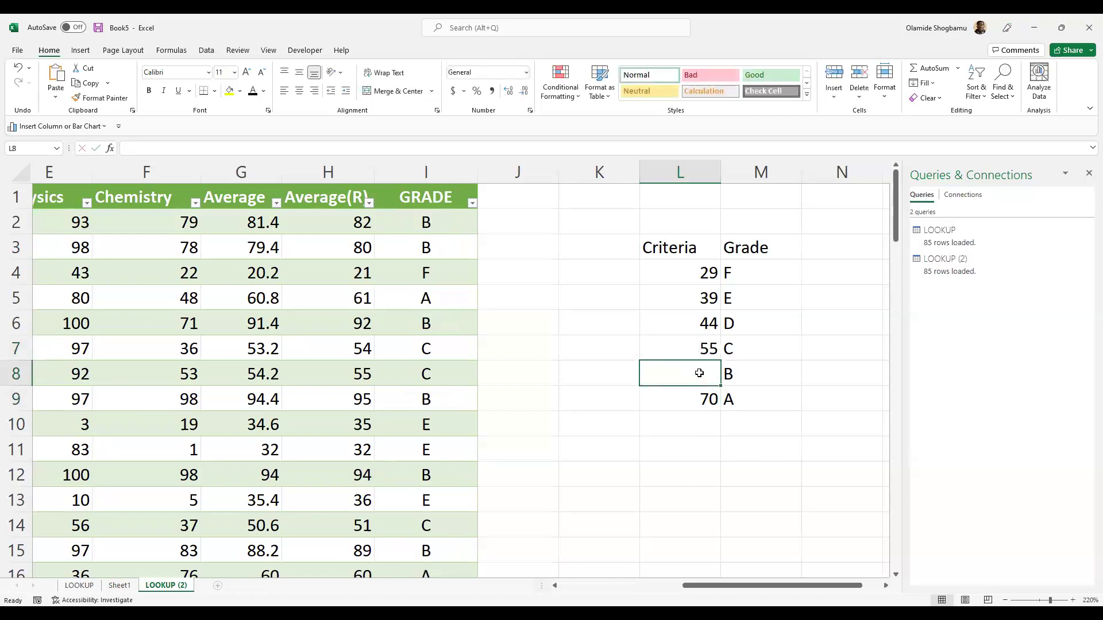
pyautogui.write('65')
pyautogui.press('Return')
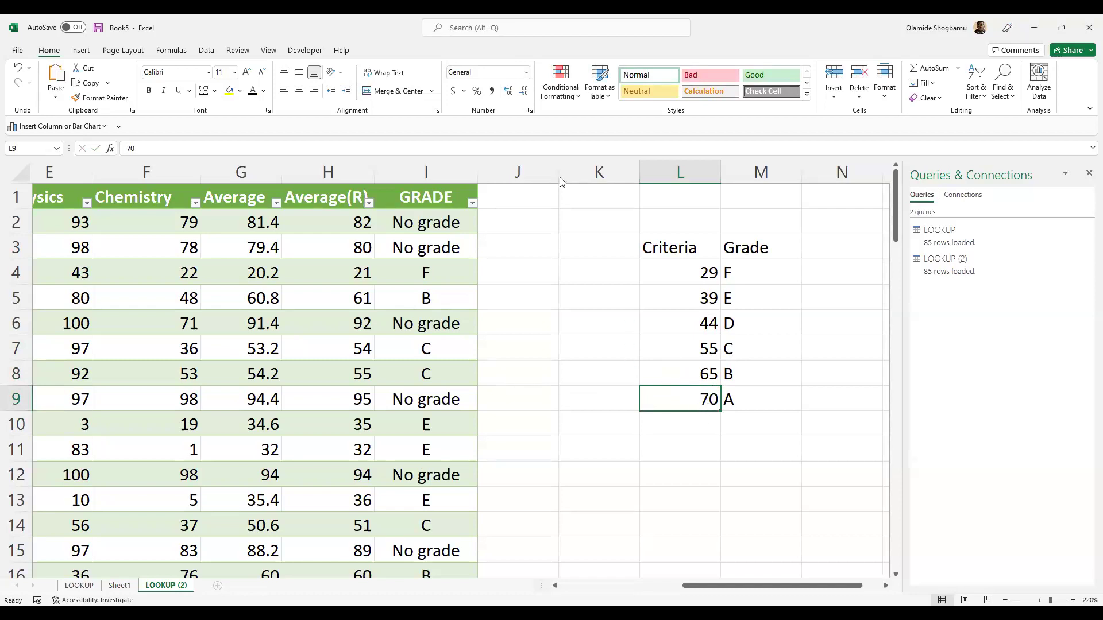
# - Try match mode -1 in I2's GRADE XLOOKUP, then undo and redo the edits
pyautogui.click(412, 219)
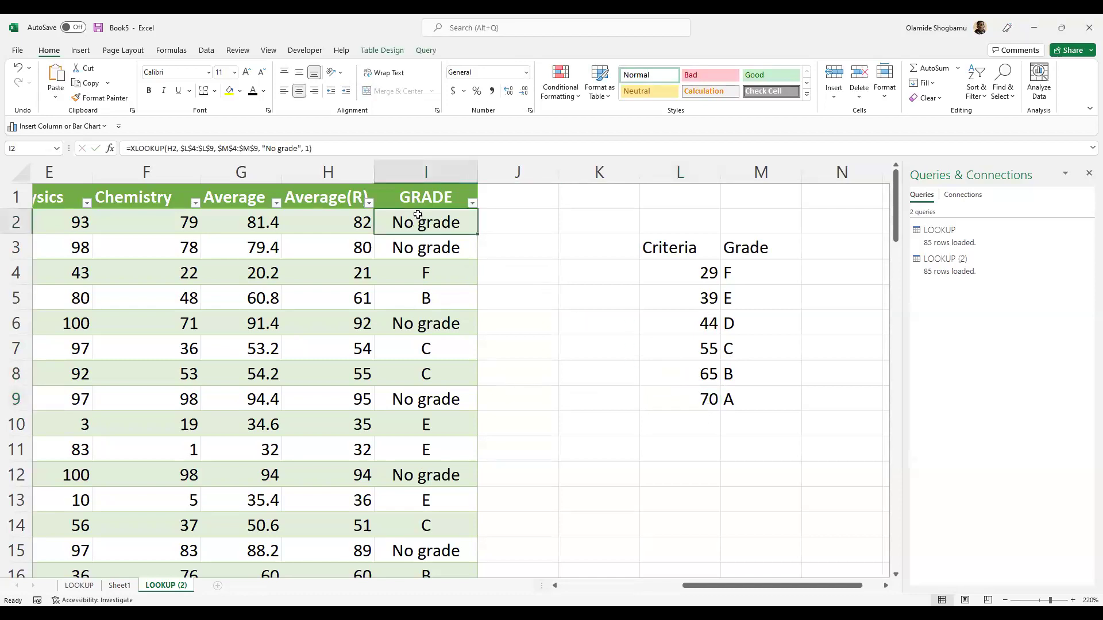
pyautogui.click(311, 150)
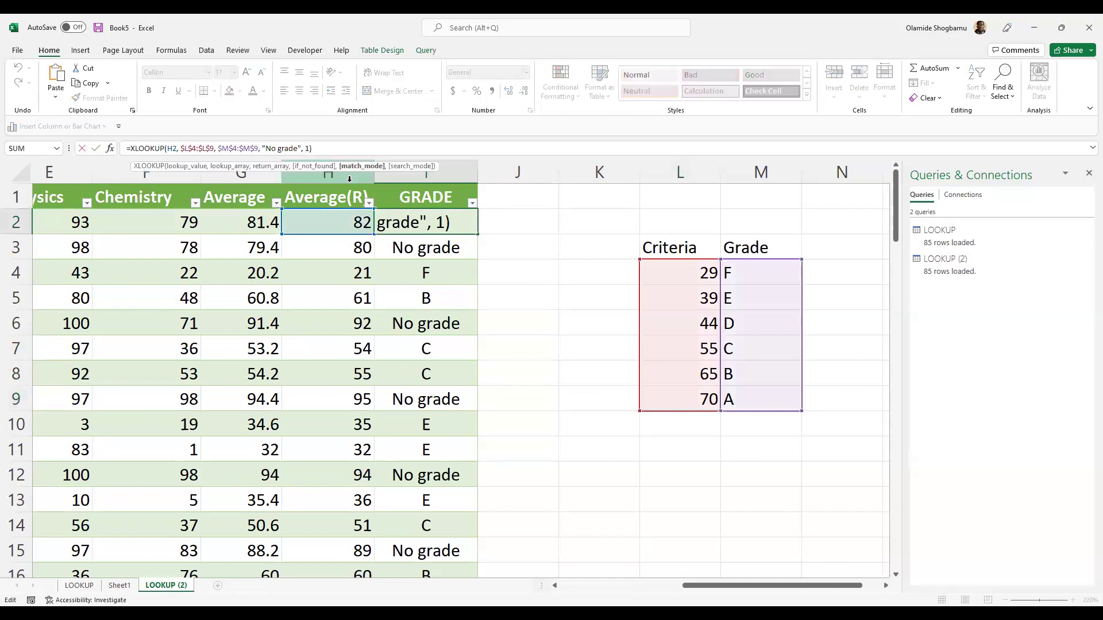
pyautogui.write('-')
pyautogui.press('Return')
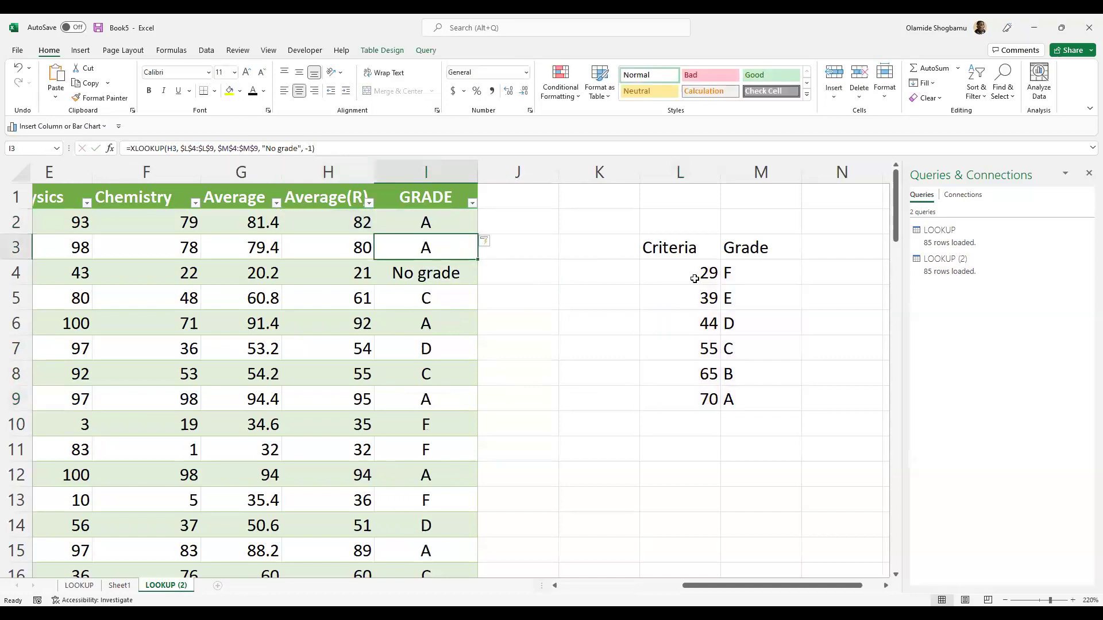
pyautogui.scroll(-7, 463, 350)
pyautogui.scroll(7, 463, 345)
pyautogui.hotkey('ctrl', 'z')
pyautogui.hotkey('ctrl', 'z')
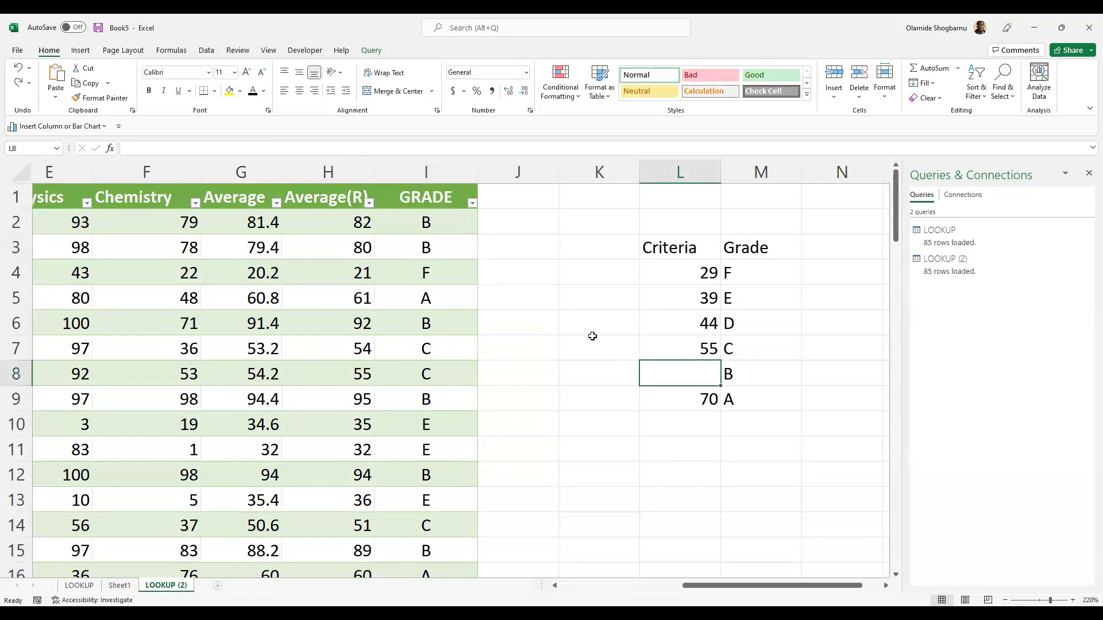
pyautogui.click(561, 305)
pyautogui.hotkey('ctrl', 'y')
pyautogui.hotkey('ctrl', 'y')
pyautogui.hotkey('ctrl', 'y')
pyautogui.hotkey('ctrl', 'y')
pyautogui.hotkey('ctrl', 'y')
pyautogui.hotkey('ctrl', 'y')
pyautogui.hotkey('ctrl', 'y')
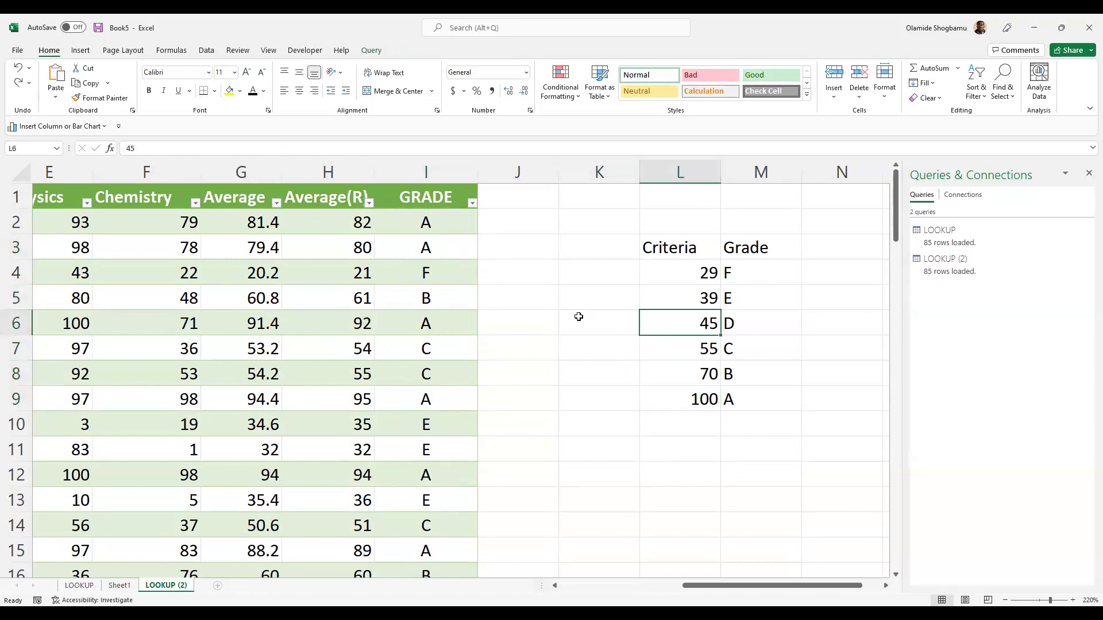
pyautogui.click(582, 326)
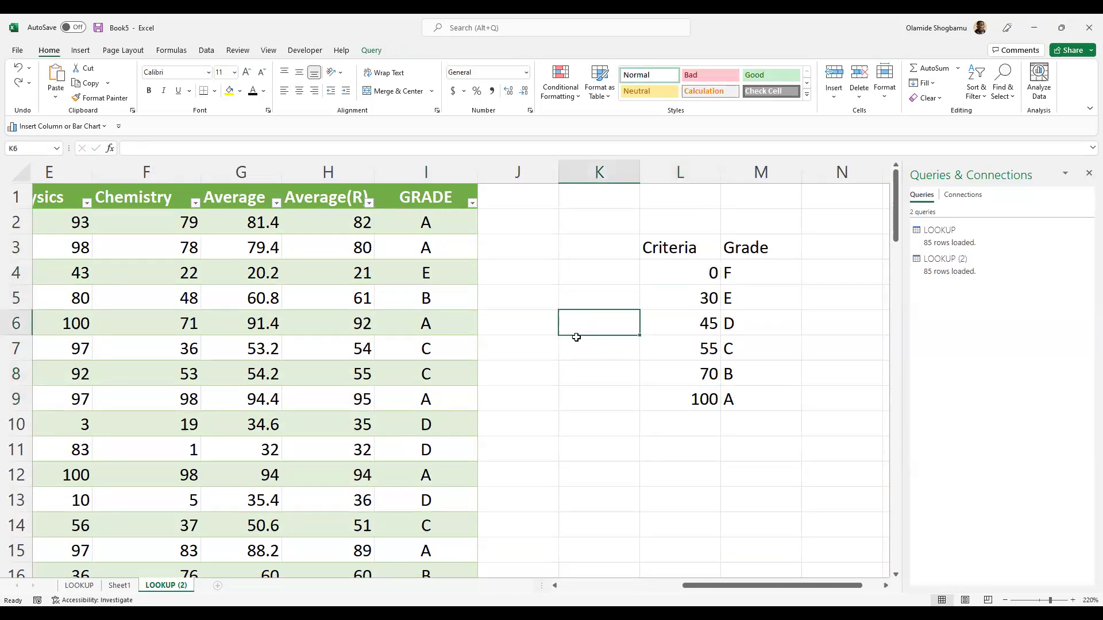
# - Review the Criteria header, grade letters and the 0–100 threshold values
pyautogui.click(664, 251)
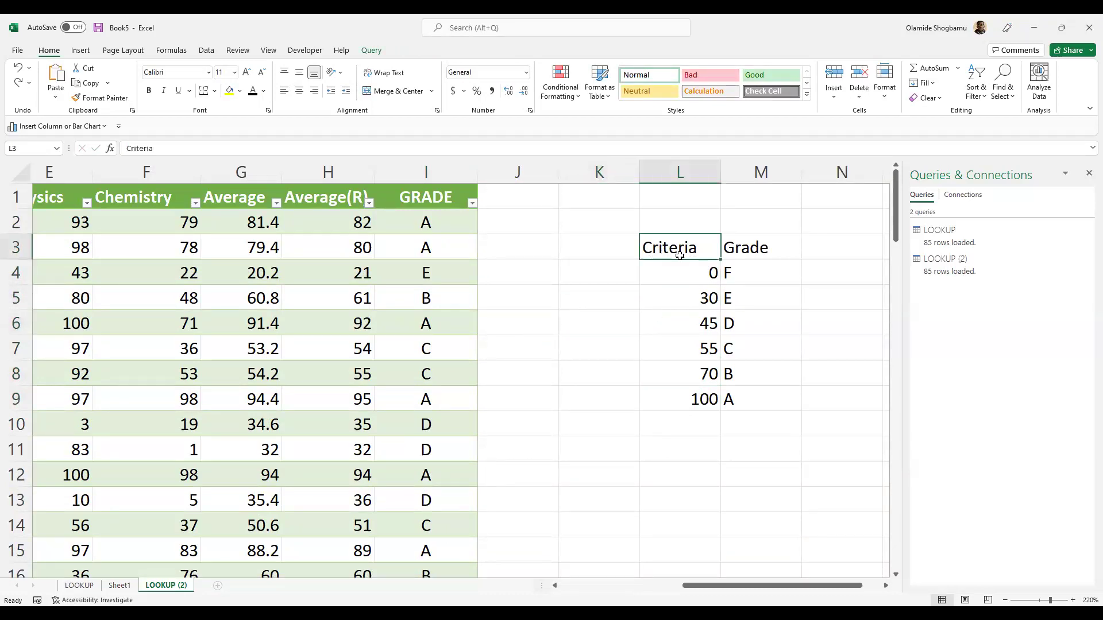
pyautogui.click(777, 273)
pyautogui.click(765, 322)
pyautogui.click(709, 351)
pyautogui.click(696, 374)
pyautogui.click(685, 397)
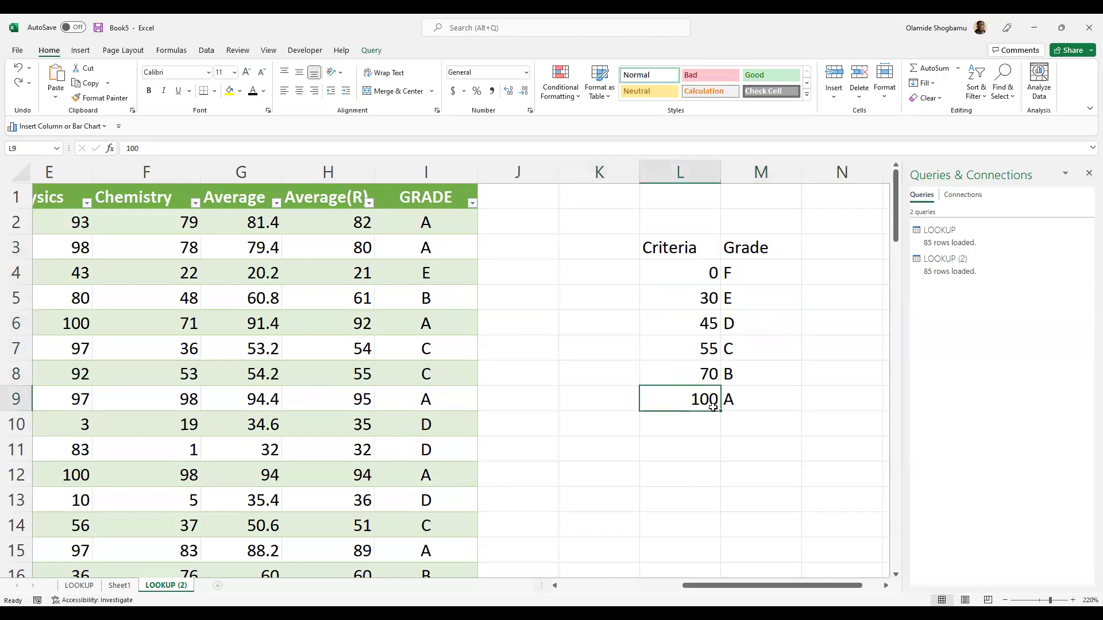
pyautogui.click(763, 415)
pyautogui.click(769, 380)
pyautogui.click(510, 204)
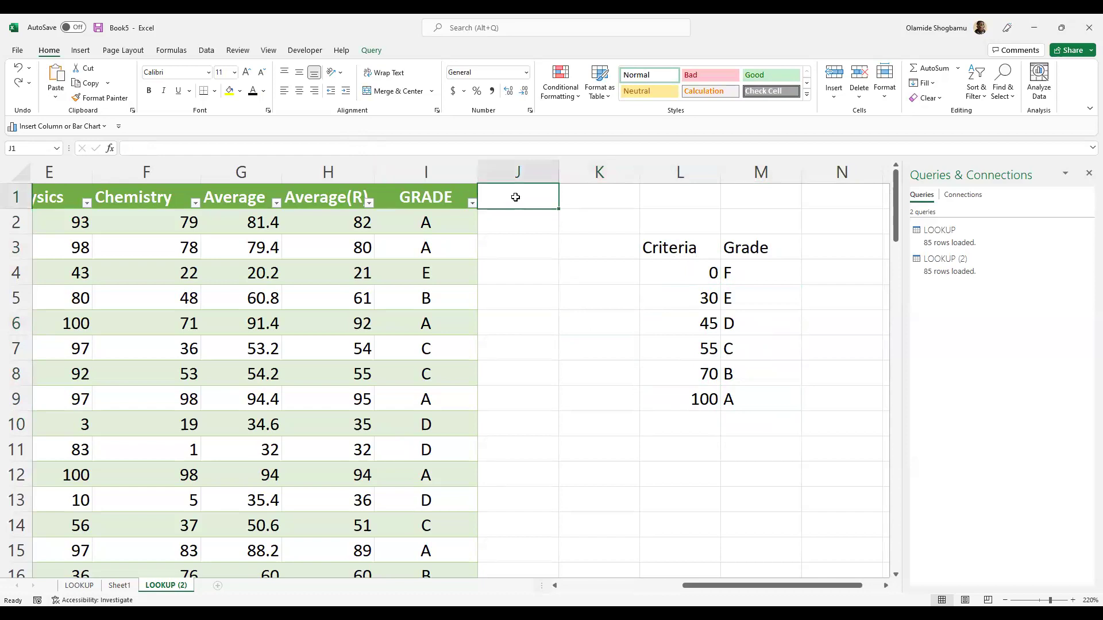
# - Add a V-GRADE header in J1 and begin =VLOOKUP( in J2
pyautogui.write('V-GRADE')
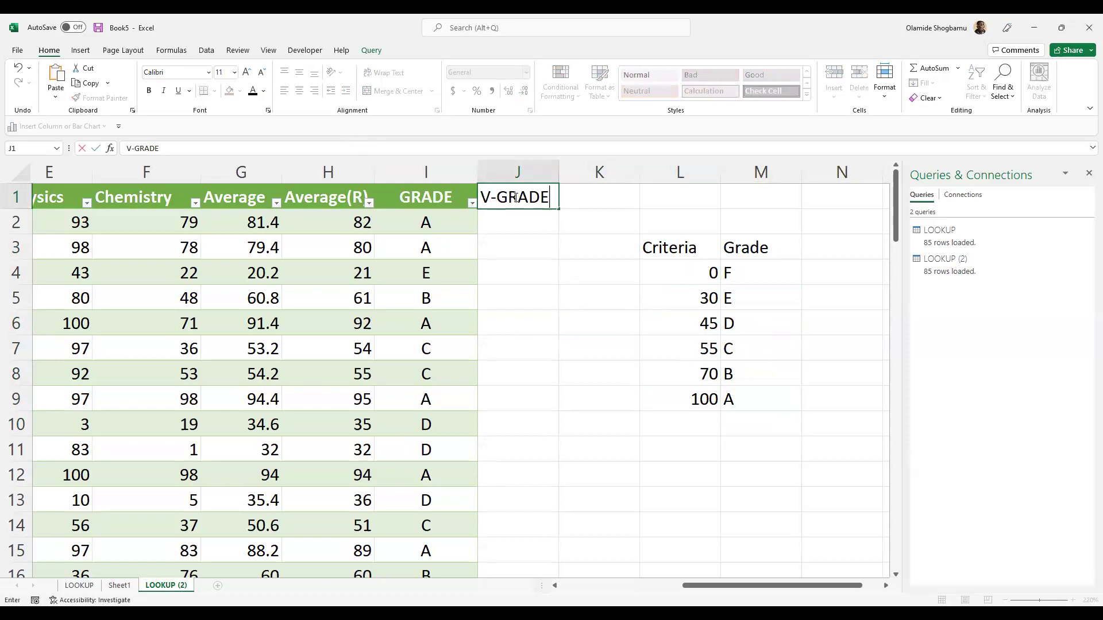
pyautogui.press('Return')
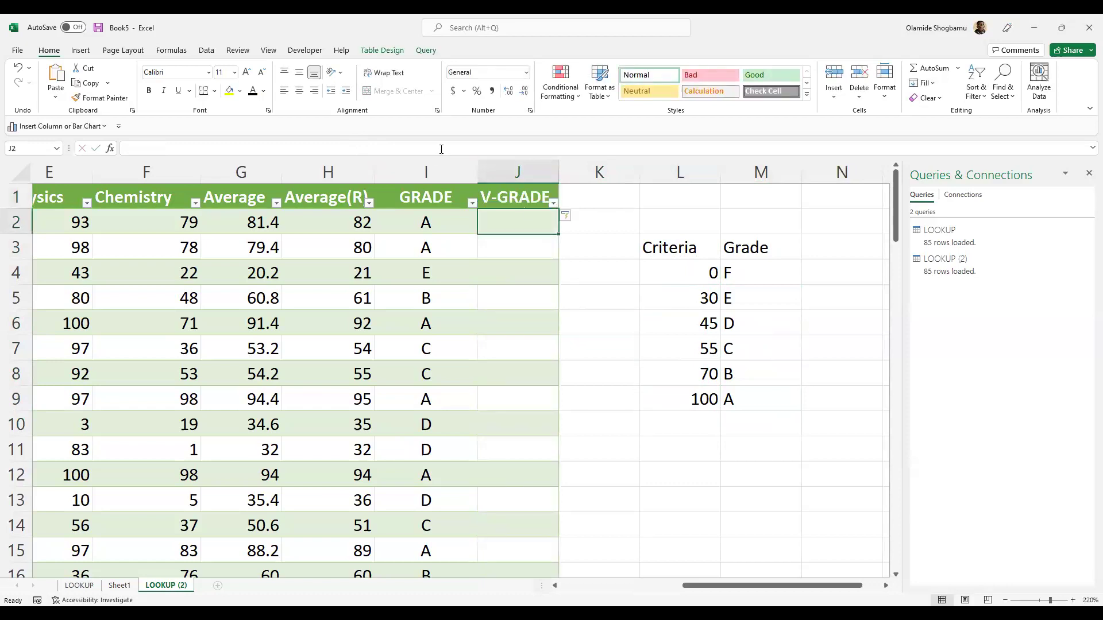
pyautogui.doubleClick(522, 225)
pyautogui.write('=')
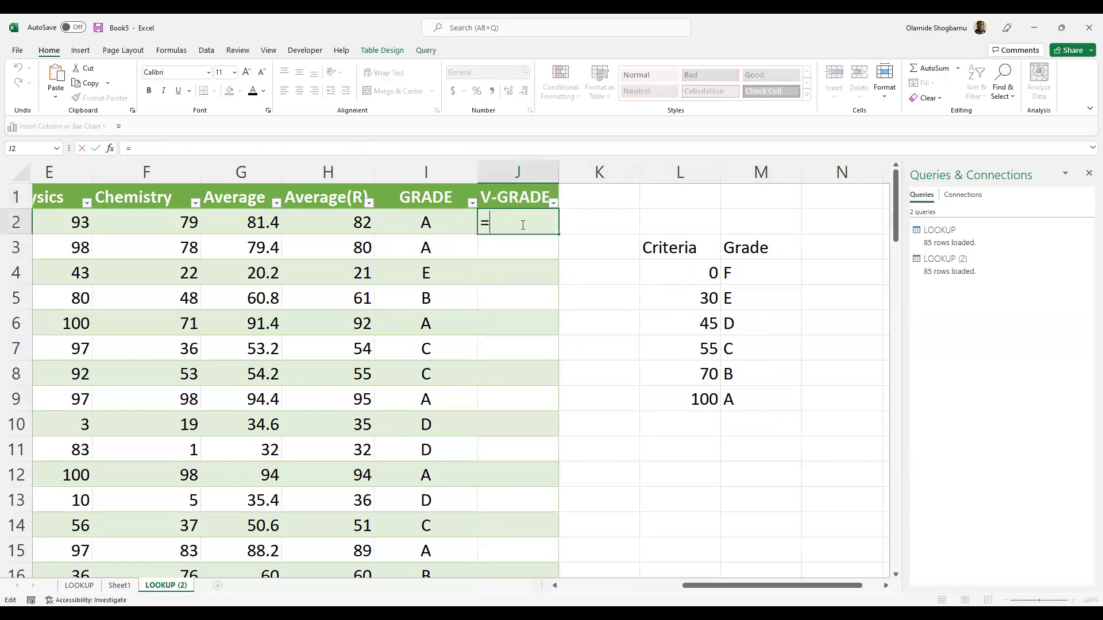
pyautogui.write('VLOOKUP')
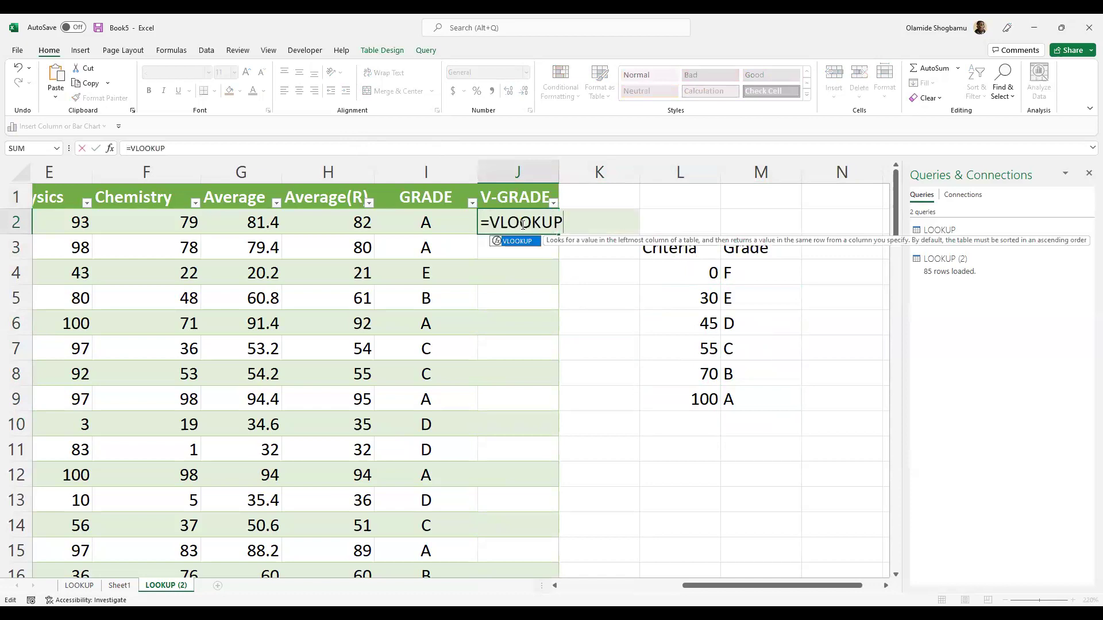
pyautogui.write('([@GRADE')
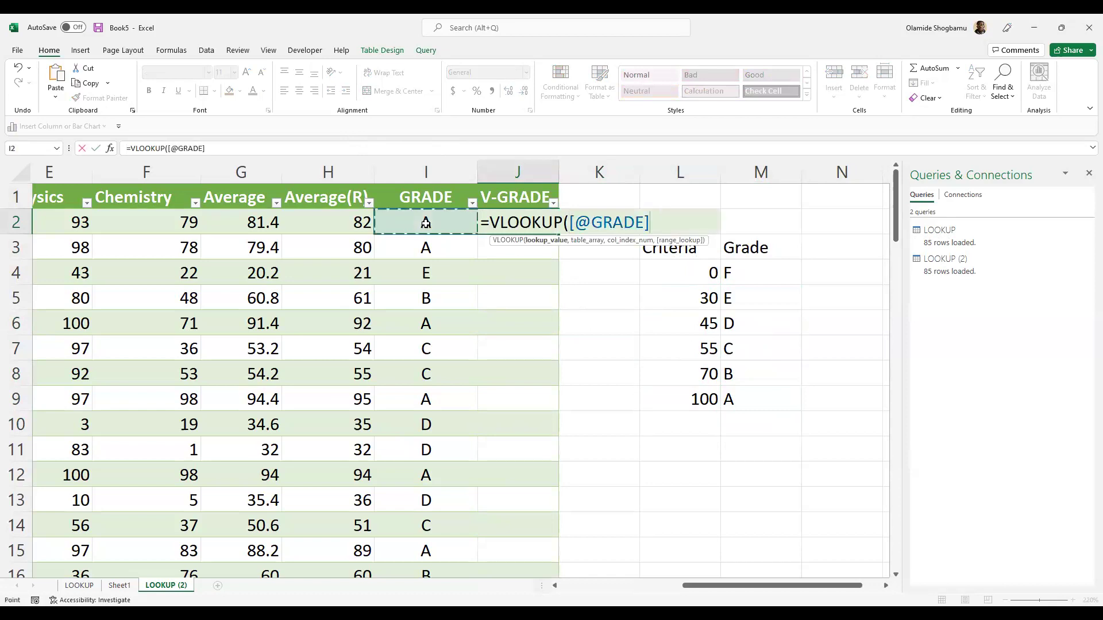
# - Enter J2 as the lookup value and $A1:$J$86 as the table range
pyautogui.click(425, 225)
pyautogui.press('BackSpace')
pyautogui.press('BackSpace')
pyautogui.press('BackSpace')
pyautogui.press('BackSpace')
pyautogui.press('BackSpace')
pyautogui.press('BackSpace')
pyautogui.press('BackSpace')
pyautogui.press('BackSpace')
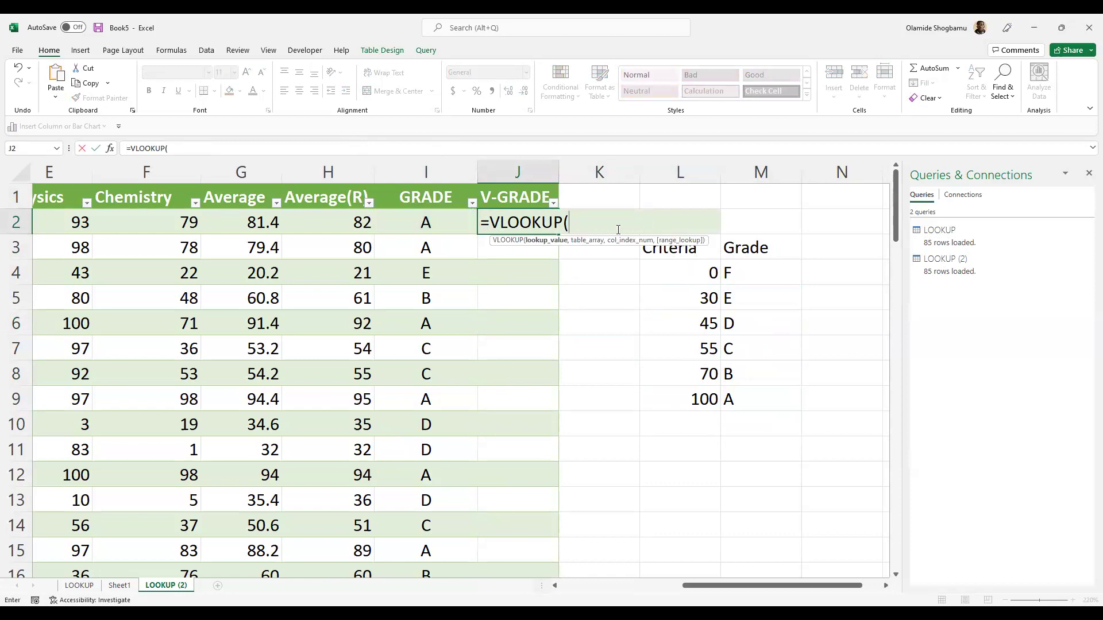
pyautogui.write('J@')
pyautogui.press('BackSpace')
pyautogui.write('2,')
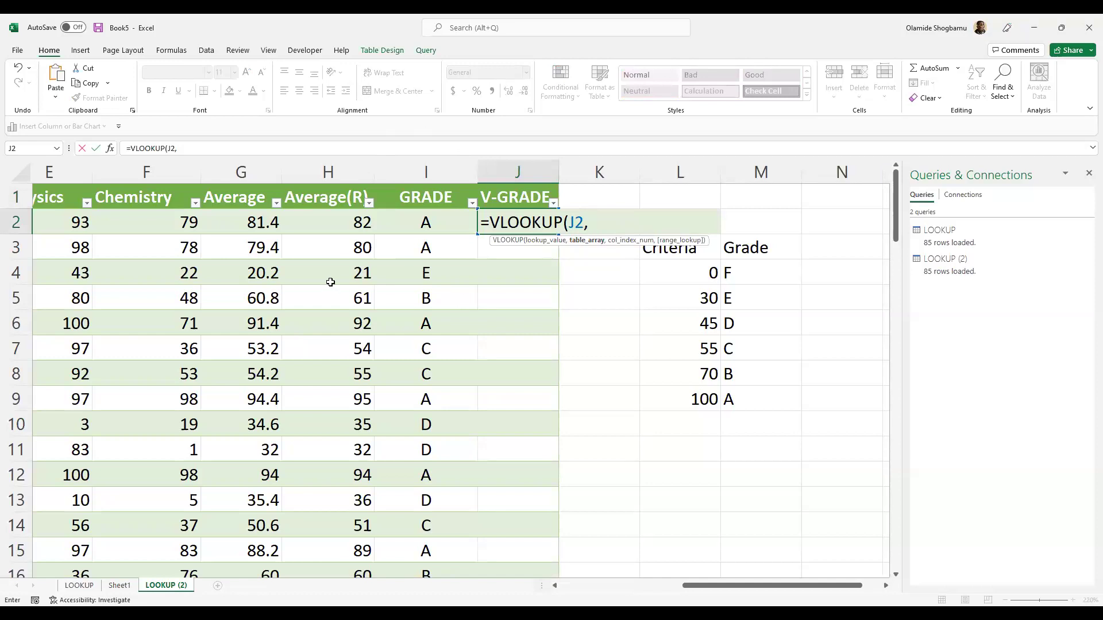
pyautogui.write('$A1,')
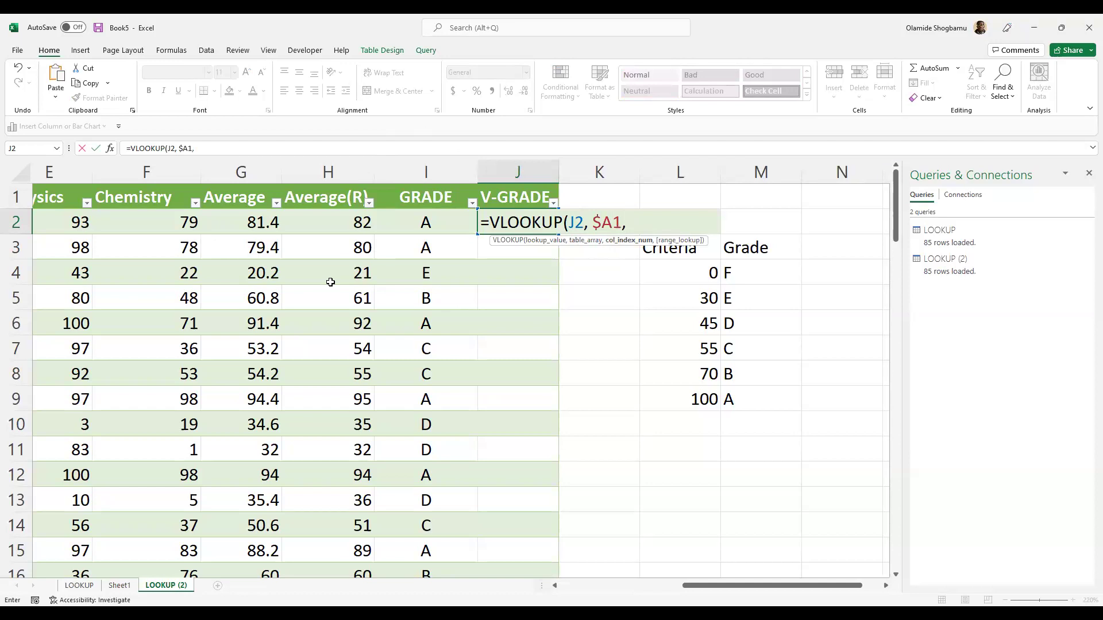
pyautogui.press('BackSpace')
pyautogui.write(':')
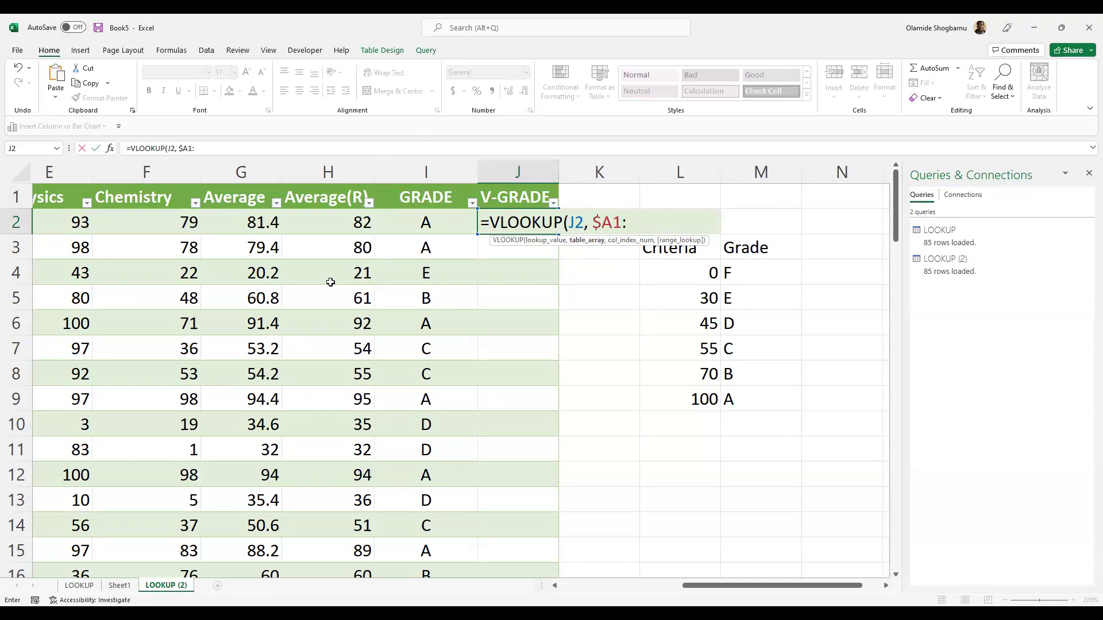
pyautogui.write('$J$86')
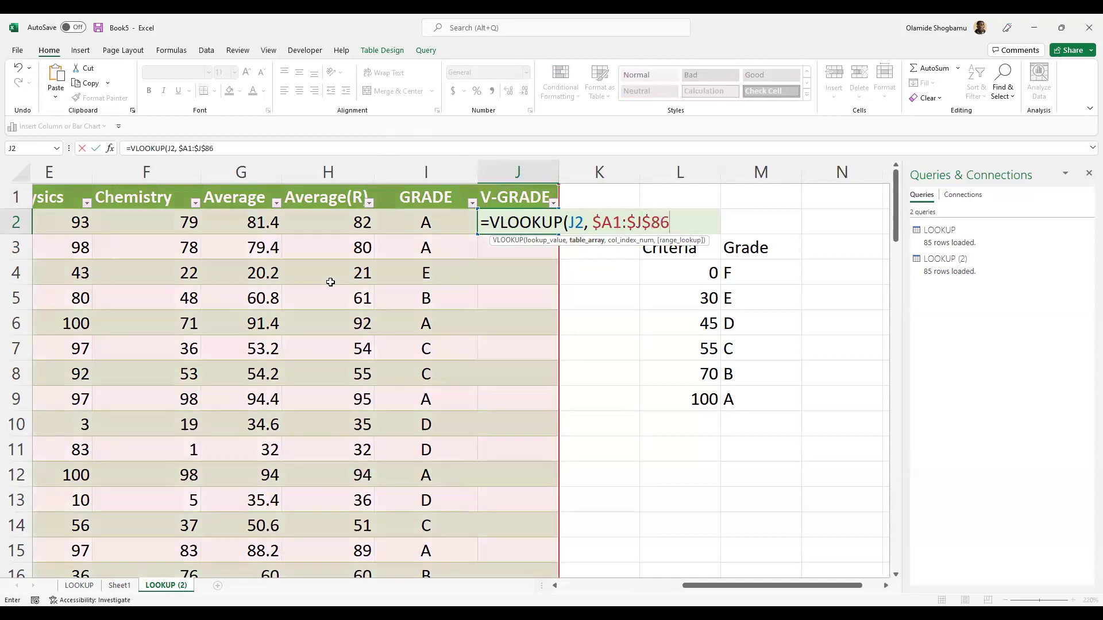
pyautogui.doubleClick(612, 221)
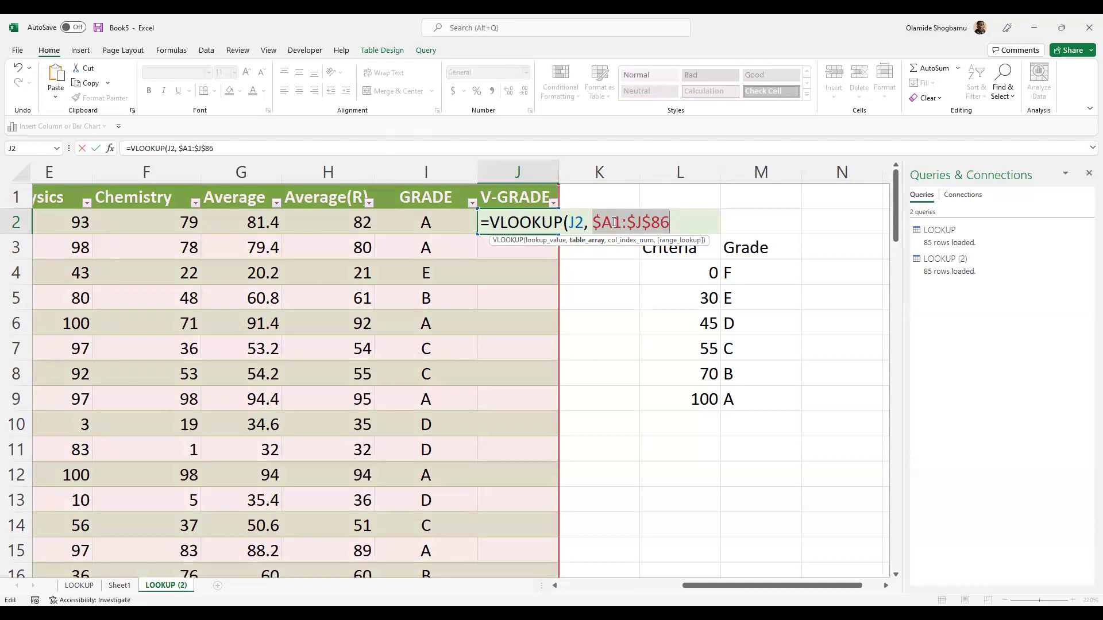
# - Make the range $A$1:$J$86, review the table columns, then cut the formula back to =VLOOKUP(
pyautogui.click(188, 150)
pyautogui.write('$86')
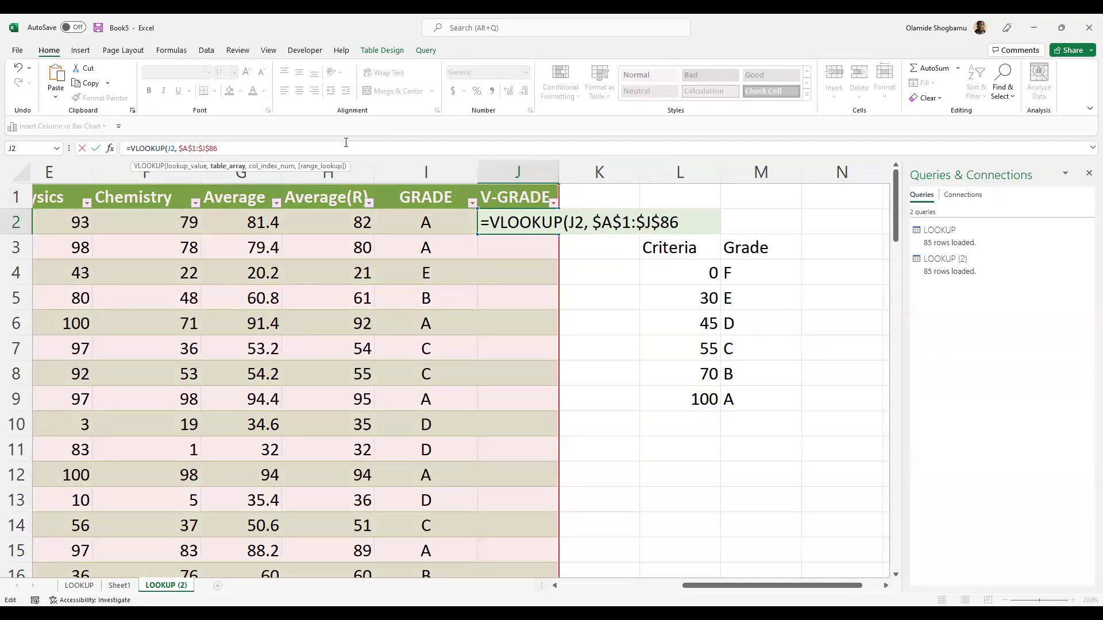
pyautogui.write(',')
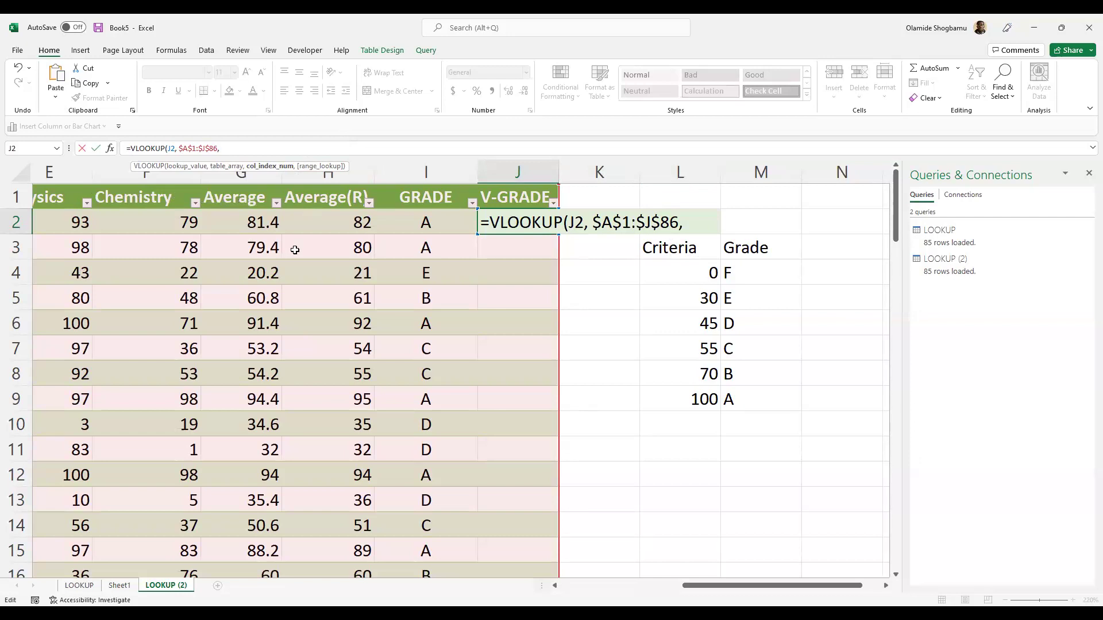
pyautogui.moveTo(731, 585); pyautogui.dragTo(270, 356)
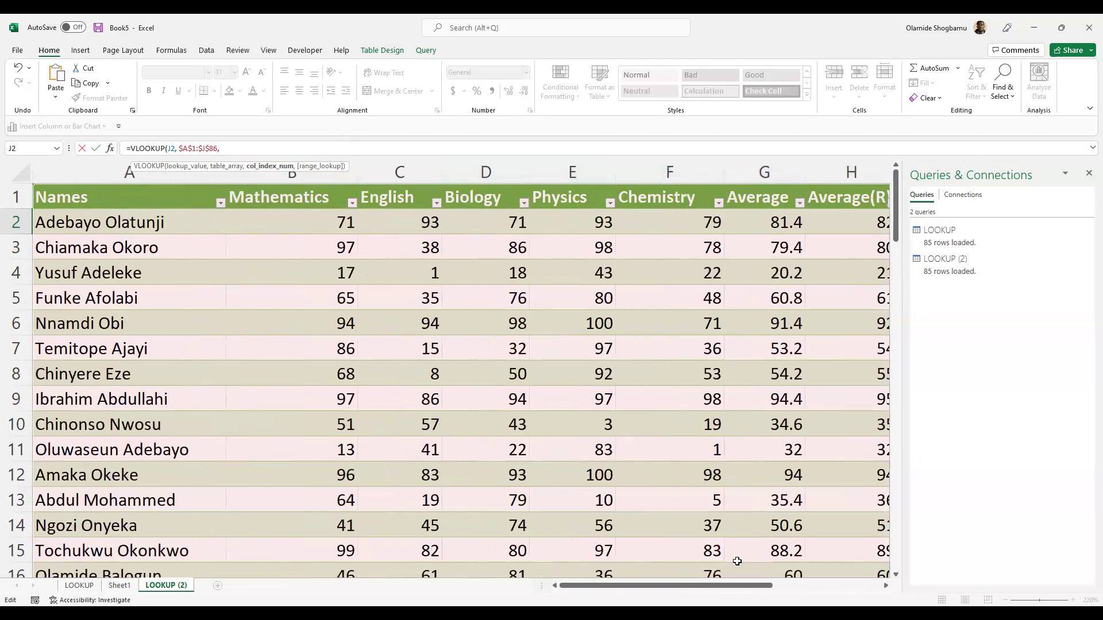
pyautogui.moveTo(747, 586); pyautogui.dragTo(805, 553)
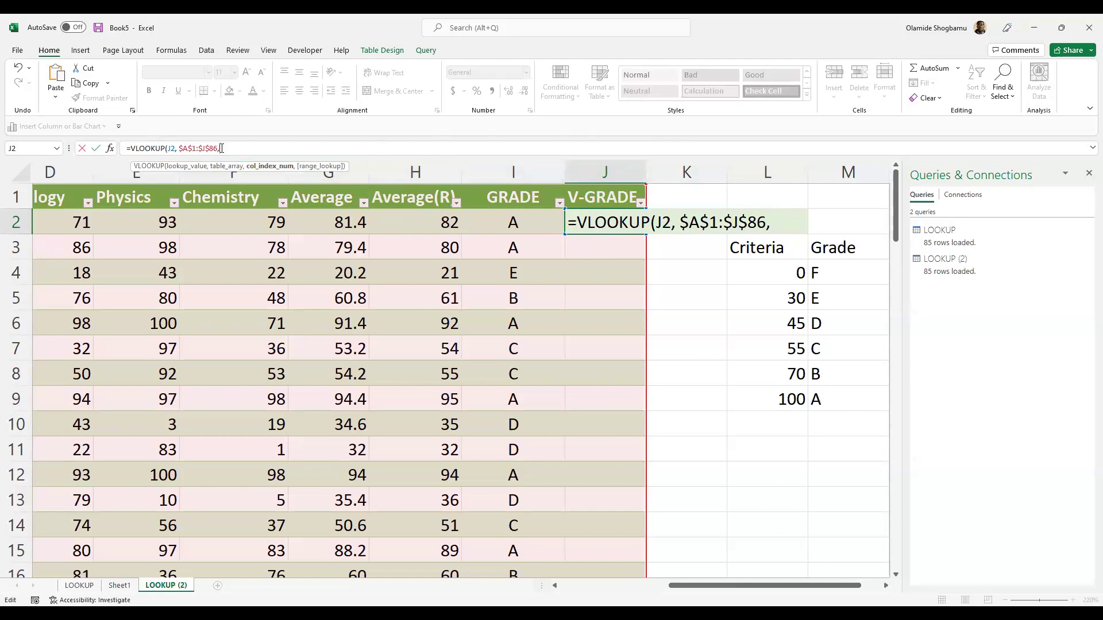
pyautogui.press('BackSpace')
pyautogui.press('BackSpace')
pyautogui.press('BackSpace')
pyautogui.press('BackSpace')
pyautogui.press('BackSpace')
pyautogui.press('BackSpace')
pyautogui.press('BackSpace')
pyautogui.press('BackSpace')
pyautogui.press('BackSpace')
pyautogui.press('BackSpace')
pyautogui.press('BackSpace')
pyautogui.press('BackSpace')
pyautogui.press('BackSpace')
pyautogui.press('BackSpace')
pyautogui.press('BackSpace')
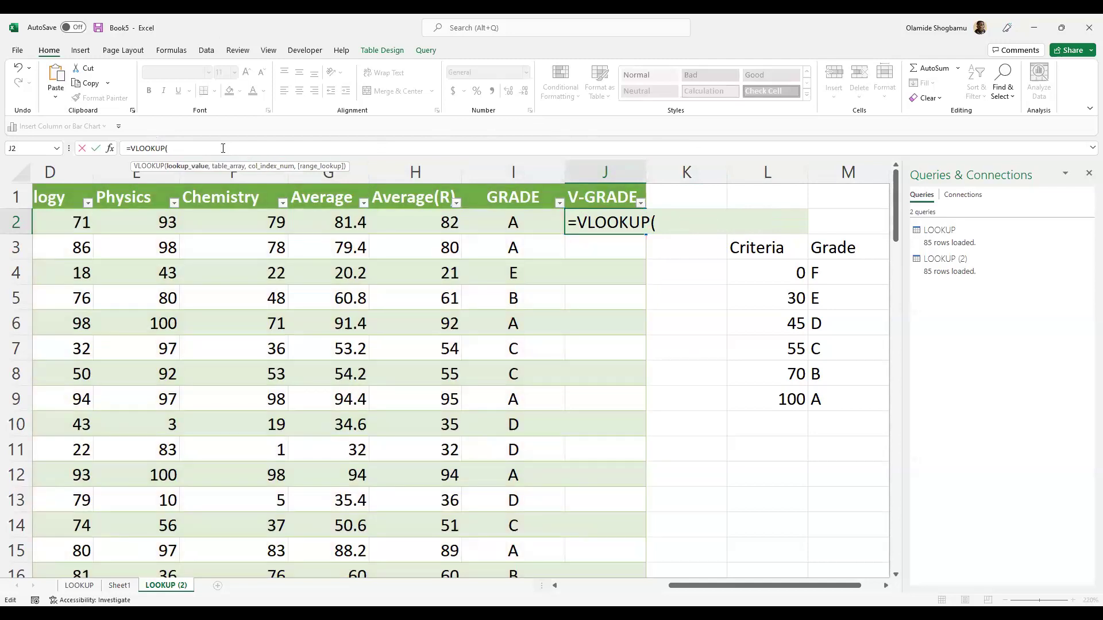
# - Complete J2 as =VLOOKUP(H2, $L$3:$M$9, 2, 1) so V-GRADE fills with letter grades
pyautogui.write('H2,')
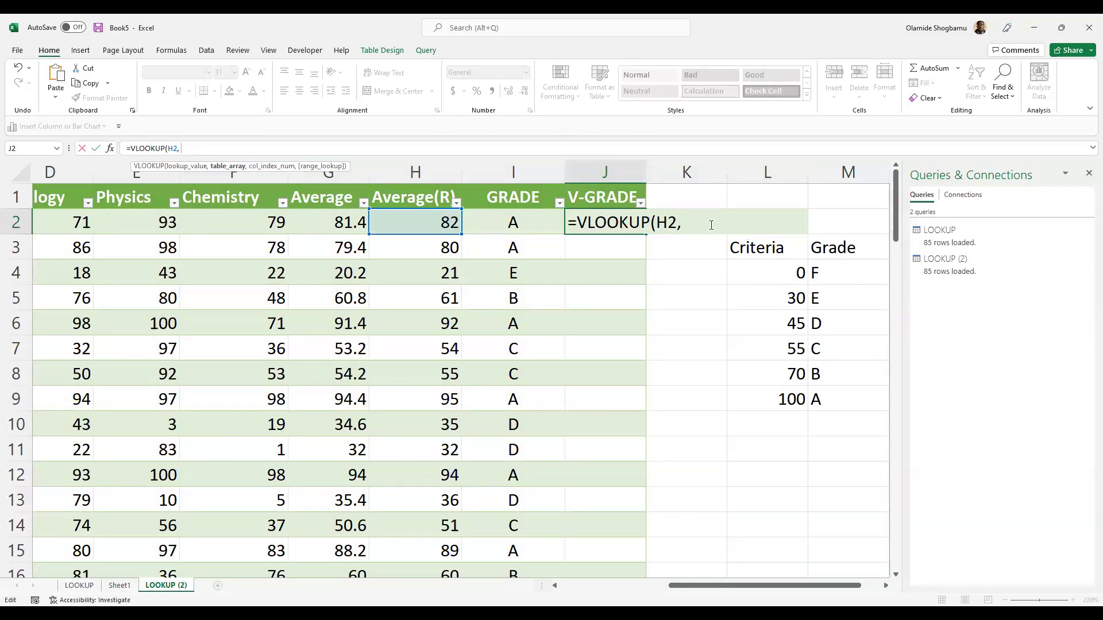
pyautogui.write('$')
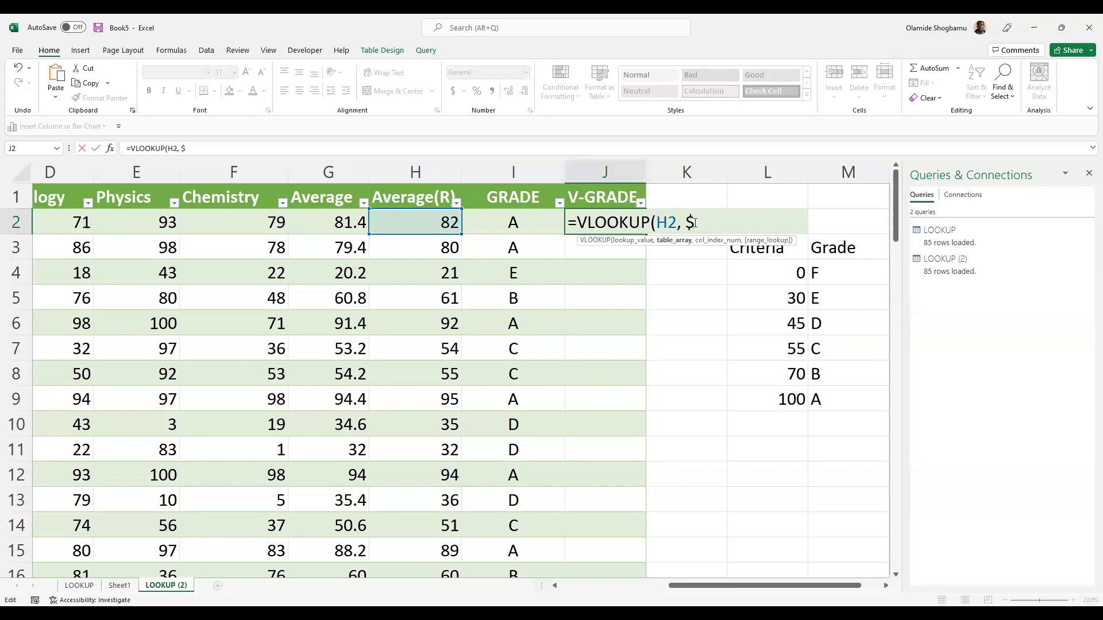
pyautogui.write('L$3:')
pyautogui.write('$')
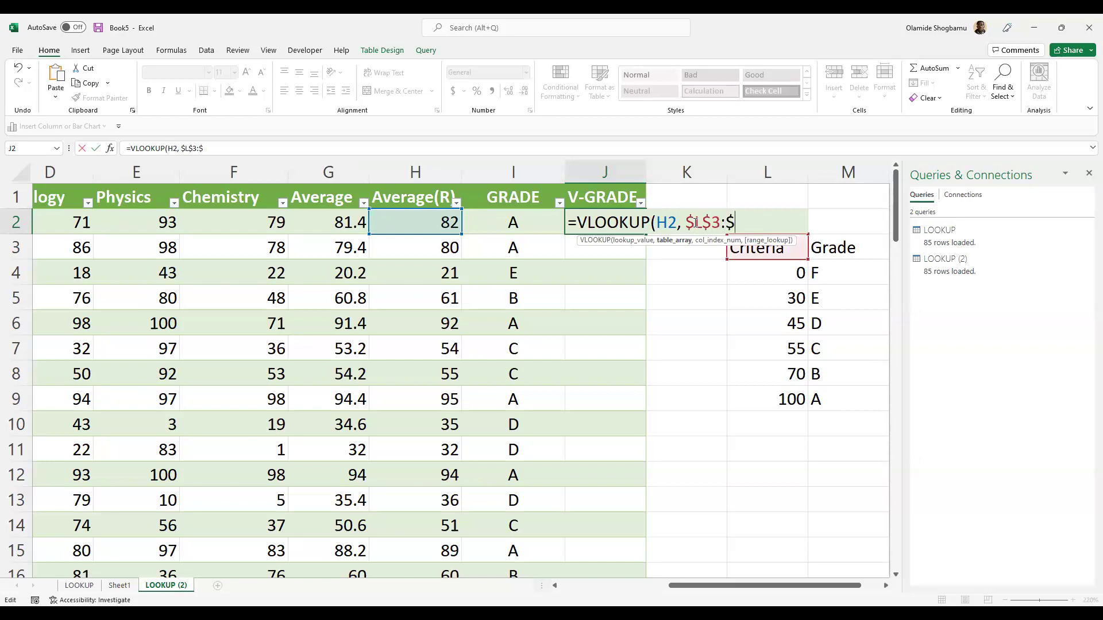
pyautogui.write('M$9')
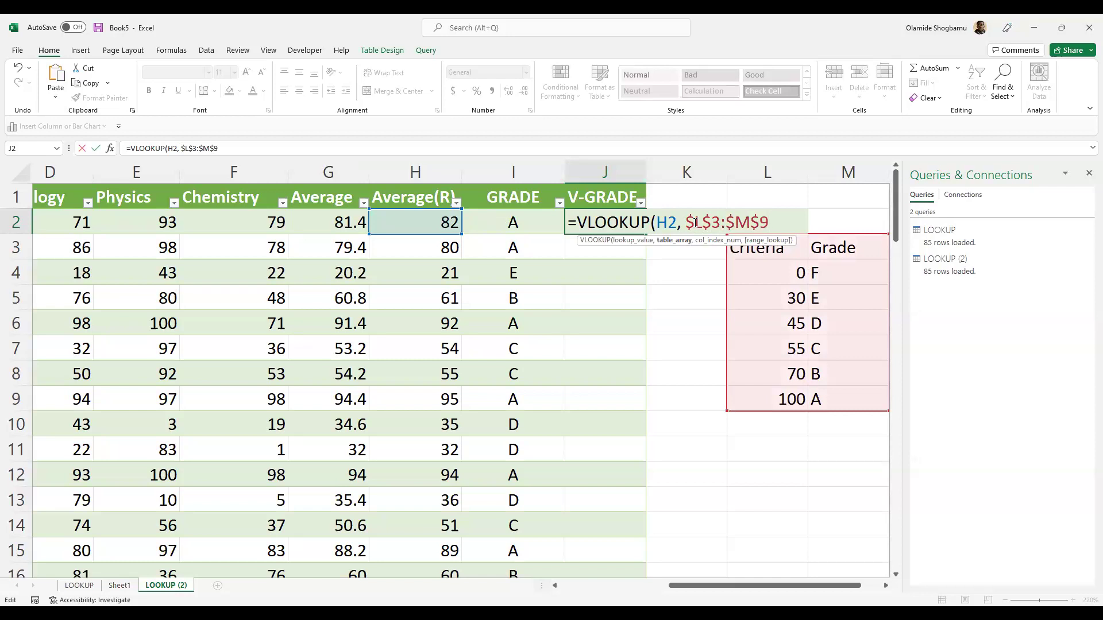
pyautogui.write(',')
pyautogui.write('2, ')
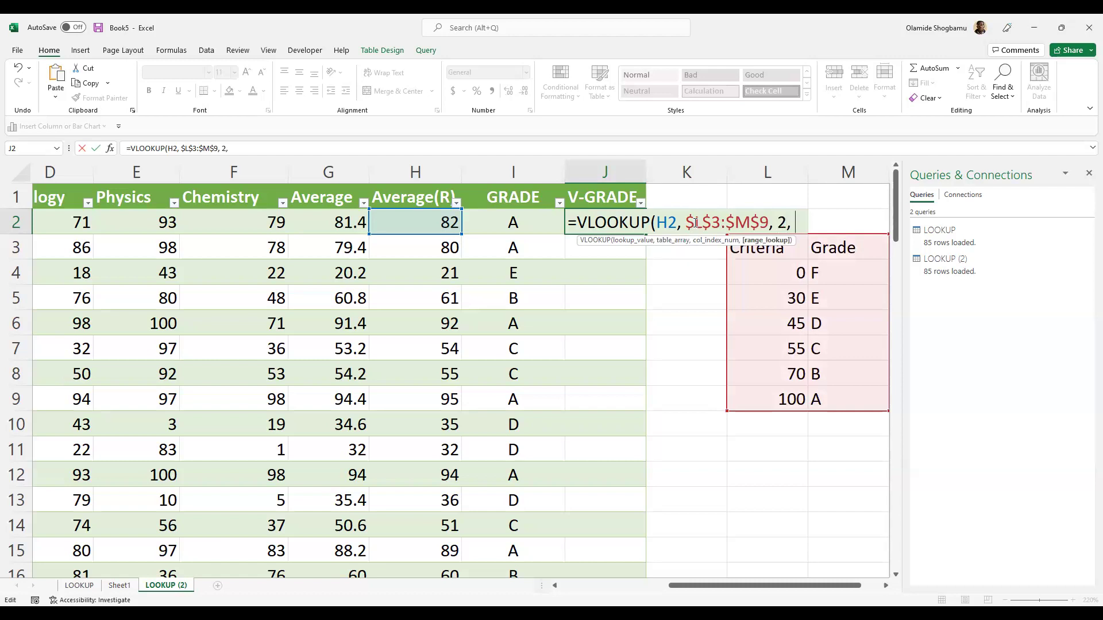
pyautogui.write('1')
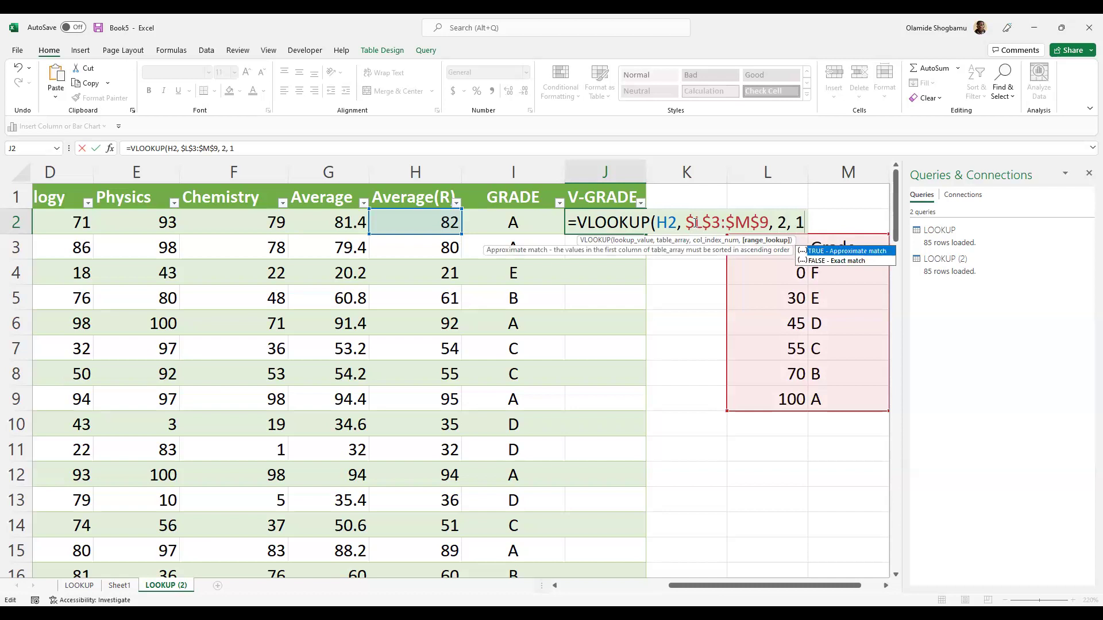
pyautogui.write(')')
pyautogui.press('Return')
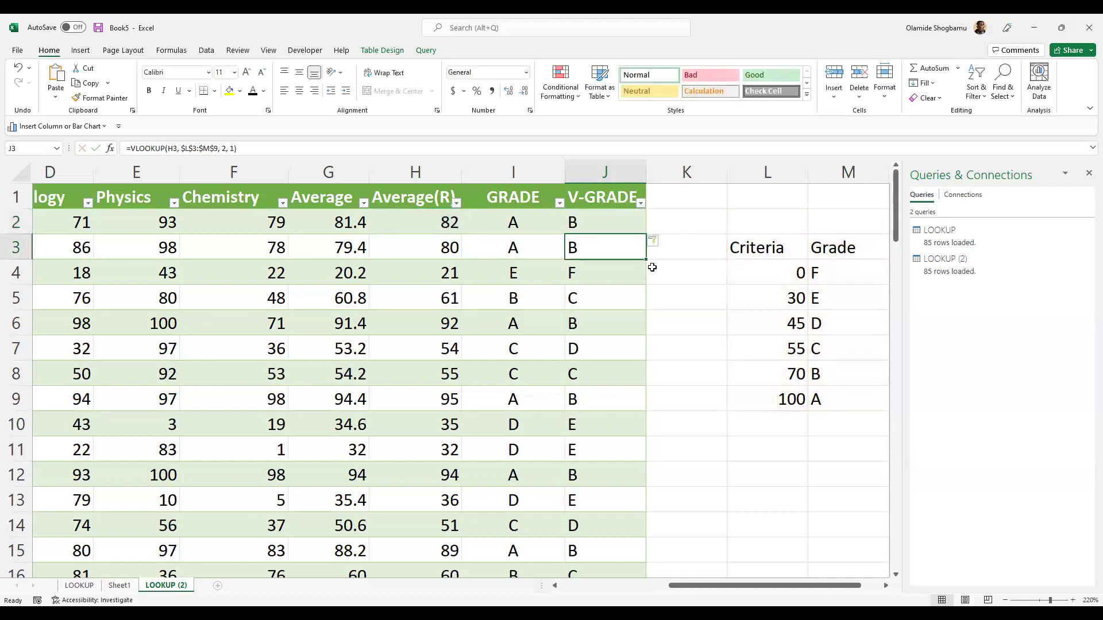
# - Change J2's range_lookup argument to -1
pyautogui.scroll(-4, 593, 288)
pyautogui.scroll(4, 602, 278)
pyautogui.click(589, 225)
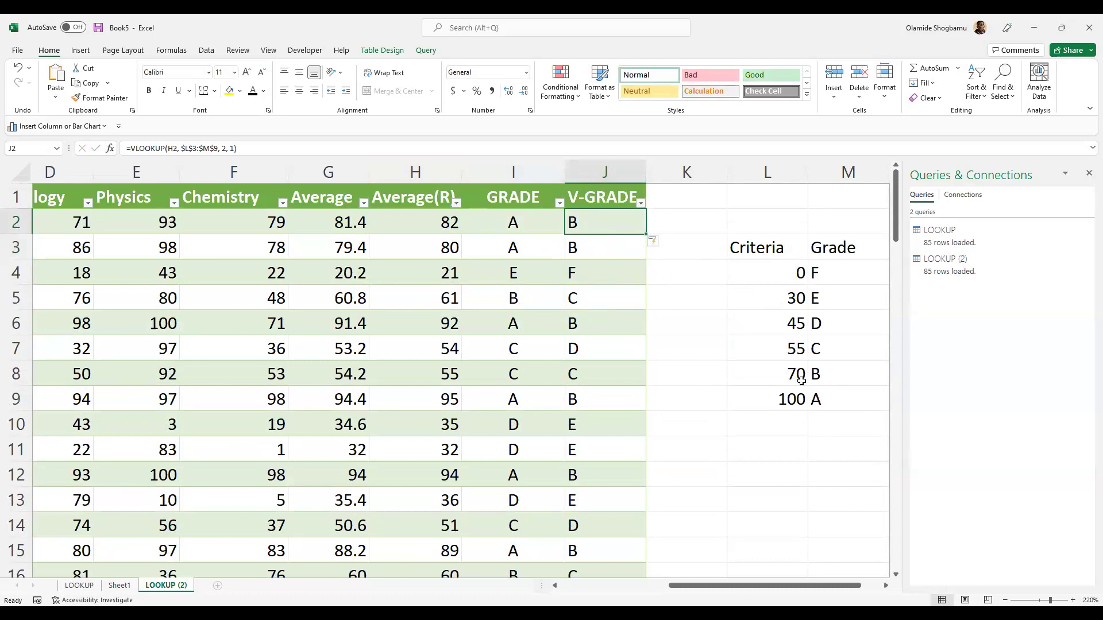
pyautogui.click(231, 149)
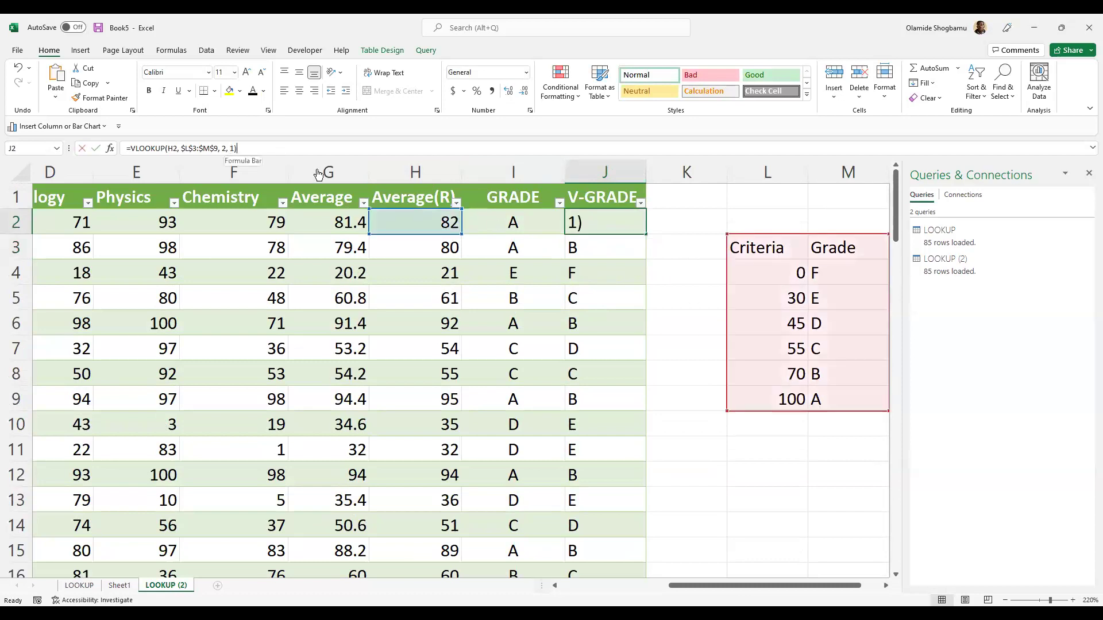
pyautogui.write('-')
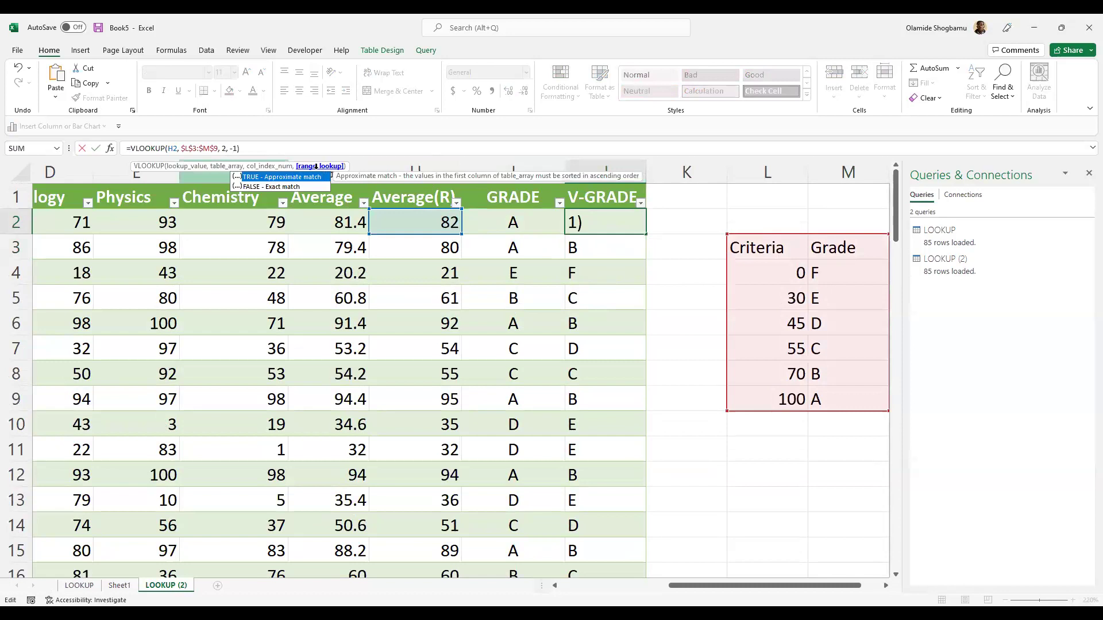
pyautogui.press('Return')
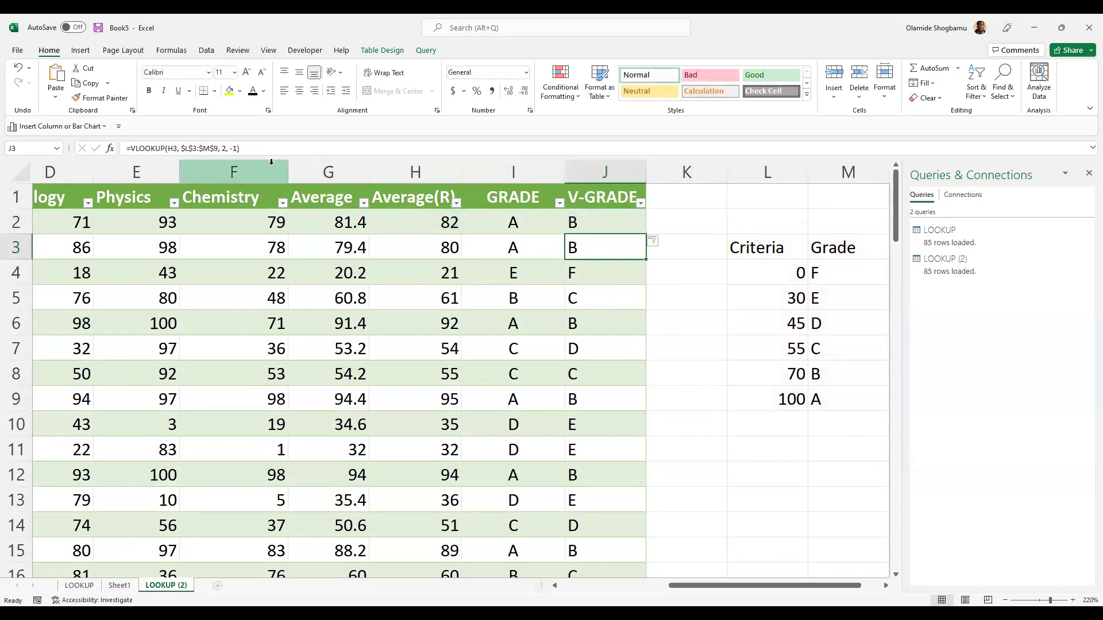
# - Replace the -1 with TRUE for approximate matching
pyautogui.doubleClick(604, 222)
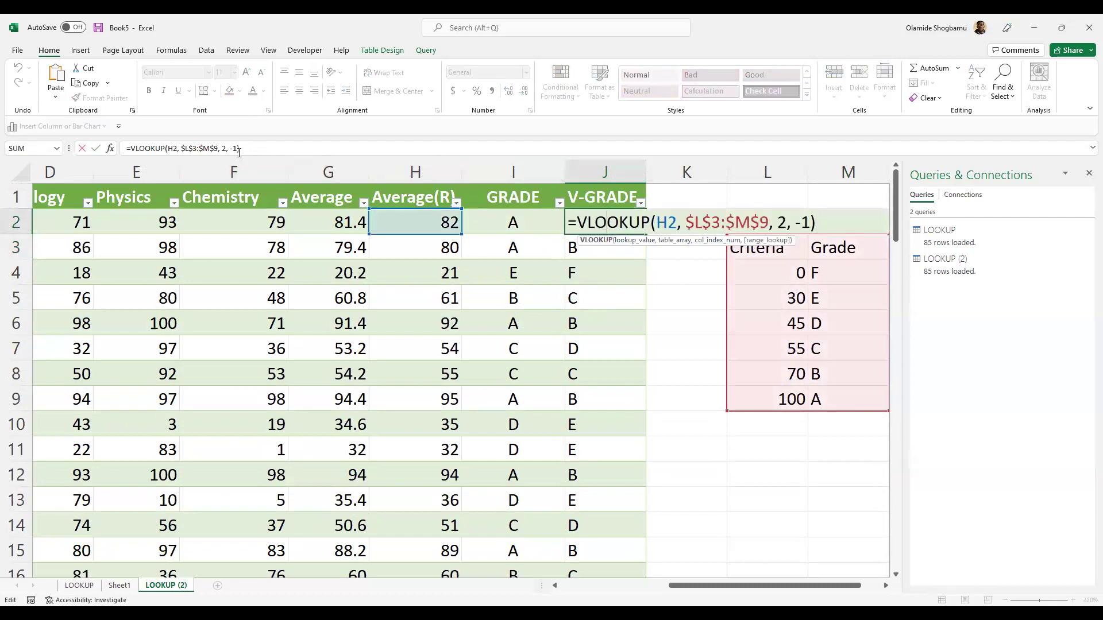
pyautogui.click(809, 224)
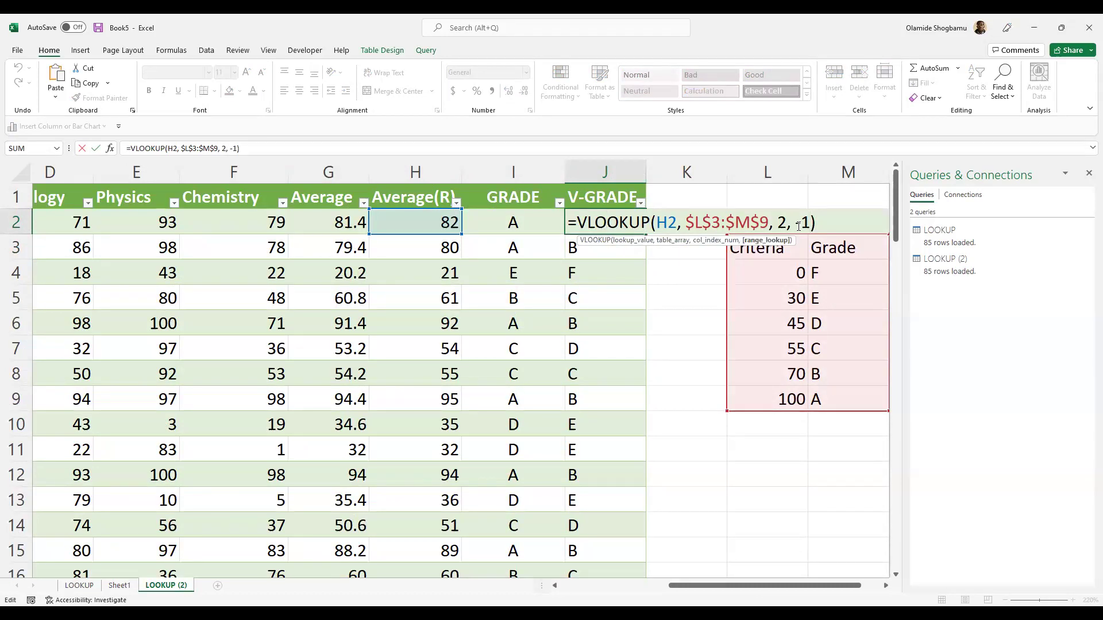
pyautogui.press('BackSpace')
pyautogui.press('BackSpace')
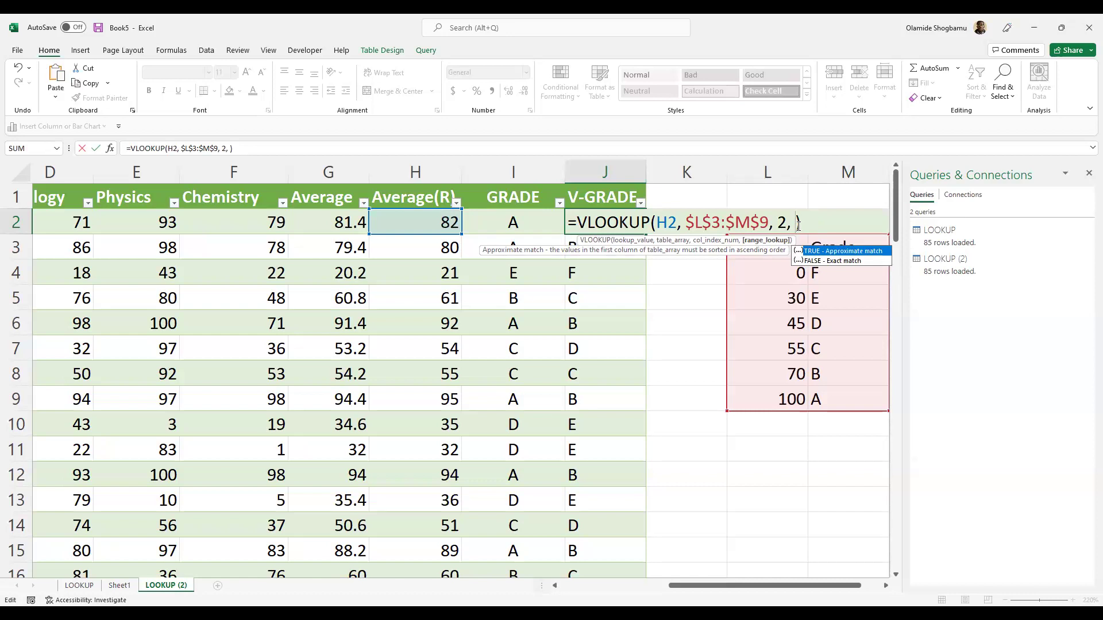
pyautogui.write('TRUE')
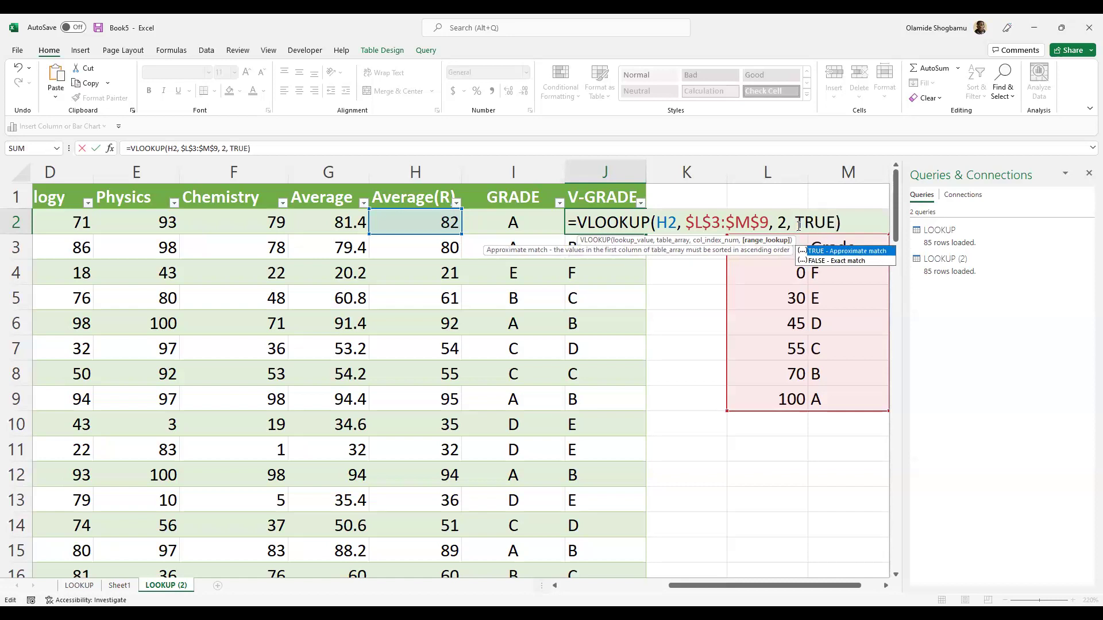
pyautogui.press('Right')
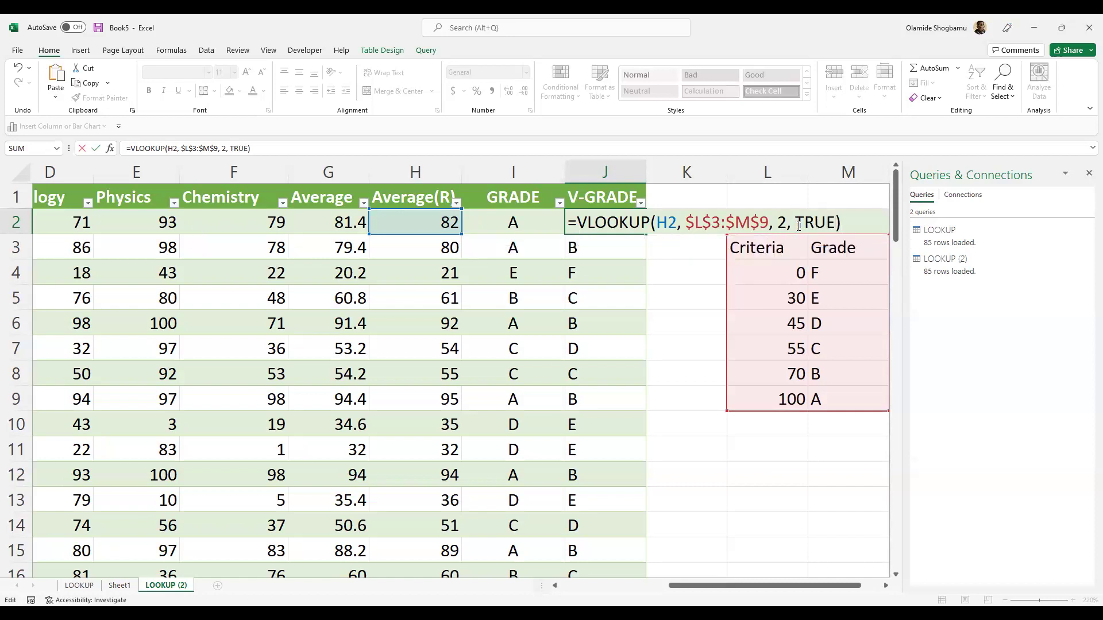
pyautogui.press('Return')
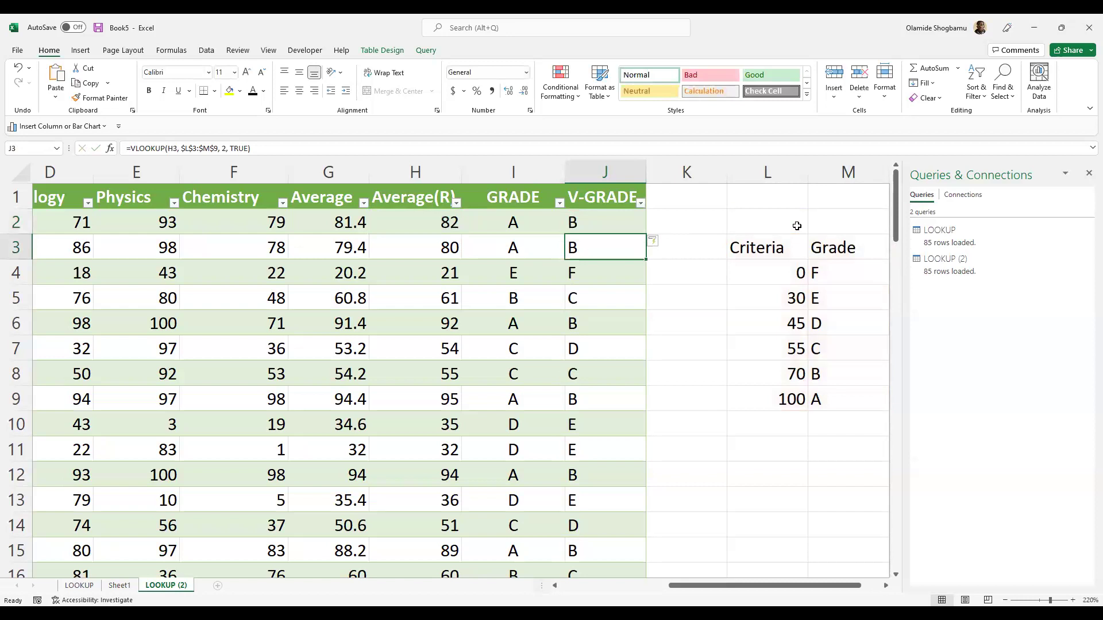
# - Switch the match argument to FALSE, leaving most V-GRADE cells showing #N/A
pyautogui.scroll(-8, 614, 298)
pyautogui.scroll(-17, 614, 298)
pyautogui.scroll(4, 617, 294)
pyautogui.scroll(20, 616, 295)
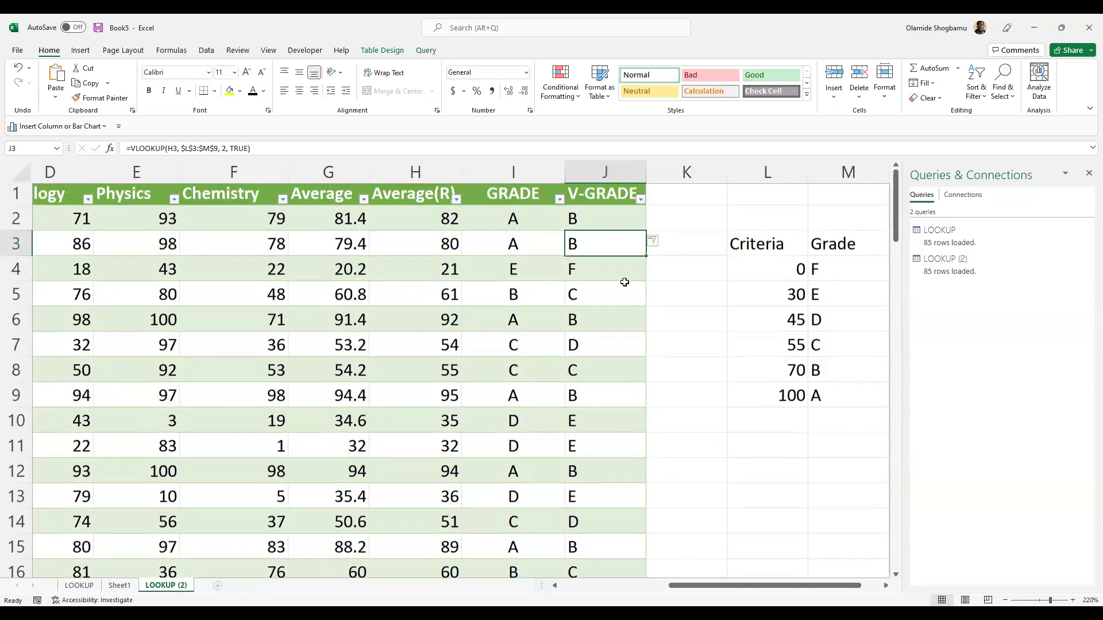
pyautogui.click(617, 224)
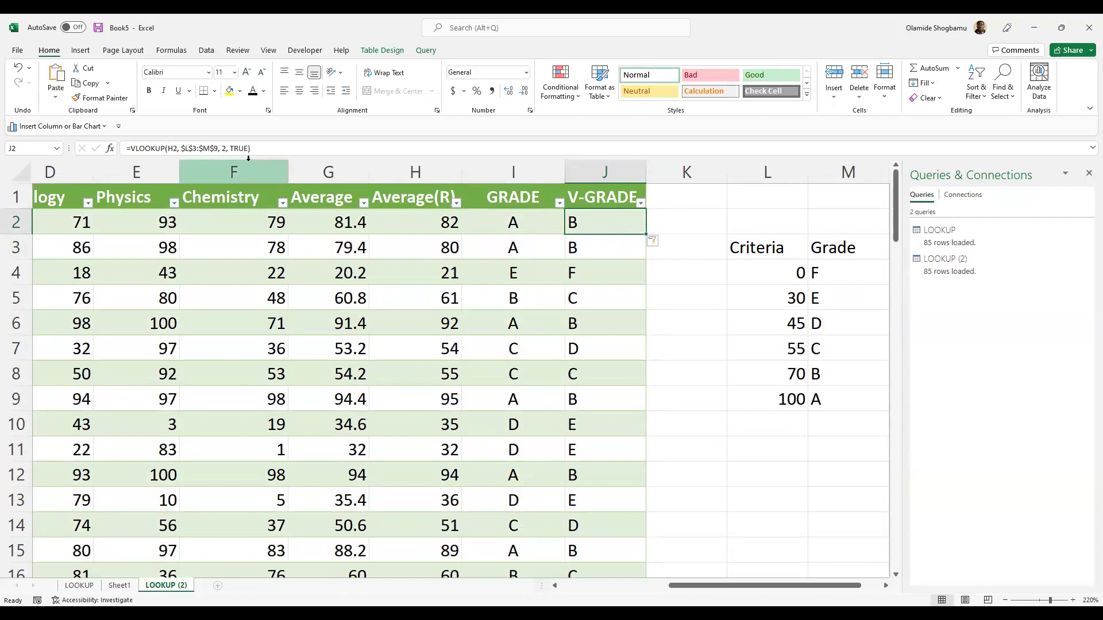
pyautogui.click(246, 148)
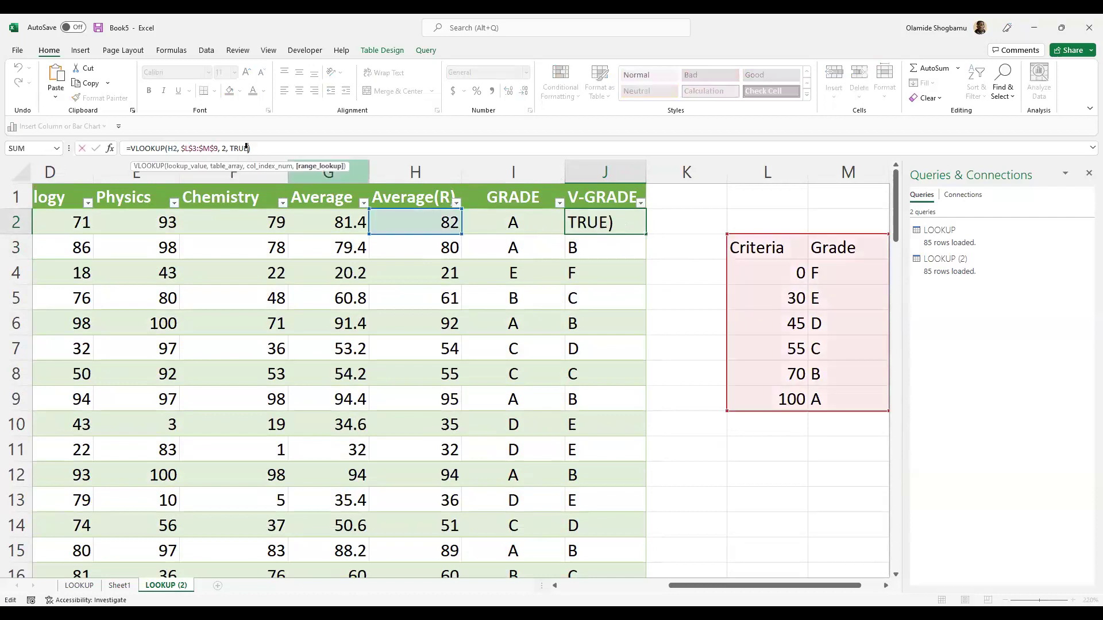
pyautogui.press('BackSpace')
pyautogui.press('BackSpace')
pyautogui.press('BackSpace')
pyautogui.press('BackSpace')
pyautogui.write('FALSE')
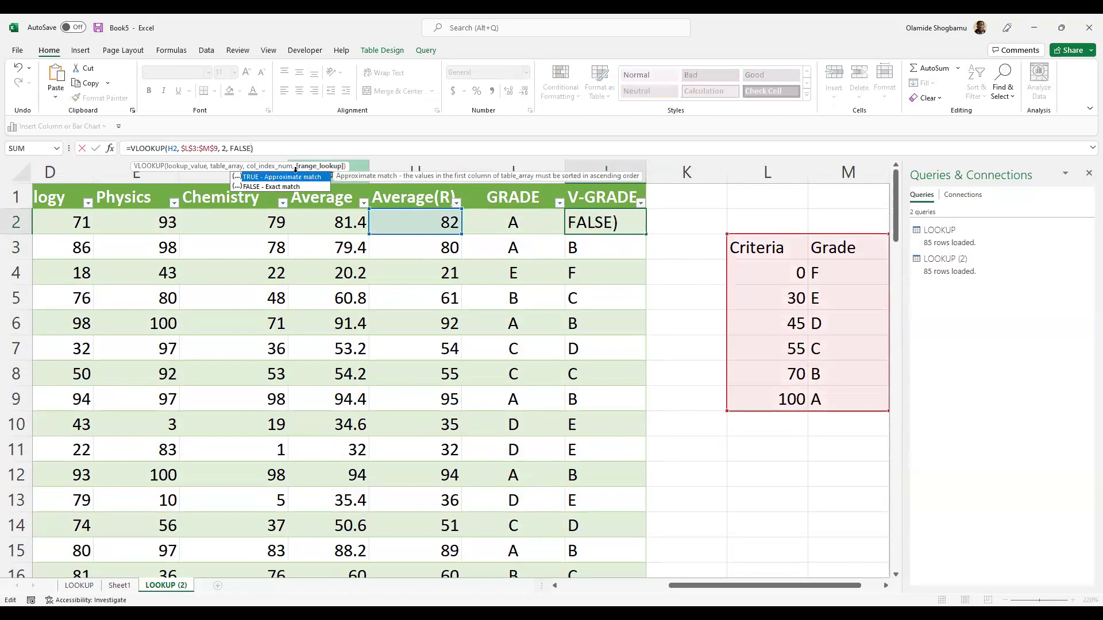
pyautogui.press('Return')
pyautogui.click(253, 148)
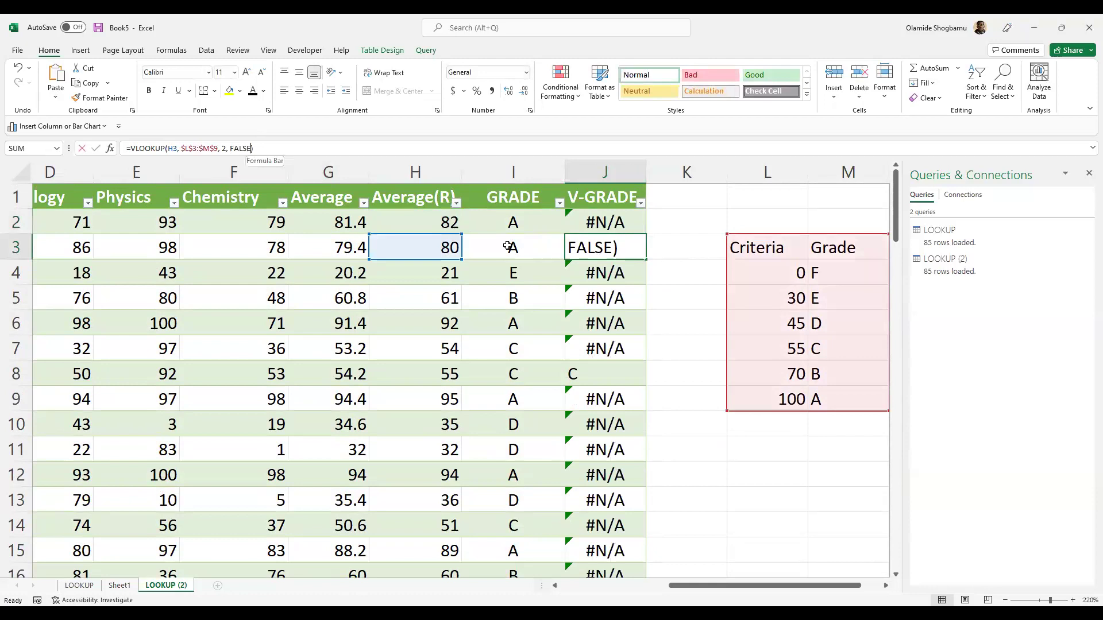
# - Replace J2's FALSE match argument with 1
pyautogui.press('Escape')
pyautogui.press('Up')
pyautogui.click(251, 148)
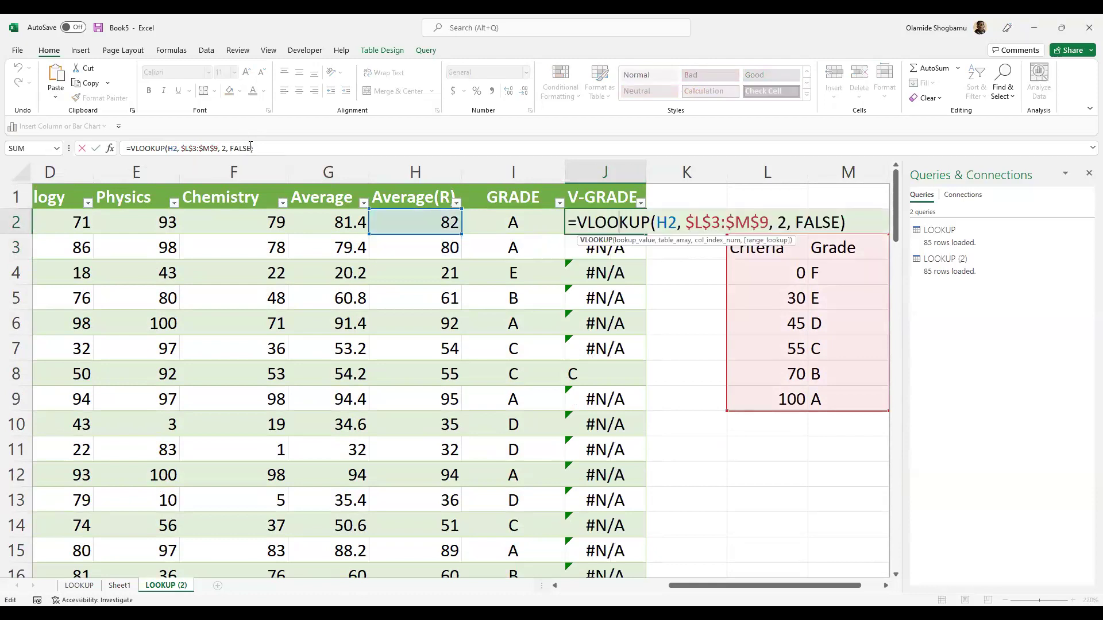
pyautogui.click(250, 147)
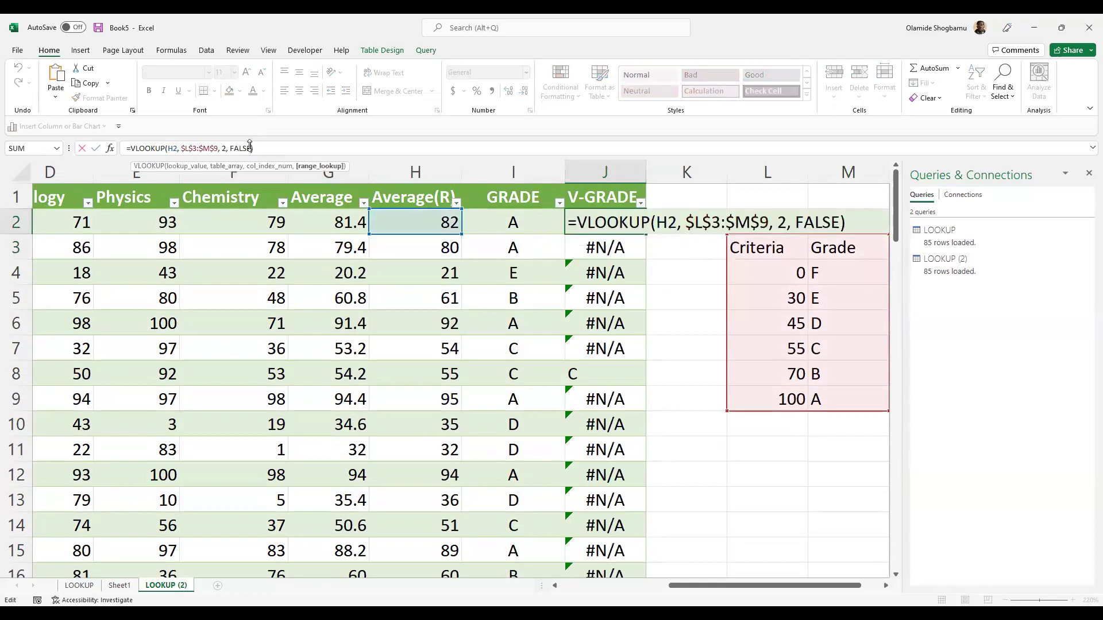
pyautogui.press('BackSpace')
pyautogui.press('BackSpace')
pyautogui.press('BackSpace')
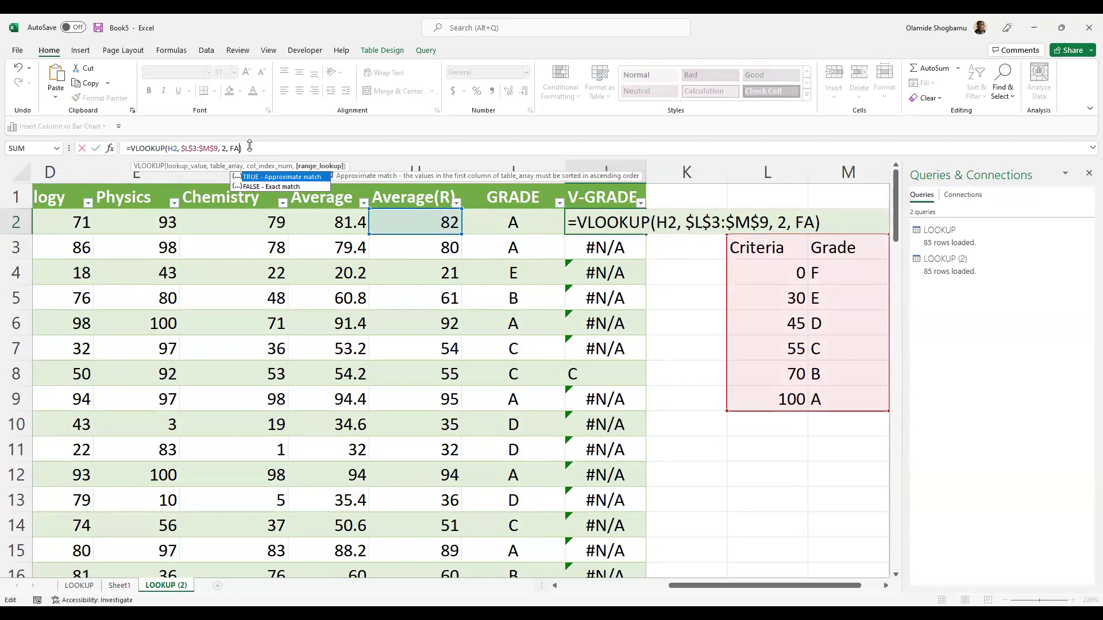
pyautogui.press('BackSpace')
pyautogui.press('BackSpace')
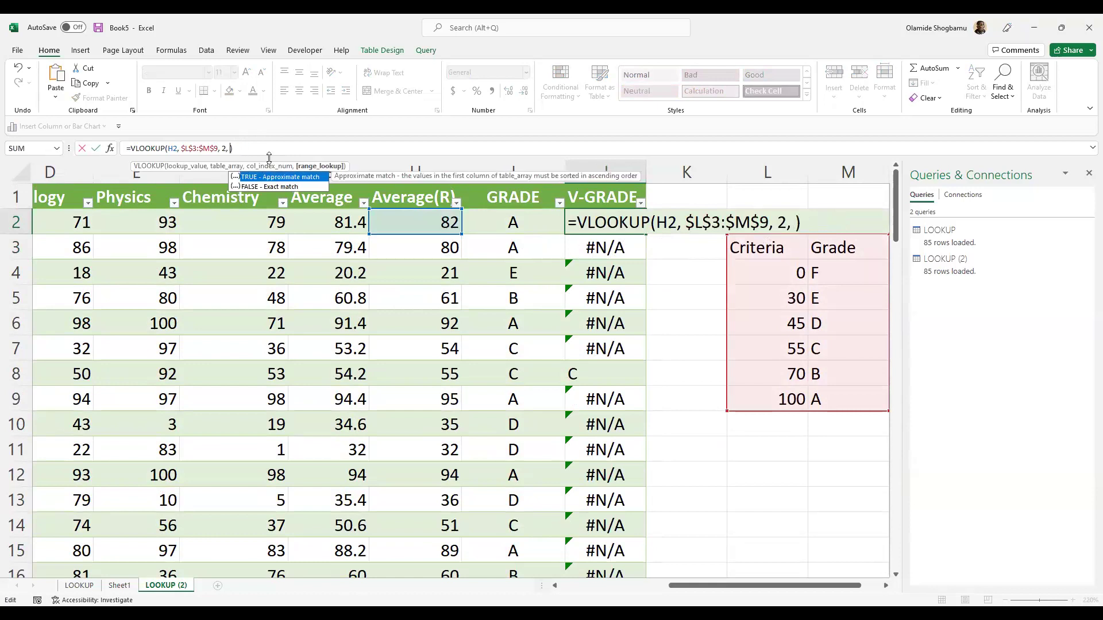
pyautogui.write('1')
pyautogui.press('Return')
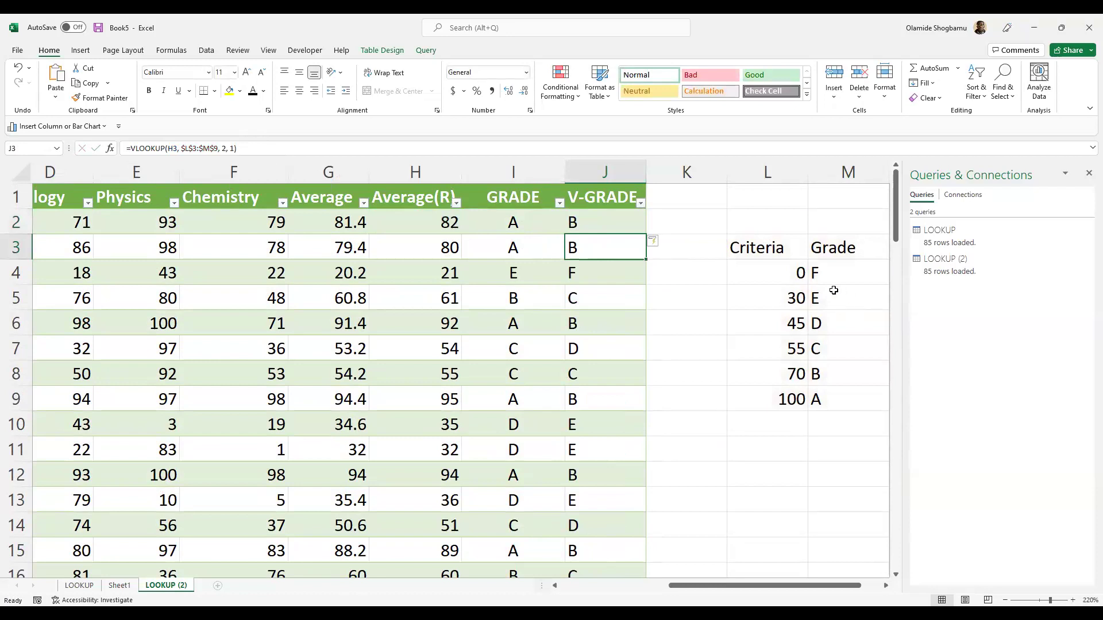
# - Set J3's match argument to -1 and J4's to 2
pyautogui.click(231, 147)
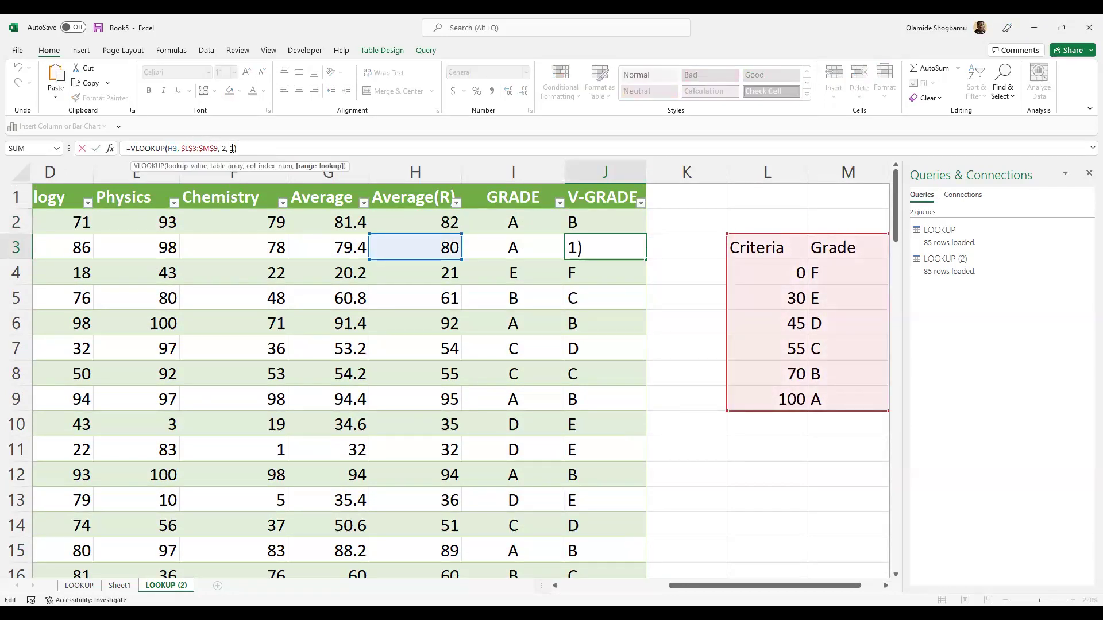
pyautogui.press('BackSpace')
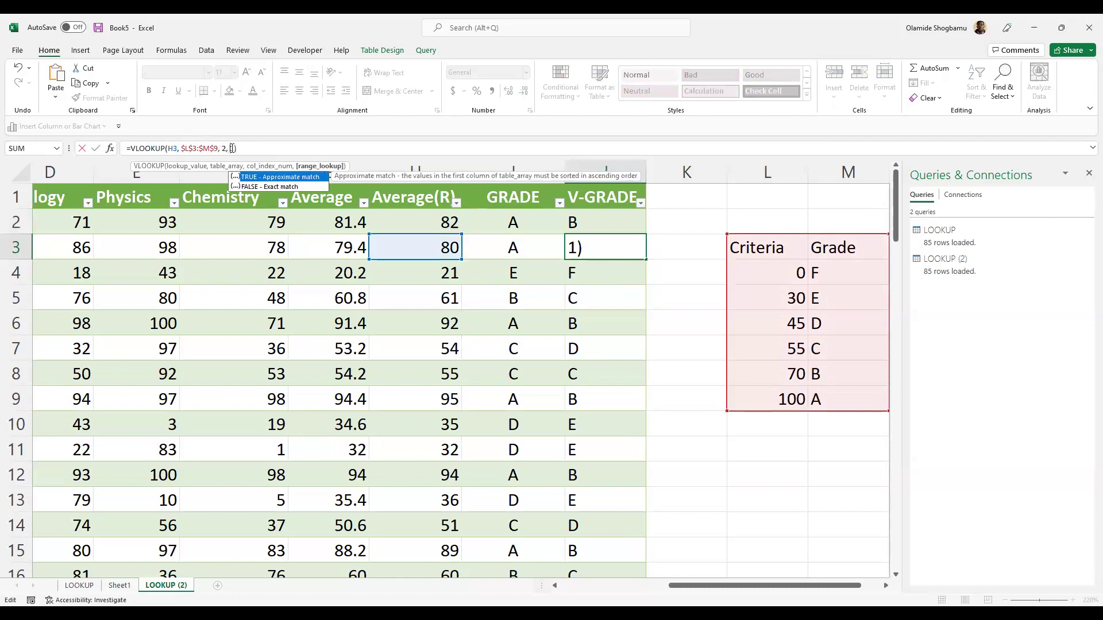
pyautogui.write('-1')
pyautogui.press('Return')
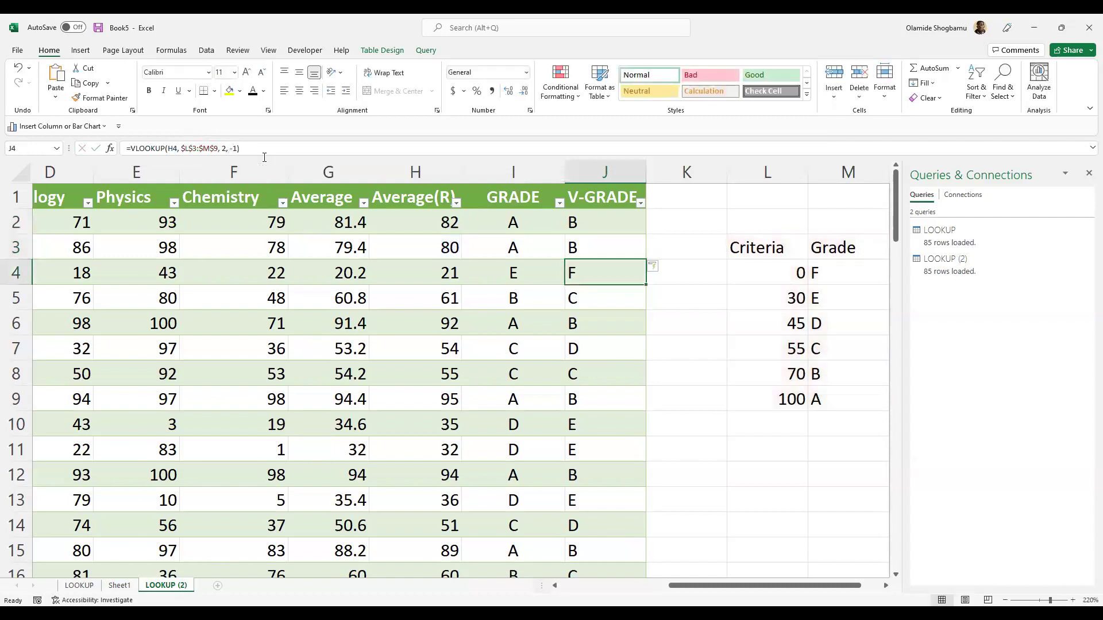
pyautogui.click(247, 156)
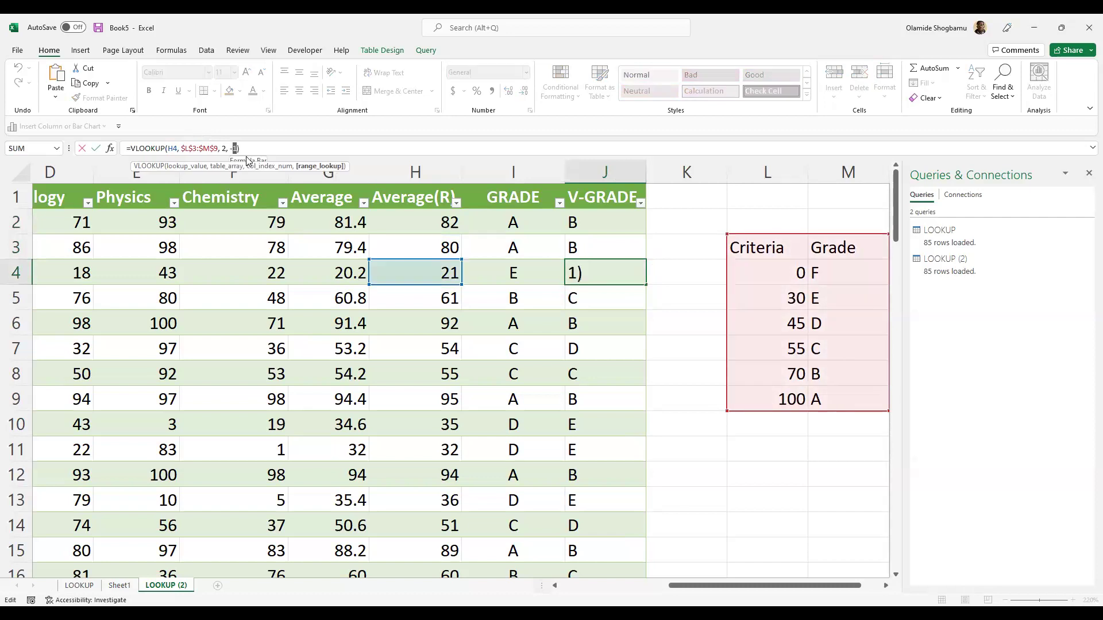
pyautogui.write('2')
pyautogui.press('Left')
pyautogui.press('BackSpace')
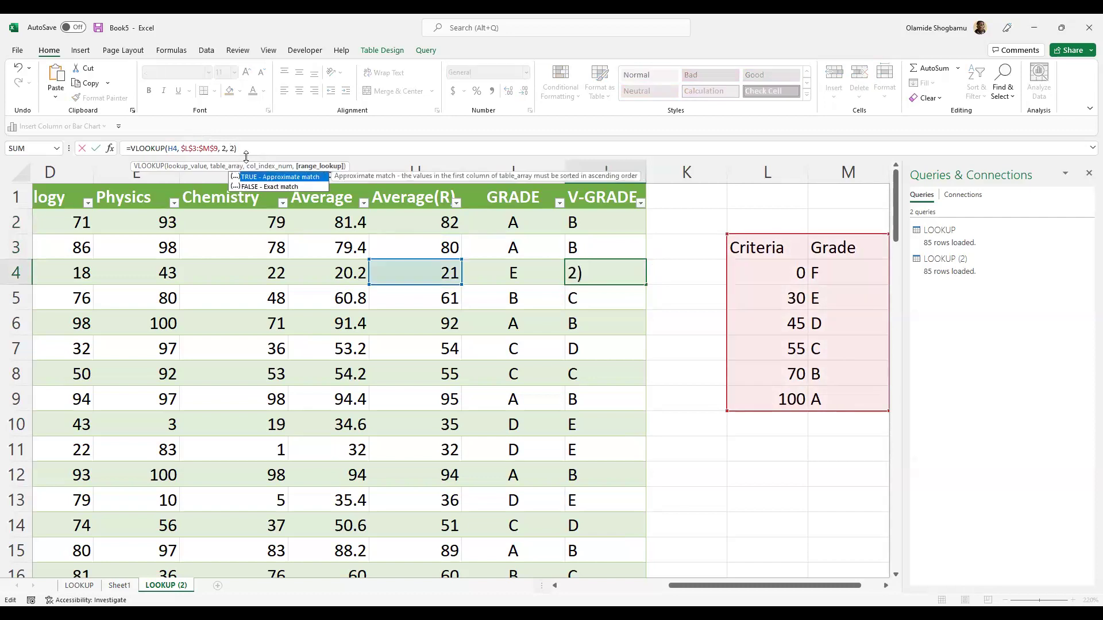
pyautogui.press('Return')
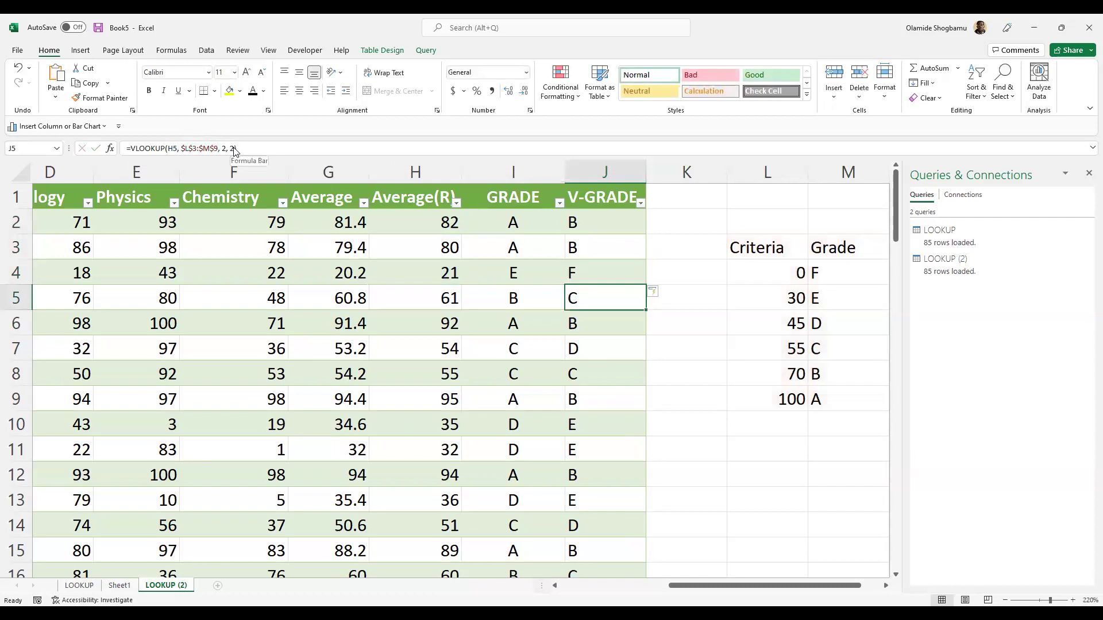
# - Set J5's last lookup argument to 1 for approximate matching, showing grade C
pyautogui.click(233, 149)
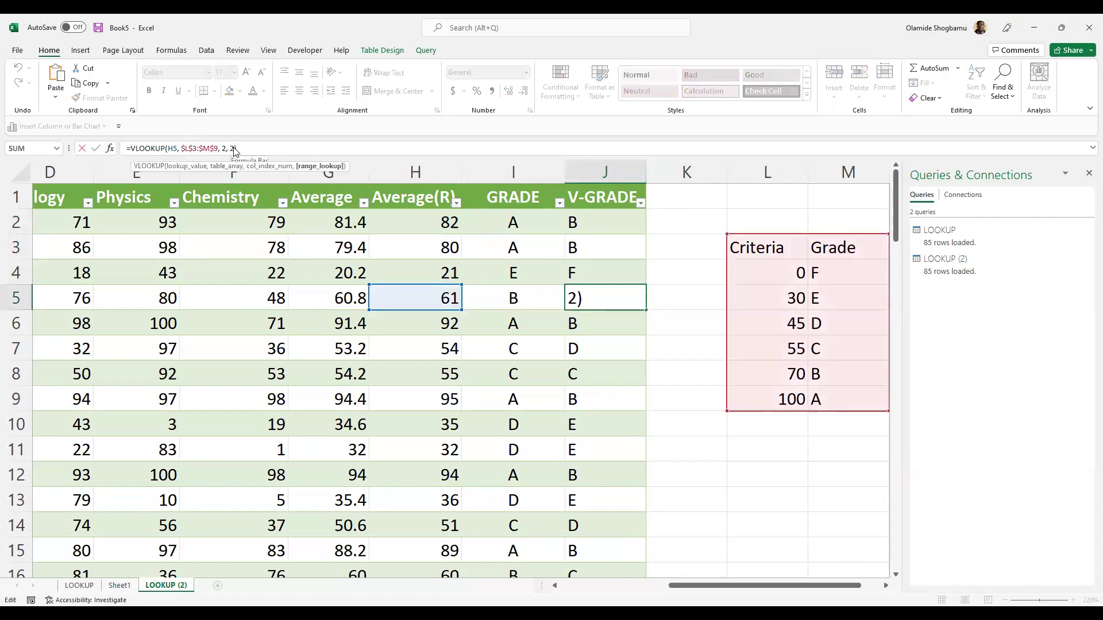
pyautogui.press('BackSpace')
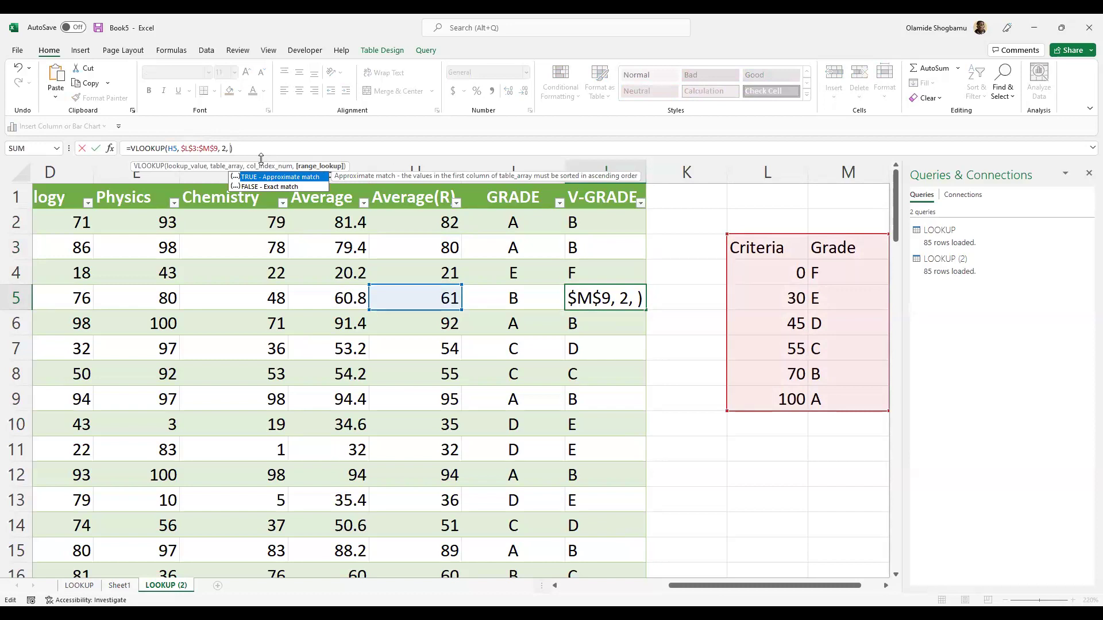
pyautogui.write('1')
pyautogui.press('Return')
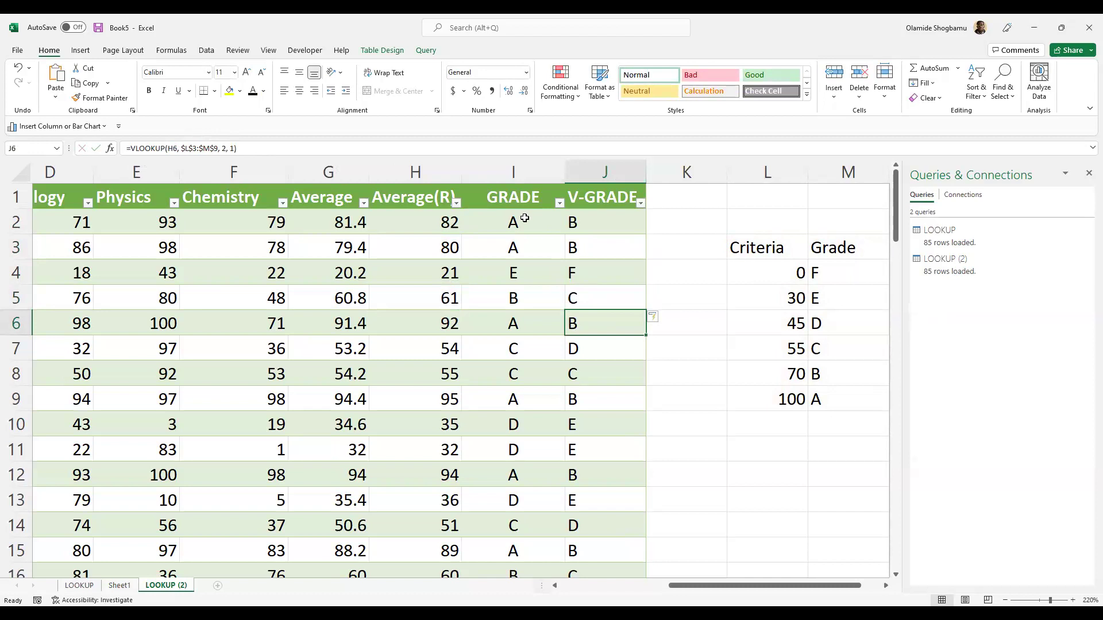
# - Check the Criteria thresholds from 0 to 100 and review J2's lookup formula
pyautogui.click(772, 267)
pyautogui.click(775, 395)
pyautogui.click(758, 305)
pyautogui.press('Up')
pyautogui.press('F2')
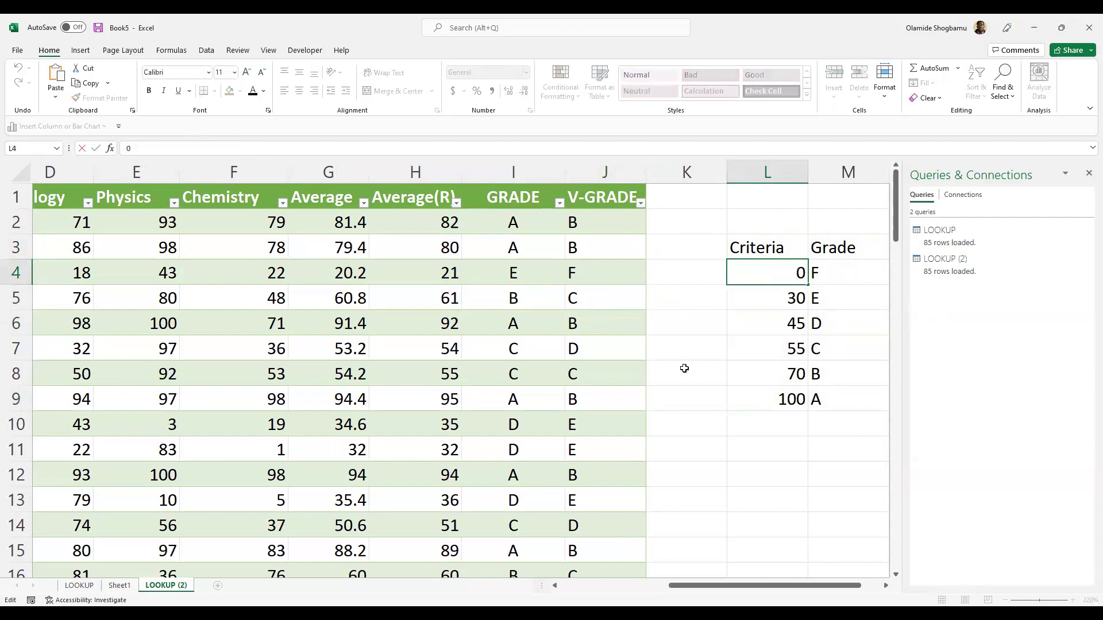
pyautogui.doubleClick(585, 221)
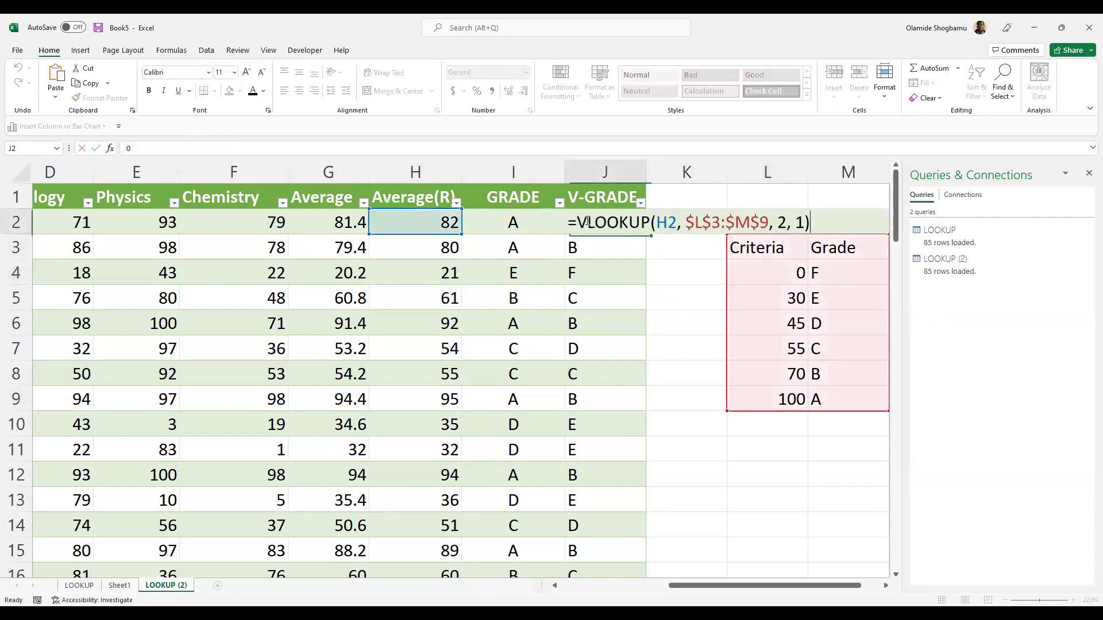
pyautogui.click(710, 297)
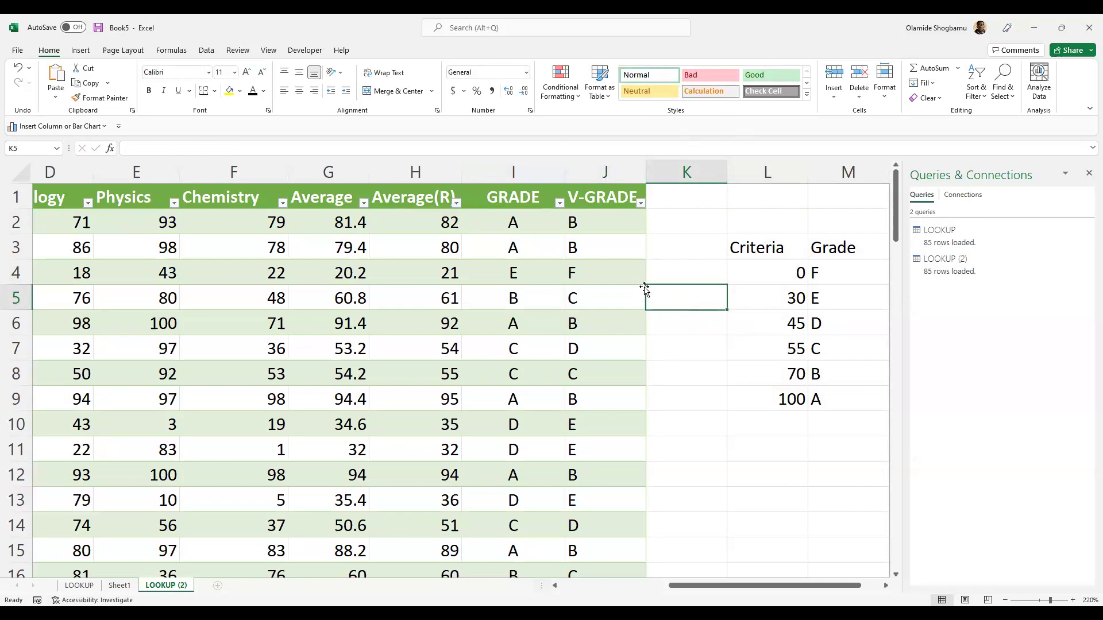
pyautogui.scroll(-4, 702, 281)
pyautogui.scroll(4, 601, 251)
pyautogui.scroll(-10, 539, 236)
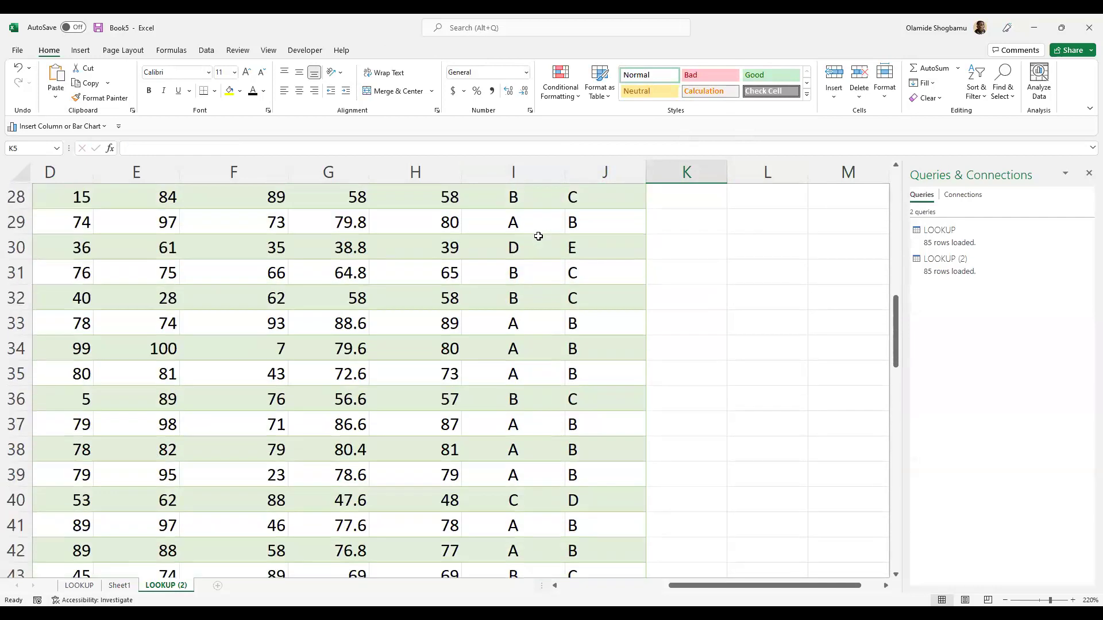
pyautogui.scroll(-1, 538, 236)
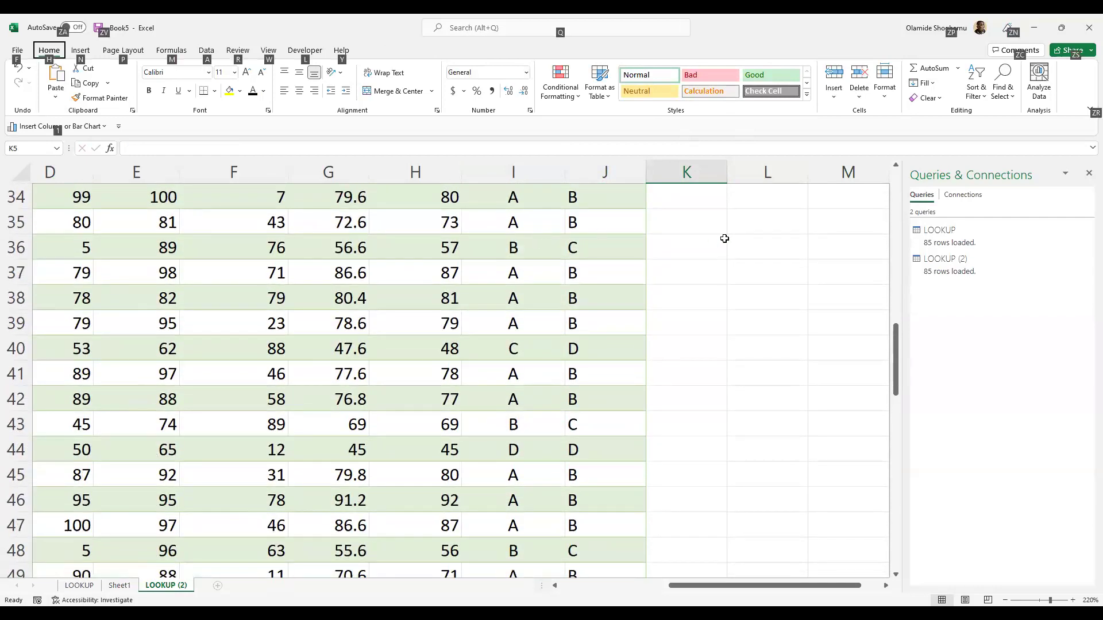
pyautogui.click(724, 239)
pyautogui.keyDown('ctrl'); pyautogui.scroll(-3, 718, 240); pyautogui.keyUp('ctrl')
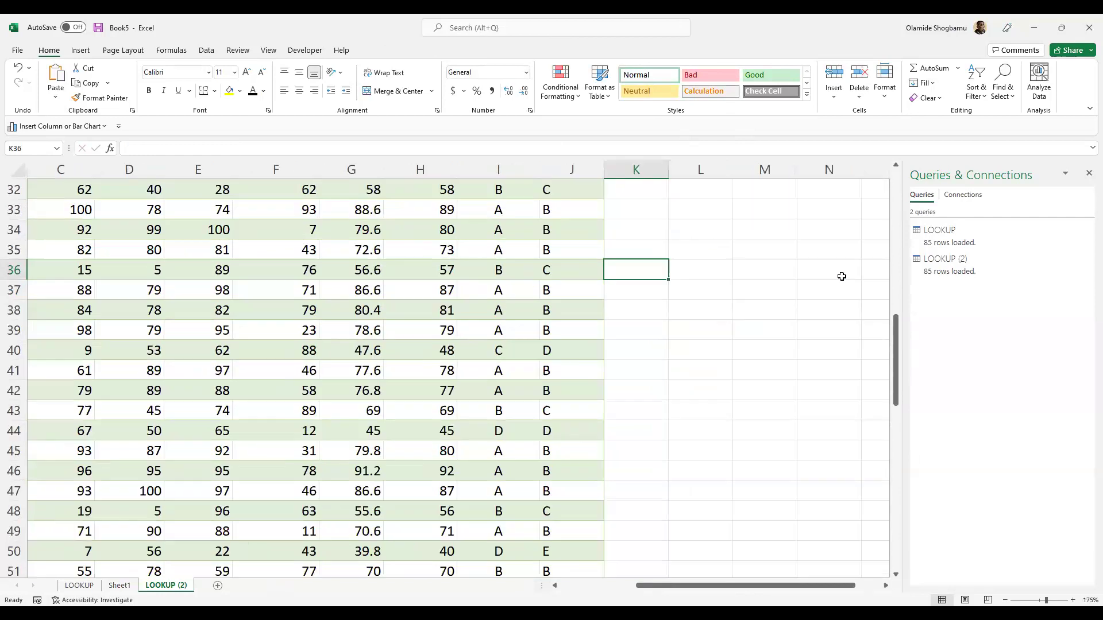
pyautogui.scroll(10, 750, 287)
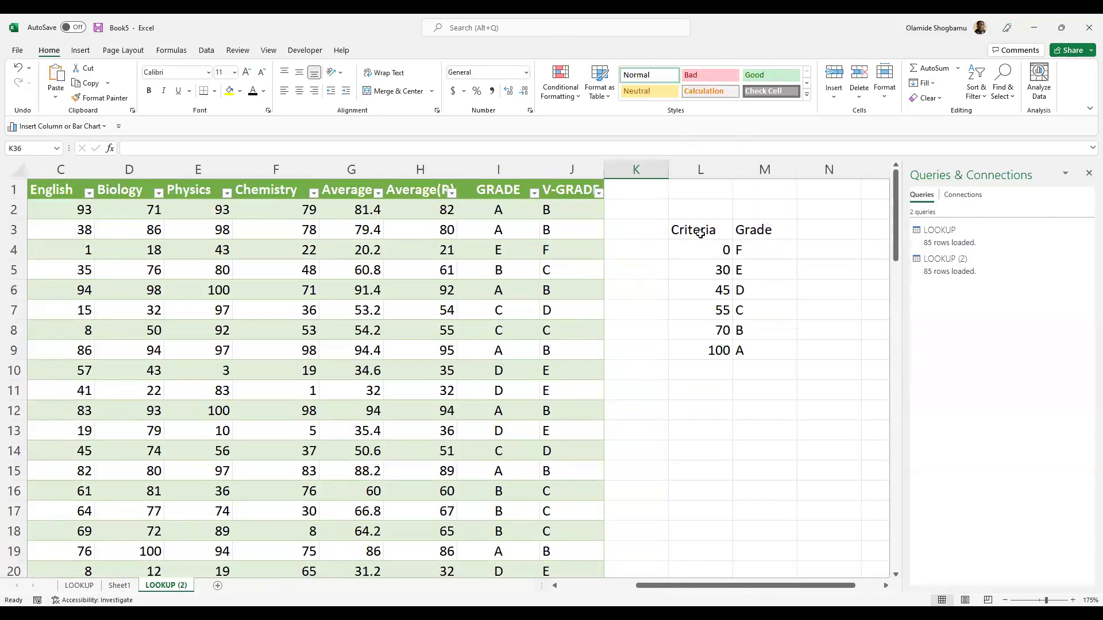
pyautogui.hotkey('ctrl', 'Up')
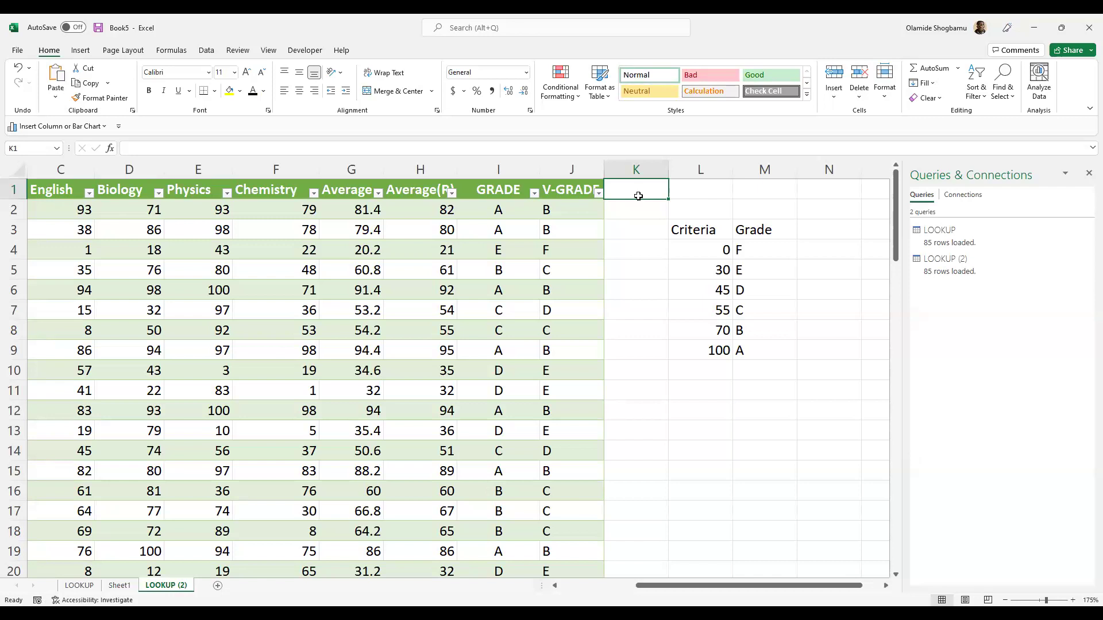
# - Add a STD DEV header in K1 to extend the table, and begin a formula in K2
pyautogui.write('STD DEV')
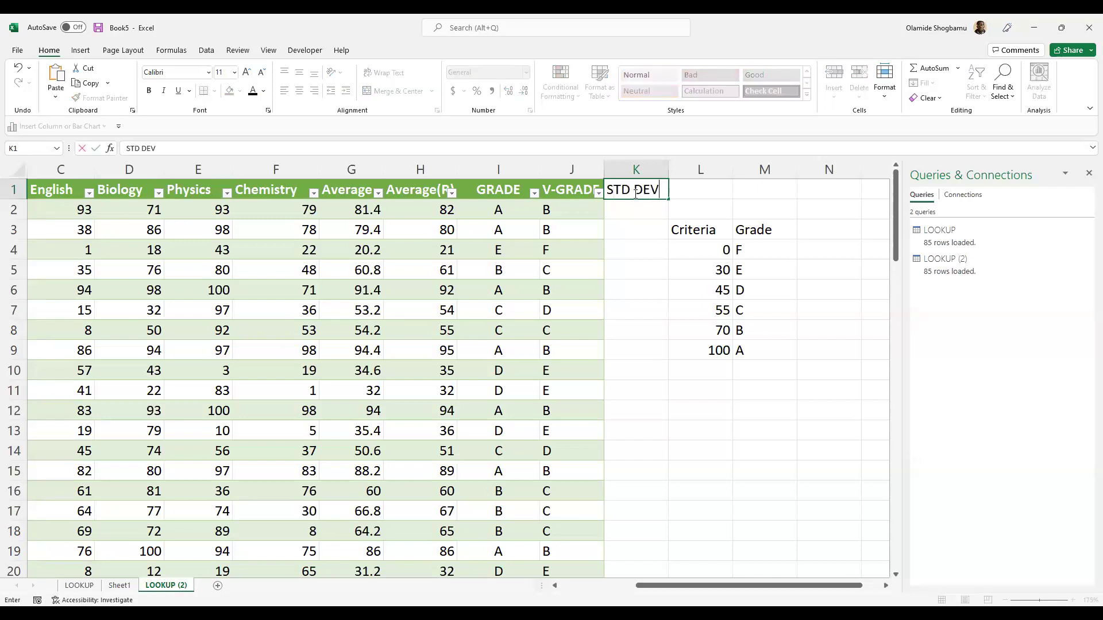
pyautogui.press('Return')
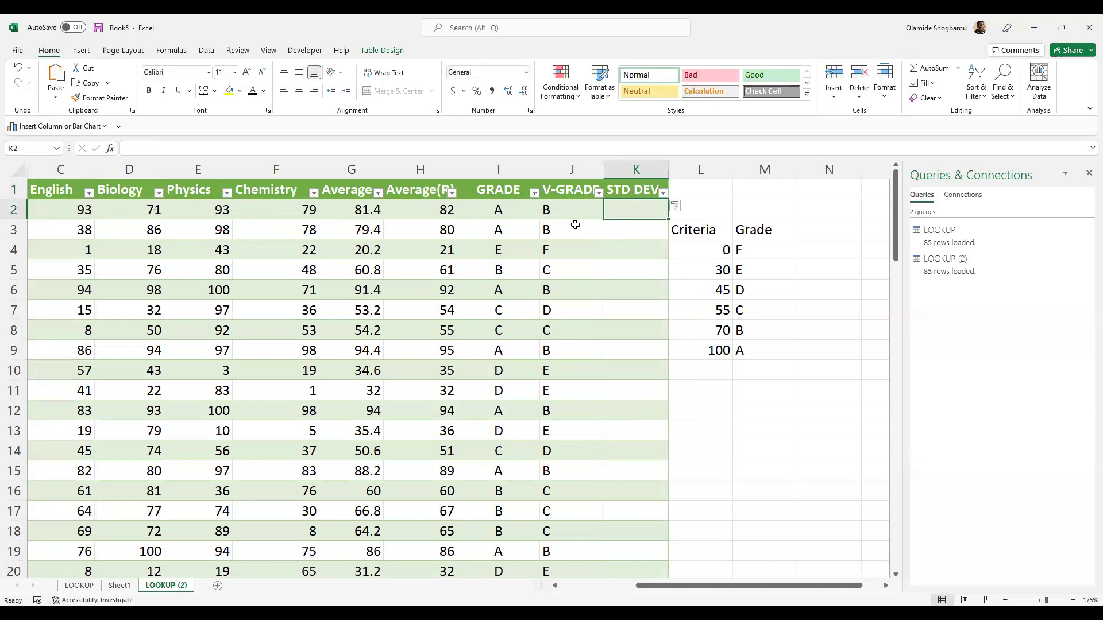
pyautogui.scroll(-4, 618, 326)
pyautogui.scroll(-20, 619, 325)
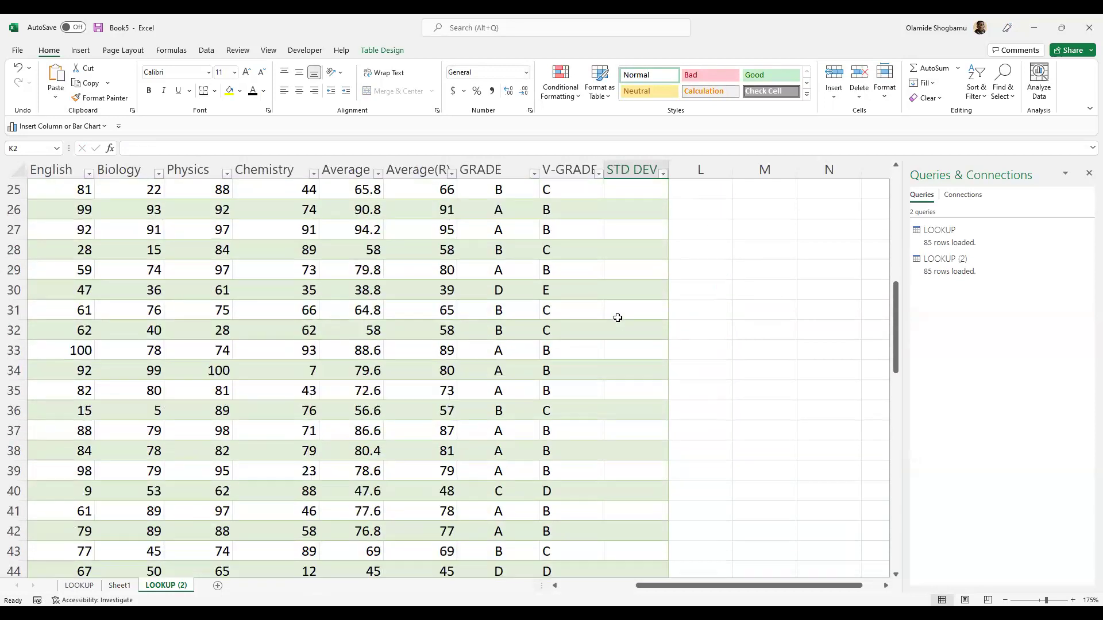
pyautogui.scroll(3, 382, 269)
pyautogui.scroll(2, 382, 269)
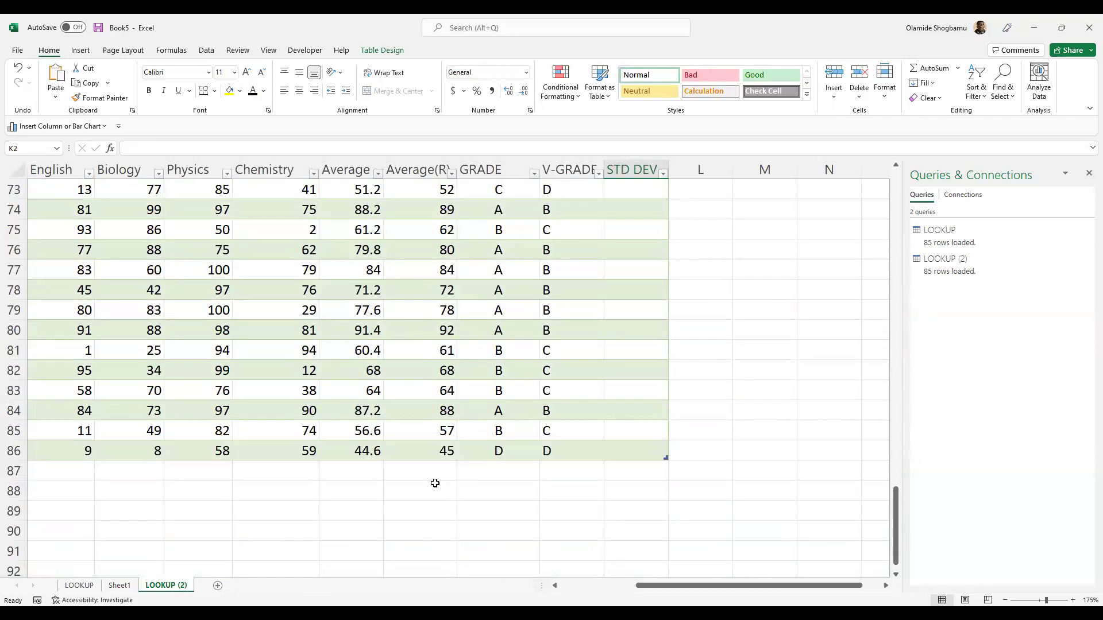
pyautogui.scroll(-1, 335, 477)
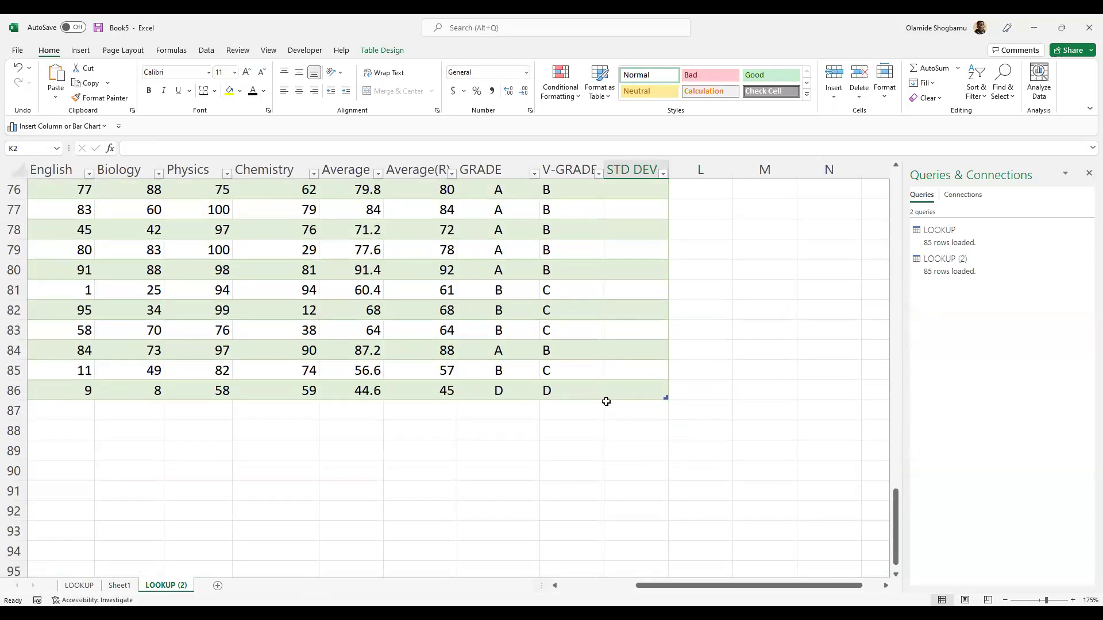
pyautogui.scroll(20, 606, 396)
pyautogui.scroll(3, 607, 370)
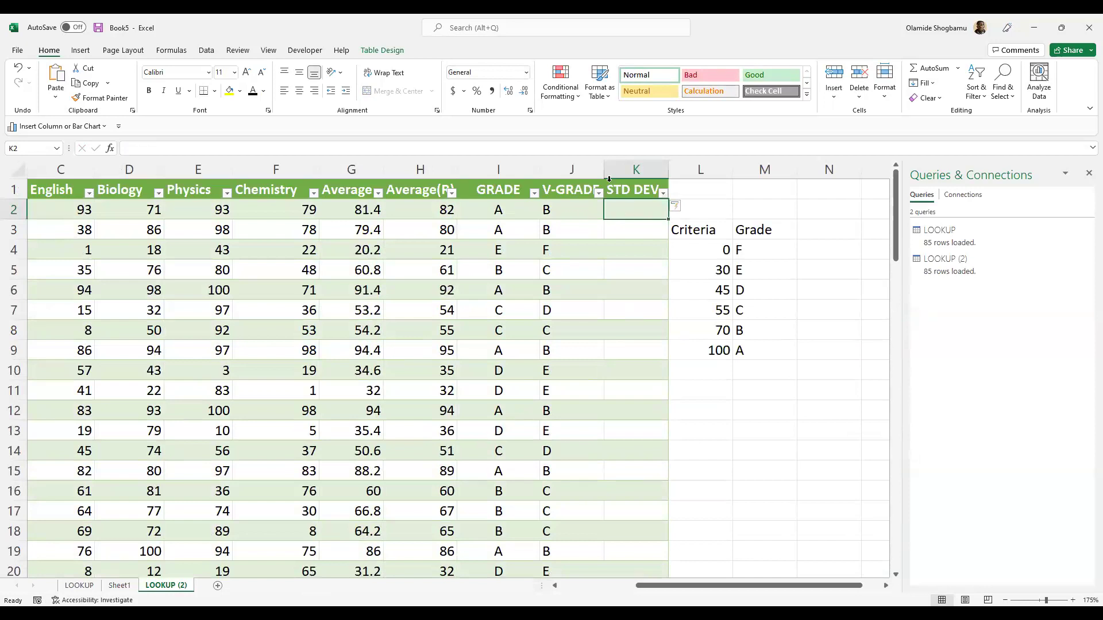
pyautogui.click(625, 152)
# - Start the sample standard deviation function =STDEV.S( in K2
pyautogui.write('=')
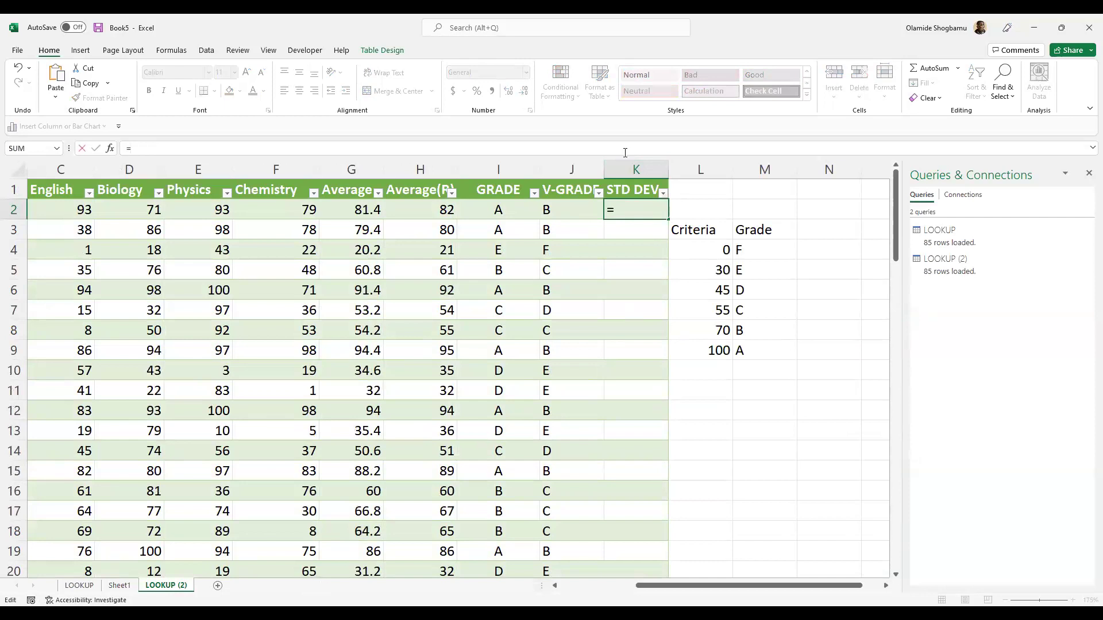
pyautogui.write('STD.')
pyautogui.press('BackSpace')
pyautogui.write('DEV')
pyautogui.press('BackSpace')
pyautogui.press('BackSpace')
pyautogui.press('BackSpace')
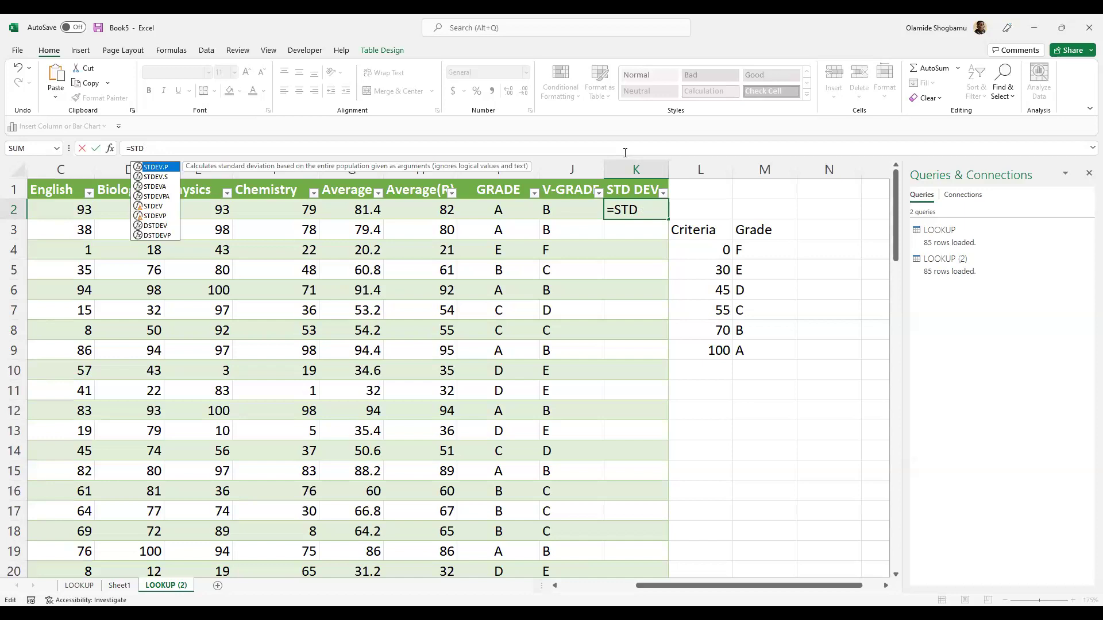
pyautogui.press('Tab')
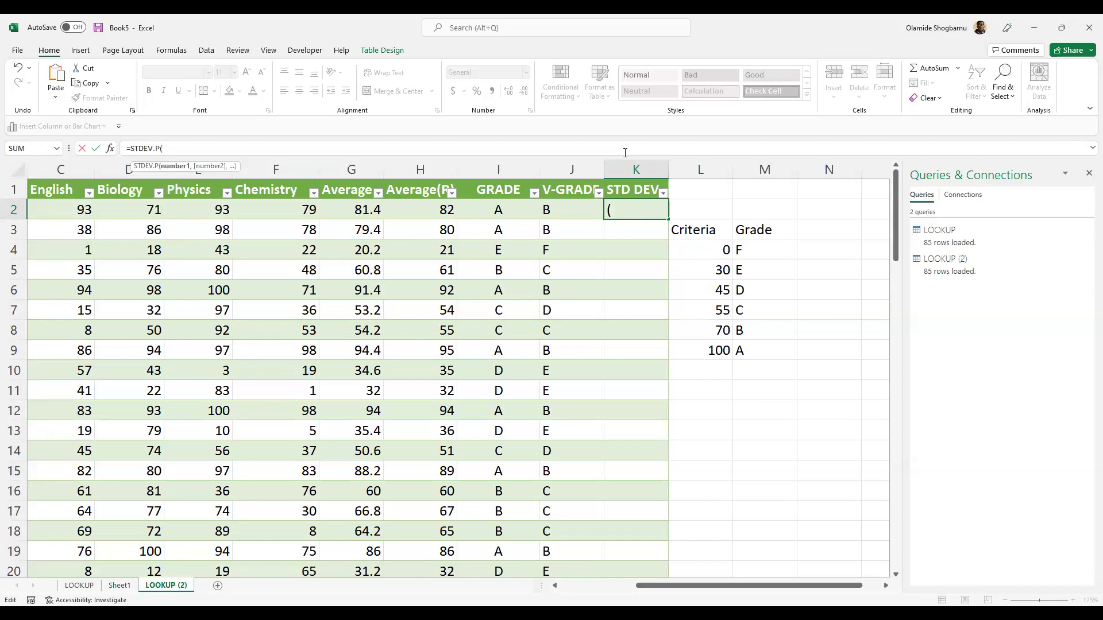
pyautogui.press('BackSpace')
pyautogui.press('BackSpace')
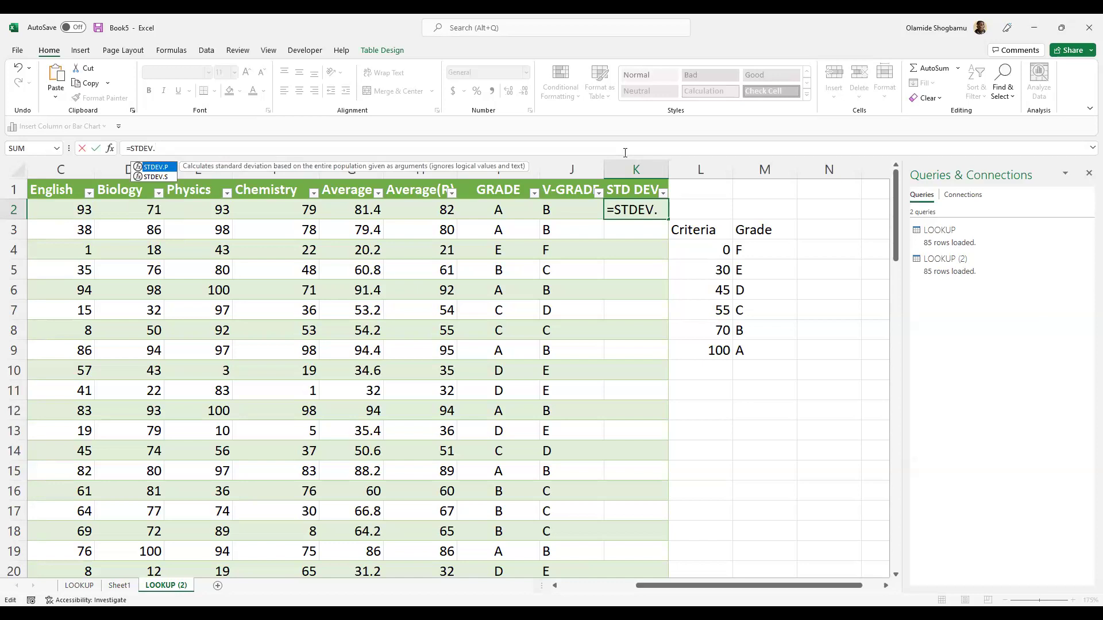
pyautogui.write('S')
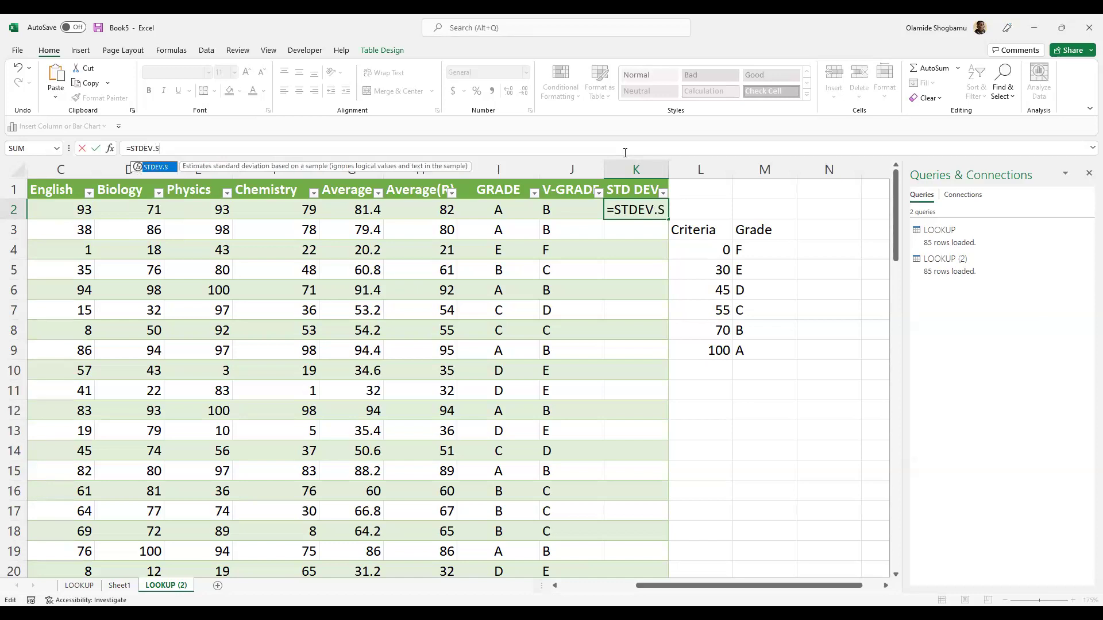
pyautogui.write('(')
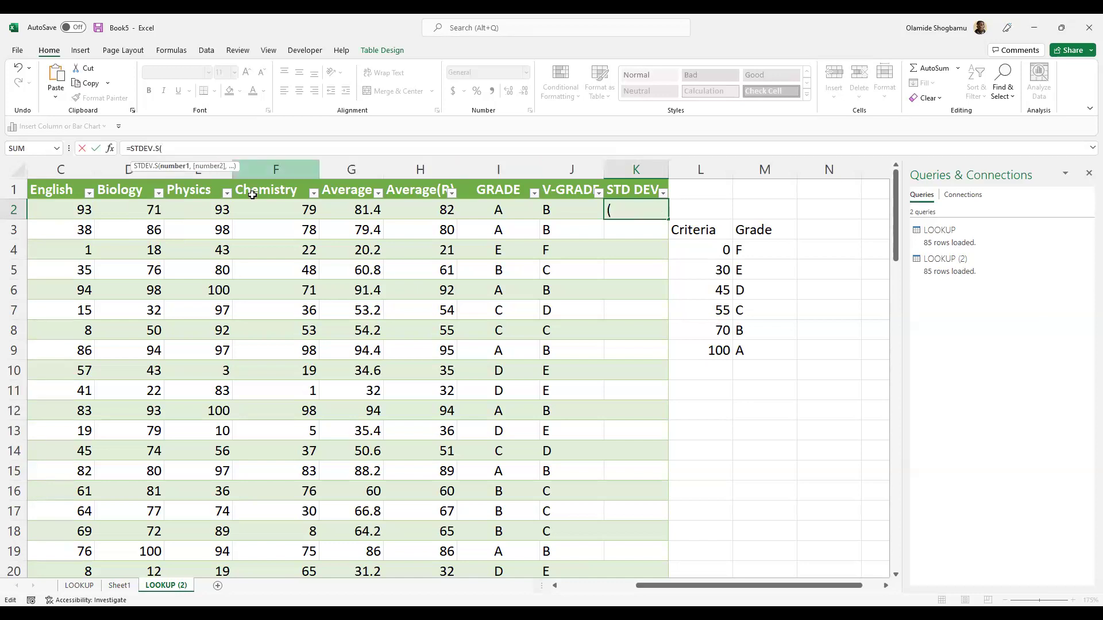
# - Use Mathematics through Chemistry of row 2 as its range, giving 11.0815 in K2
pyautogui.click(79, 218)
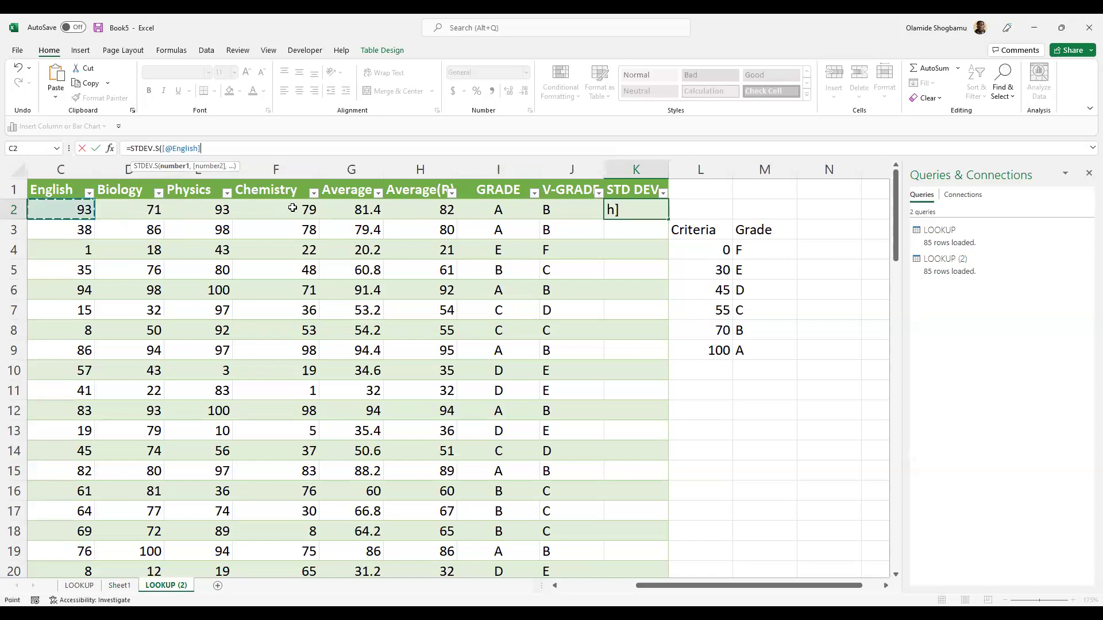
pyautogui.click(555, 586)
pyautogui.click(553, 585)
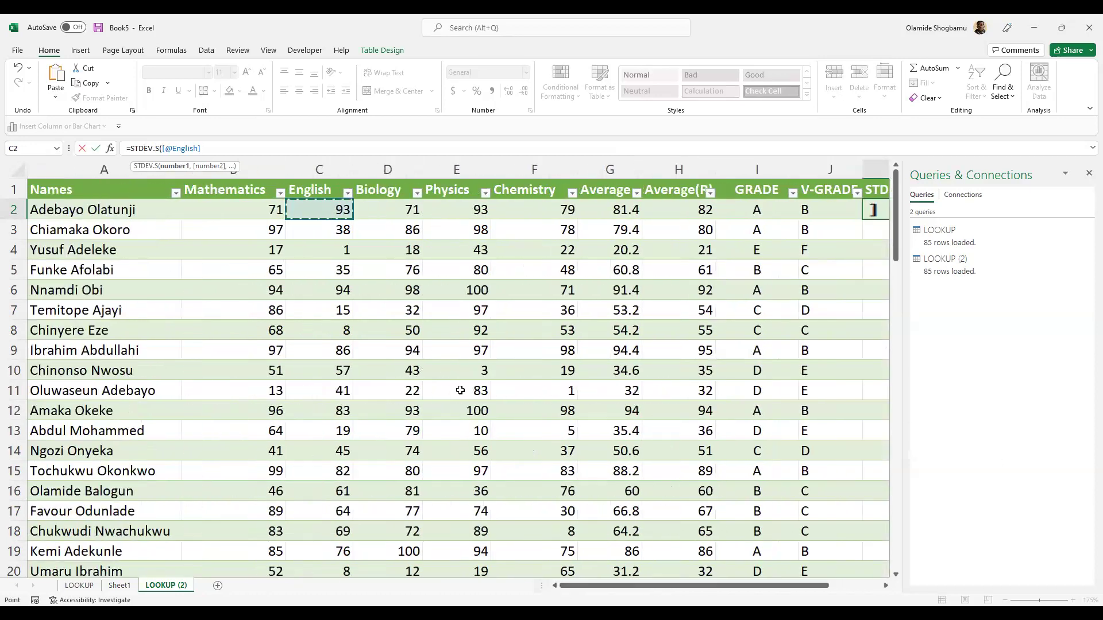
pyautogui.moveTo(232, 207); pyautogui.dragTo(550, 217)
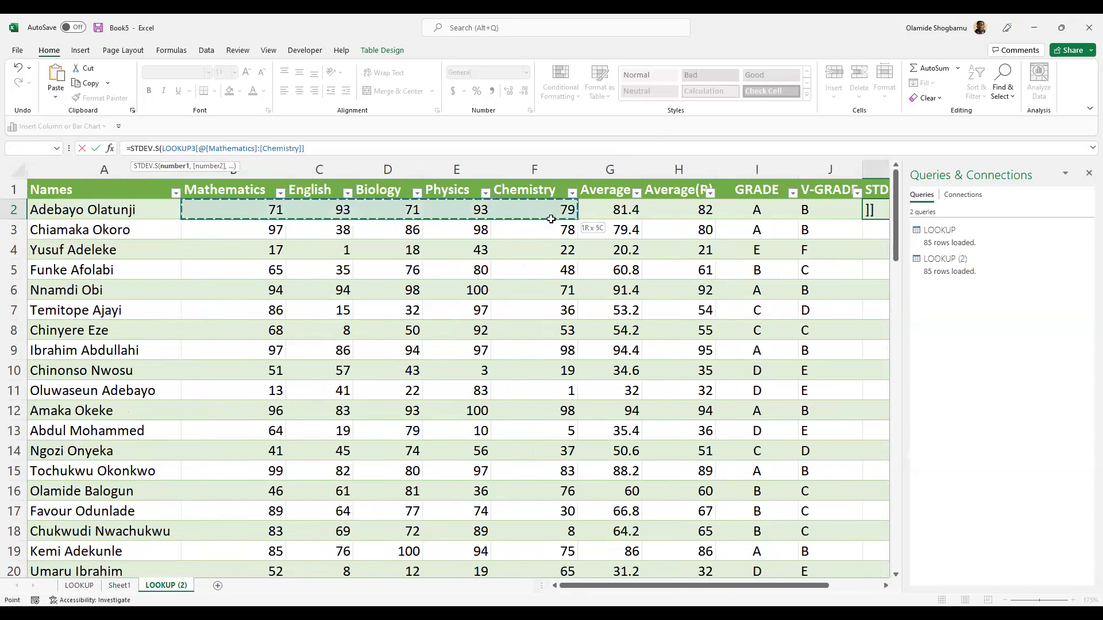
pyautogui.click(887, 586)
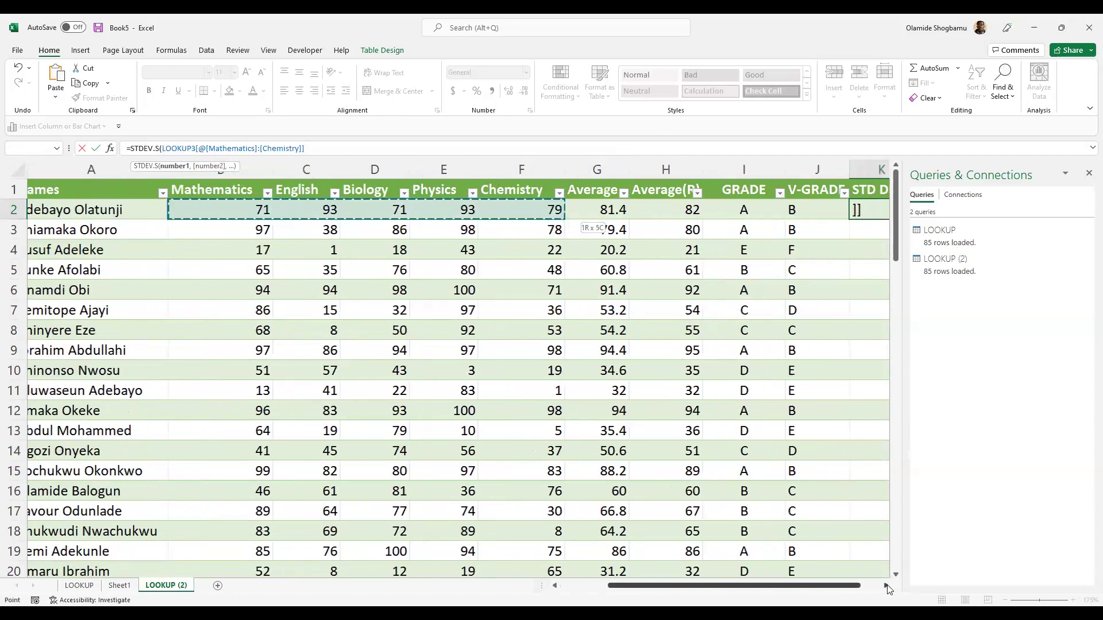
pyautogui.click(886, 586)
pyautogui.click(886, 586)
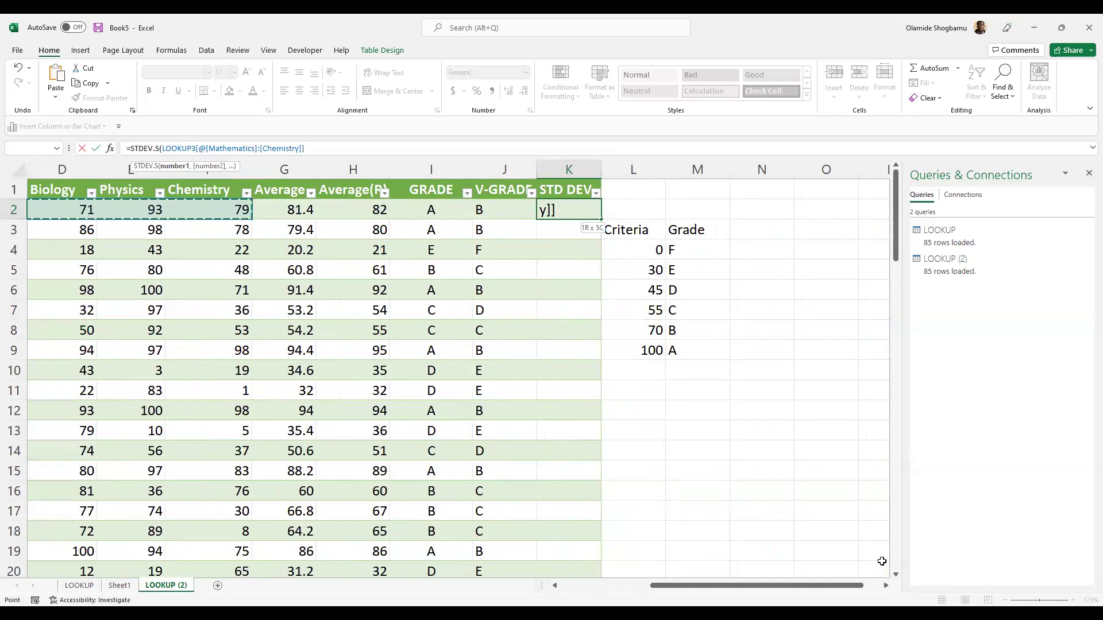
pyautogui.write(')')
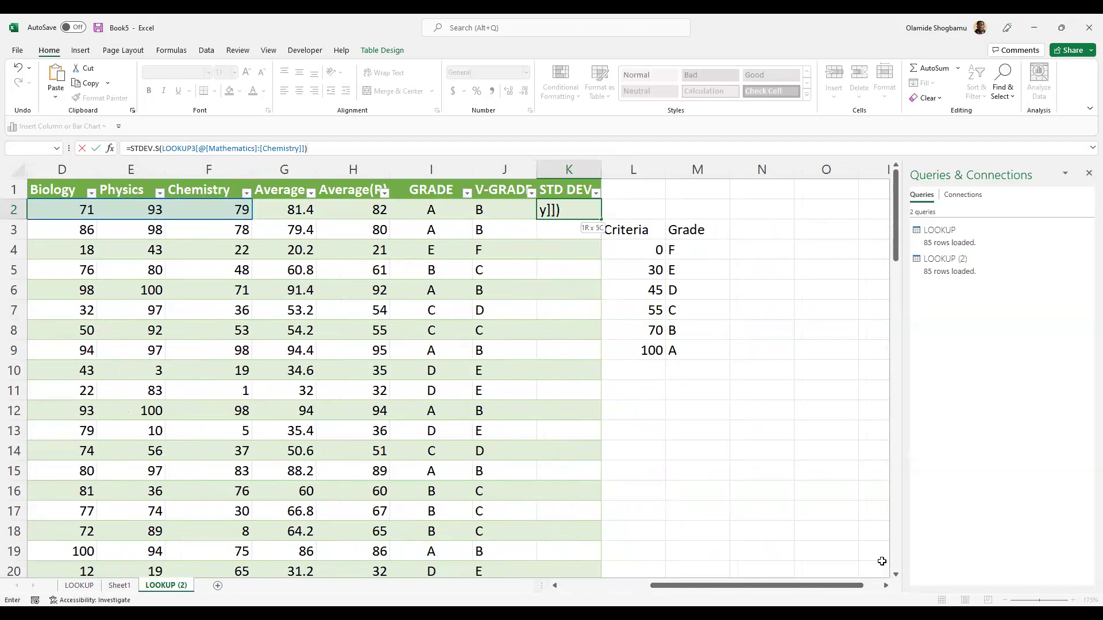
pyautogui.press('Return')
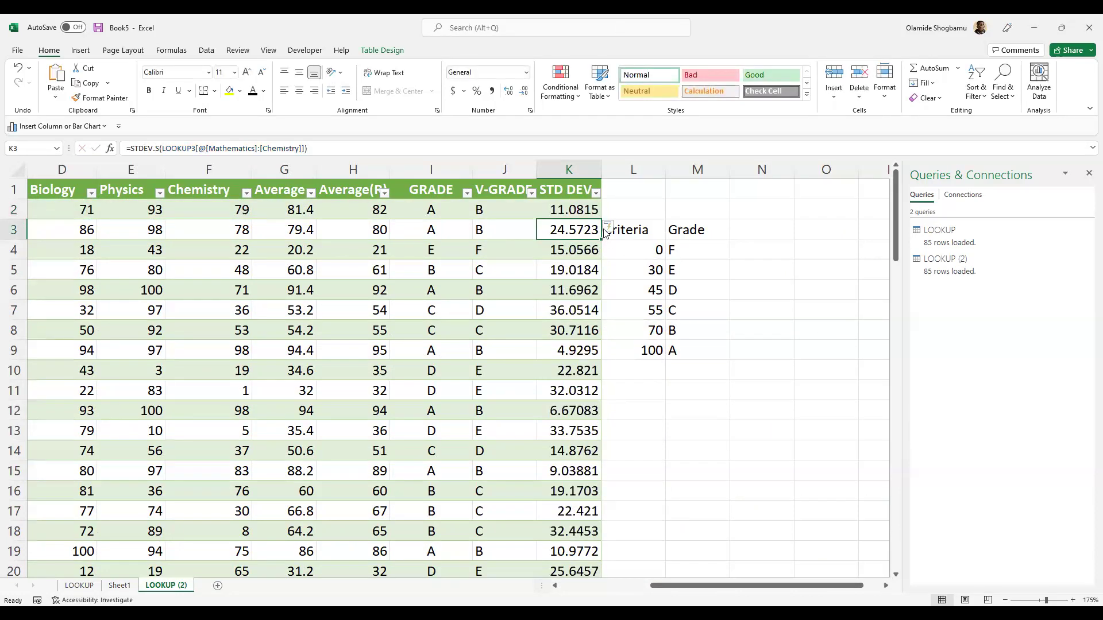
# - Select the STD DEV values in column K, from K2 down to K86
pyautogui.scroll(-10, 571, 220)
pyautogui.scroll(-17, 569, 219)
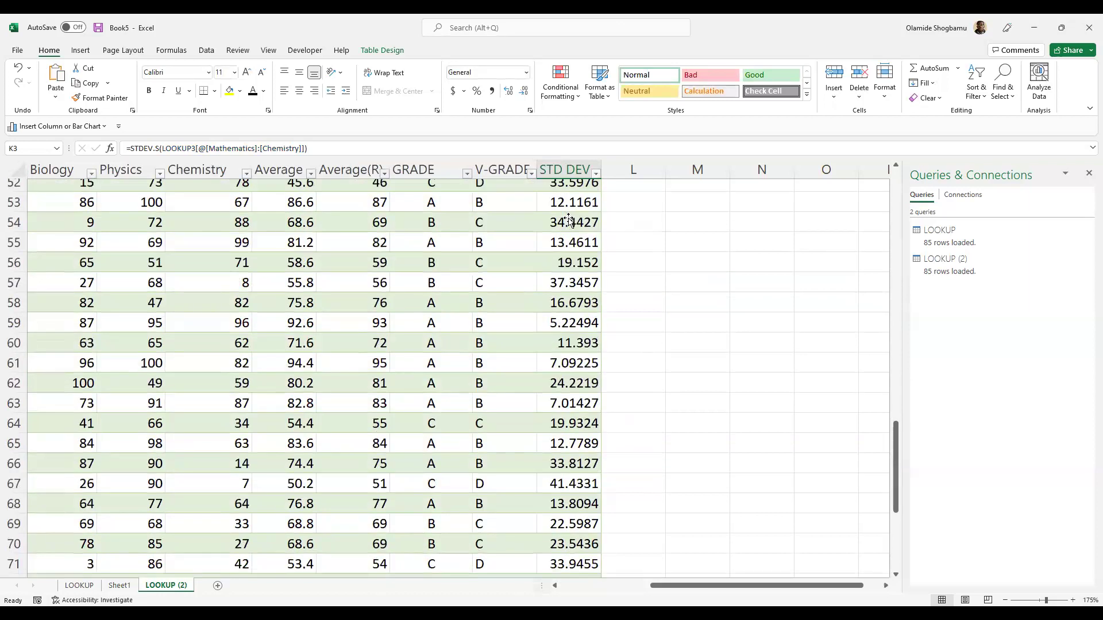
pyautogui.scroll(5, 569, 217)
pyautogui.scroll(20, 569, 217)
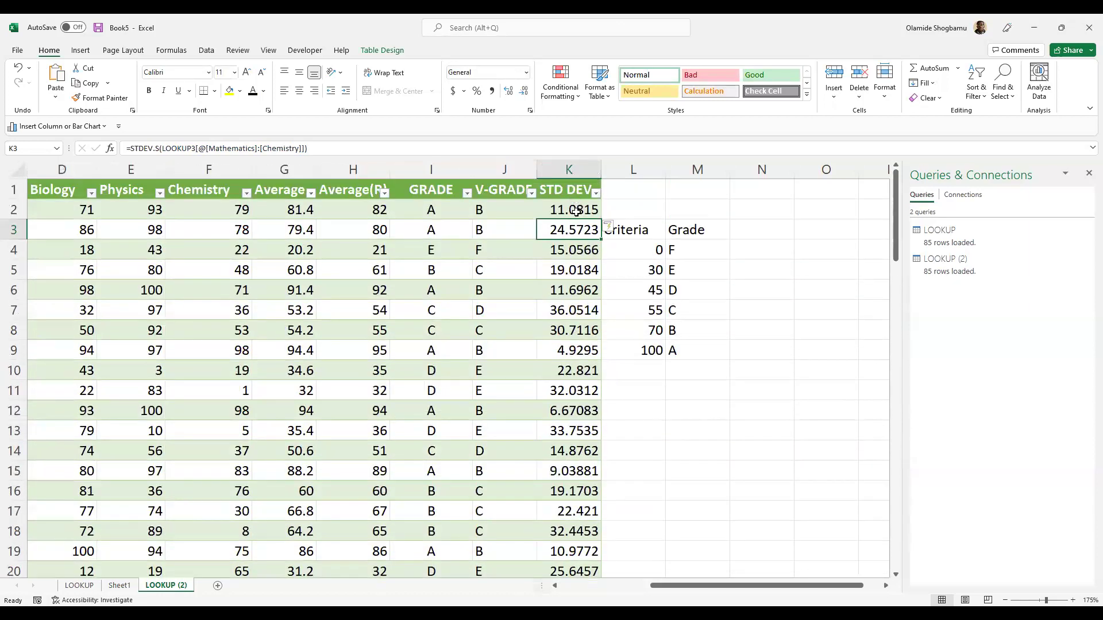
pyautogui.click(577, 210)
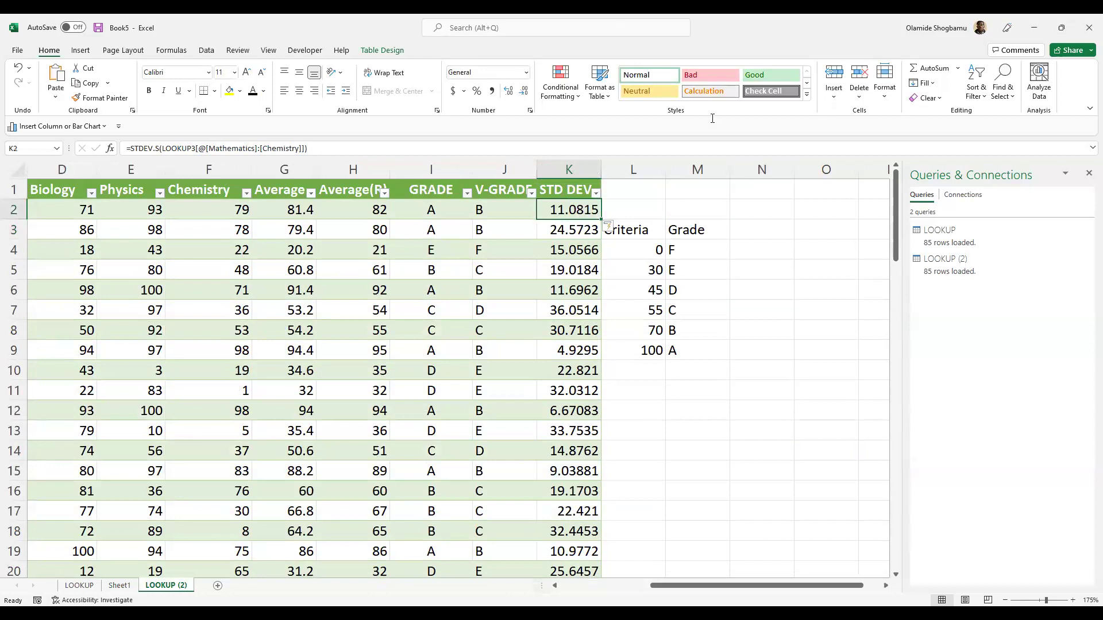
pyautogui.click(579, 166)
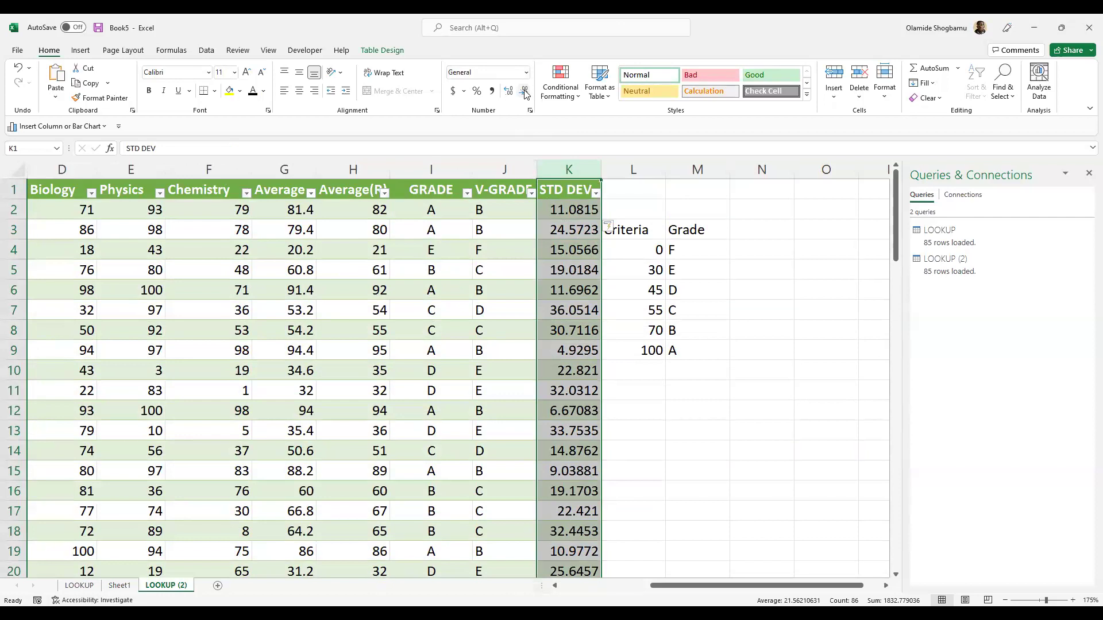
pyautogui.click(573, 208)
pyautogui.hotkey('ctrl', 'shift', 'Down')
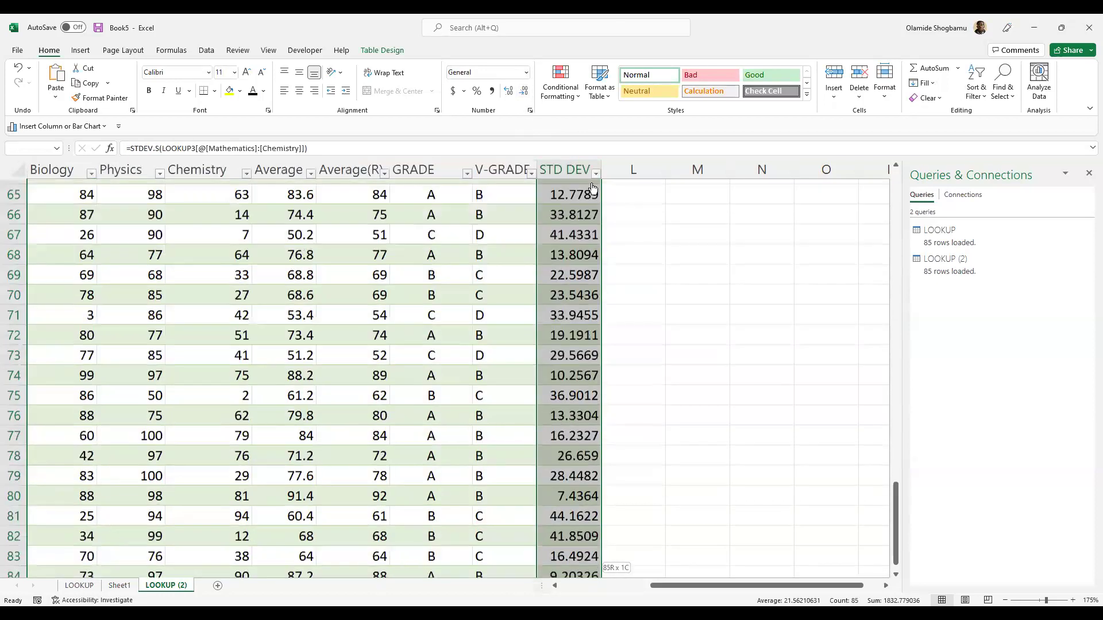
# - Reduce the selected STD DEV values to two decimals, e.g. 11.08, 24.57
pyautogui.click(523, 94)
pyautogui.click(522, 94)
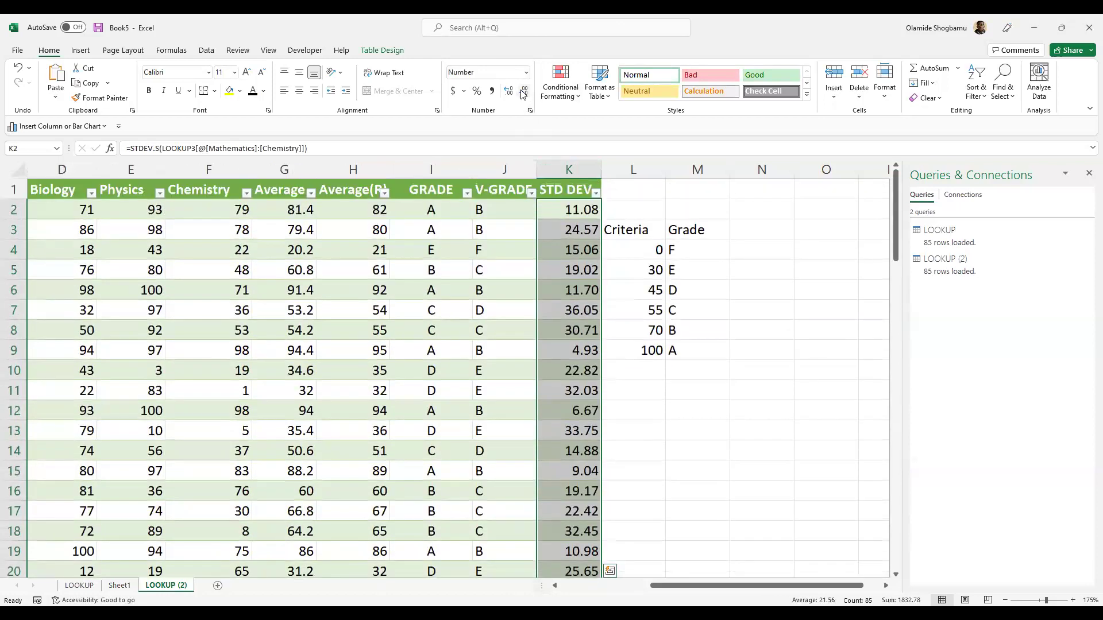
pyautogui.scroll(-4, 570, 271)
pyautogui.scroll(-17, 570, 271)
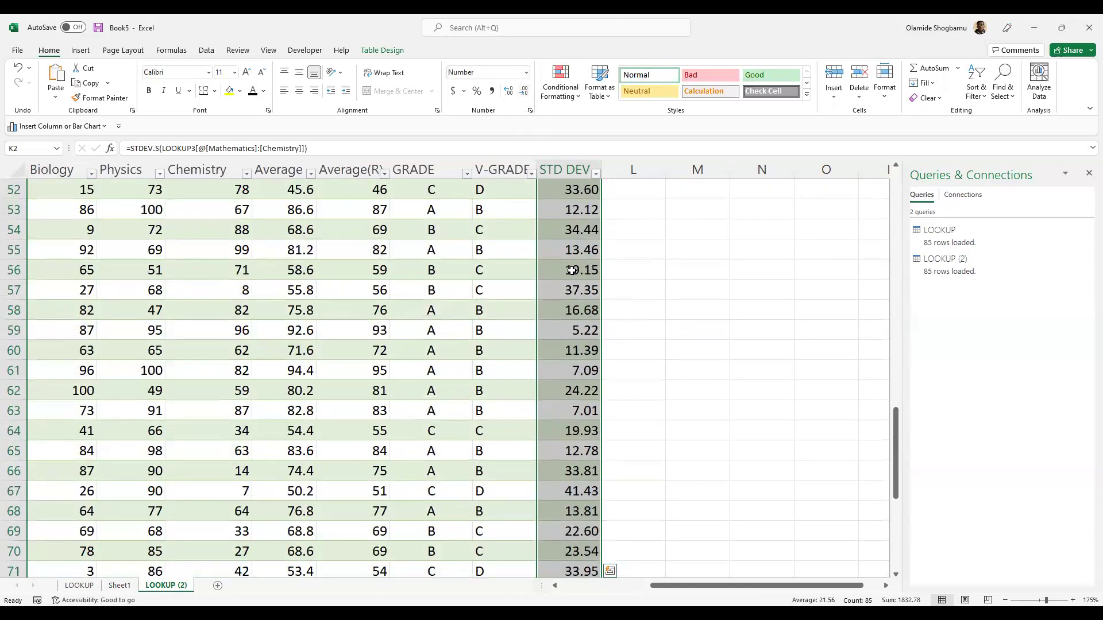
pyautogui.scroll(6, 579, 256)
pyautogui.scroll(13, 580, 257)
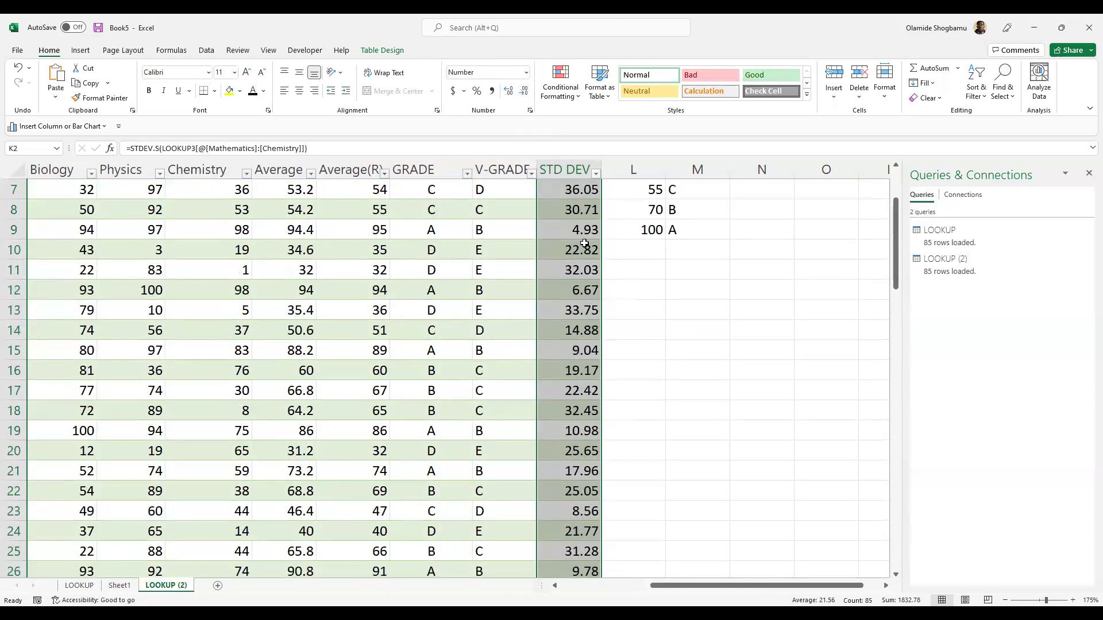
pyautogui.scroll(2, 584, 243)
pyautogui.click(606, 212)
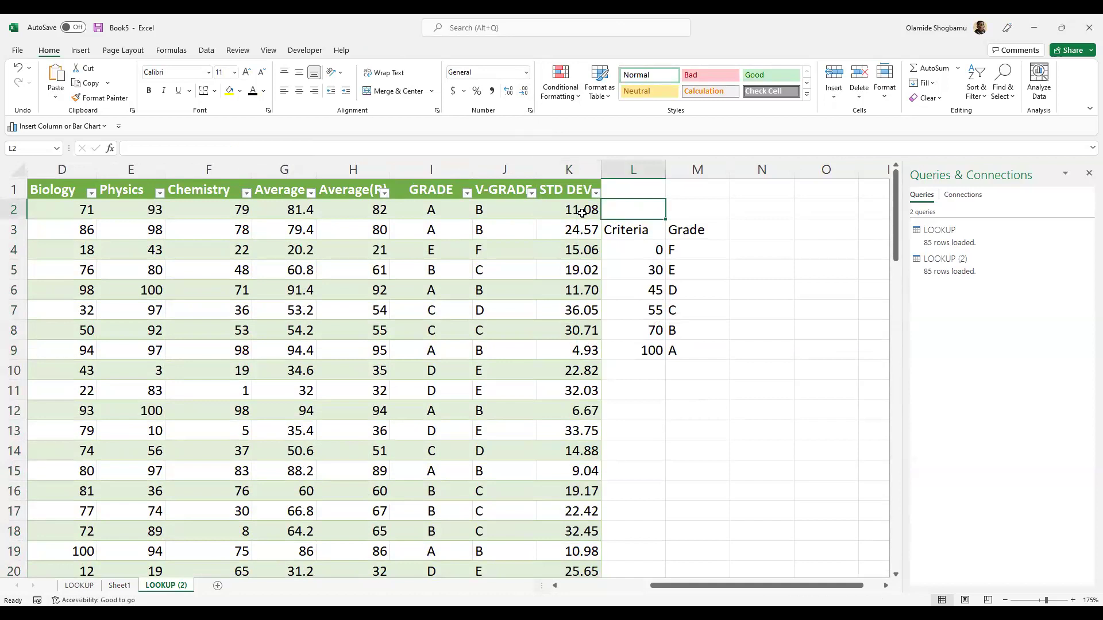
pyautogui.scroll(-2, 544, 216)
pyautogui.scroll(2, 566, 214)
pyautogui.click(580, 210)
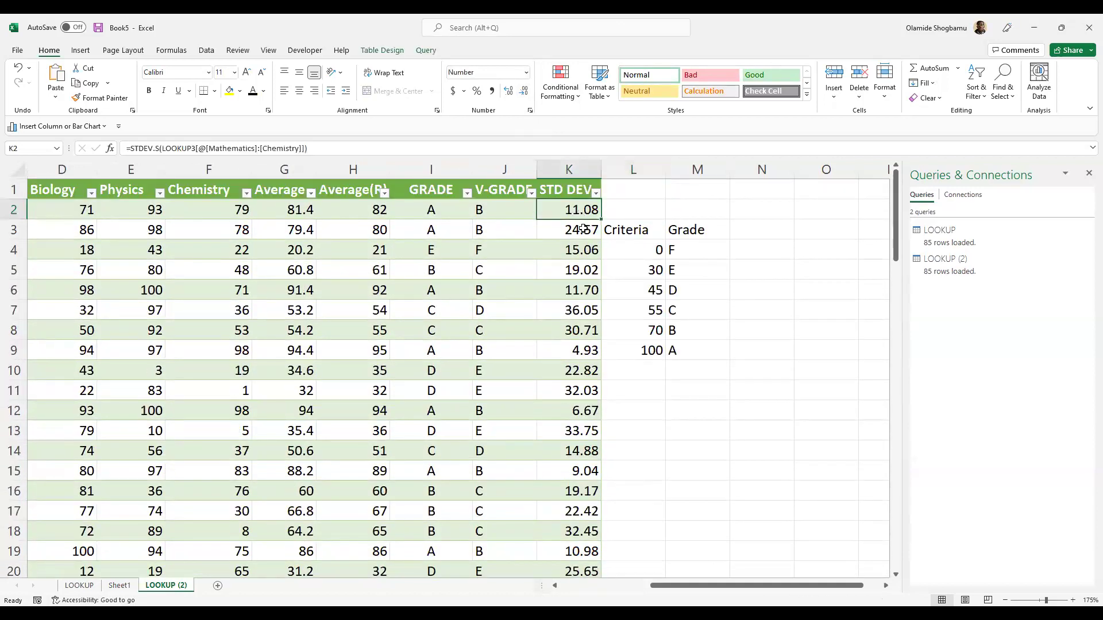
pyautogui.scroll(-10, 581, 221)
pyautogui.scroll(-14, 583, 229)
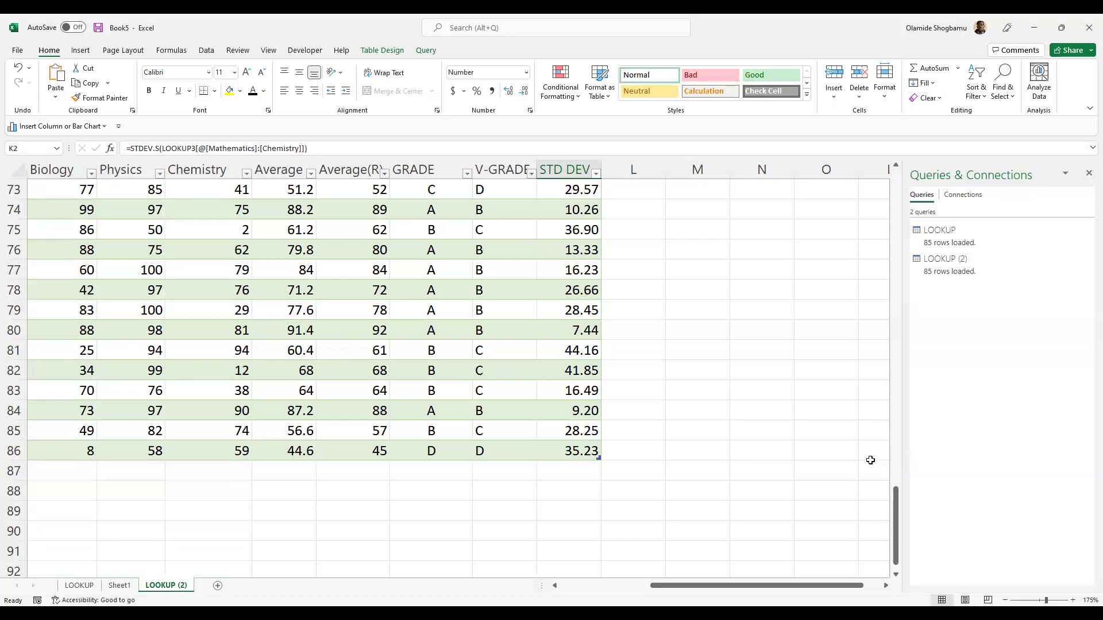
pyautogui.scroll(7, 807, 414)
pyautogui.scroll(10, 807, 411)
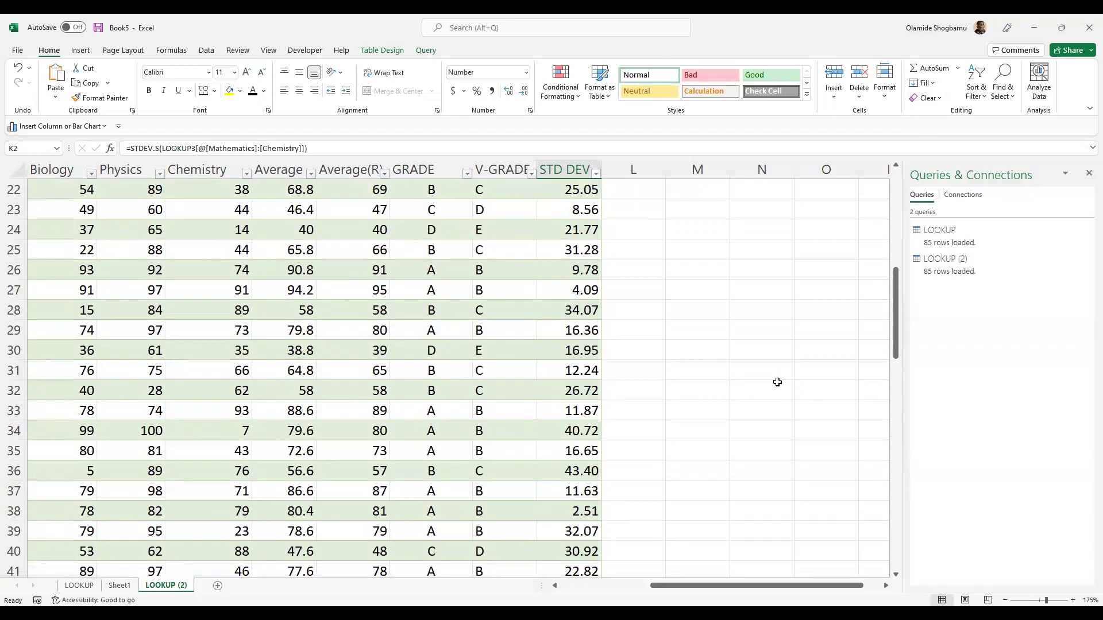
pyautogui.scroll(2, 776, 380)
pyautogui.scroll(5, 776, 380)
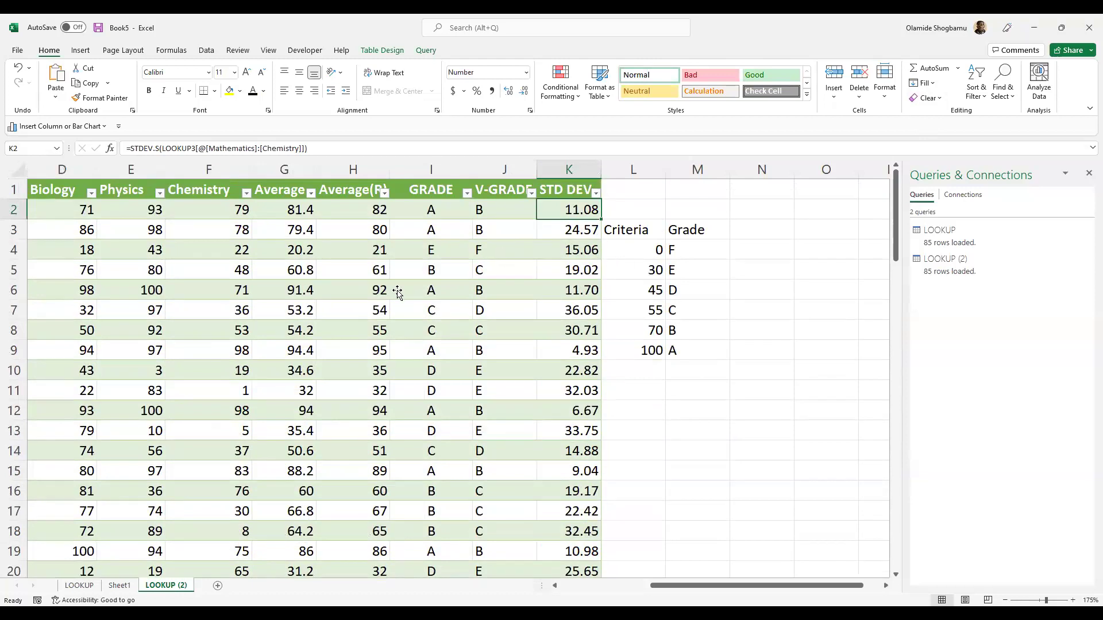
pyautogui.scroll(-14, 650, 401)
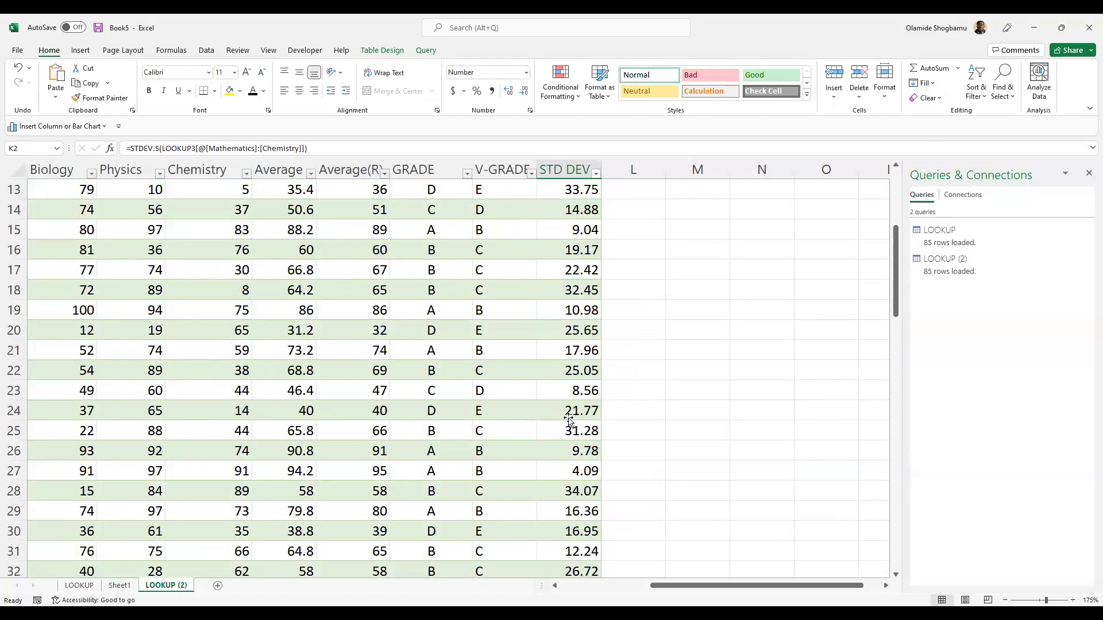
pyautogui.scroll(-15, 515, 414)
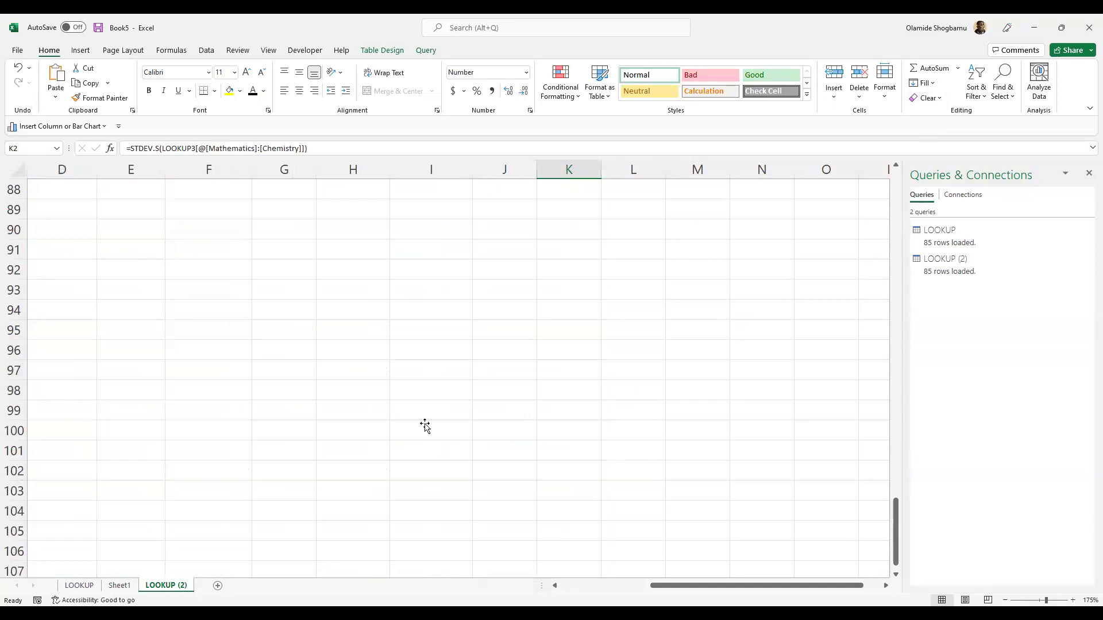
pyautogui.scroll(4, 423, 426)
pyautogui.moveTo(741, 590); pyautogui.dragTo(527, 593)
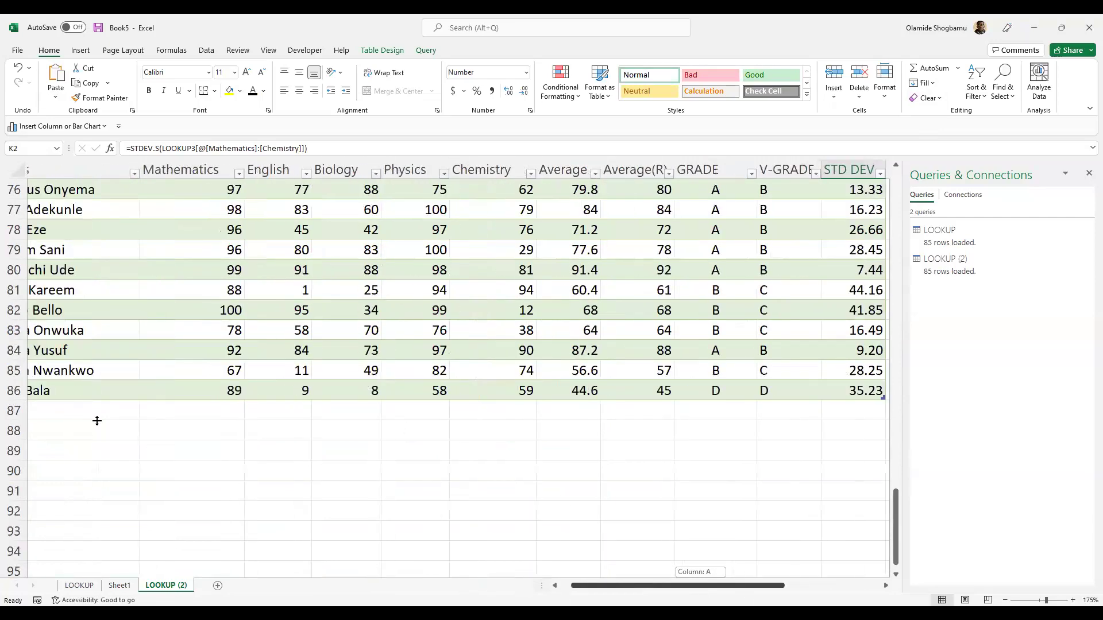
# - Enter the label MEAN in A88, replacing the mistyped text
pyautogui.doubleClick(141, 431)
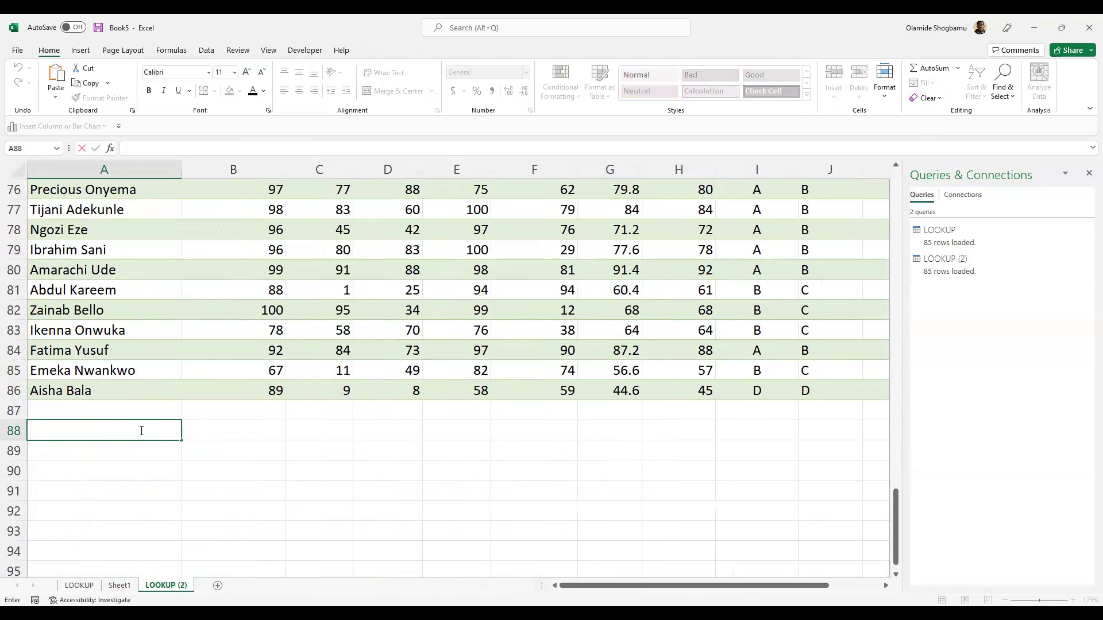
pyautogui.write('AVER')
pyautogui.press('BackSpace')
pyautogui.press('BackSpace')
pyautogui.press('Delete')
pyautogui.press('BackSpace')
pyautogui.write('MEAN')
pyautogui.press('Return')
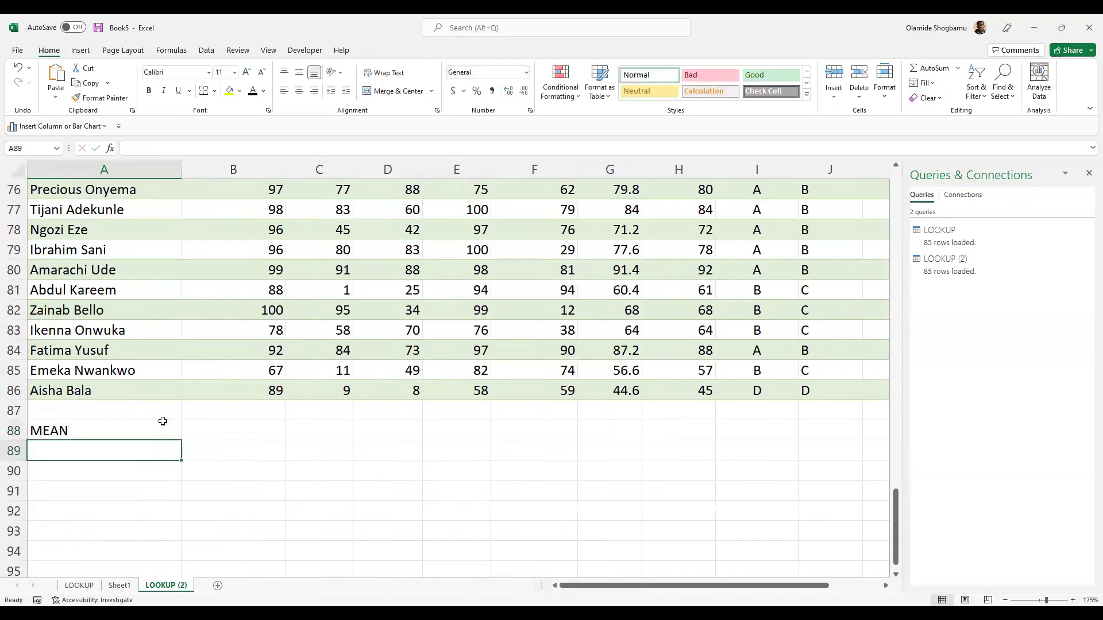
# - Enter STD DEV in A89 and VAR in A90, then begin an AVERAGE formula in B88
pyautogui.write('STD ')
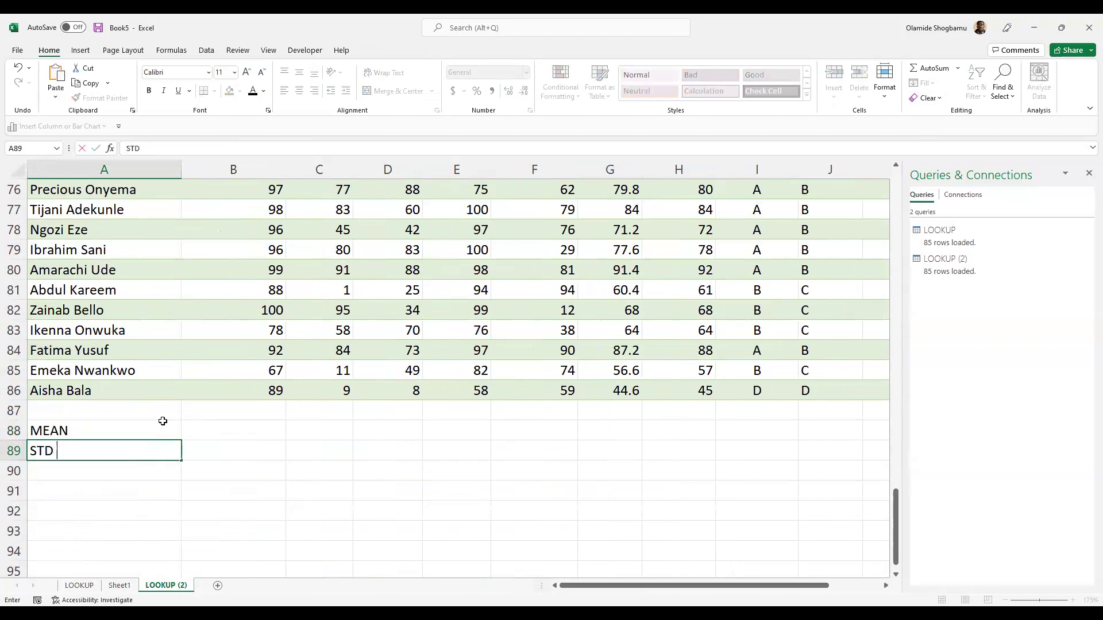
pyautogui.write('DEV')
pyautogui.press('Return')
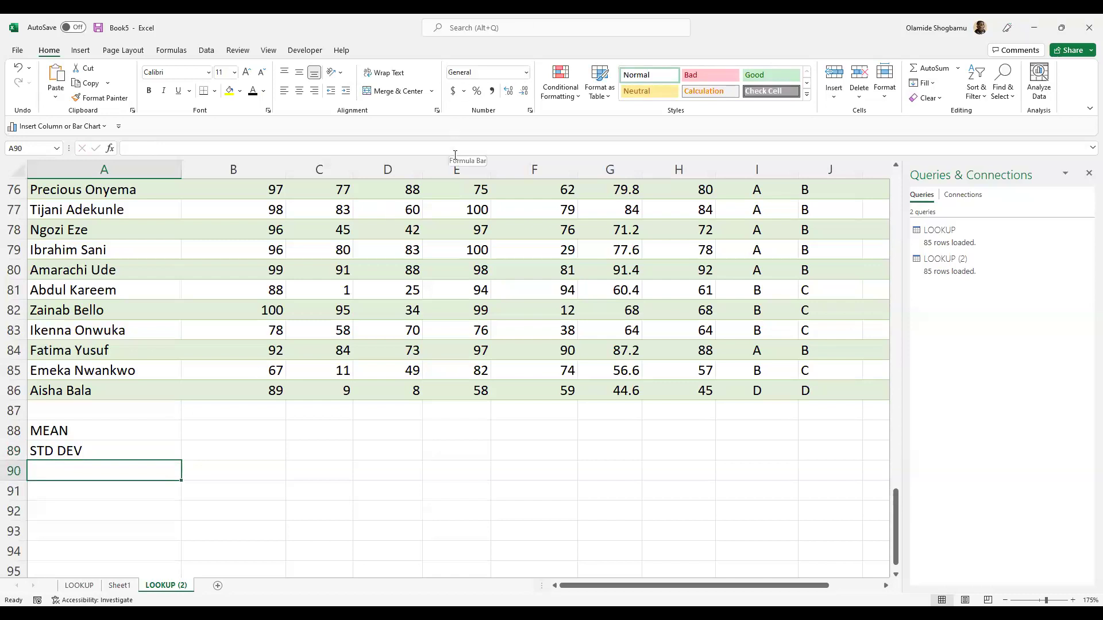
pyautogui.write('G')
pyautogui.press('BackSpace')
pyautogui.write('VAR')
pyautogui.click(218, 414)
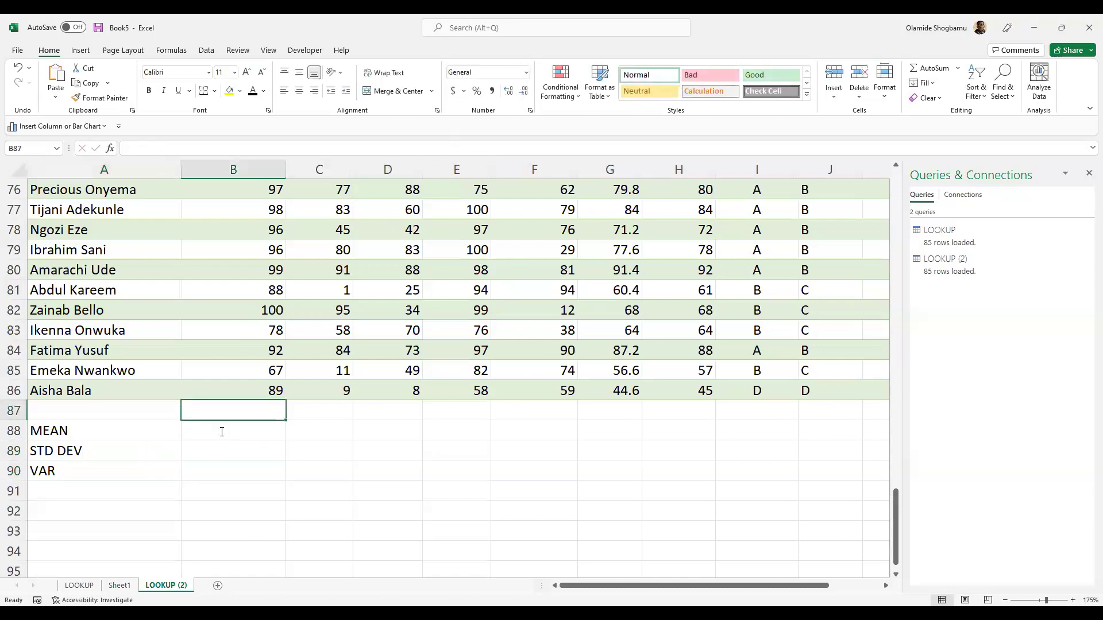
pyautogui.click(221, 432)
pyautogui.write('=')
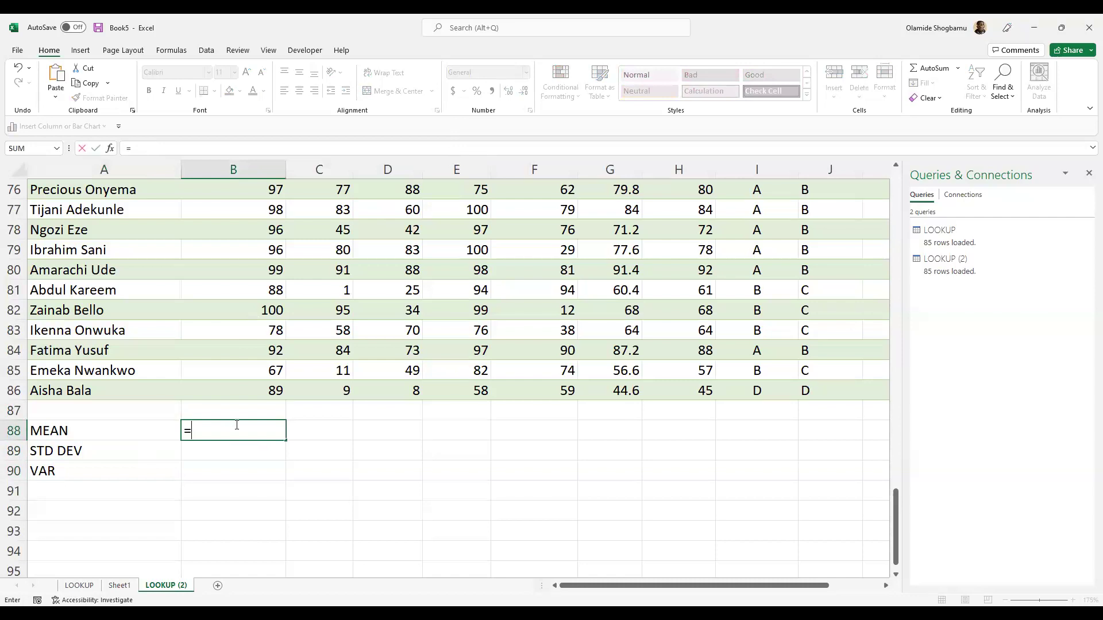
pyautogui.write('AVER')
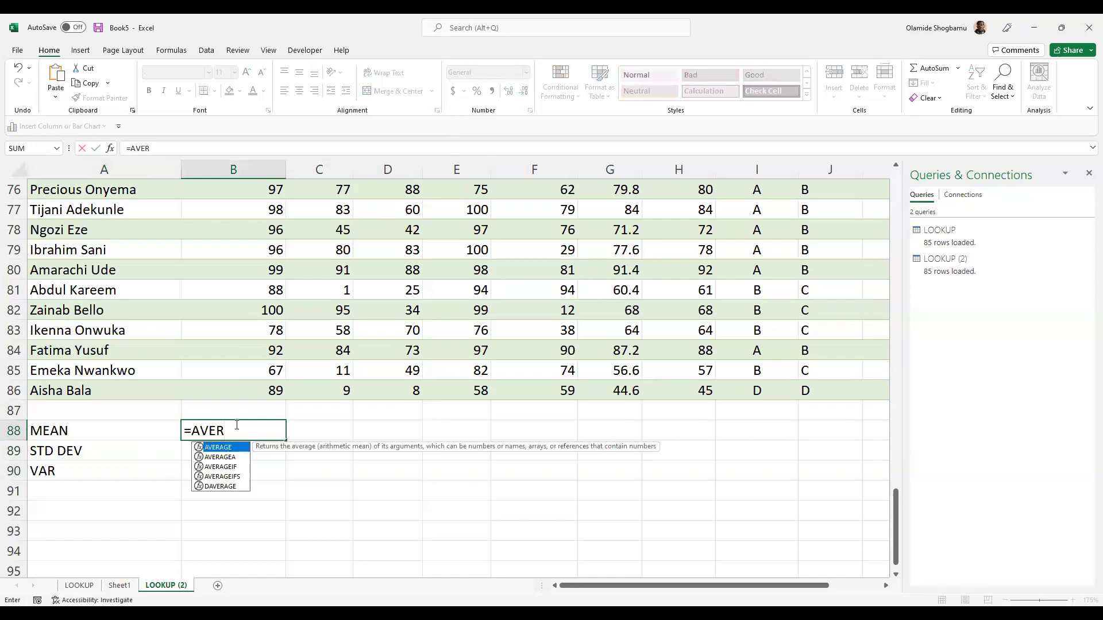
# - Start B88's AVERAGE formula with its range beginning at the first Mathematics score
pyautogui.press('Tab')
pyautogui.scroll(3, 591, 313)
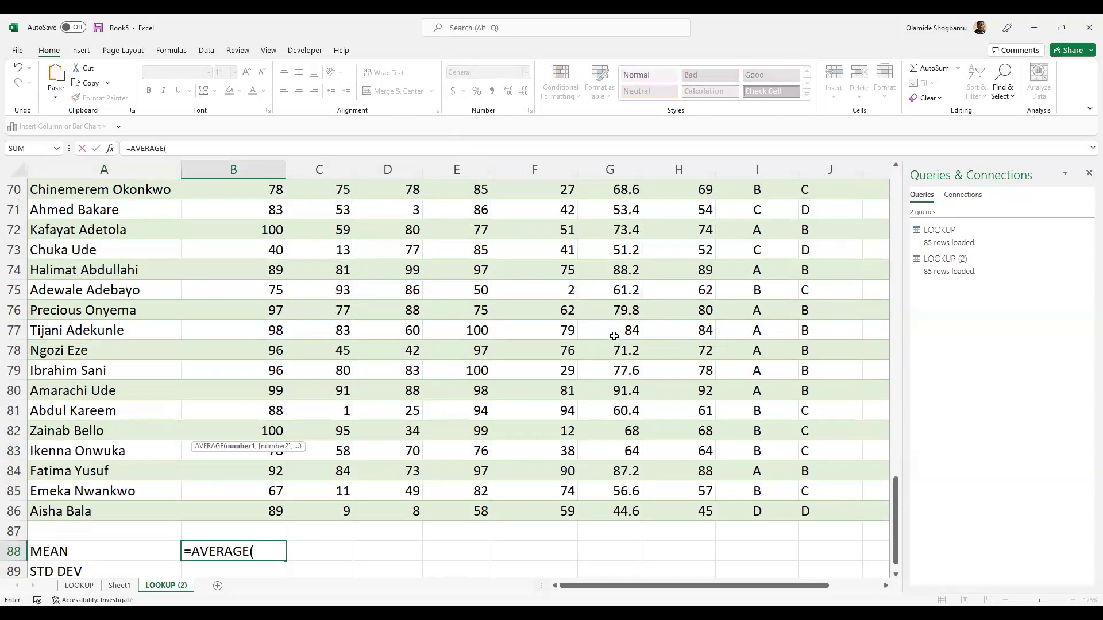
pyautogui.scroll(16, 591, 313)
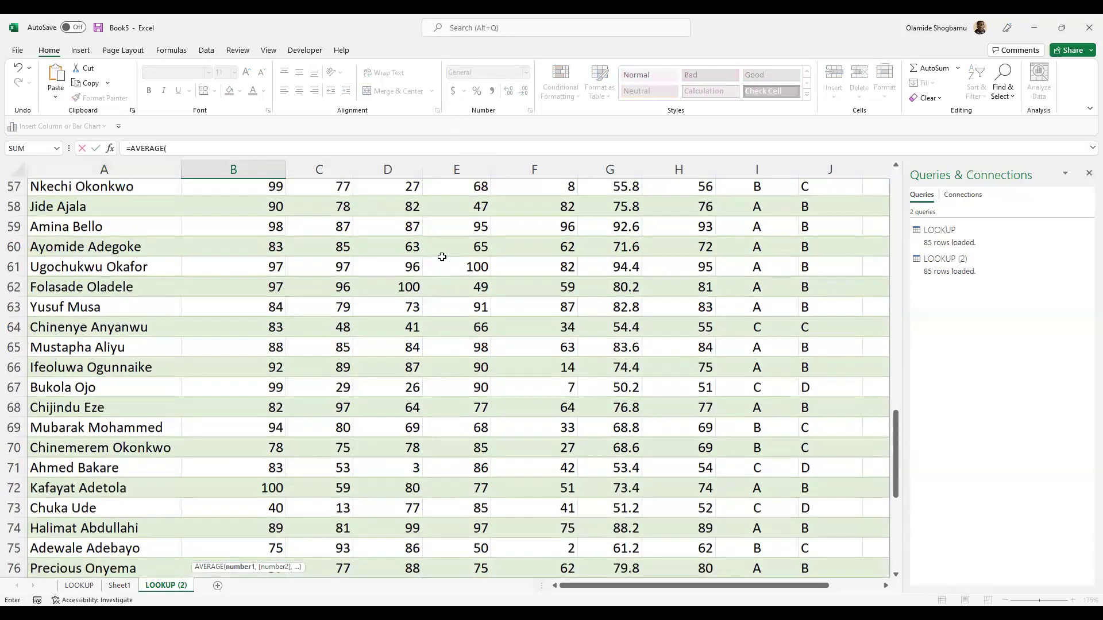
pyautogui.scroll(7, 348, 229)
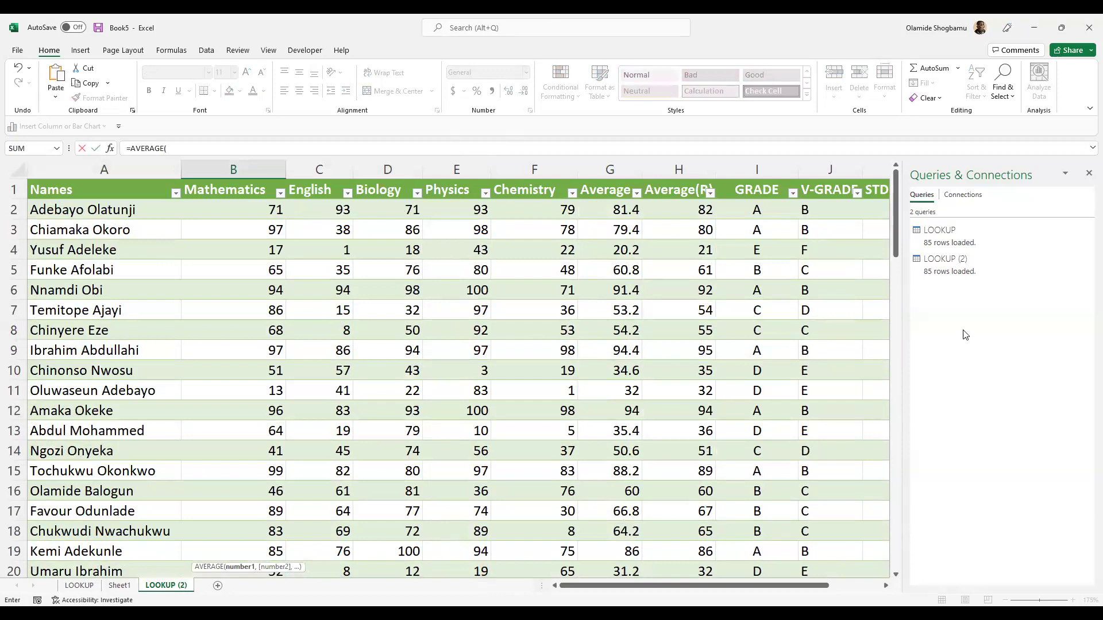
pyautogui.scroll(-4, 898, 339)
pyautogui.scroll(-20, 898, 338)
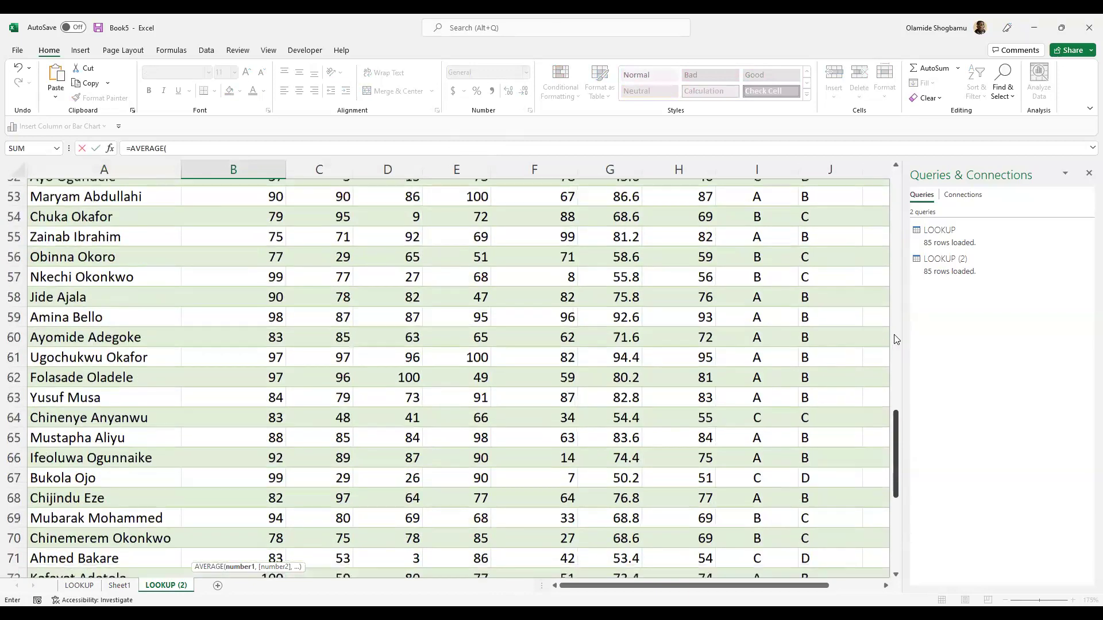
pyautogui.scroll(-1, 757, 346)
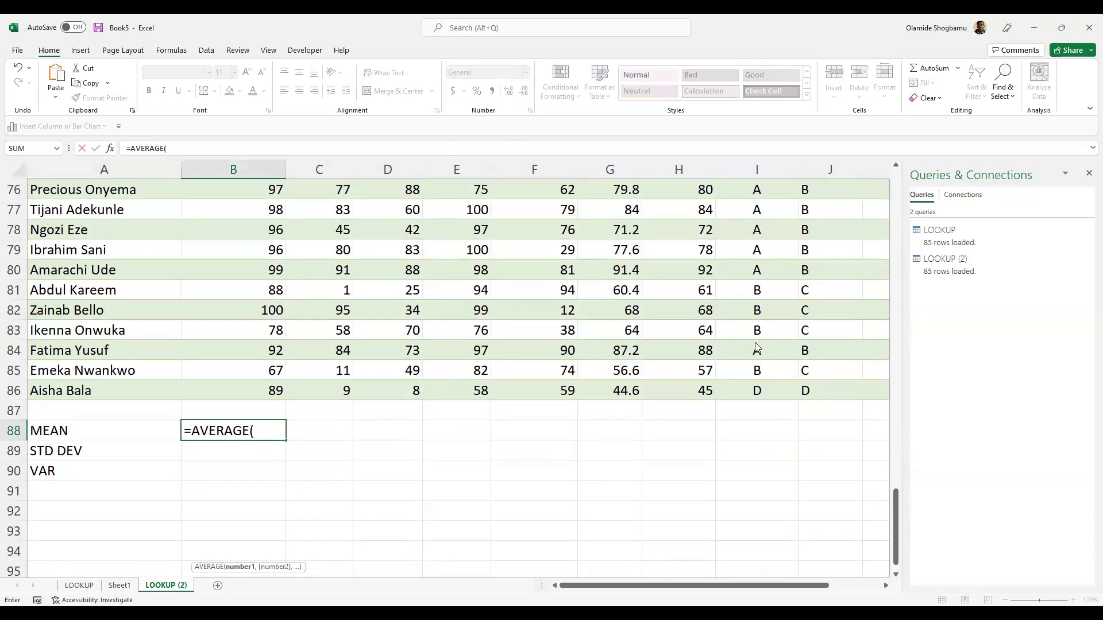
pyautogui.scroll(1, 758, 347)
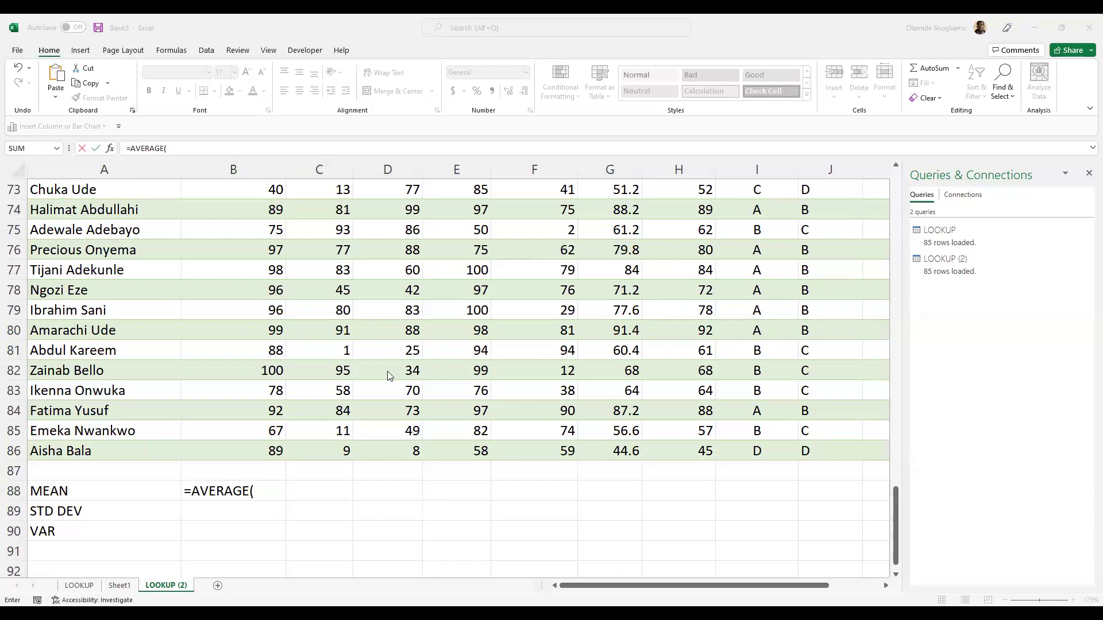
pyautogui.scroll(14, 230, 402)
pyautogui.scroll(10, 270, 308)
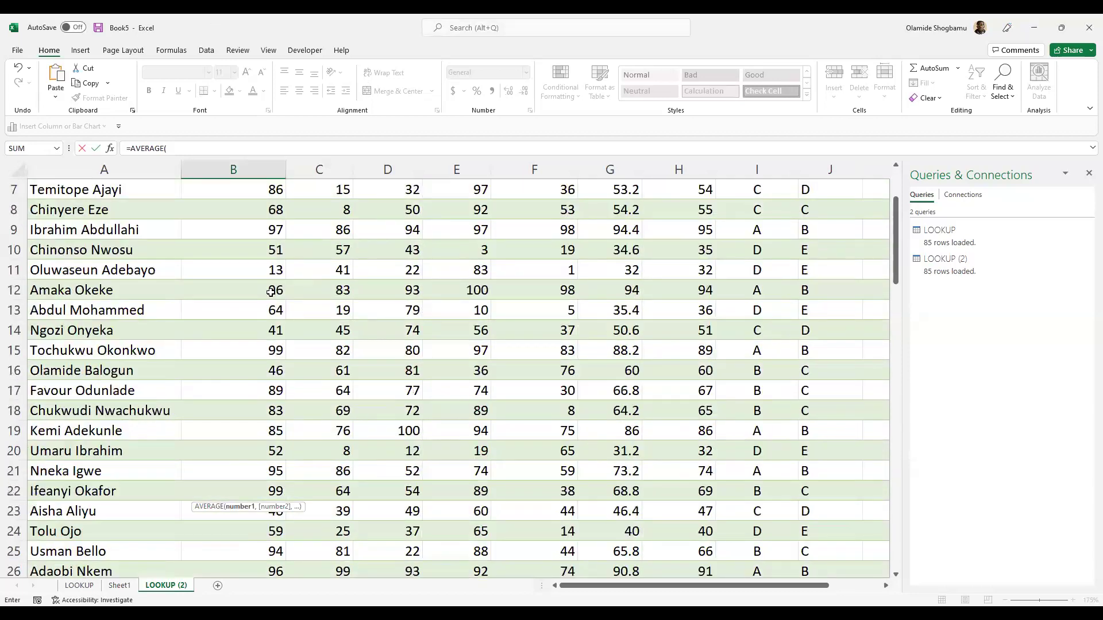
pyautogui.click(266, 210)
# - Extend the range to the whole Mathematics column and commit, giving 80.10588235
pyautogui.scroll(-2, 267, 270)
pyautogui.scroll(-20, 268, 271)
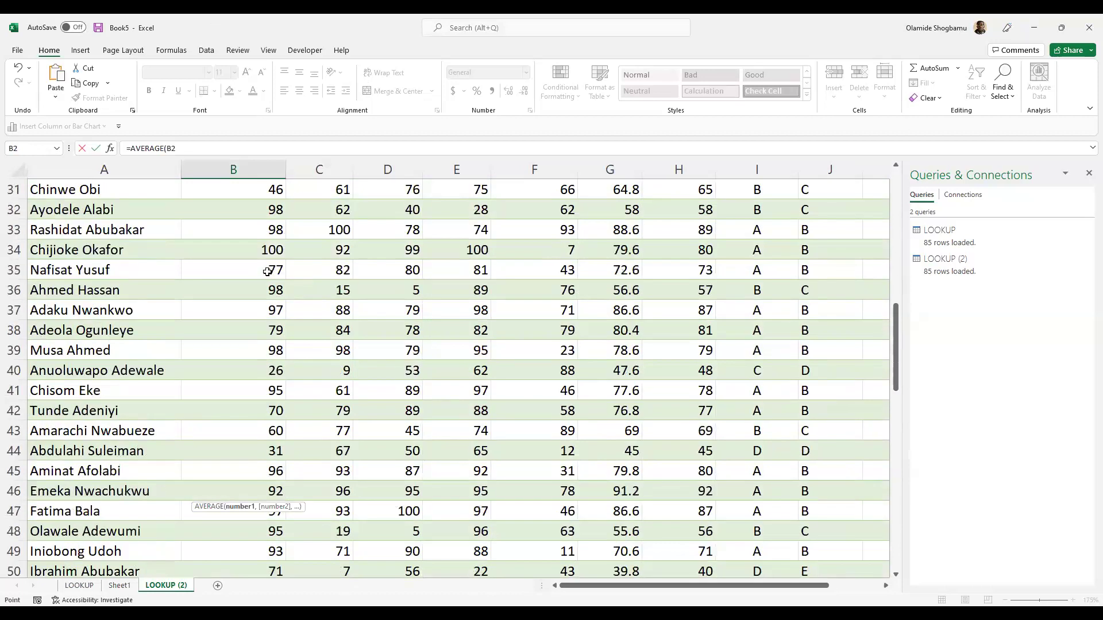
pyautogui.scroll(-4, 268, 303)
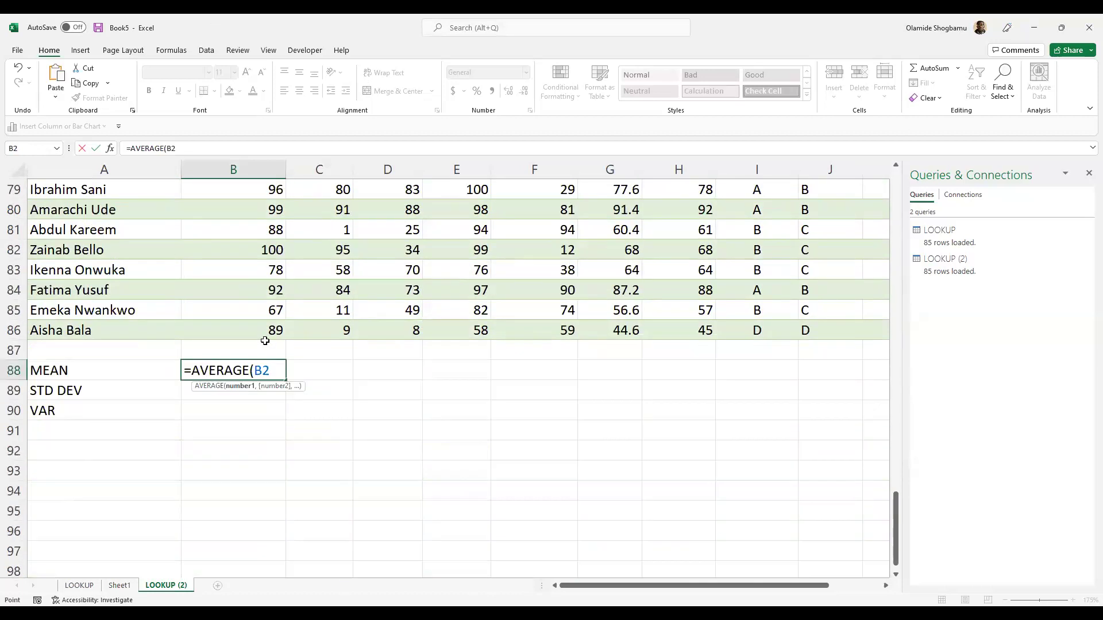
pyautogui.keyDown('shift'); pyautogui.click(265, 330); pyautogui.keyUp('shift')
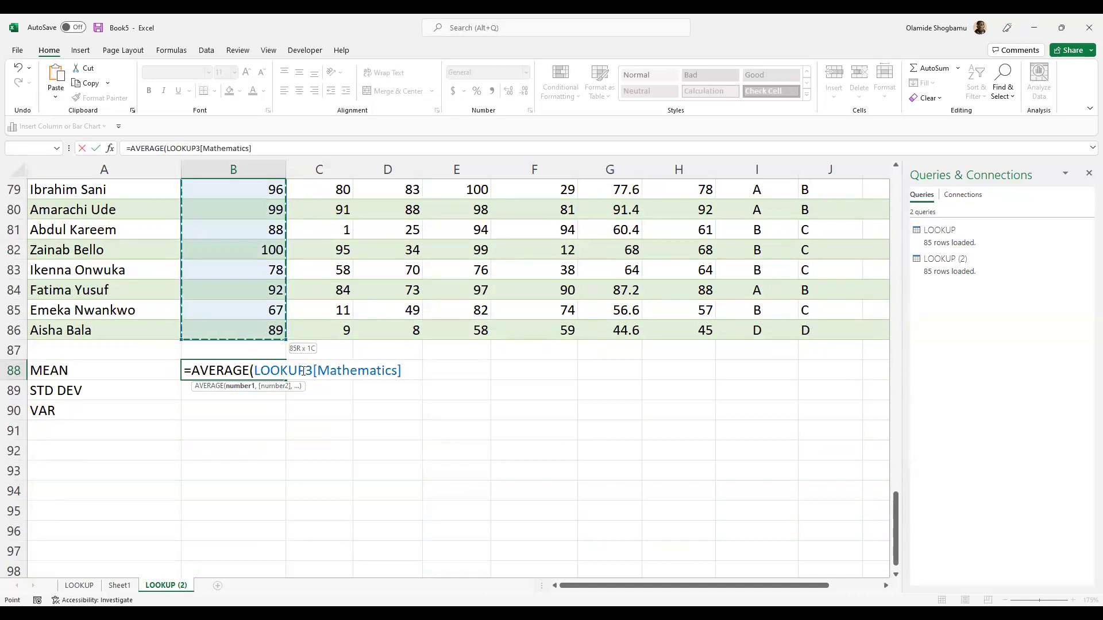
pyautogui.write(')')
pyautogui.press('Return')
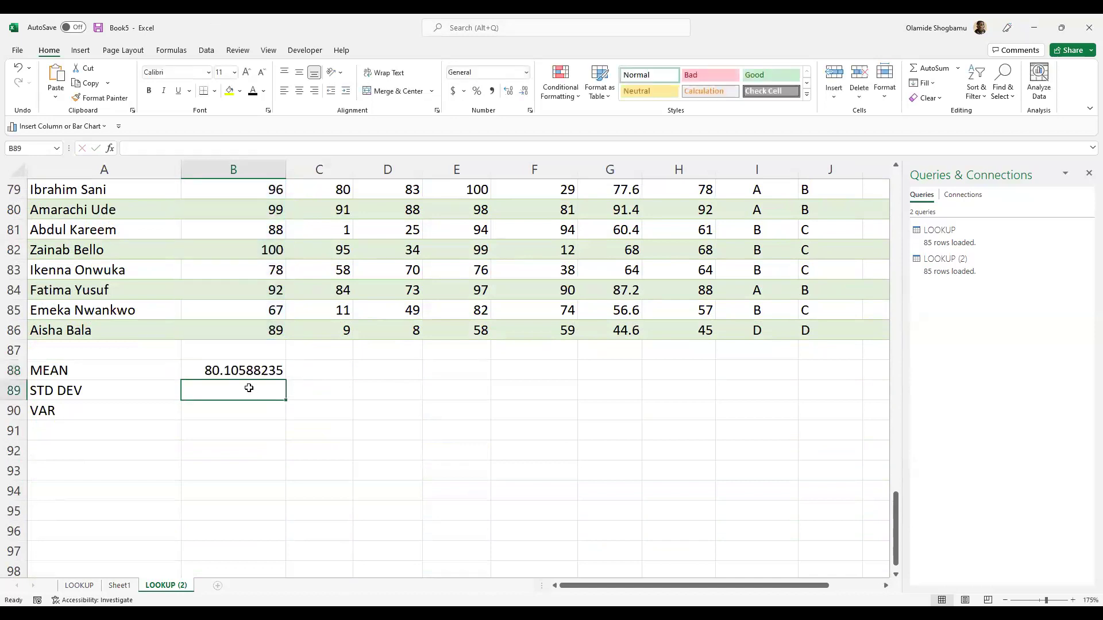
# - Round B88's Mathematics mean to two decimals (80.11), undoing a trial fill to B90
pyautogui.click(270, 364)
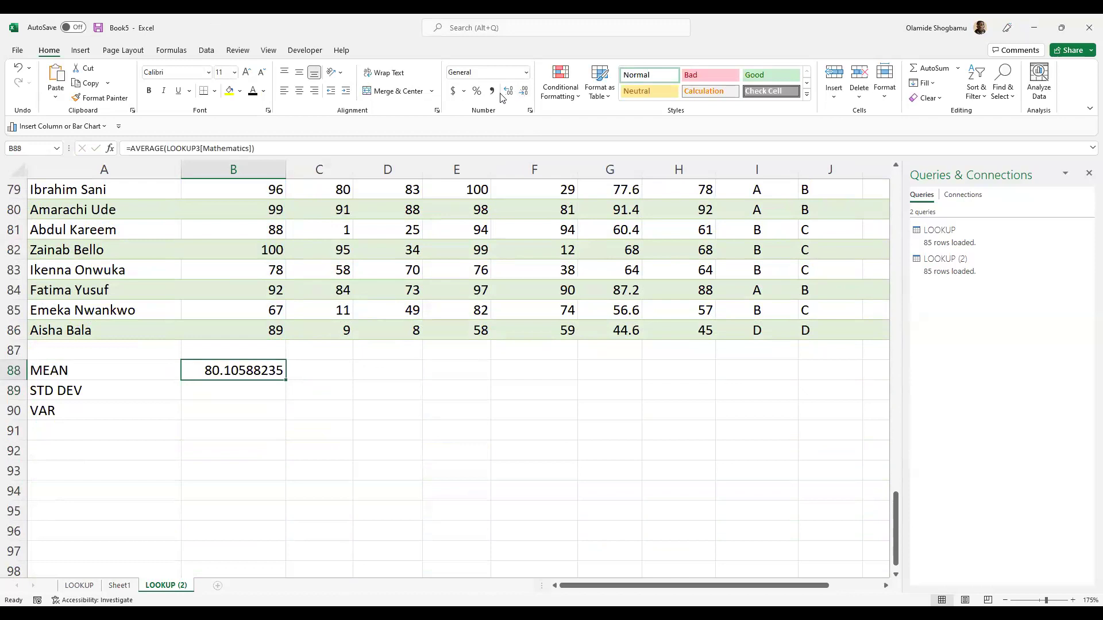
pyautogui.click(524, 92)
pyautogui.click(524, 94)
pyautogui.click(525, 92)
pyautogui.click(524, 92)
pyautogui.click(524, 92)
pyautogui.click(524, 92)
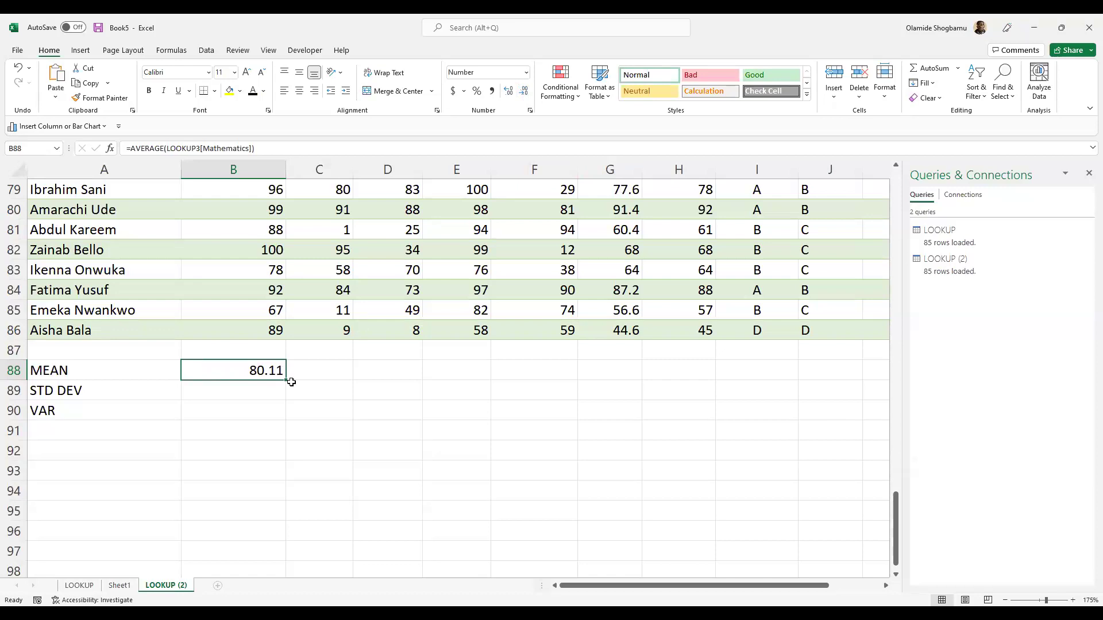
pyautogui.moveTo(290, 382); pyautogui.dragTo(290, 423)
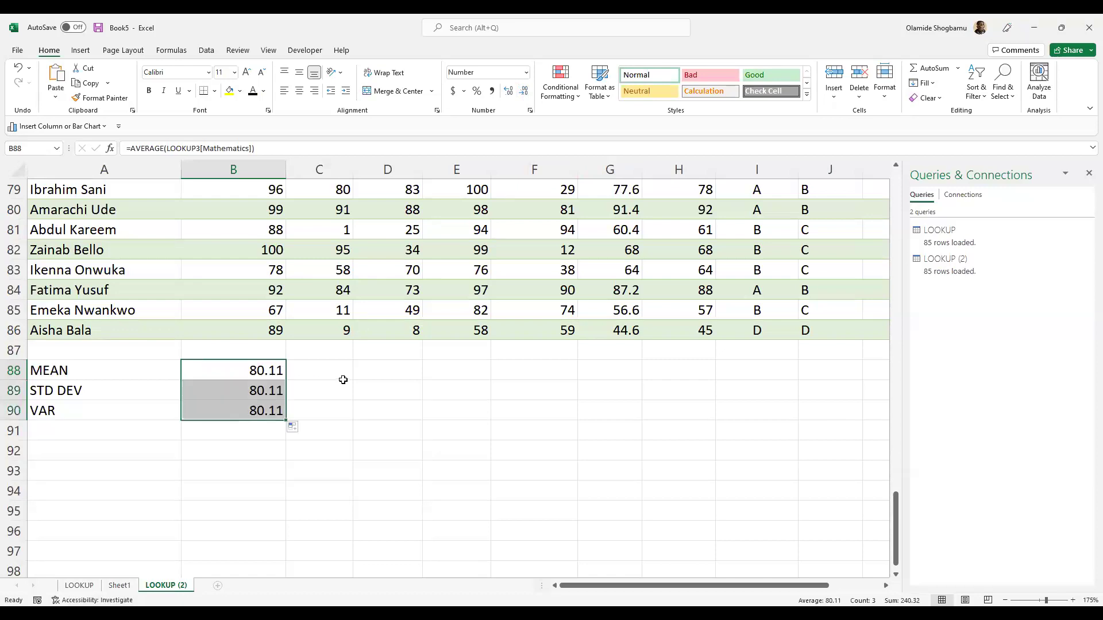
pyautogui.click(344, 386)
pyautogui.hotkey('ctrl', 'z')
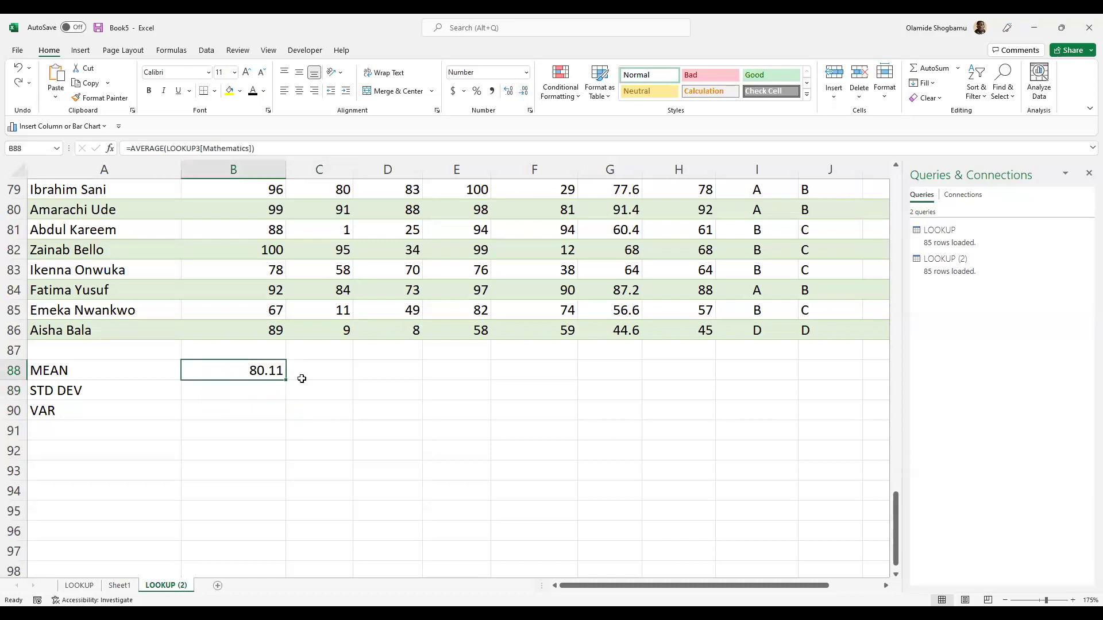
# - Copy B88 and paste the mean formula across C88:F88
pyautogui.click(391, 379)
pyautogui.click(280, 376)
pyautogui.hotkey('ctrl', 'c')
pyautogui.click(291, 375)
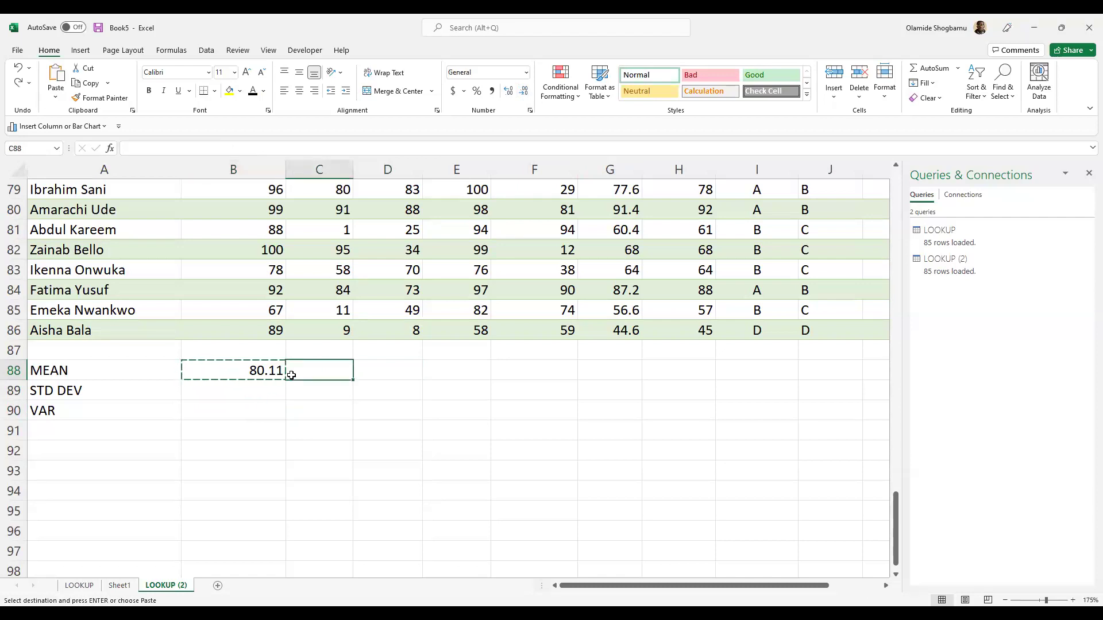
pyautogui.hotkey('shift', 'Right')
pyautogui.hotkey('shift', 'Right')
pyautogui.hotkey('shift', 'Right')
pyautogui.hotkey('shift', 'Right')
pyautogui.hotkey('shift', 'Left')
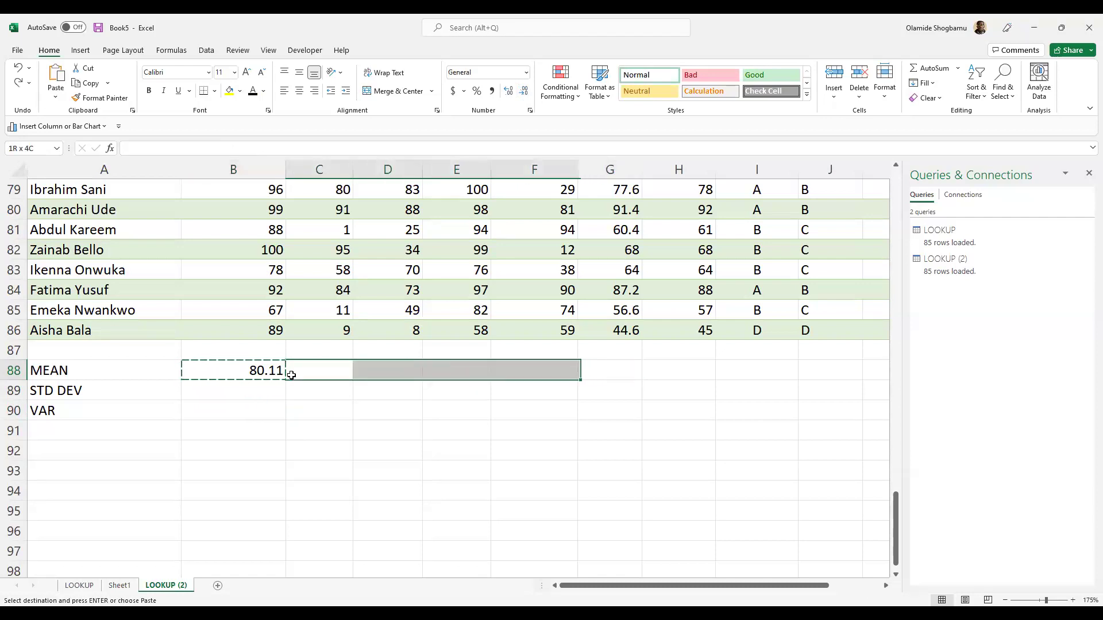
pyautogui.hotkey('ctrl', 'v')
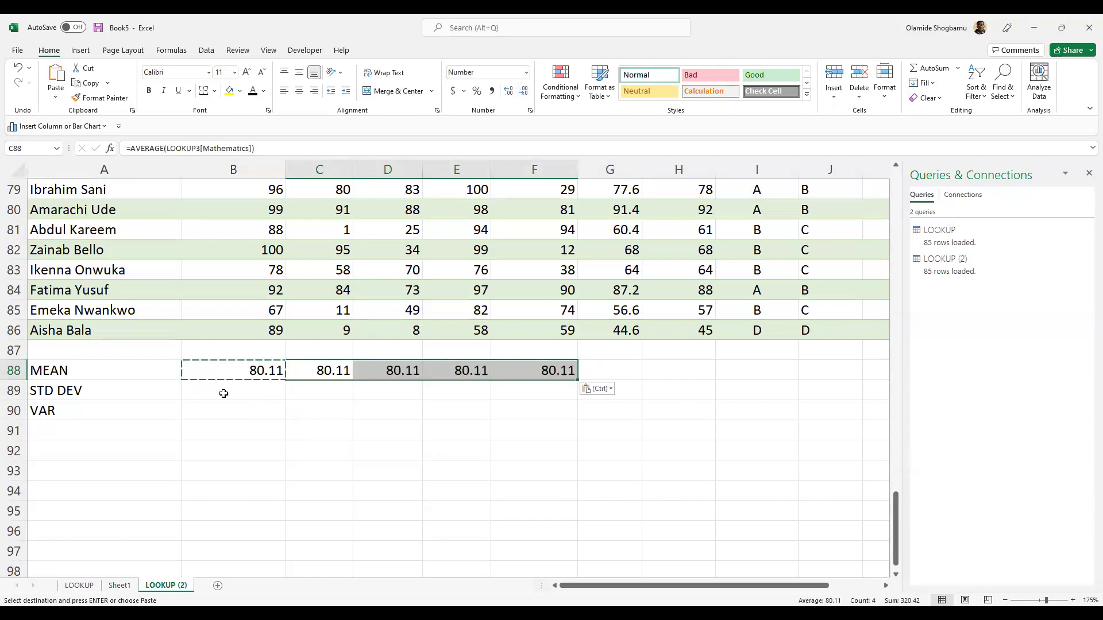
# - Inspect B88's formula, undo the paste into C88:F88, and copy B88 again
pyautogui.click(233, 372)
pyautogui.doubleClick(233, 372)
pyautogui.click(495, 377)
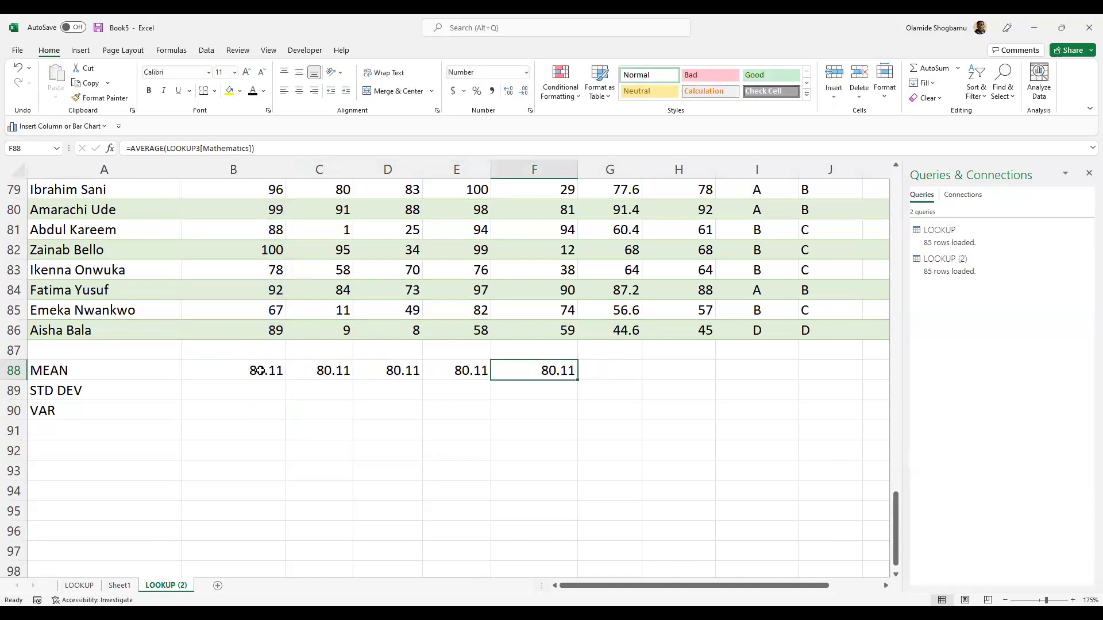
pyautogui.click(284, 373)
pyautogui.hotkey('ctrl', 'z')
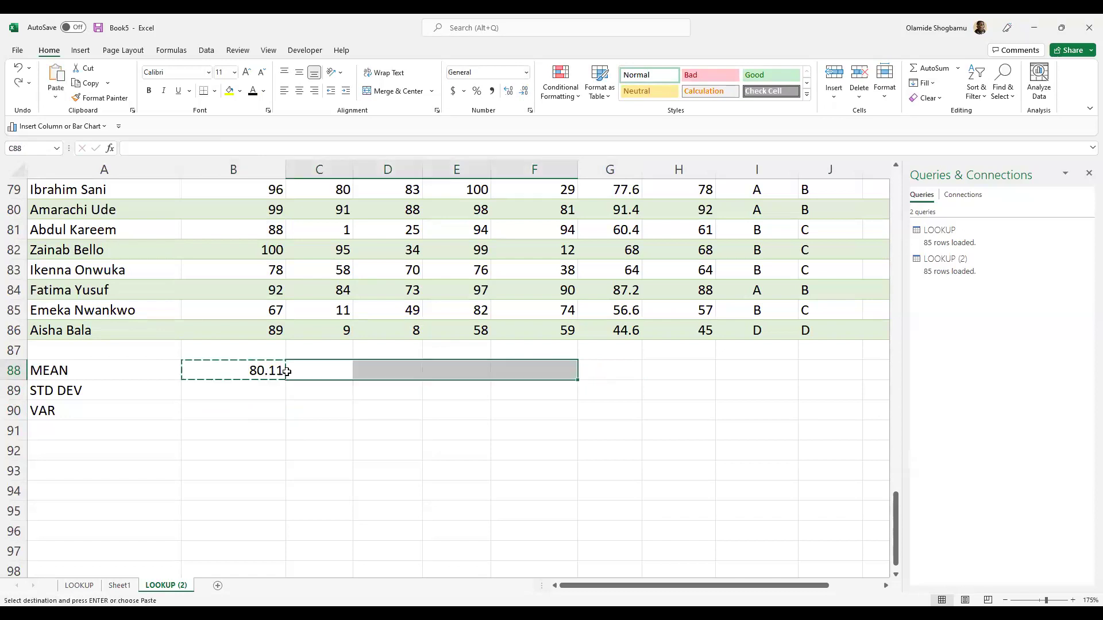
pyautogui.click(239, 376)
pyautogui.hotkey('ctrl', 'c')
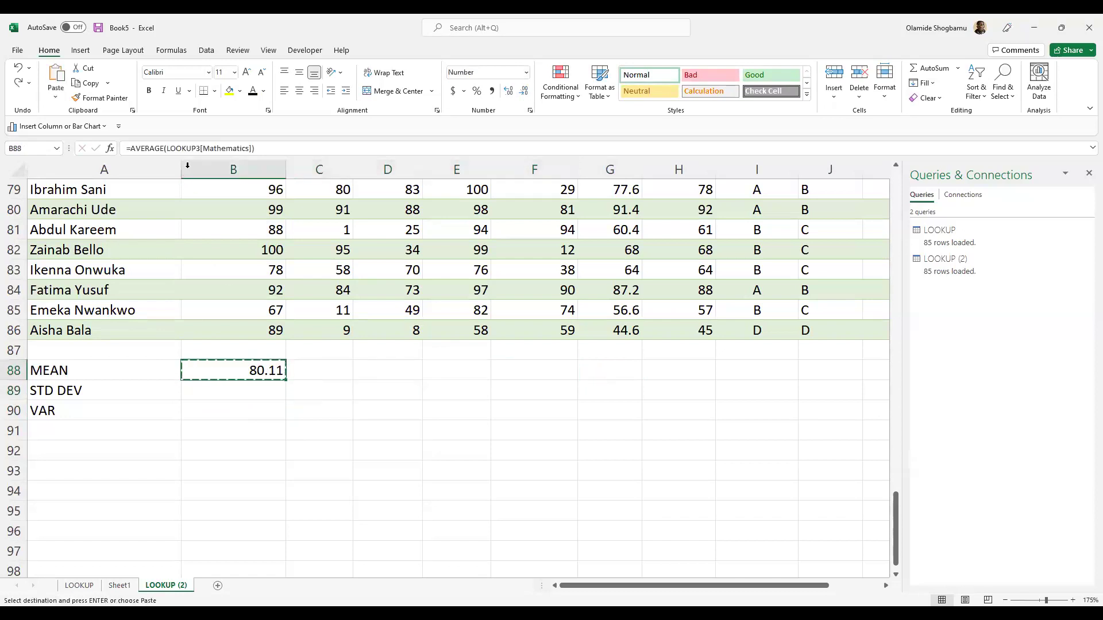
pyautogui.click(204, 148)
# - Change B88's formula to =AVERAGE(B2:B86), still showing 80.11
pyautogui.click(252, 148)
pyautogui.scroll(2, 218, 179)
pyautogui.scroll(-3, 216, 178)
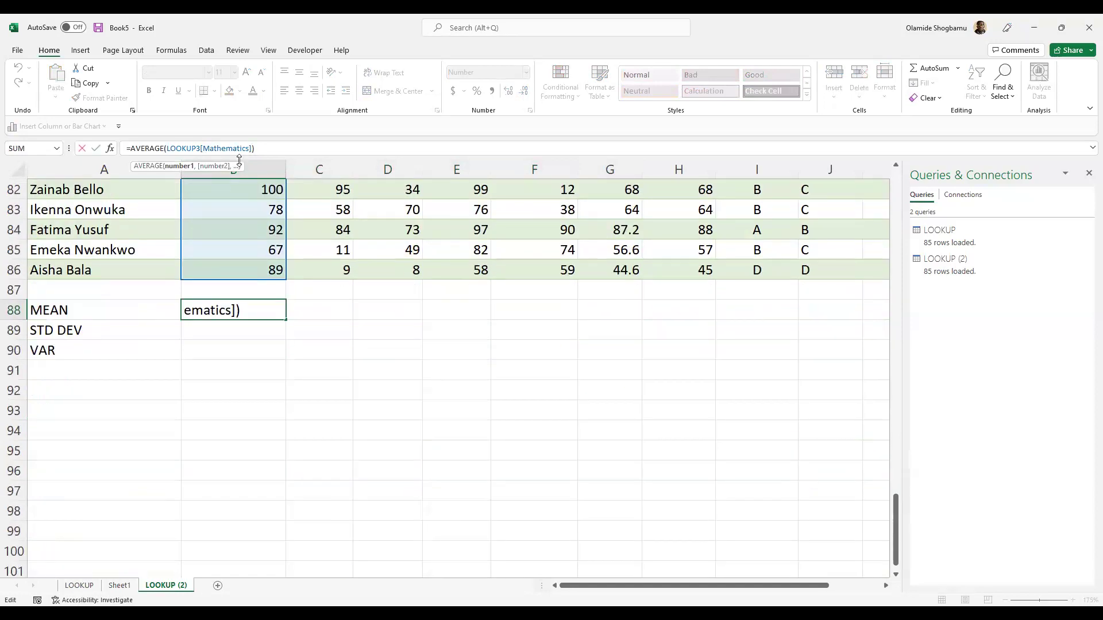
pyautogui.press('BackSpace')
pyautogui.press('BackSpace')
pyautogui.press('BackSpace')
pyautogui.press('BackSpace')
pyautogui.press('BackSpace')
pyautogui.press('BackSpace')
pyautogui.press('BackSpace')
pyautogui.press('BackSpace')
pyautogui.press('BackSpace')
pyautogui.press('BackSpace')
pyautogui.press('BackSpace')
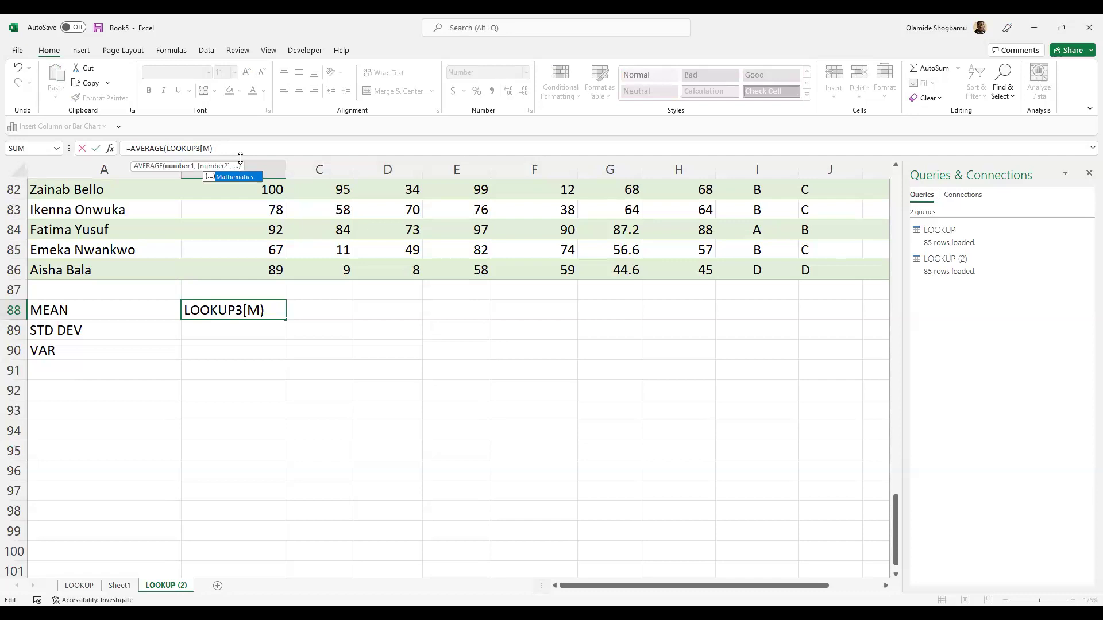
pyautogui.press('BackSpace')
pyautogui.press('BackSpace')
pyautogui.press('BackSpace')
pyautogui.press('BackSpace')
pyautogui.press('BackSpace')
pyautogui.press('BackSpace')
pyautogui.press('BackSpace')
pyautogui.press('BackSpace')
pyautogui.press('BackSpace')
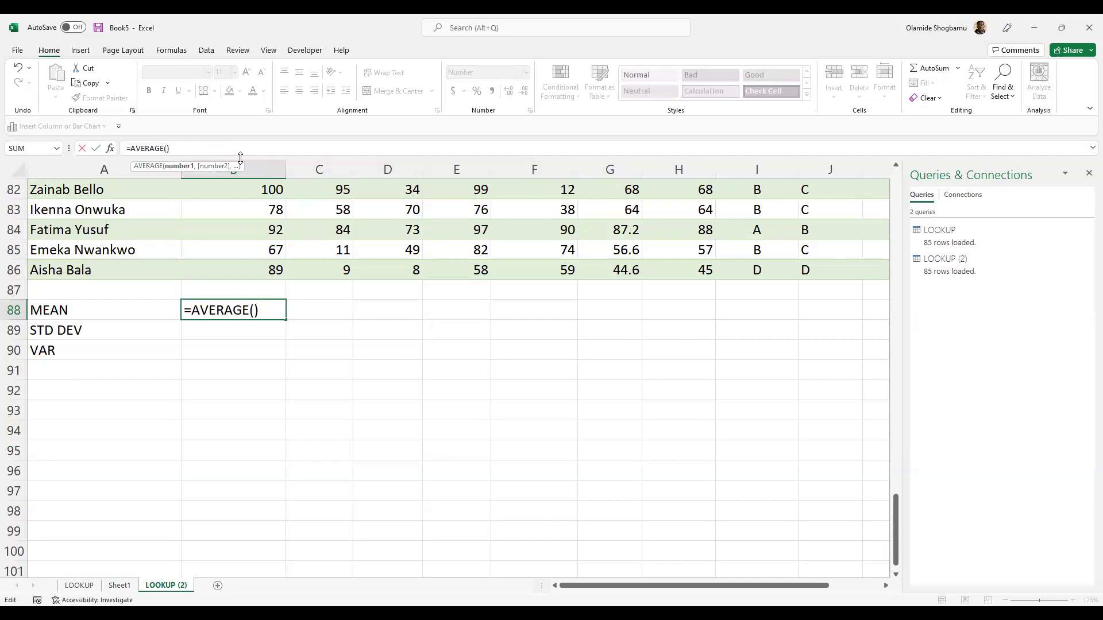
pyautogui.write('B')
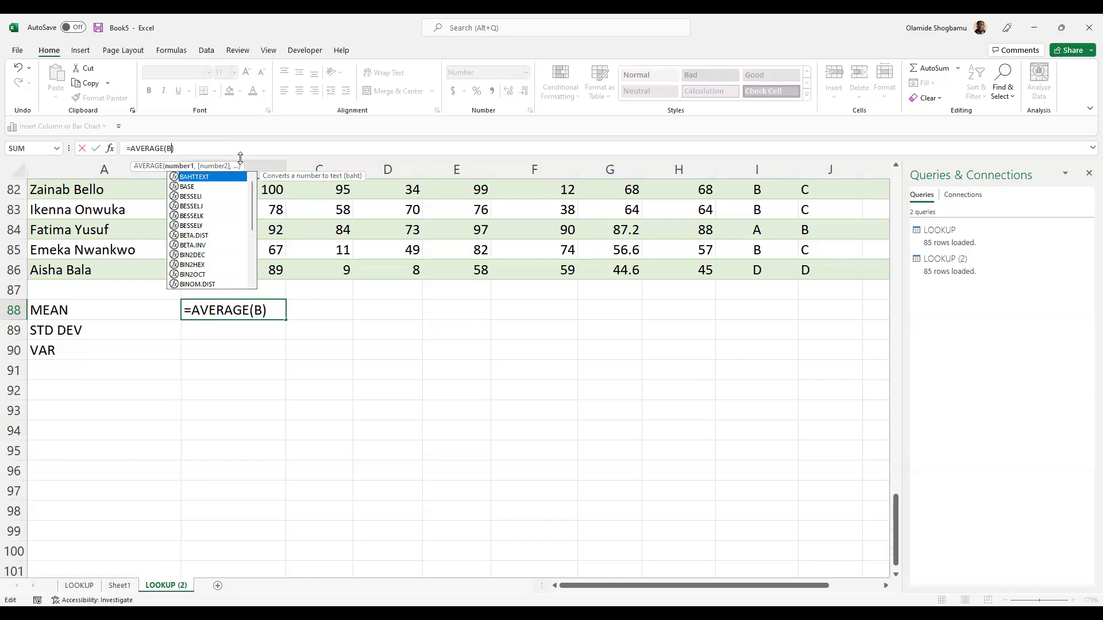
pyautogui.write('2:')
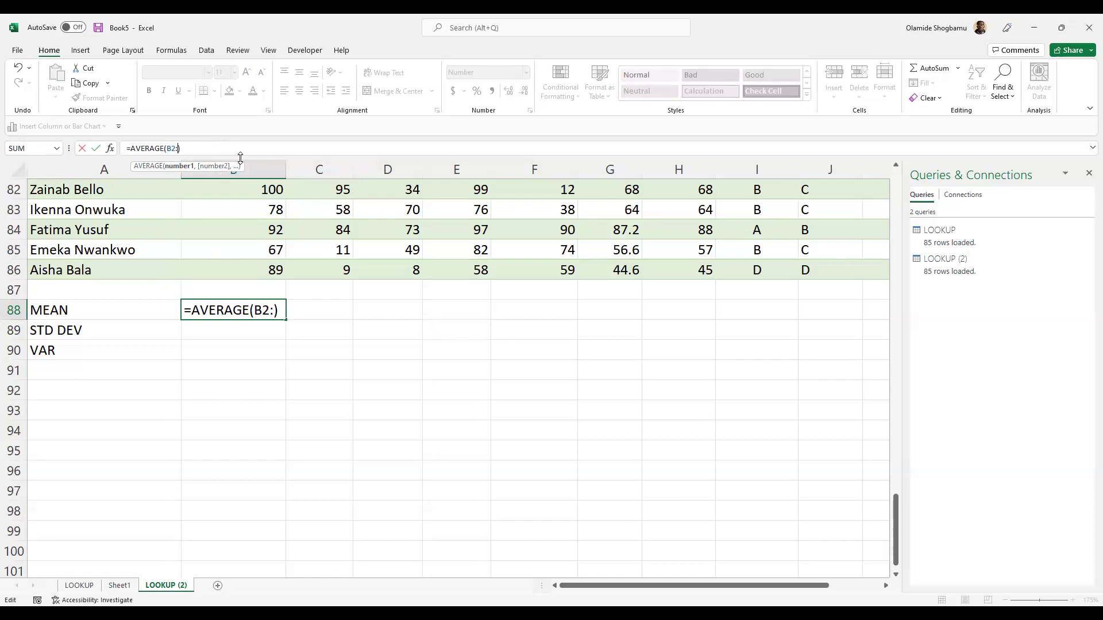
pyautogui.write('B86')
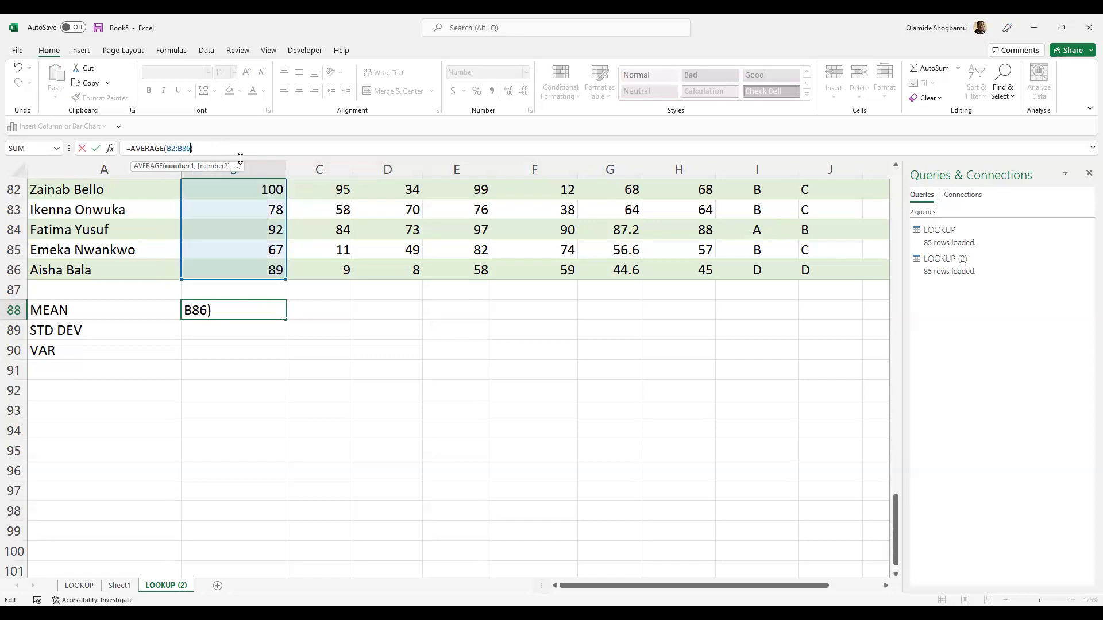
pyautogui.press('Return')
pyautogui.doubleClick(260, 305)
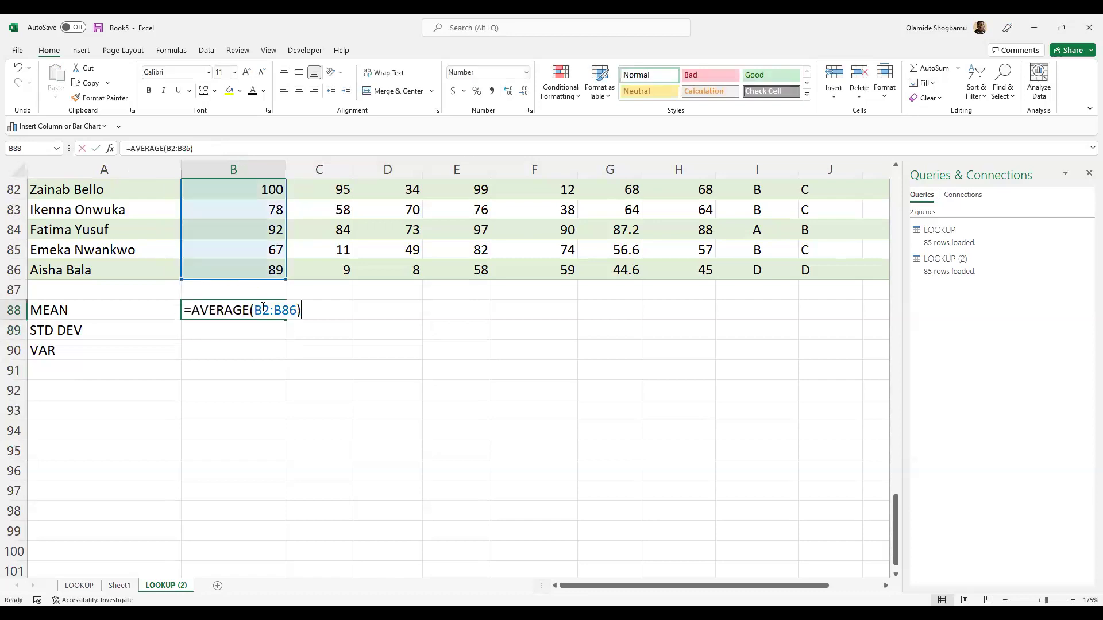
pyautogui.press('Escape')
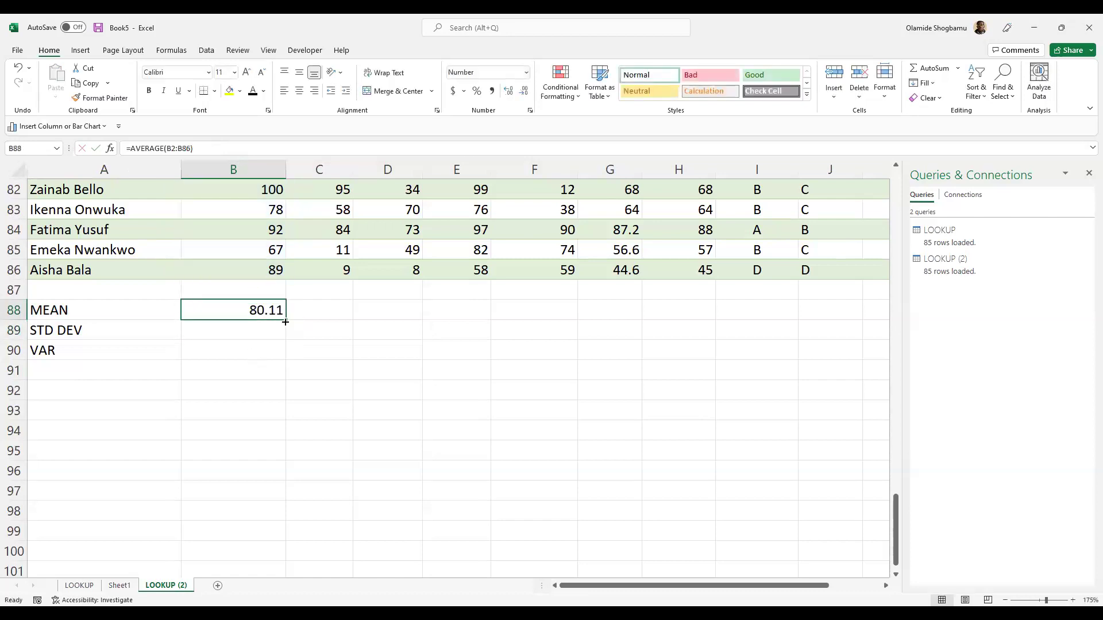
# - Fill the mean formula right into C88, giving =AVERAGE(C2:C86) and 62.69
pyautogui.doubleClick(285, 320)
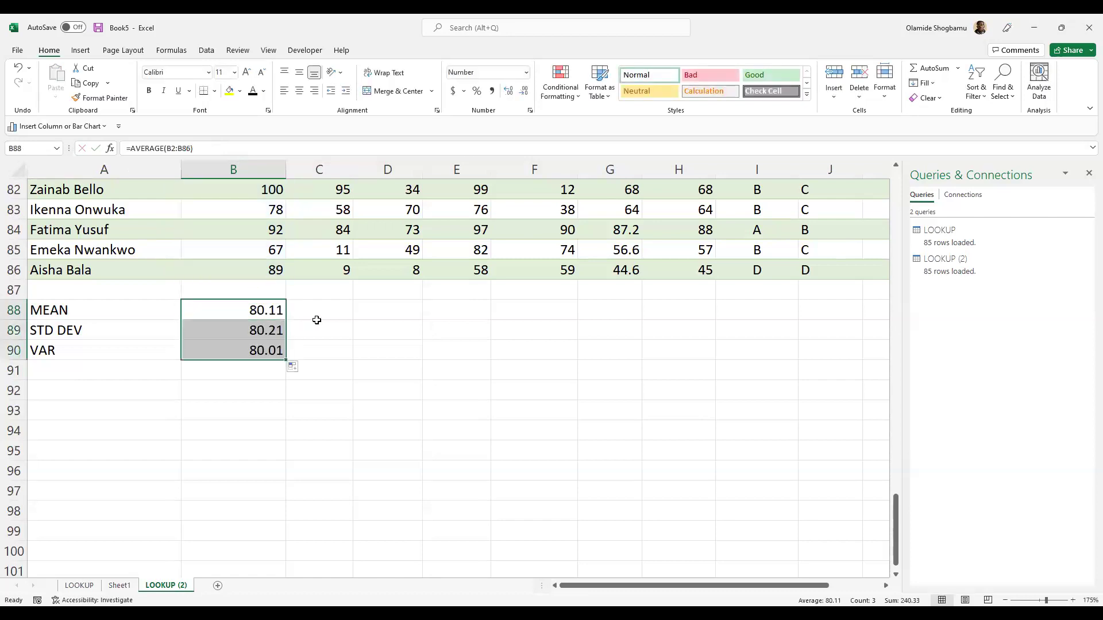
pyautogui.hotkey('ctrl', 'z')
pyautogui.moveTo(286, 319); pyautogui.dragTo(330, 322)
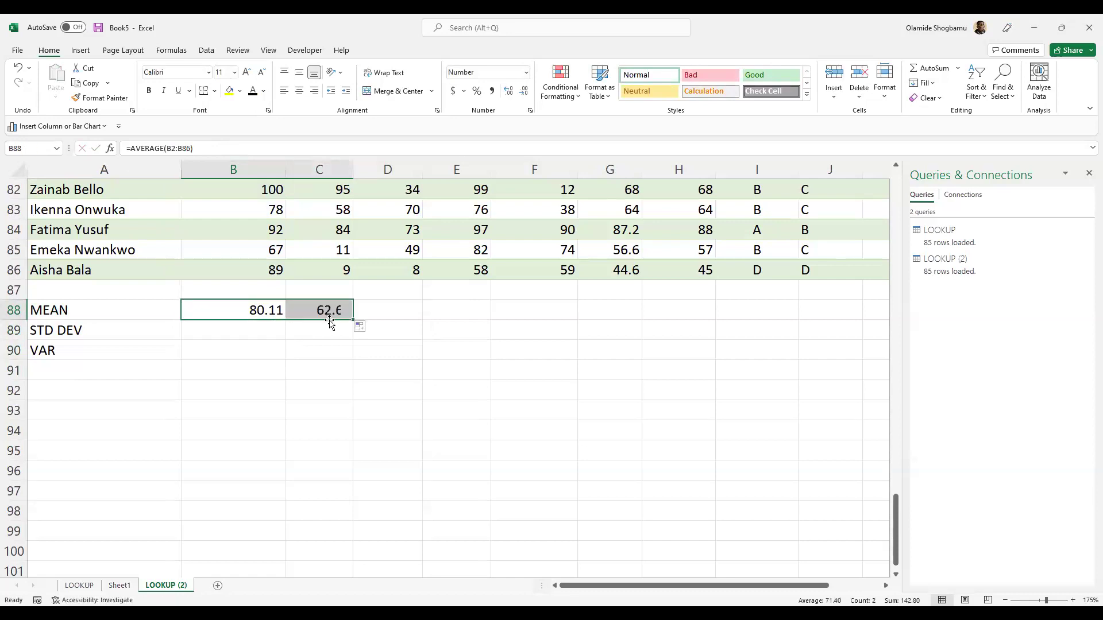
pyautogui.doubleClick(353, 320)
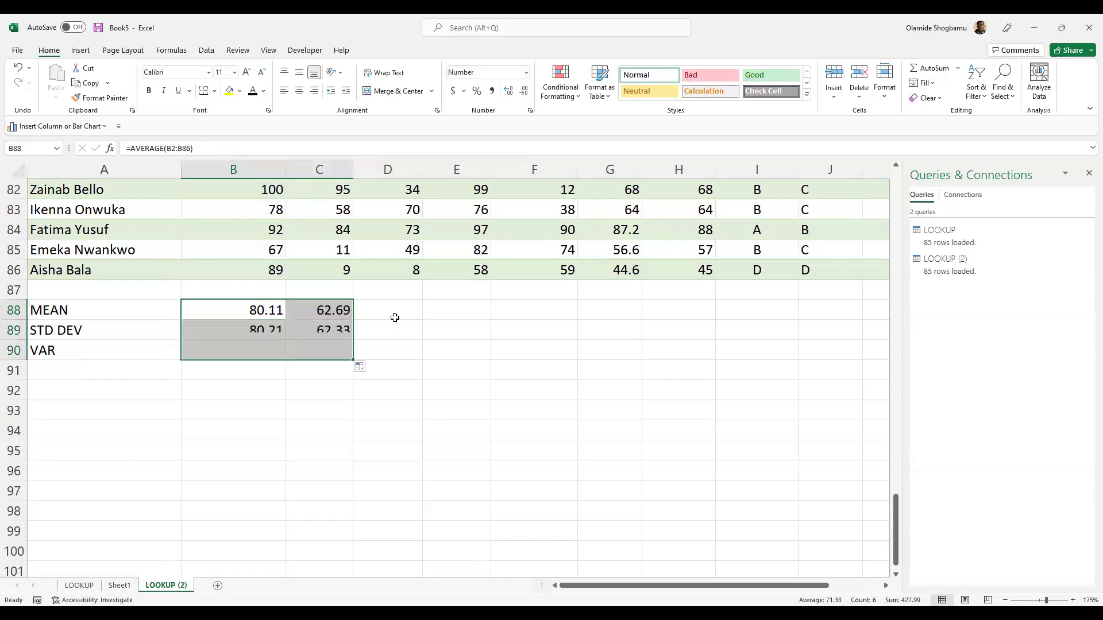
pyautogui.hotkey('ctrl', 'z')
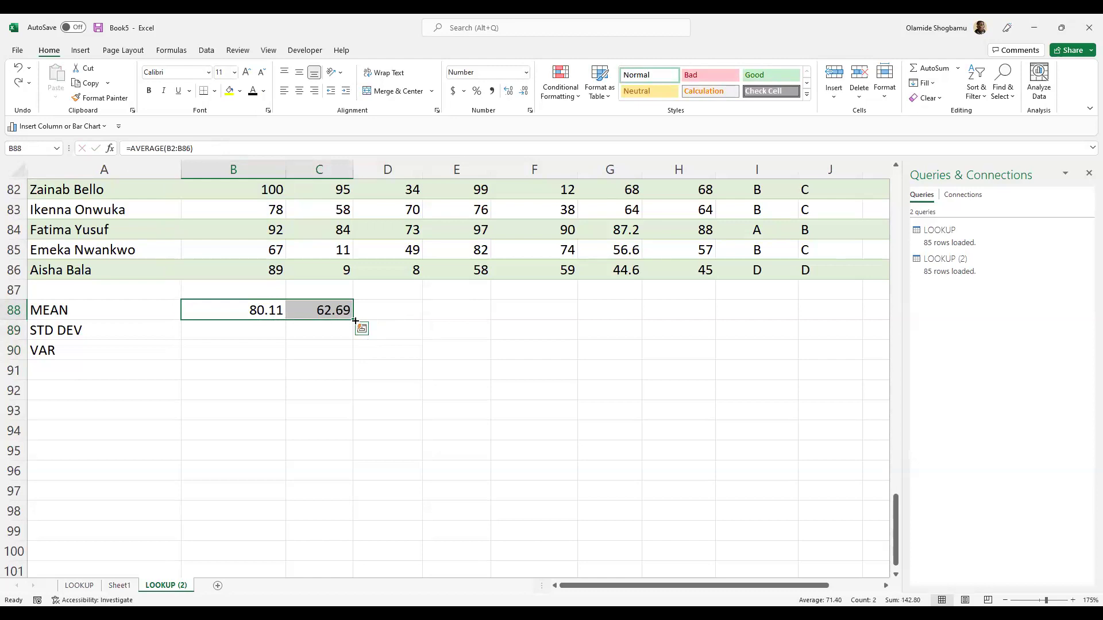
pyautogui.click(402, 316)
pyautogui.click(456, 315)
pyautogui.doubleClick(347, 315)
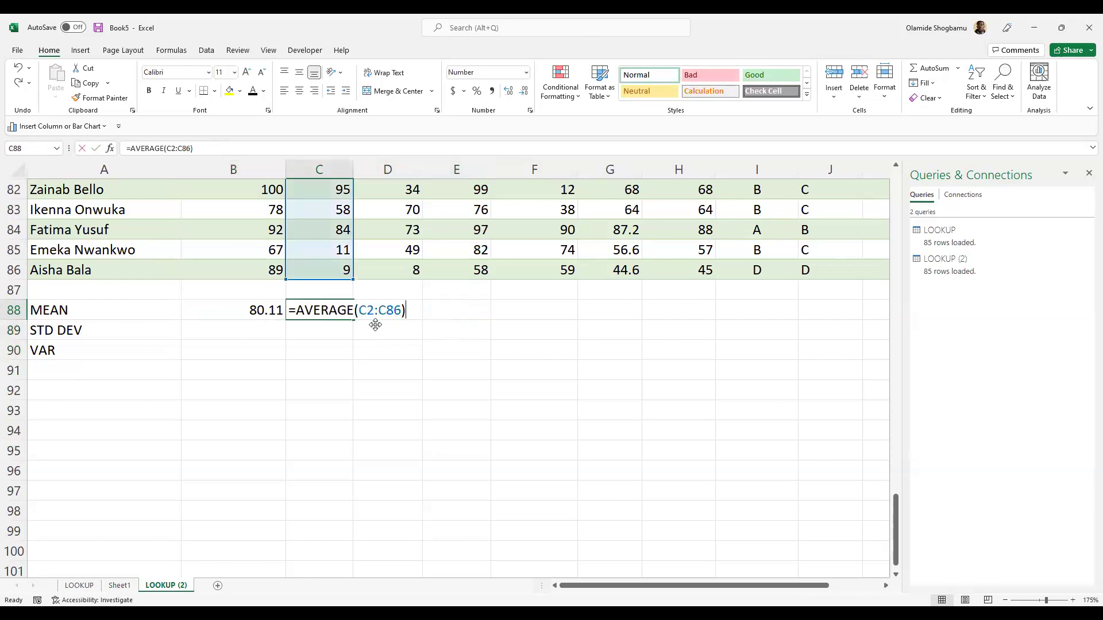
# - Copy the column C mean formula from C88
pyautogui.press('Escape')
pyautogui.hotkey('ctrl', 'c')
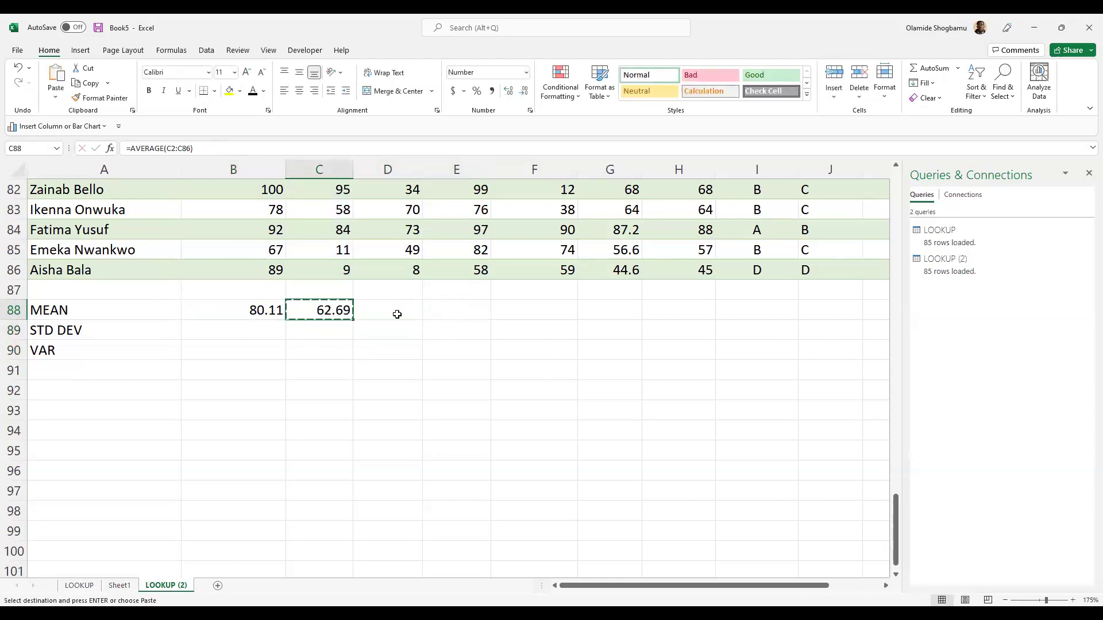
pyautogui.doubleClick(397, 314)
pyautogui.click(325, 344)
pyautogui.click(387, 313)
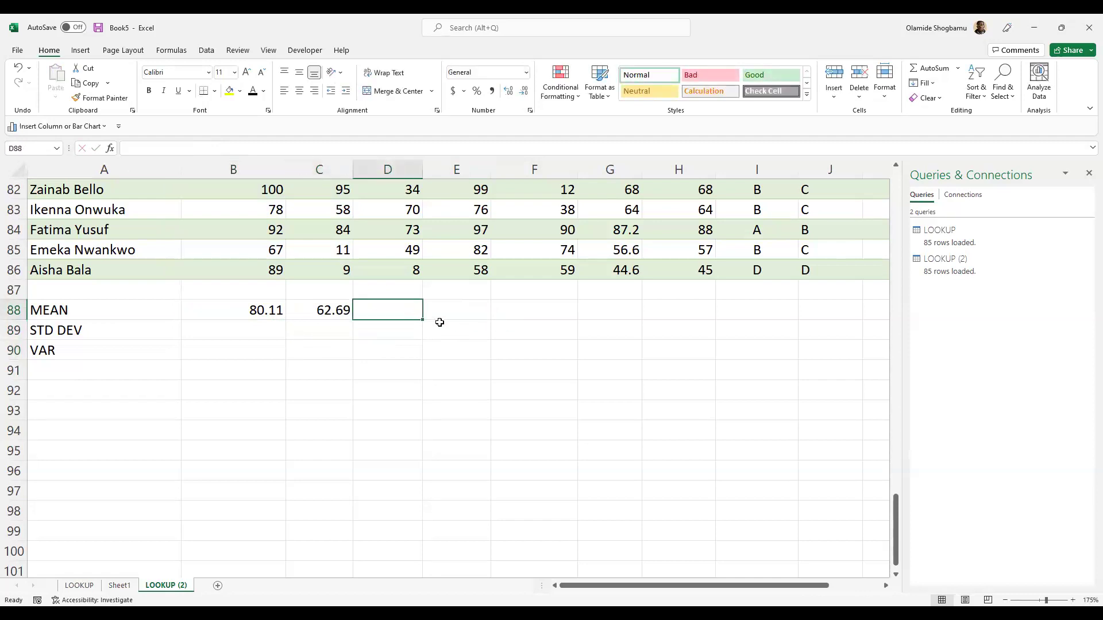
pyautogui.click(325, 316)
pyautogui.hotkey('ctrl', 'c')
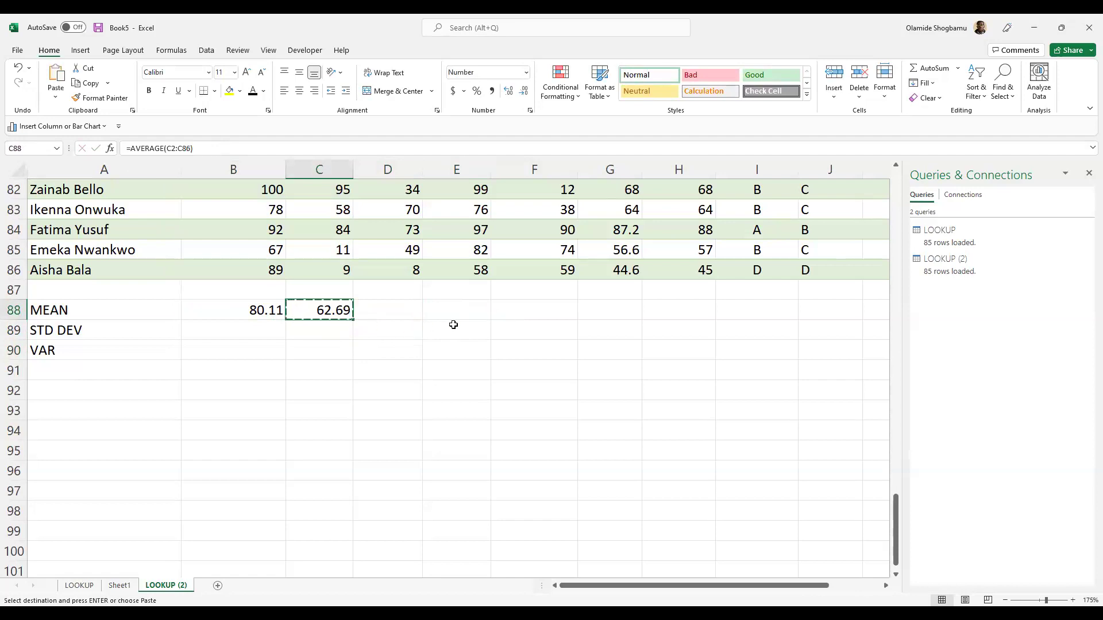
# - Paste the average into D88:F88, giving 64.01, 78.24 and 55.66
pyautogui.press('Right')
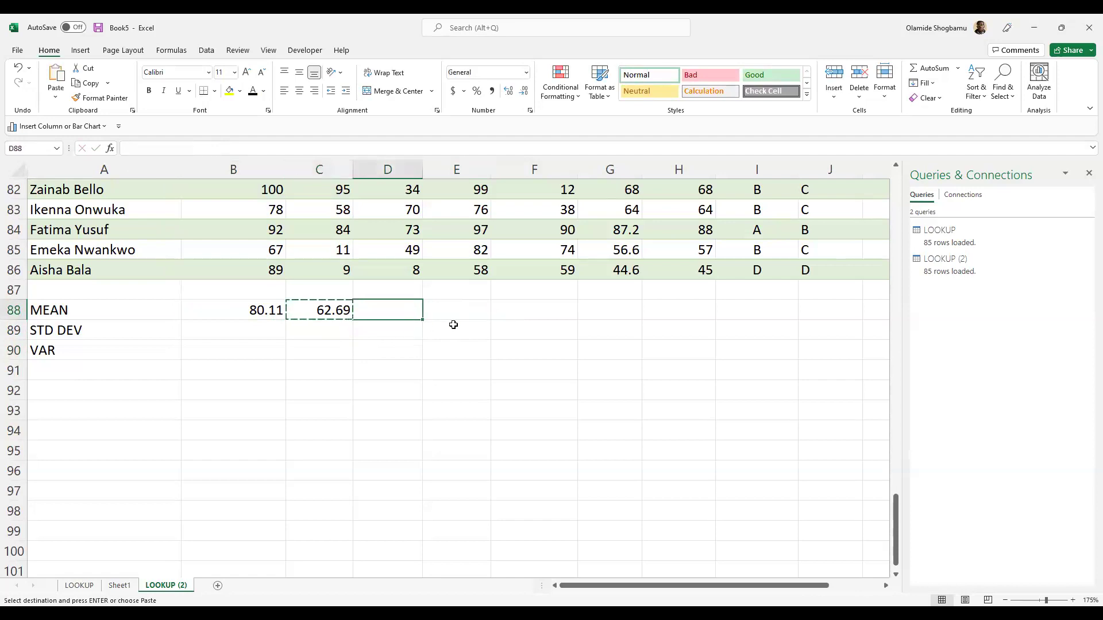
pyautogui.hotkey('shift', 'Right')
pyautogui.hotkey('shift', 'Right')
pyautogui.hotkey('shift', 'Right')
pyautogui.hotkey('shift', 'Left')
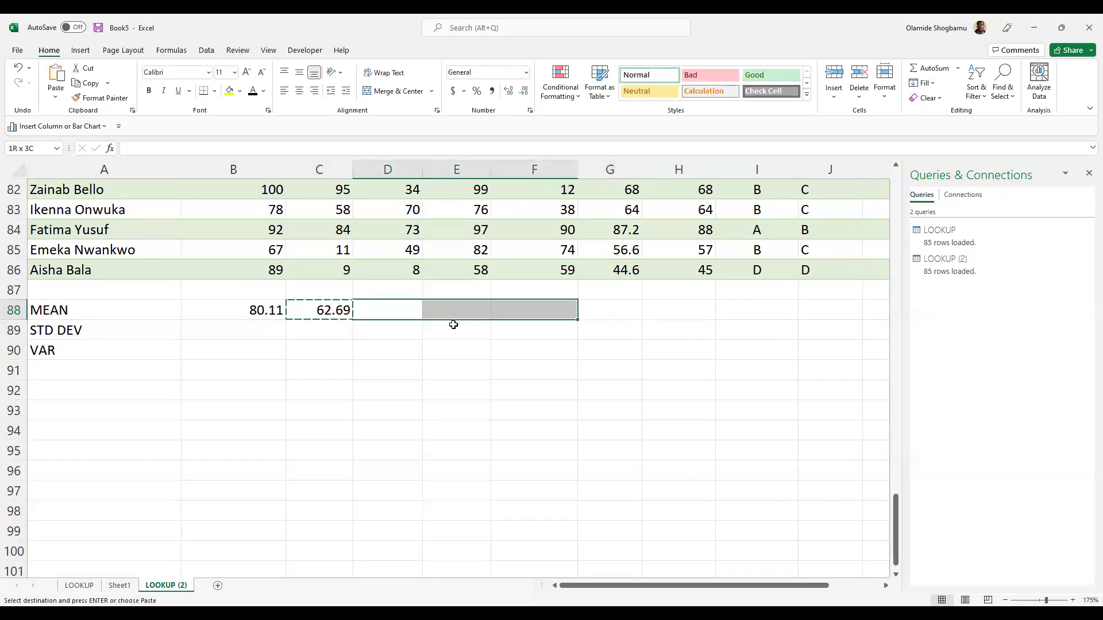
pyautogui.hotkey('ctrl', 'v')
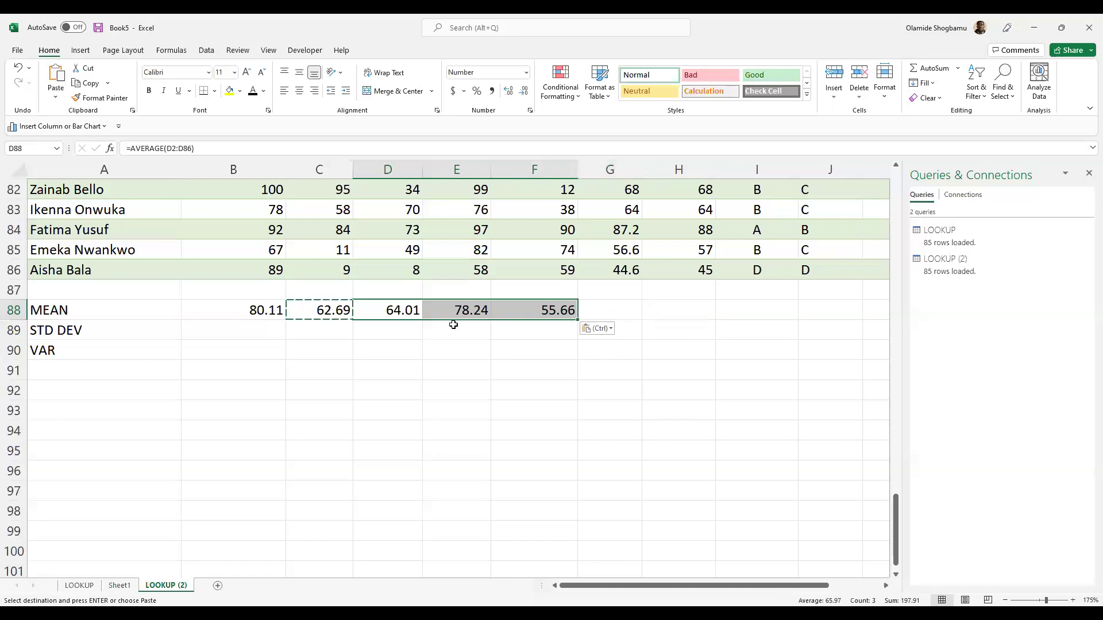
pyautogui.click(344, 342)
pyautogui.press('Escape')
pyautogui.click(467, 327)
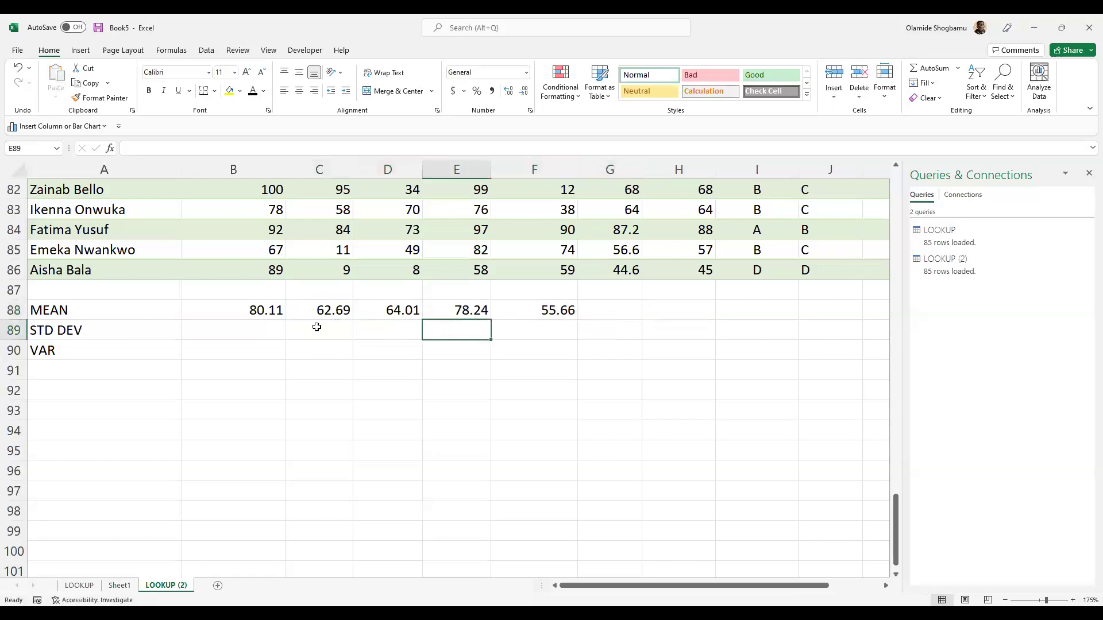
pyautogui.doubleClick(314, 313)
pyautogui.click(383, 383)
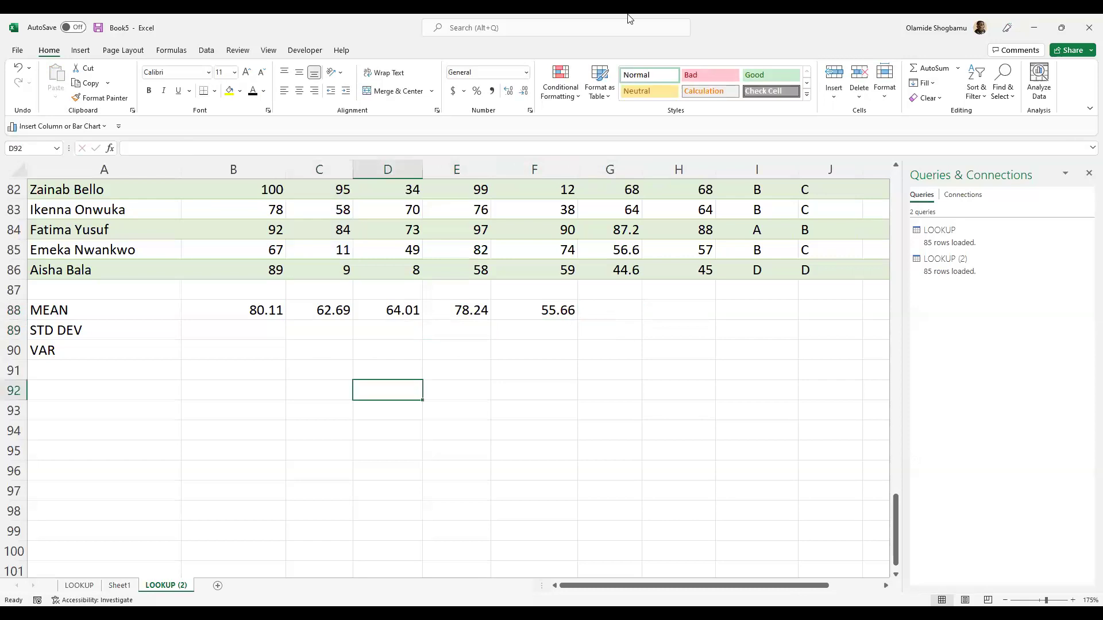
# - Enter =STDEV.S(B2:B86) in B89 for the first standard deviation
pyautogui.click(241, 329)
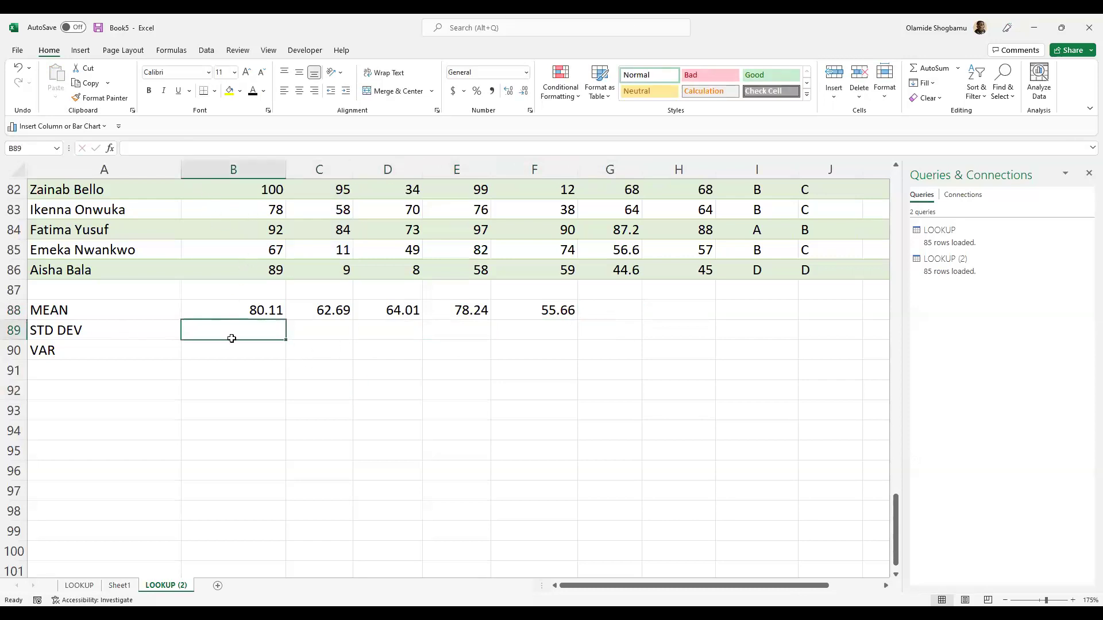
pyautogui.write('=')
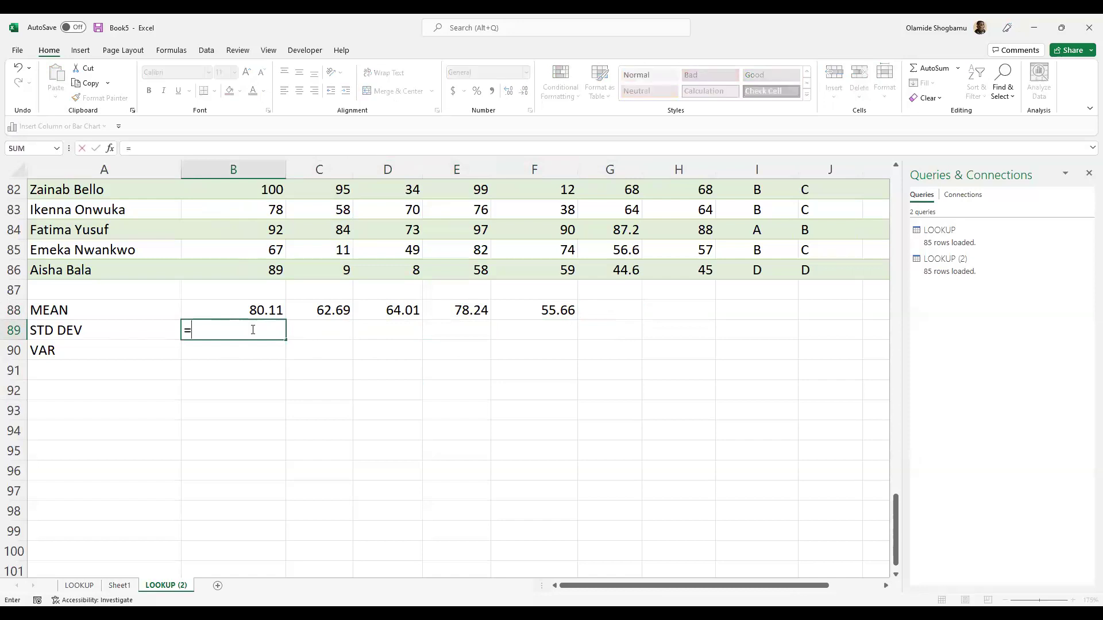
pyautogui.write('STD')
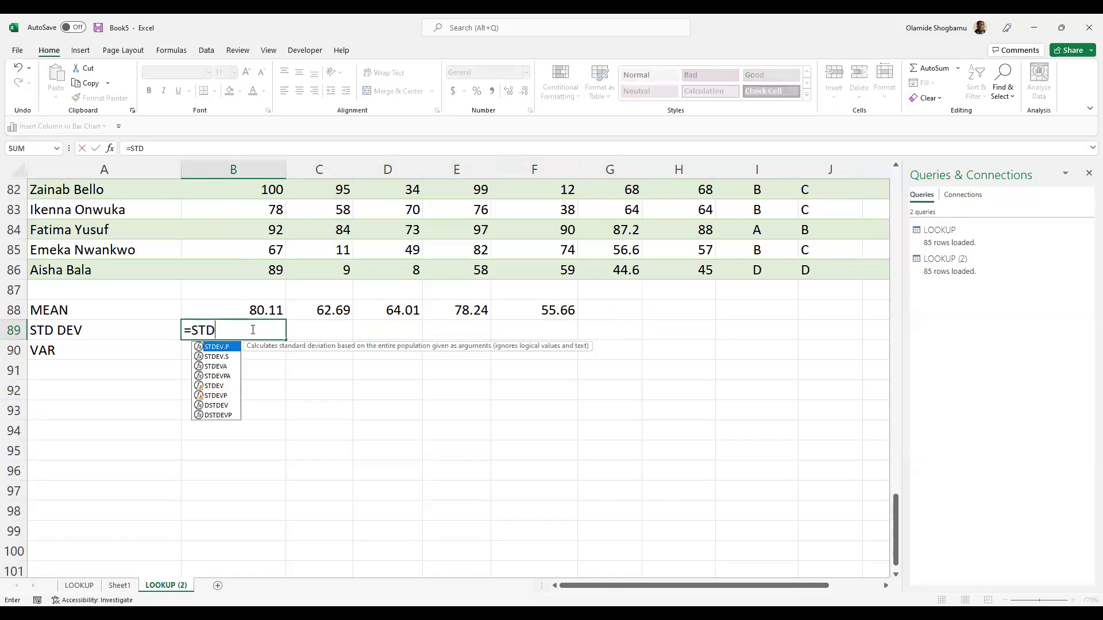
pyautogui.write('ev')
pyautogui.press('BackSpace')
pyautogui.press('BackSpace')
pyautogui.press('Tab')
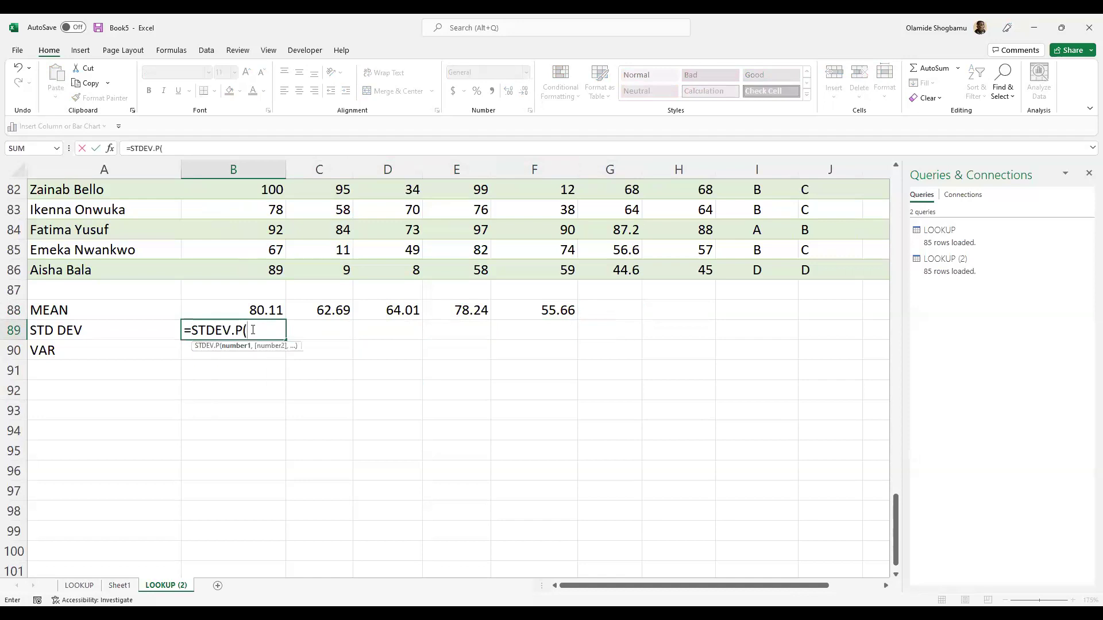
pyautogui.press('Left')
pyautogui.press('BackSpace')
pyautogui.press('BackSpace')
pyautogui.press('BackSpace')
pyautogui.press('BackSpace')
pyautogui.press('BackSpace')
pyautogui.write('S(B2:B')
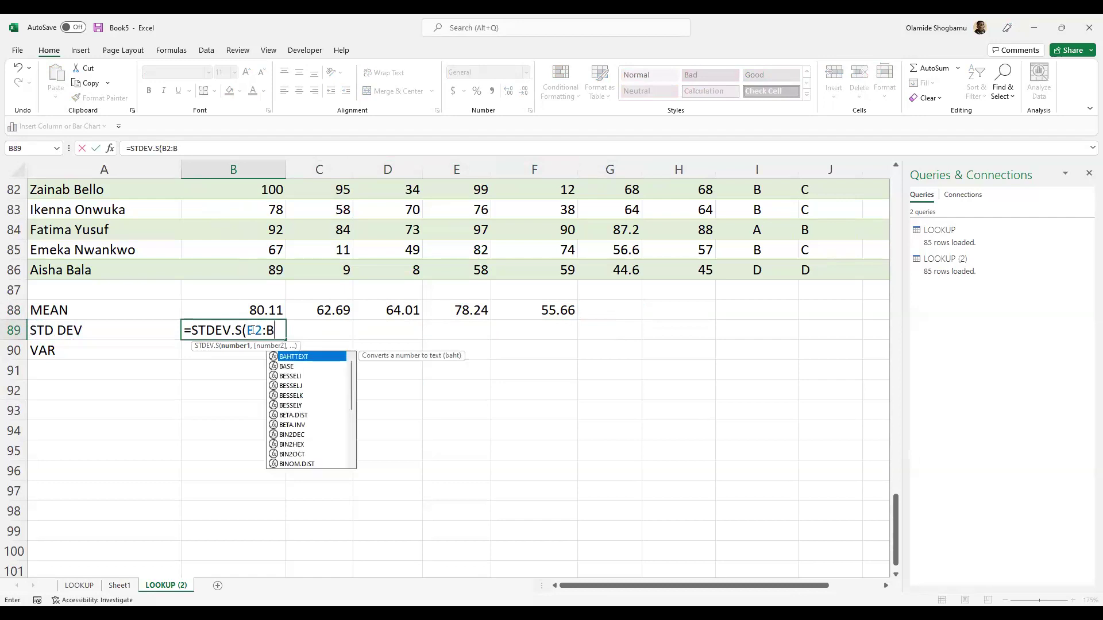
pyautogui.write('86)')
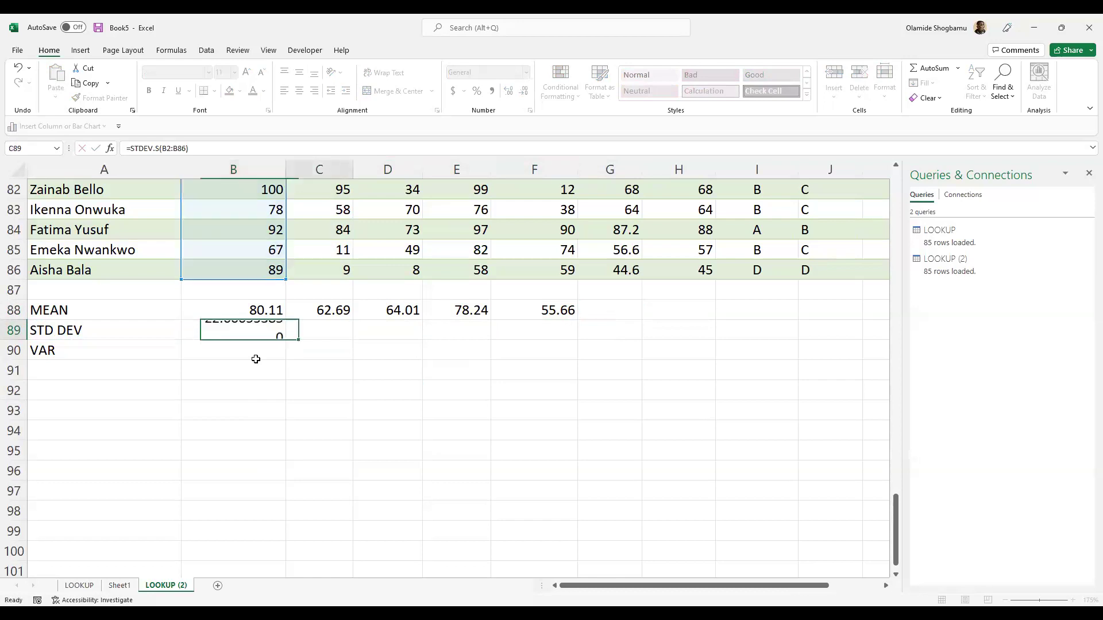
pyautogui.press('Tab')
pyautogui.press('Left')
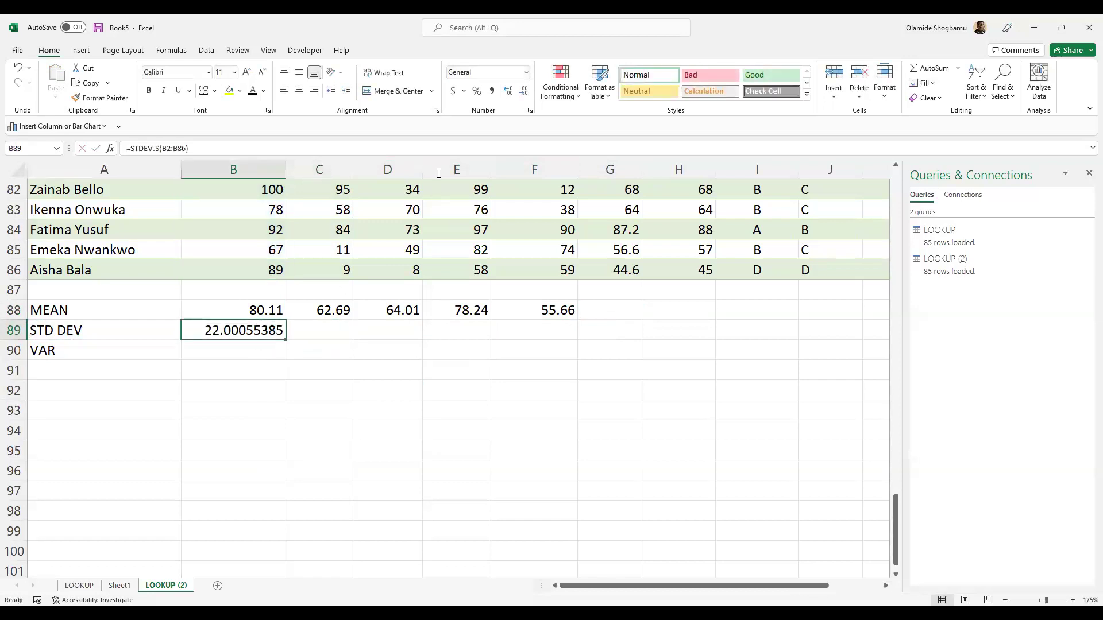
# - Format B89 as Number with two decimals, showing 22.00
pyautogui.click(523, 91)
pyautogui.click(523, 91)
pyautogui.click(524, 91)
pyautogui.click(524, 90)
pyautogui.click(523, 91)
pyautogui.click(524, 91)
pyautogui.click(524, 91)
pyautogui.click(508, 91)
pyautogui.doubleClick(320, 327)
pyautogui.doubleClick(250, 329)
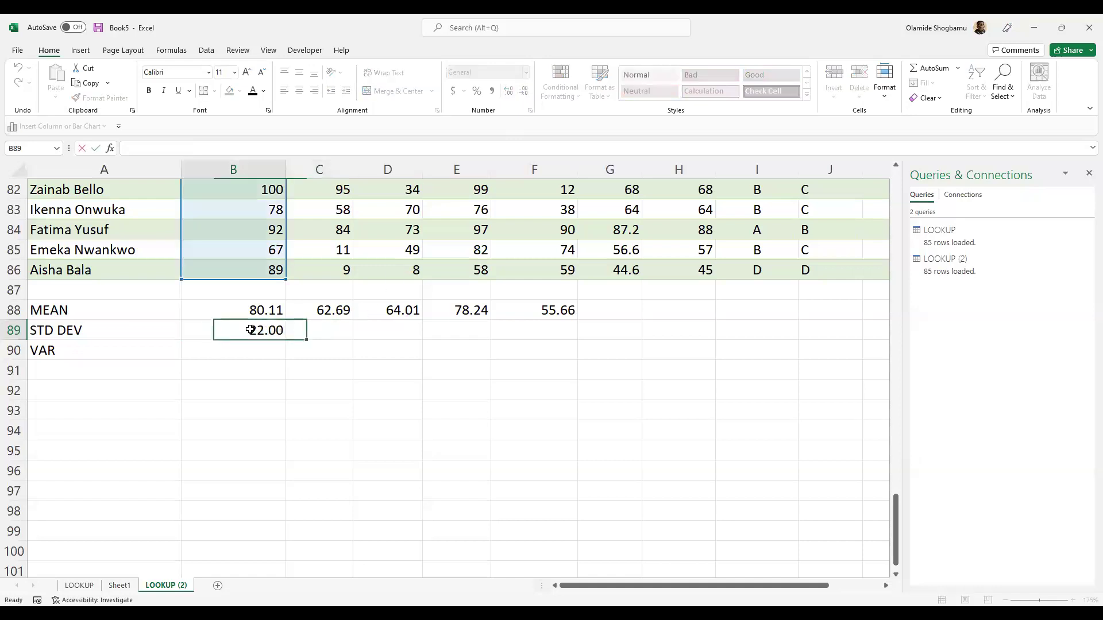
pyautogui.click(225, 365)
pyautogui.click(185, 412)
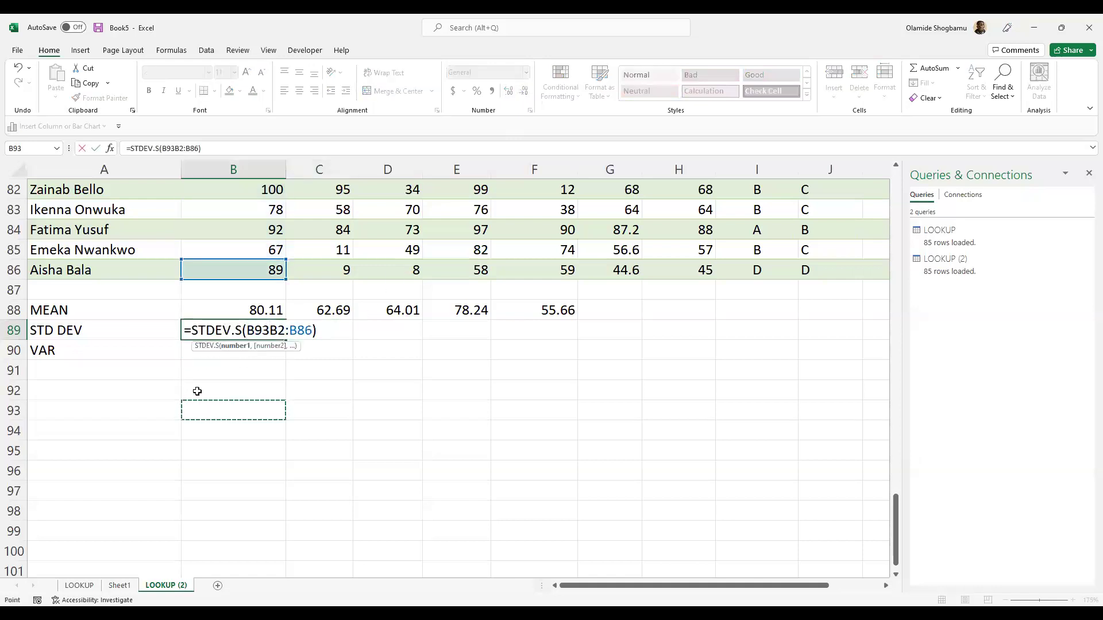
pyautogui.press('Escape')
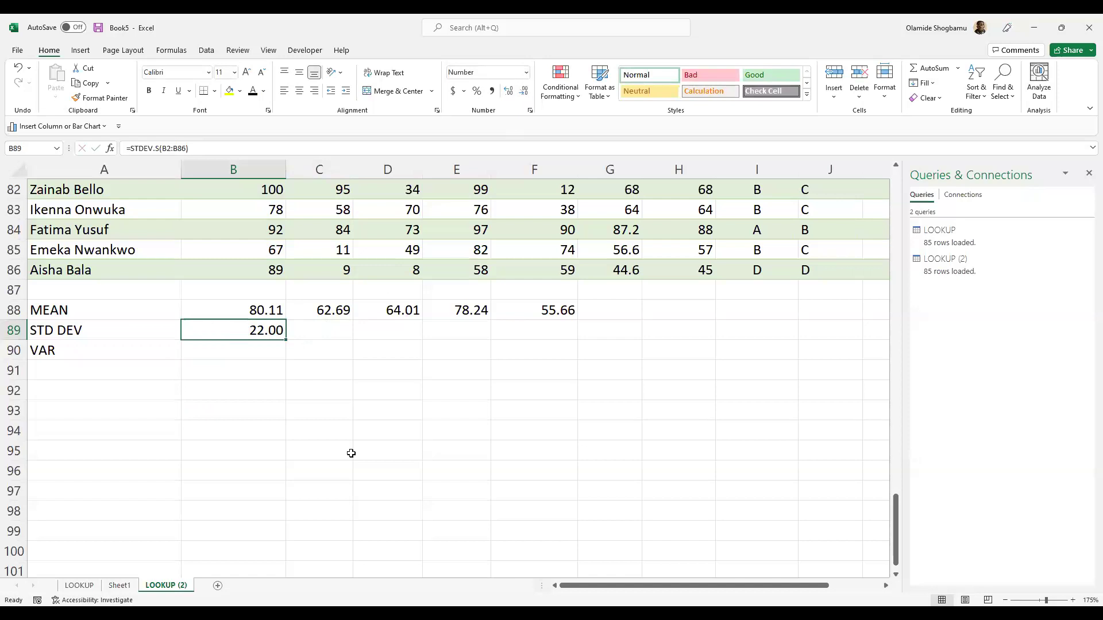
# - Copy the standard deviation into C89:F89, giving 30.11, 28.01, 22.31 and 27.98
pyautogui.hotkey('ctrl', 'c')
pyautogui.click(331, 335)
pyautogui.hotkey('shift', 'Right')
pyautogui.hotkey('shift', 'Right')
pyautogui.hotkey('shift', 'Right')
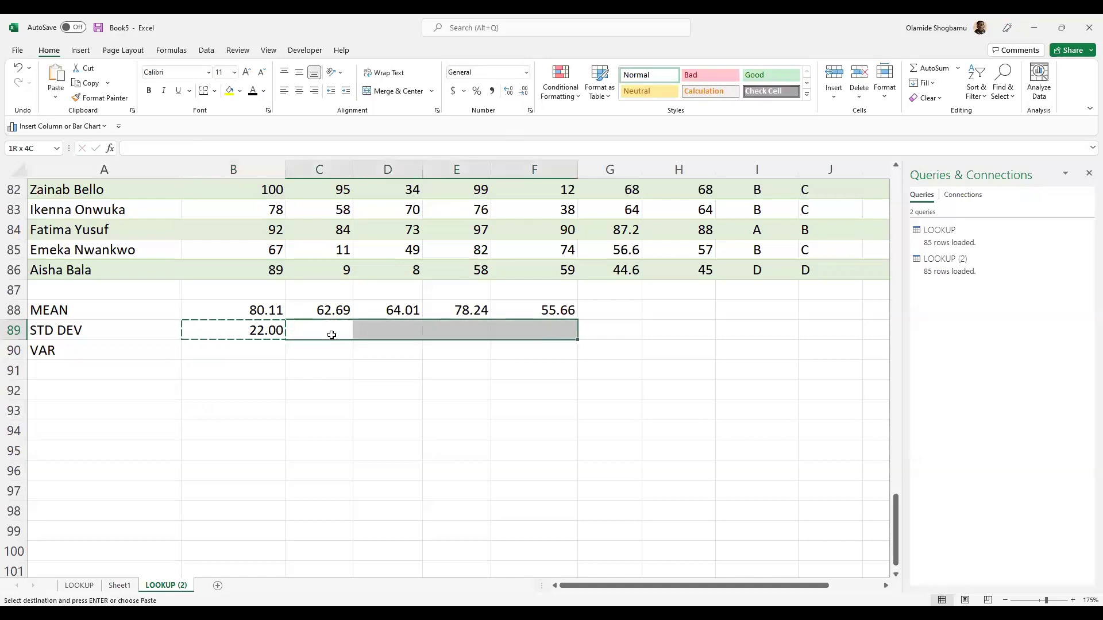
pyautogui.hotkey('ctrl', 'v')
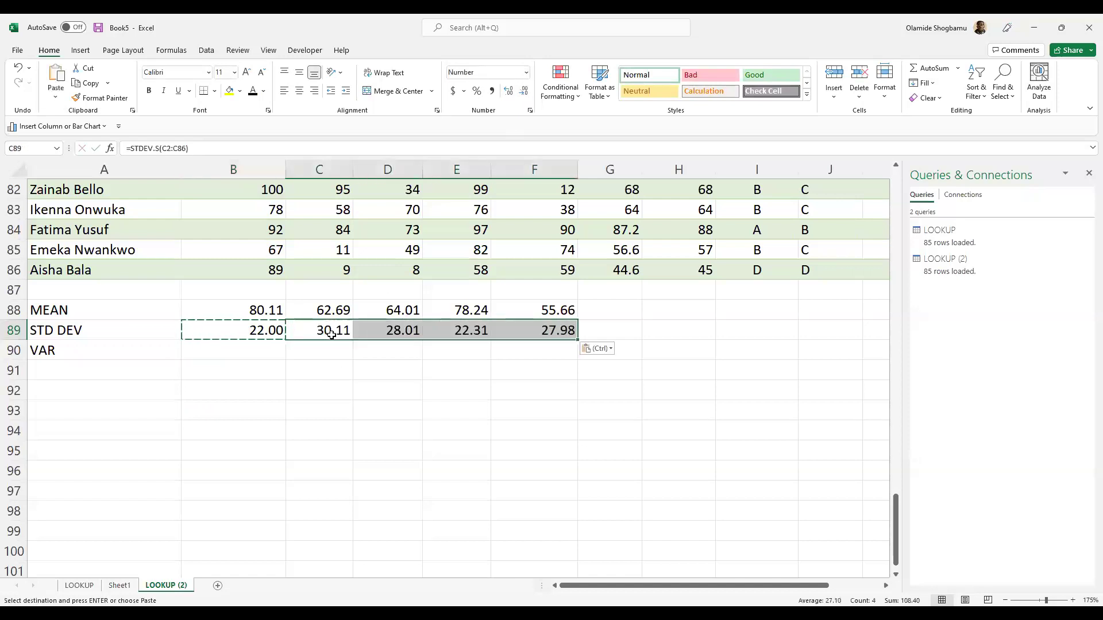
pyautogui.click(228, 353)
pyautogui.press('Escape')
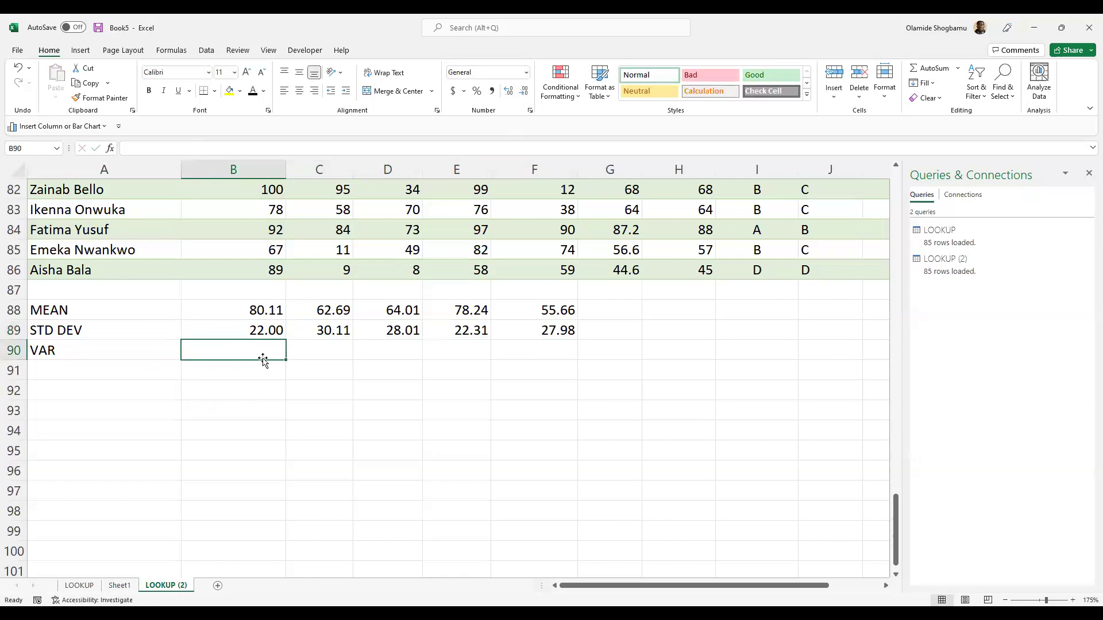
# - Enter =VAR.S(B2:B86) in B90 and format it as Number with two decimals (484.02)
pyautogui.write('=VAR')
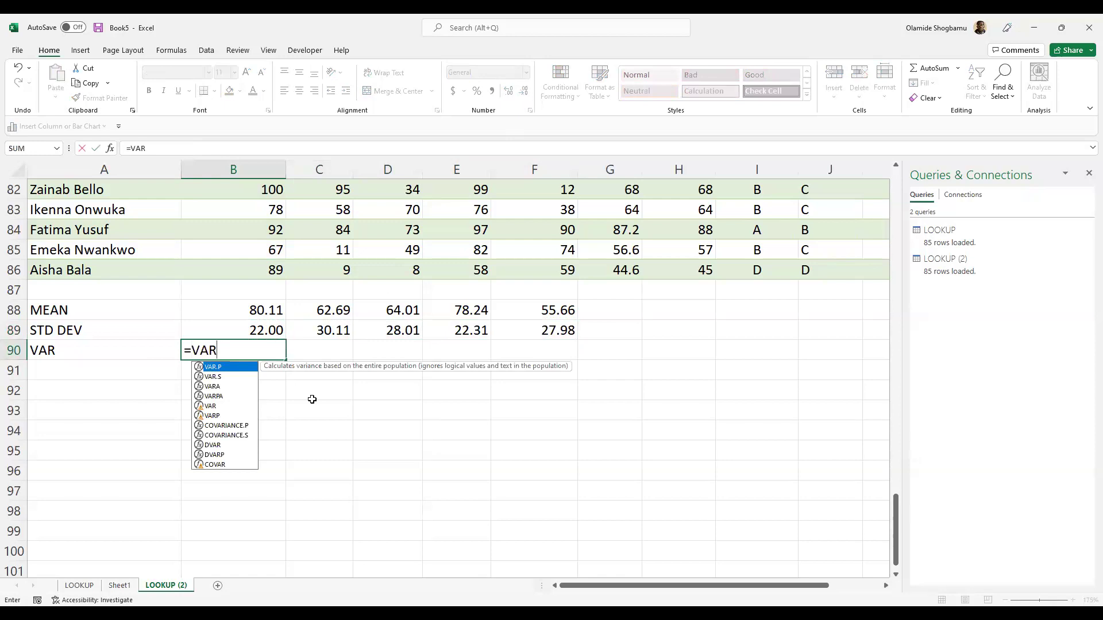
pyautogui.write('.S(')
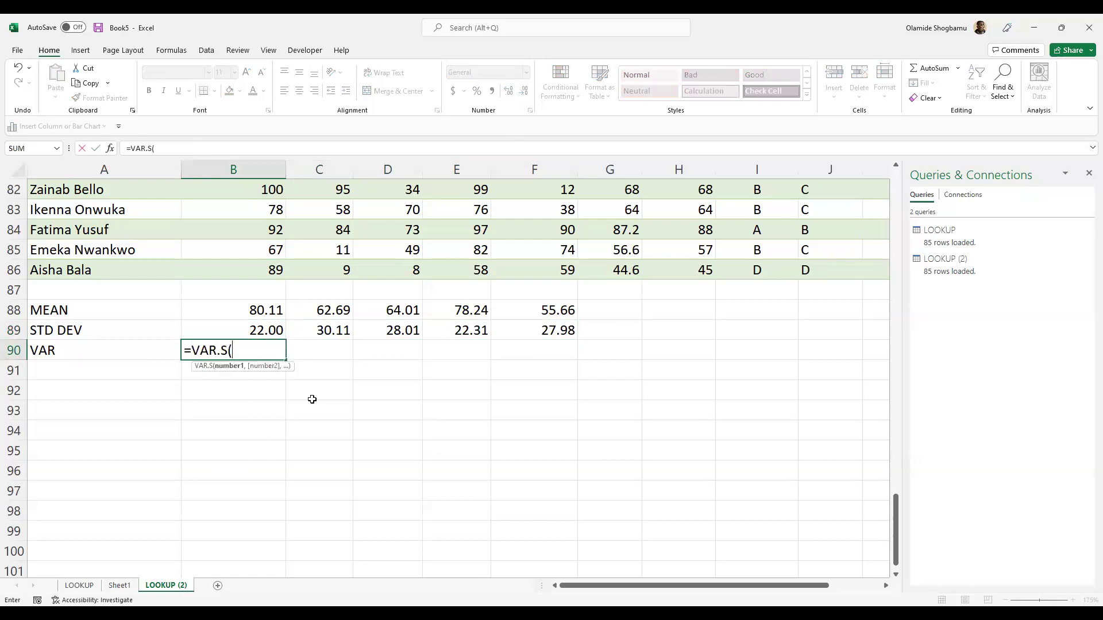
pyautogui.write('B2:B')
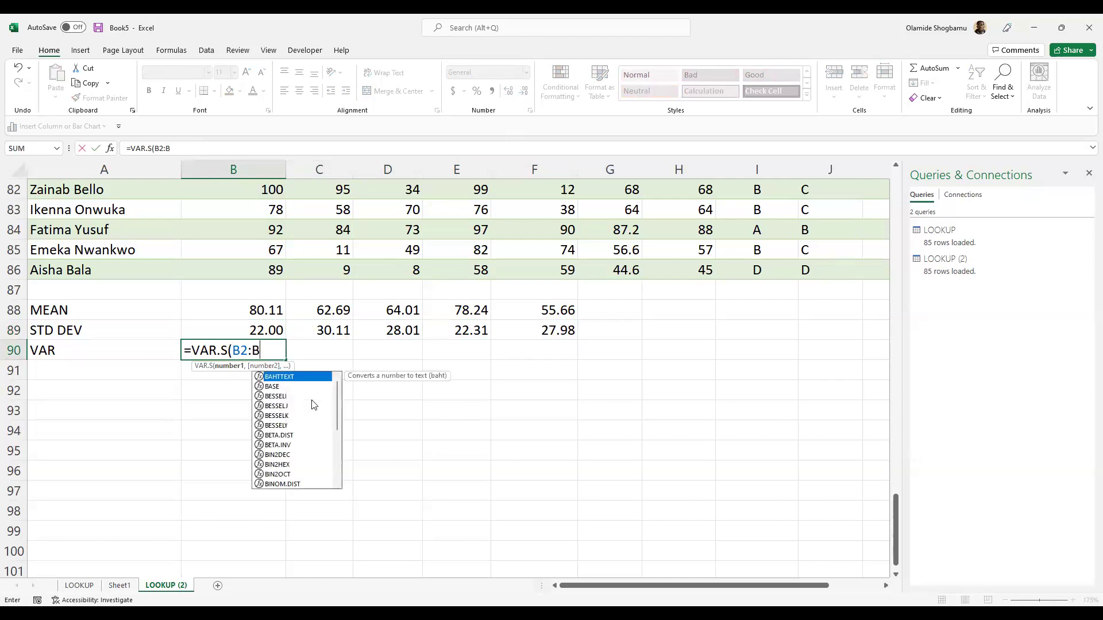
pyautogui.write('86')
pyautogui.press('Tab')
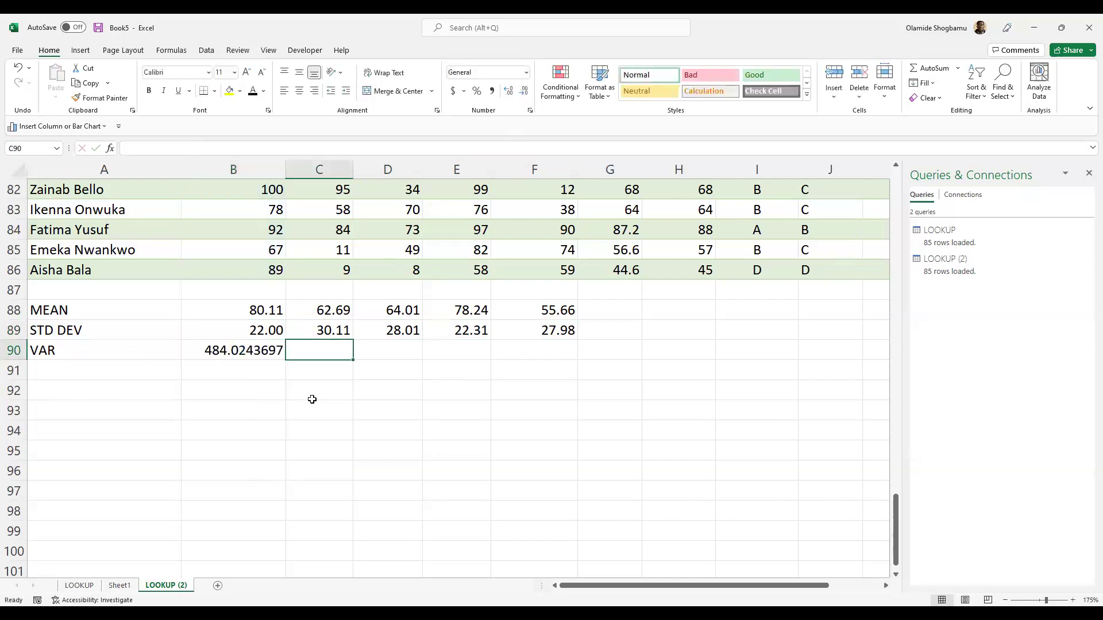
pyautogui.click(255, 352)
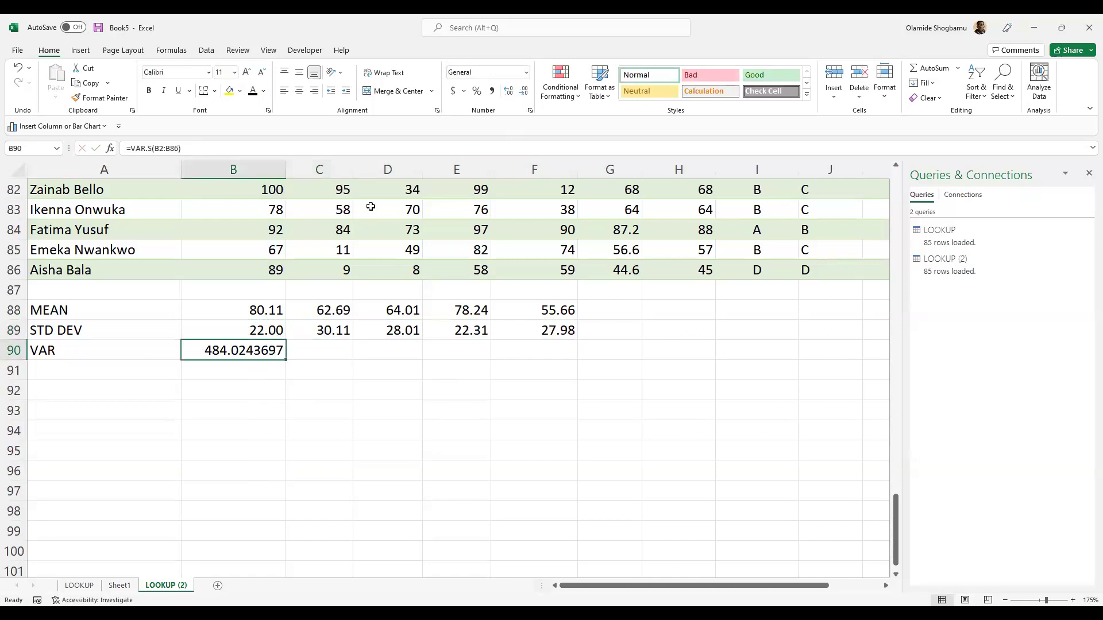
pyautogui.click(524, 91)
pyautogui.click(524, 92)
pyautogui.click(524, 92)
pyautogui.click(524, 92)
pyautogui.click(524, 92)
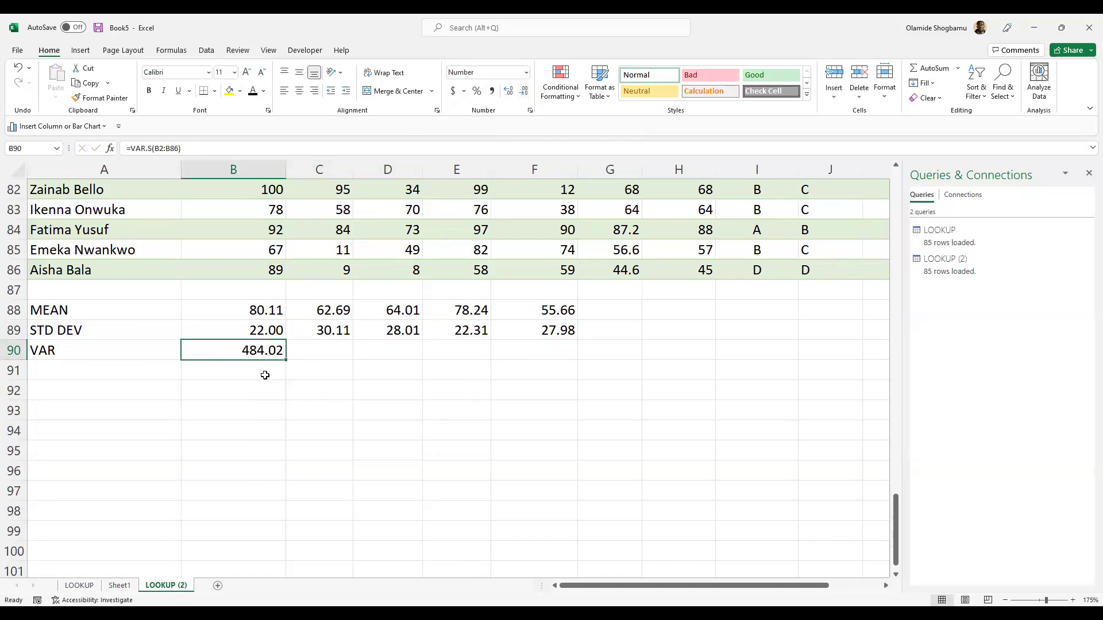
# - Review the variance formula, the VAR label and the standard deviation range without changing them
pyautogui.doubleClick(255, 352)
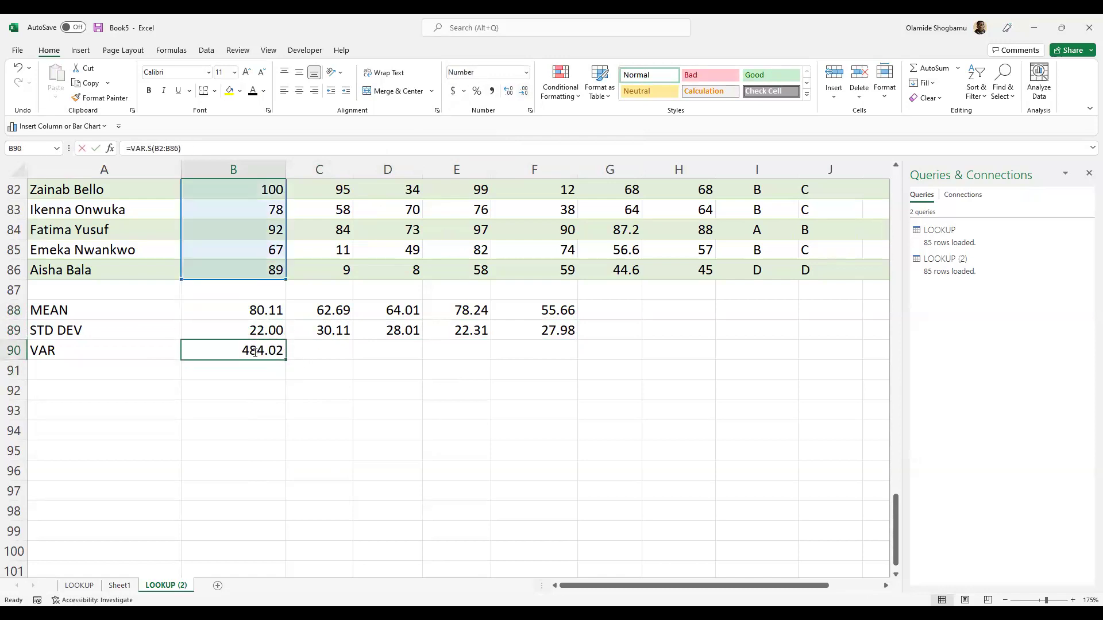
pyautogui.click(253, 387)
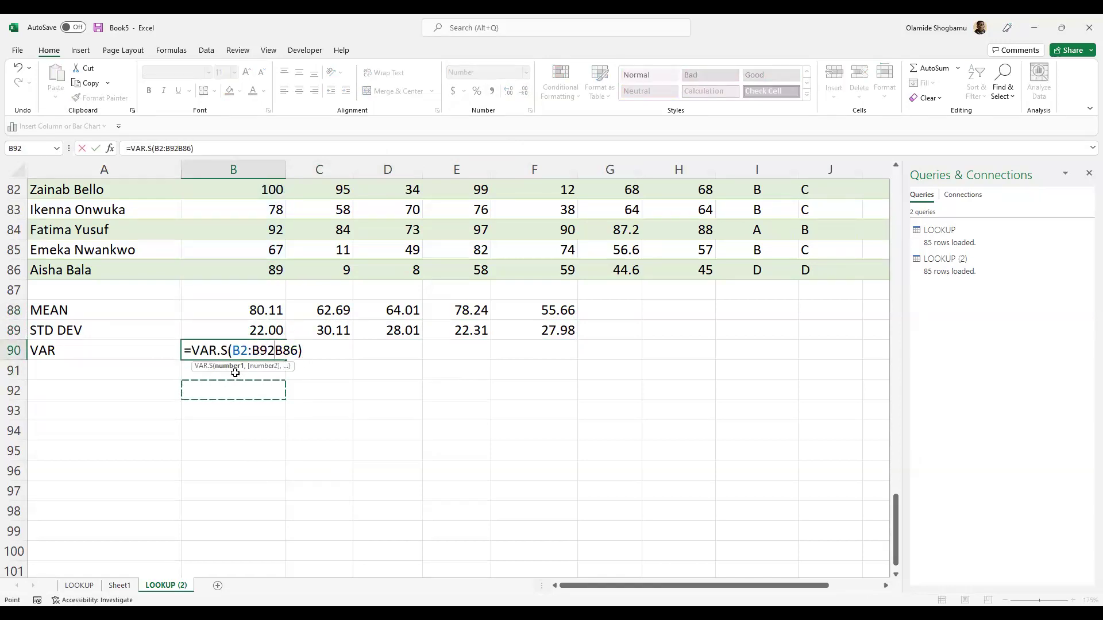
pyautogui.press('Escape')
pyautogui.click(129, 352)
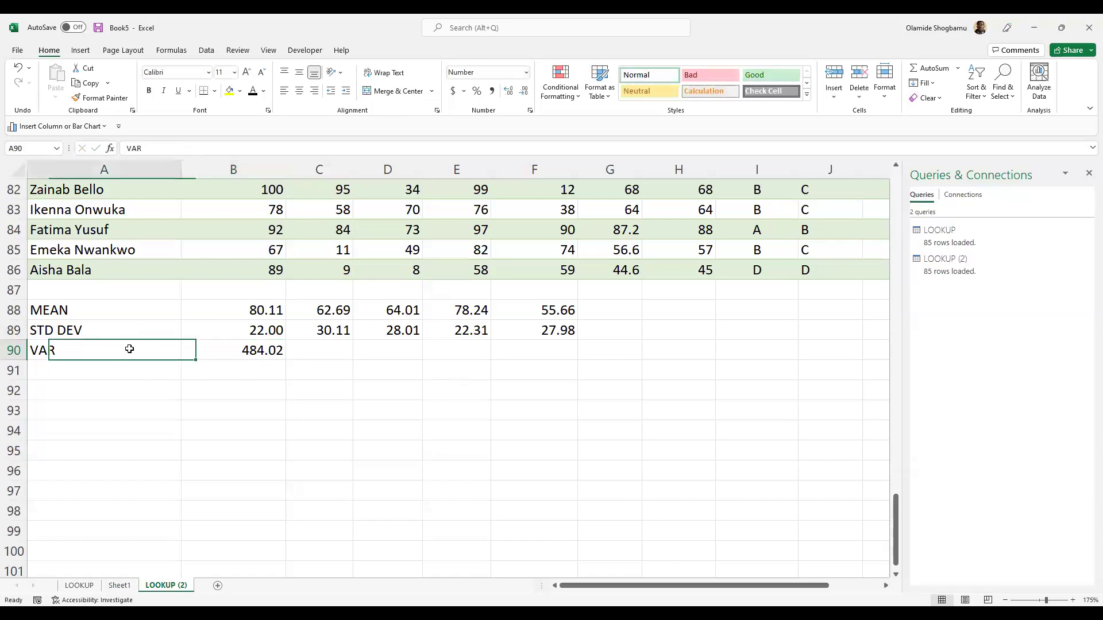
pyautogui.click(147, 326)
pyautogui.click(254, 329)
pyautogui.doubleClick(174, 350)
pyautogui.click(216, 349)
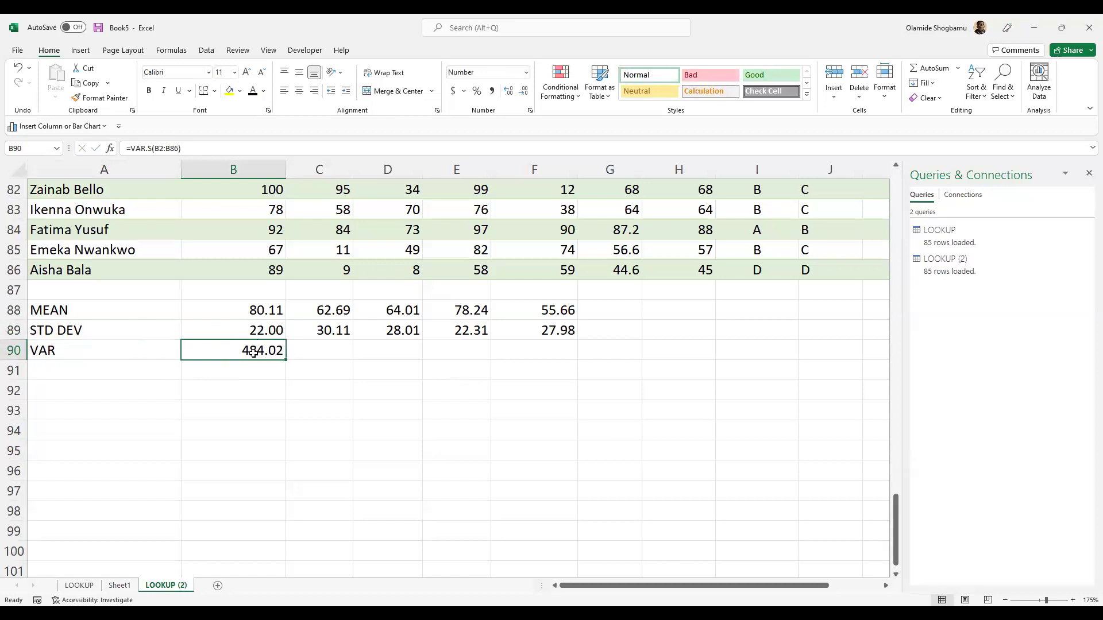
pyautogui.doubleClick(255, 330)
pyautogui.click(237, 353)
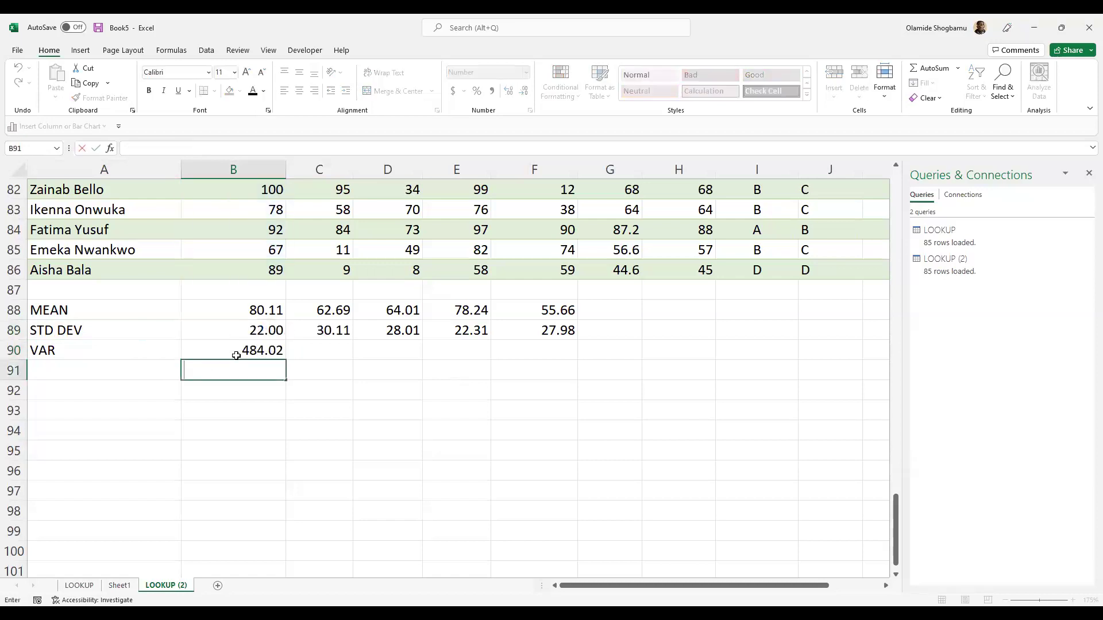
# - Copy the B90 variance formula for pasting along the VAR row
pyautogui.hotkey('shift', 'Right')
pyautogui.hotkey('shift', 'Right')
pyautogui.hotkey('shift', 'Right')
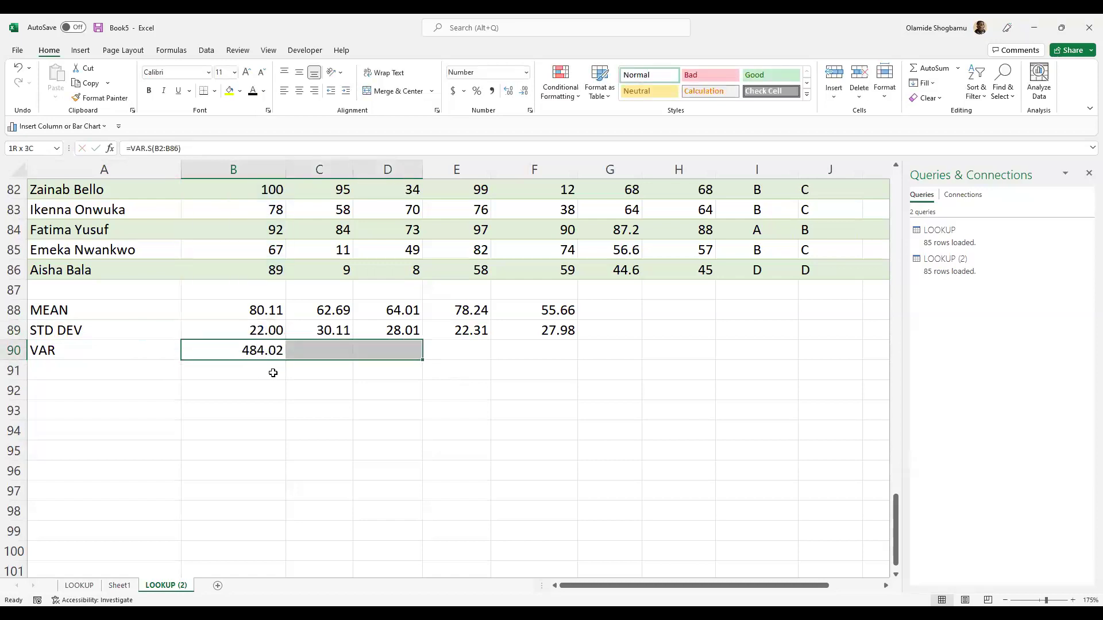
pyautogui.press('Left')
pyautogui.press('Right')
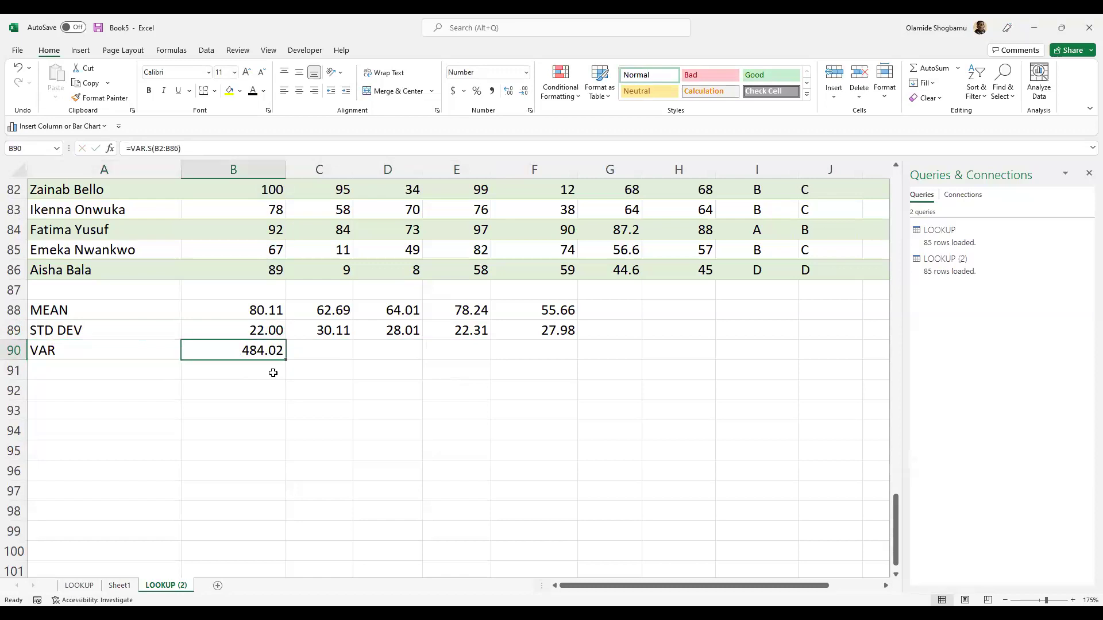
pyautogui.hotkey('ctrl', 'c')
pyautogui.press('Right')
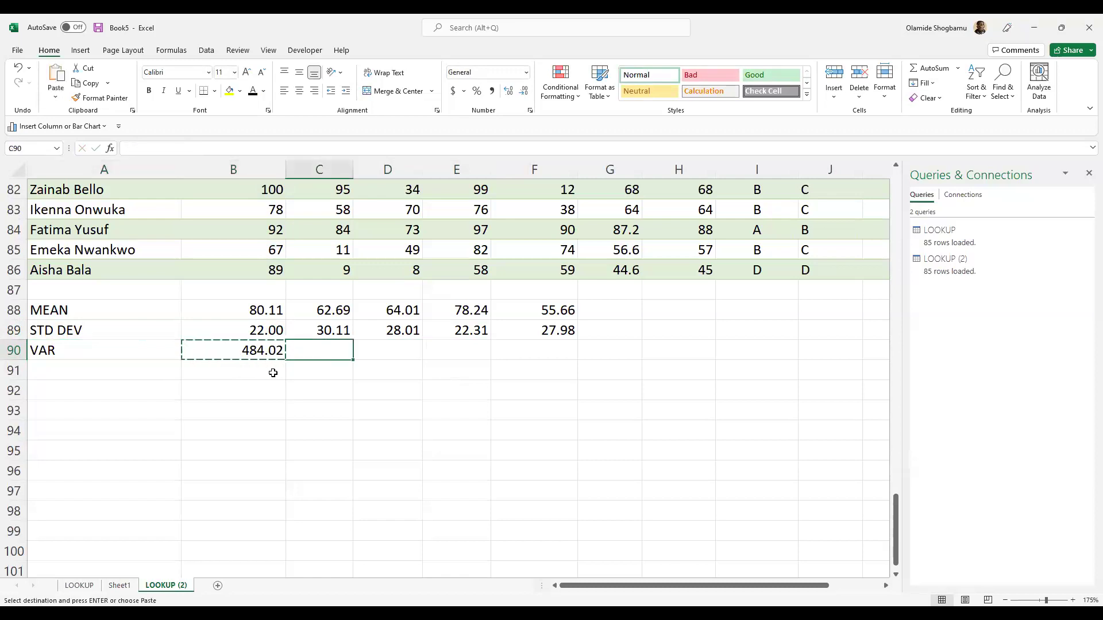
# - Paste the variance formula into C90:F90 and show 906.33, 784.51, 497.66, 782.63 to two decimals
pyautogui.hotkey('shift', 'Right')
pyautogui.hotkey('shift', 'Right')
pyautogui.hotkey('shift', 'Right')
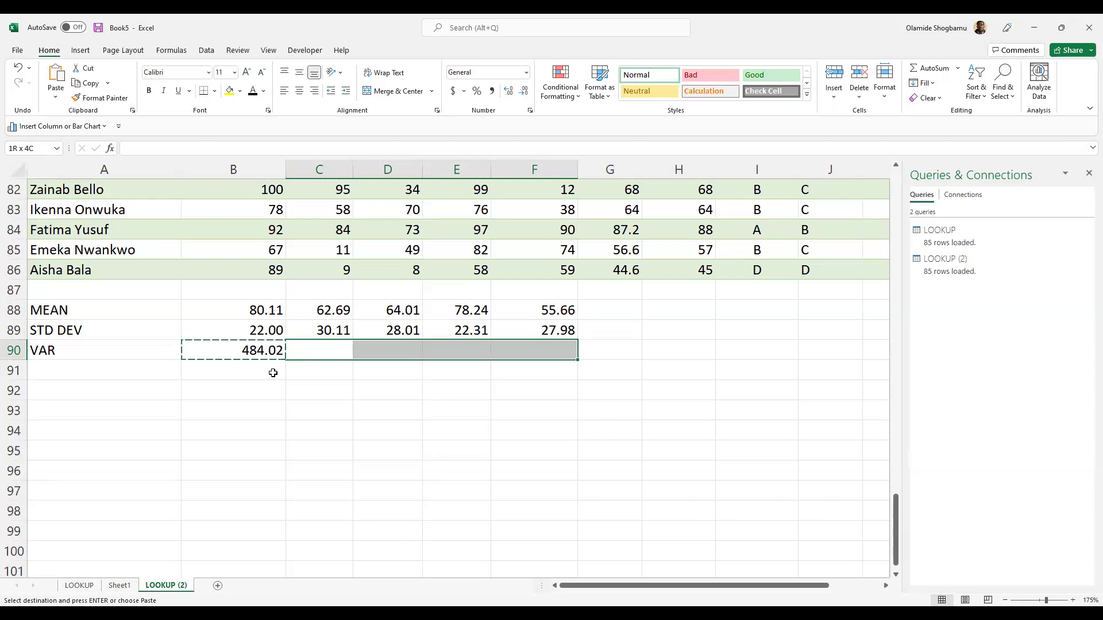
pyautogui.hotkey('ctrl', 'v')
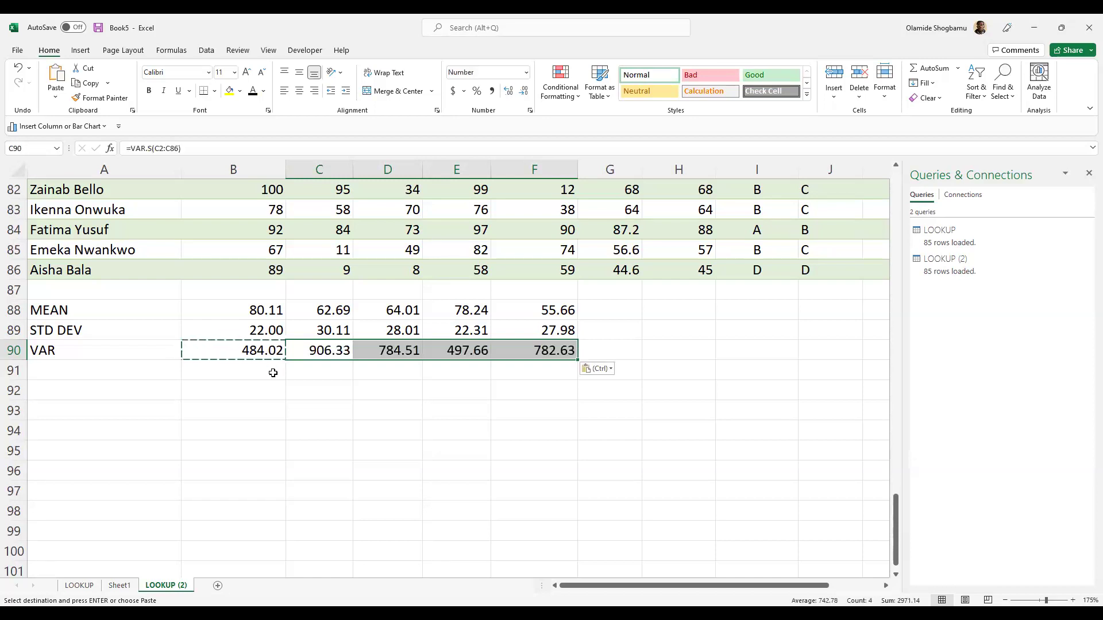
pyautogui.click(524, 91)
pyautogui.click(524, 90)
pyautogui.click(509, 92)
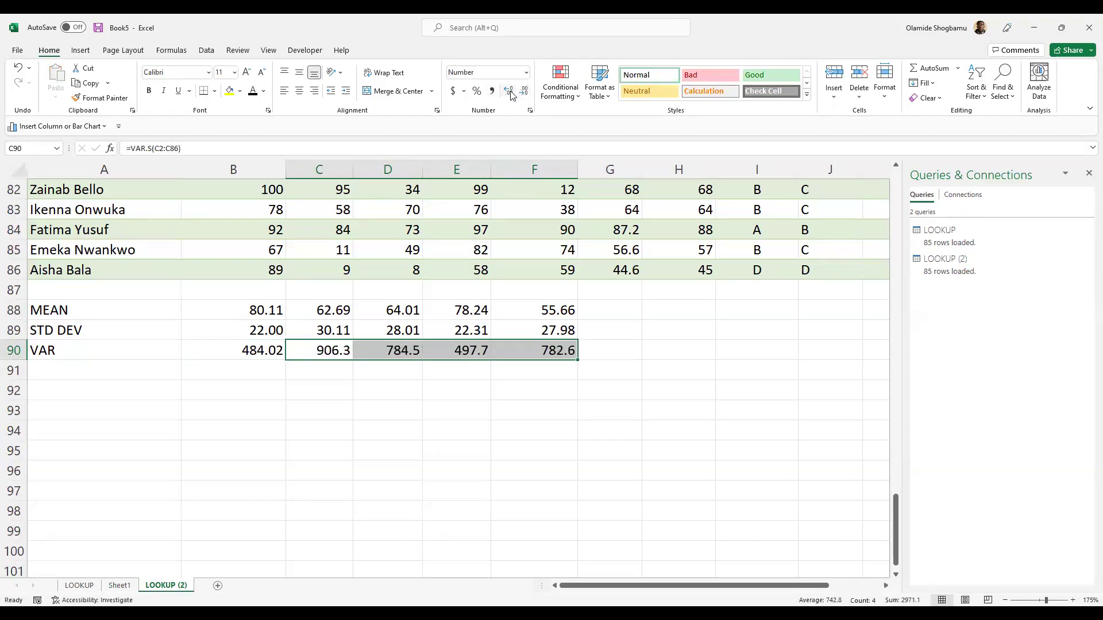
pyautogui.click(510, 92)
pyautogui.click(465, 428)
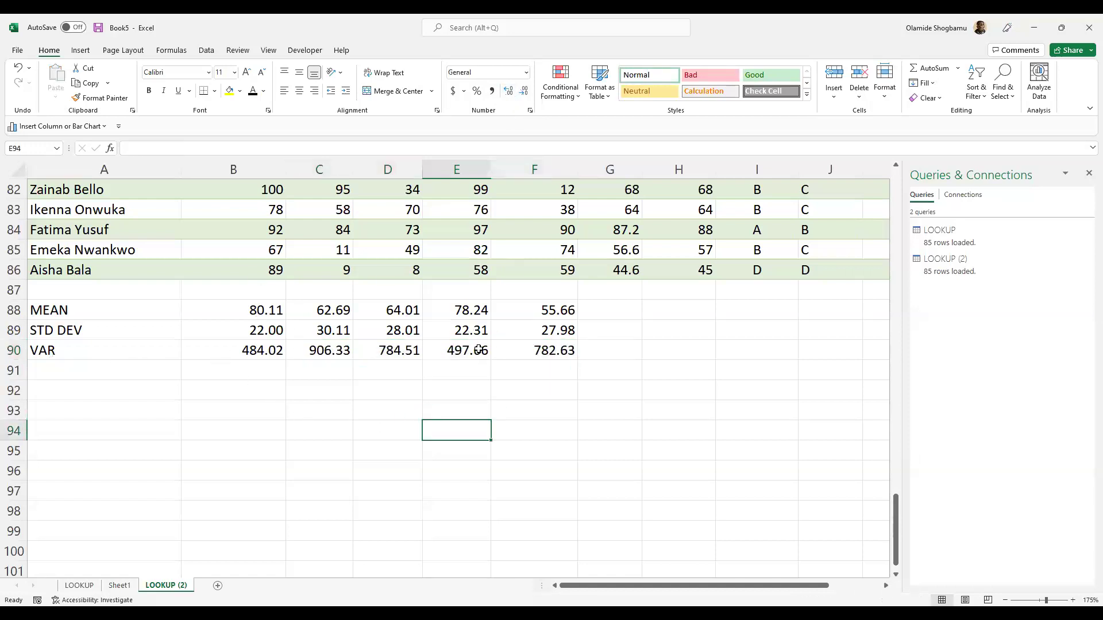
pyautogui.scroll(2, 476, 359)
pyautogui.scroll(-1, 465, 359)
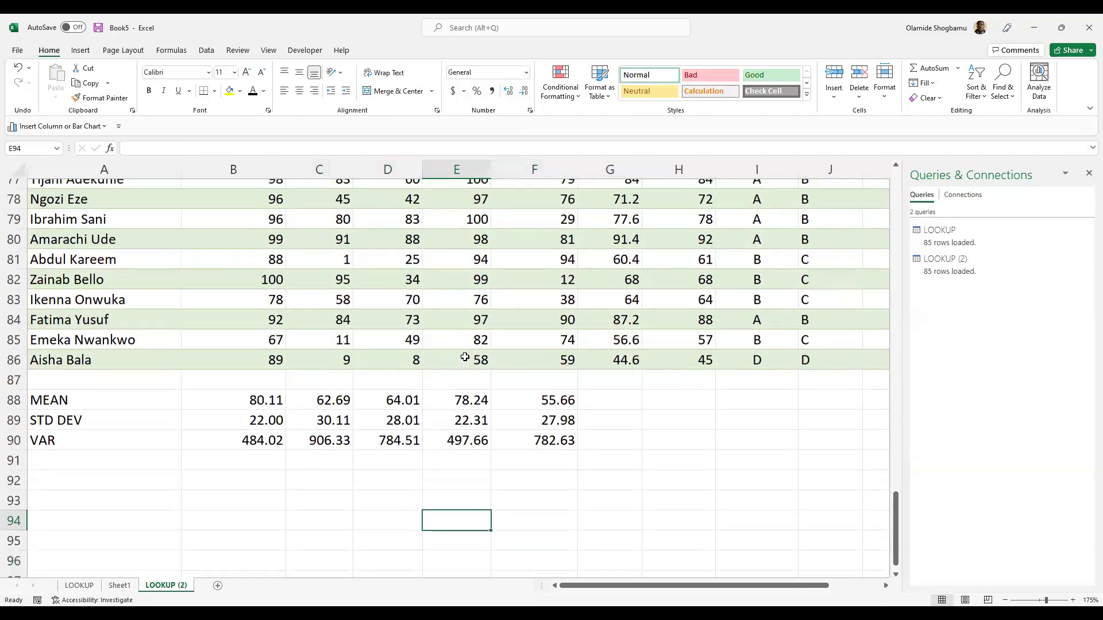
pyautogui.scroll(6, 451, 356)
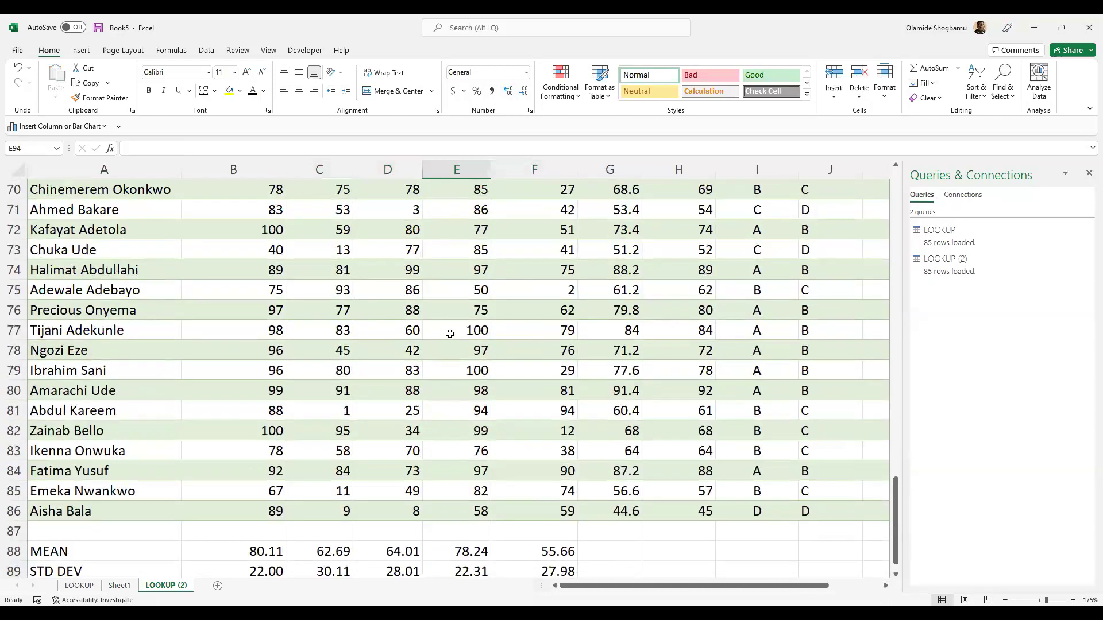
pyautogui.scroll(5, 448, 315)
pyautogui.scroll(-3, 435, 296)
pyautogui.scroll(-7, 425, 306)
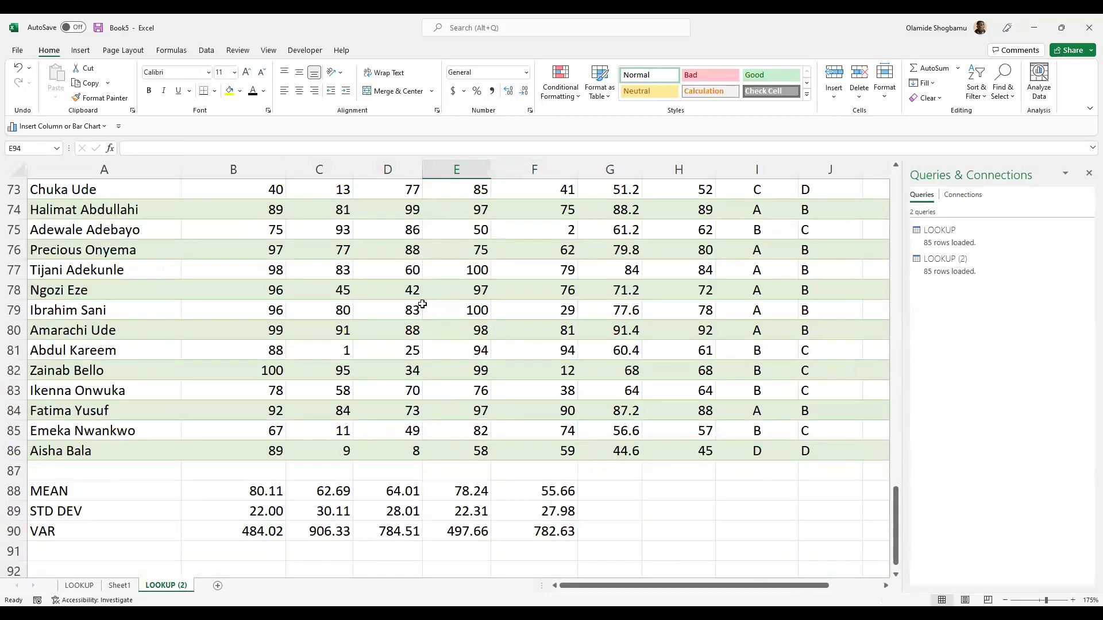
pyautogui.scroll(1, 405, 304)
pyautogui.scroll(-3, 399, 305)
pyautogui.scroll(-1, 398, 305)
pyautogui.scroll(1, 391, 290)
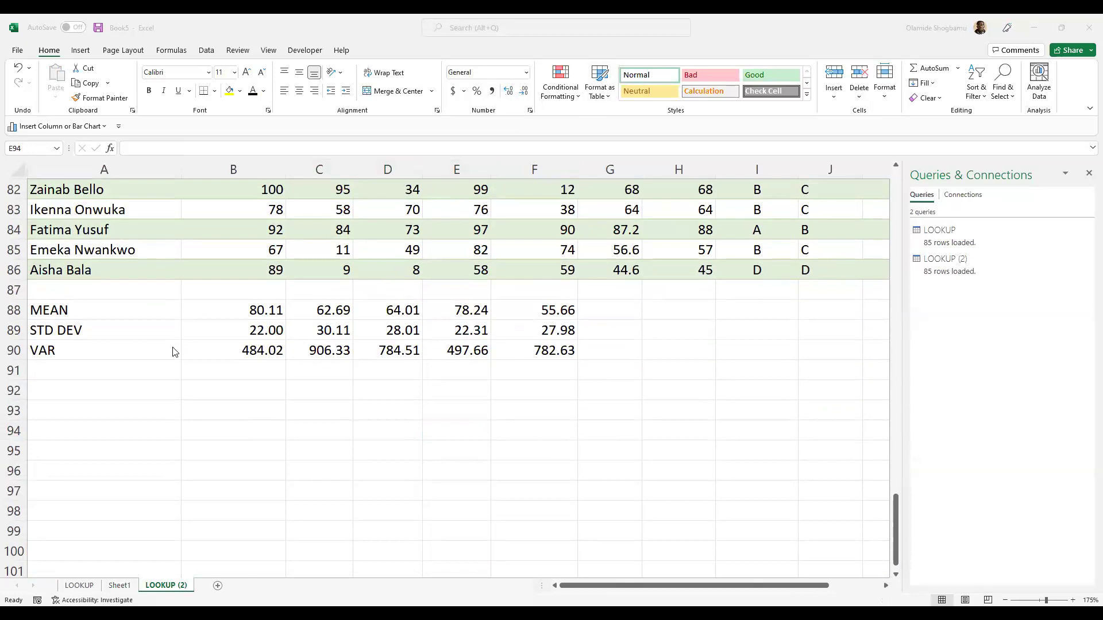
# - Change B90's formula from VAR.S to =VAR.P(B2:B86) for population variance
pyautogui.click(269, 336)
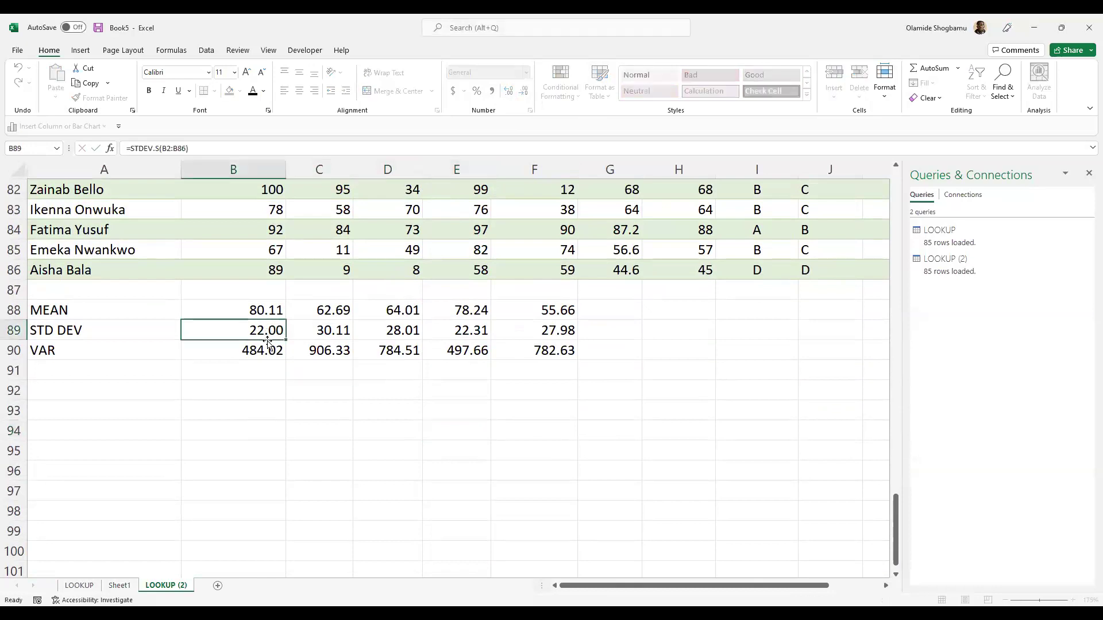
pyautogui.doubleClick(265, 349)
pyautogui.click(230, 351)
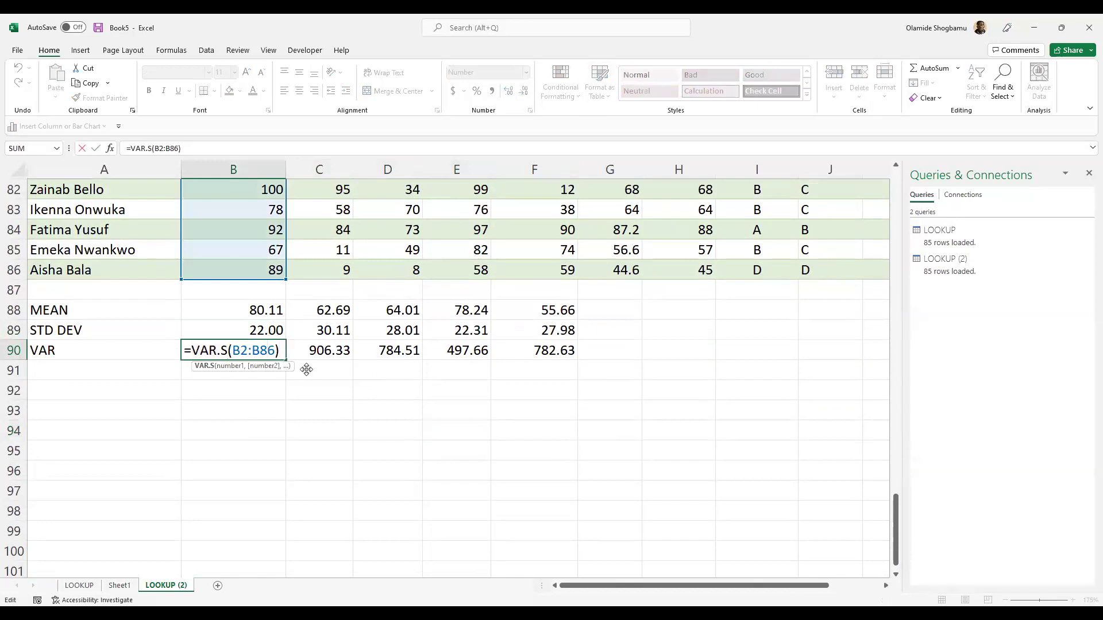
pyautogui.press('BackSpace')
pyautogui.write('P')
pyautogui.press('Return')
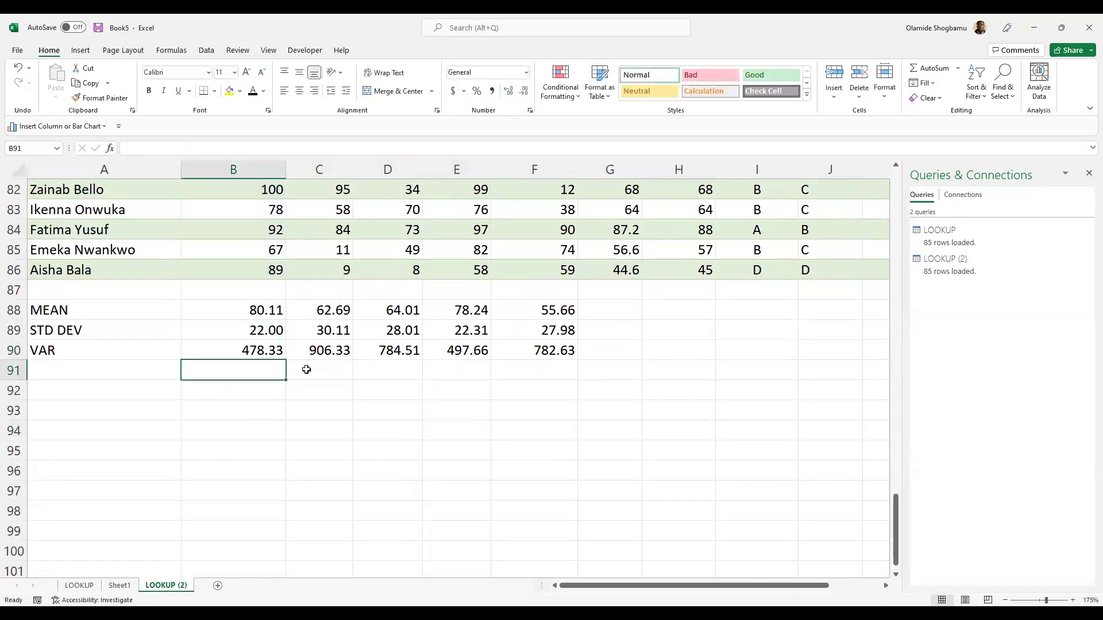
# - Recheck the VAR.P formula in B90, now showing 478.33
pyautogui.doubleClick(257, 351)
pyautogui.click(248, 403)
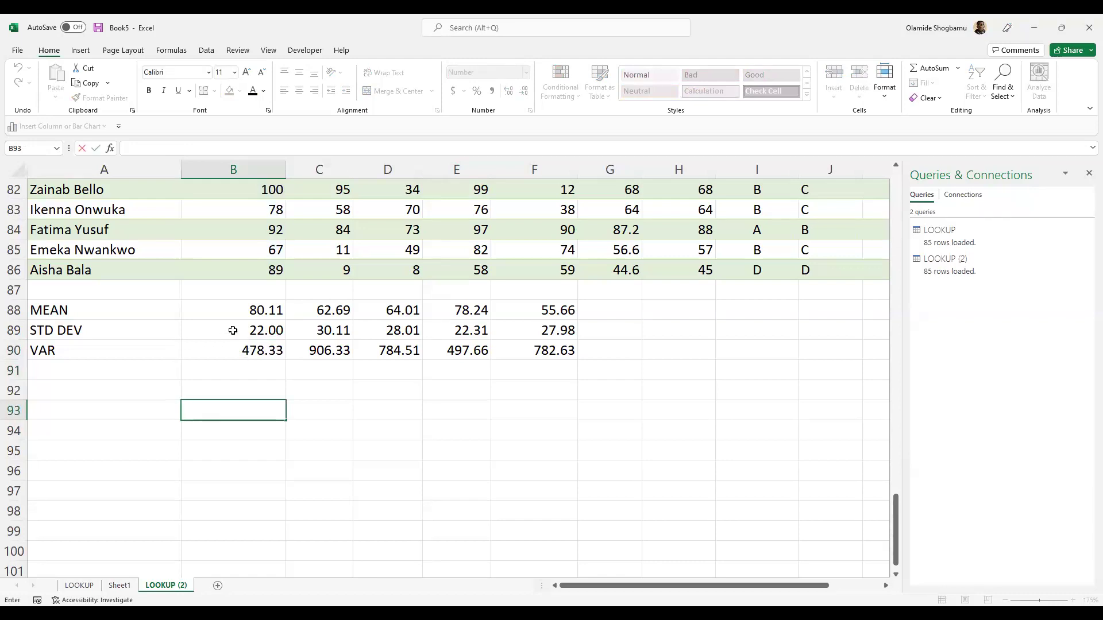
pyautogui.click(259, 352)
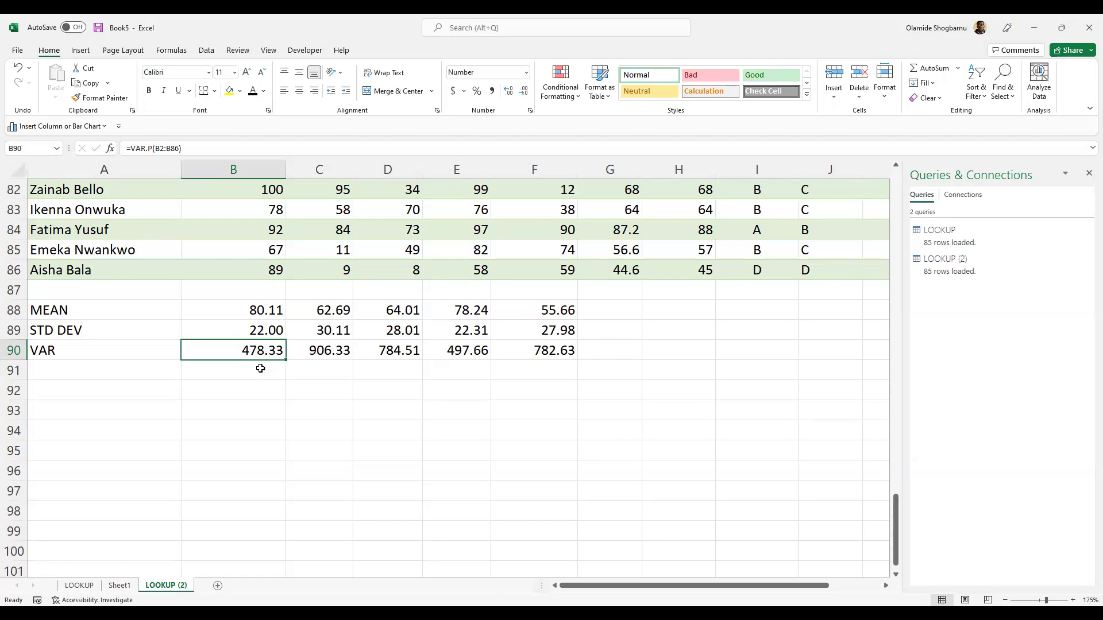
pyautogui.click(249, 388)
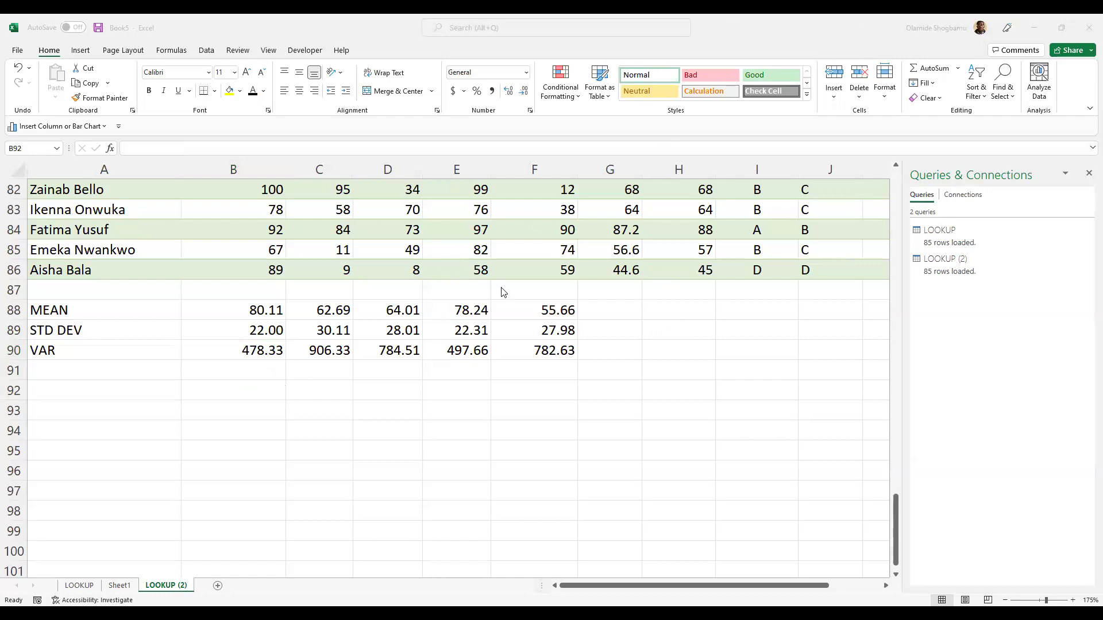
# - Type the label CORRELATION BETWEEN ENGLISH AND MATH into B92, correcting typos along the way
pyautogui.scroll(3, 503, 287)
pyautogui.scroll(2, 505, 288)
pyautogui.scroll(-2, 504, 290)
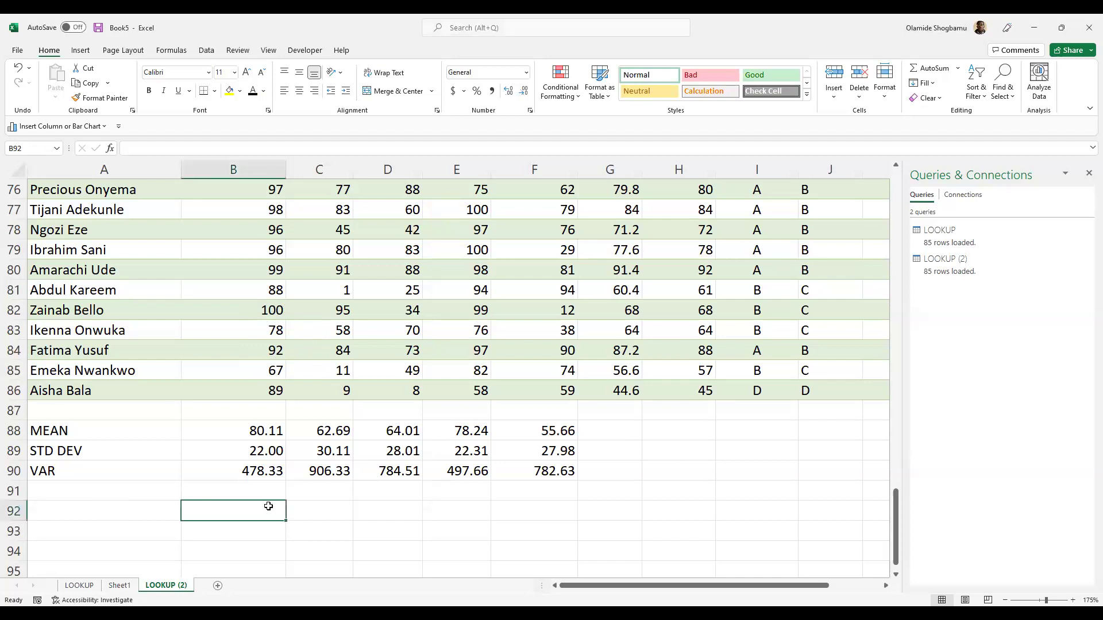
pyautogui.write('COrr')
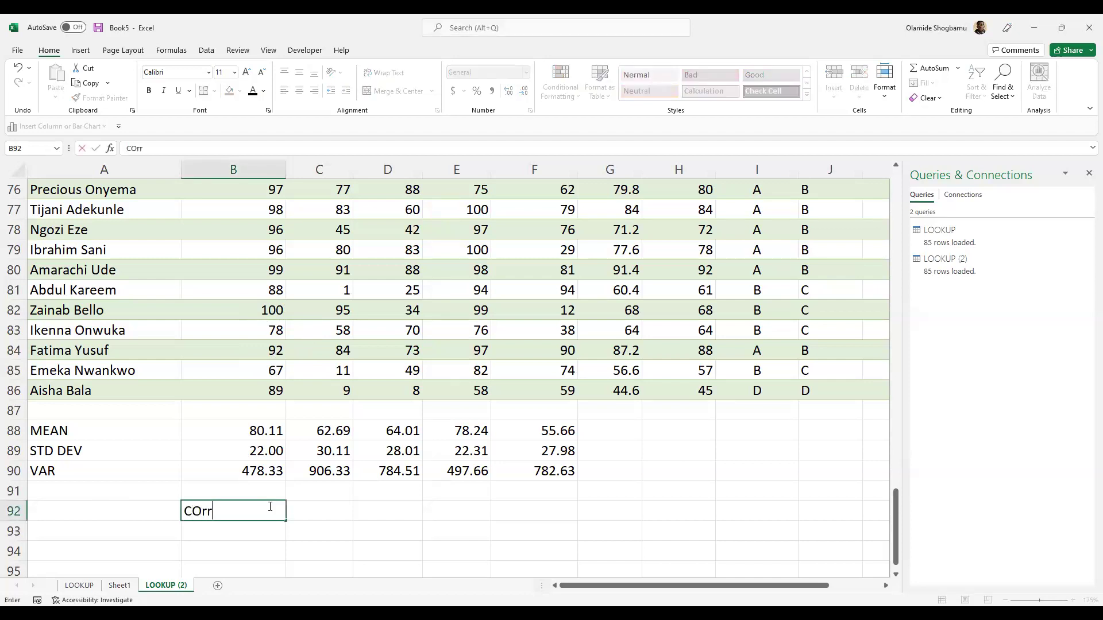
pyautogui.press('BackSpace')
pyautogui.press('BackSpace')
pyautogui.write('RRELA')
pyautogui.write('T')
pyautogui.write('IP')
pyautogui.press('BackSpace')
pyautogui.write('ON')
pyautogui.write(' ENG')
pyautogui.press('BackSpace')
pyautogui.press('BackSpace')
pyautogui.press('BackSpace')
pyautogui.write('BE')
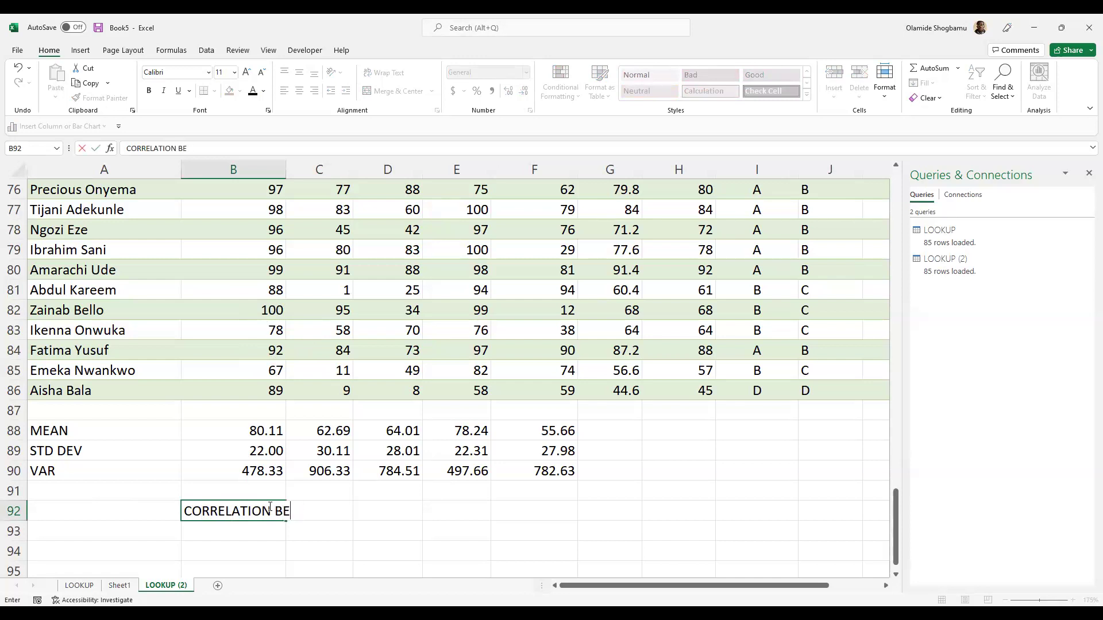
pyautogui.write('TWEEN ENGLISH')
pyautogui.write('AND MATH')
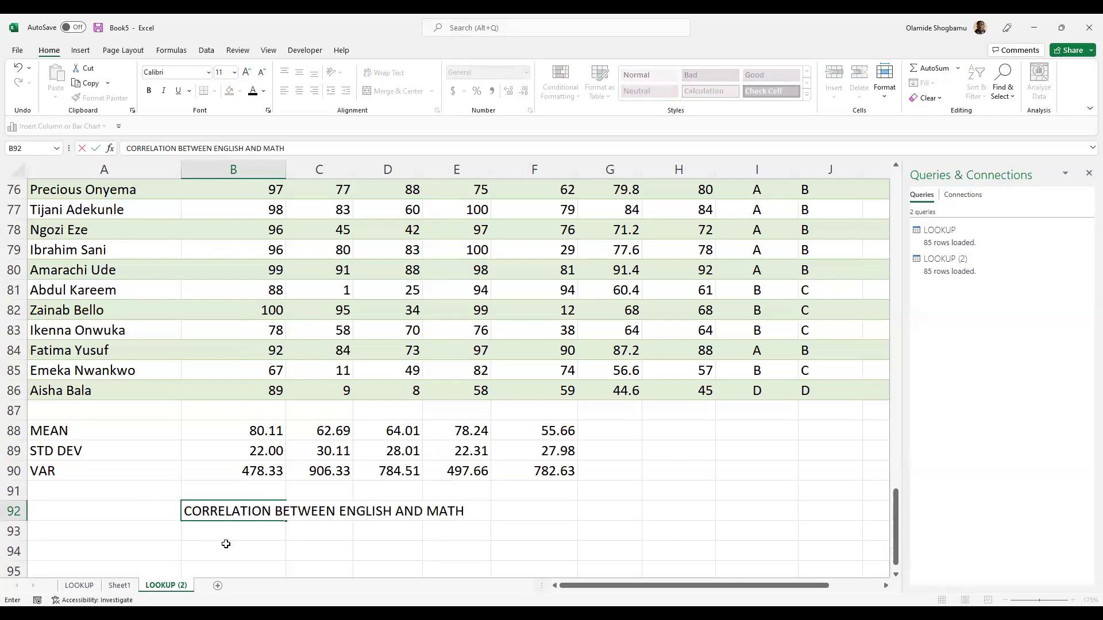
pyautogui.click(244, 532)
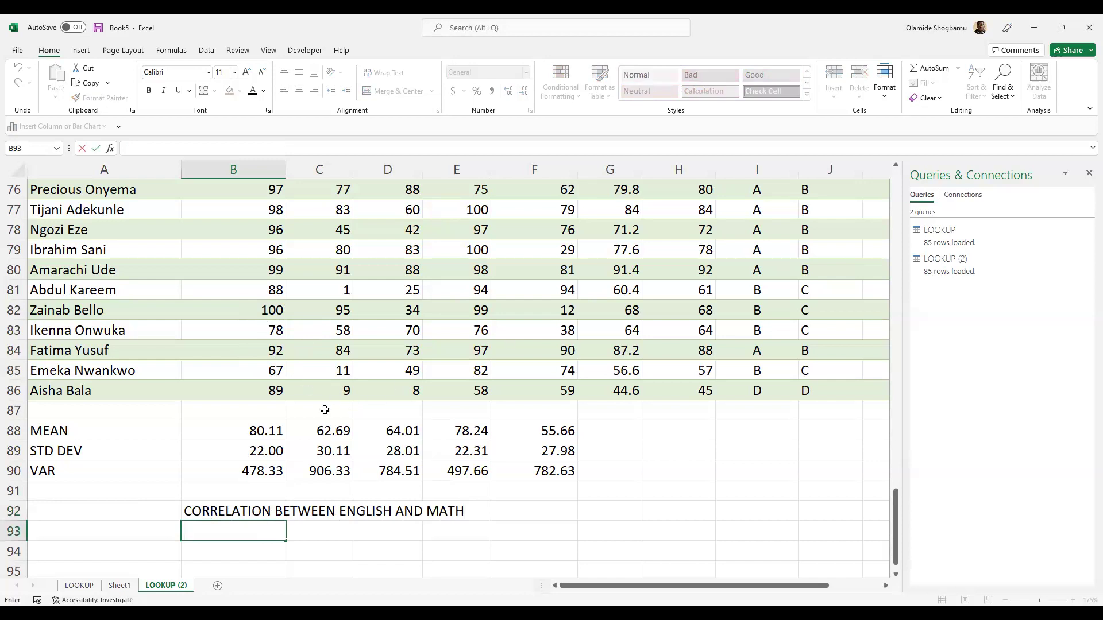
# - Enter =CORREL(B2:B86, C2:C86) in B93
pyautogui.write('=')
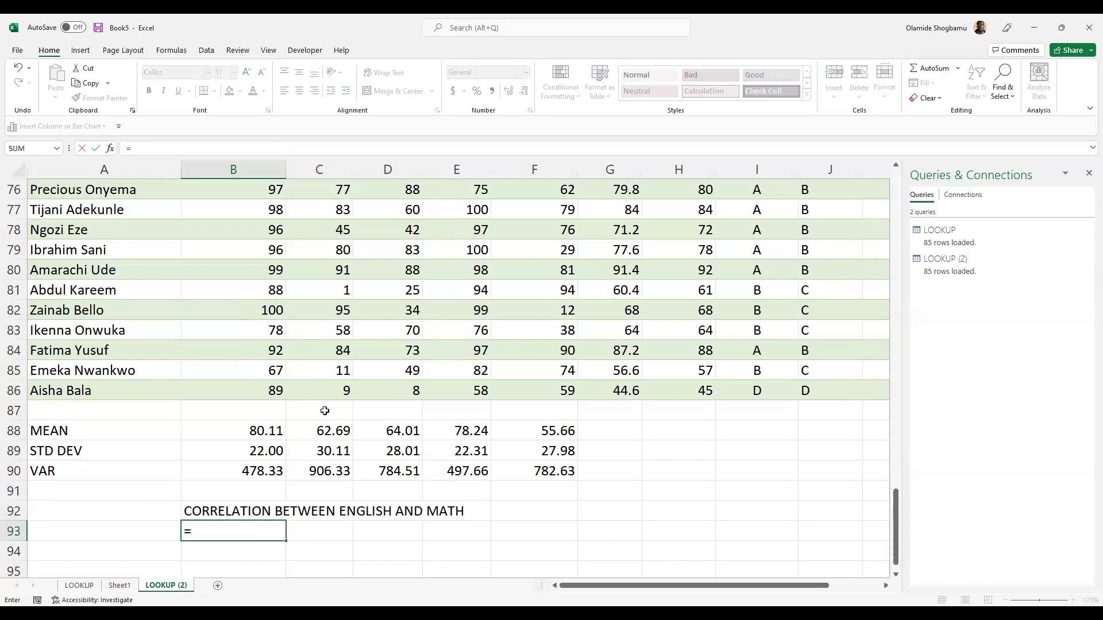
pyautogui.write('CORR')
pyautogui.press('Tab')
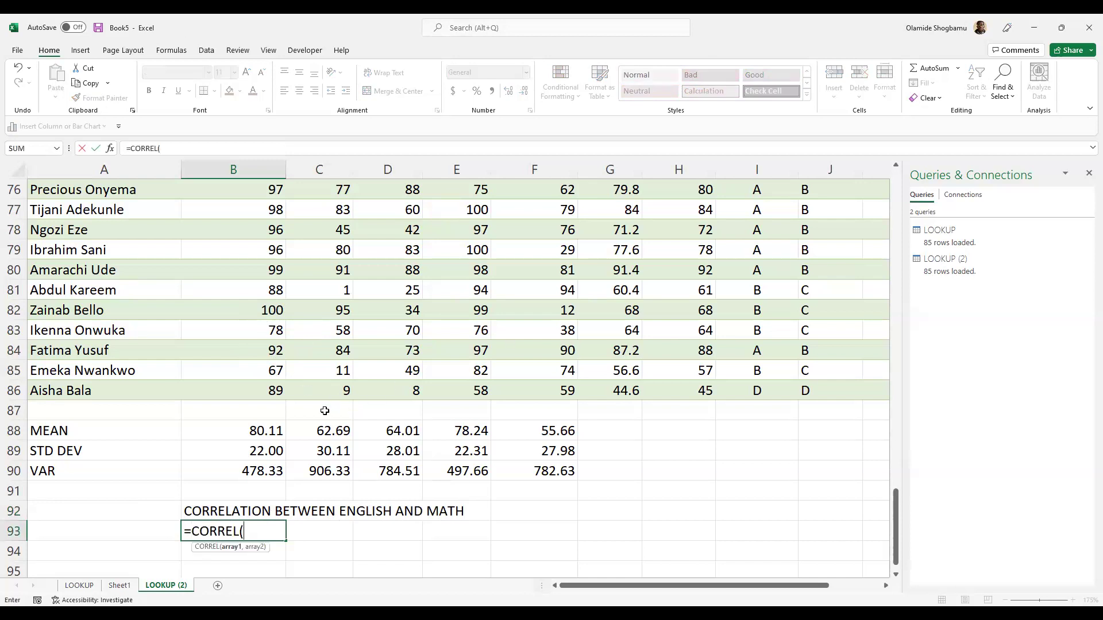
pyautogui.scroll(-3, 286, 427)
pyautogui.scroll(-1, 286, 427)
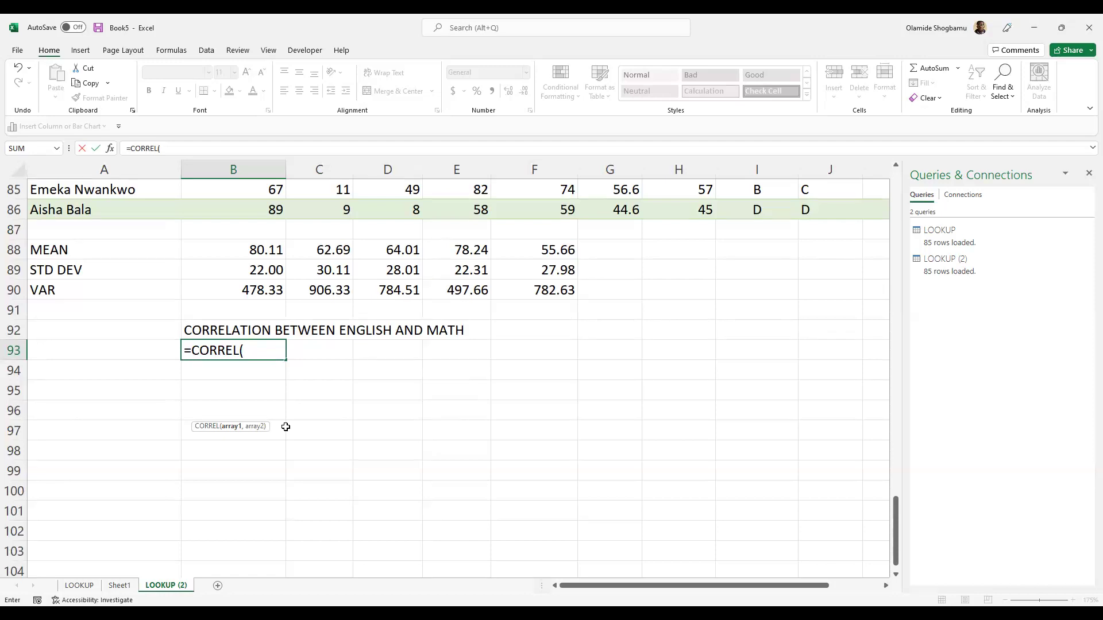
pyautogui.write('"')
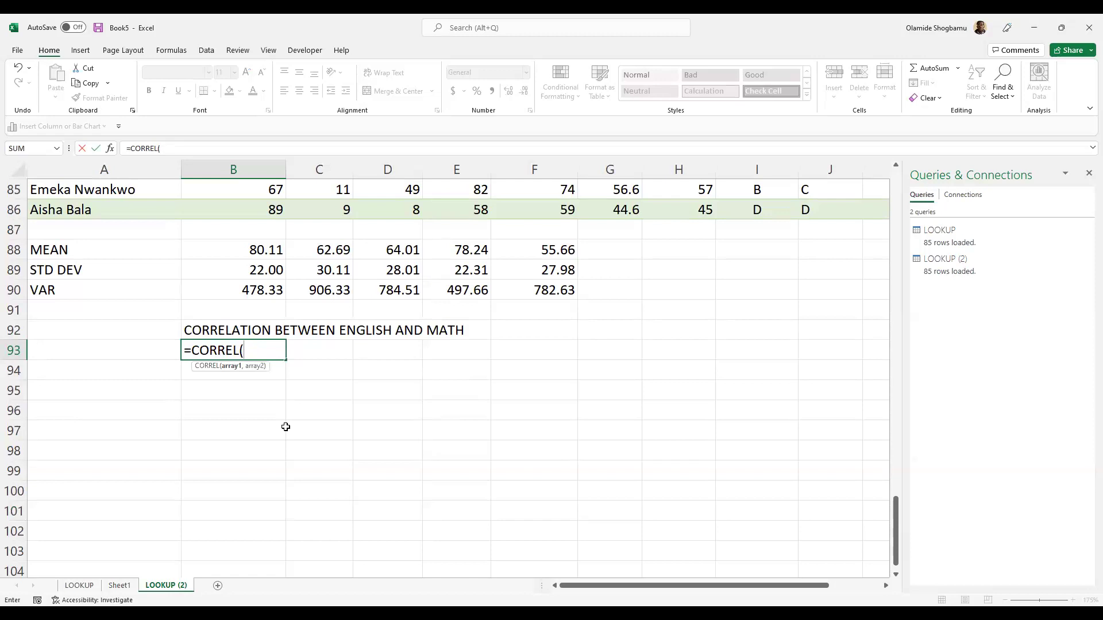
pyautogui.write('B')
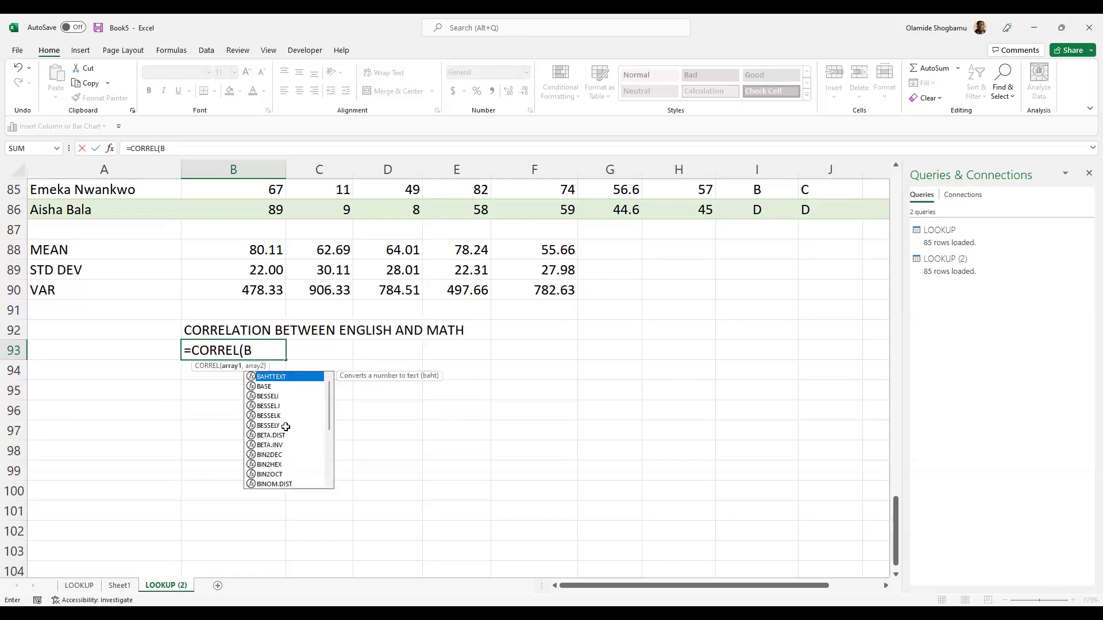
pyautogui.write('2:B')
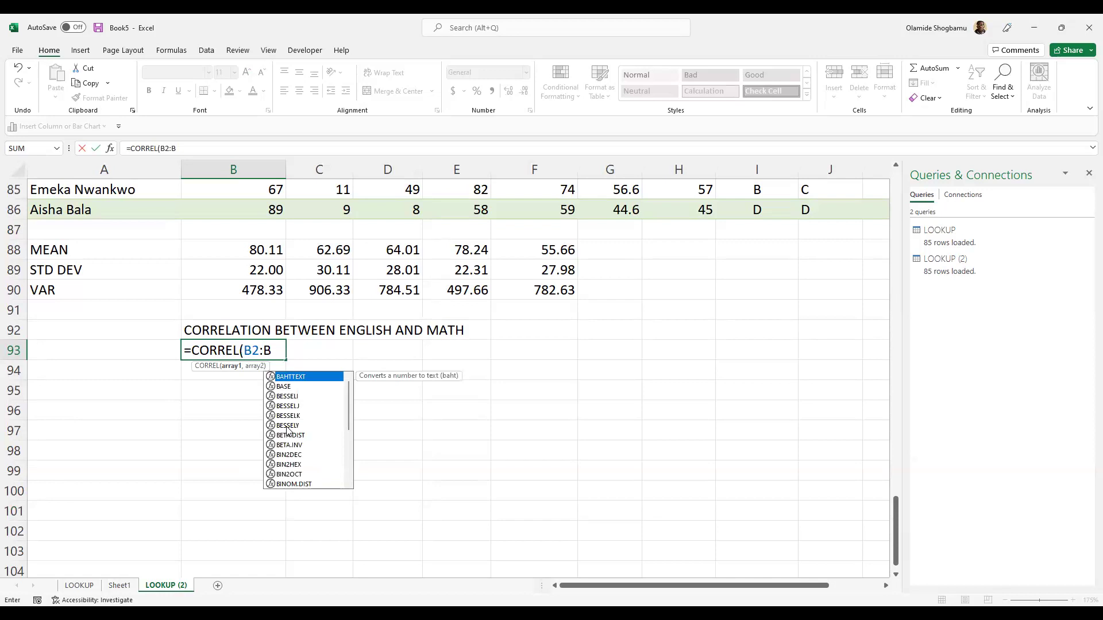
pyautogui.write('86, ')
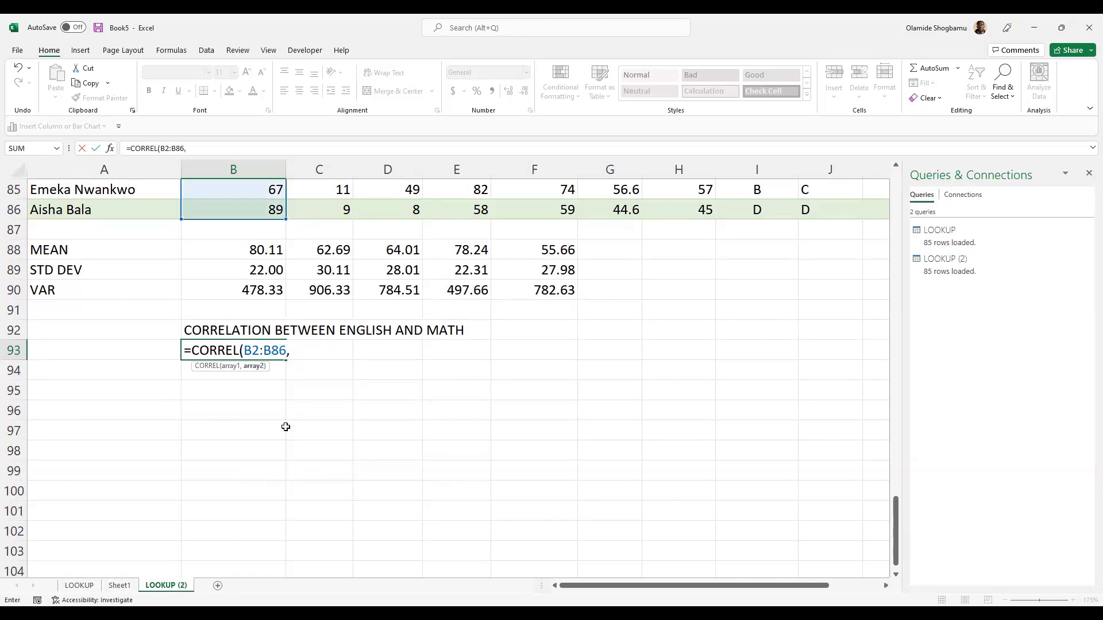
pyautogui.write('C2:C86')
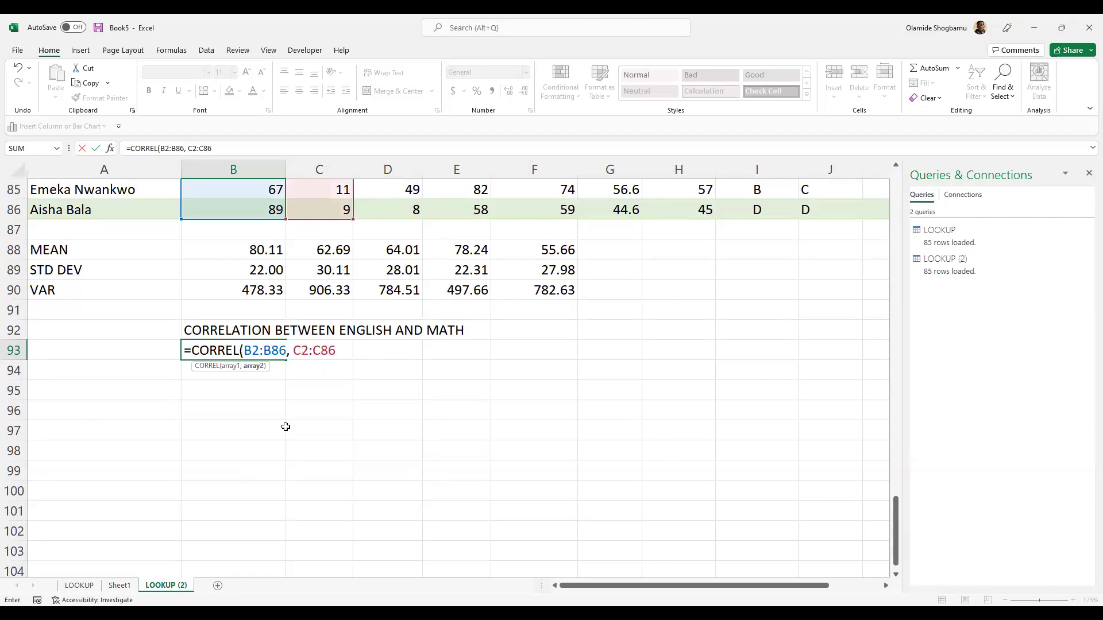
pyautogui.write(')')
pyautogui.press('Return')
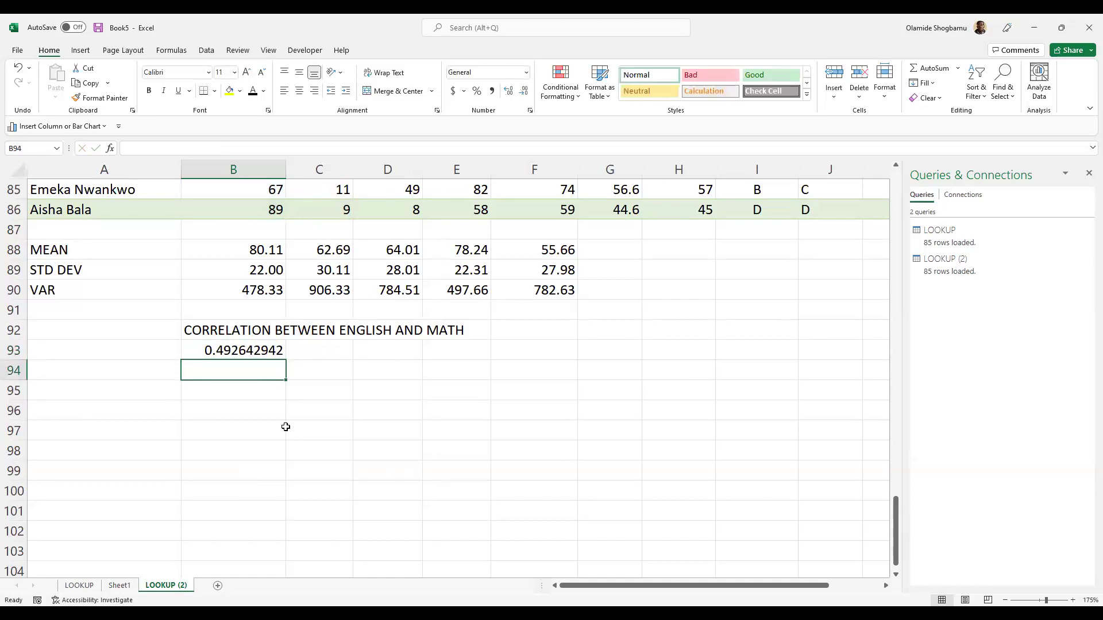
# - Round the correlation display to one decimal (0.5) and recheck the CORREL ranges
pyautogui.click(250, 350)
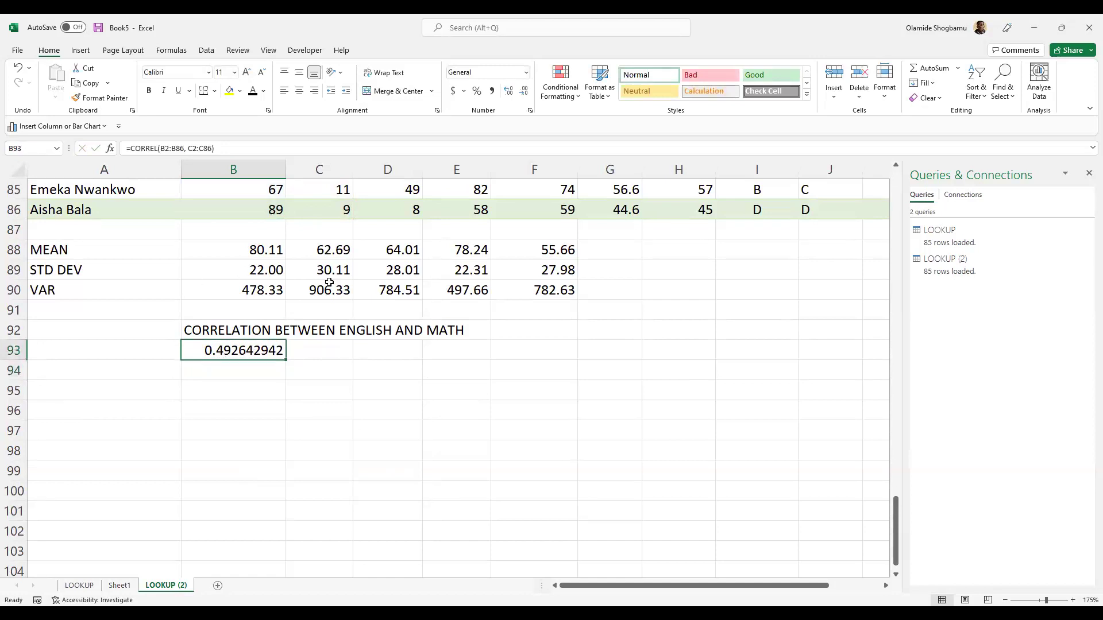
pyautogui.click(523, 90)
pyautogui.click(524, 91)
pyautogui.click(524, 91)
pyautogui.click(509, 90)
pyautogui.click(508, 91)
pyautogui.click(524, 92)
pyautogui.click(227, 368)
pyautogui.doubleClick(248, 352)
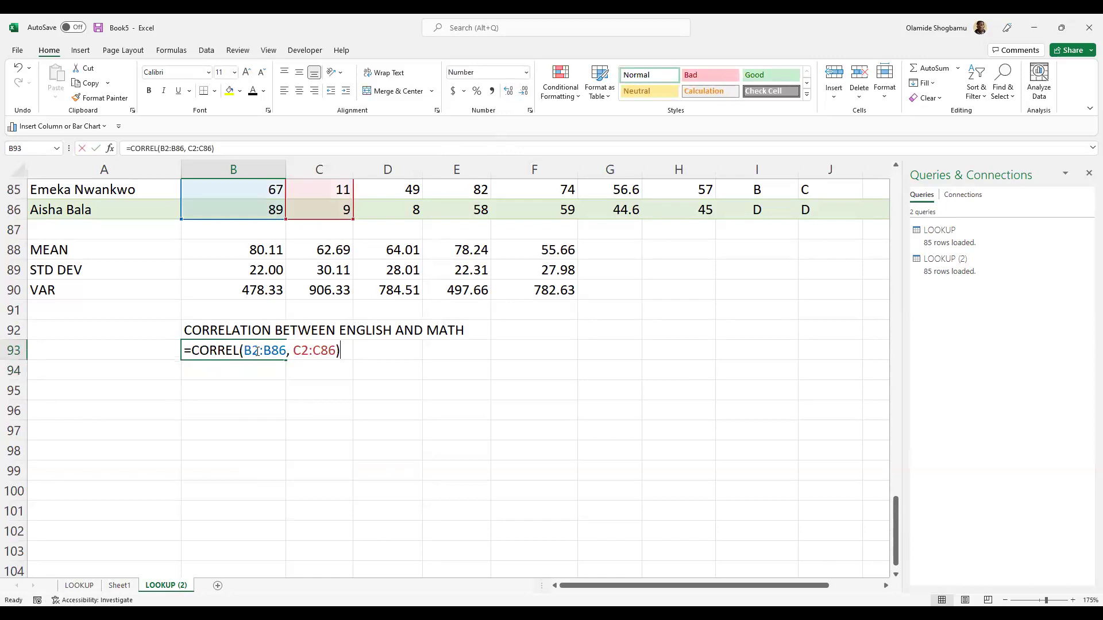
pyautogui.click(229, 411)
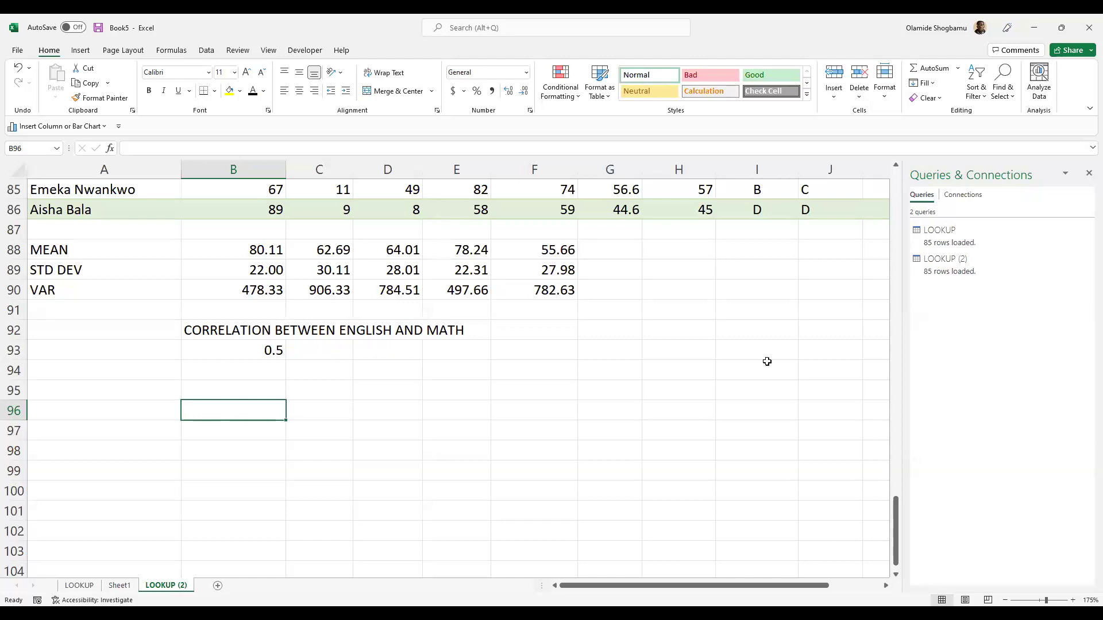
# - Recheck the CORREL formula in B93, keeping the 0.5 result, and bring up the Insert ribbon
pyautogui.doubleClick(259, 356)
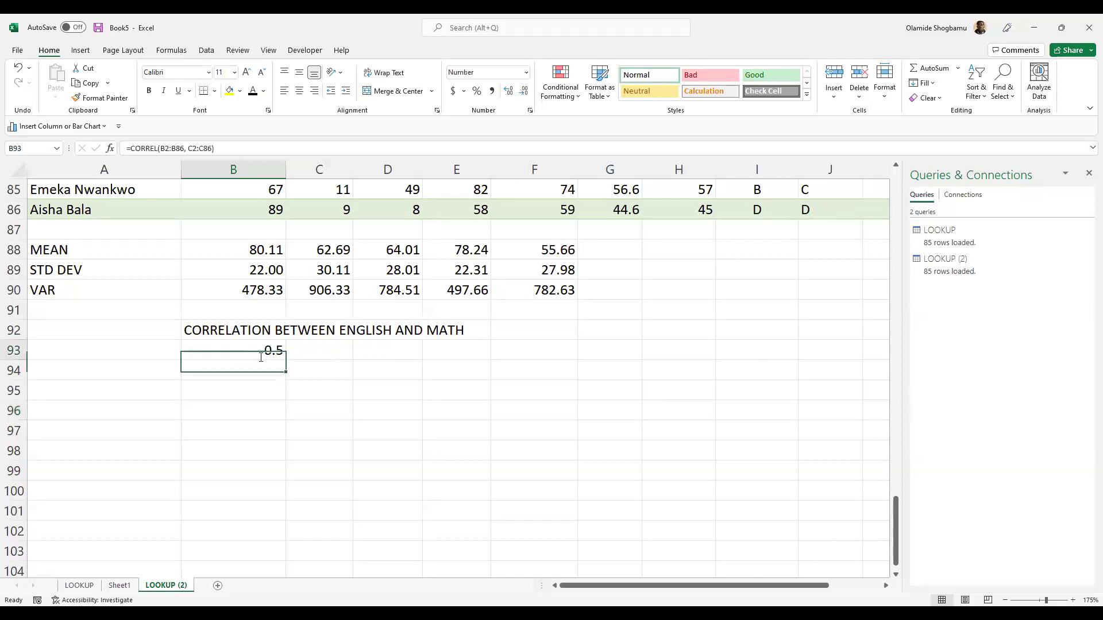
pyautogui.click(272, 413)
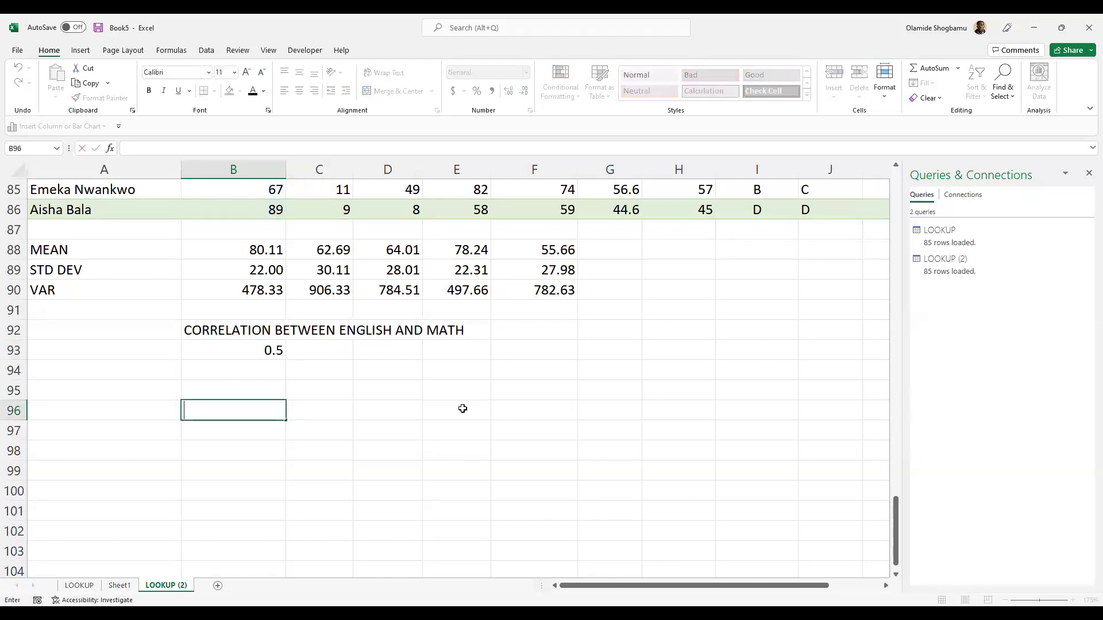
pyautogui.scroll(2, 461, 409)
pyautogui.scroll(1, 461, 409)
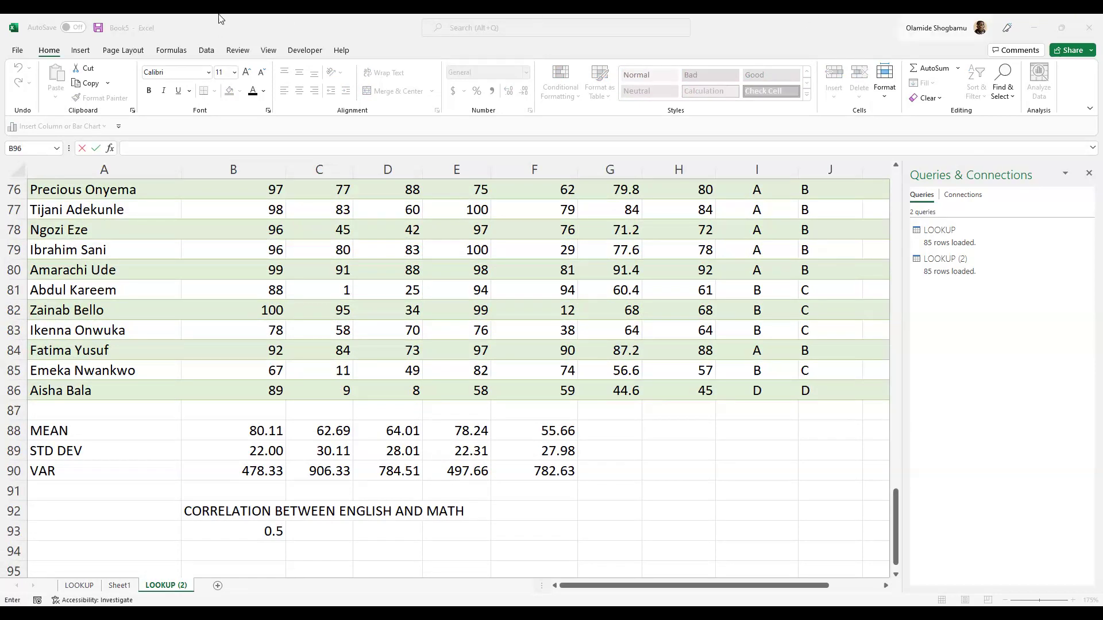
pyautogui.click(80, 50)
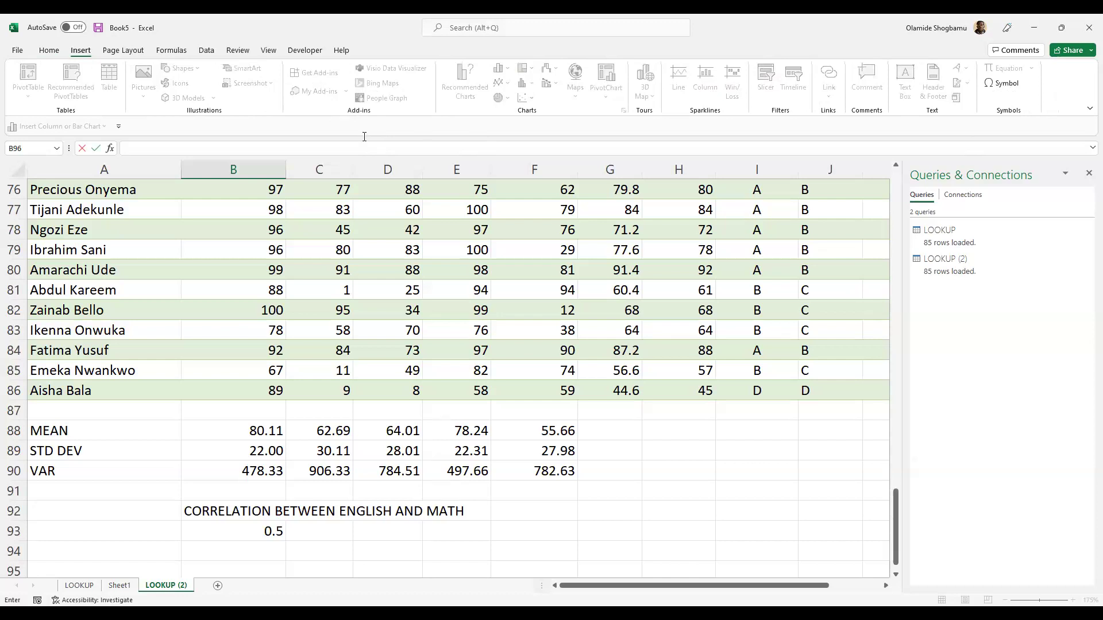
pyautogui.click(734, 516)
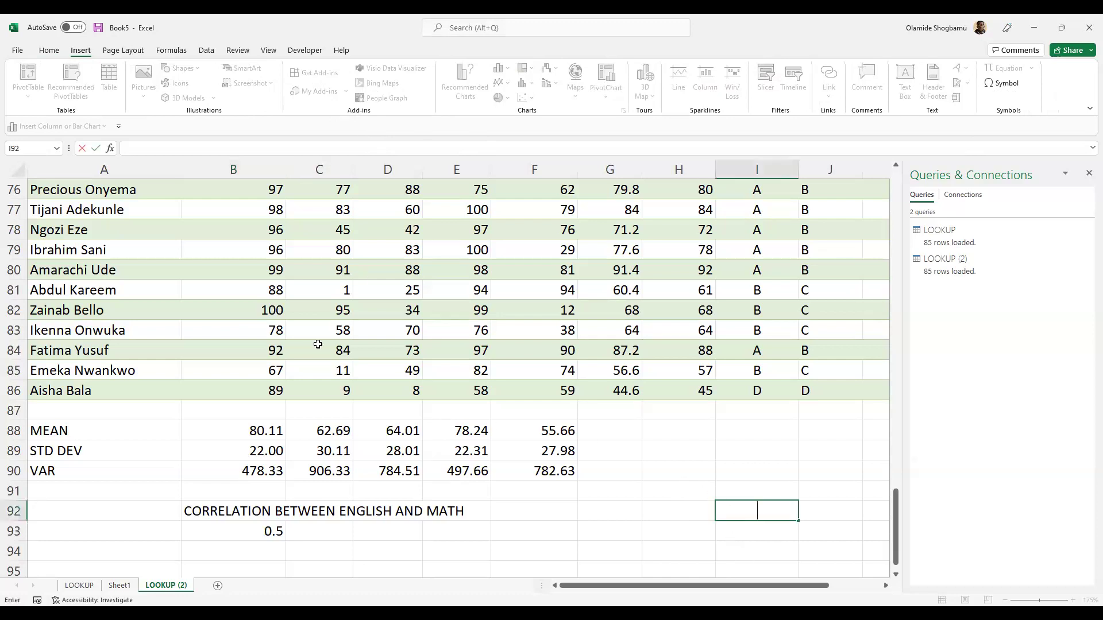
pyautogui.click(248, 482)
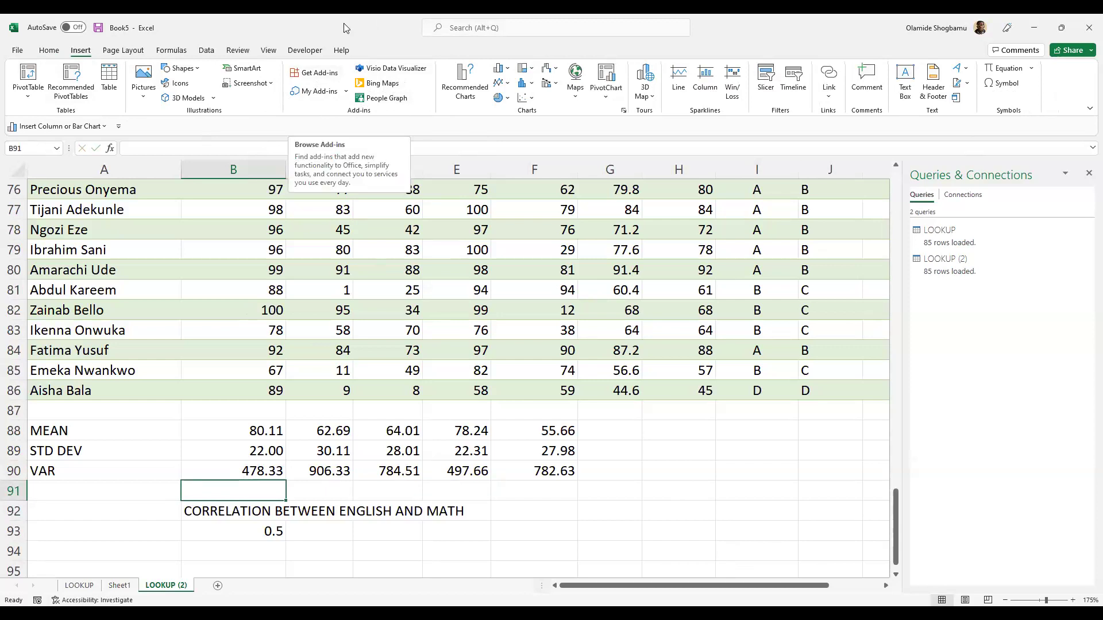
pyautogui.click(322, 77)
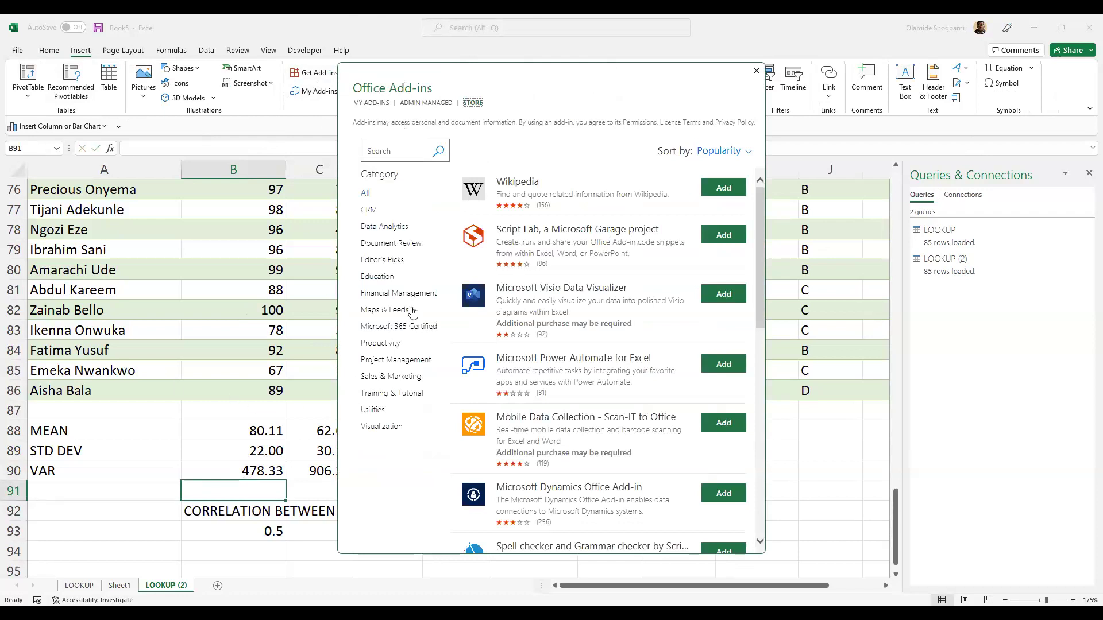
pyautogui.click(384, 228)
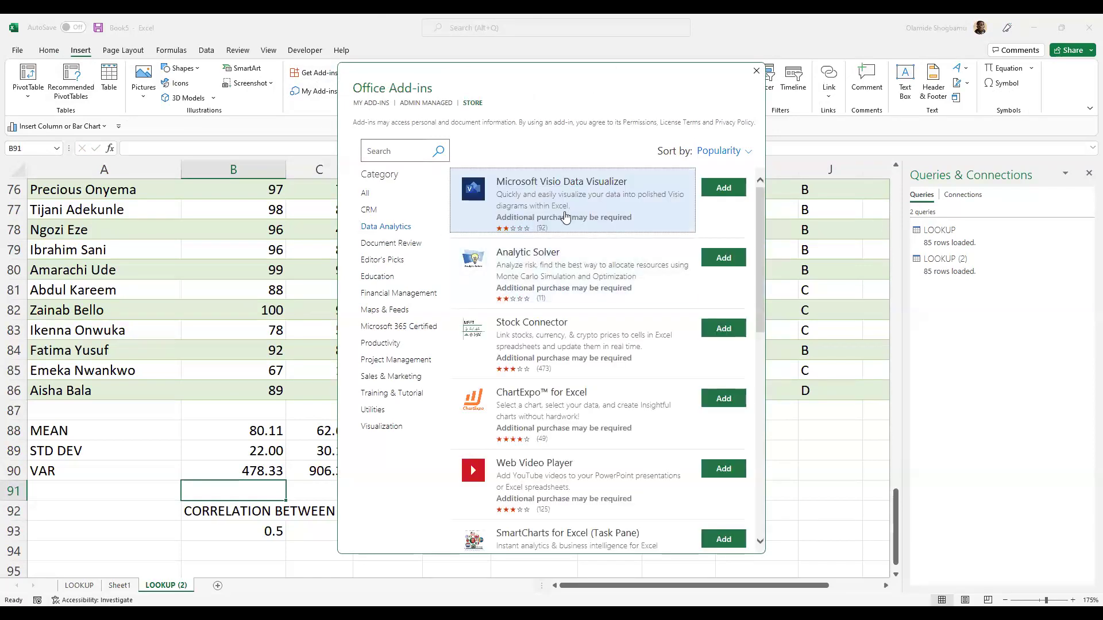
pyautogui.scroll(-1, 528, 247)
pyautogui.scroll(-2, 525, 250)
pyautogui.scroll(4, 525, 247)
pyautogui.scroll(-1, 566, 279)
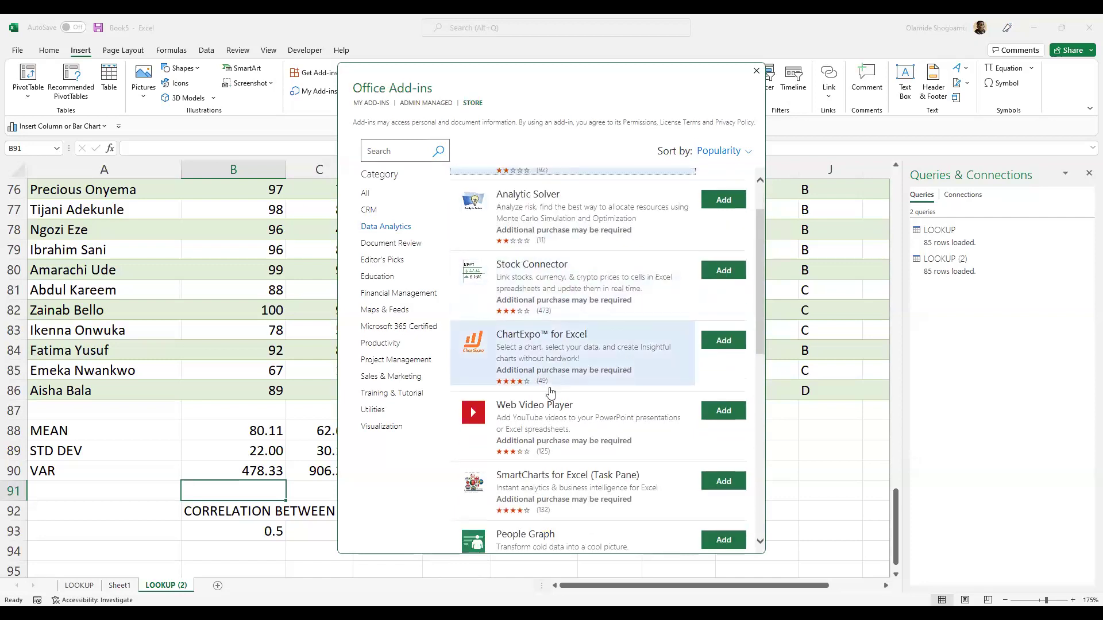
pyautogui.scroll(-2, 550, 393)
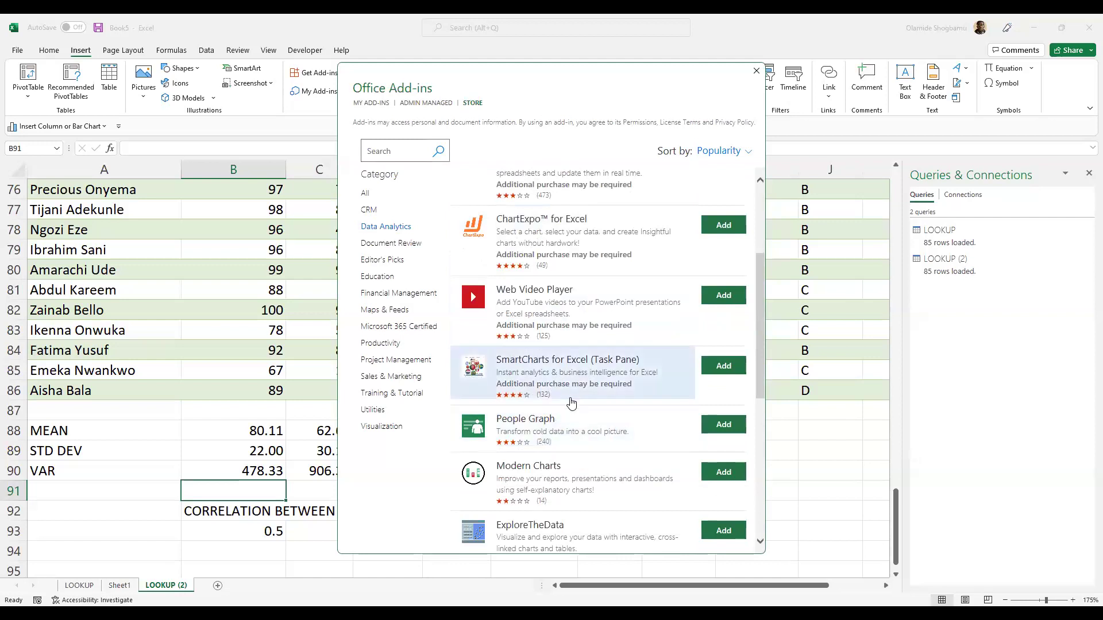
pyautogui.scroll(-6, 572, 403)
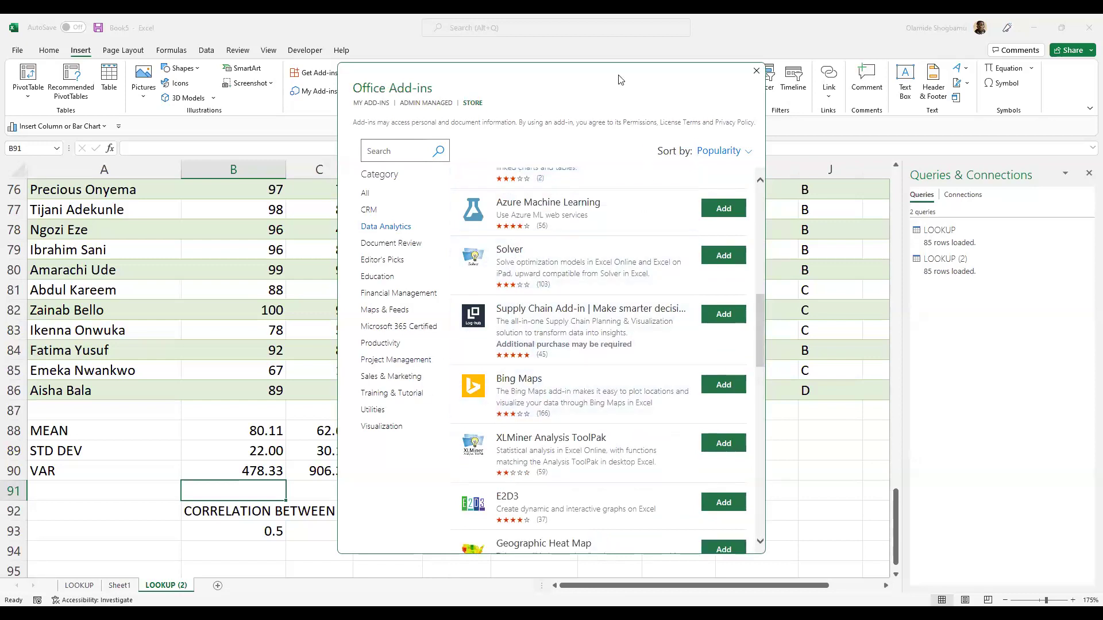
pyautogui.scroll(-4, 568, 352)
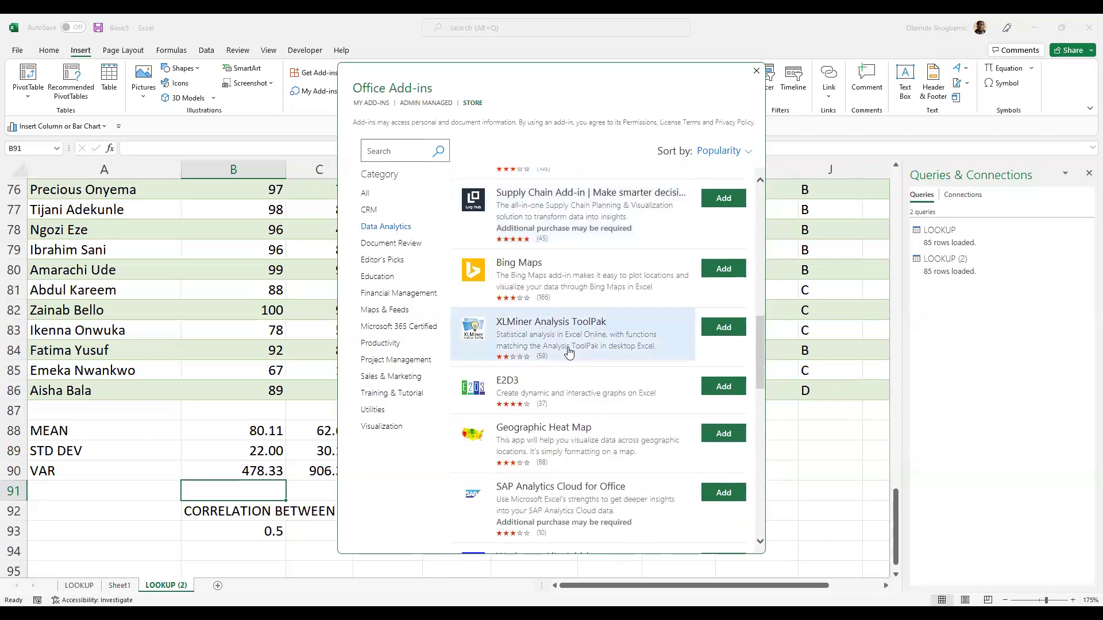
pyautogui.scroll(-7, 569, 351)
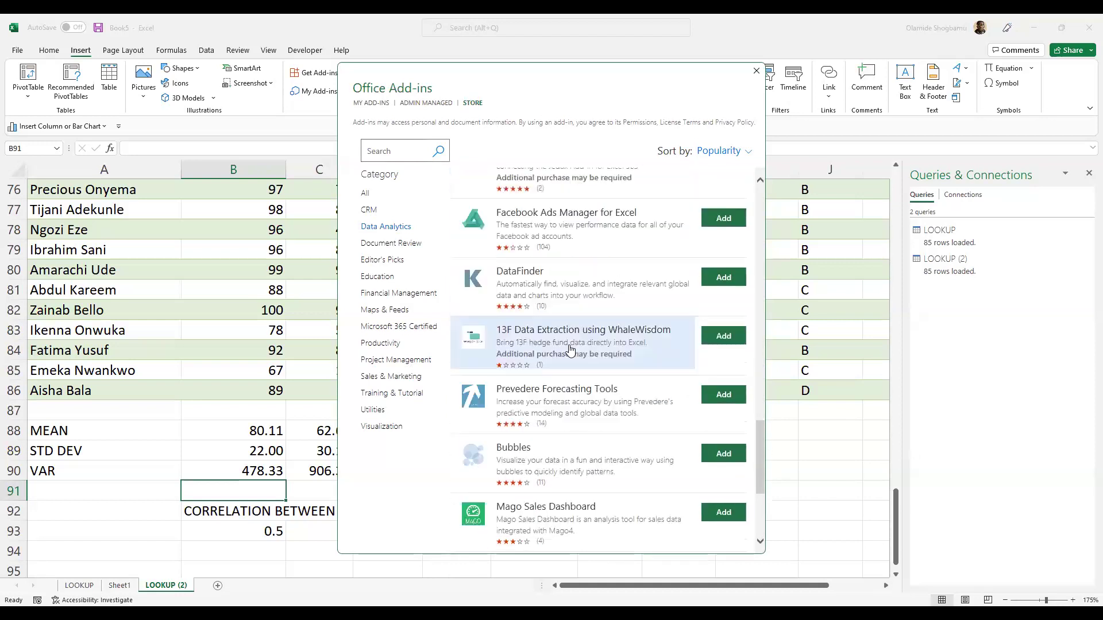
pyautogui.scroll(-4, 569, 347)
pyautogui.scroll(7, 569, 347)
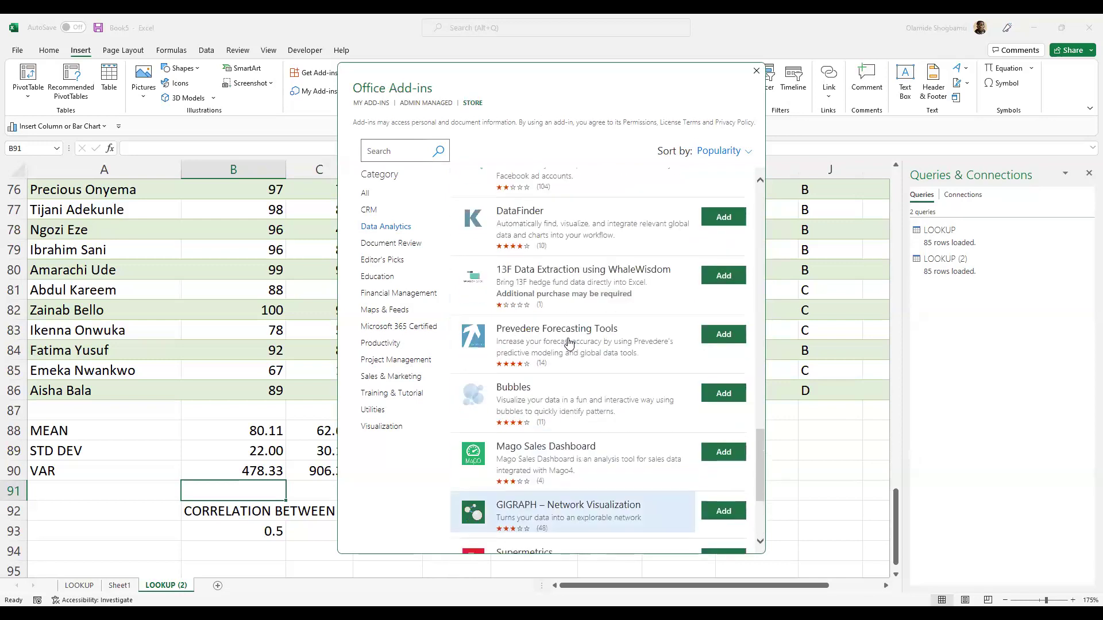
pyautogui.scroll(4, 648, 289)
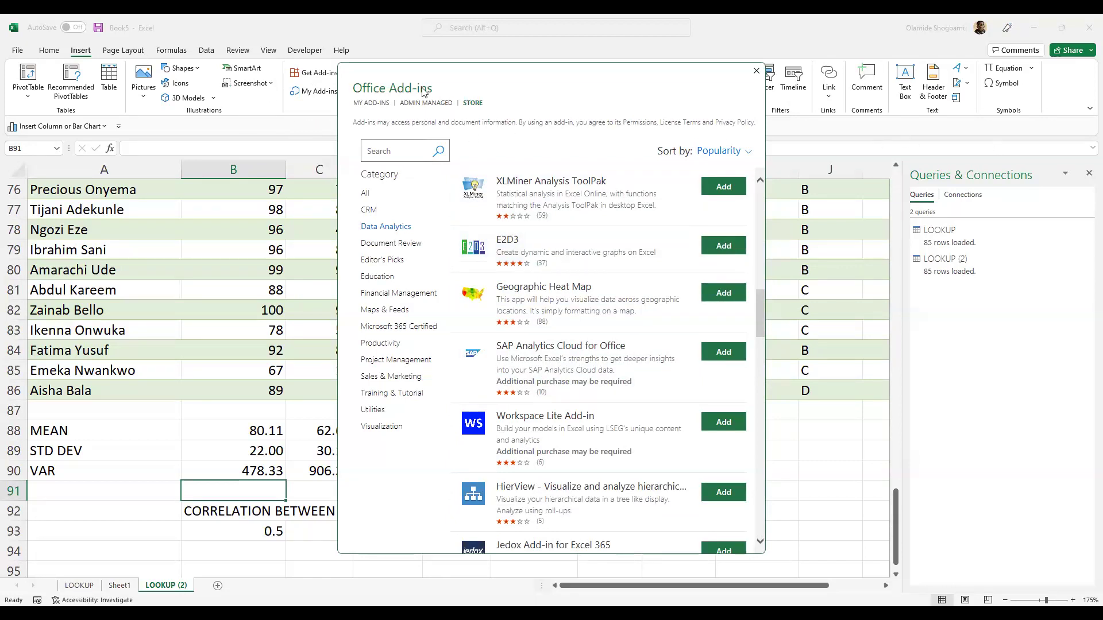
pyautogui.scroll(12, 590, 198)
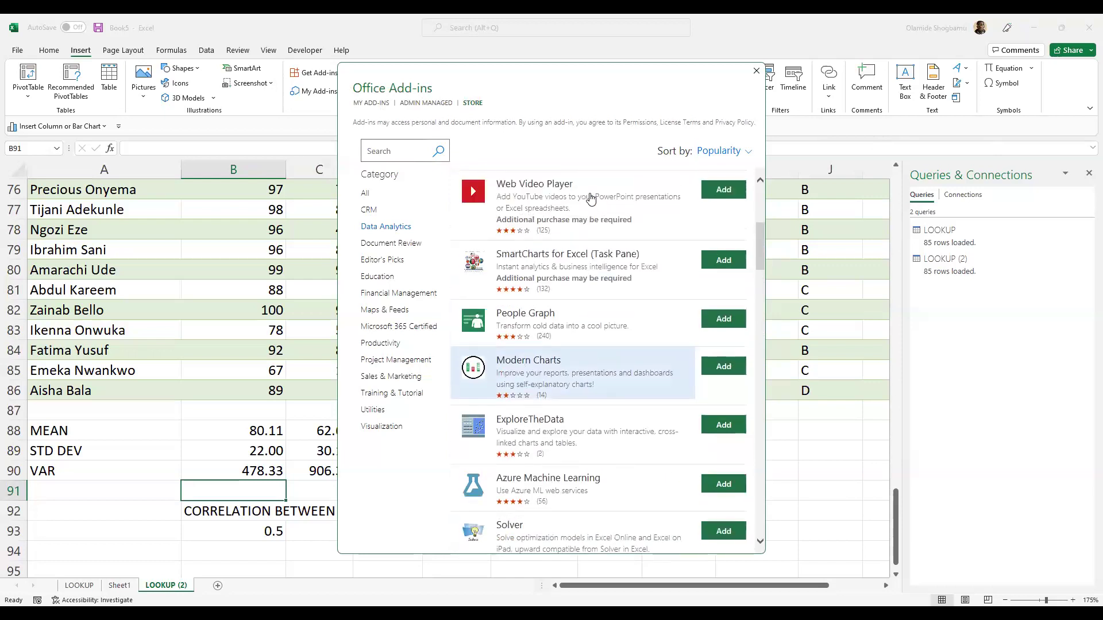
pyautogui.scroll(2, 591, 198)
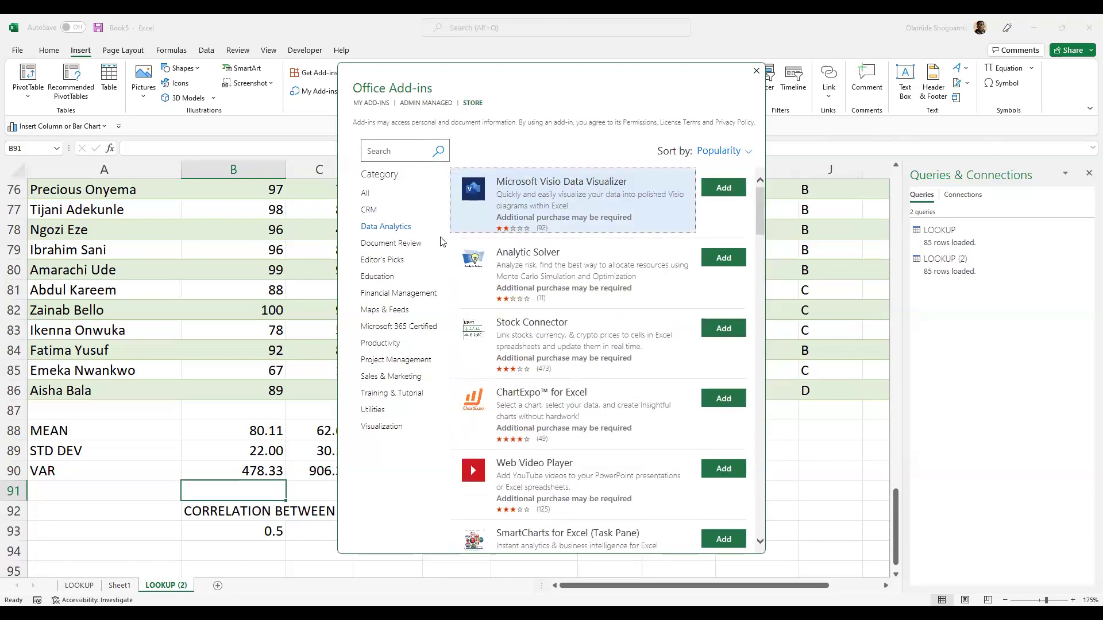
pyautogui.click(381, 277)
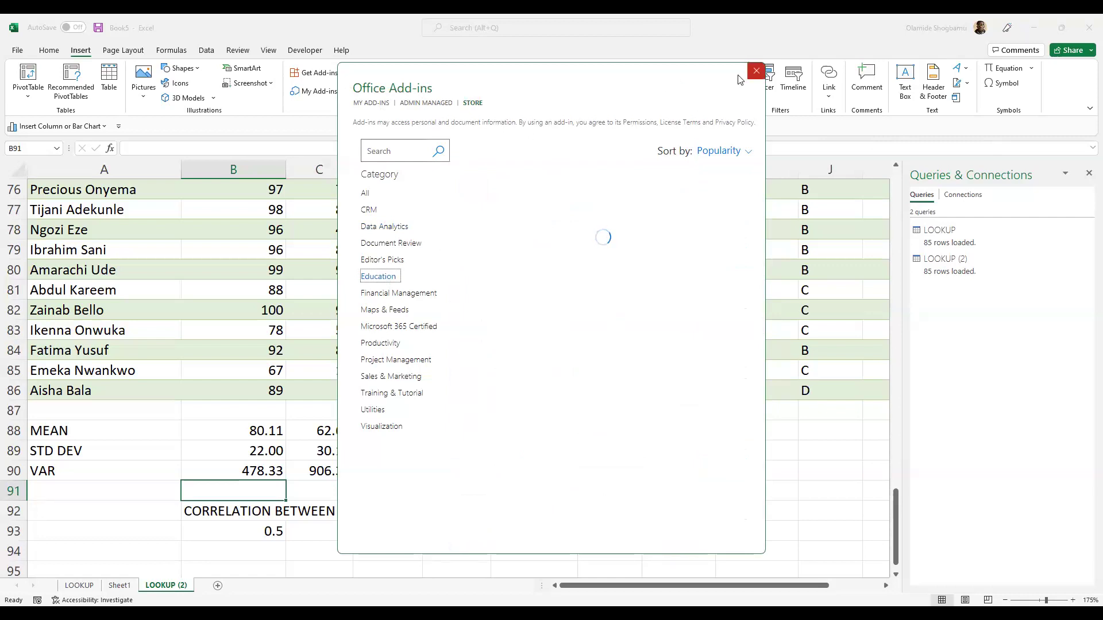
pyautogui.click(756, 71)
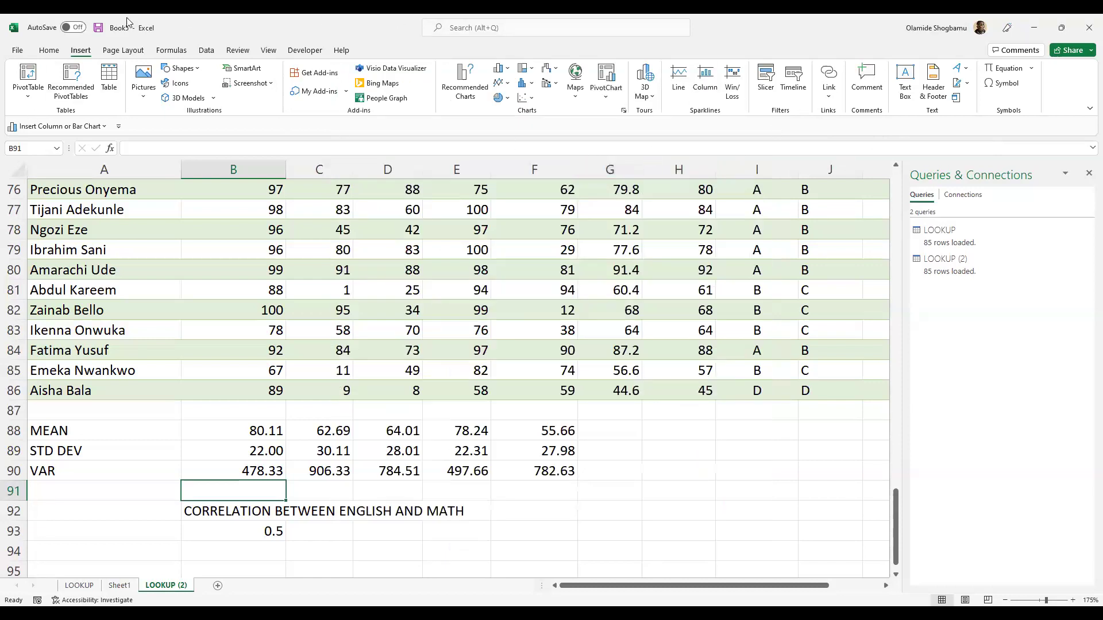
# - Go to Excel Options > Add-ins and launch the Excel Add-ins manager with Go
pyautogui.click(18, 50)
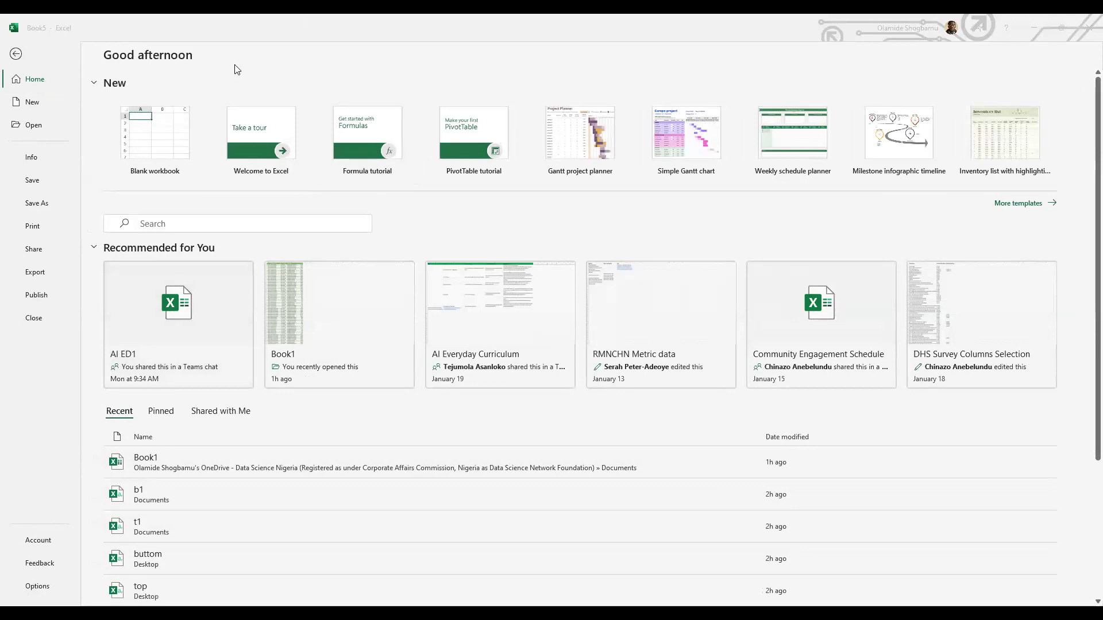
pyautogui.click(44, 591)
pyautogui.click(42, 586)
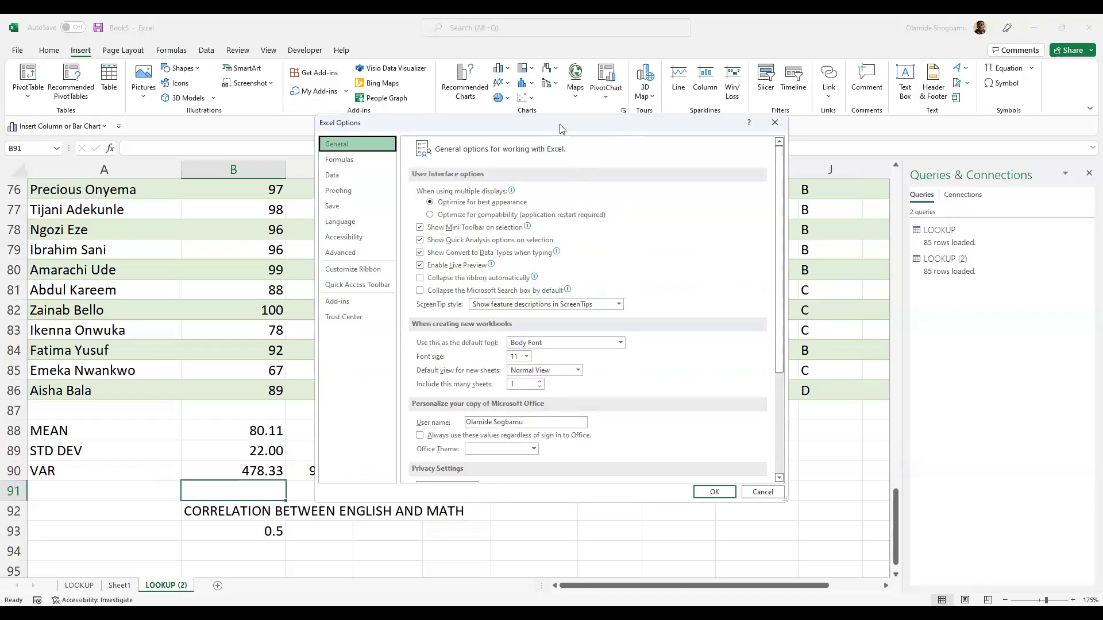
pyautogui.click(344, 305)
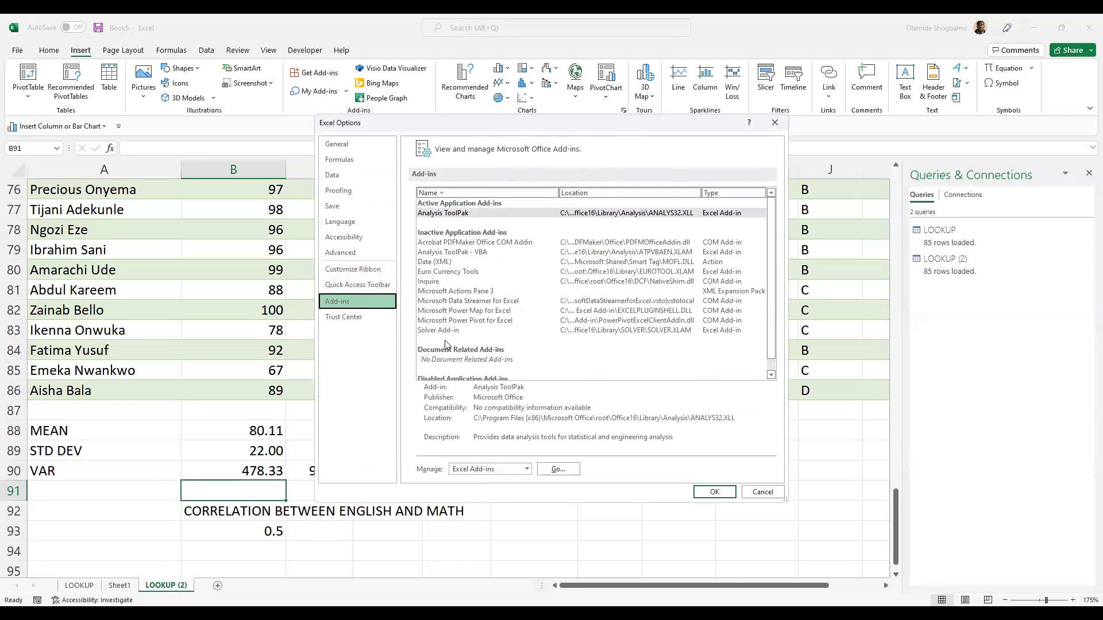
pyautogui.hotkey('alt', 'Tab')
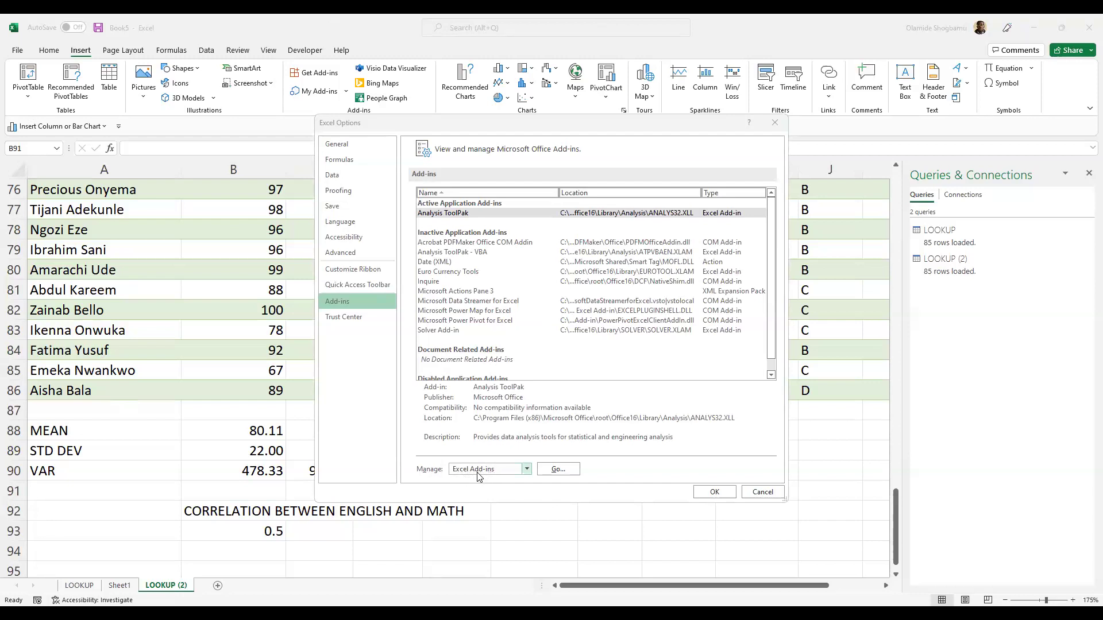
pyautogui.click(557, 470)
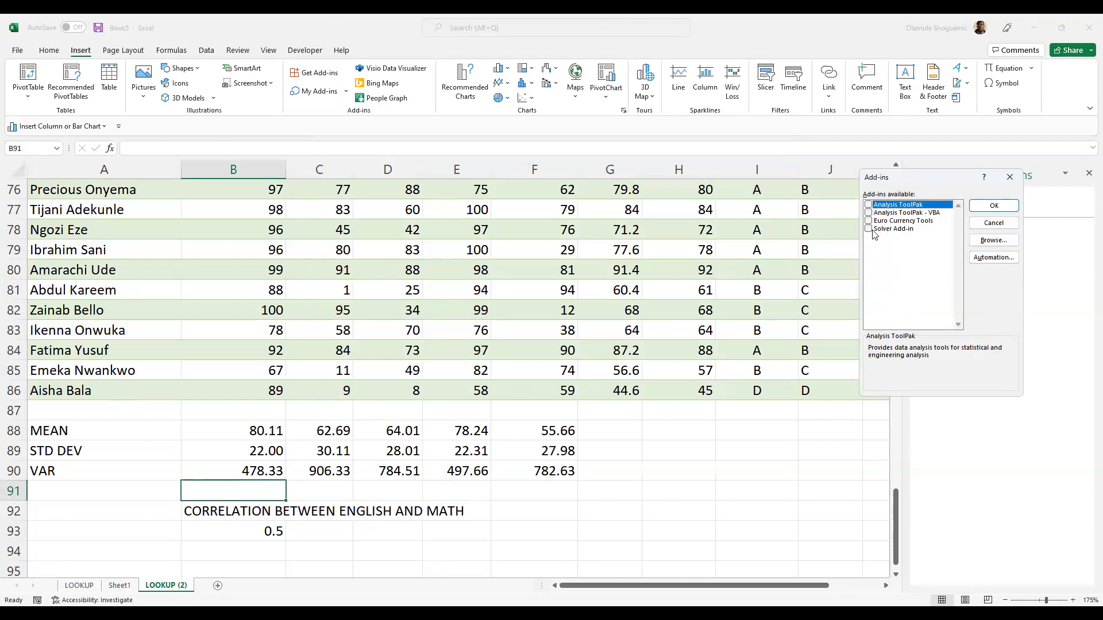
# - Tick Analysis ToolPak in the Add-ins list and confirm with OK
pyautogui.click(869, 204)
pyautogui.click(980, 209)
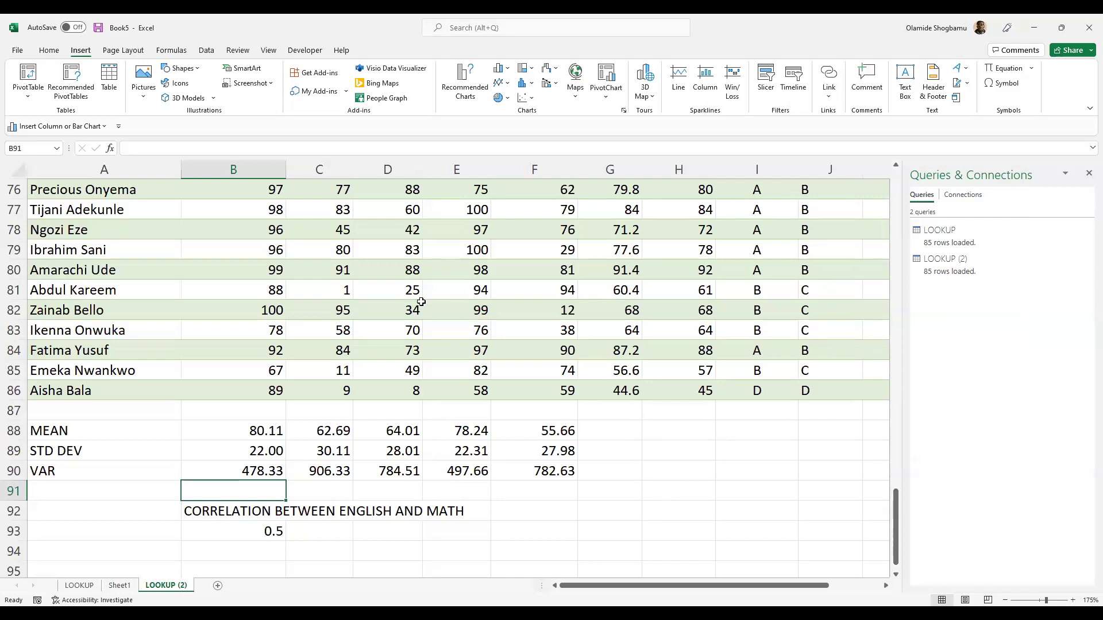
pyautogui.click(202, 51)
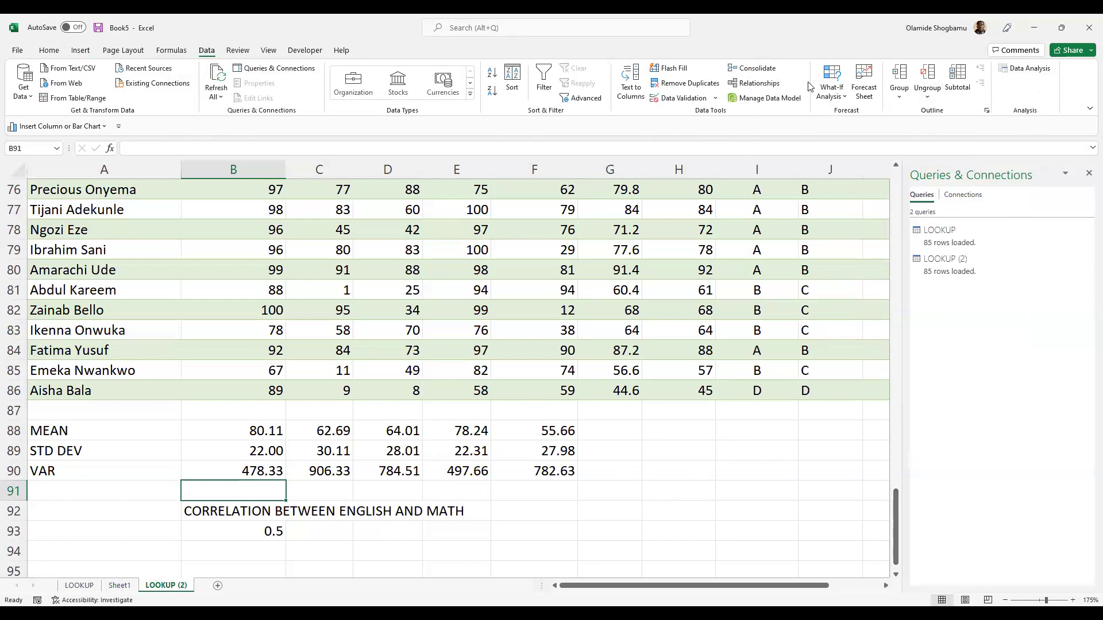
# - Open Data Analysis and select Rank and Percentile from the Analysis Tools list
pyautogui.click(1029, 69)
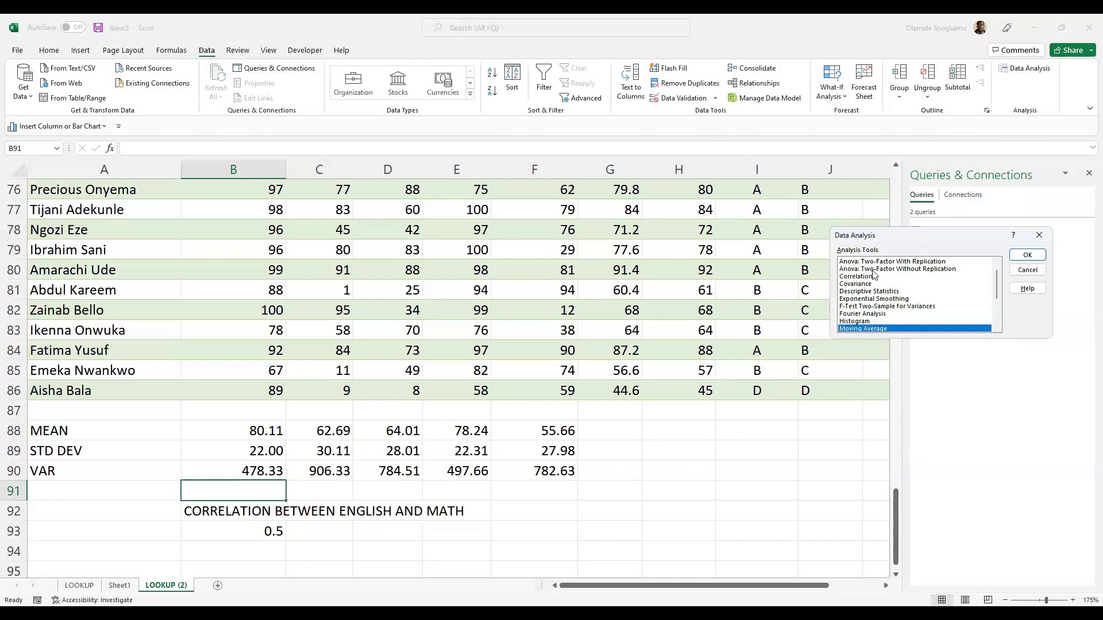
pyautogui.scroll(-3, 887, 316)
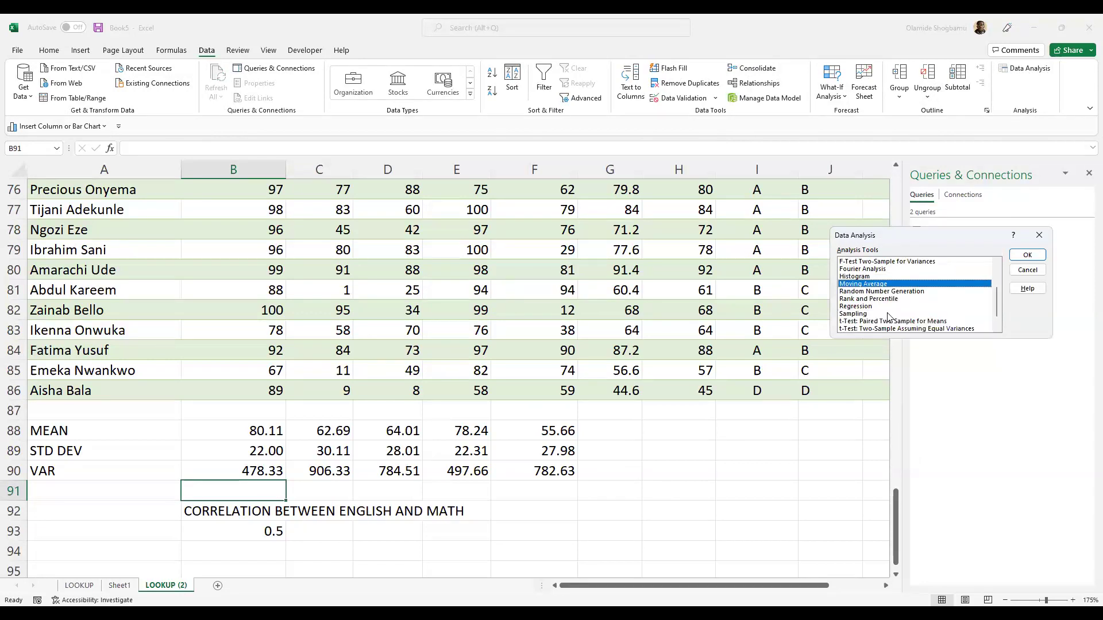
pyautogui.scroll(3, 895, 326)
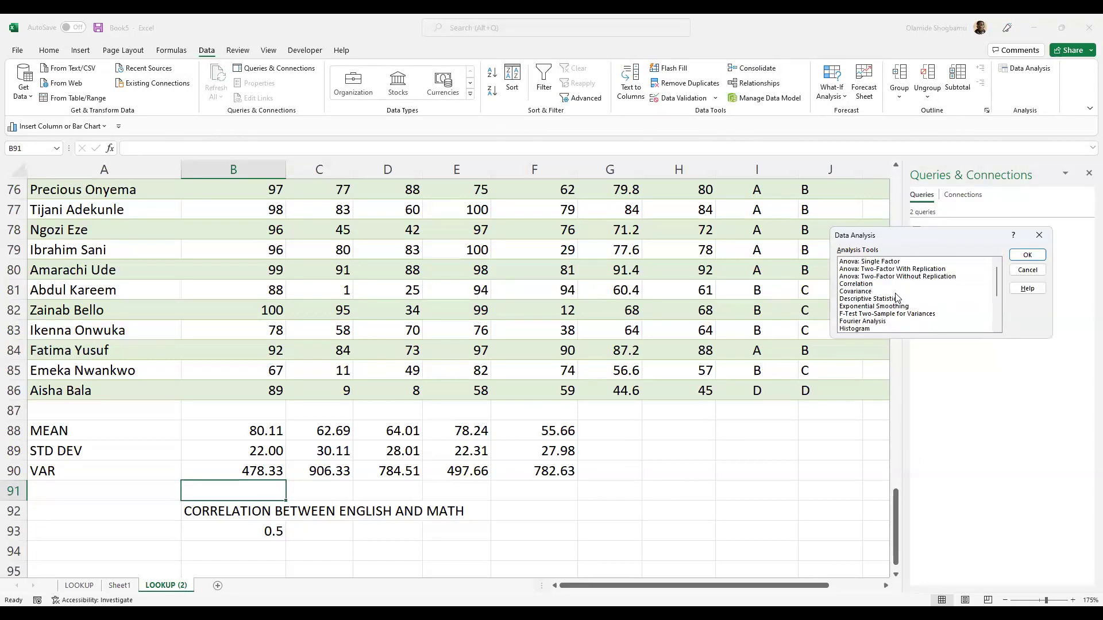
pyautogui.scroll(-3, 894, 282)
pyautogui.scroll(3, 898, 301)
pyautogui.scroll(-1, 882, 302)
pyautogui.click(881, 313)
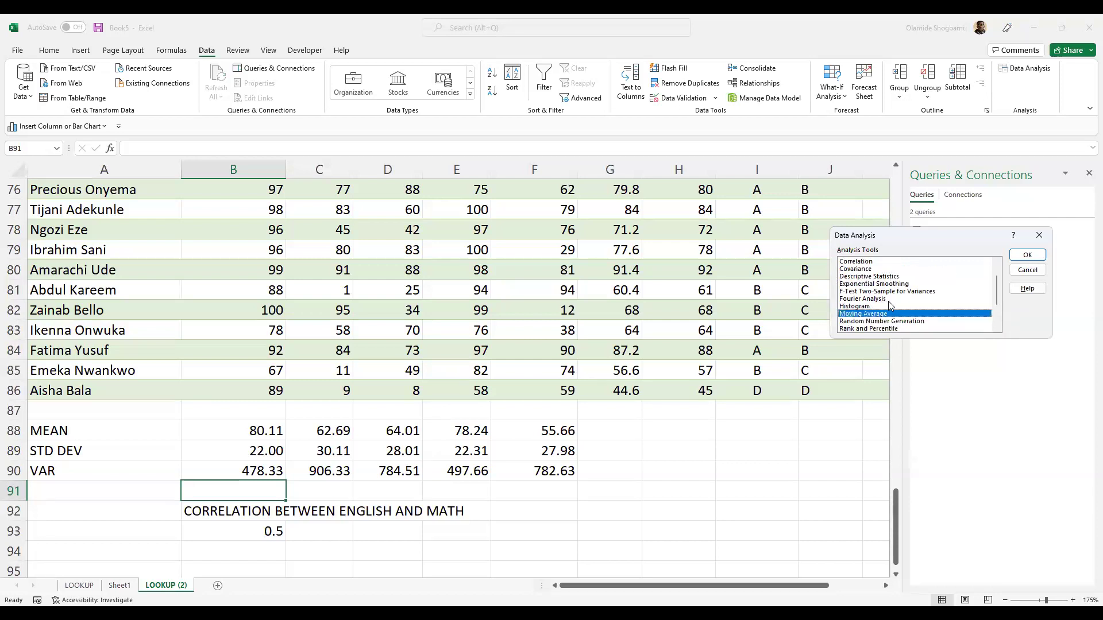
pyautogui.scroll(-1, 898, 310)
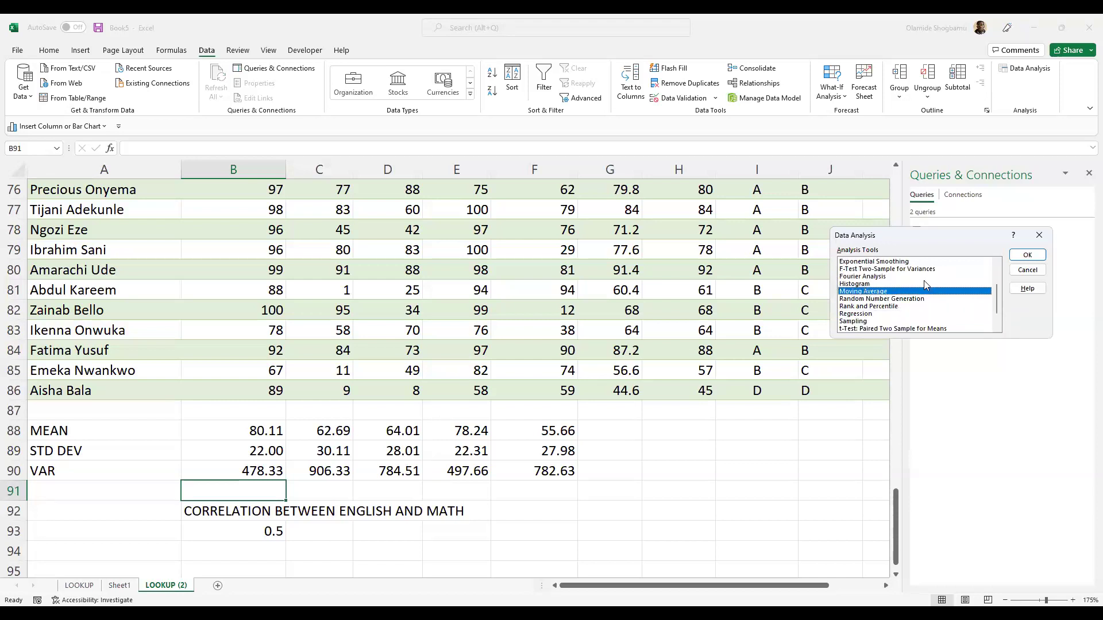
pyautogui.scroll(-1, 926, 285)
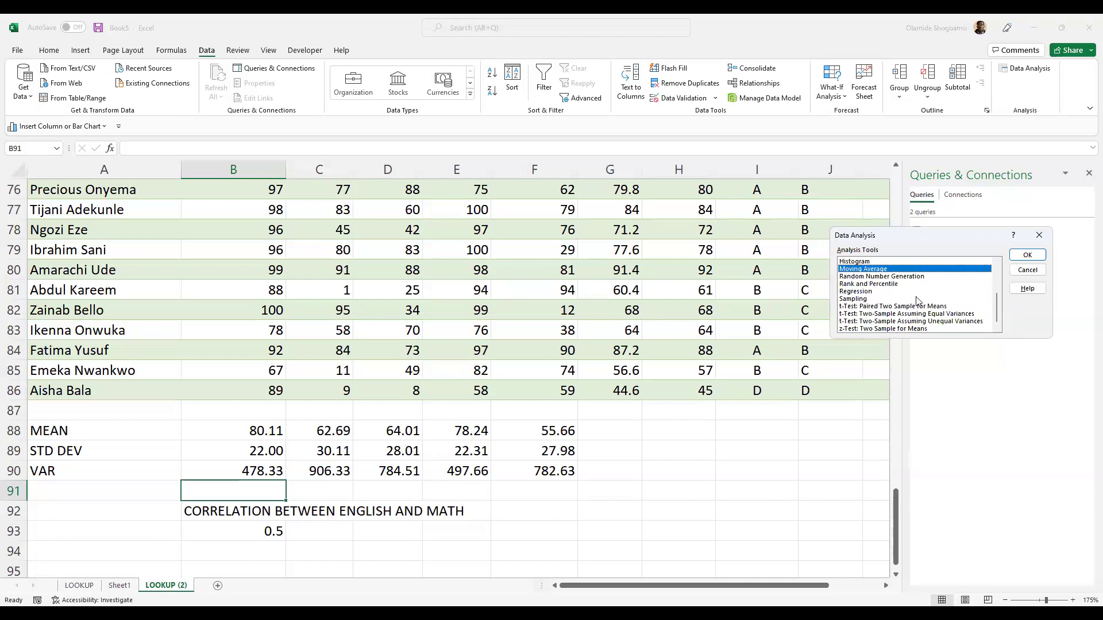
pyautogui.scroll(1, 887, 293)
pyautogui.scroll(2, 887, 293)
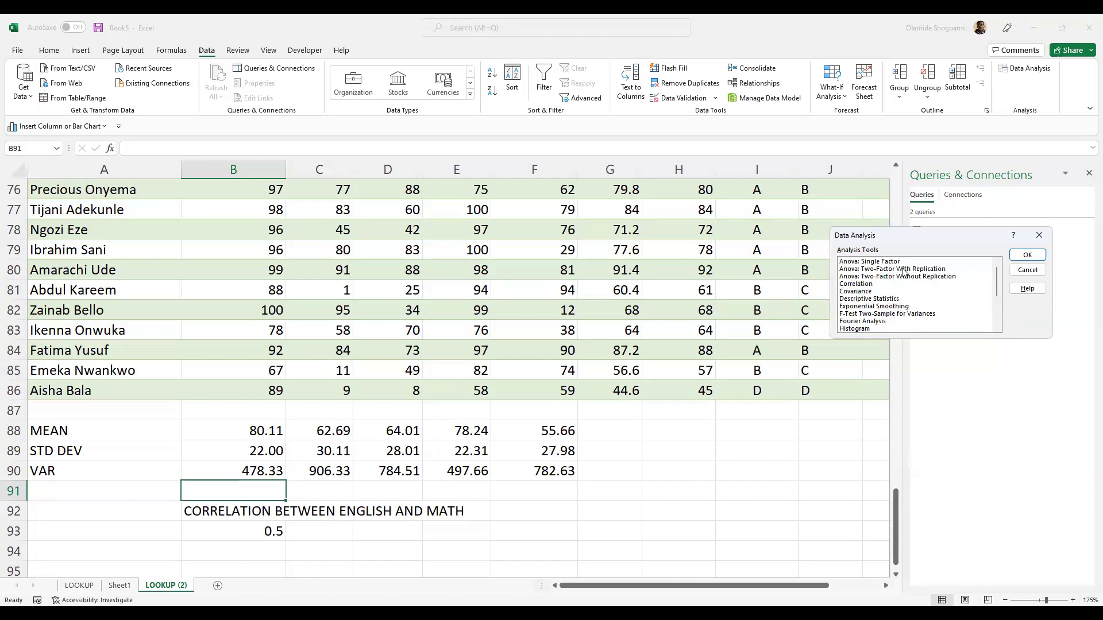
pyautogui.scroll(-3, 902, 296)
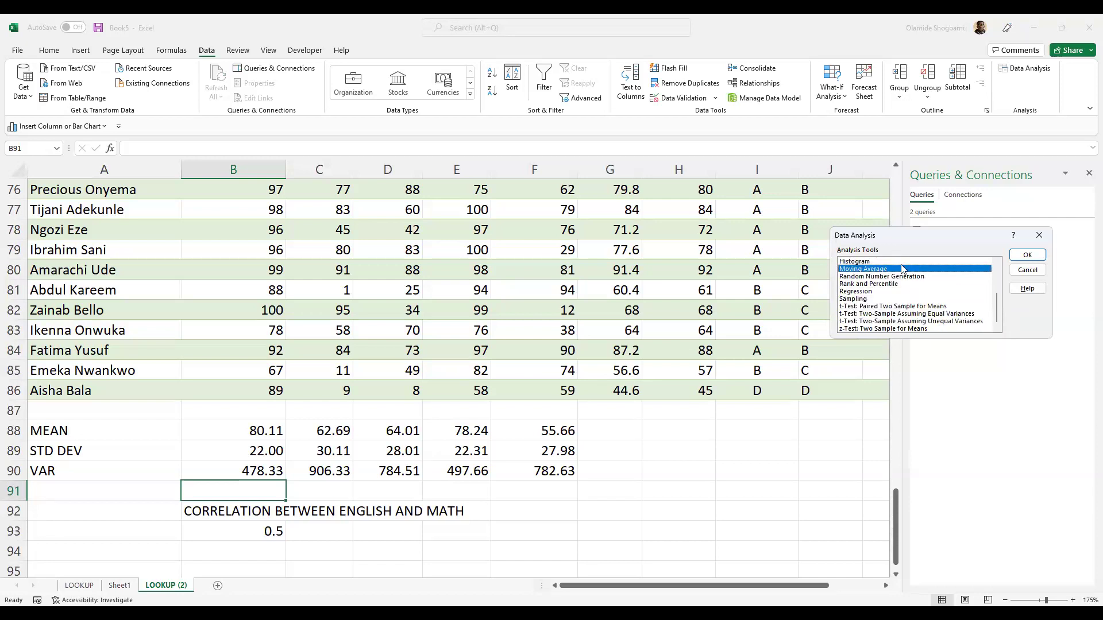
pyautogui.scroll(3, 901, 295)
pyautogui.scroll(-3, 903, 293)
pyautogui.click(871, 284)
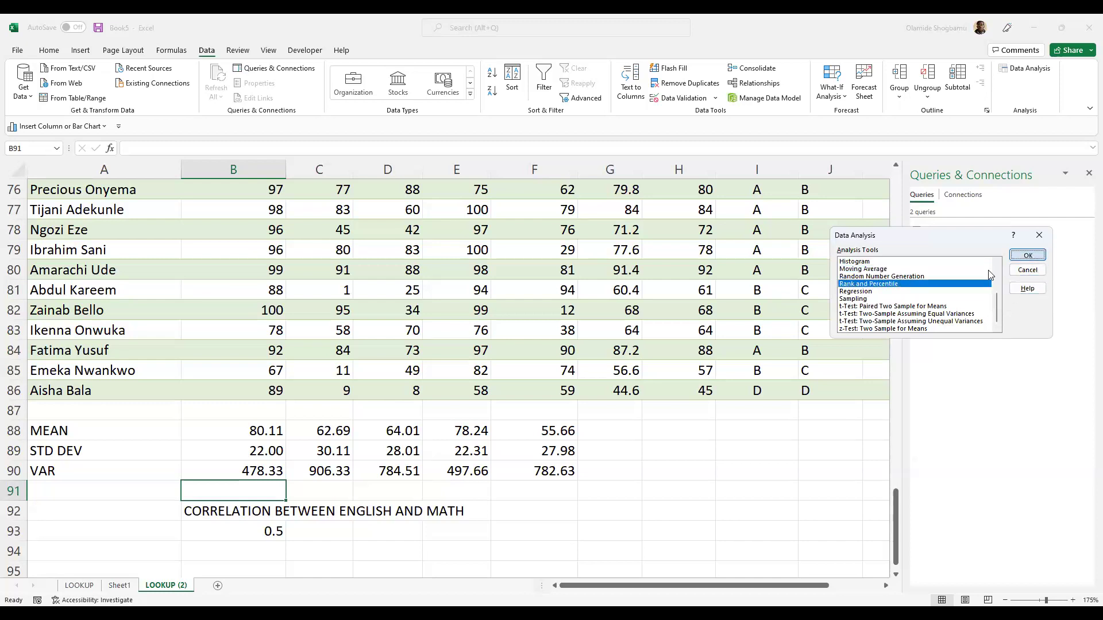
# - Open Rank and Percentile, enter $G$2:$G$86 as the input range, and choose Output Range
pyautogui.press('Return')
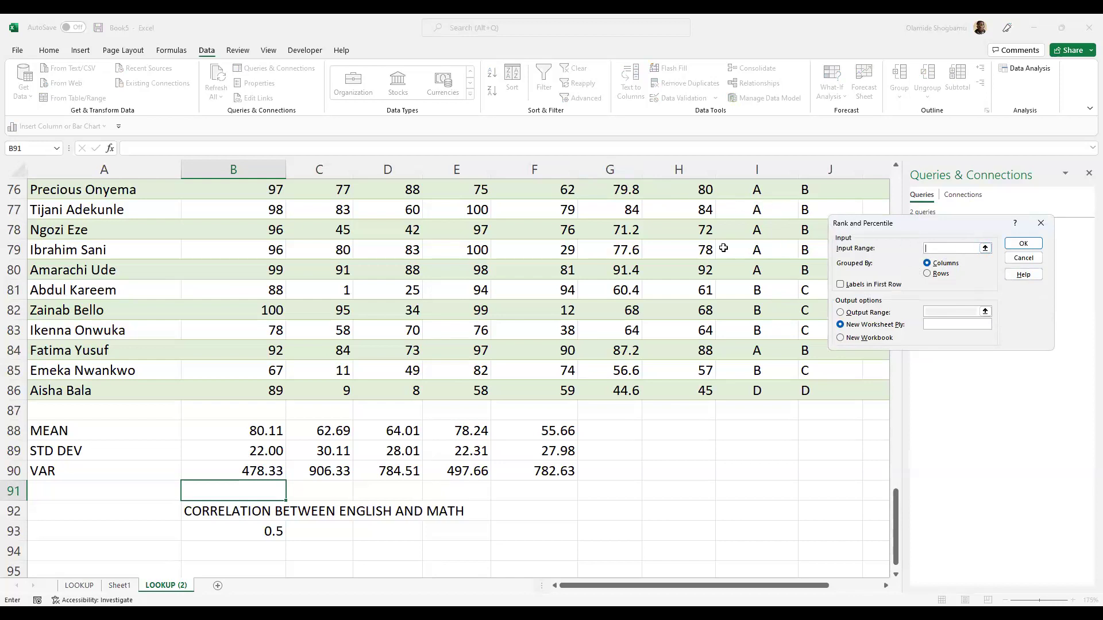
pyautogui.write('@')
pyautogui.press('BackSpace')
pyautogui.press('BackSpace')
pyautogui.press('BackSpace')
pyautogui.write('$G$2:$')
pyautogui.scroll(2, 913, 348)
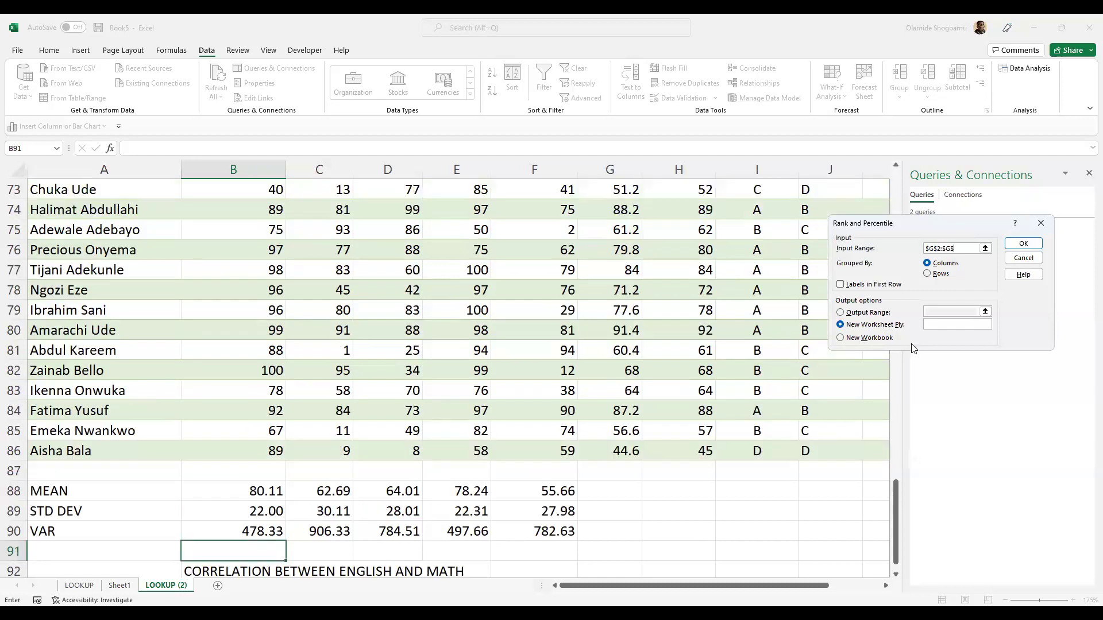
pyautogui.scroll(-3, 913, 349)
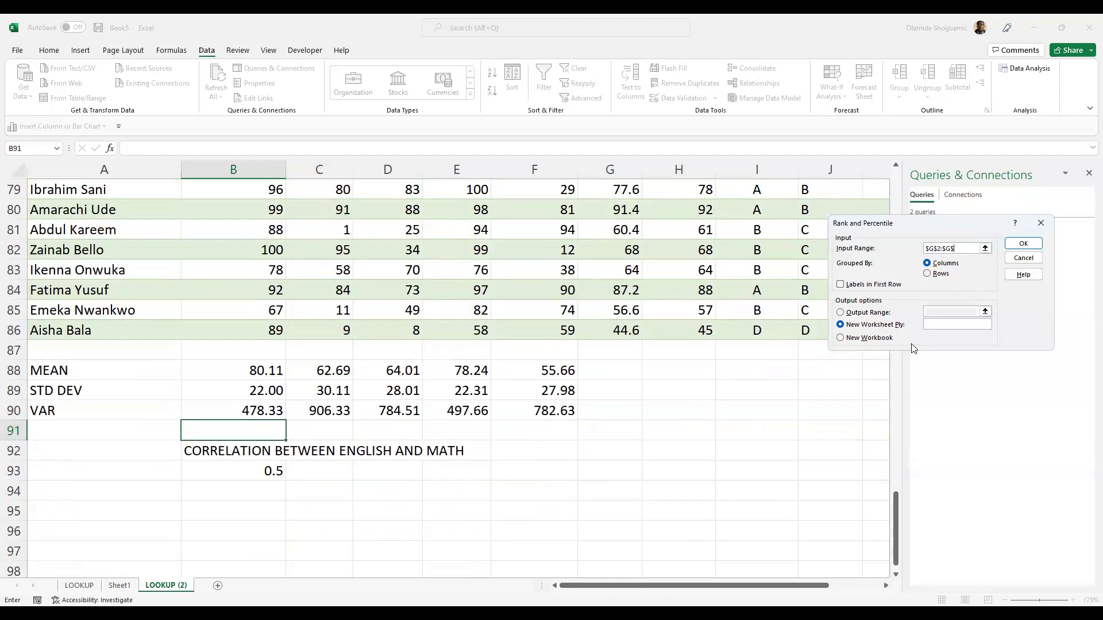
pyautogui.scroll(-1, 913, 349)
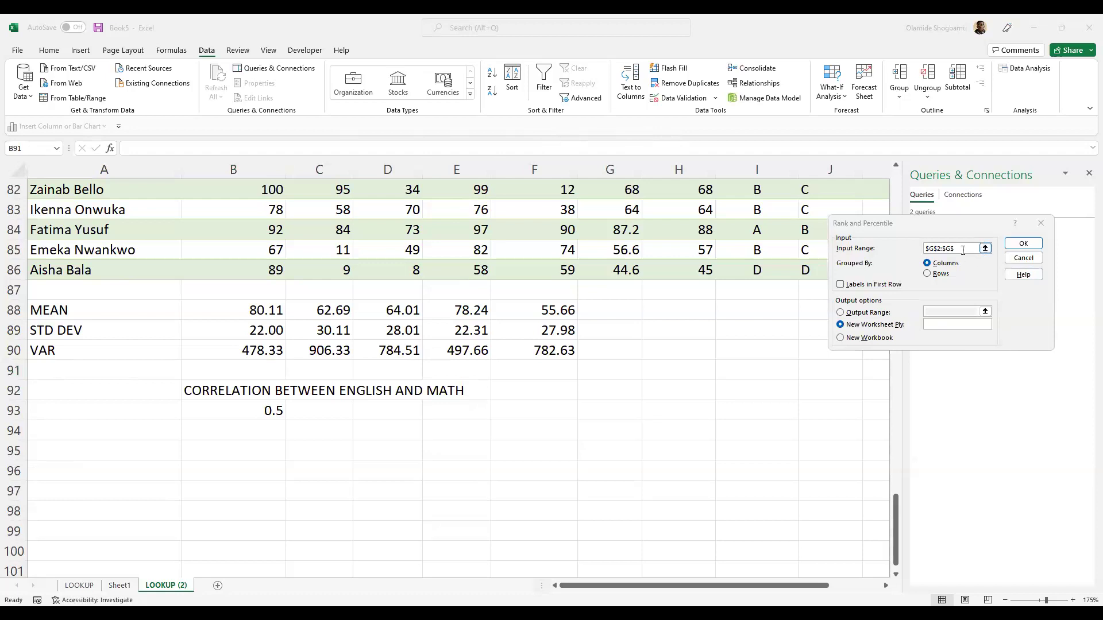
pyautogui.press('Right')
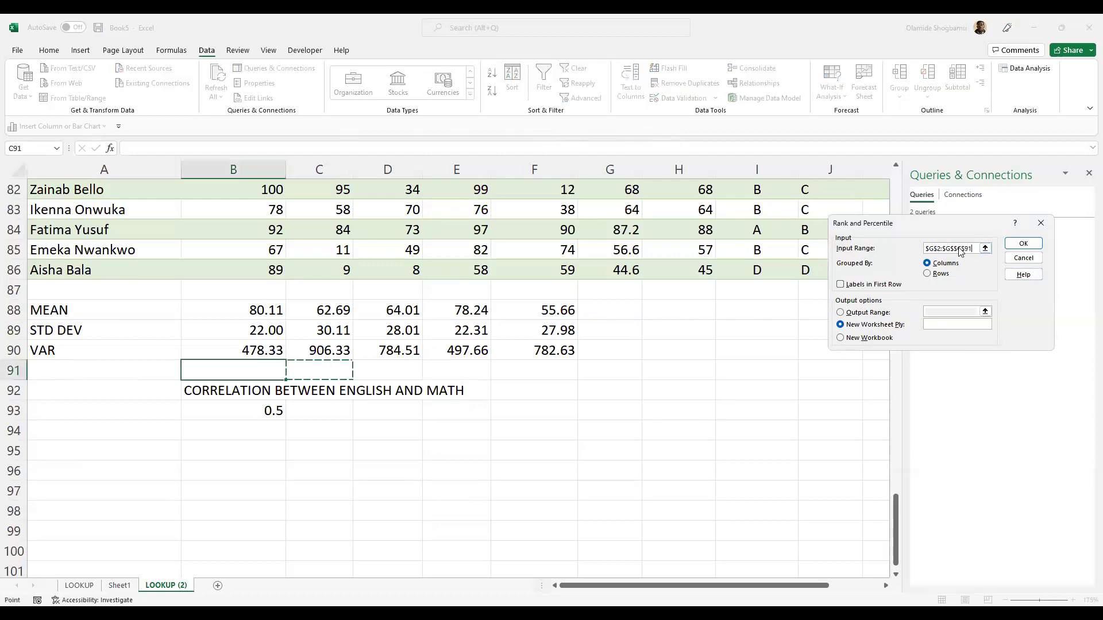
pyautogui.press('BackSpace')
pyautogui.press('BackSpace')
pyautogui.press('BackSpace')
pyautogui.press('BackSpace')
pyautogui.press('BackSpace')
pyautogui.click(840, 312)
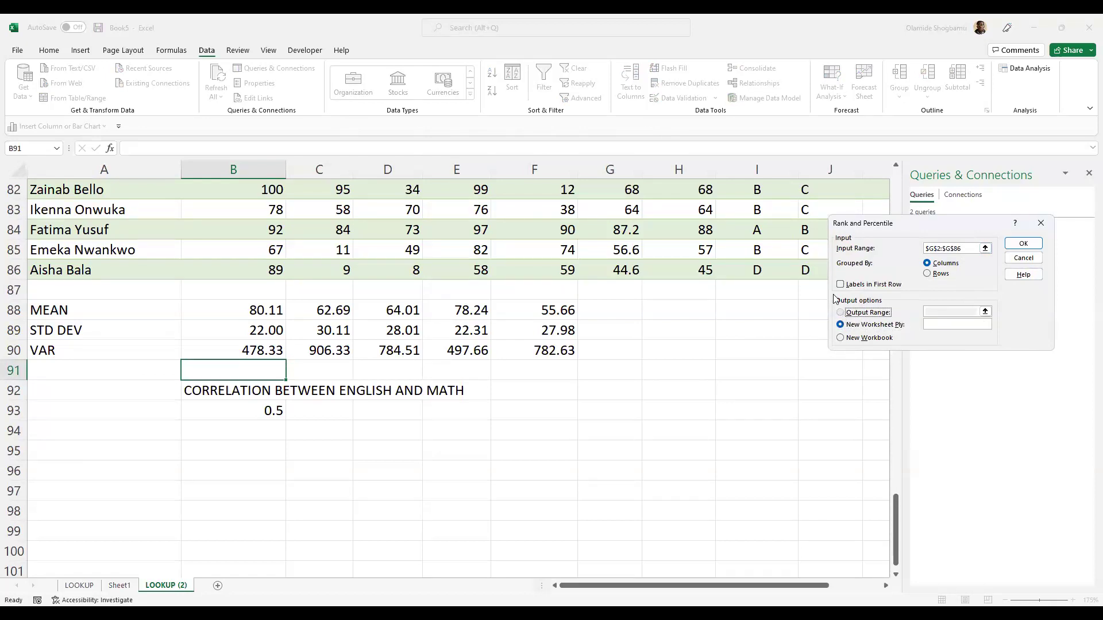
pyautogui.press('Escape')
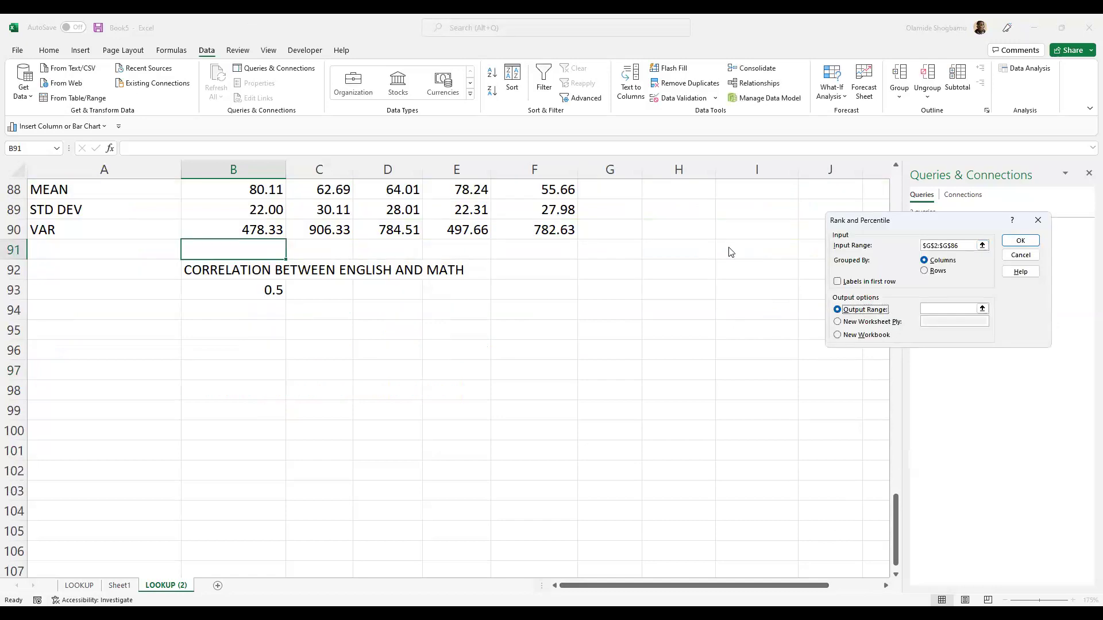
# - Set the output range to M2:M86, run the analysis, and accept overwriting M2:P87
pyautogui.click(985, 310)
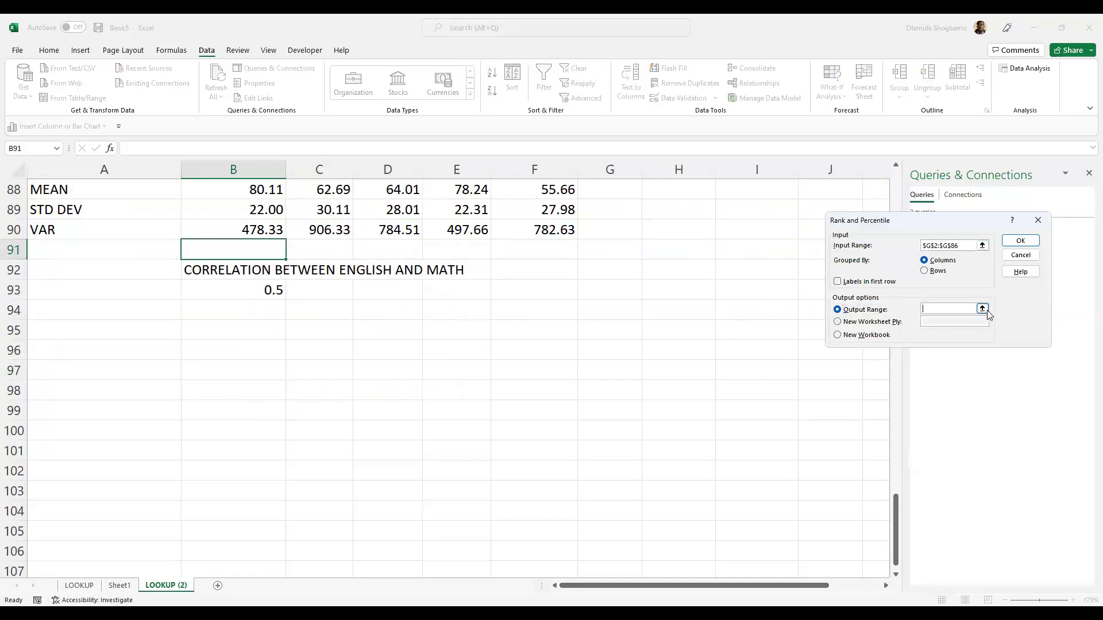
pyautogui.click(983, 310)
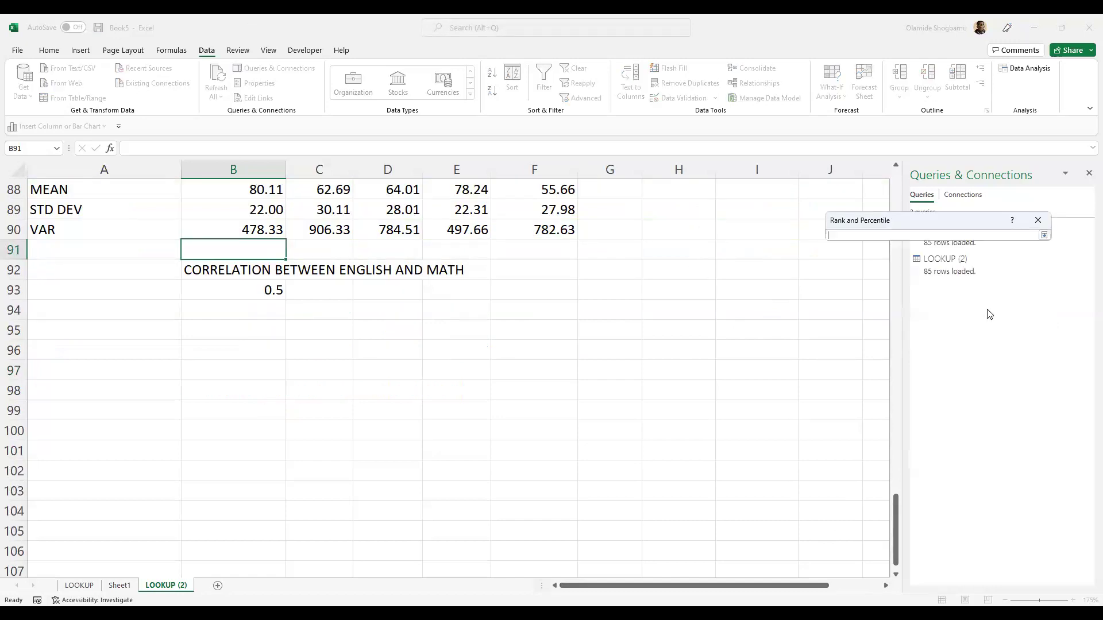
pyautogui.click(1043, 237)
pyautogui.scroll(1, 709, 190)
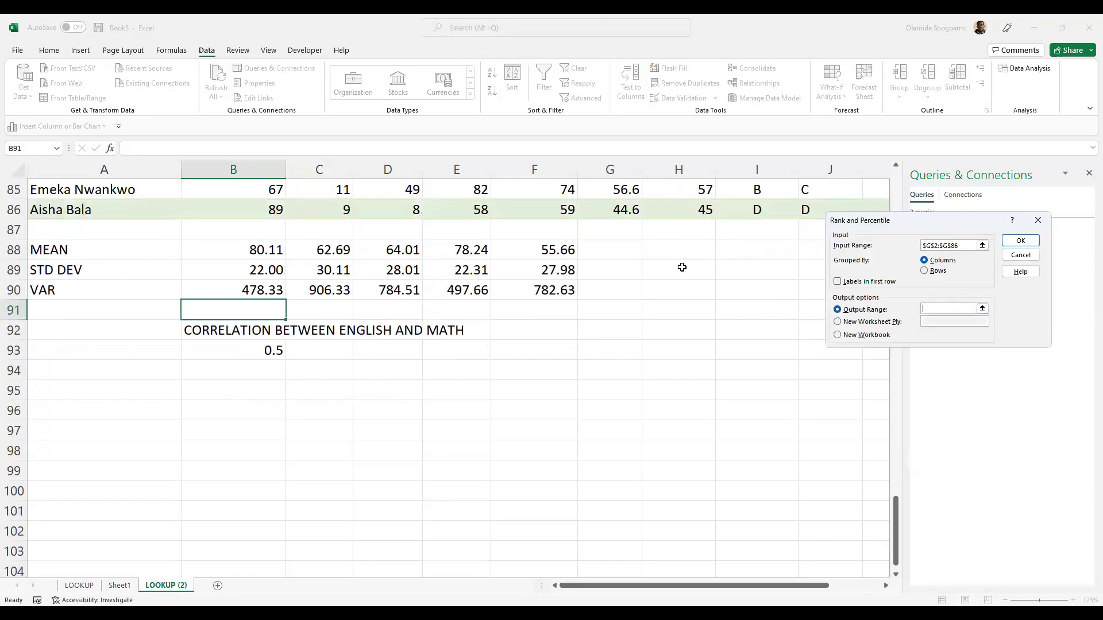
pyautogui.moveTo(818, 587)
pyautogui.mouseDown()
pyautogui.moveTo(867, 588)
pyautogui.moveTo(827, 587)
pyautogui.mouseUp()
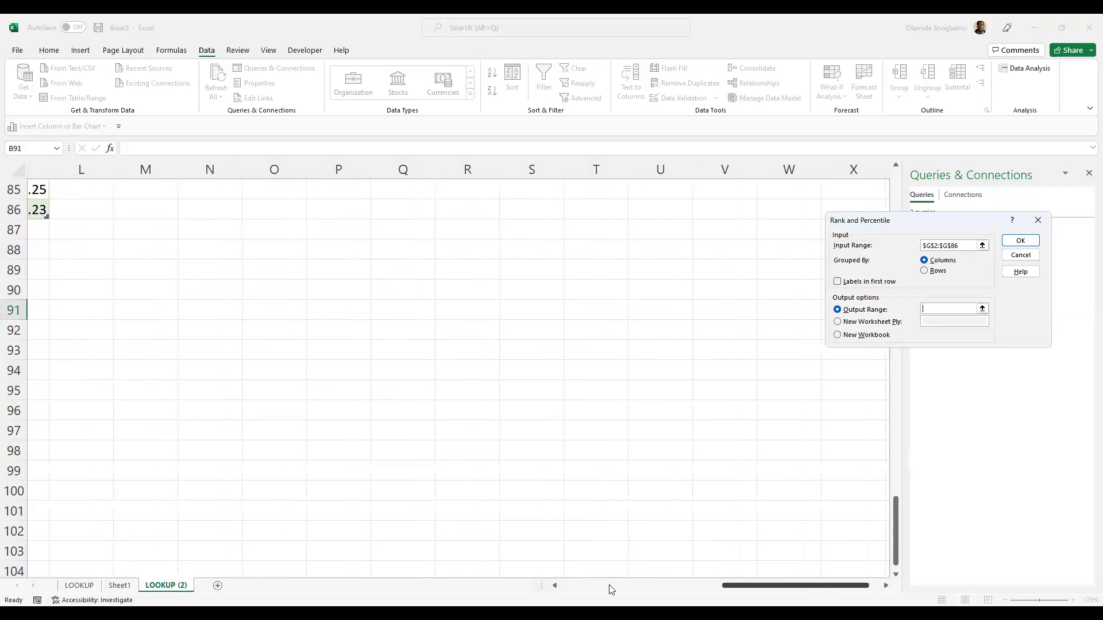
pyautogui.click(556, 586)
pyautogui.scroll(14, 377, 298)
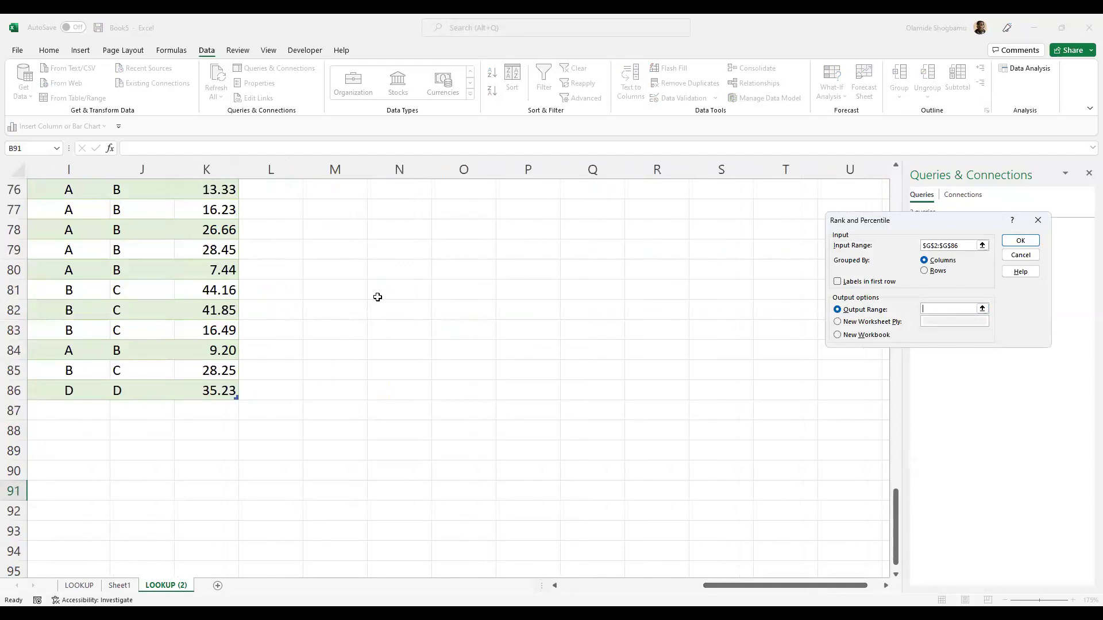
pyautogui.scroll(10, 380, 274)
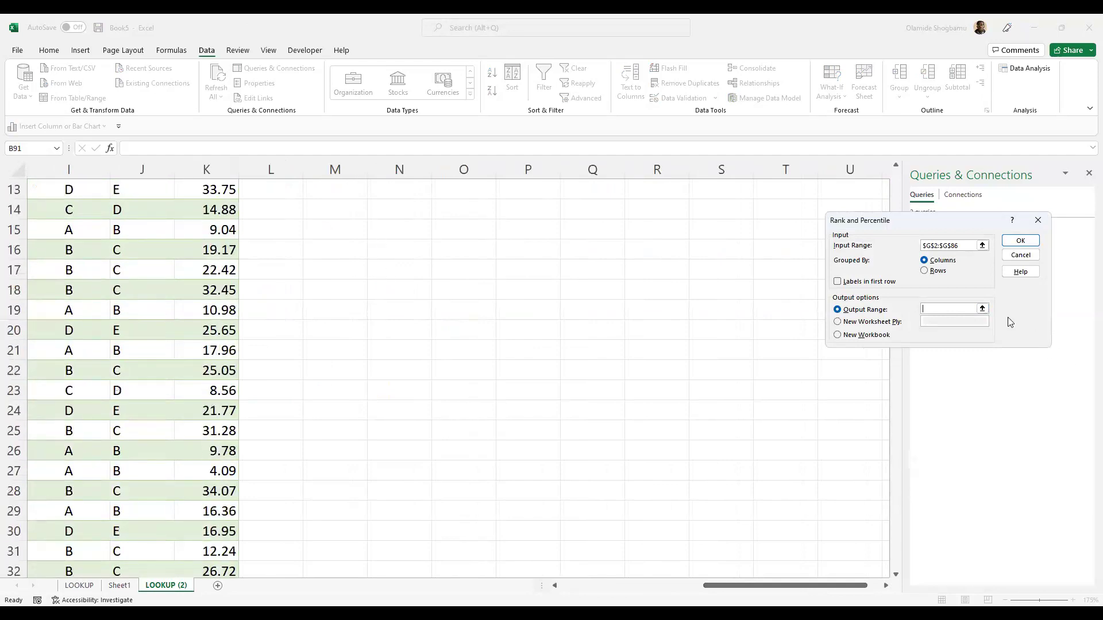
pyautogui.write('M2:M86')
pyautogui.click(1025, 241)
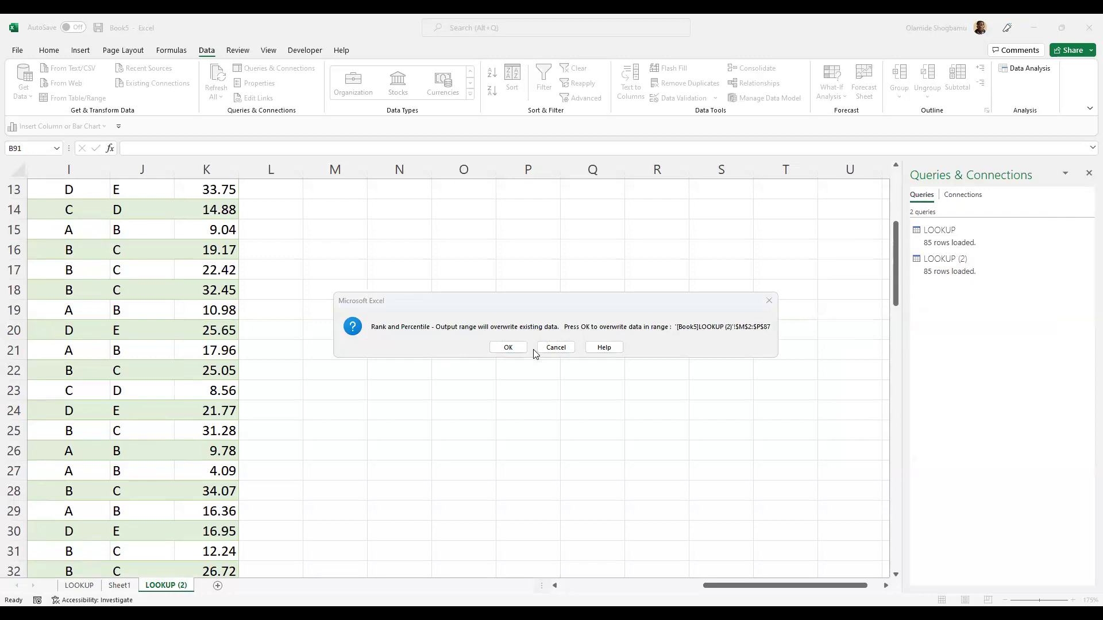
pyautogui.click(508, 348)
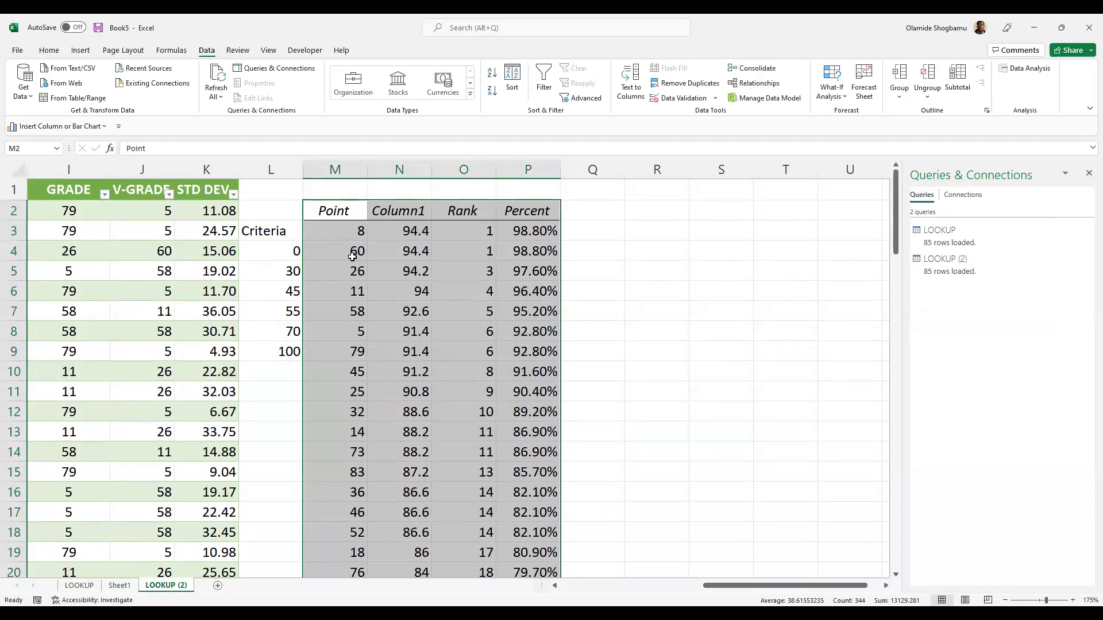
pyautogui.click(622, 255)
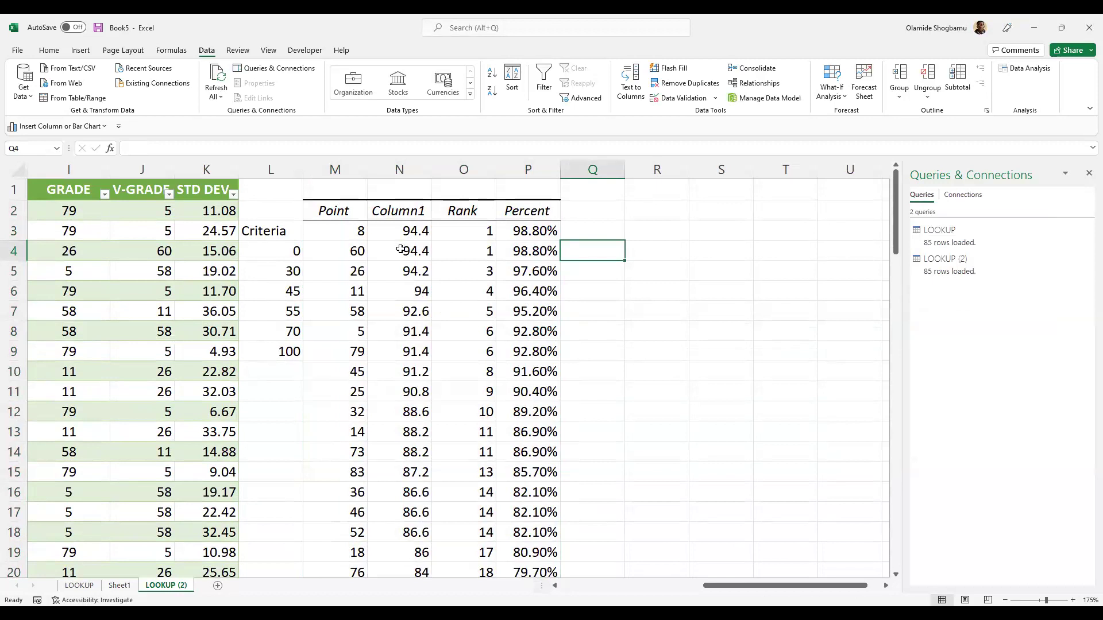
pyautogui.scroll(-11, 400, 264)
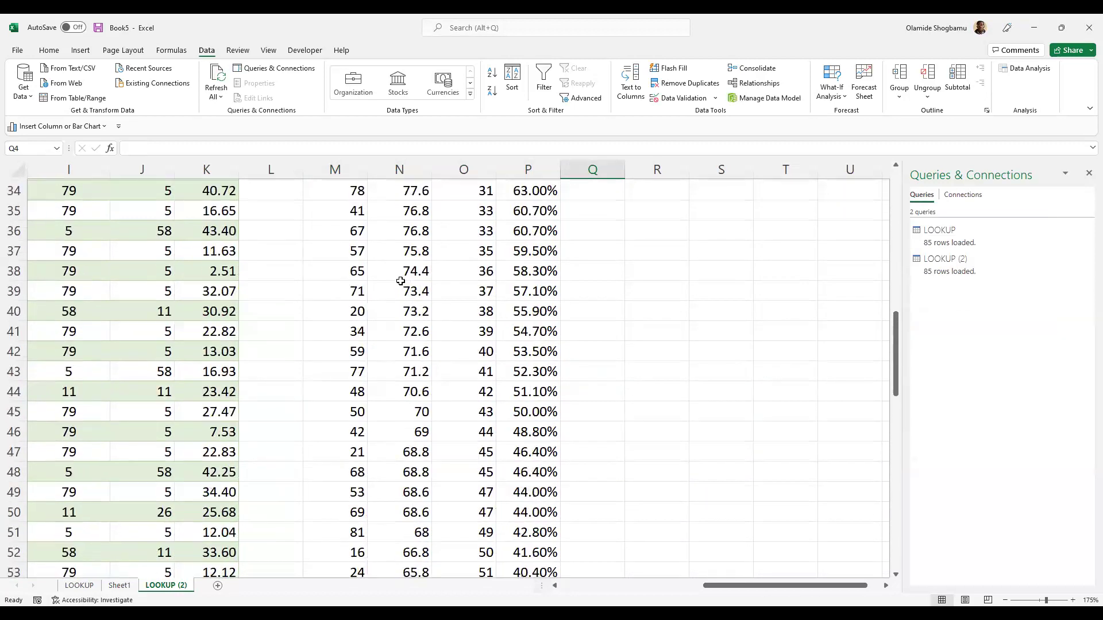
pyautogui.scroll(11, 400, 281)
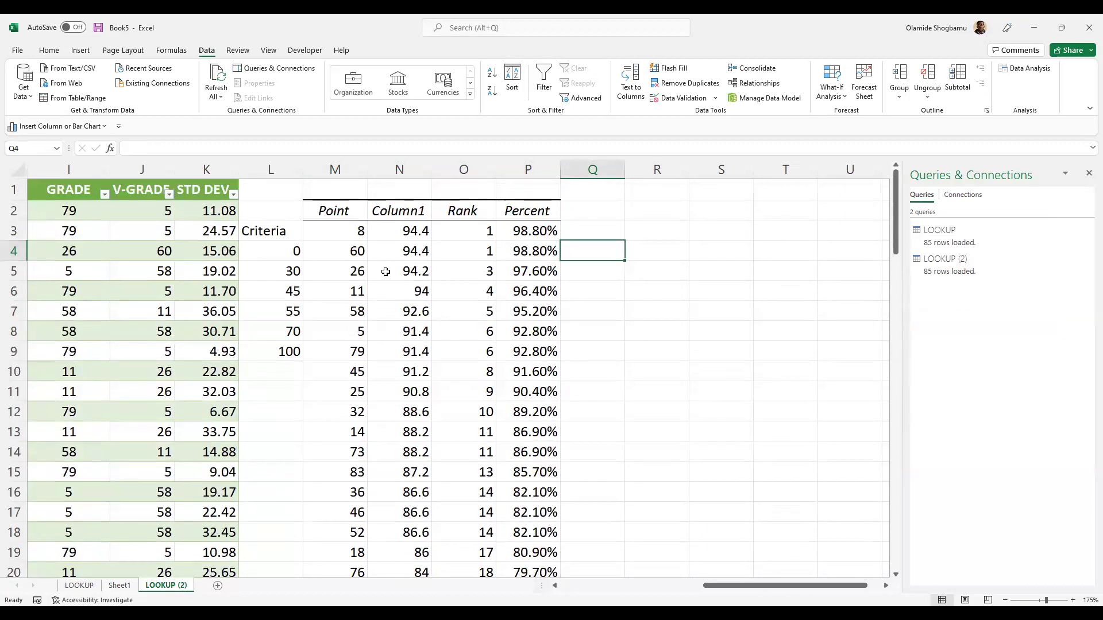
pyautogui.scroll(-1, 484, 228)
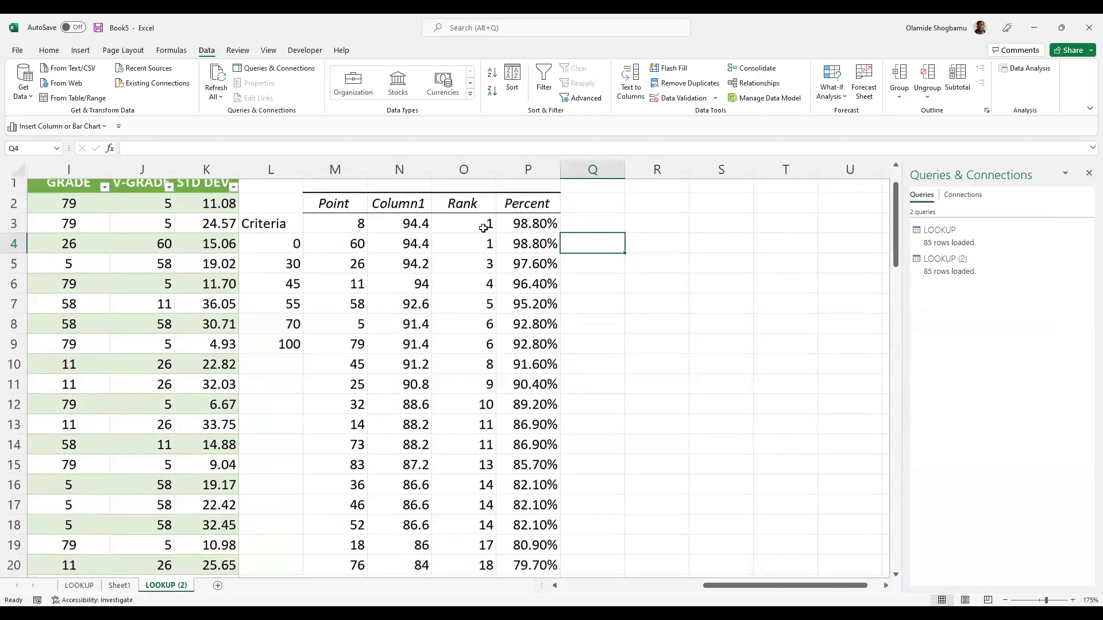
pyautogui.scroll(1, 484, 229)
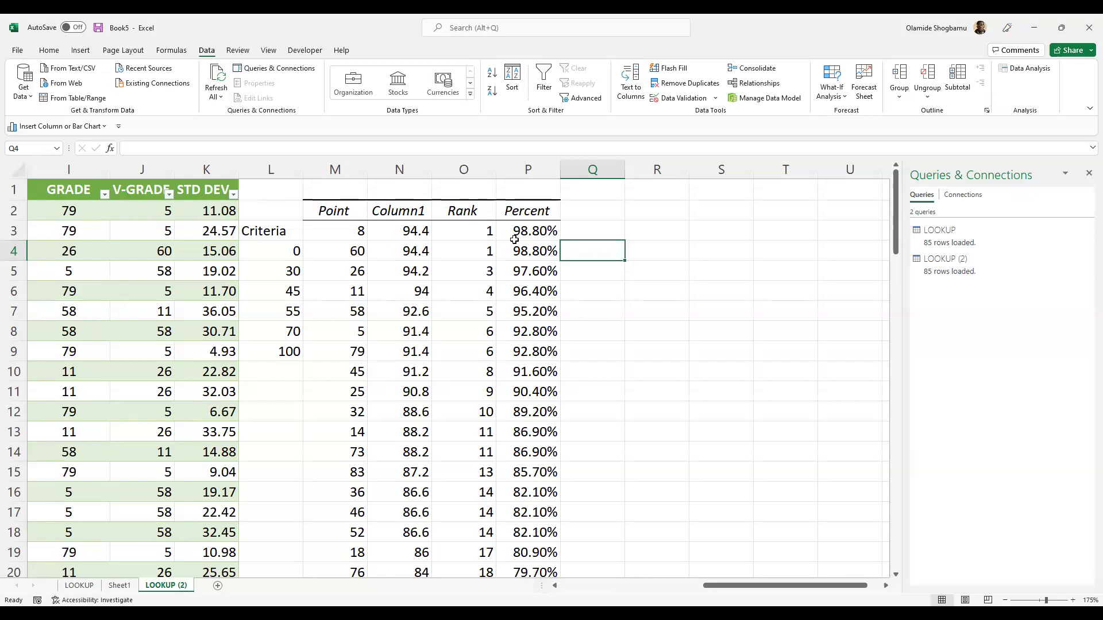
pyautogui.scroll(-16, 514, 240)
pyautogui.scroll(16, 514, 241)
pyautogui.scroll(-1, 483, 224)
pyautogui.scroll(1, 482, 224)
pyautogui.scroll(-16, 480, 258)
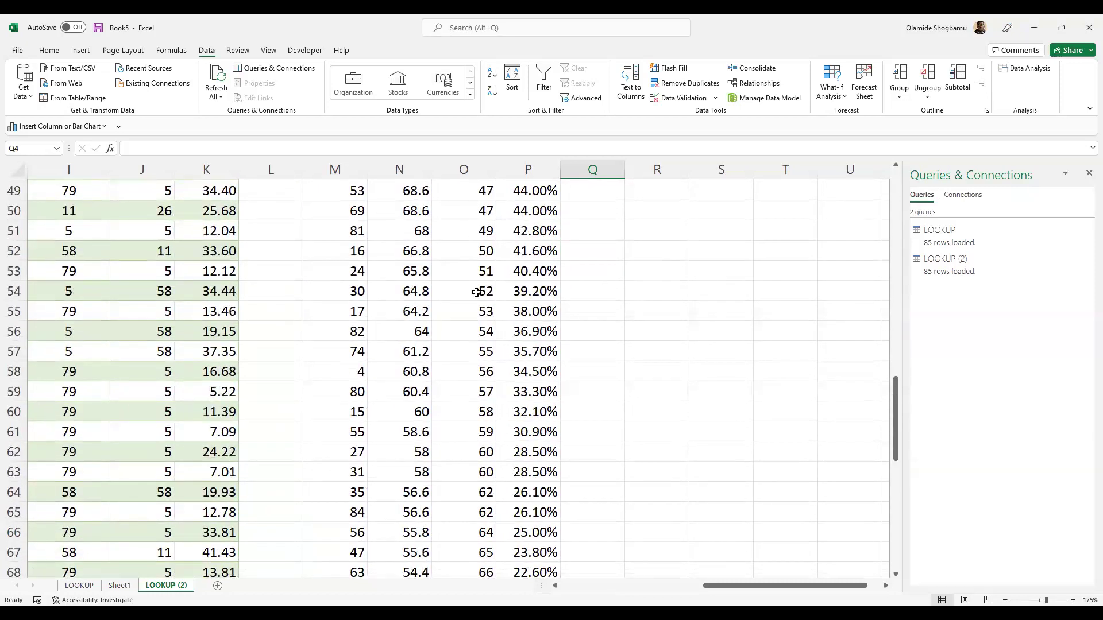
pyautogui.scroll(-9, 476, 293)
pyautogui.scroll(2, 477, 287)
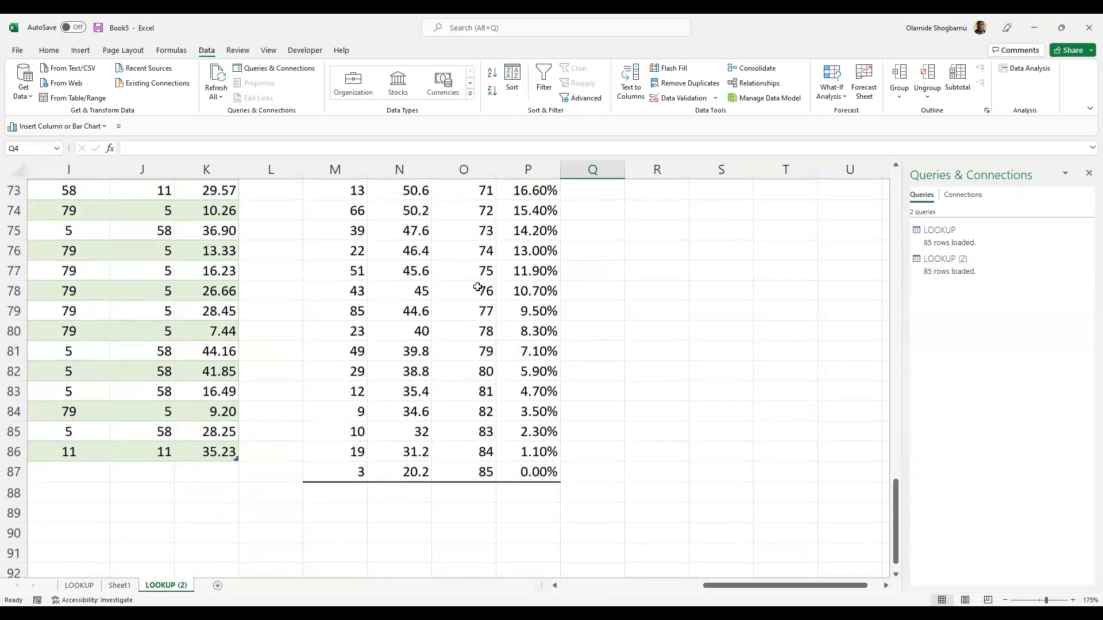
pyautogui.scroll(15, 481, 292)
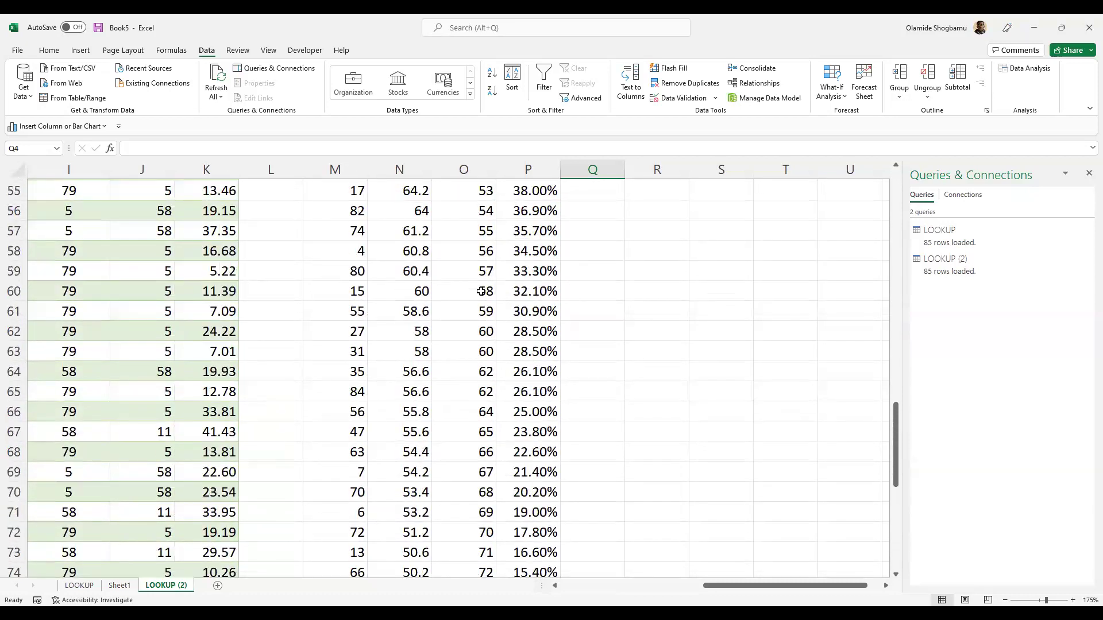
pyautogui.scroll(8, 482, 289)
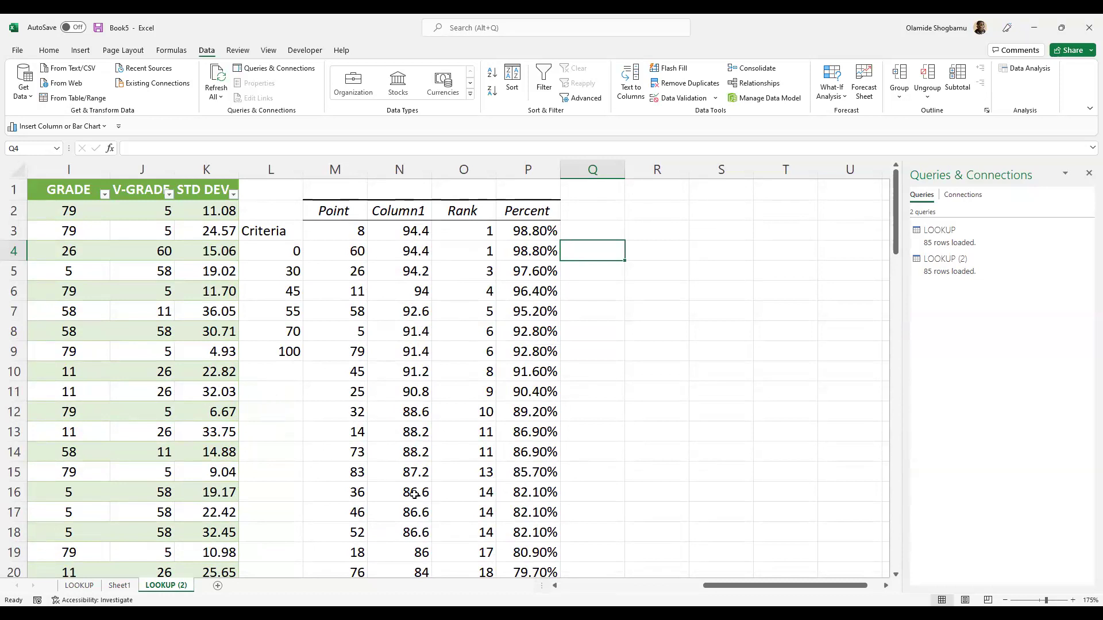
pyautogui.click(554, 586)
pyautogui.click(555, 586)
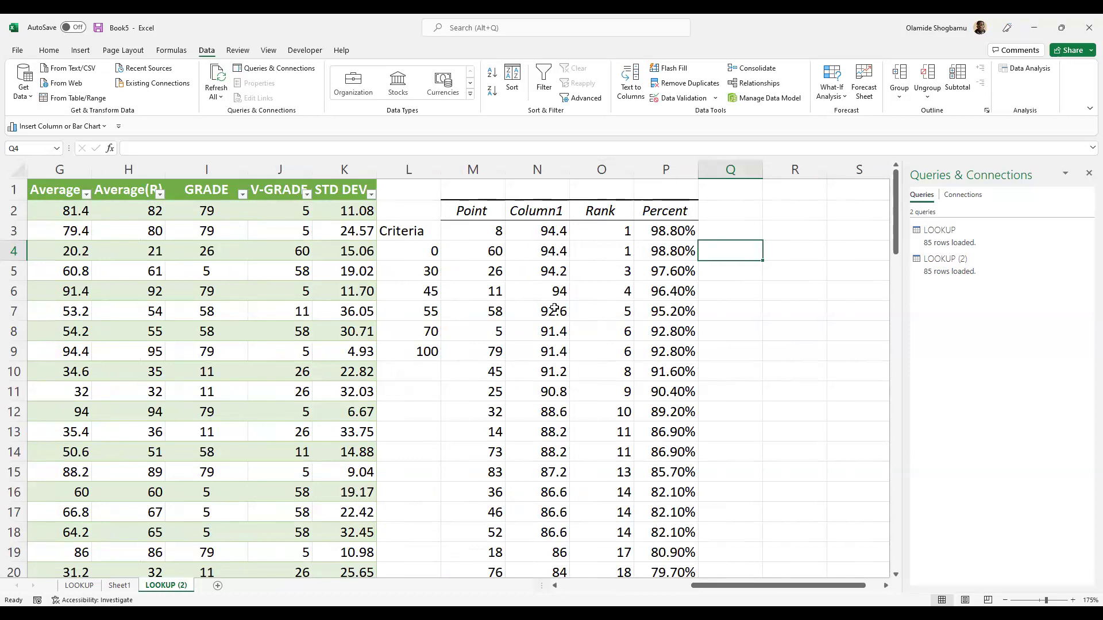
pyautogui.scroll(-2, 554, 308)
pyautogui.scroll(-4, 672, 243)
pyautogui.scroll(4, 622, 261)
pyautogui.click(796, 213)
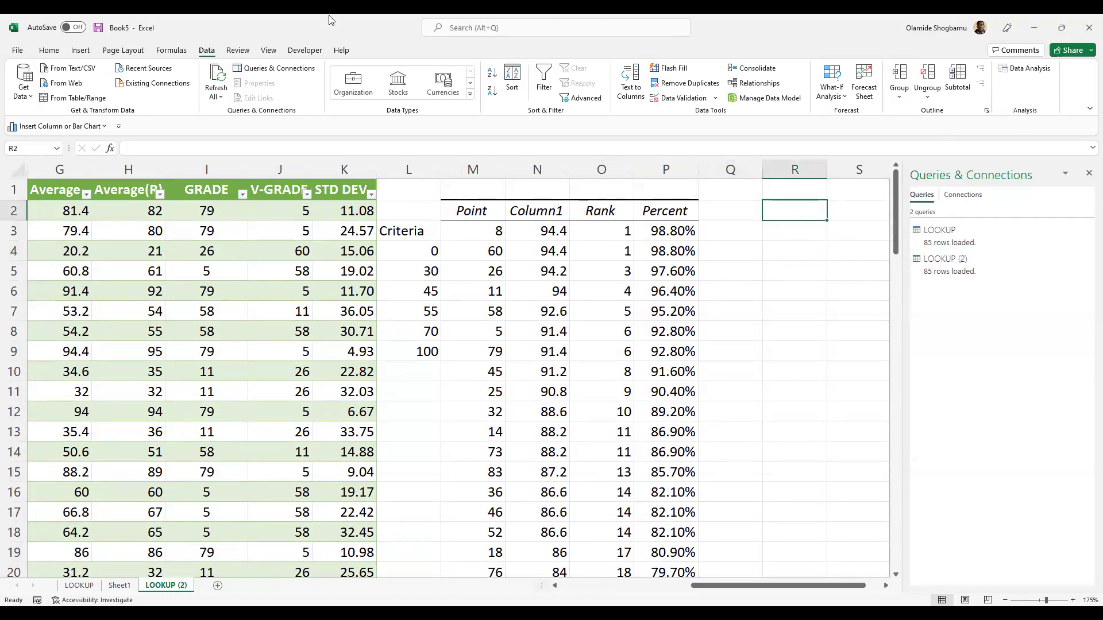
# - Open Descriptive Statistics and set the input range to the subject scores B2:F86
pyautogui.click(1026, 69)
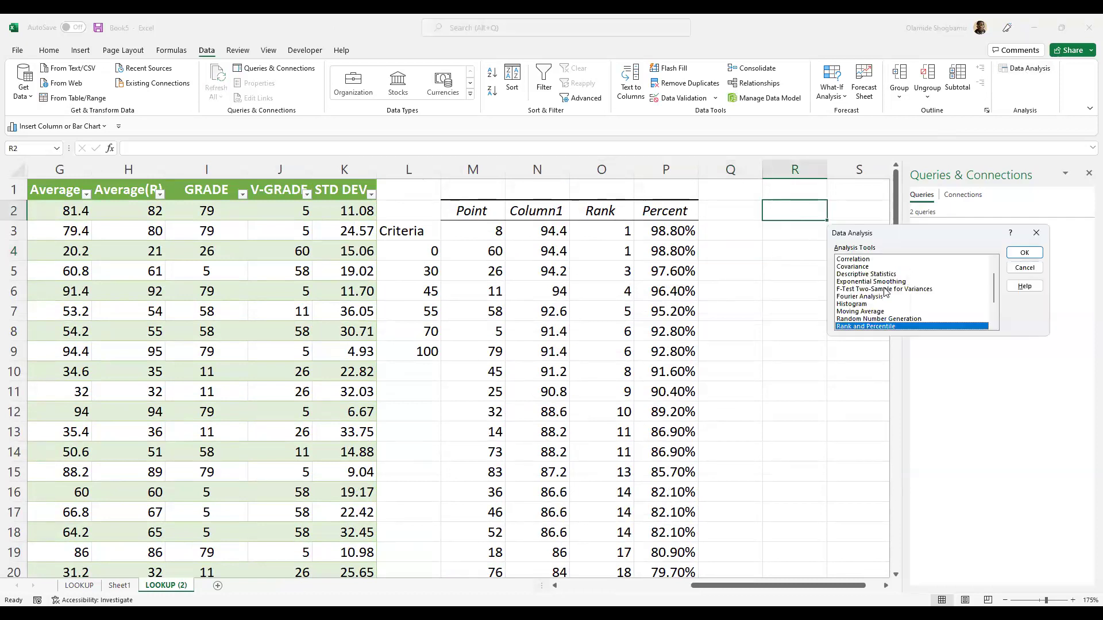
pyautogui.click(883, 274)
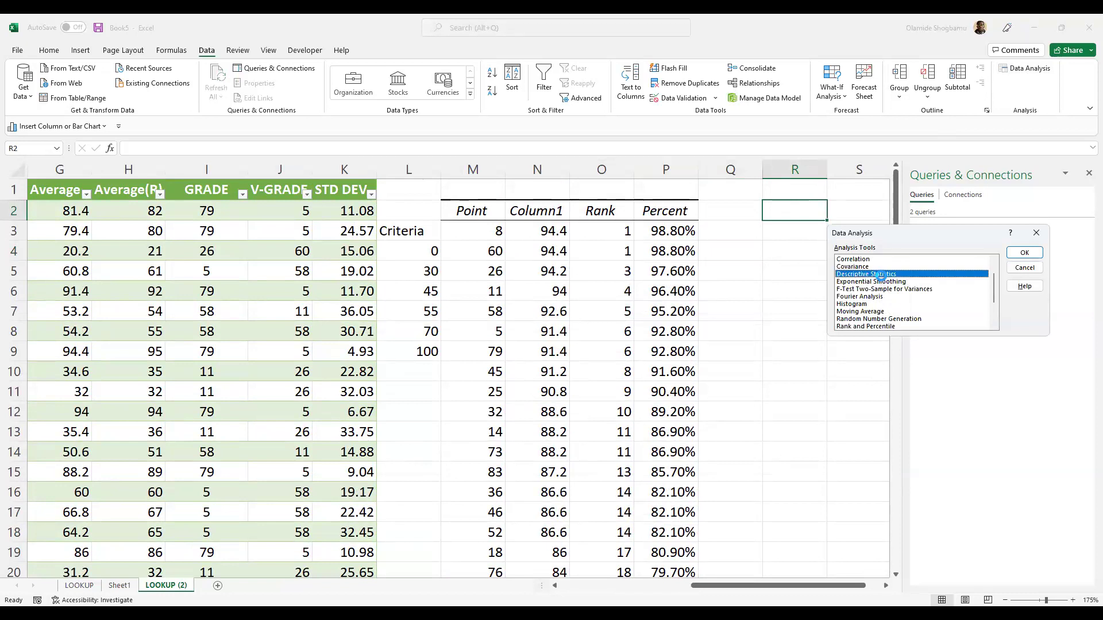
pyautogui.doubleClick(884, 274)
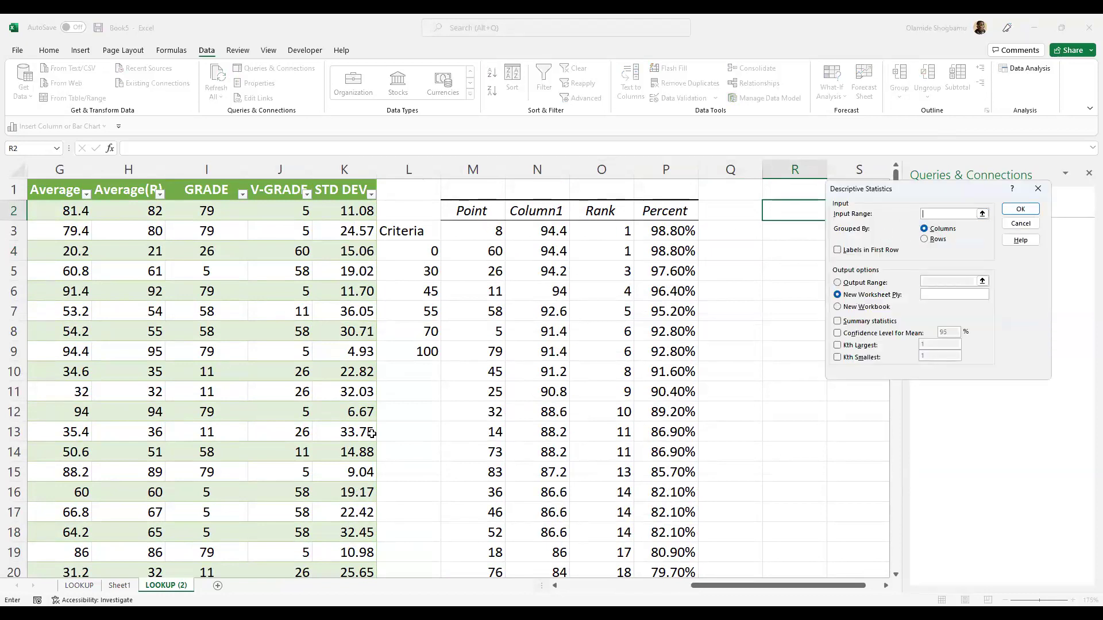
pyautogui.click(555, 585)
pyautogui.click(555, 586)
pyautogui.click(555, 586)
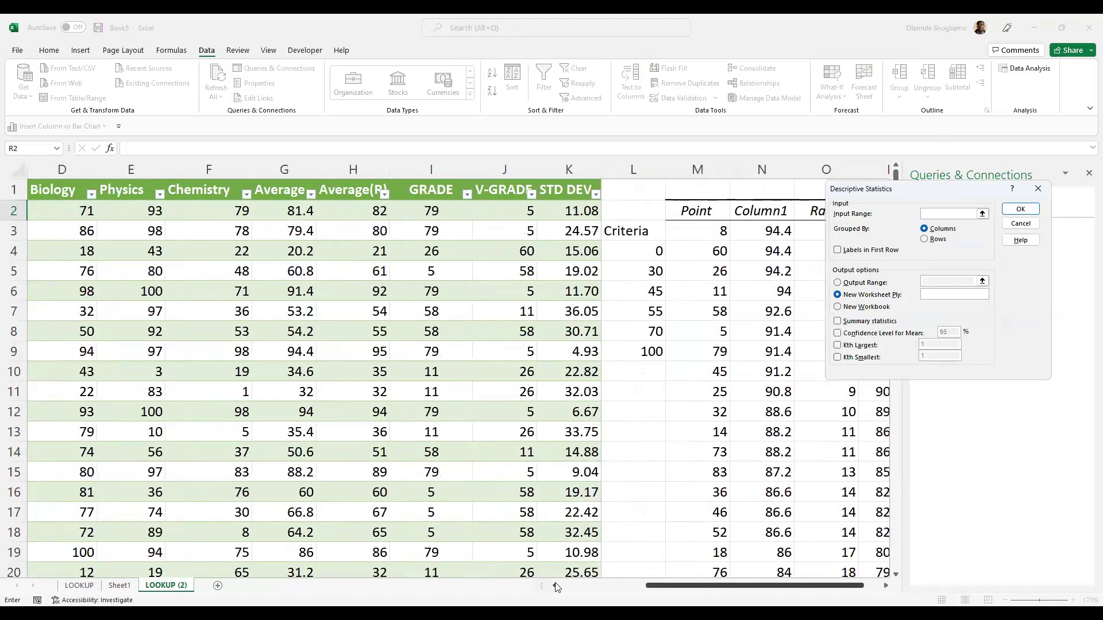
pyautogui.click(555, 586)
pyautogui.click(556, 585)
pyautogui.click(556, 586)
pyautogui.click(222, 206)
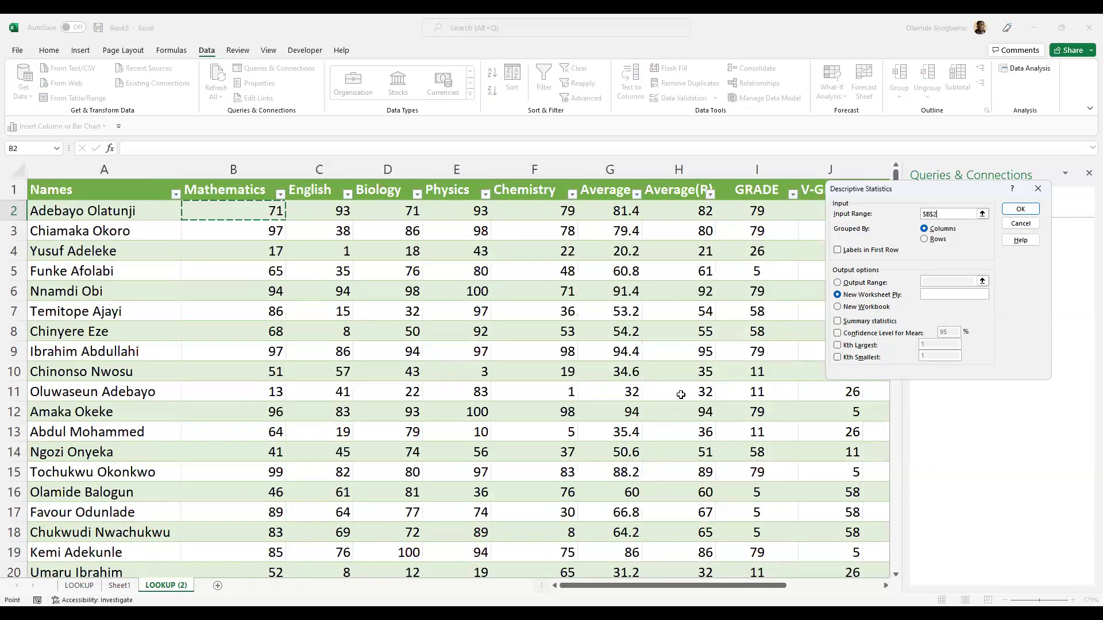
pyautogui.scroll(-17, 689, 391)
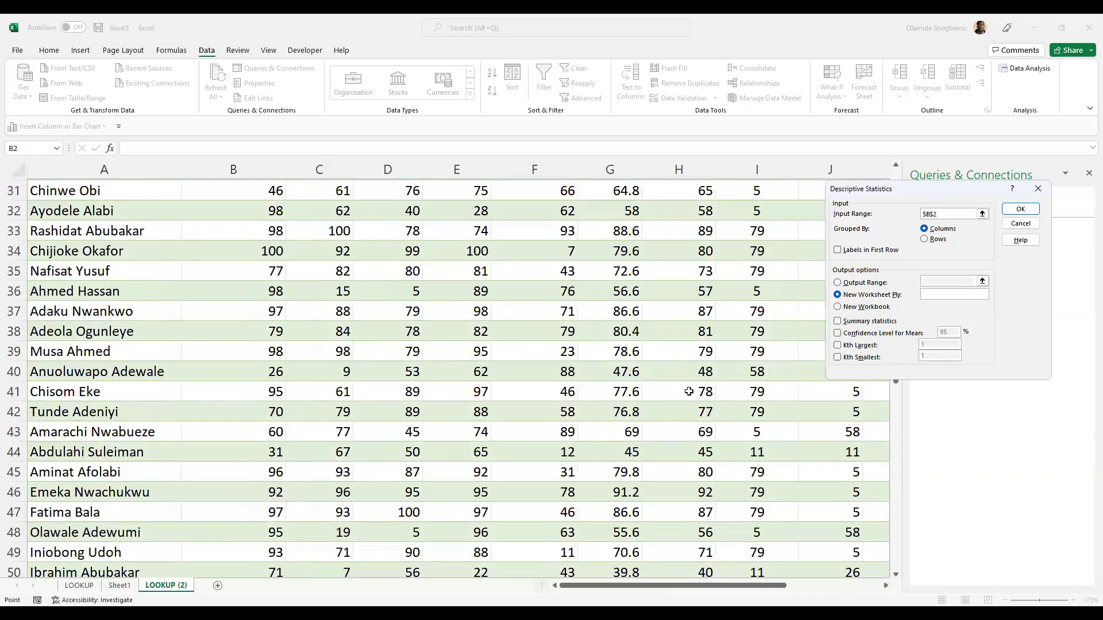
pyautogui.scroll(-9, 688, 391)
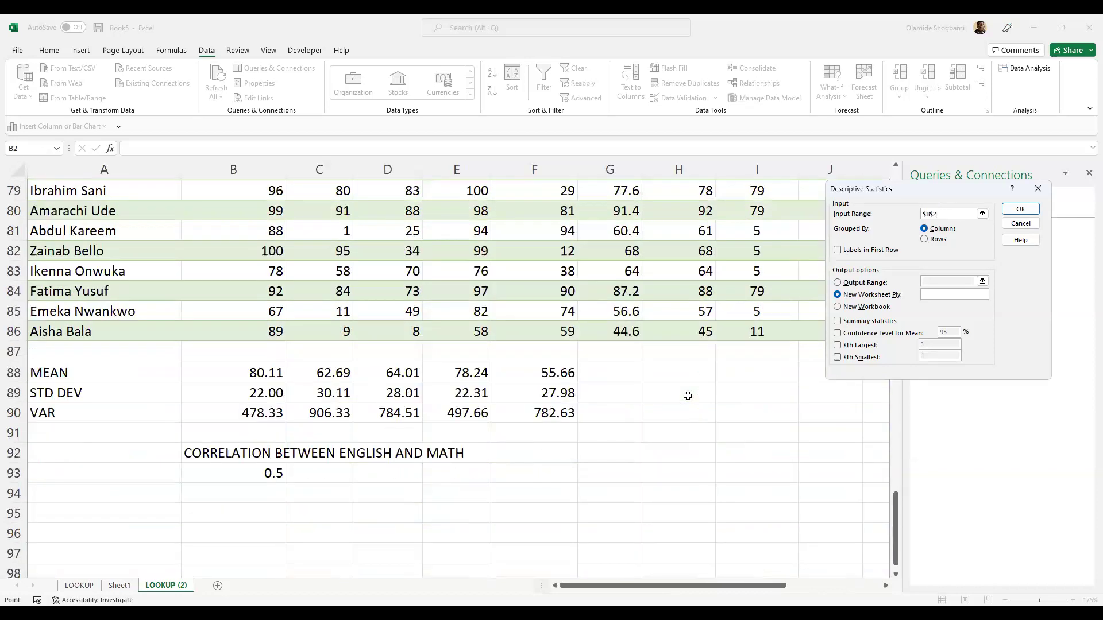
pyautogui.scroll(2, 688, 391)
pyautogui.keyDown('shift'); pyautogui.click(560, 456); pyautogui.keyUp('shift')
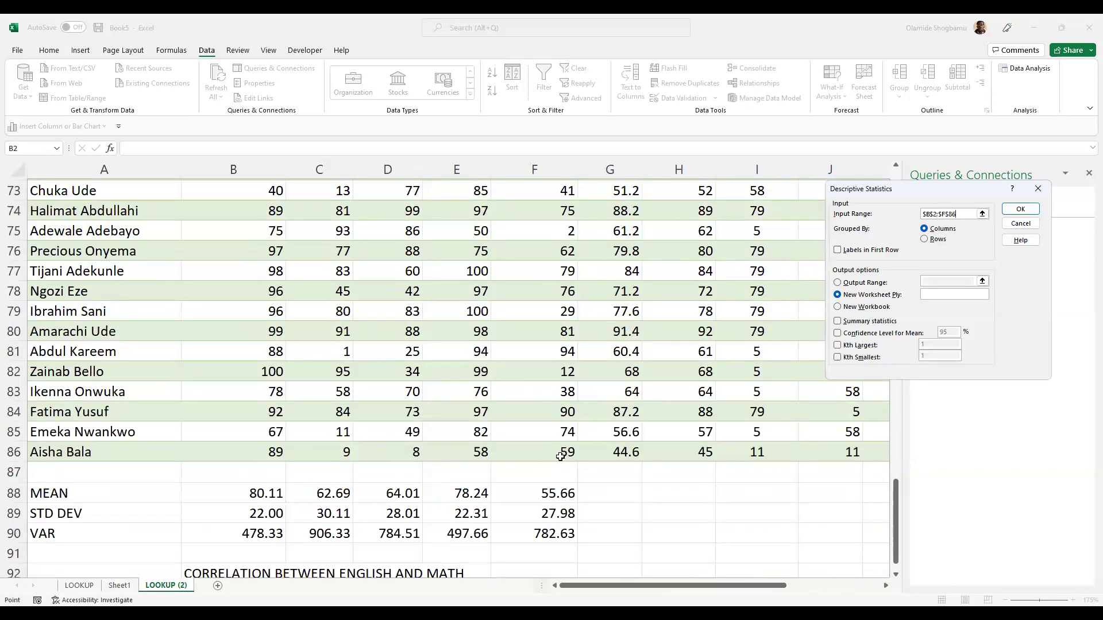
pyautogui.scroll(-1, 560, 457)
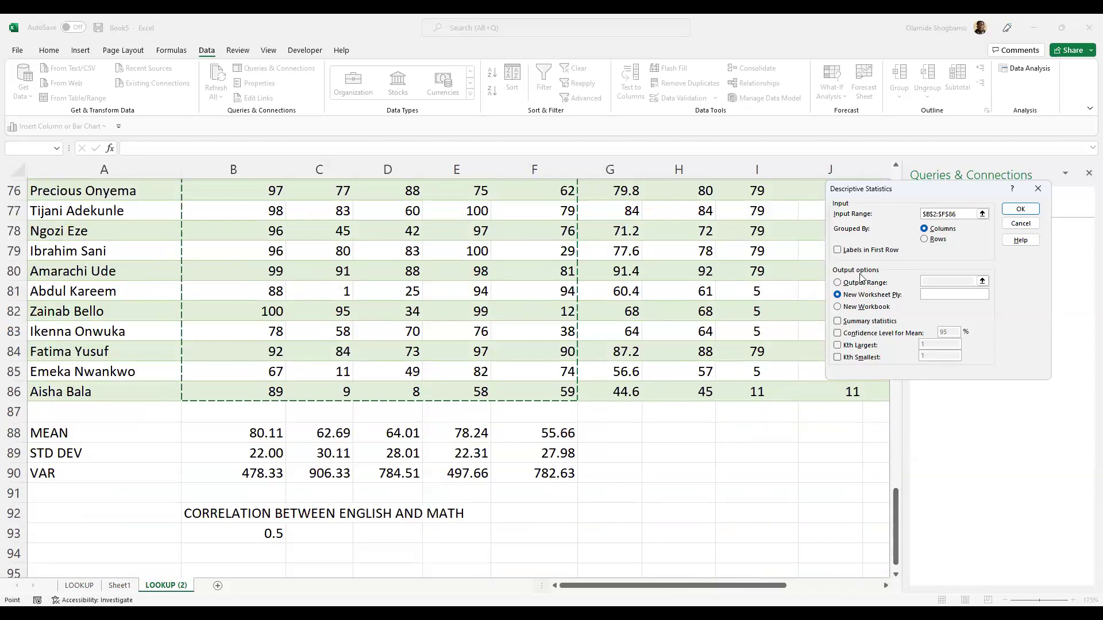
# - Direct the output to a sheet range starting at R2, selected as R2:Y25
pyautogui.click(837, 283)
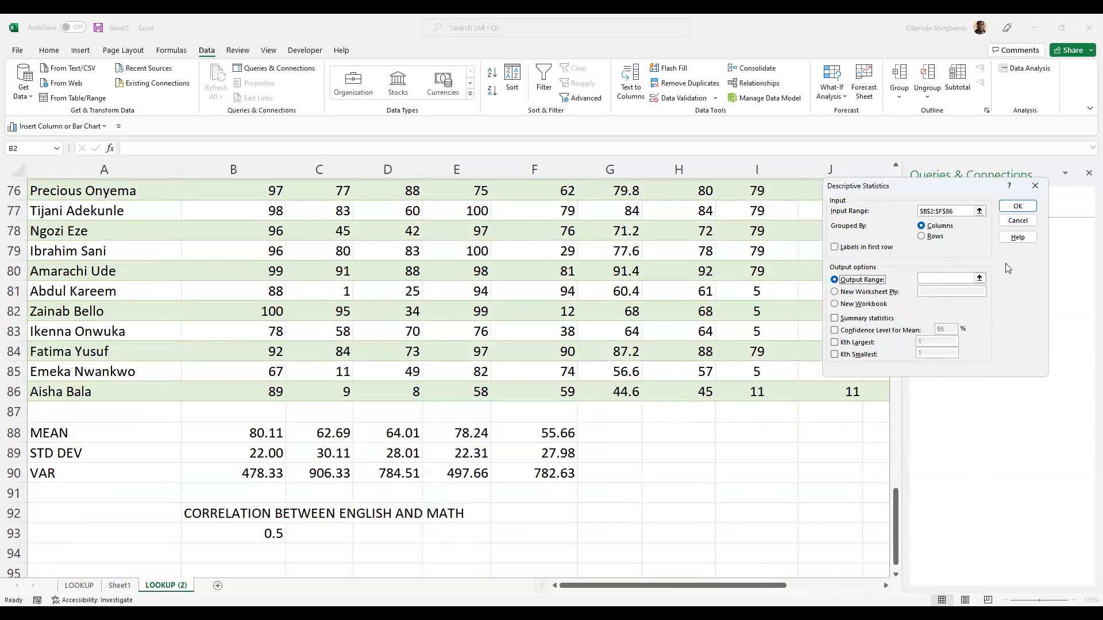
pyautogui.click(973, 278)
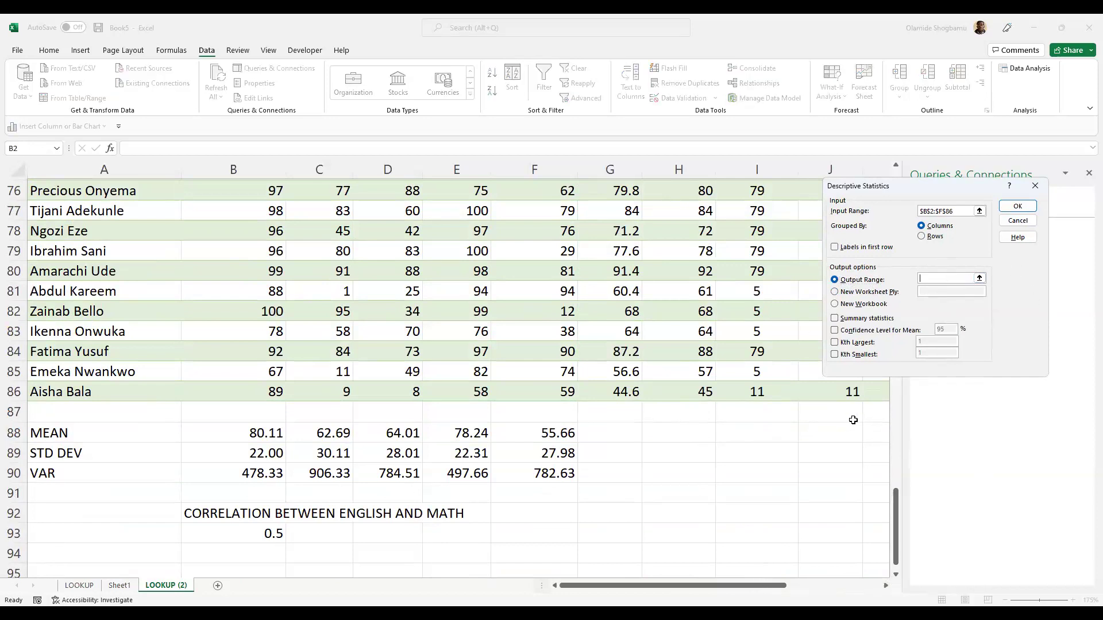
pyautogui.click(888, 586)
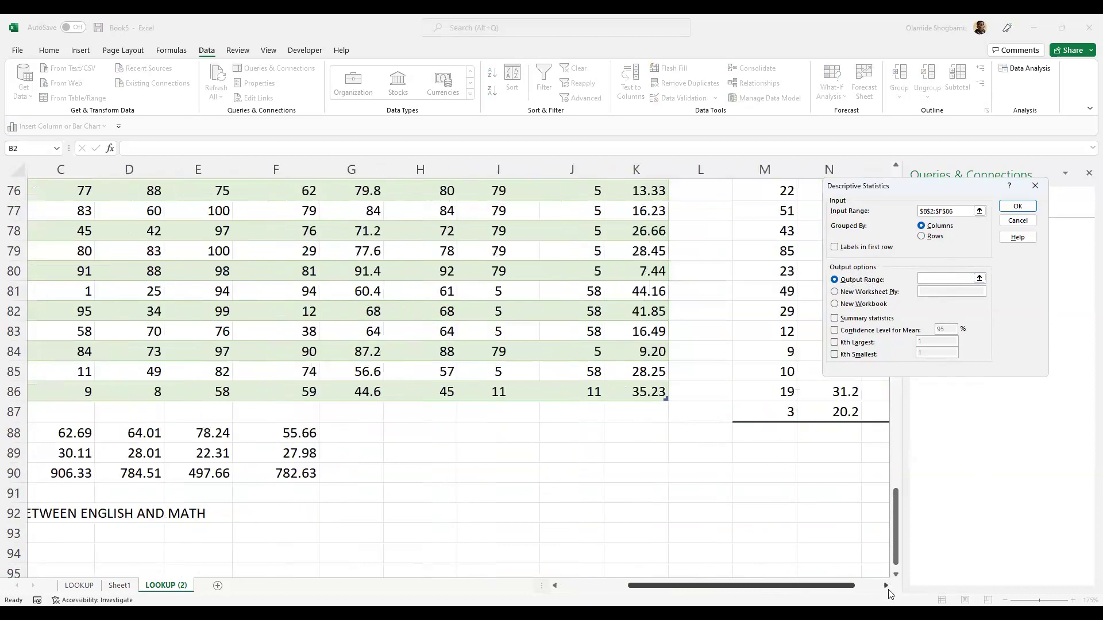
pyautogui.click(888, 586)
pyautogui.click(887, 587)
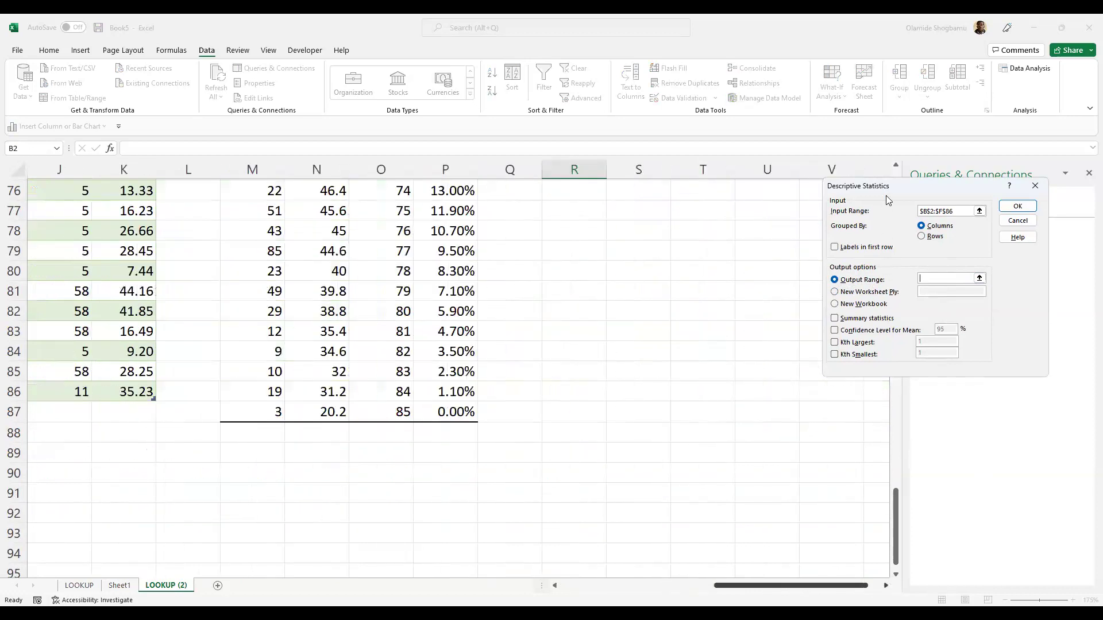
pyautogui.click(896, 165)
pyautogui.click(896, 165)
pyautogui.click(896, 166)
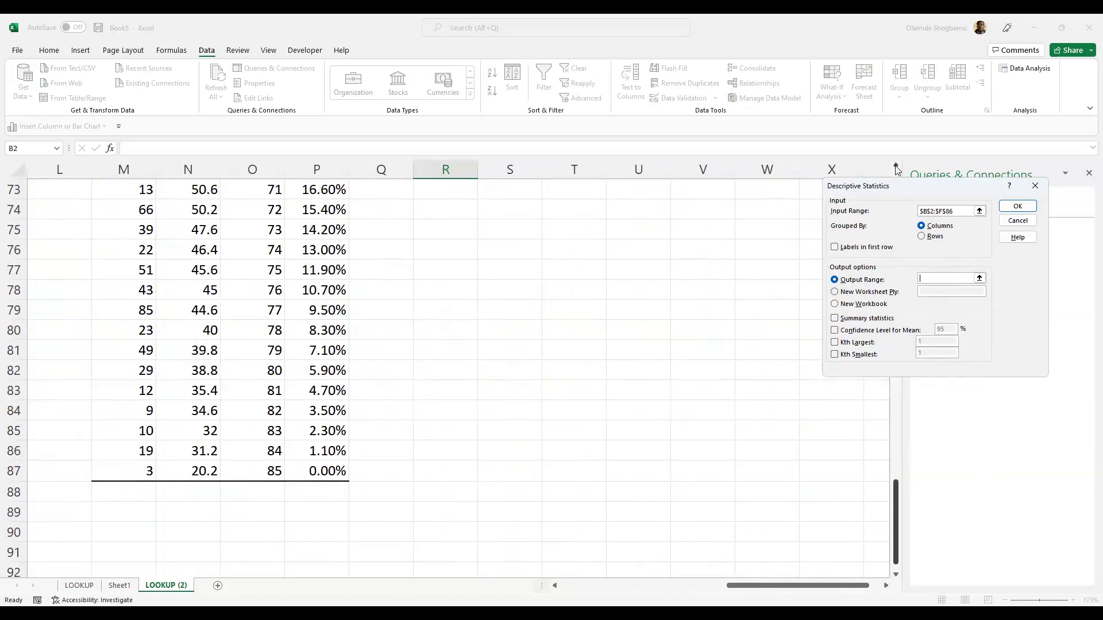
pyautogui.click(896, 166)
pyautogui.click(896, 166)
pyautogui.click(896, 166)
pyautogui.click(896, 165)
pyautogui.click(896, 166)
pyautogui.click(896, 165)
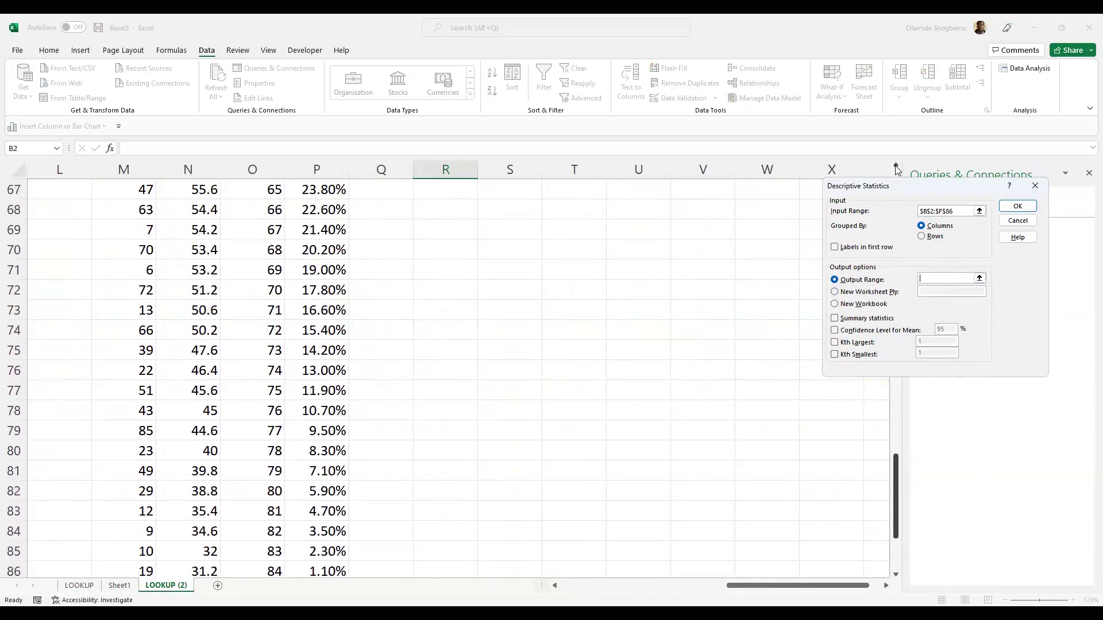
pyautogui.click(896, 166)
pyautogui.click(896, 165)
pyautogui.click(896, 166)
pyautogui.click(896, 165)
pyautogui.click(897, 166)
pyautogui.click(896, 165)
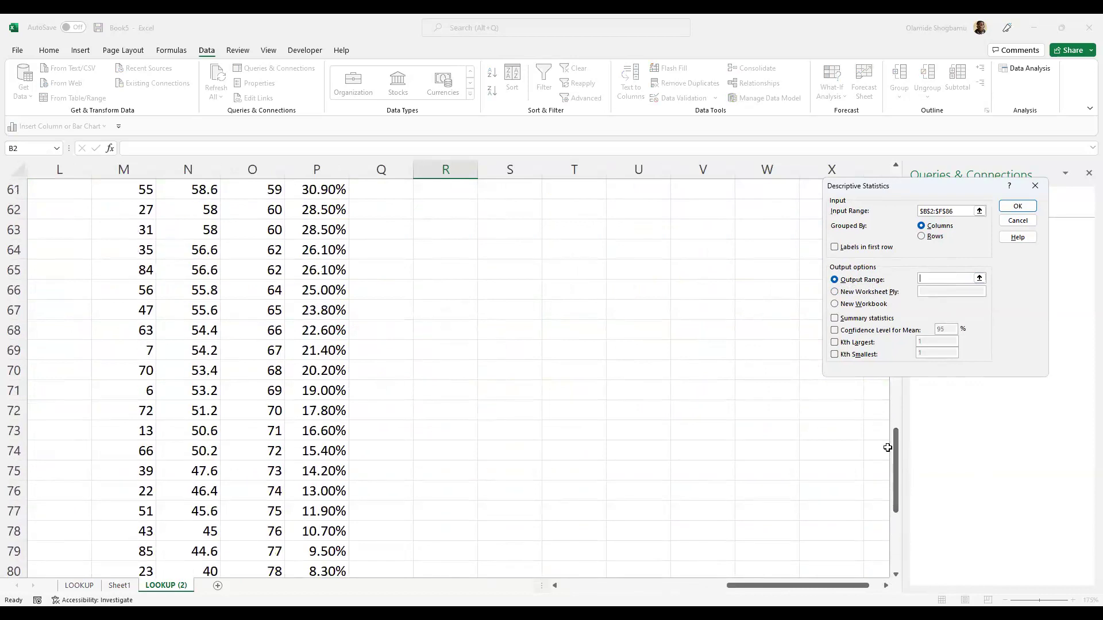
pyautogui.scroll(20, 490, 289)
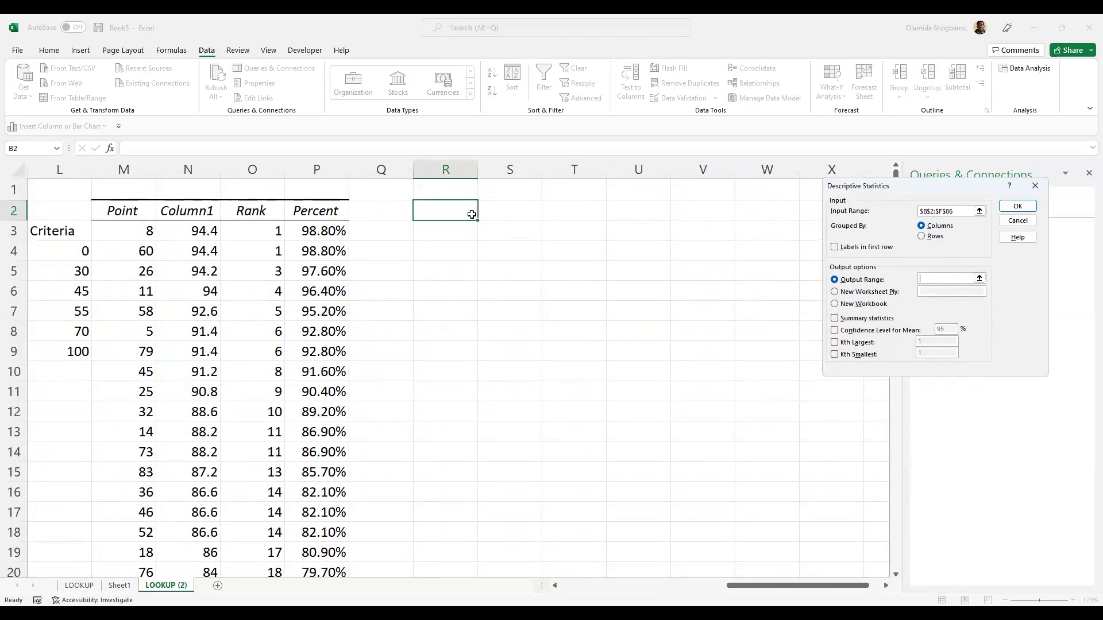
pyautogui.click(472, 215)
pyautogui.scroll(-2, 843, 545)
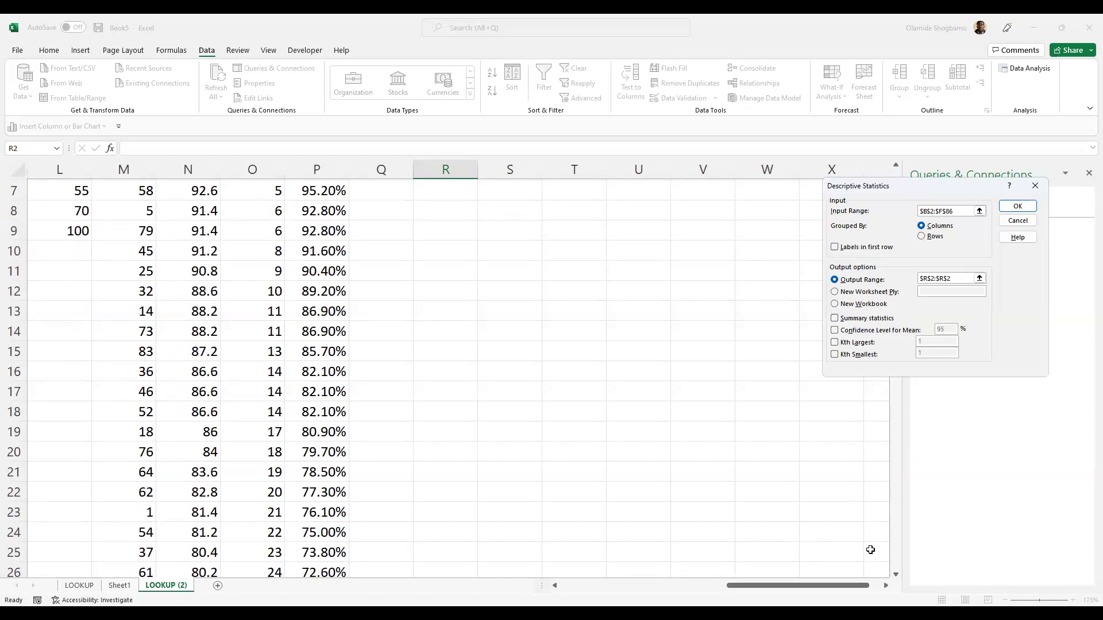
pyautogui.keyDown('shift'); pyautogui.click(874, 549); pyautogui.keyUp('shift')
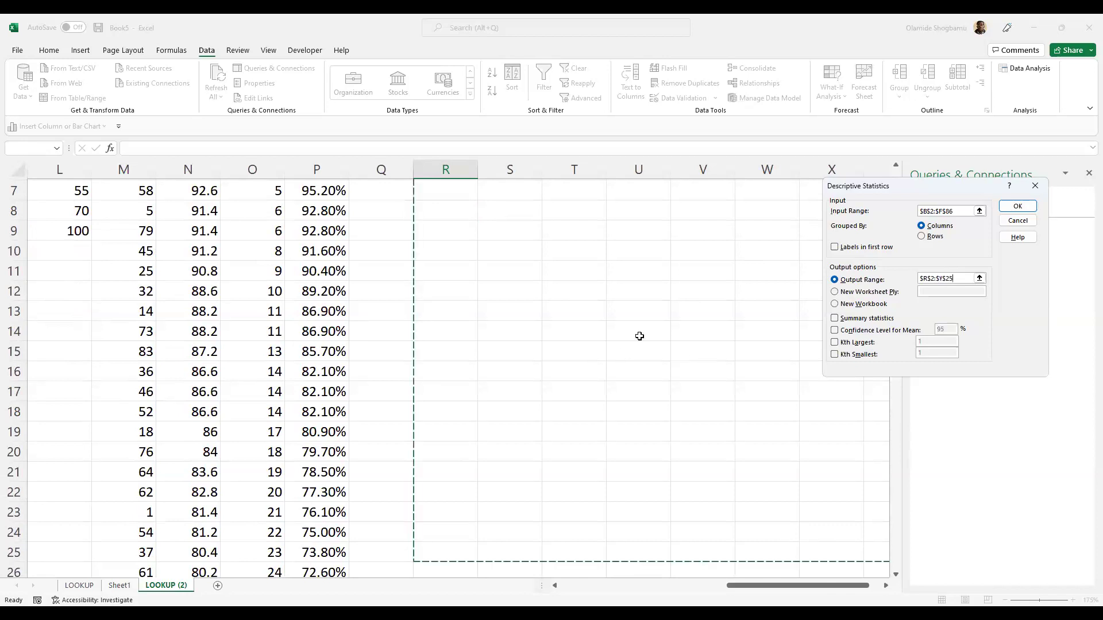
pyautogui.scroll(2, 628, 326)
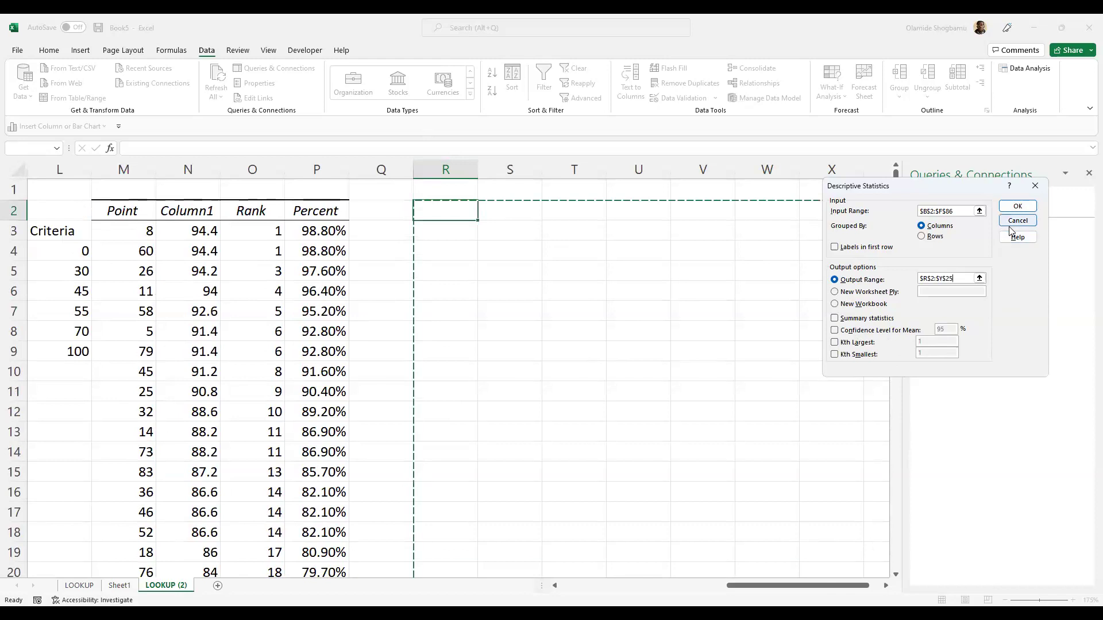
# - Enable Summary statistics and run the Descriptive Statistics analysis
pyautogui.click(1019, 207)
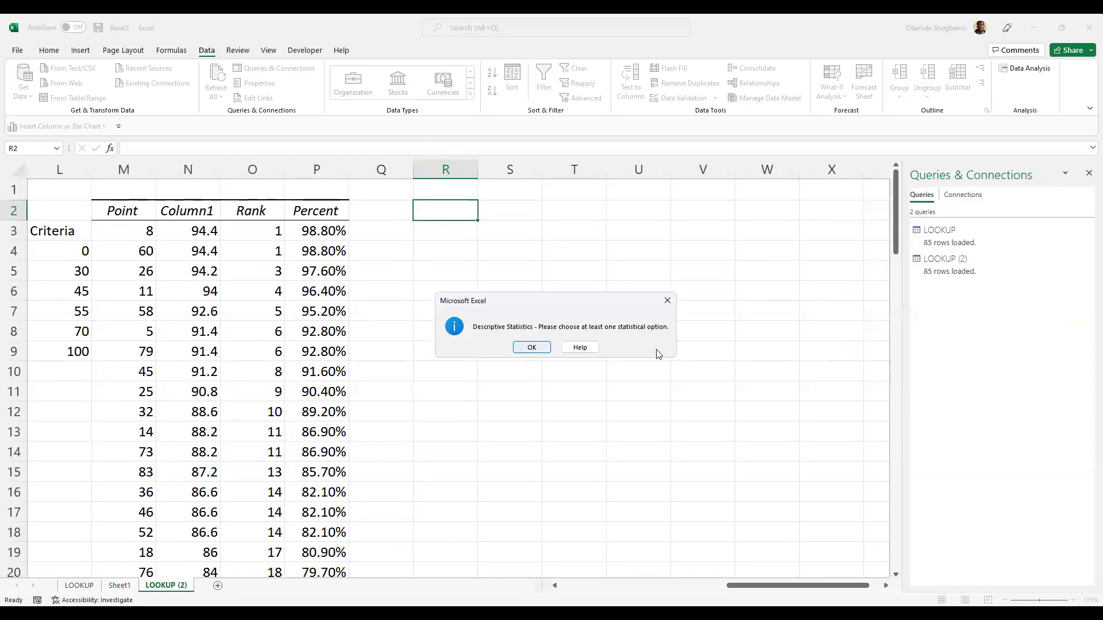
pyautogui.press('Return')
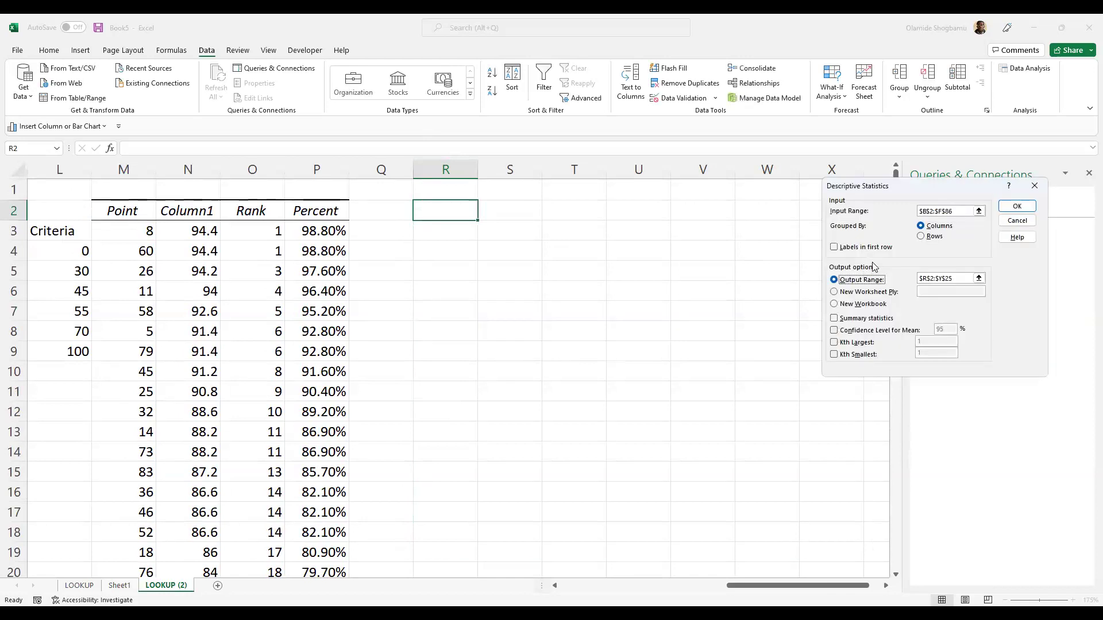
pyautogui.click(849, 319)
pyautogui.click(1016, 206)
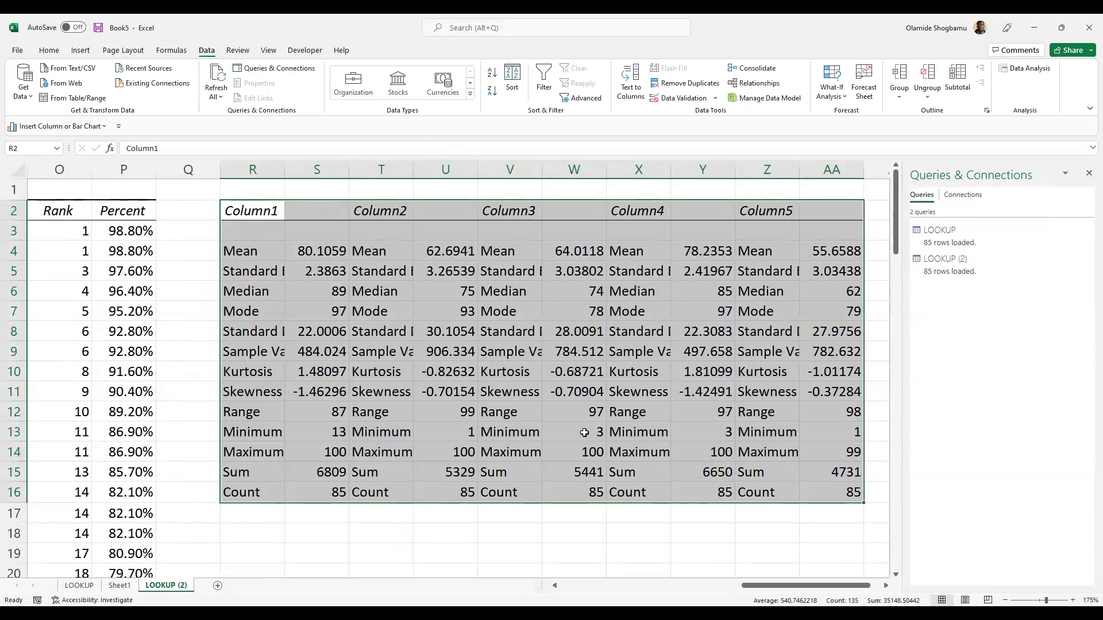
# - AutoFit columns S and T so full decimals and Standard Deviation show
pyautogui.click(480, 540)
pyautogui.press('Escape')
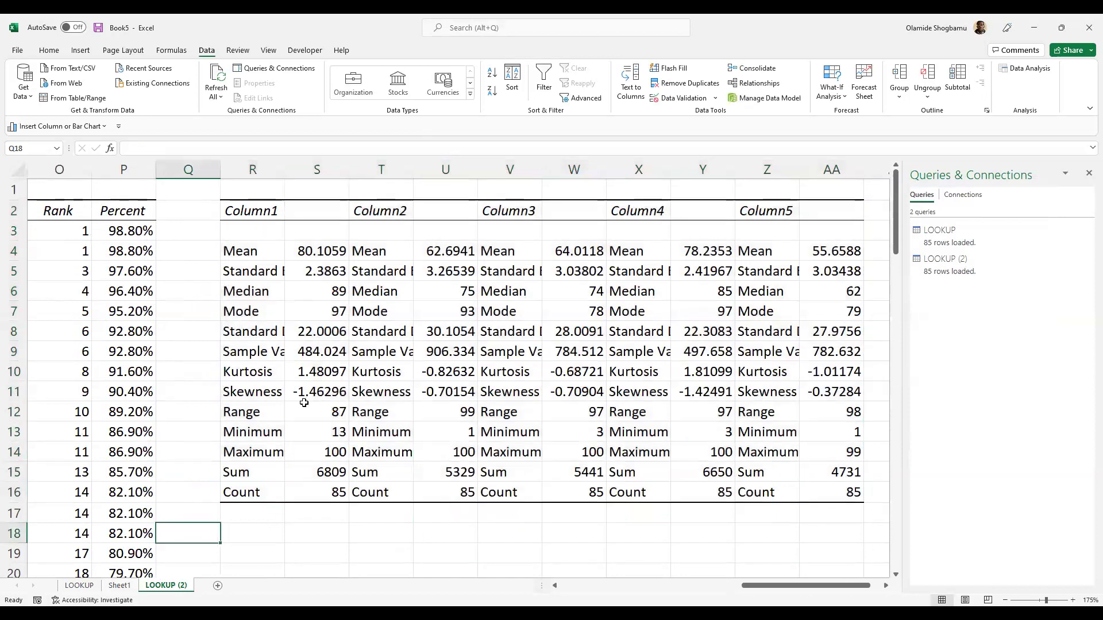
pyautogui.click(291, 167)
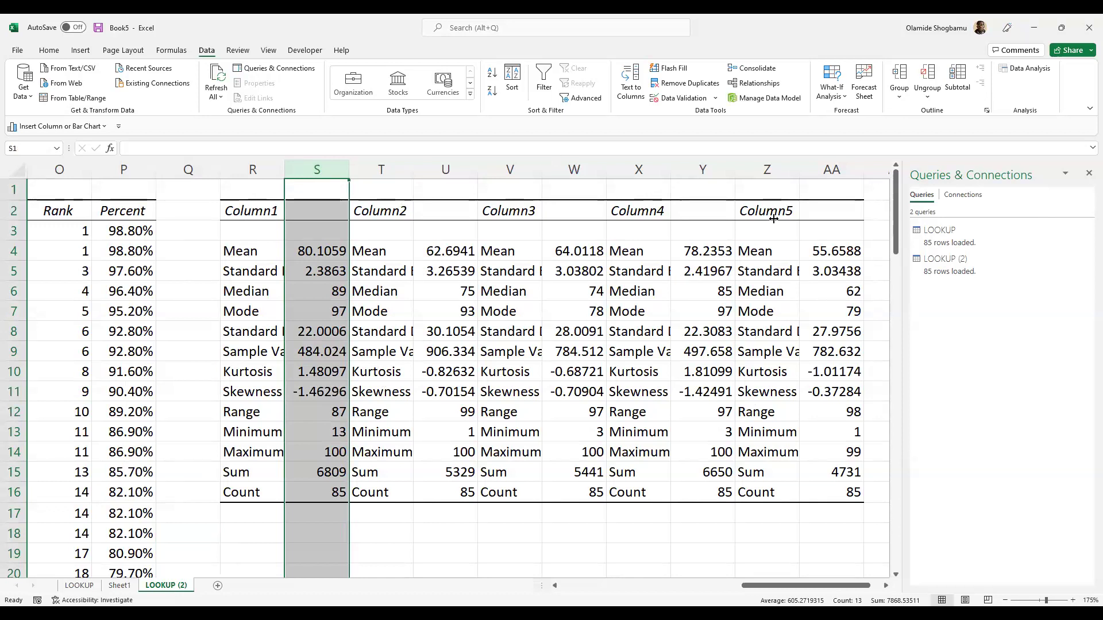
pyautogui.doubleClick(347, 169)
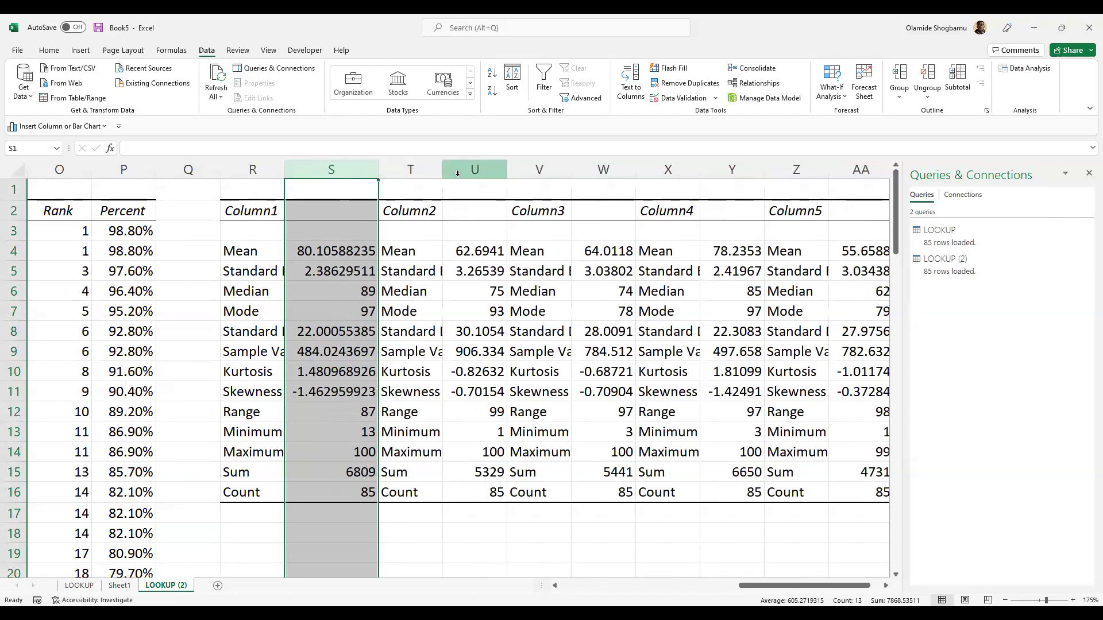
pyautogui.click(451, 171)
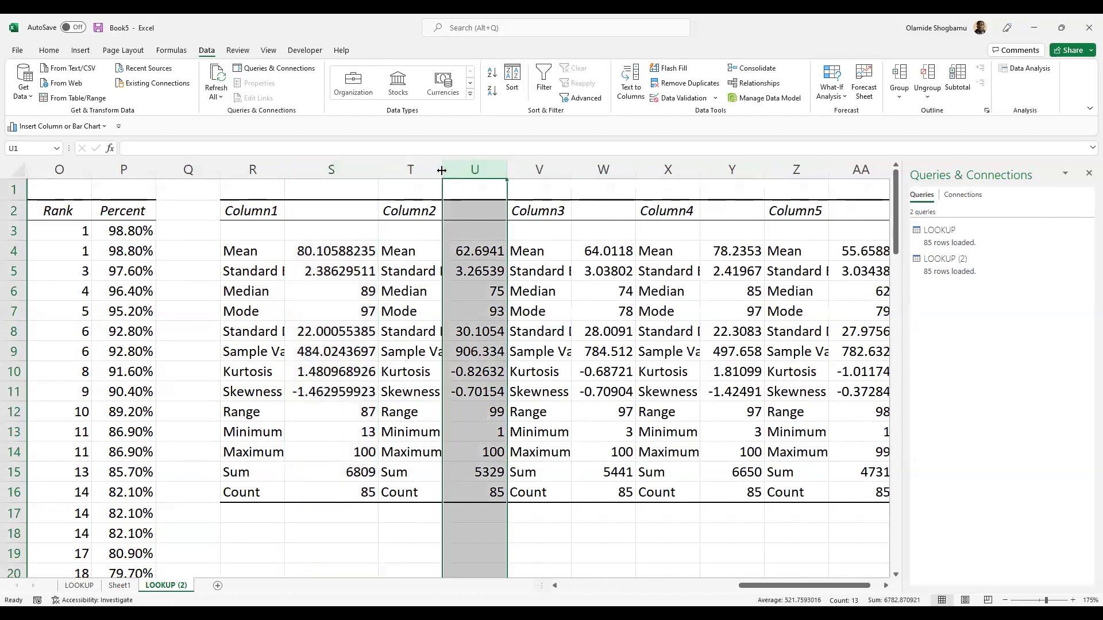
pyautogui.click(437, 170)
pyautogui.doubleClick(442, 170)
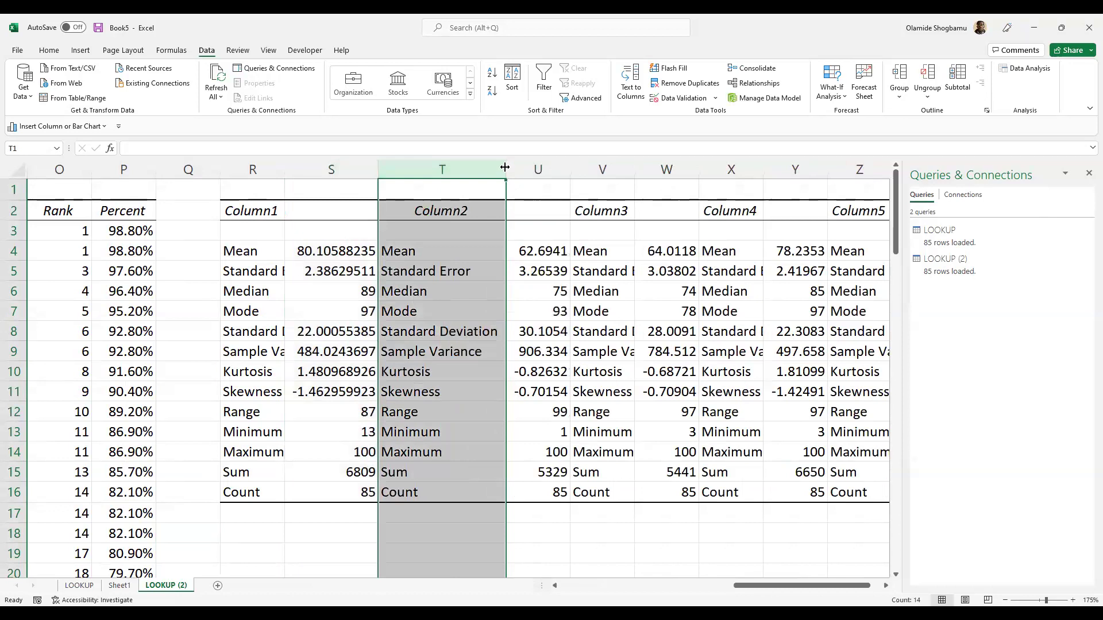
pyautogui.click(523, 169)
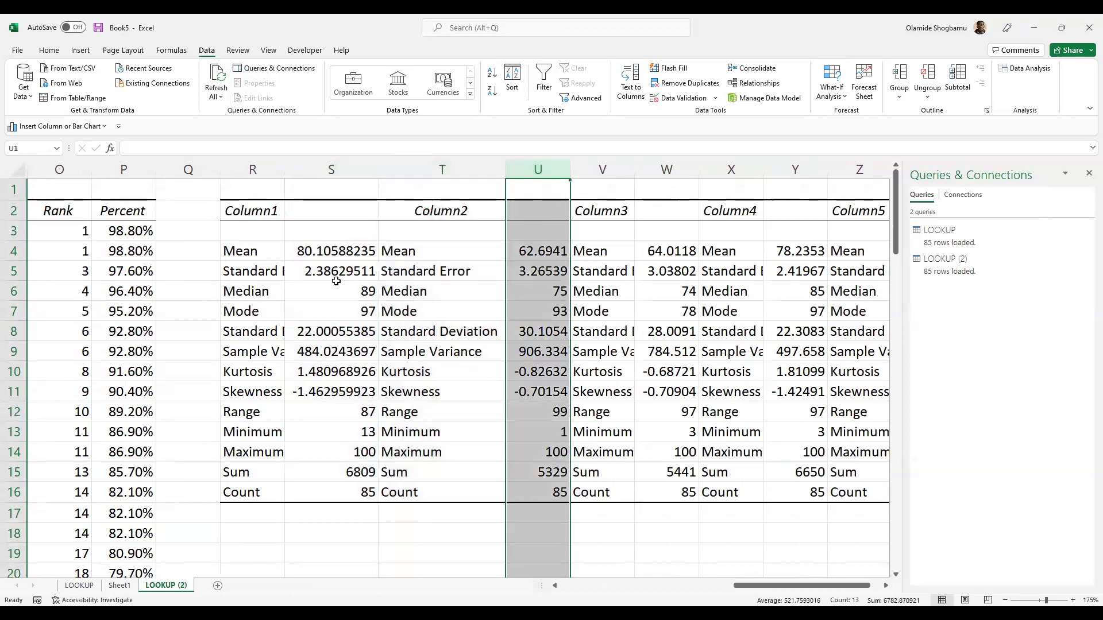
# - Check Column1's Mean, Standard Error and Mode values, and widen column R slightly
pyautogui.click(319, 256)
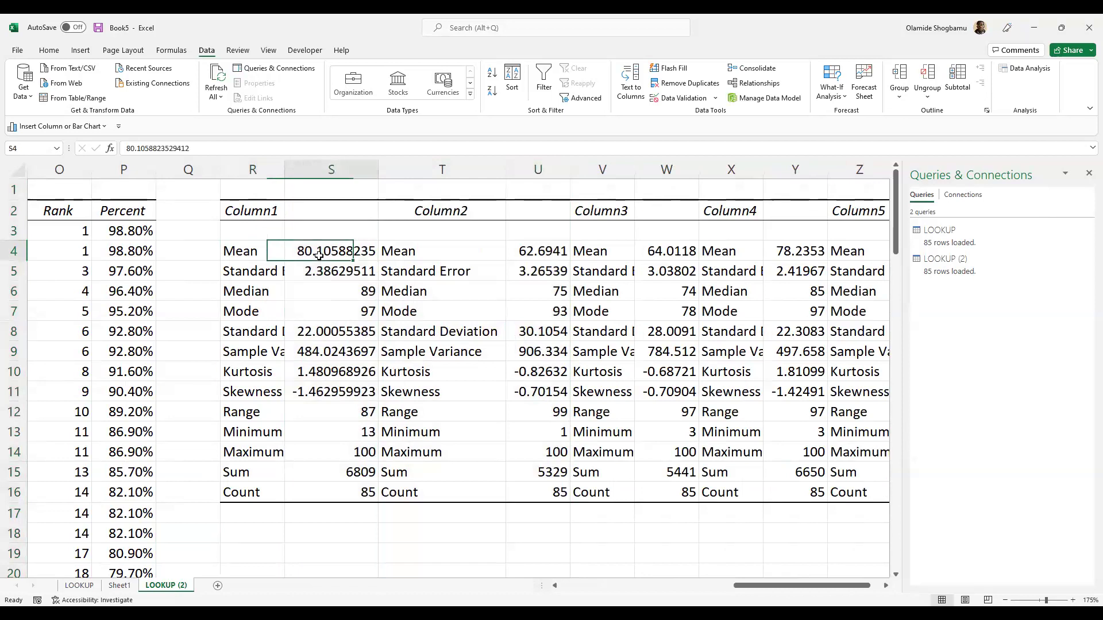
pyautogui.doubleClick(258, 271)
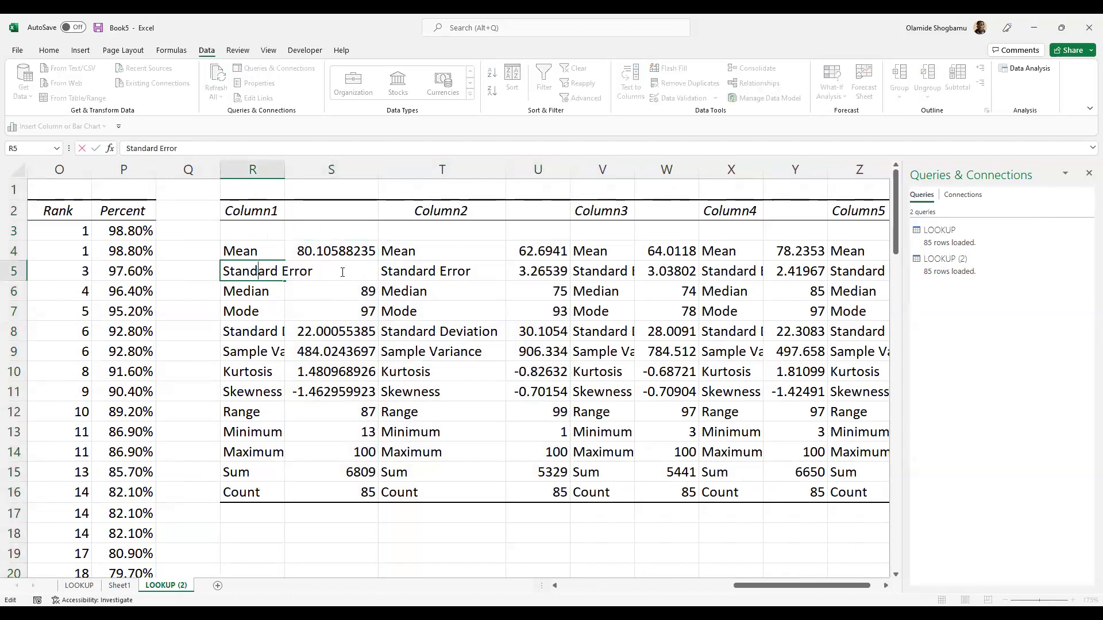
pyautogui.click(348, 352)
pyautogui.click(339, 271)
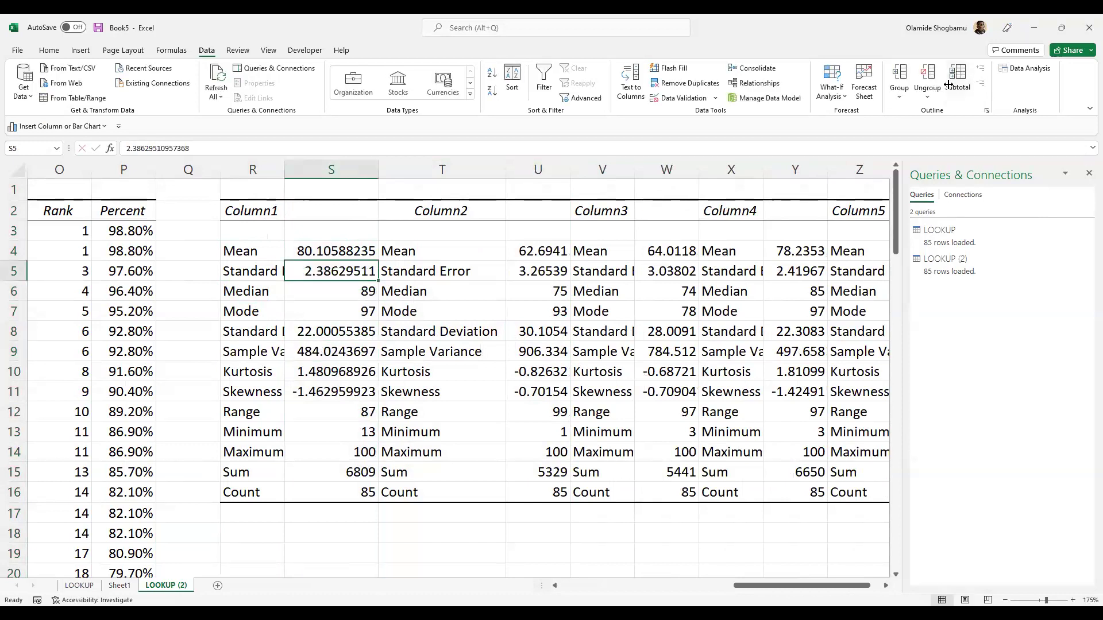
pyautogui.click(288, 168)
pyautogui.moveTo(285, 168); pyautogui.dragTo(357, 289)
pyautogui.press('Down')
pyautogui.click(340, 314)
pyautogui.click(270, 335)
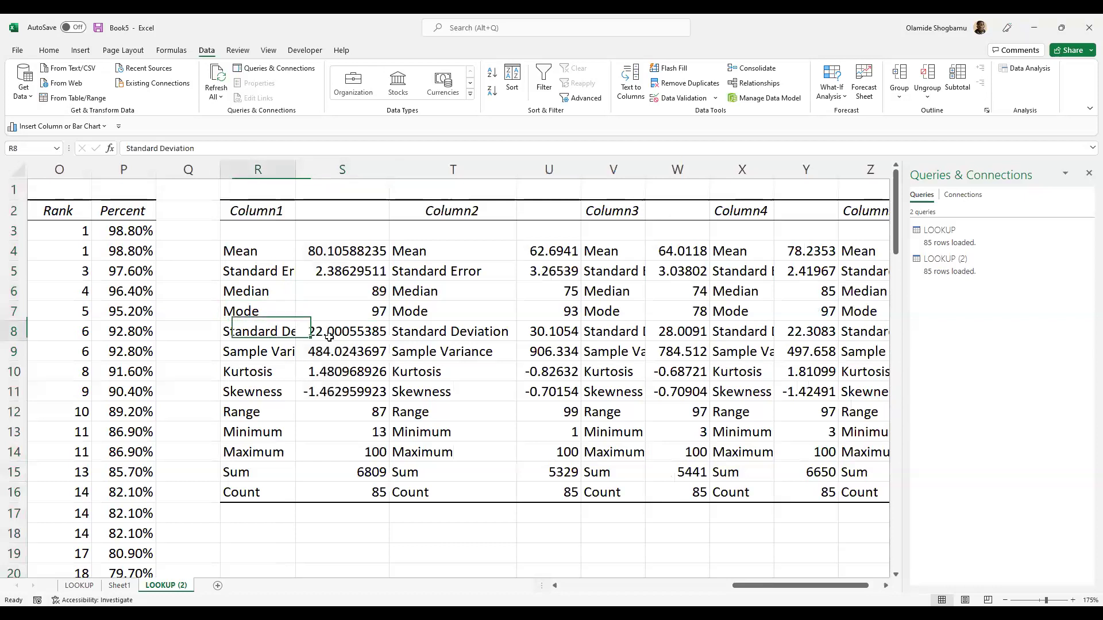
pyautogui.click(297, 170)
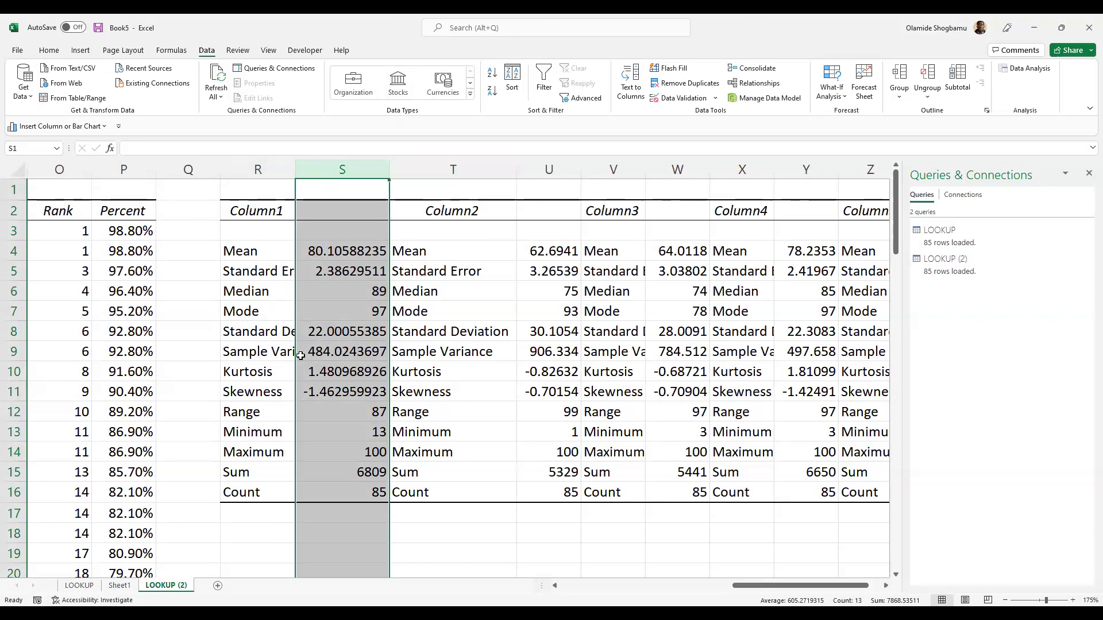
pyautogui.doubleClick(262, 353)
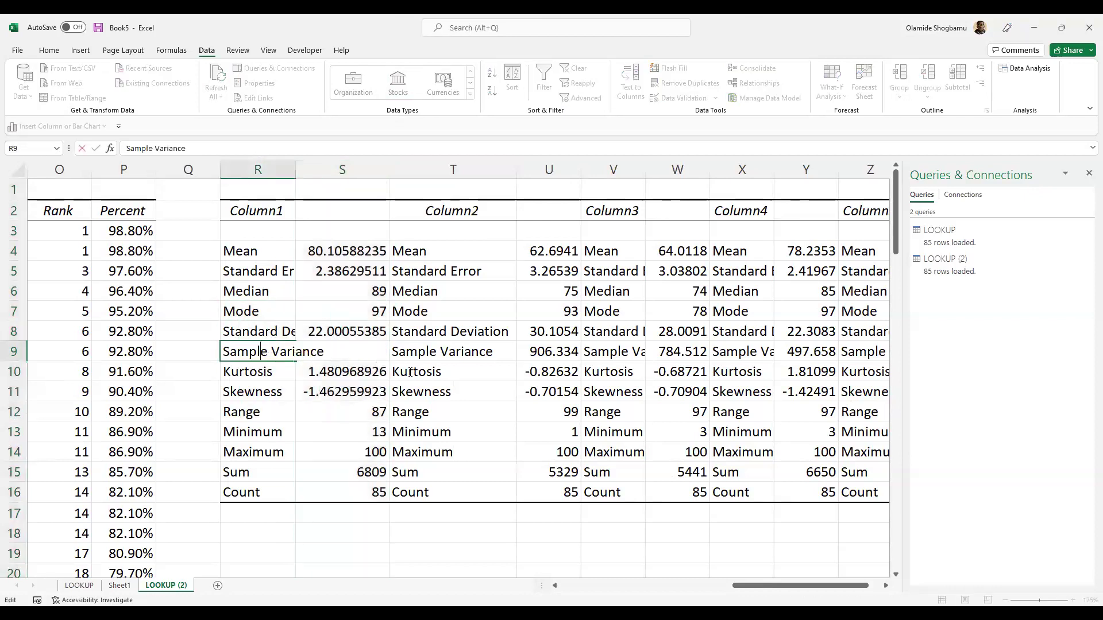
pyautogui.doubleClick(471, 352)
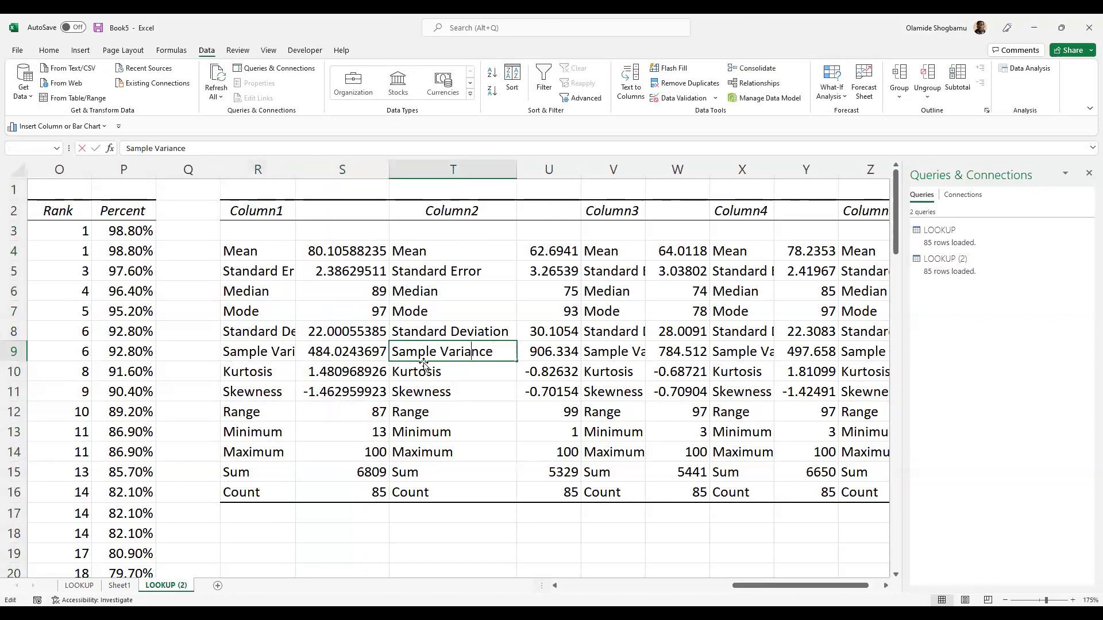
pyautogui.click(358, 354)
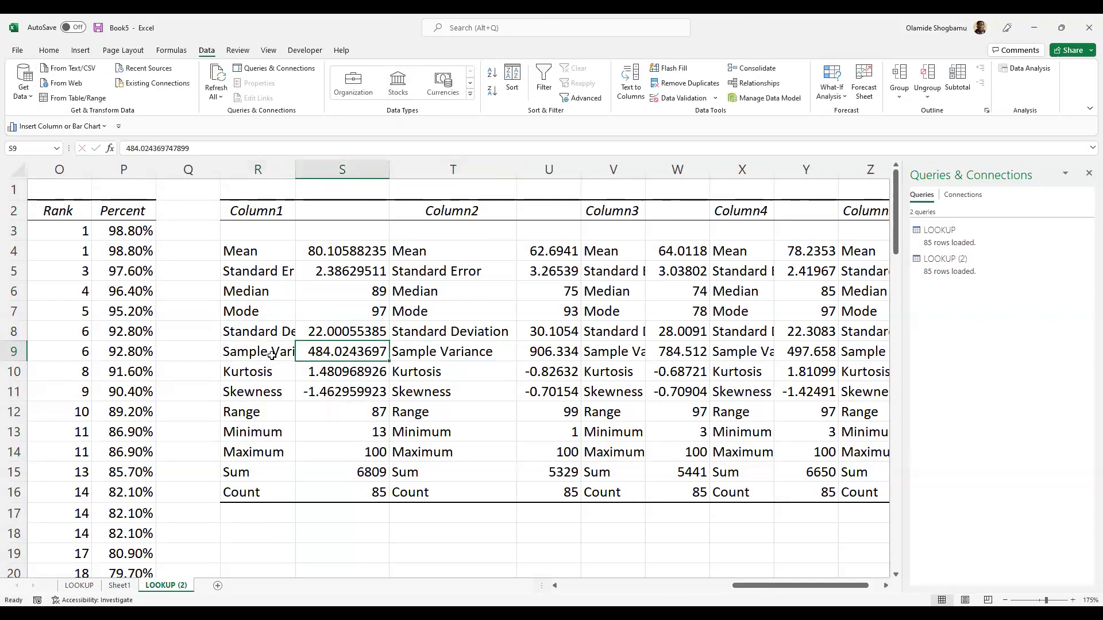
pyautogui.click(260, 353)
pyautogui.press('Right')
pyautogui.click(266, 376)
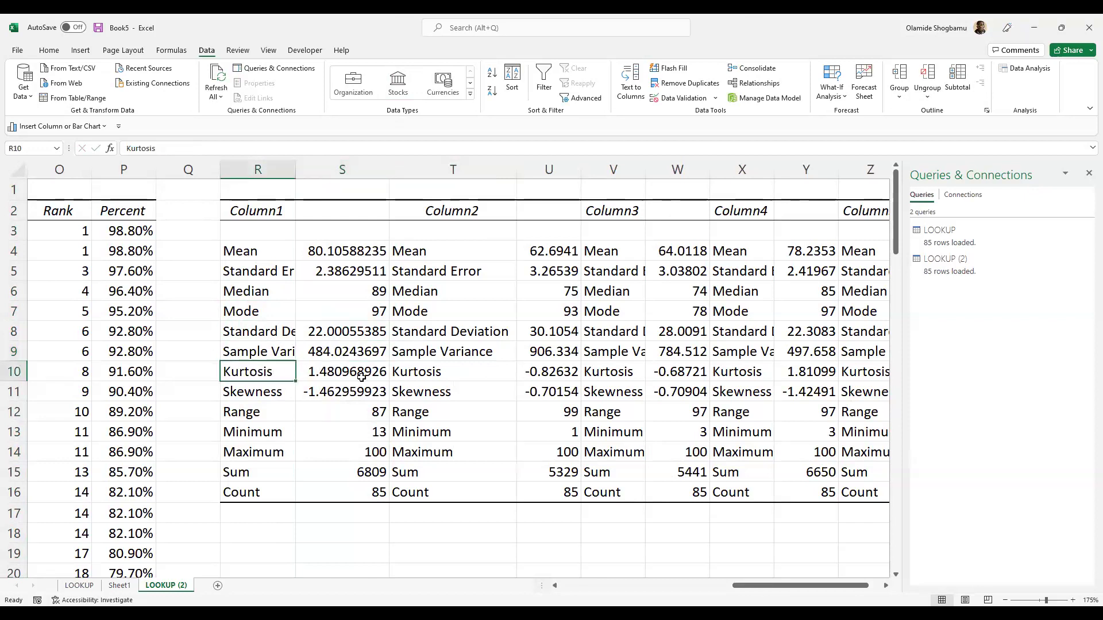
pyautogui.click(330, 395)
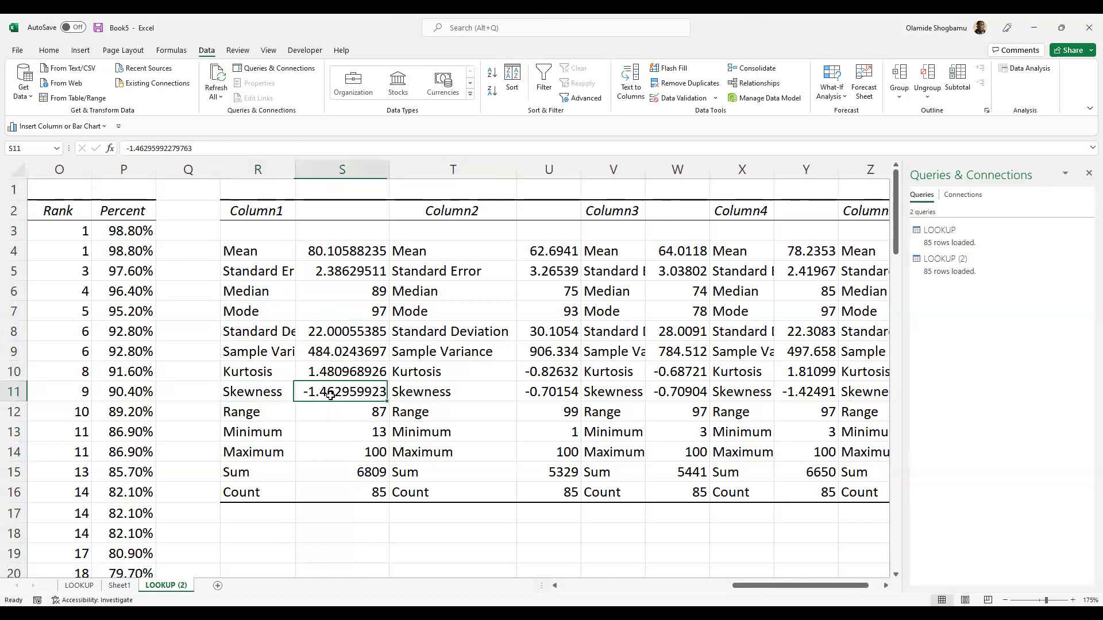
pyautogui.click(253, 375)
pyautogui.click(257, 392)
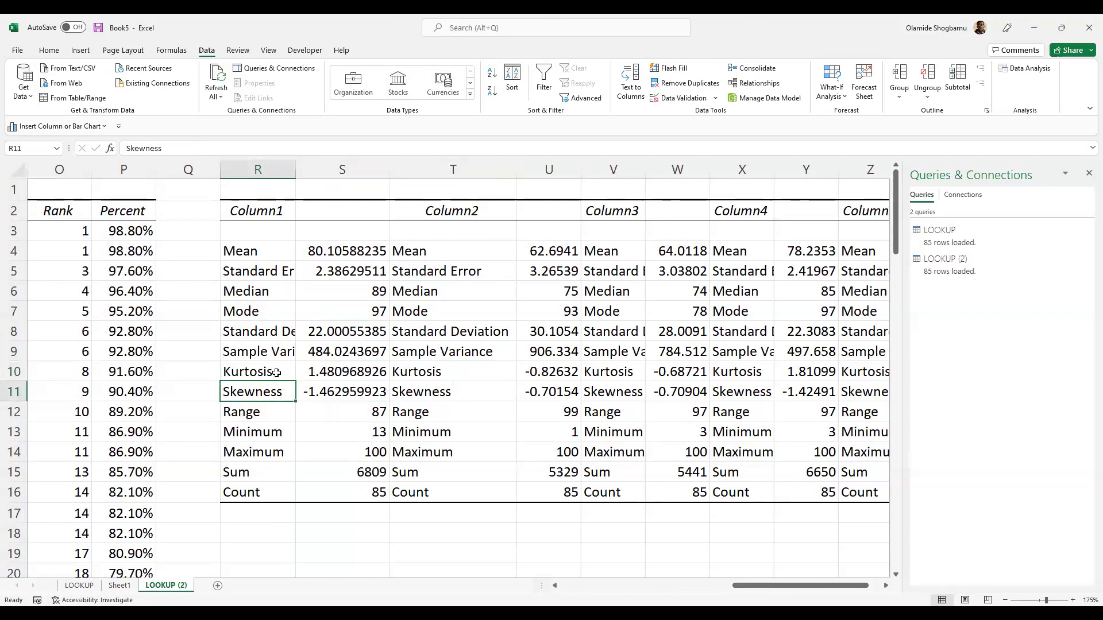
pyautogui.click(267, 420)
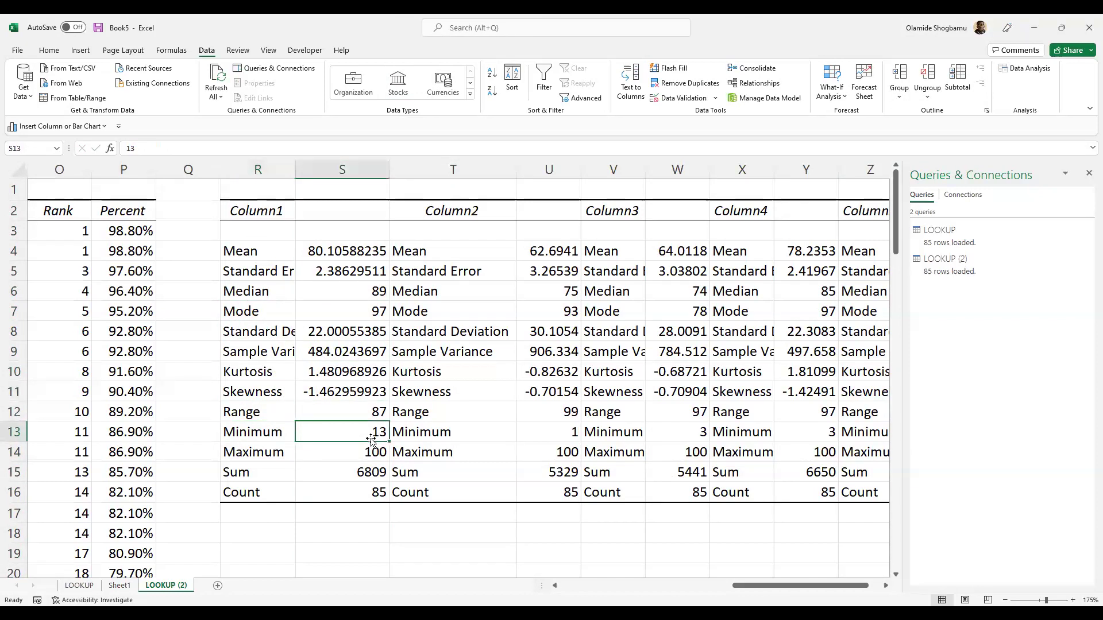
pyautogui.click(281, 453)
pyautogui.click(253, 472)
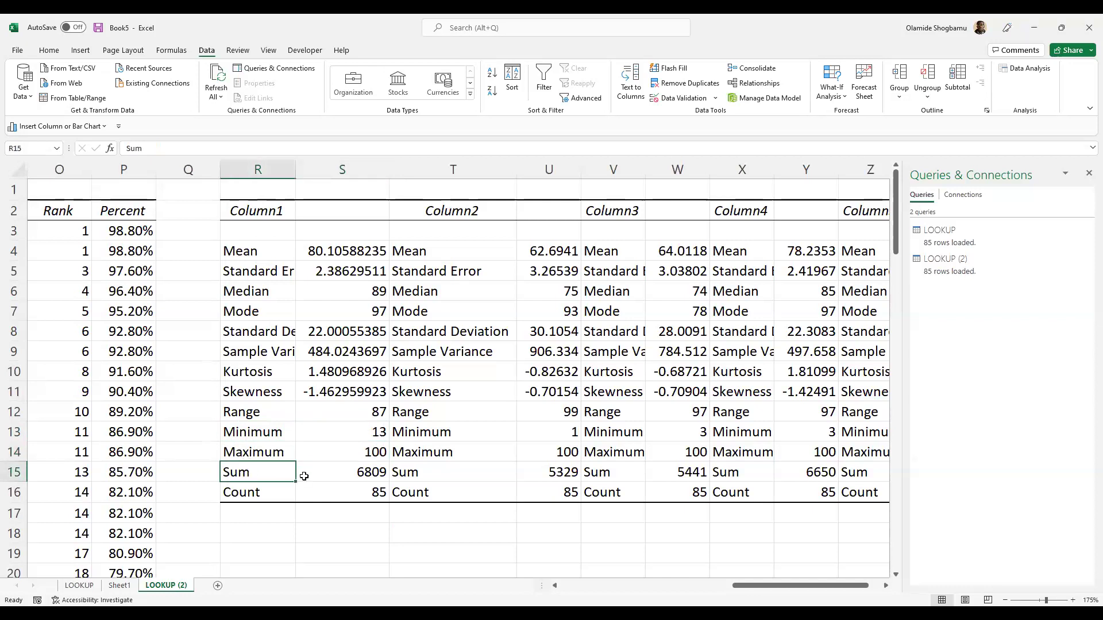
pyautogui.click(330, 491)
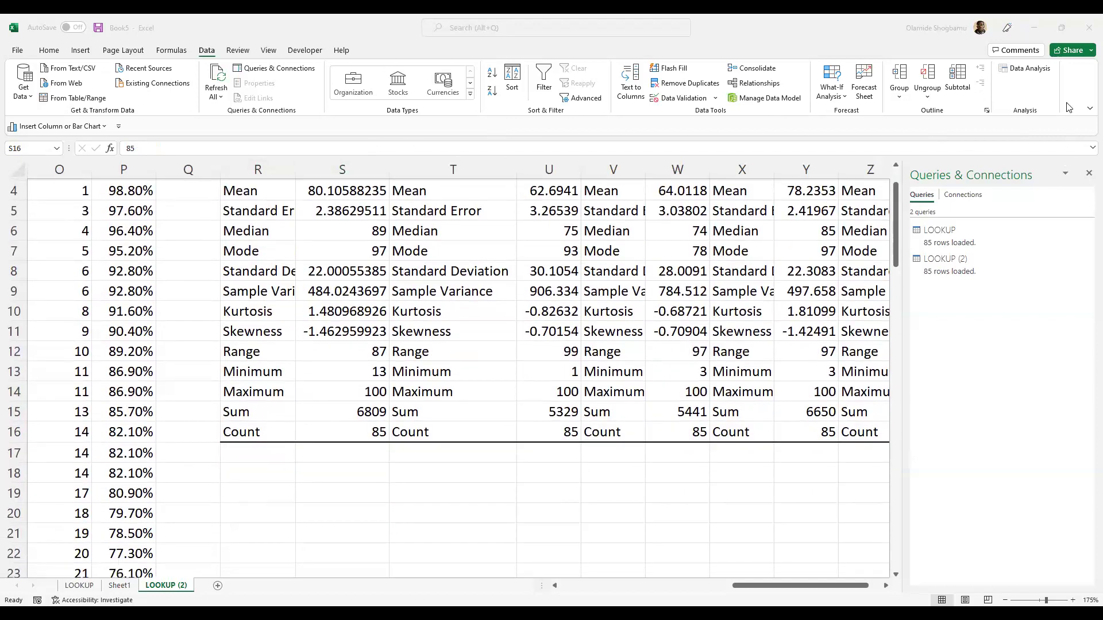
# - Reopen Data Analysis and launch Descriptive Statistics again
pyautogui.click(1023, 70)
pyautogui.scroll(-2, 883, 315)
pyautogui.scroll(2, 883, 315)
pyautogui.click(862, 294)
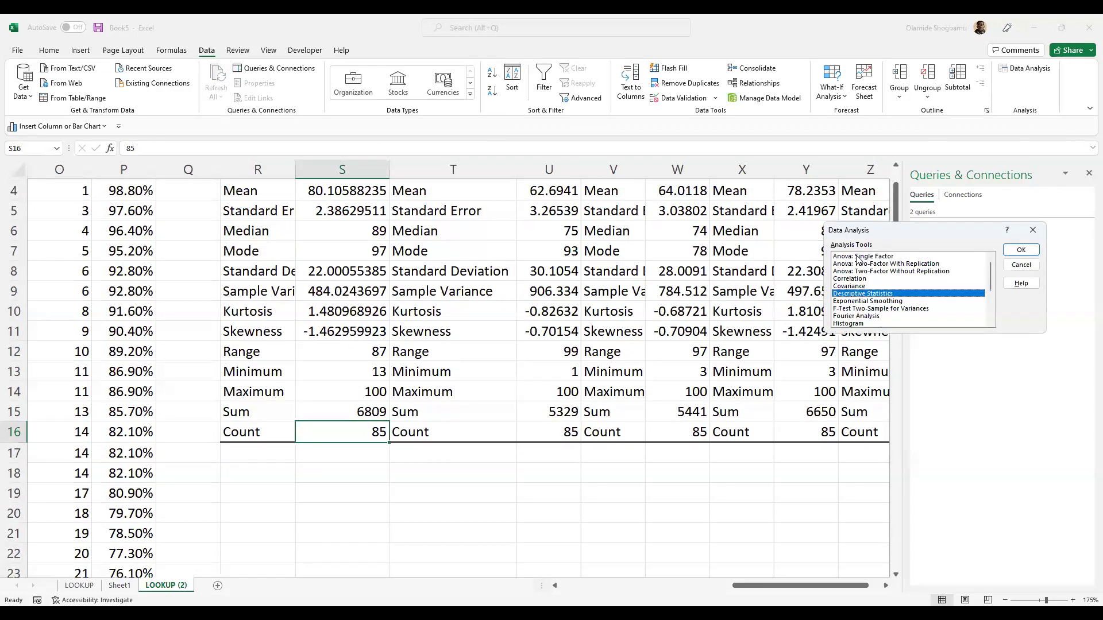
pyautogui.scroll(-2, 860, 276)
pyautogui.scroll(2, 863, 290)
pyautogui.press('Tab')
pyautogui.press('Return')
pyautogui.press('Return')
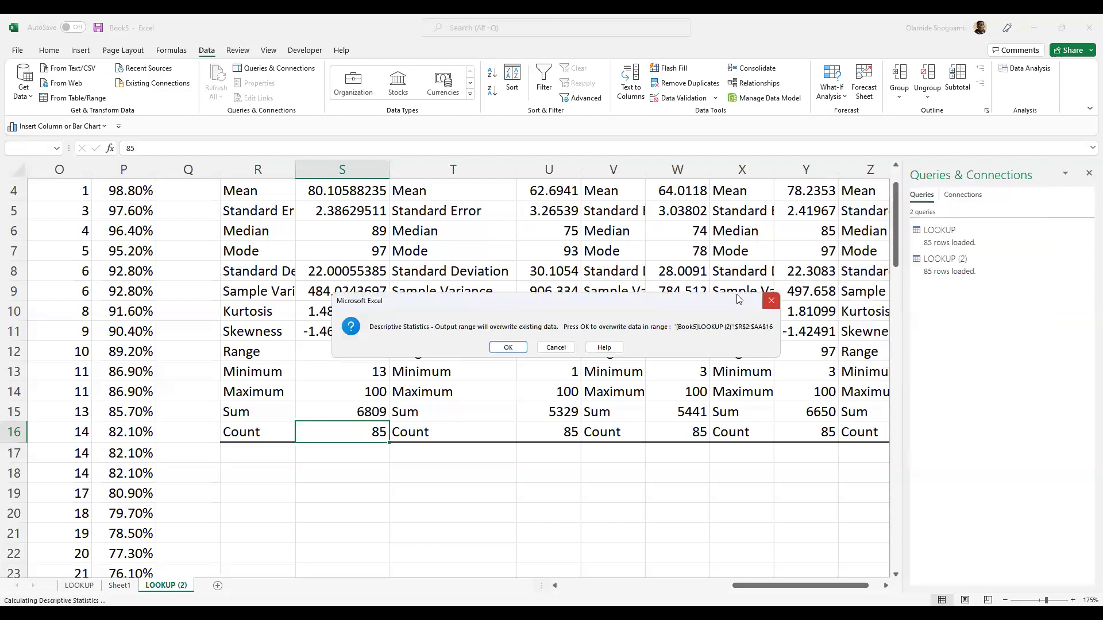
# - Decline overwriting the summary, cancel both dialogs, and show the LOOKUP query's table
pyautogui.press('Escape')
pyautogui.click(1022, 222)
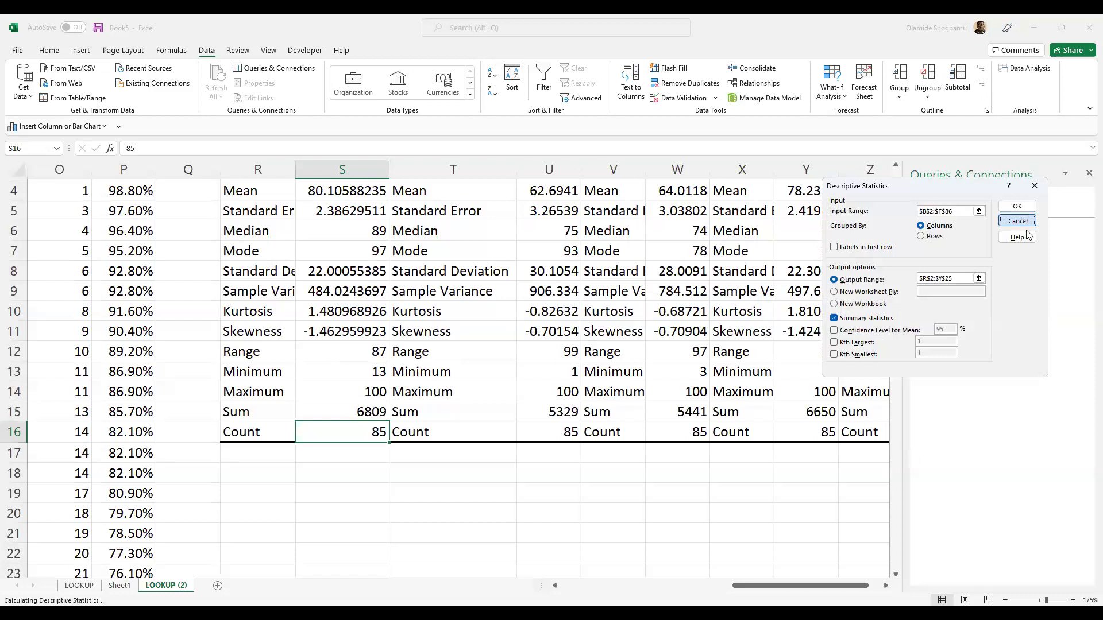
pyautogui.click(1032, 230)
pyautogui.click(943, 235)
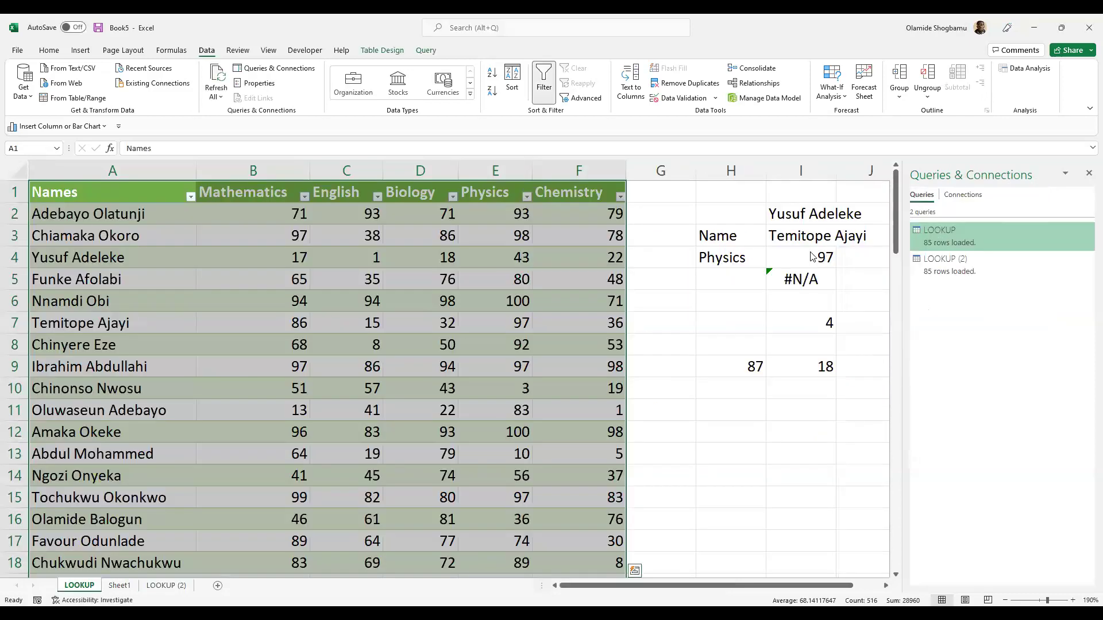
# - Return to the LOOKUP (2) sheet showing the descriptive statistics summary
pyautogui.click(164, 585)
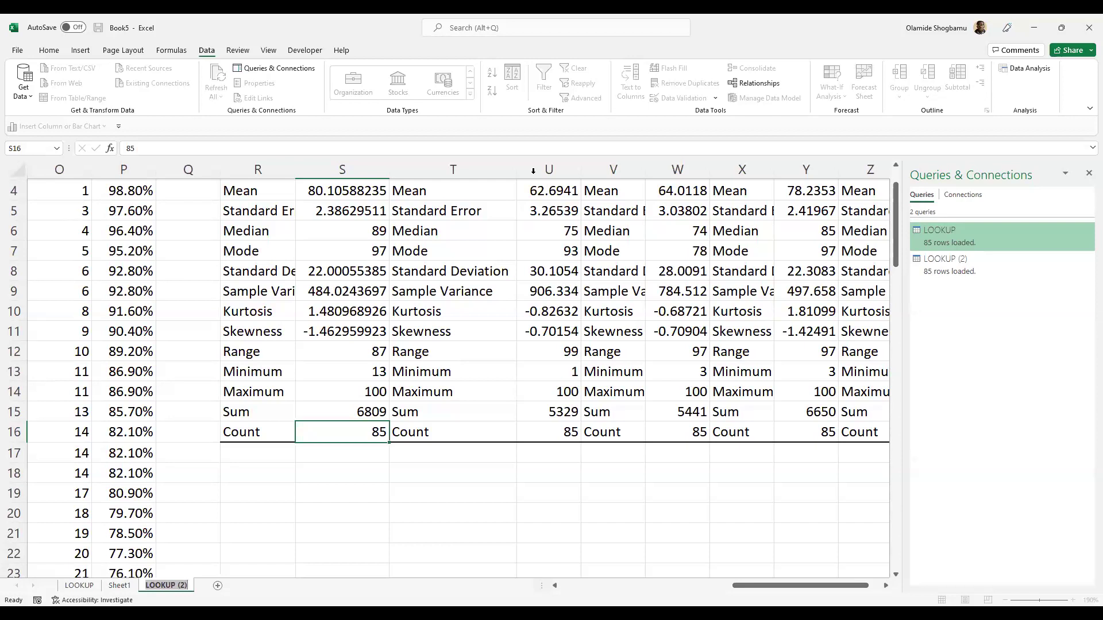
pyautogui.click(491, 79)
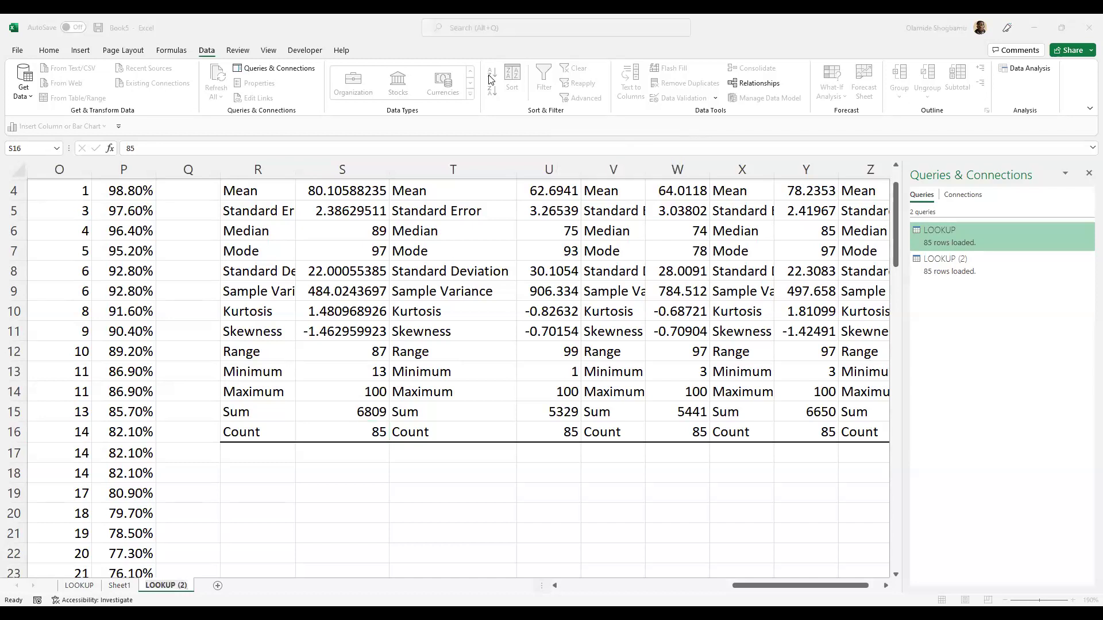